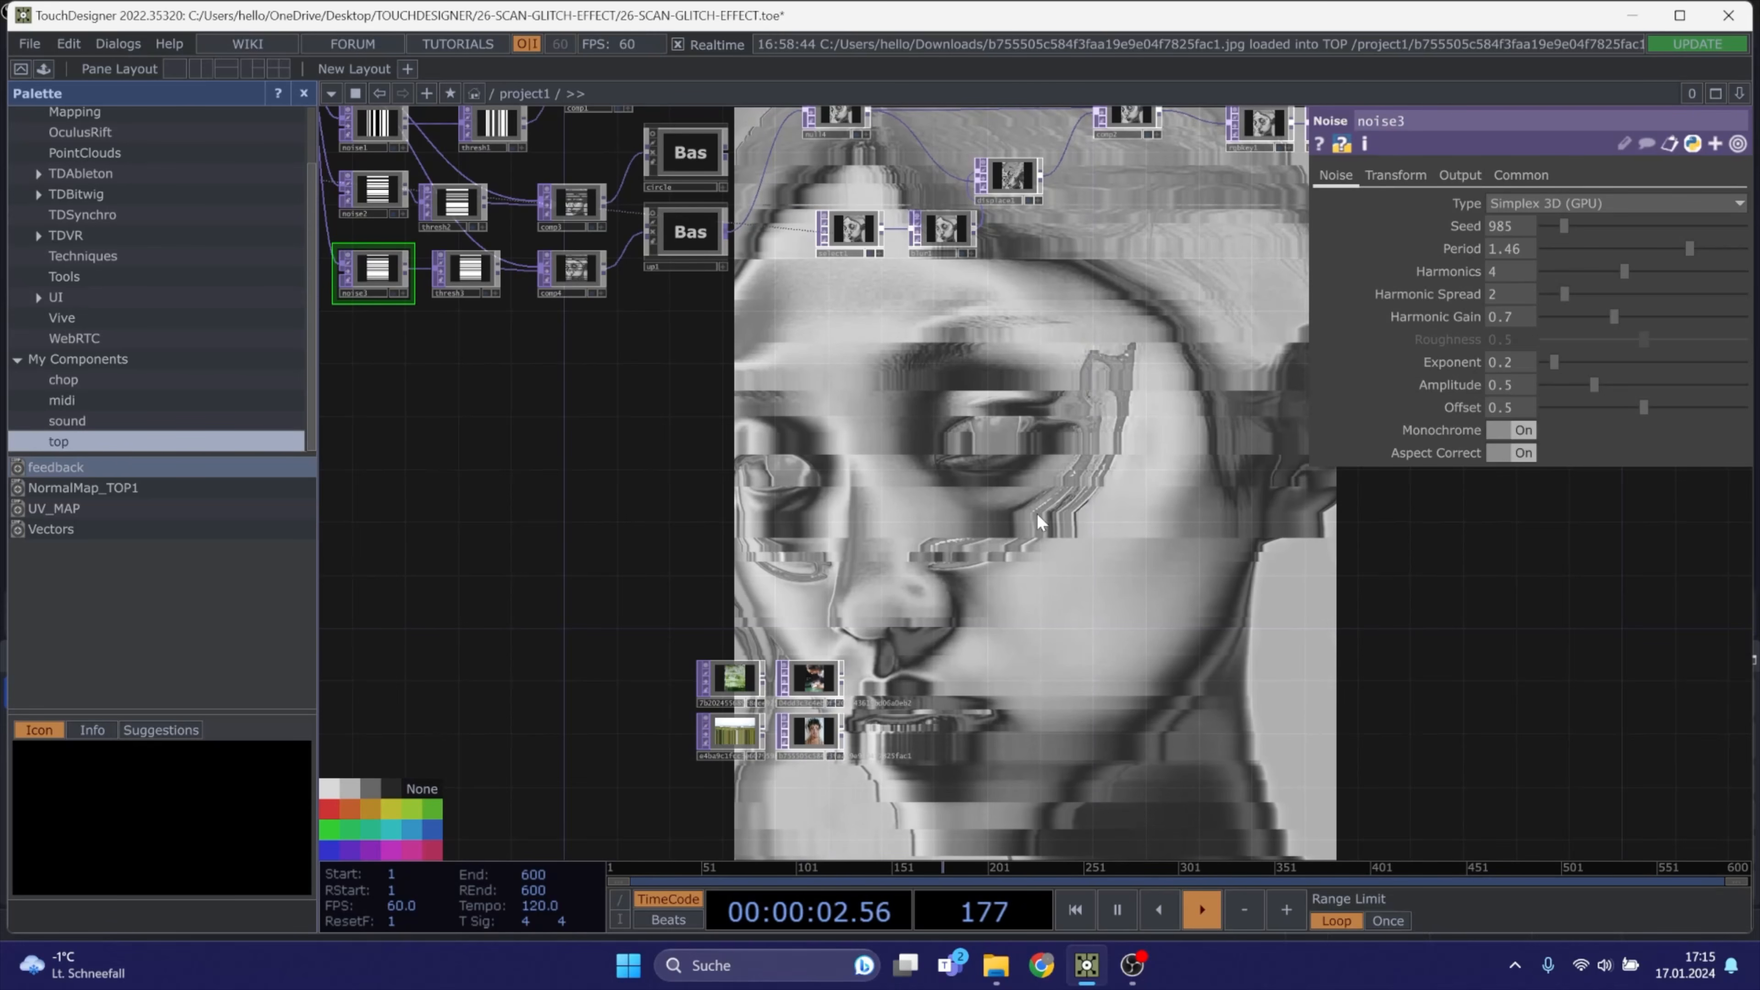
Examine the scan-glitch effects in the stretched landscape and the book-cover reference images below the network
drag(1058, 667, 961, 557)
scroll(700, 596, up, 10)
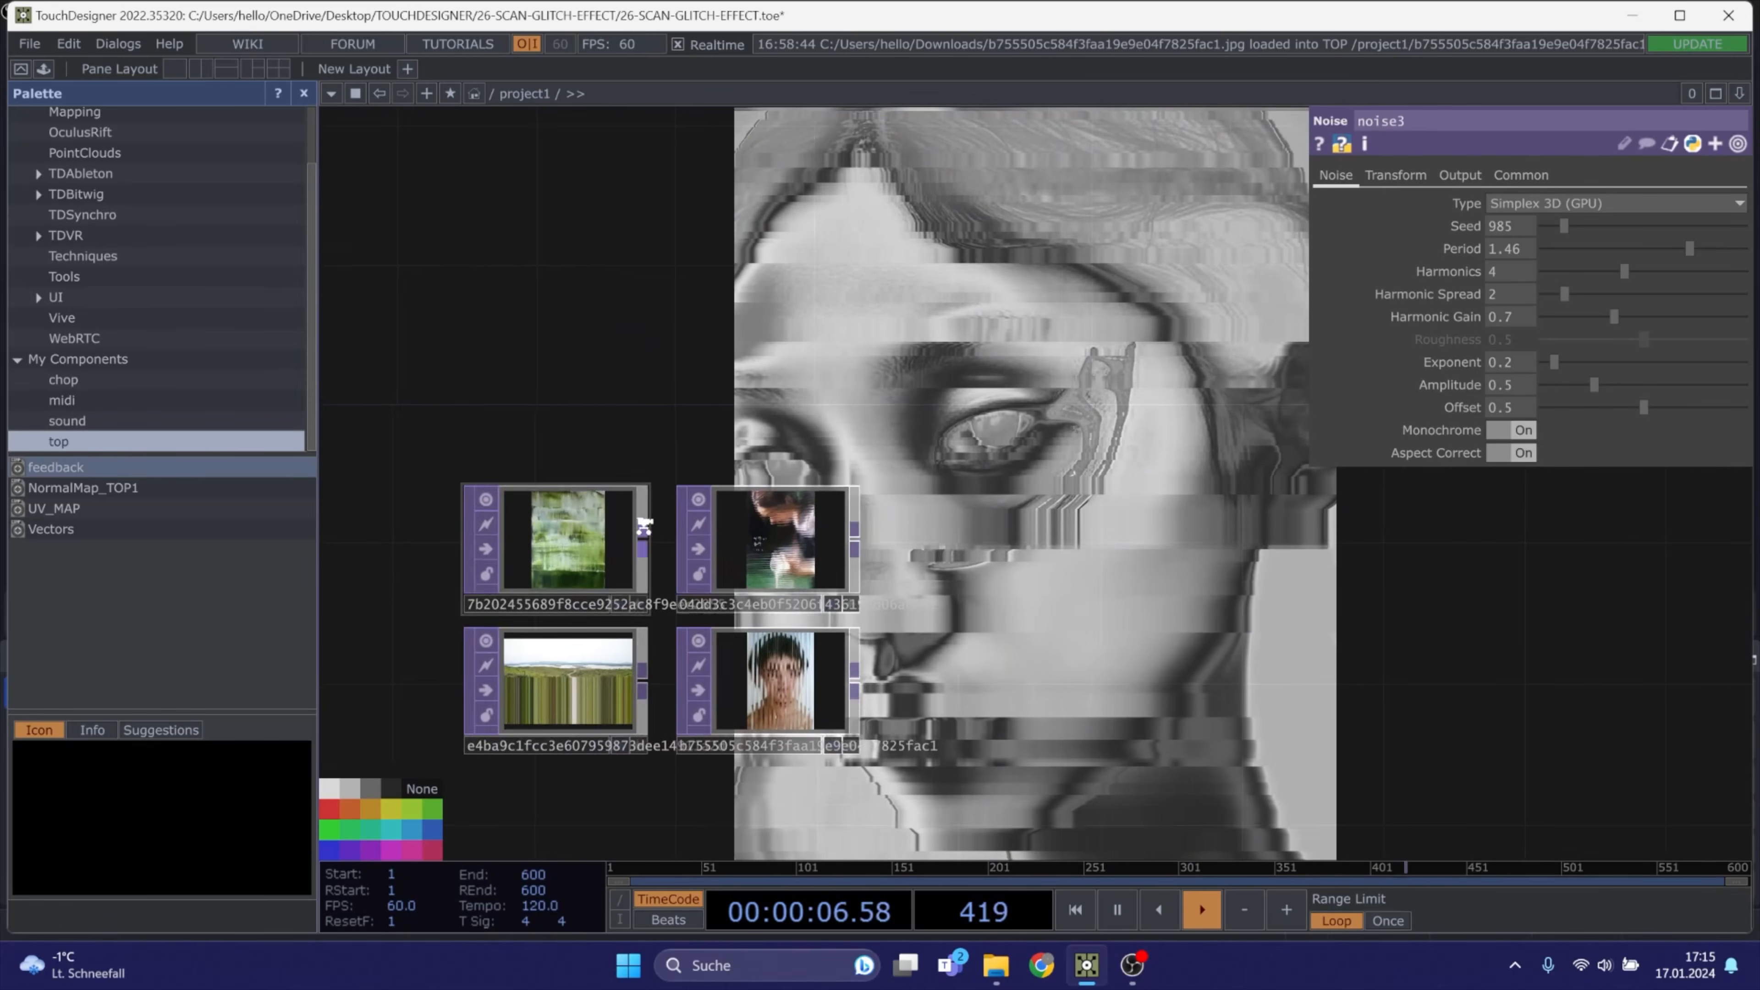
drag(871, 250, 887, 151)
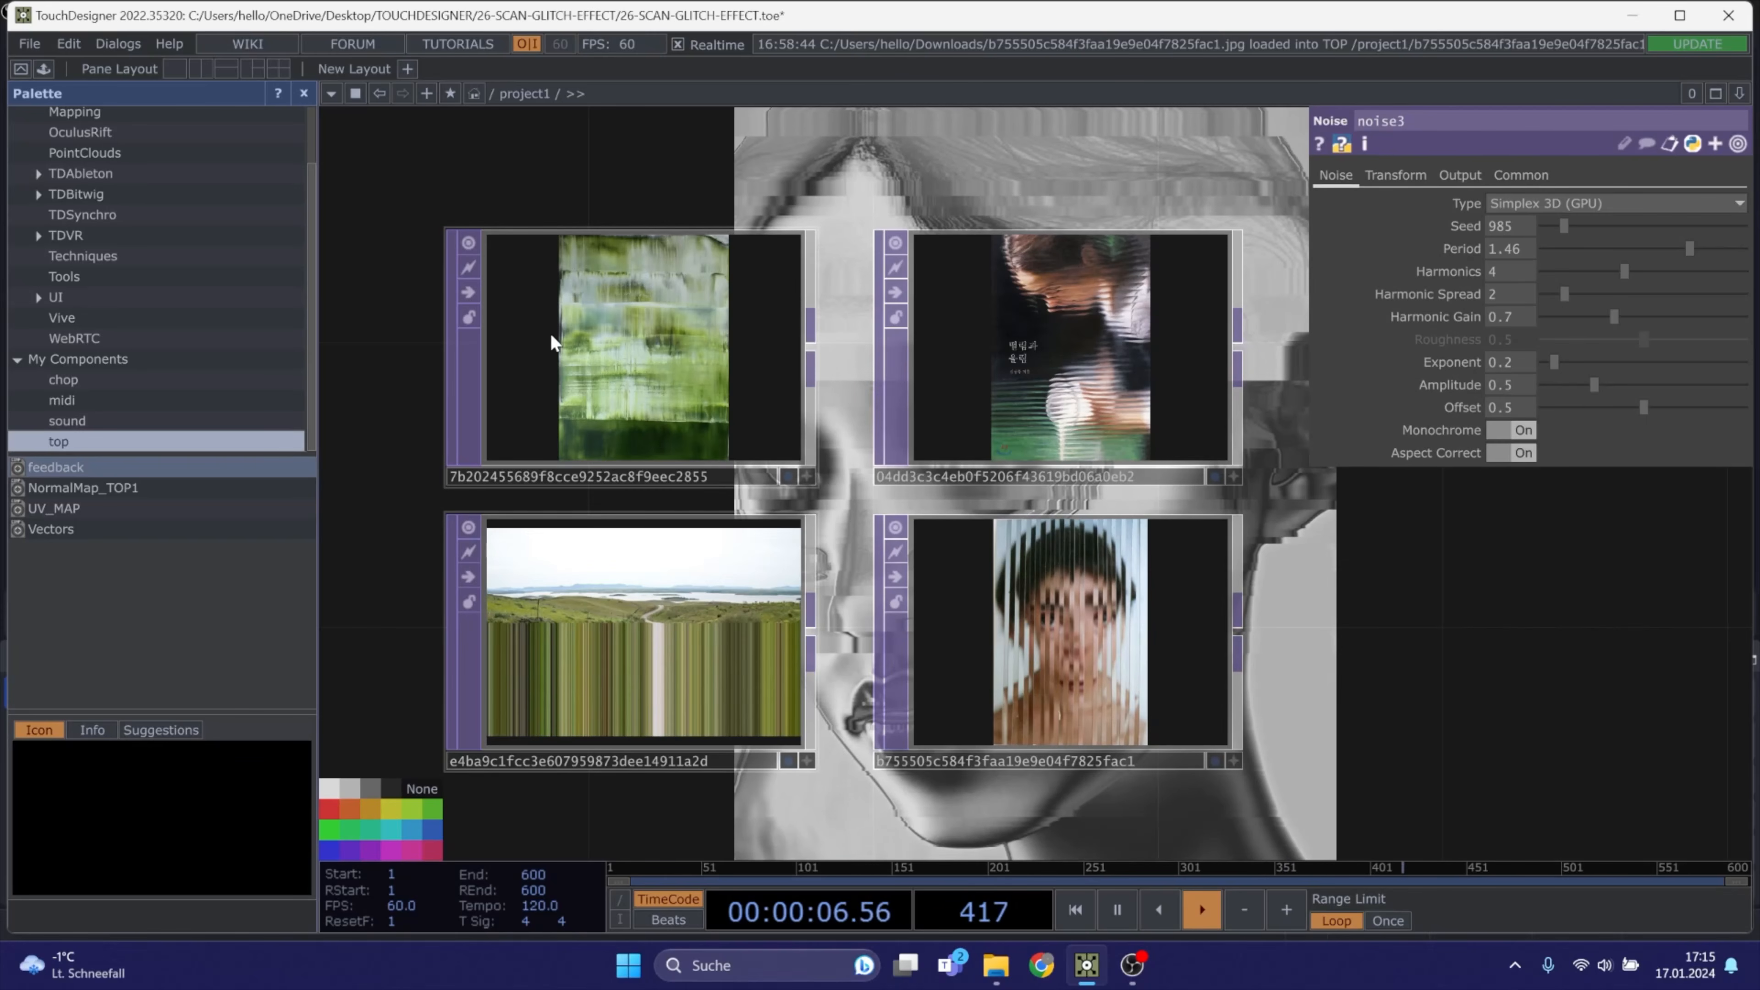
scroll(629, 565, up, 4)
middle_drag(1044, 613, 1039, 468)
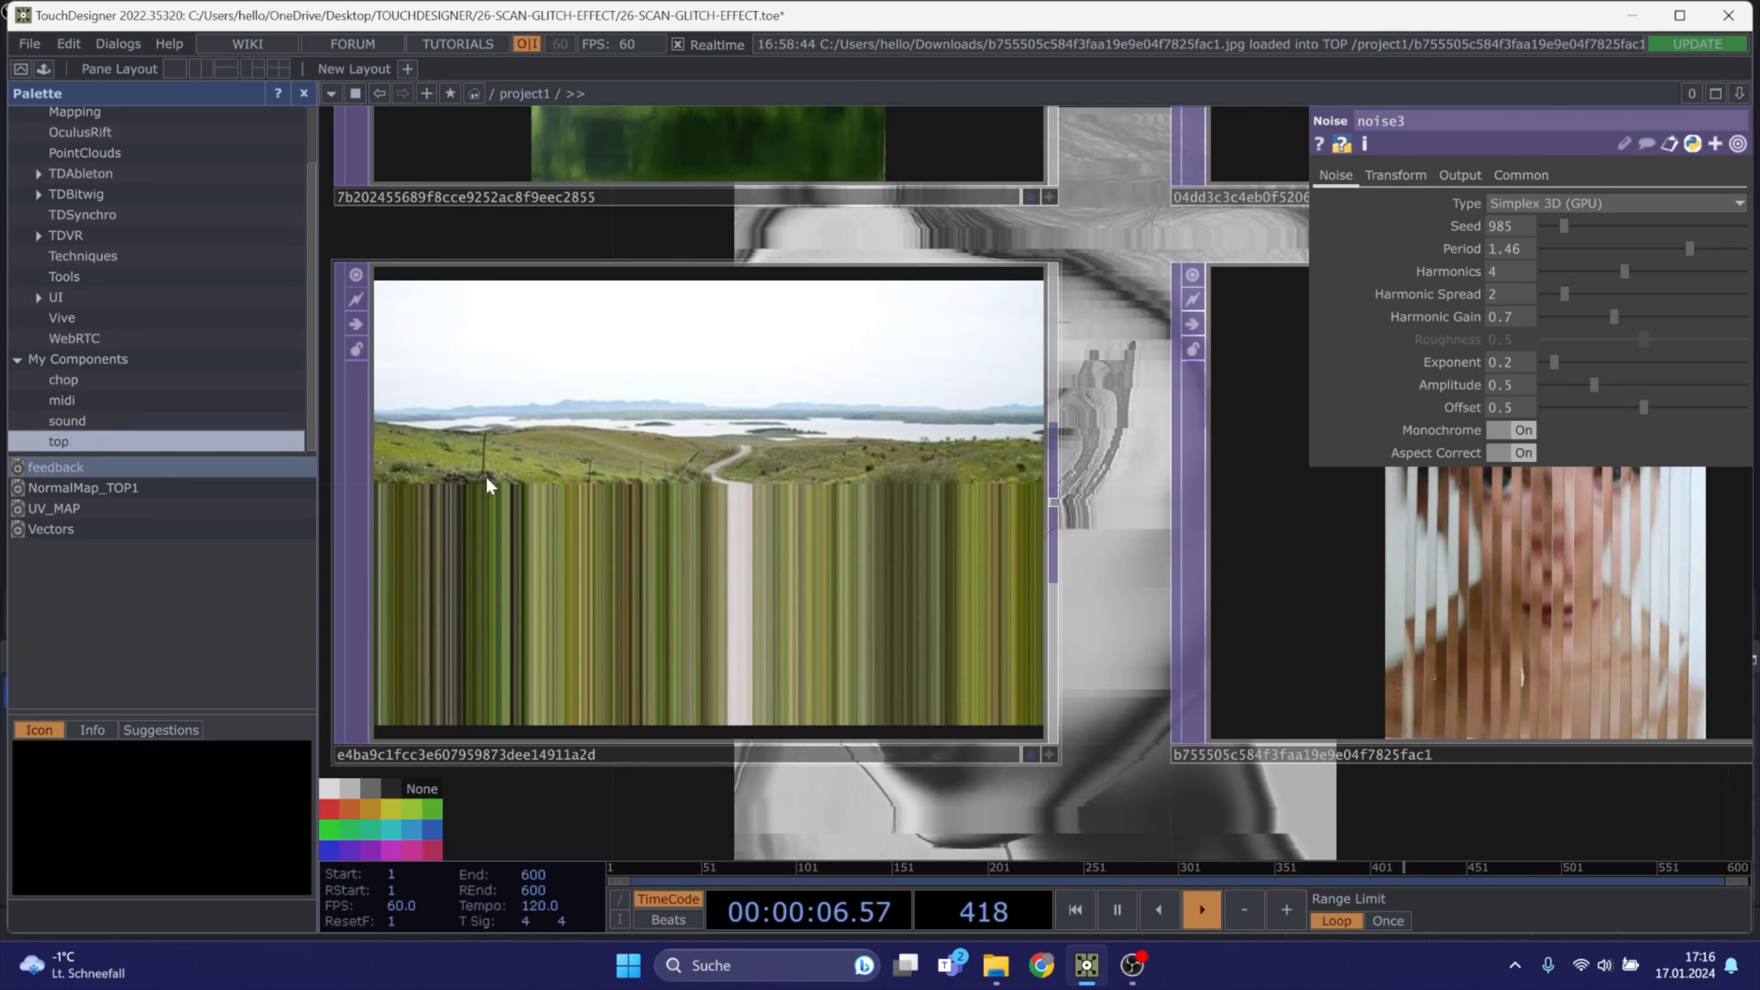
scroll(825, 500, down, 4)
scroll(1361, 741, up, 2)
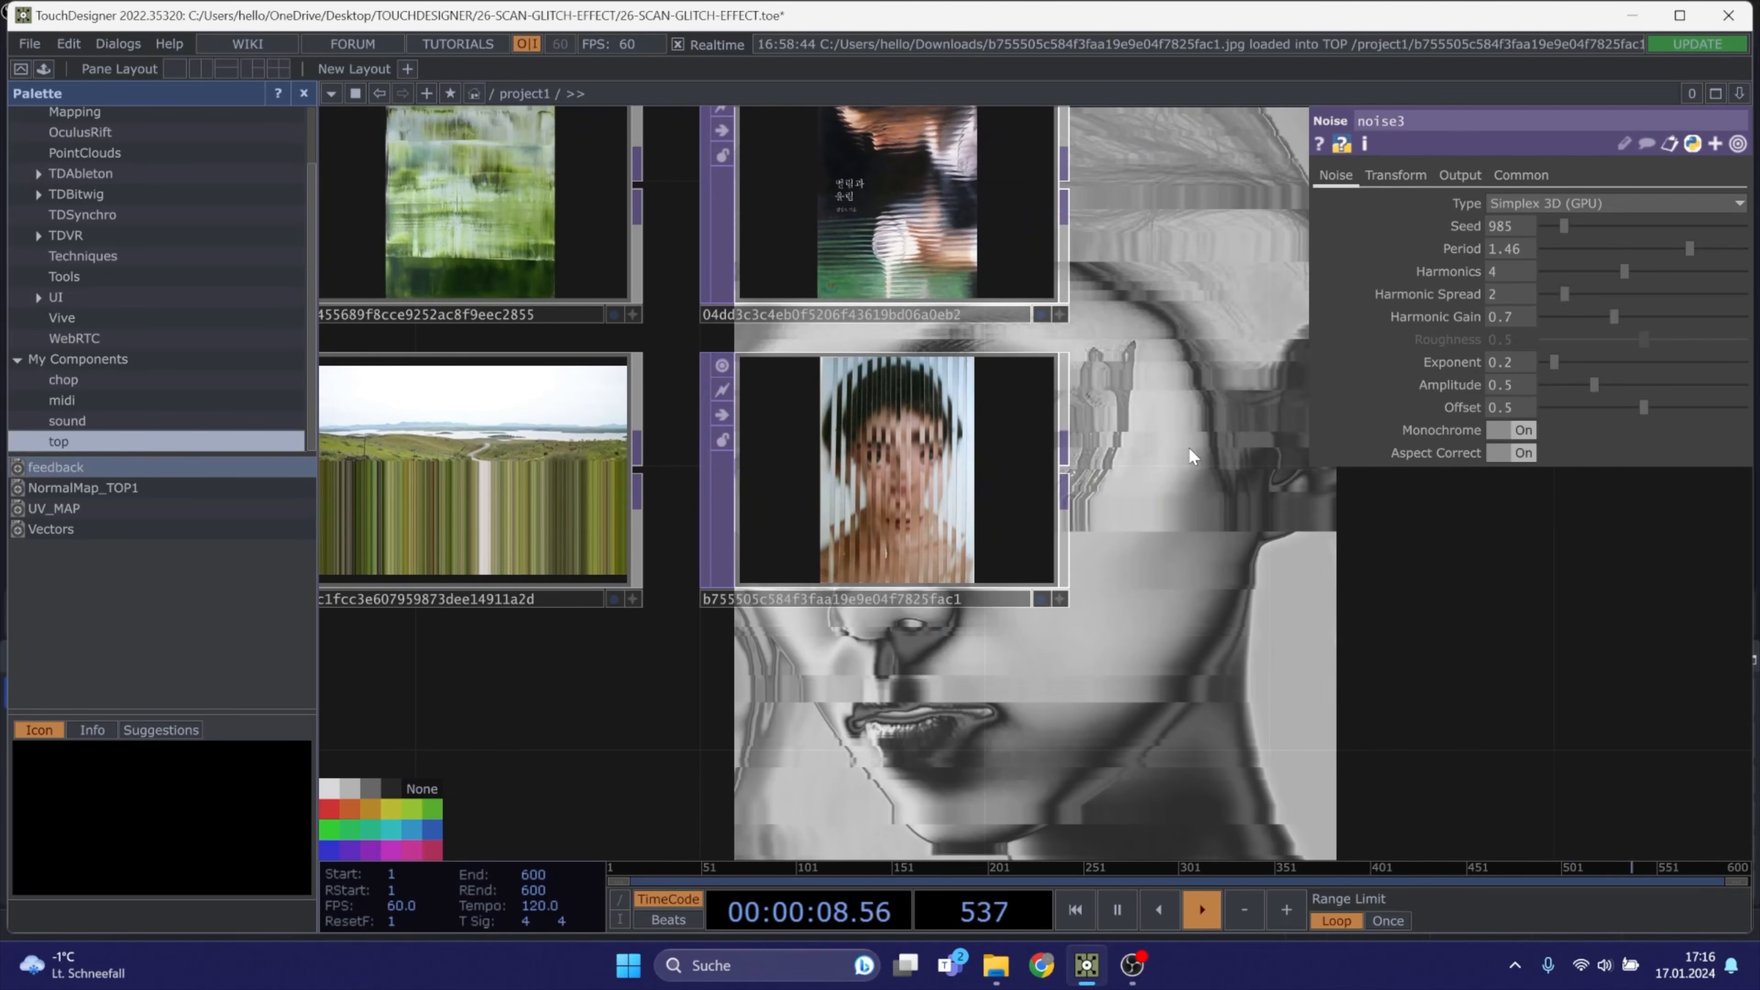
scroll(931, 373, up, 5)
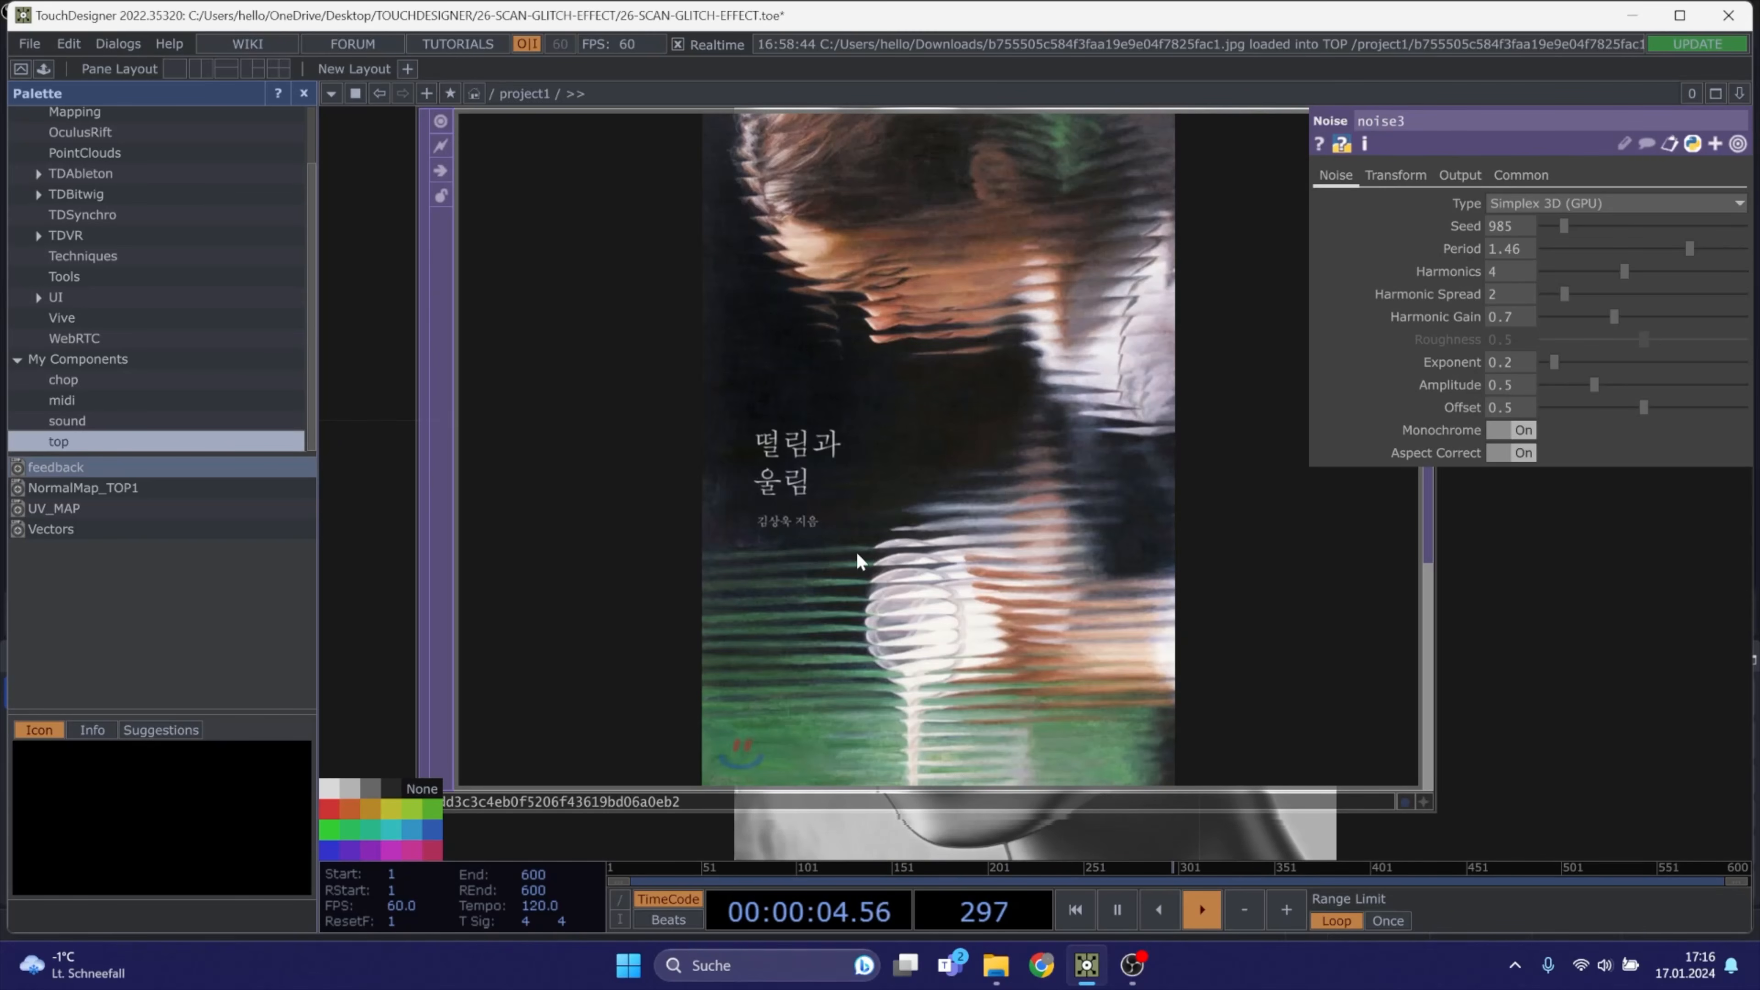
scroll(860, 560, down, 3)
scroll(1227, 645, down, 2)
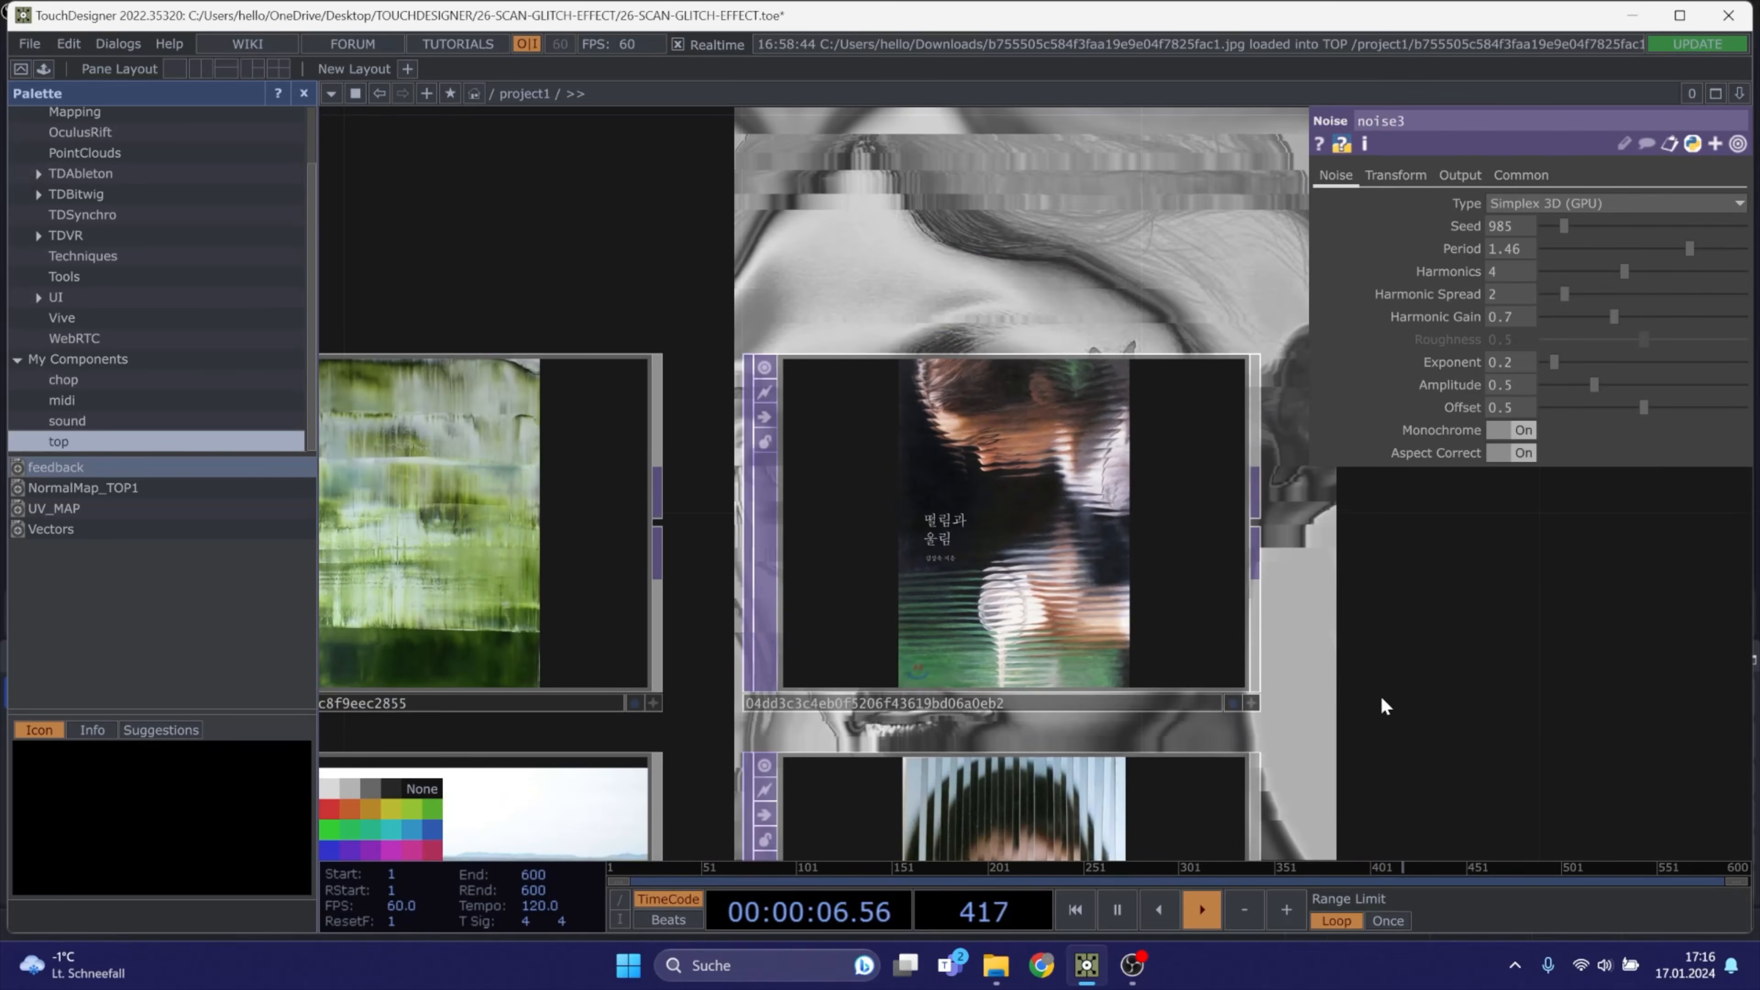
Examine the vertical slicing in the portrait reference and the smeared horizontal bands in the green reference image
drag(1381, 698, 1348, 487)
scroll(976, 686, up, 2)
scroll(932, 435, down, 2)
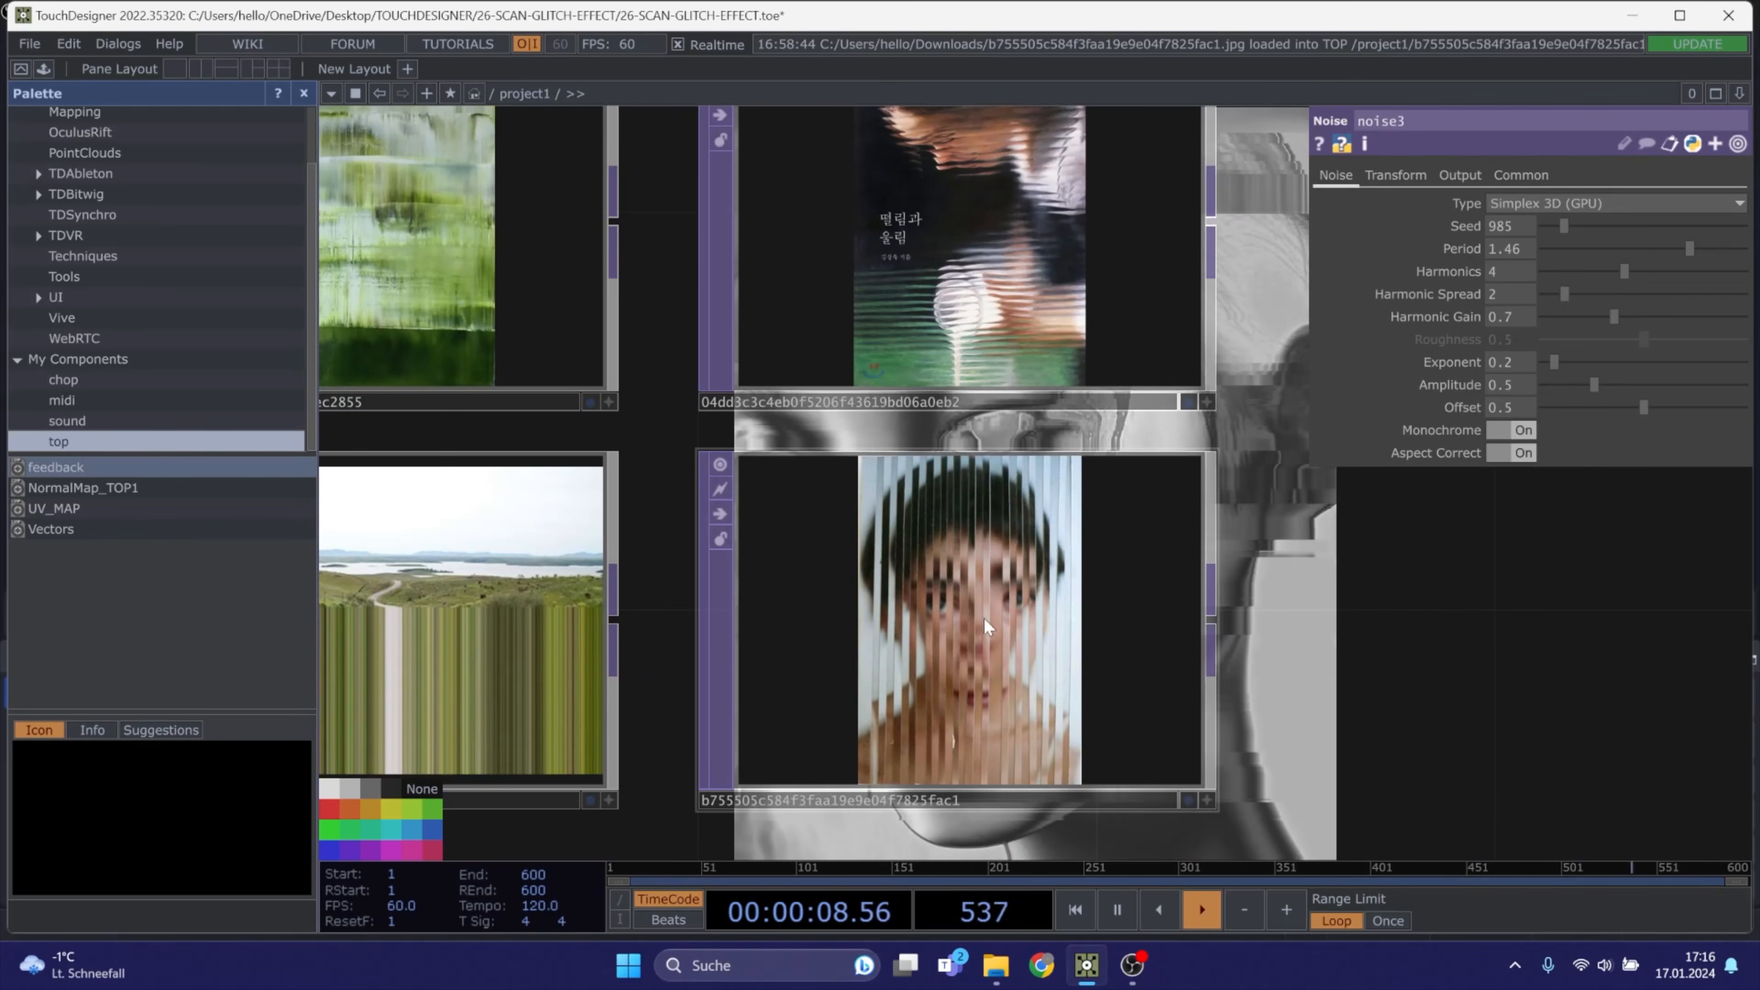
scroll(956, 631, up, 3)
scroll(966, 649, down, 3)
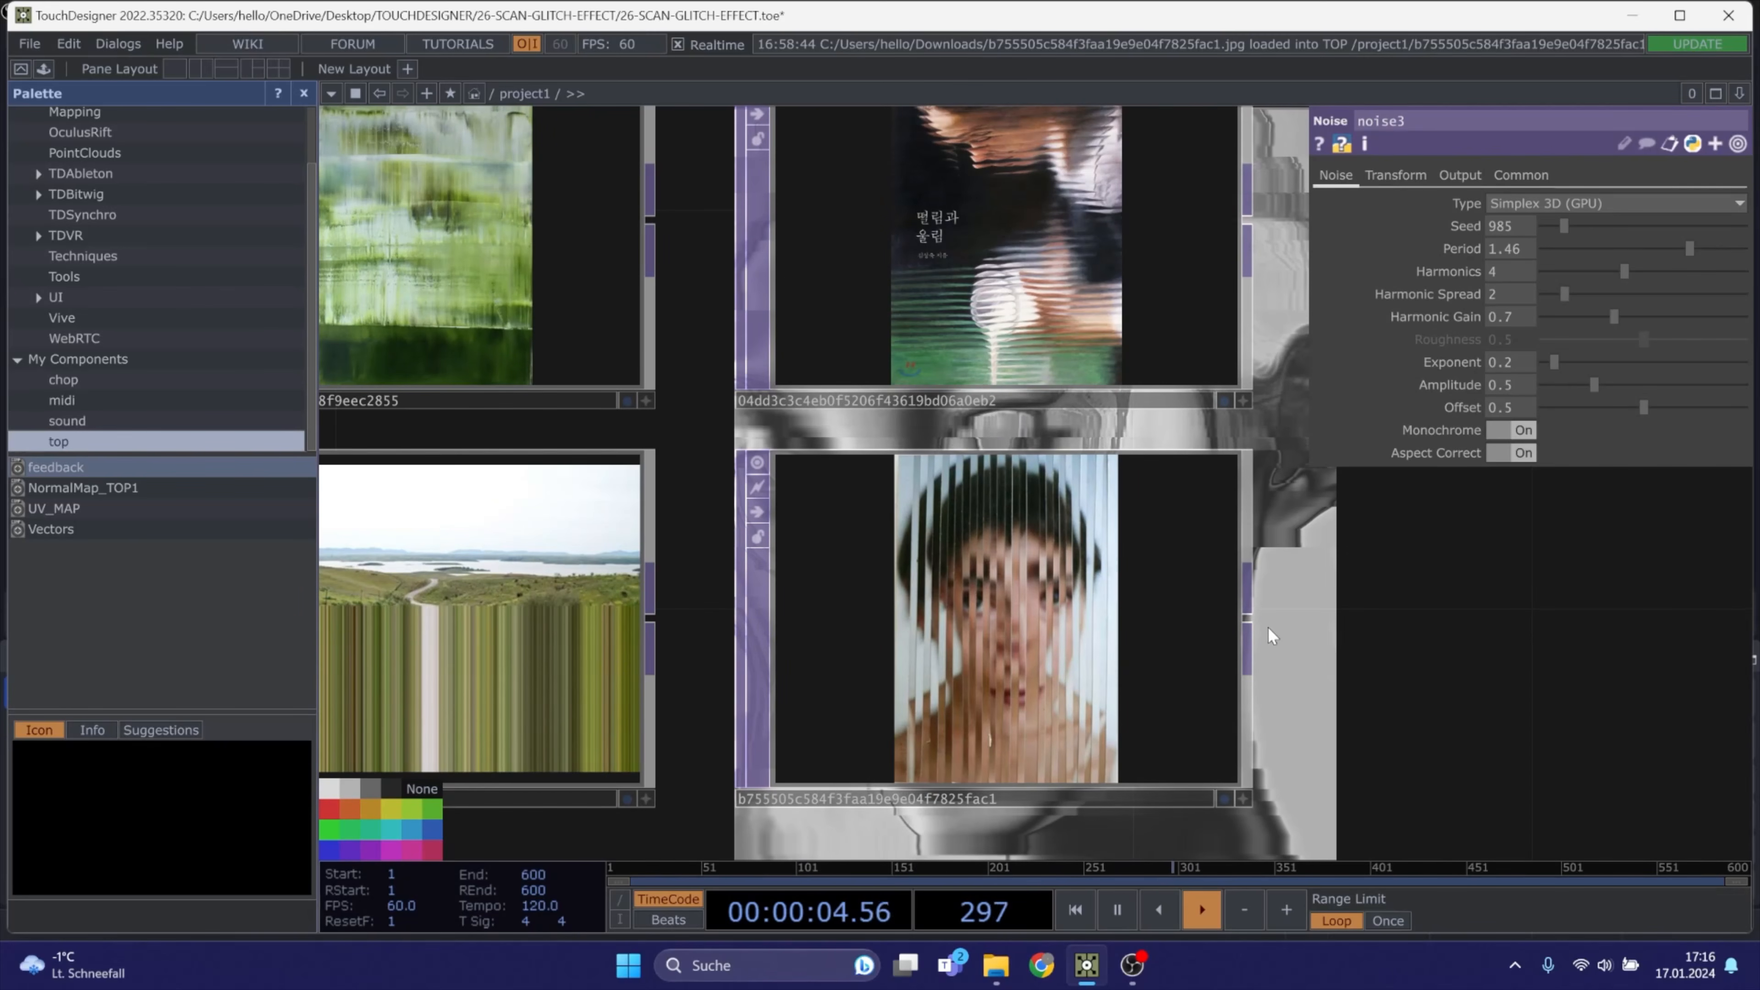
drag(1268, 628, 1362, 656)
scroll(1363, 644, down, 2)
scroll(658, 187, up, 5)
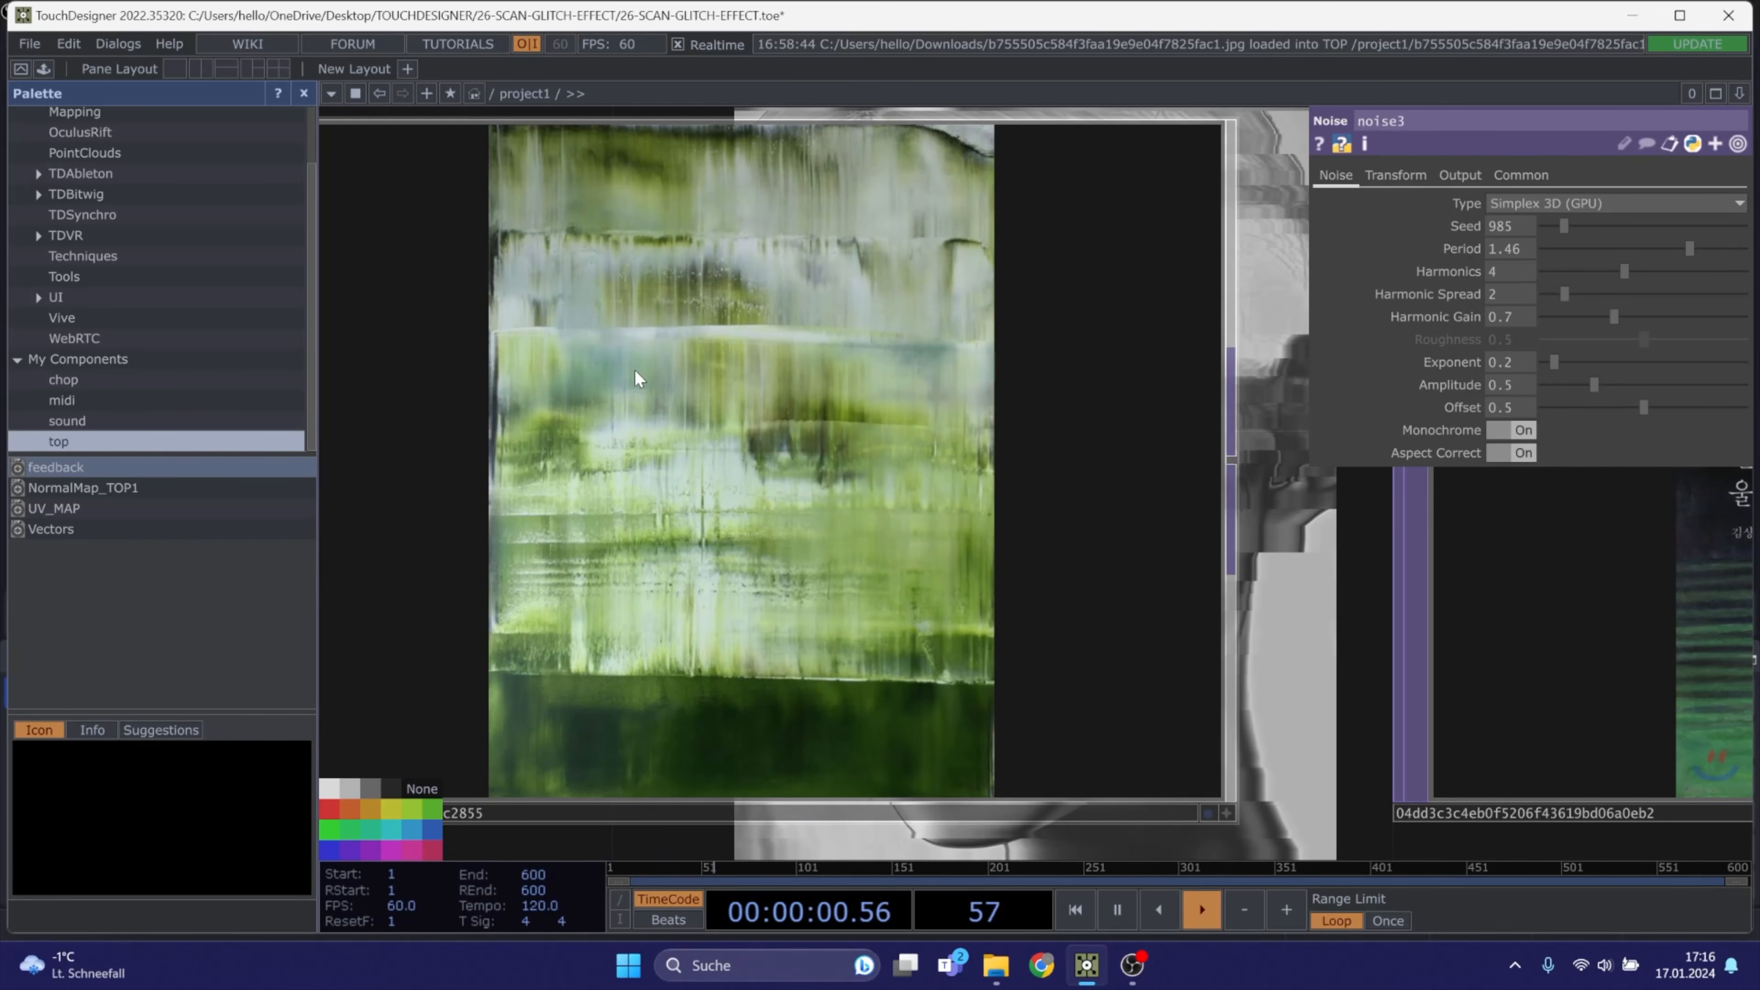
scroll(638, 378, down, 2)
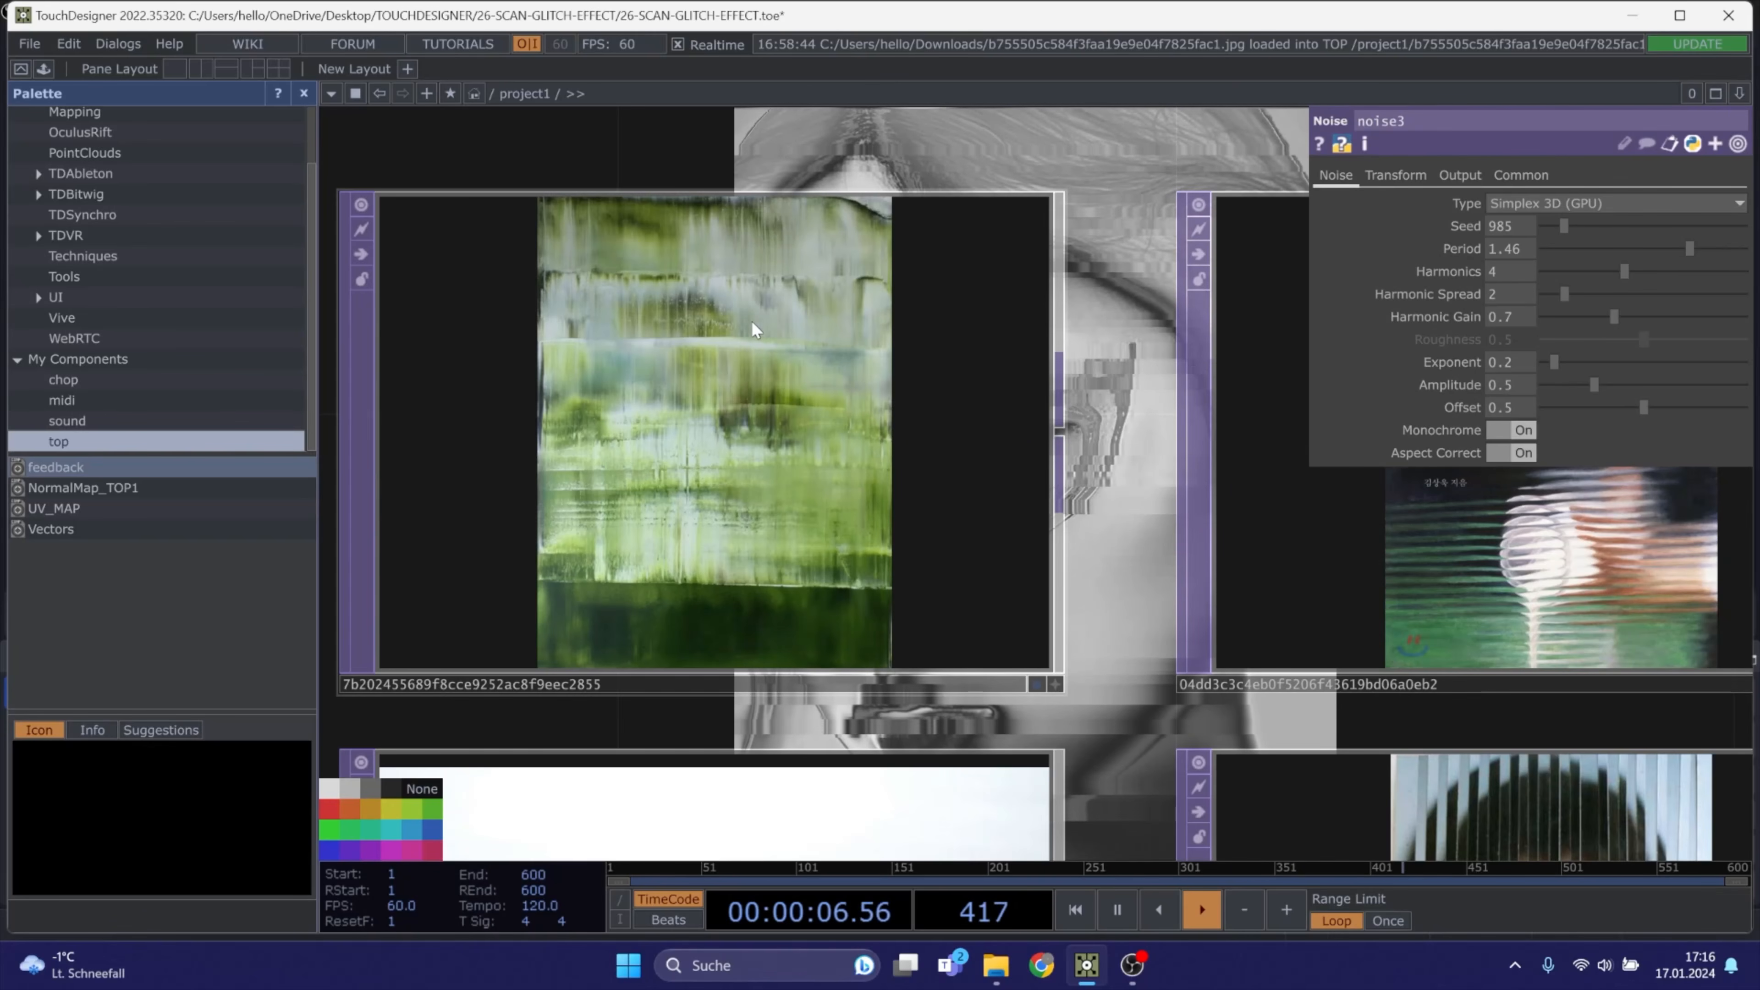
scroll(751, 331, down, 2)
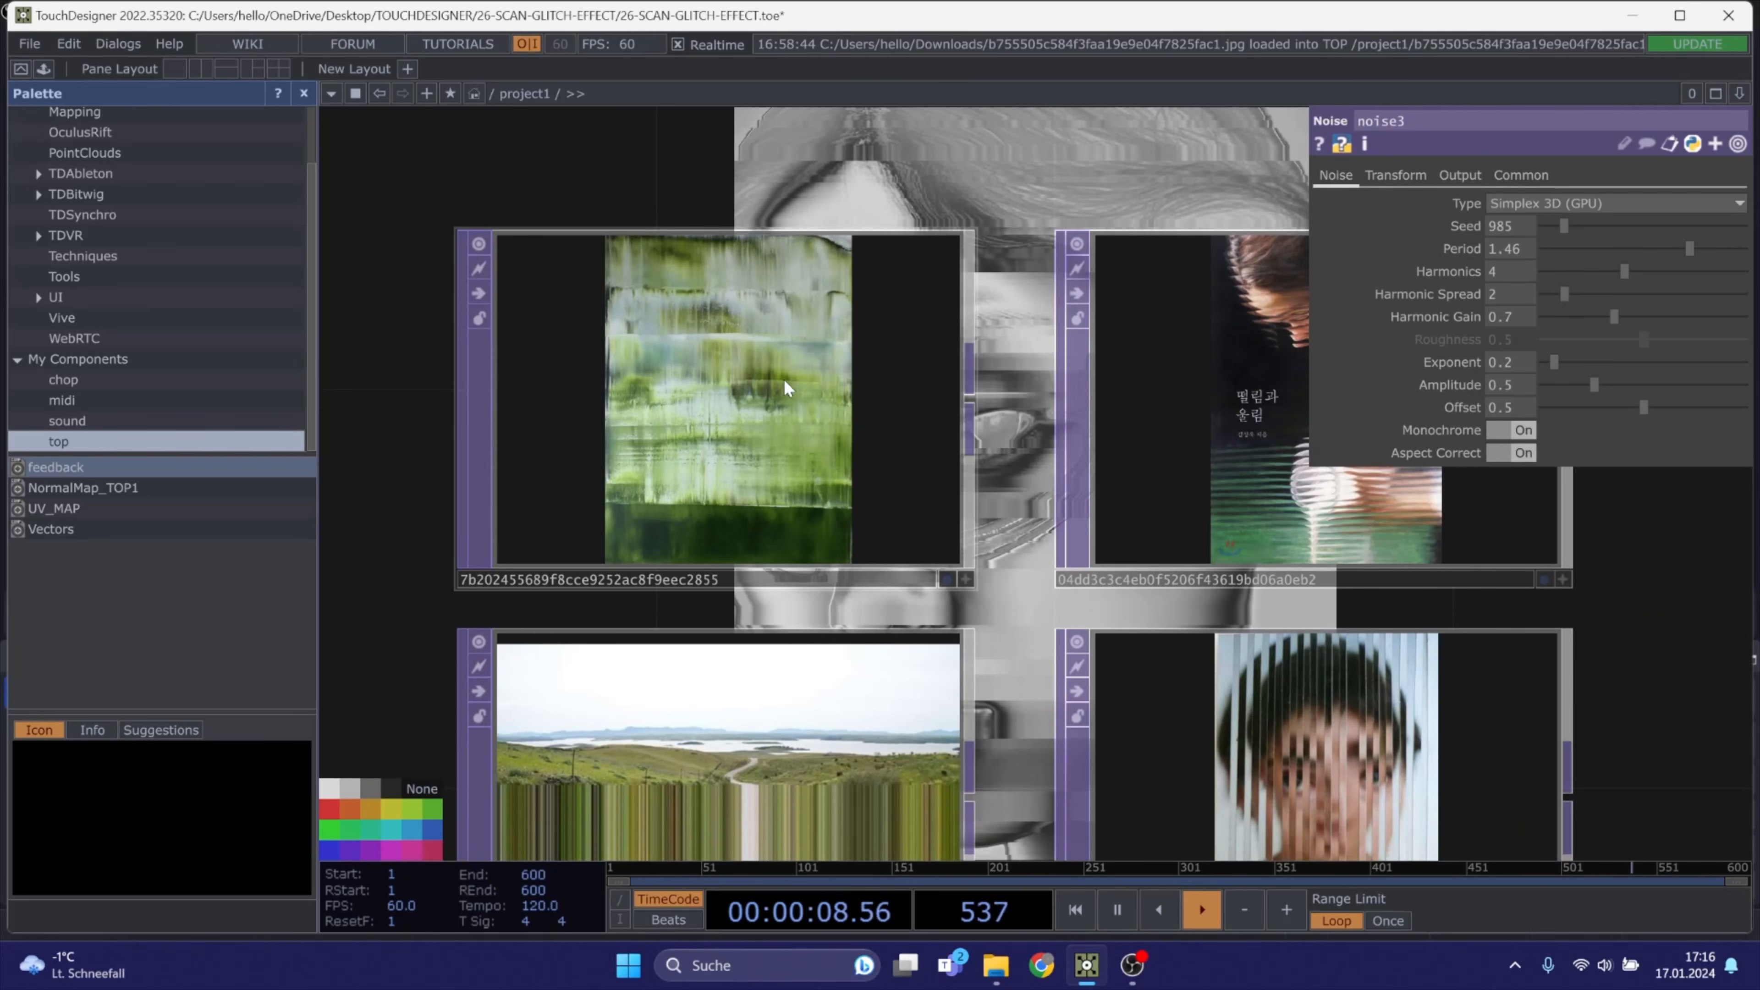
scroll(769, 367, up, 3)
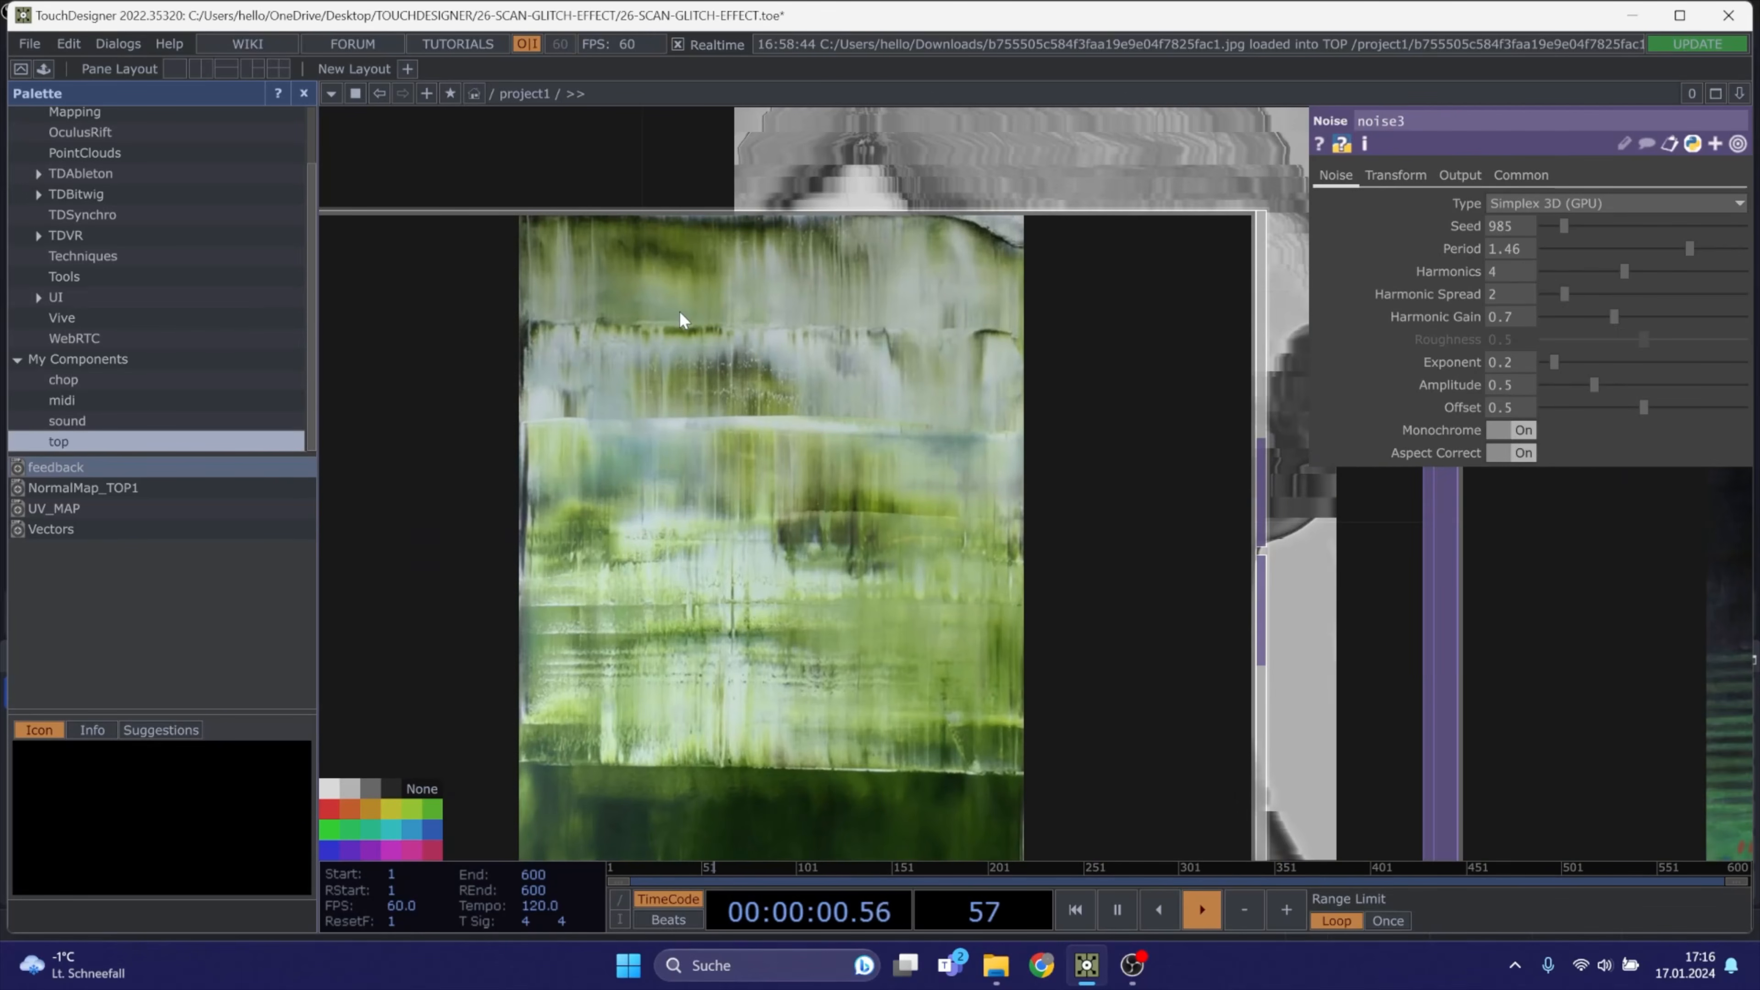
scroll(680, 317, down, 5)
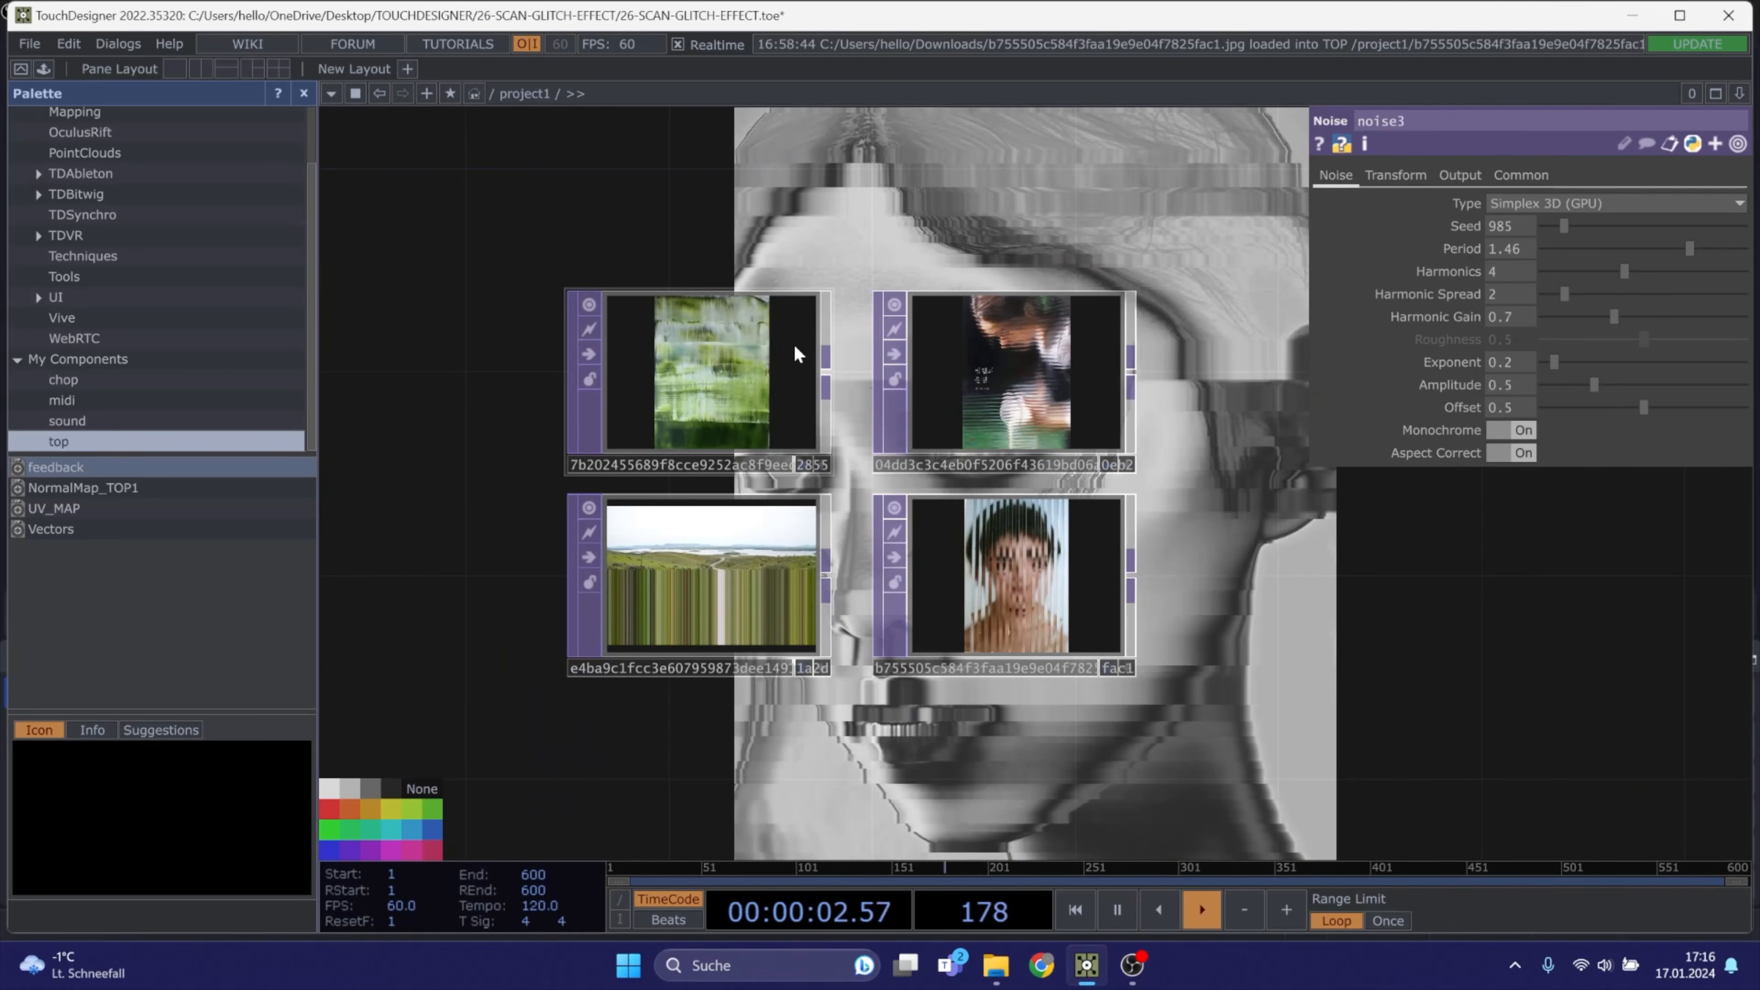
drag(1203, 542, 1005, 512)
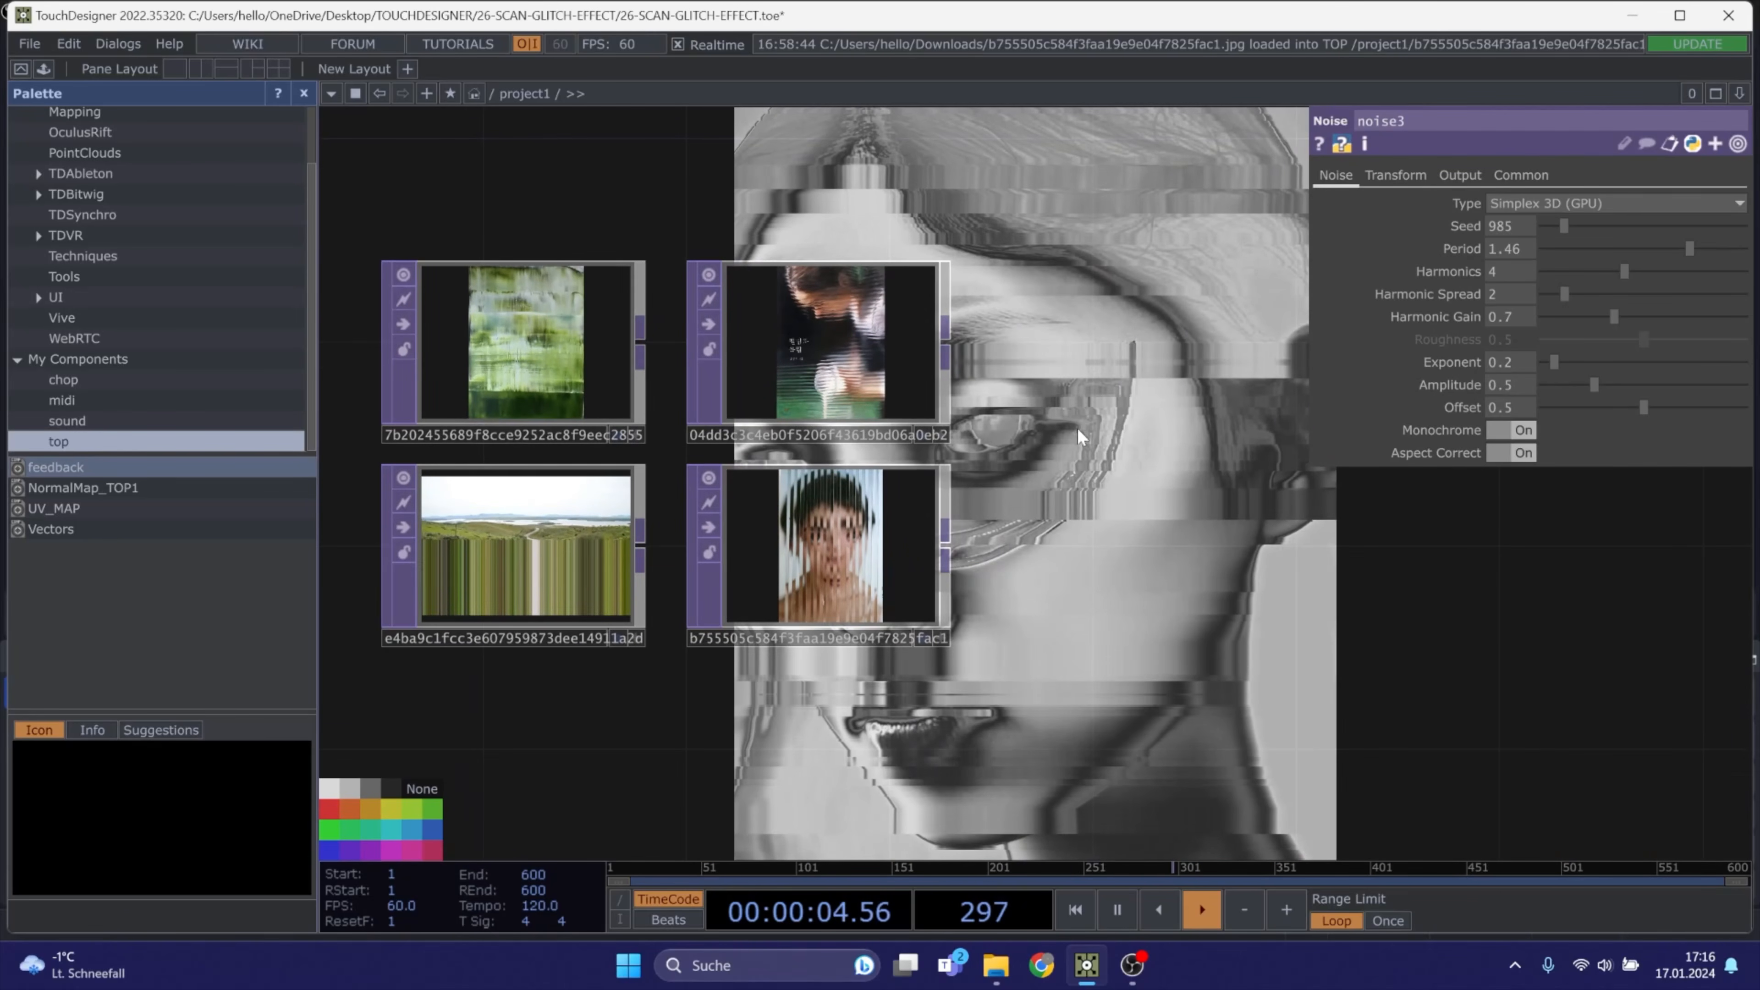
Connect the output of the circle component to the null that feeds the displacement chain
scroll(927, 494, down, 3)
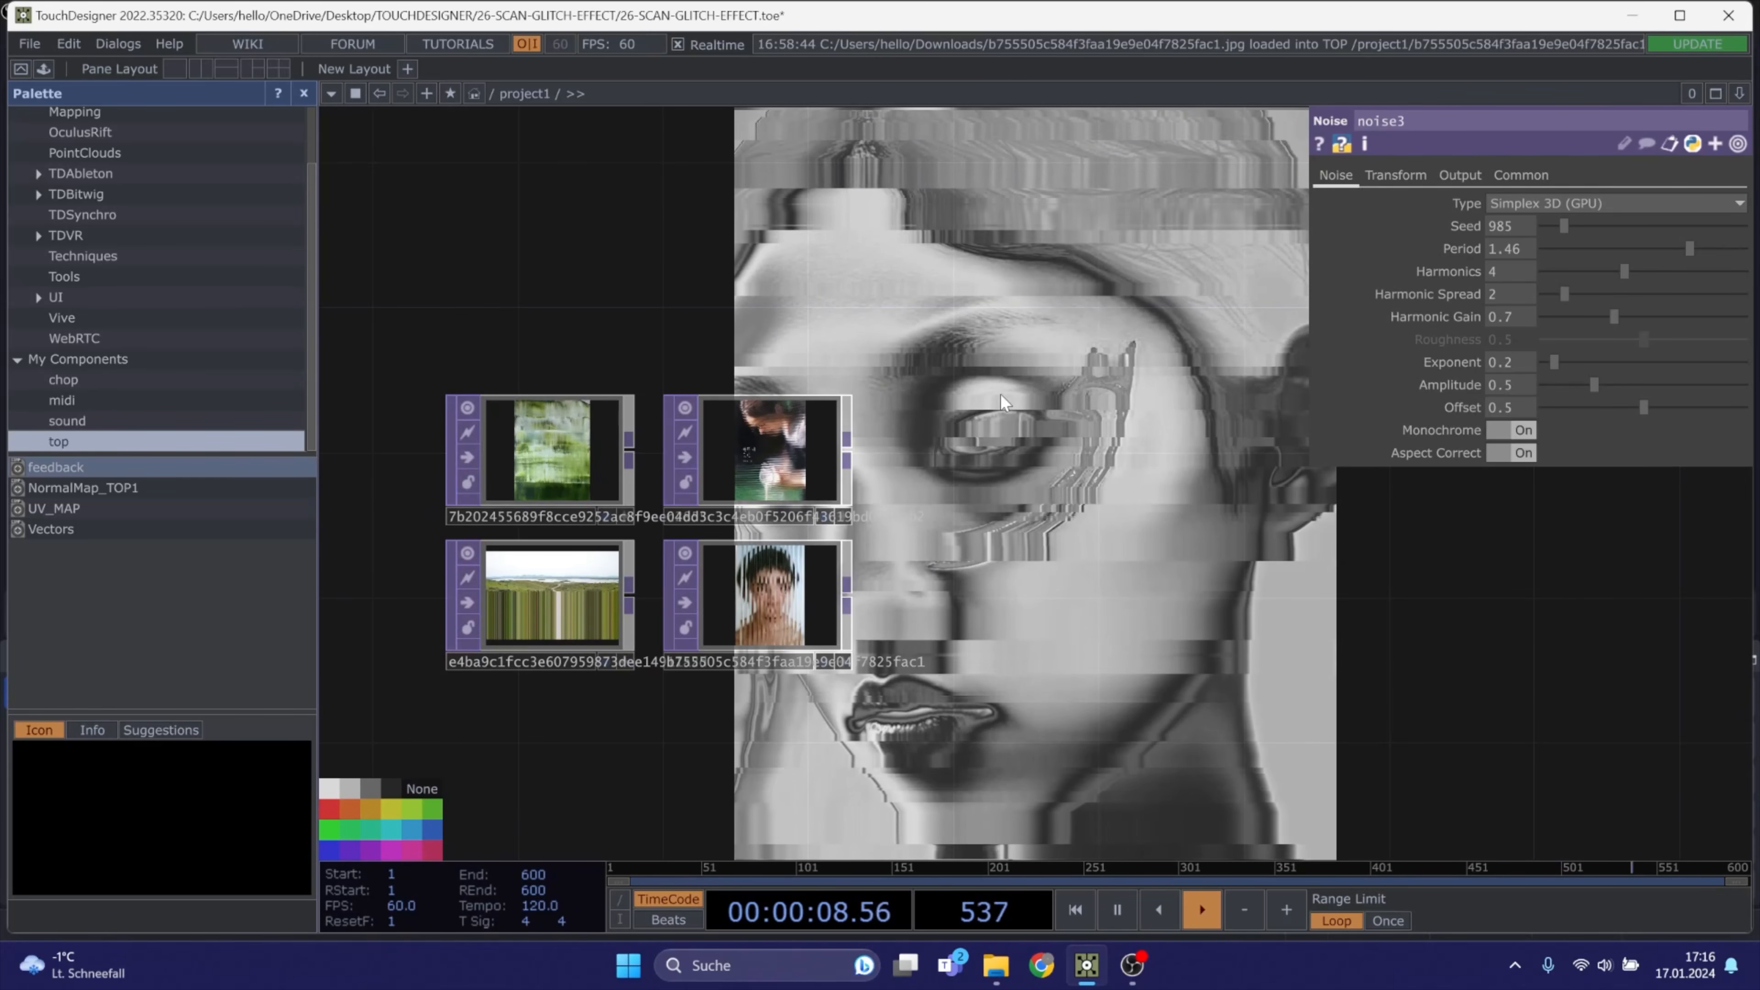
scroll(925, 446, down, 3)
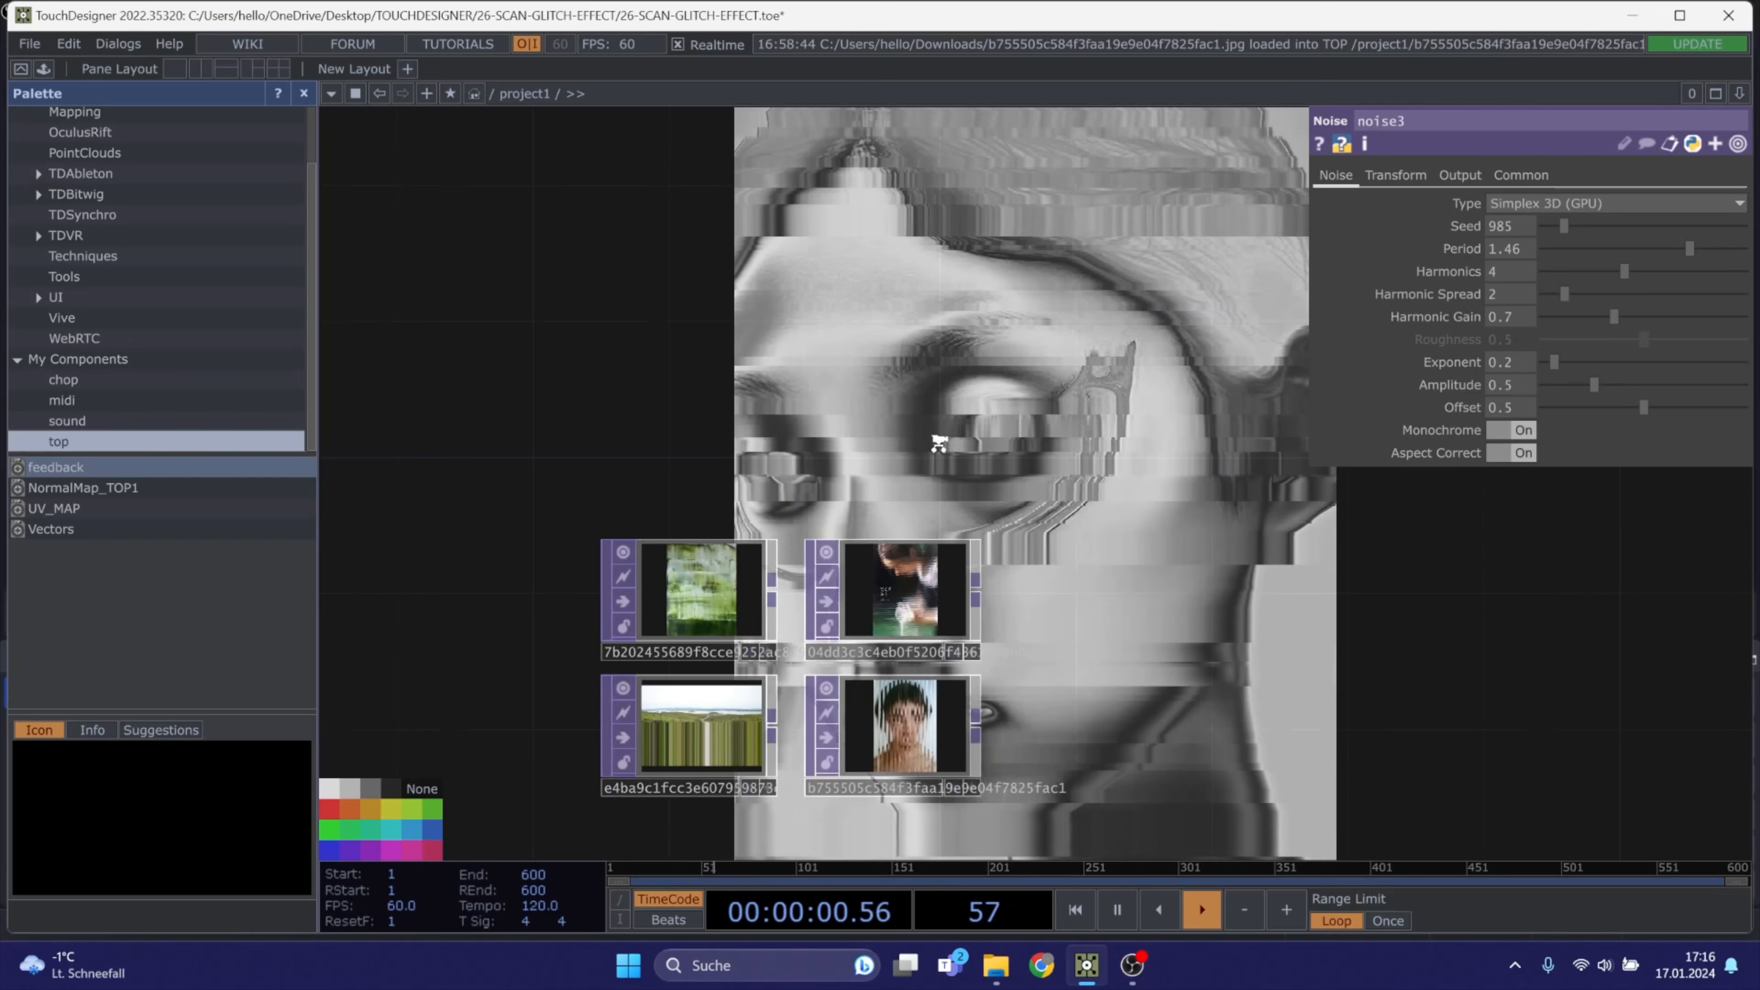
scroll(936, 441, down, 2)
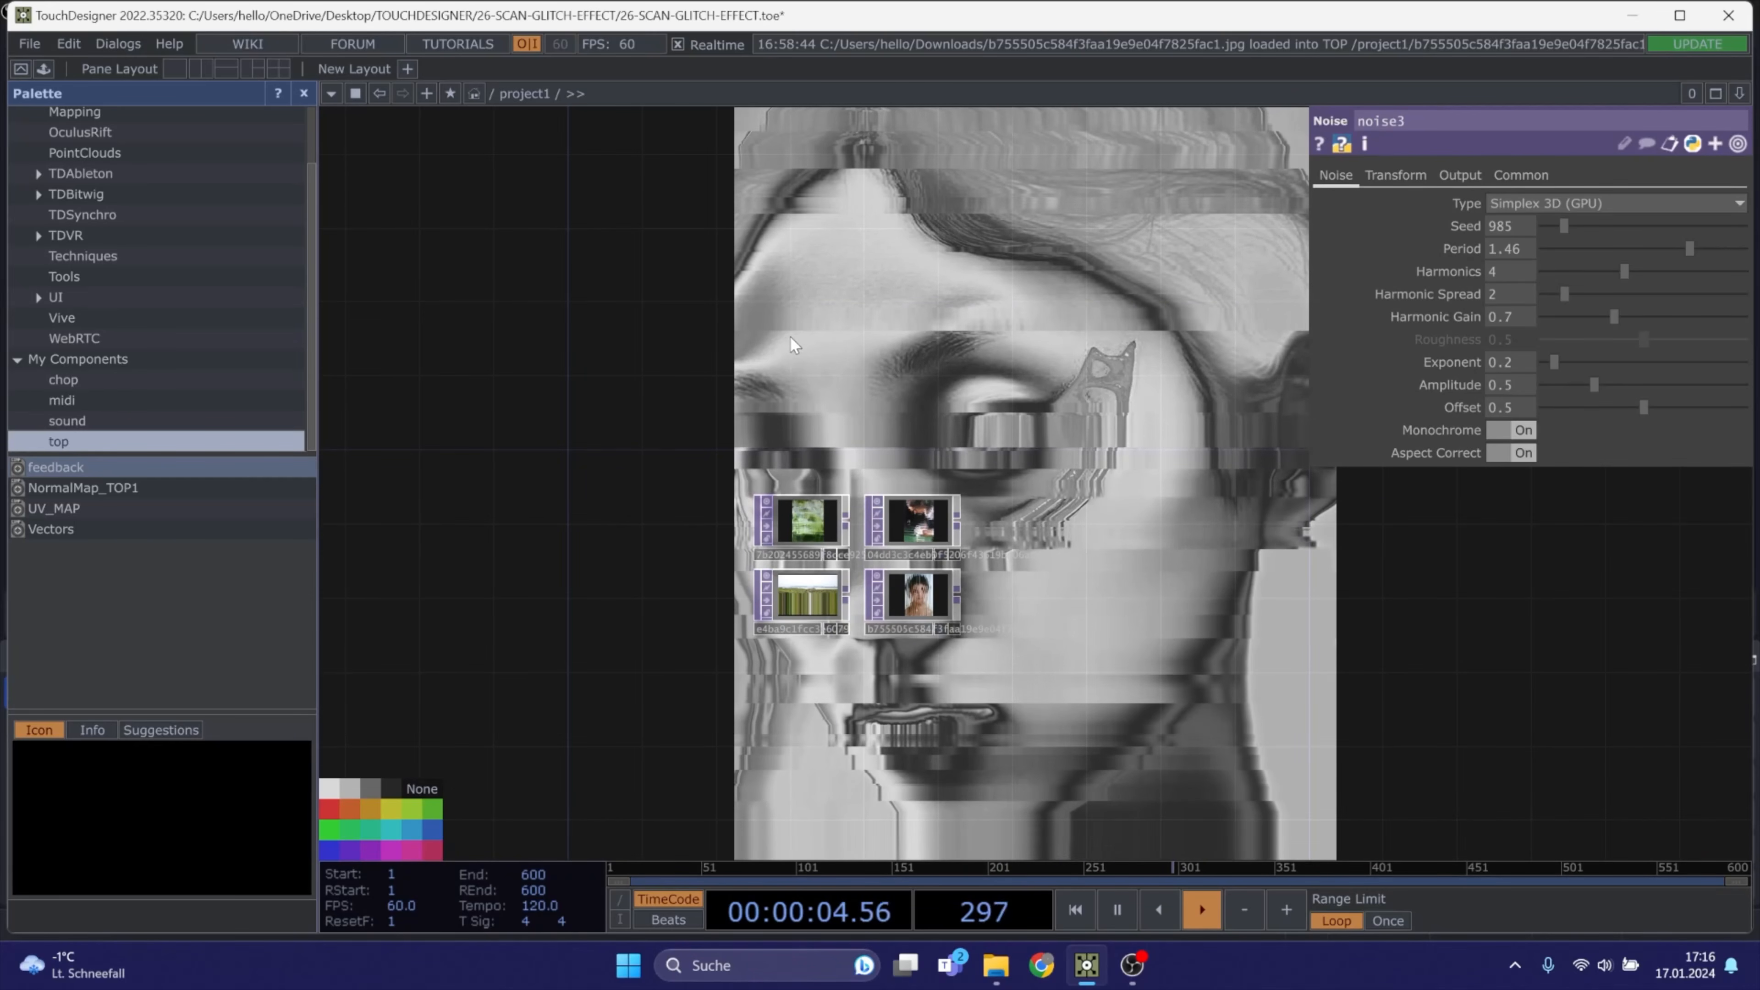
drag(908, 335, 949, 442)
scroll(950, 446, down, 3)
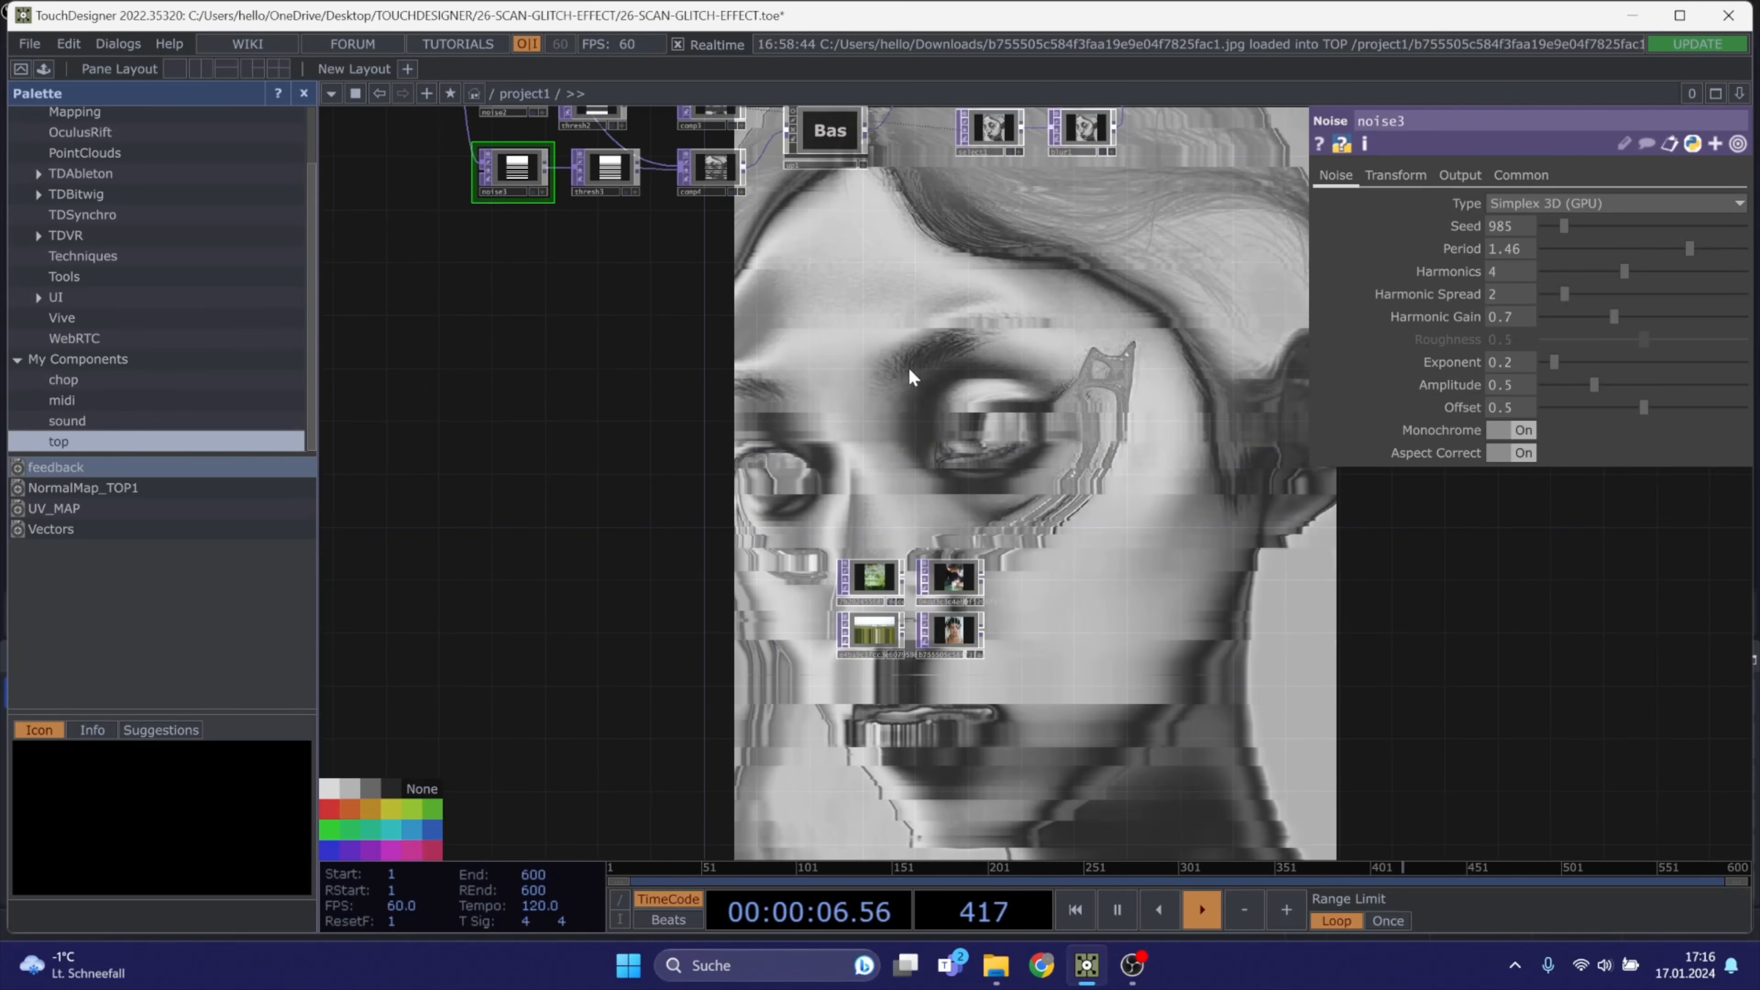
drag(910, 326, 902, 517)
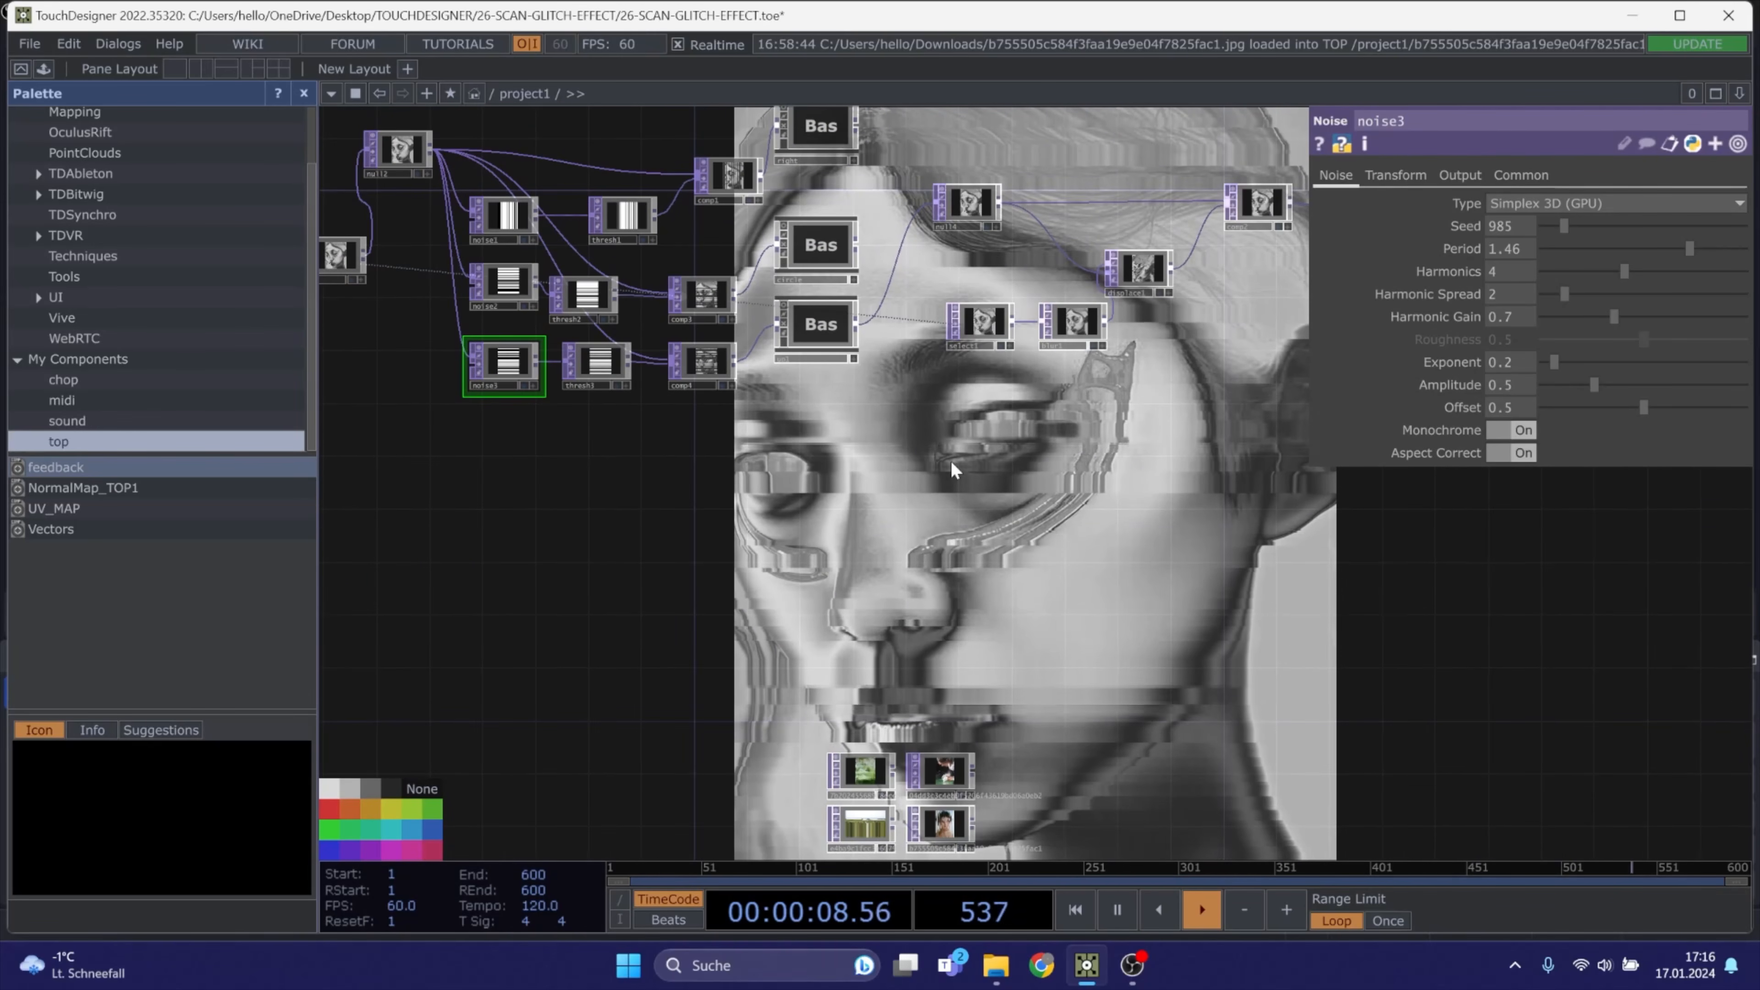
drag(1063, 421, 1010, 454)
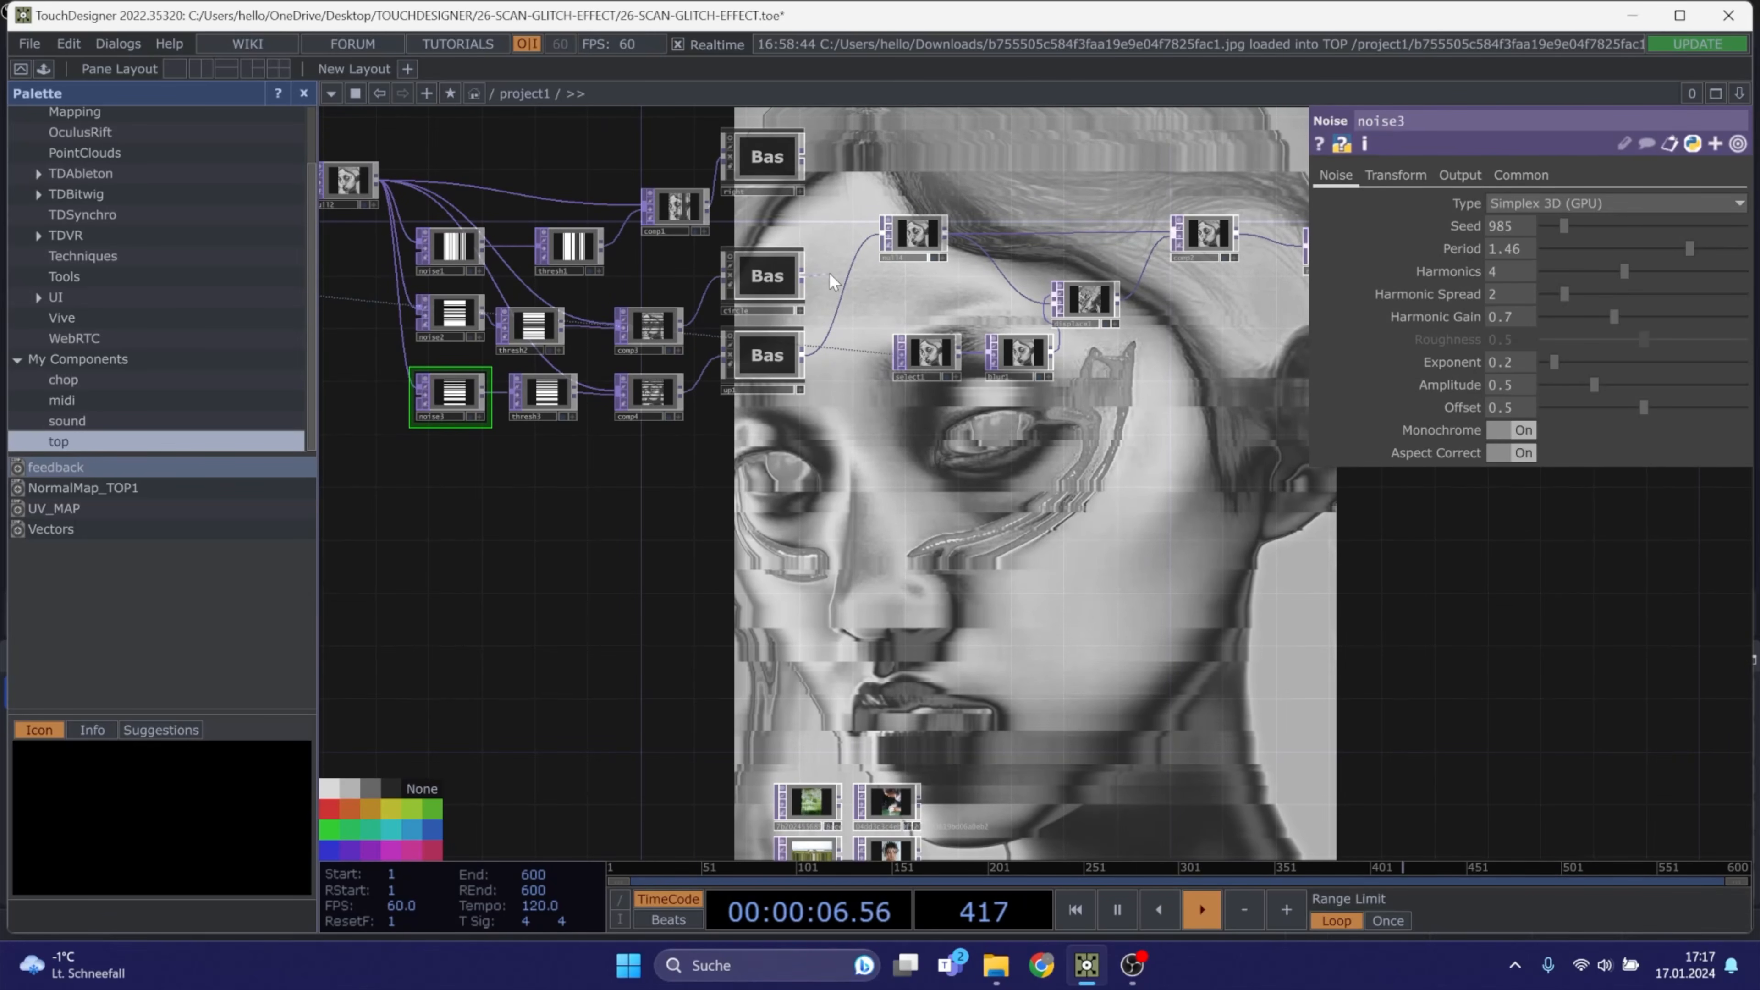
drag(847, 277, 847, 279)
drag(1117, 517, 1007, 432)
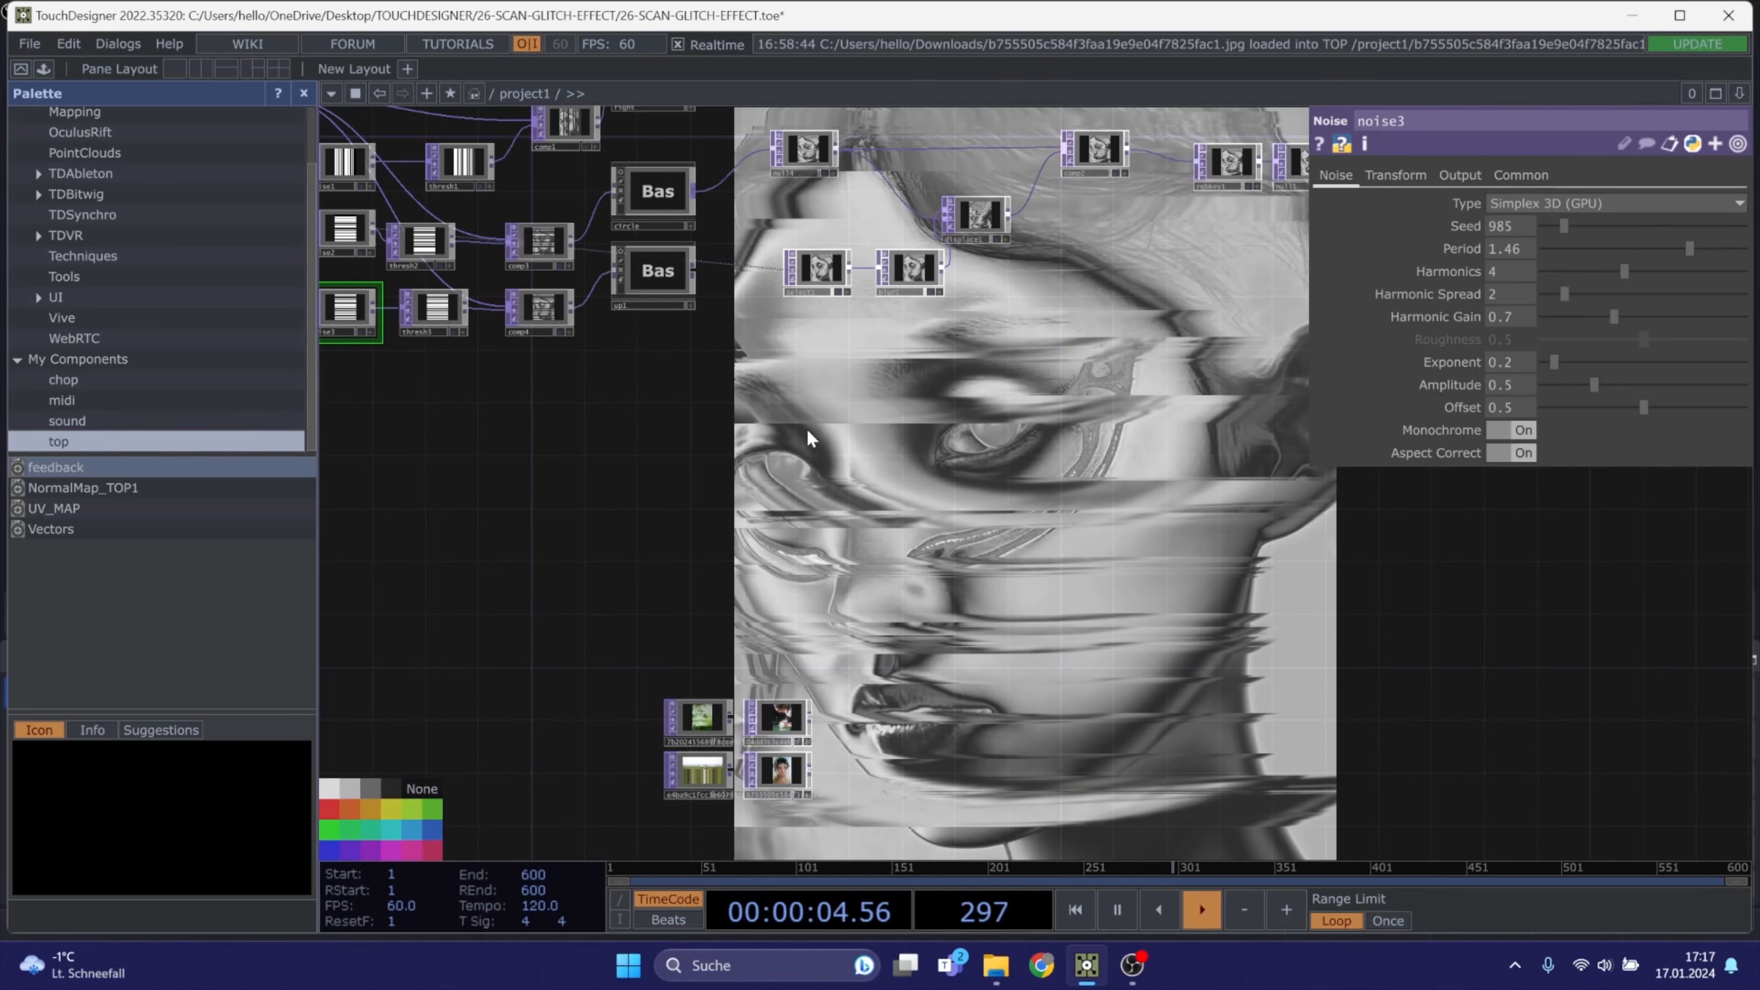
Connect the output of the right component to the null that feeds the displacement chain
drag(738, 203, 748, 253)
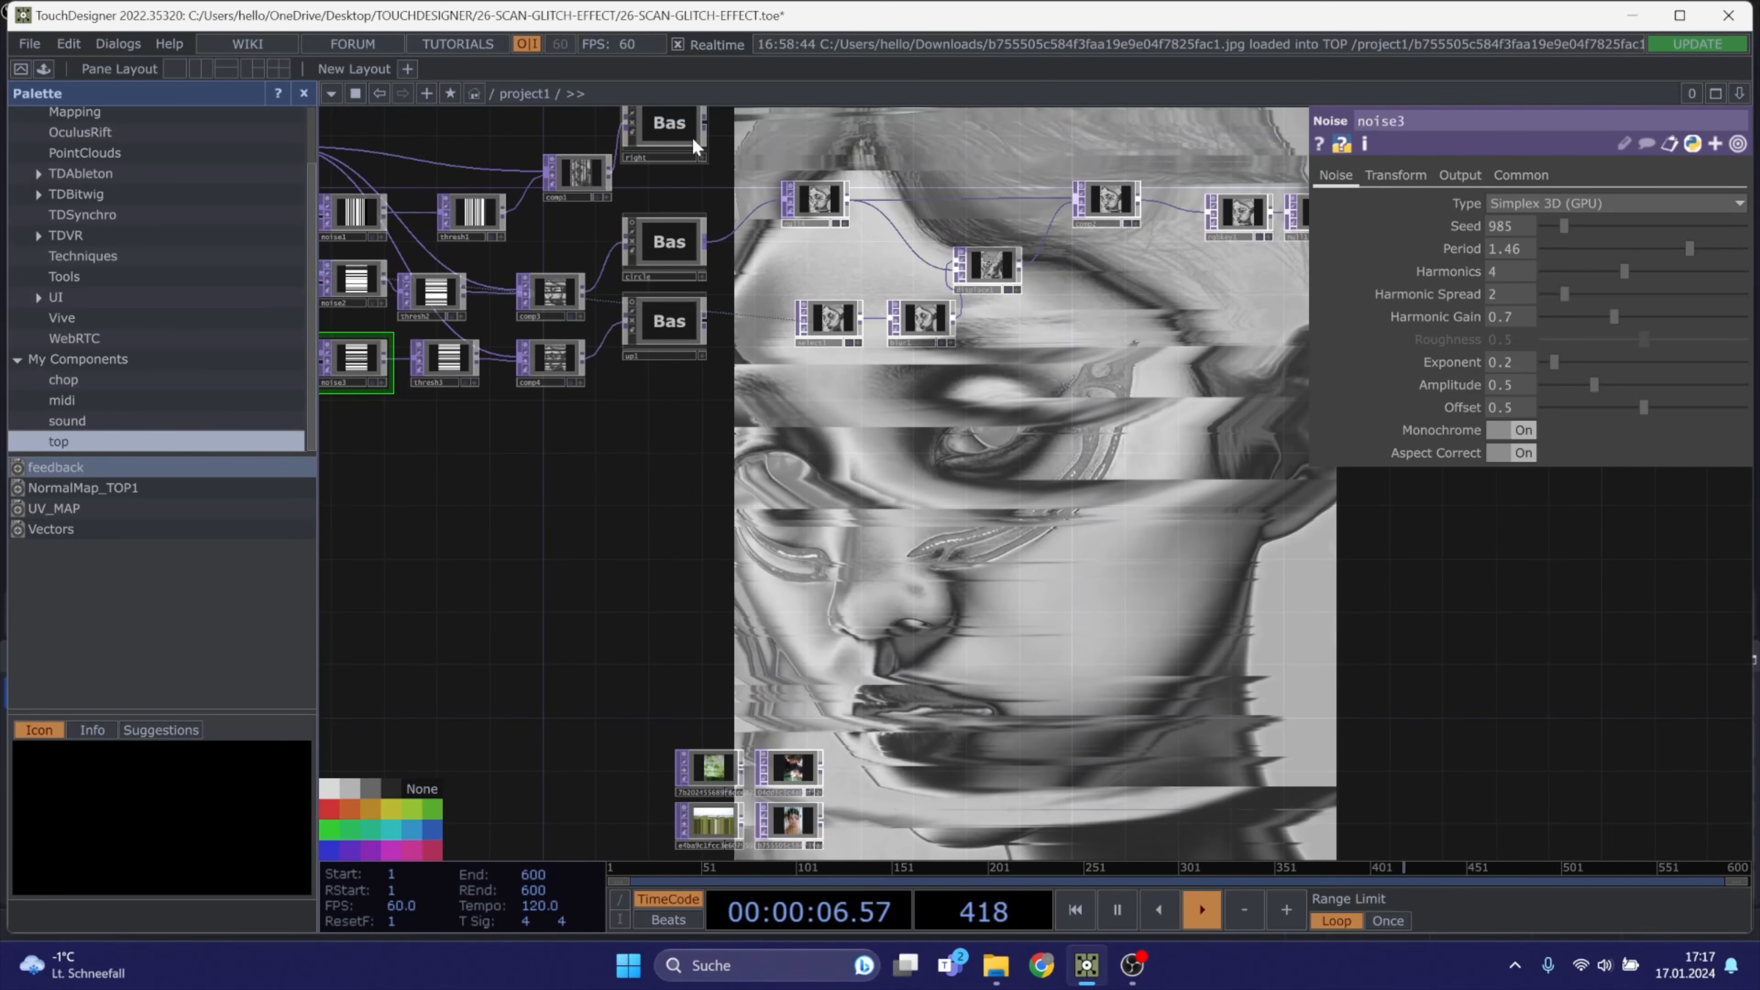
drag(733, 179, 735, 246)
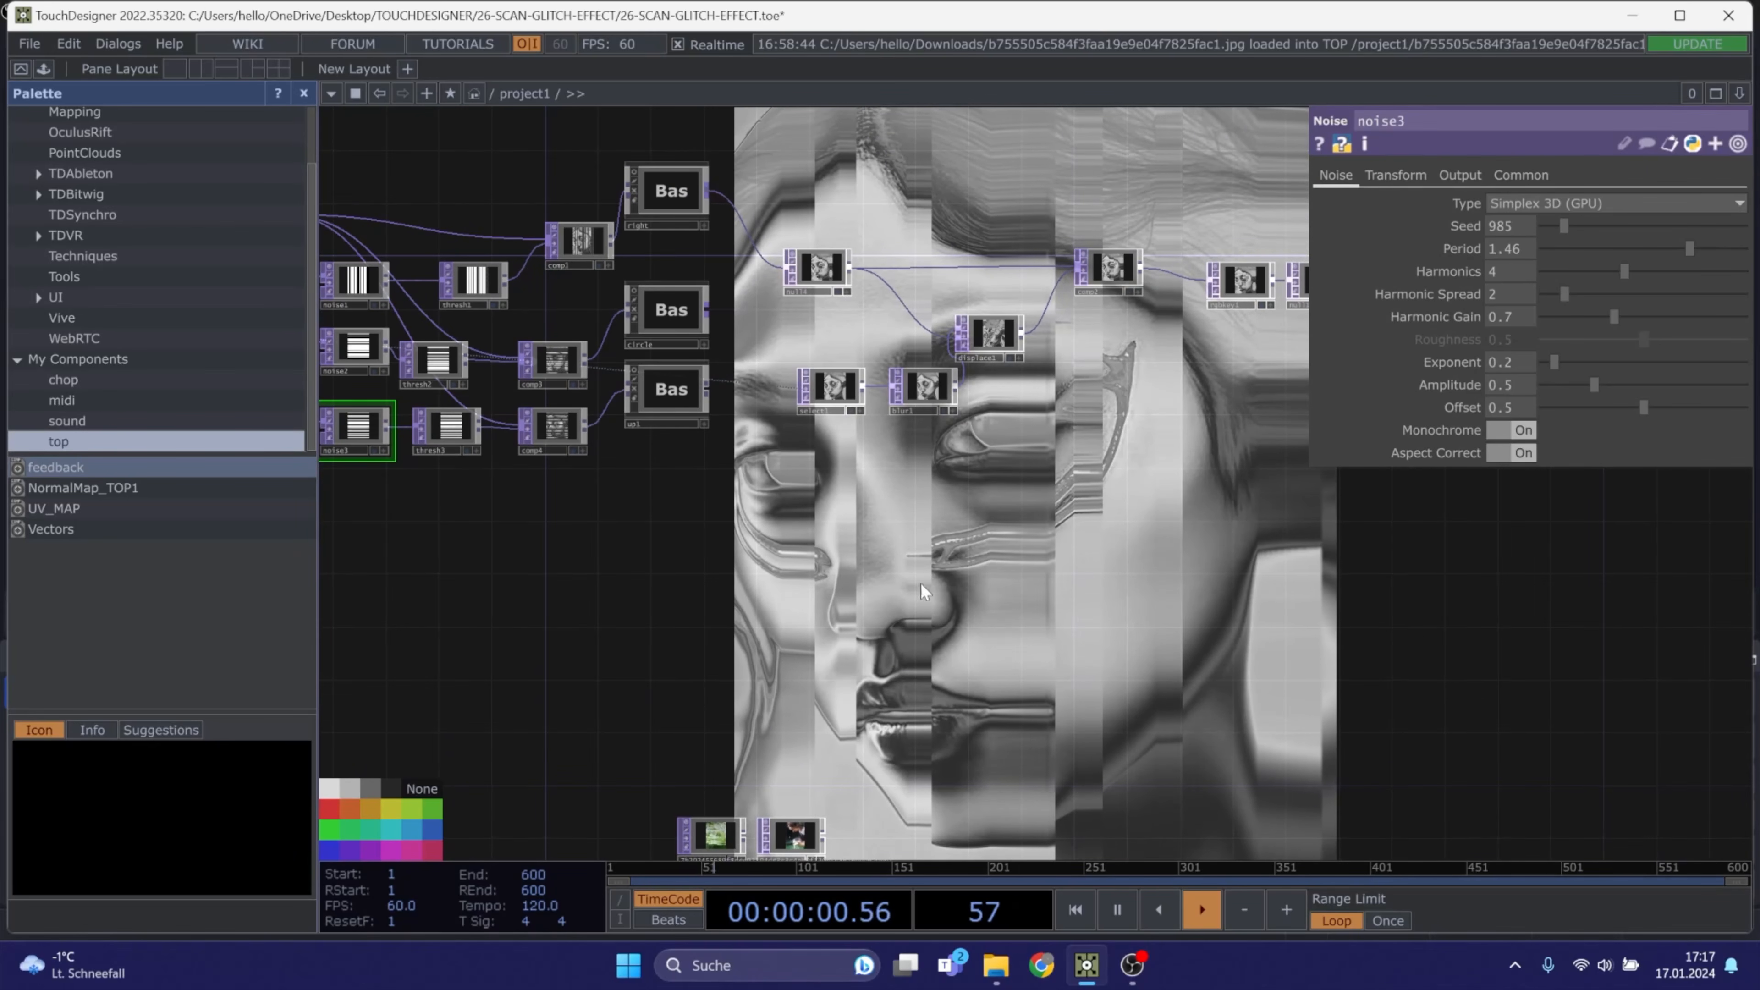
drag(845, 571, 974, 565)
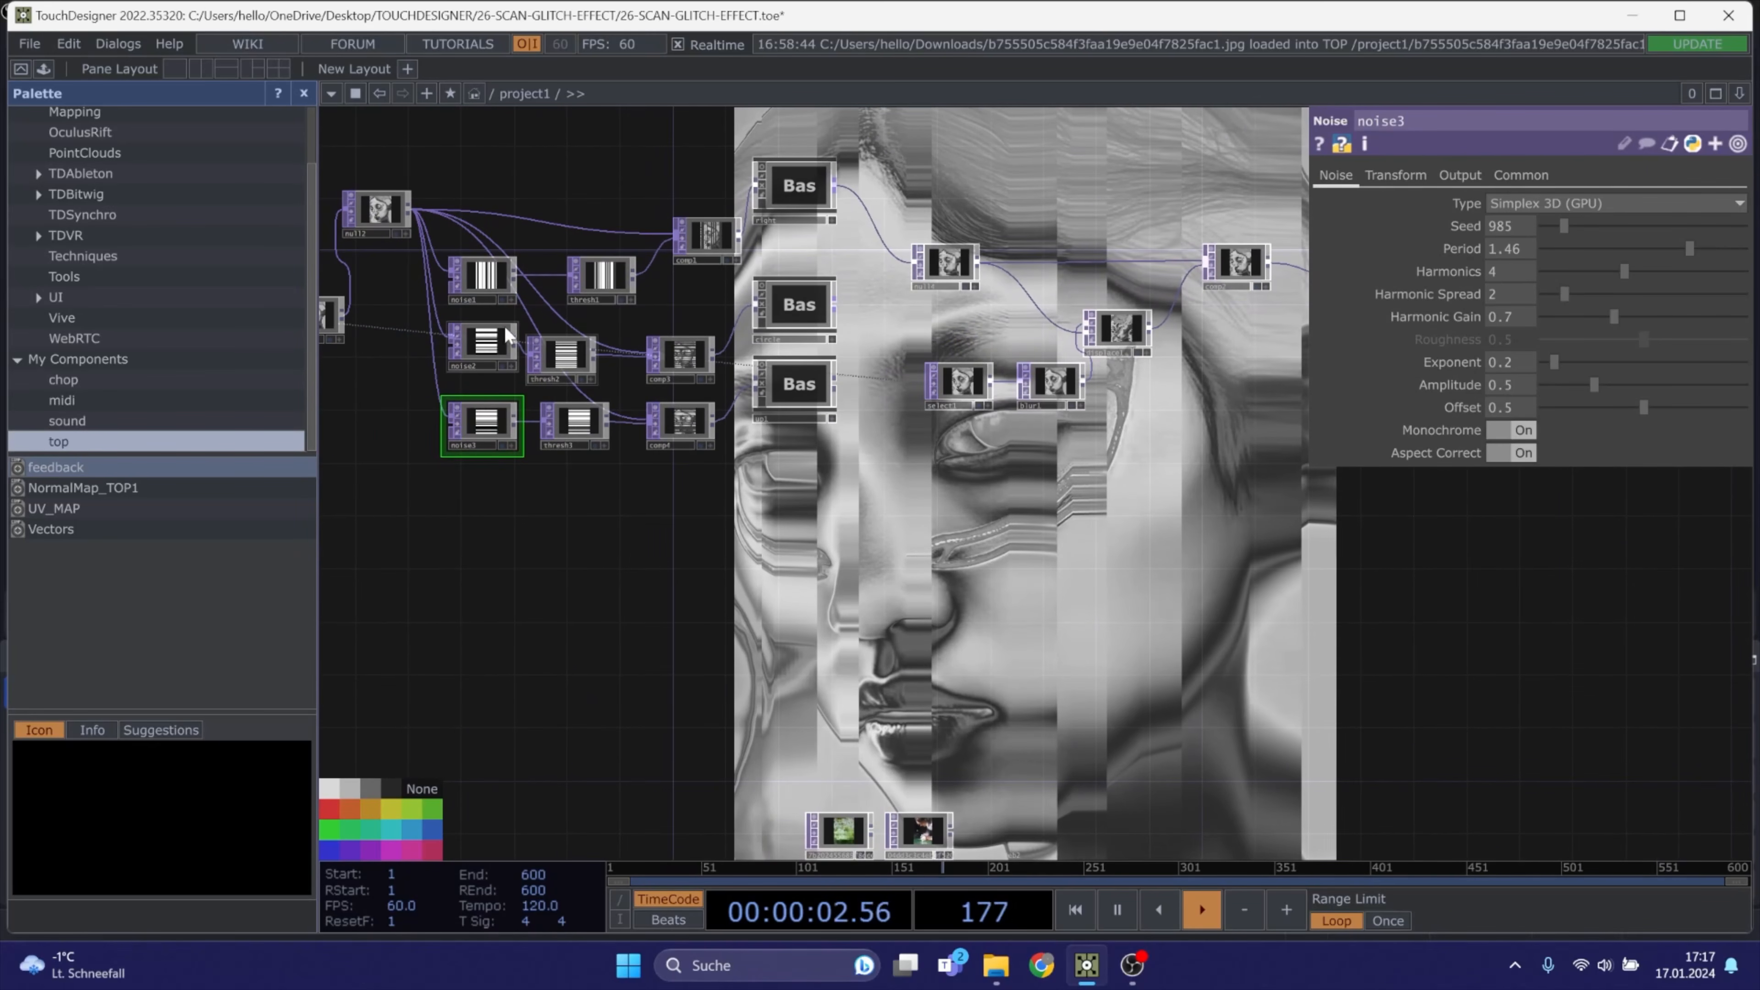
Set the Period of noise1 to 0.66 and its Harmonics to 6
click(483, 281)
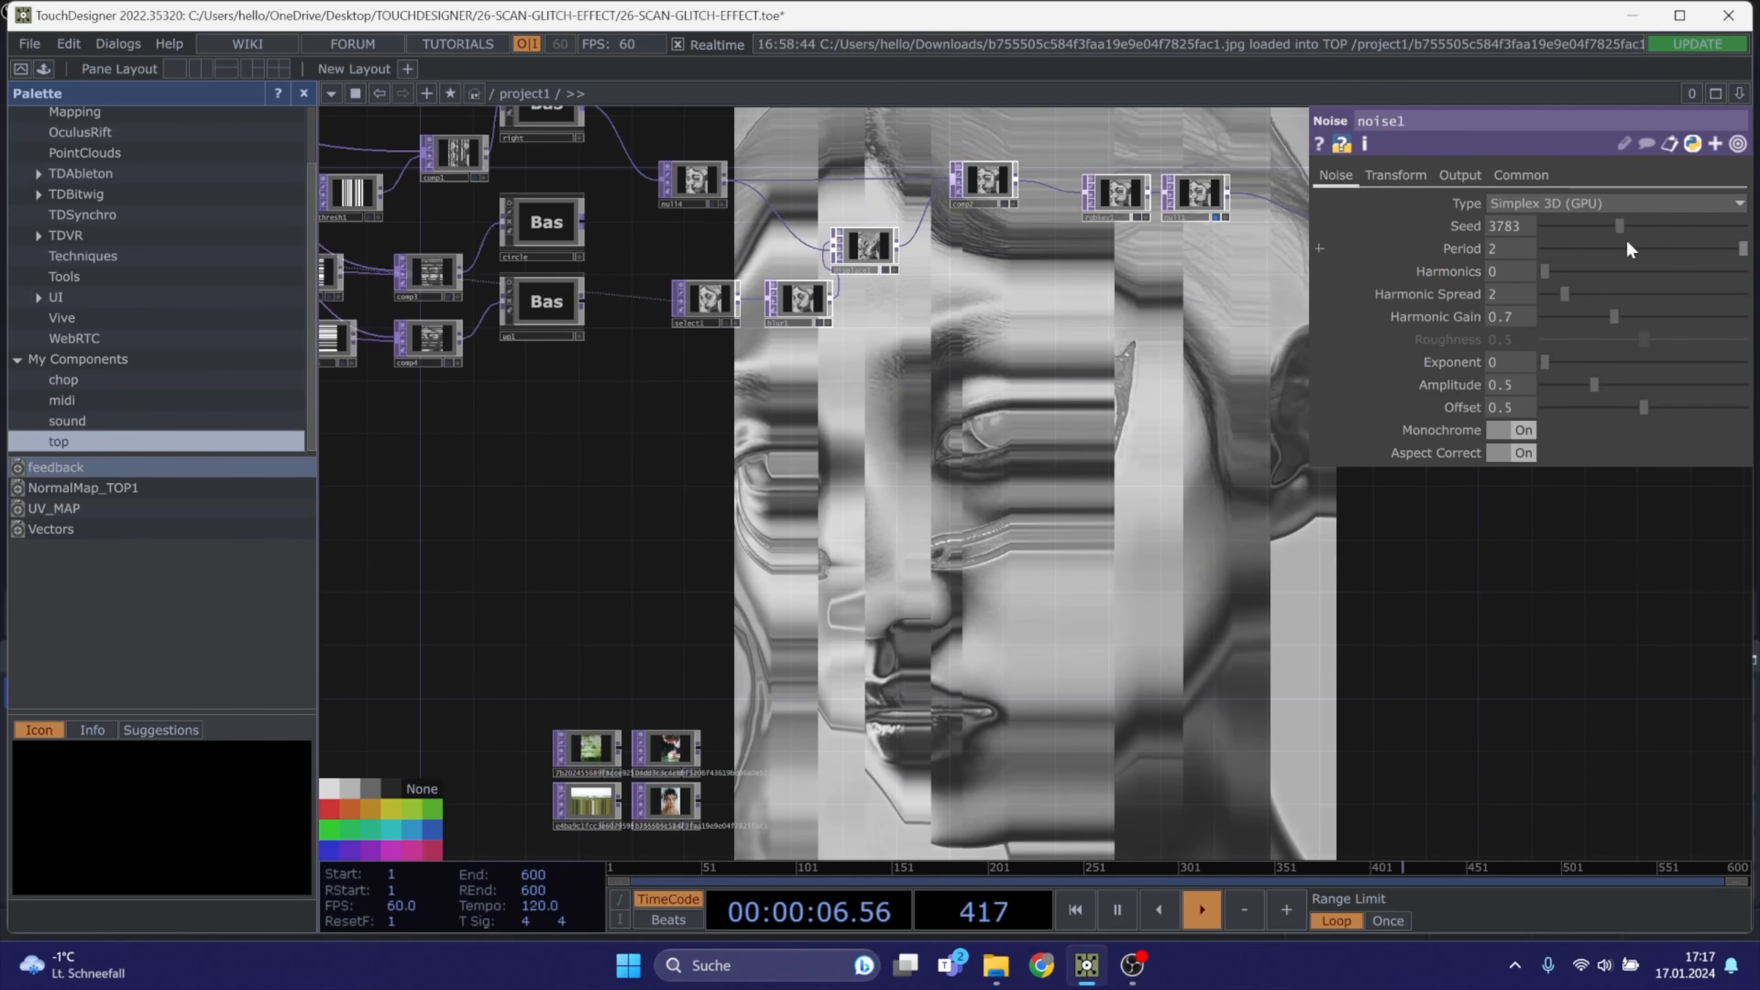
click(1612, 248)
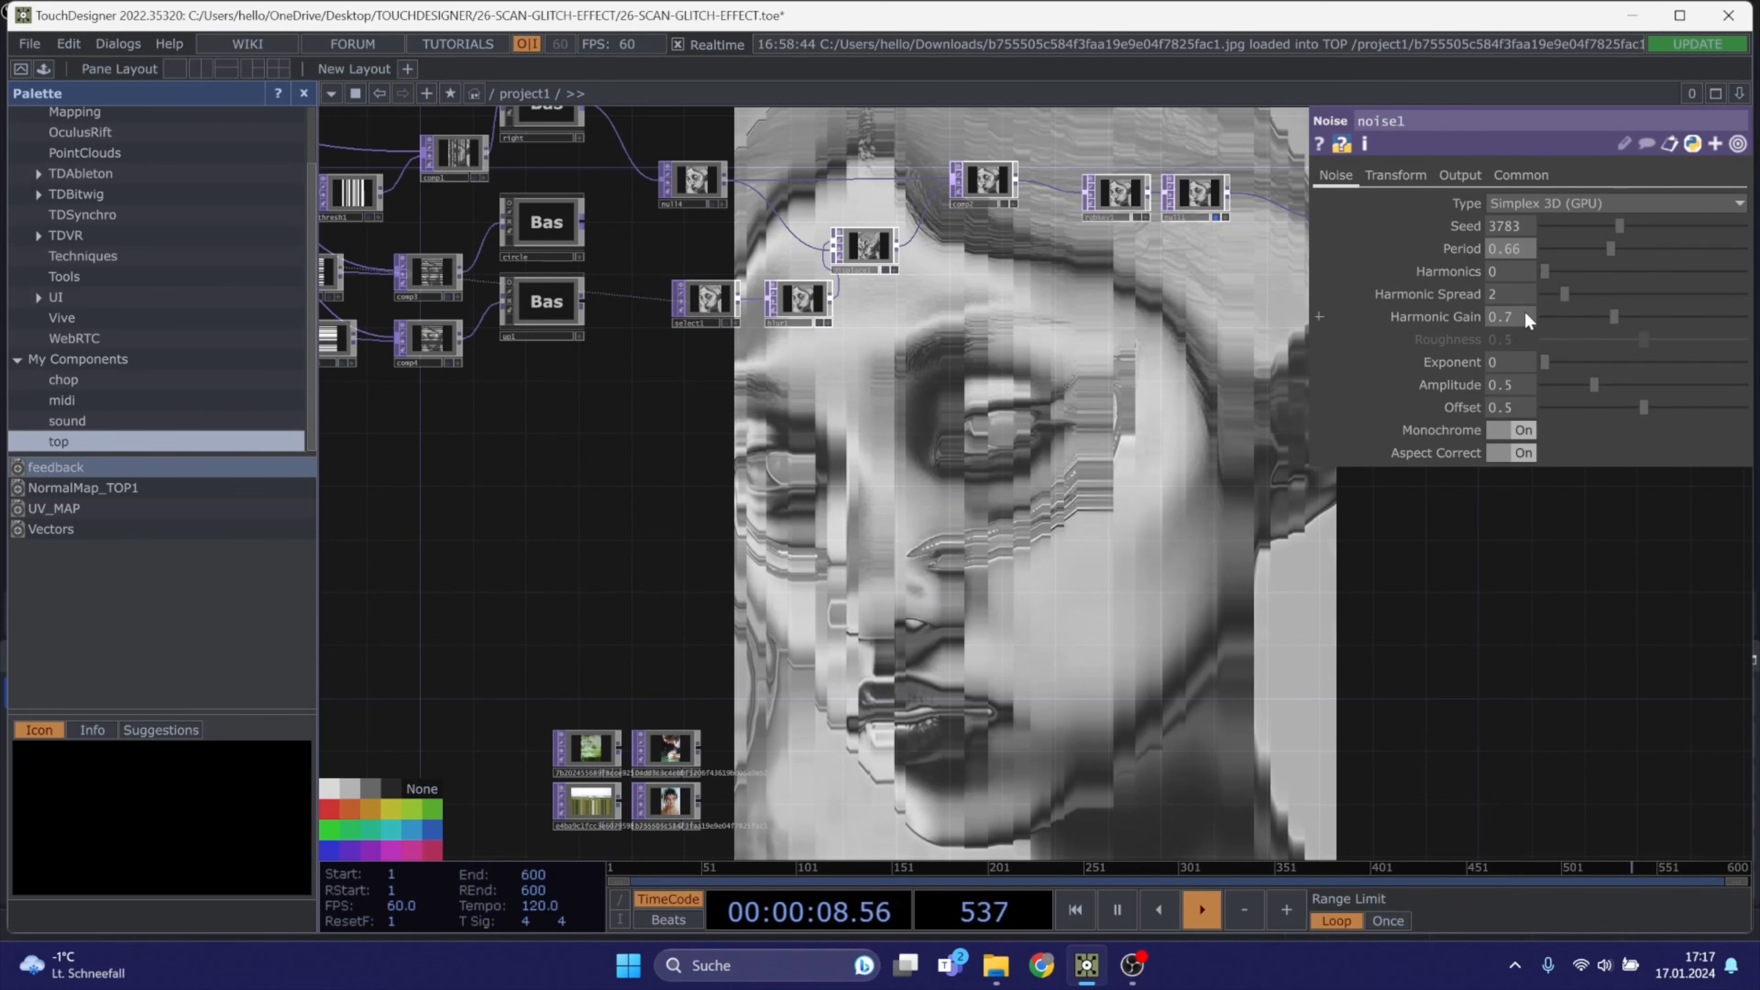
click(1643, 271)
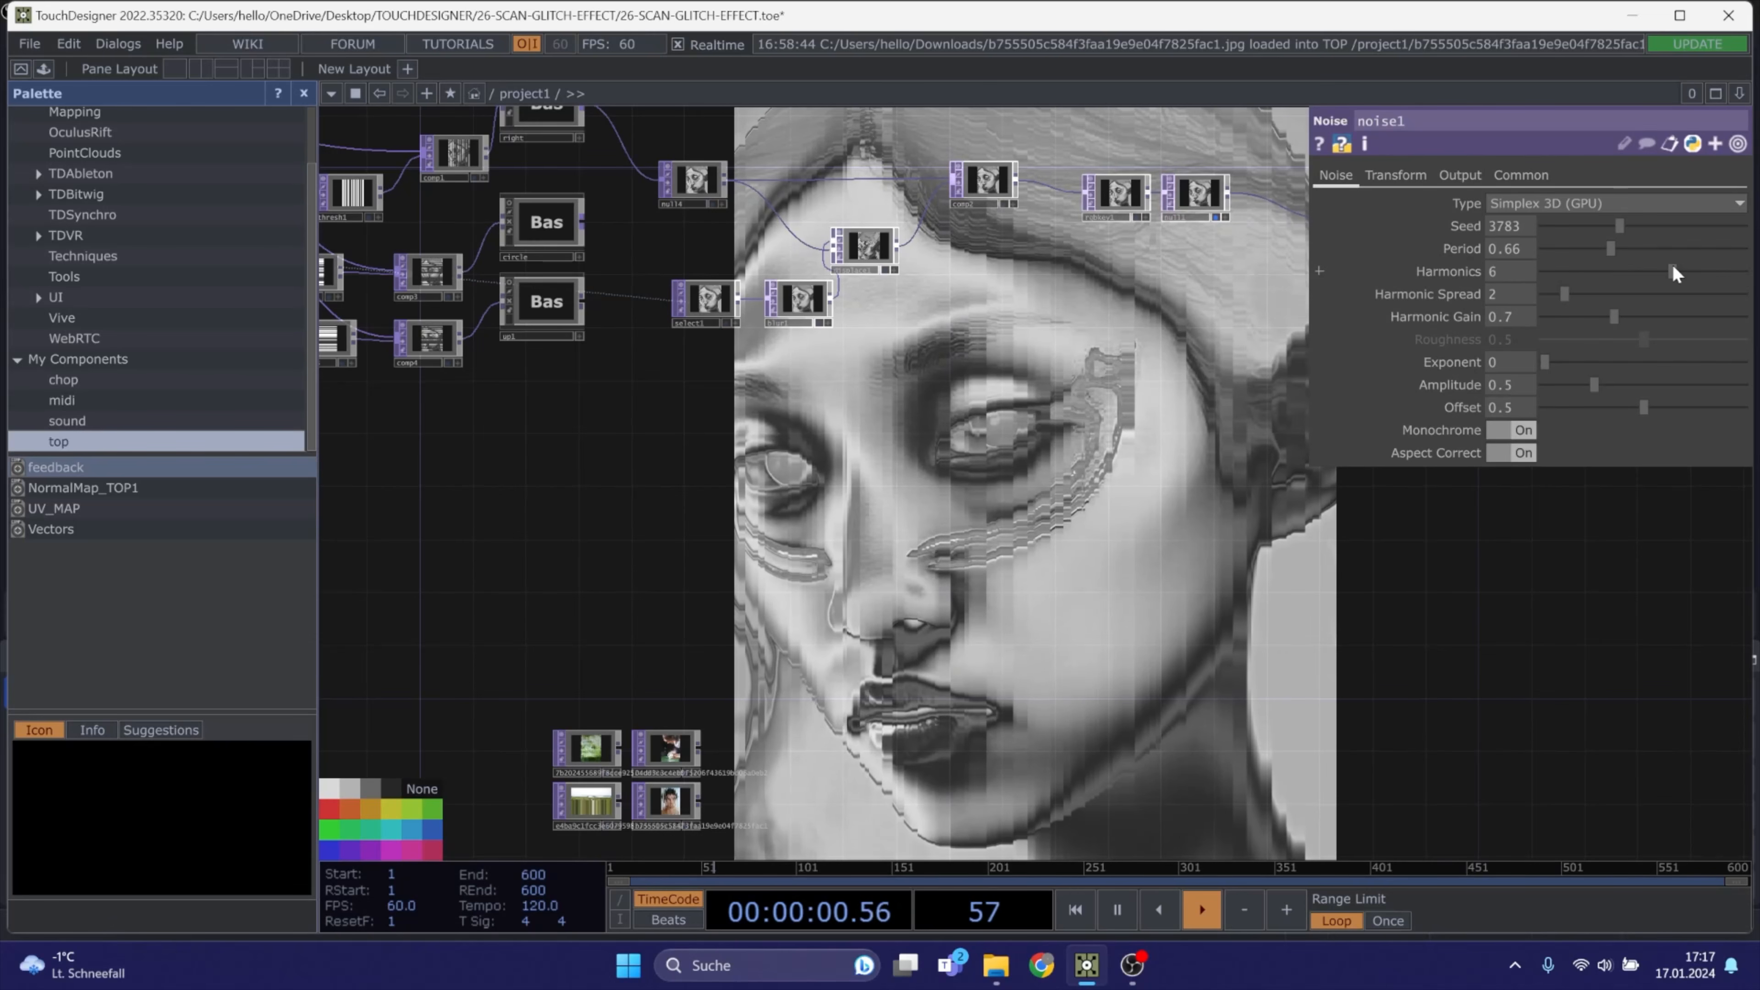
Set the Period of noise1 to 2 and its Harmonics to 10
drag(1658, 248, 1746, 249)
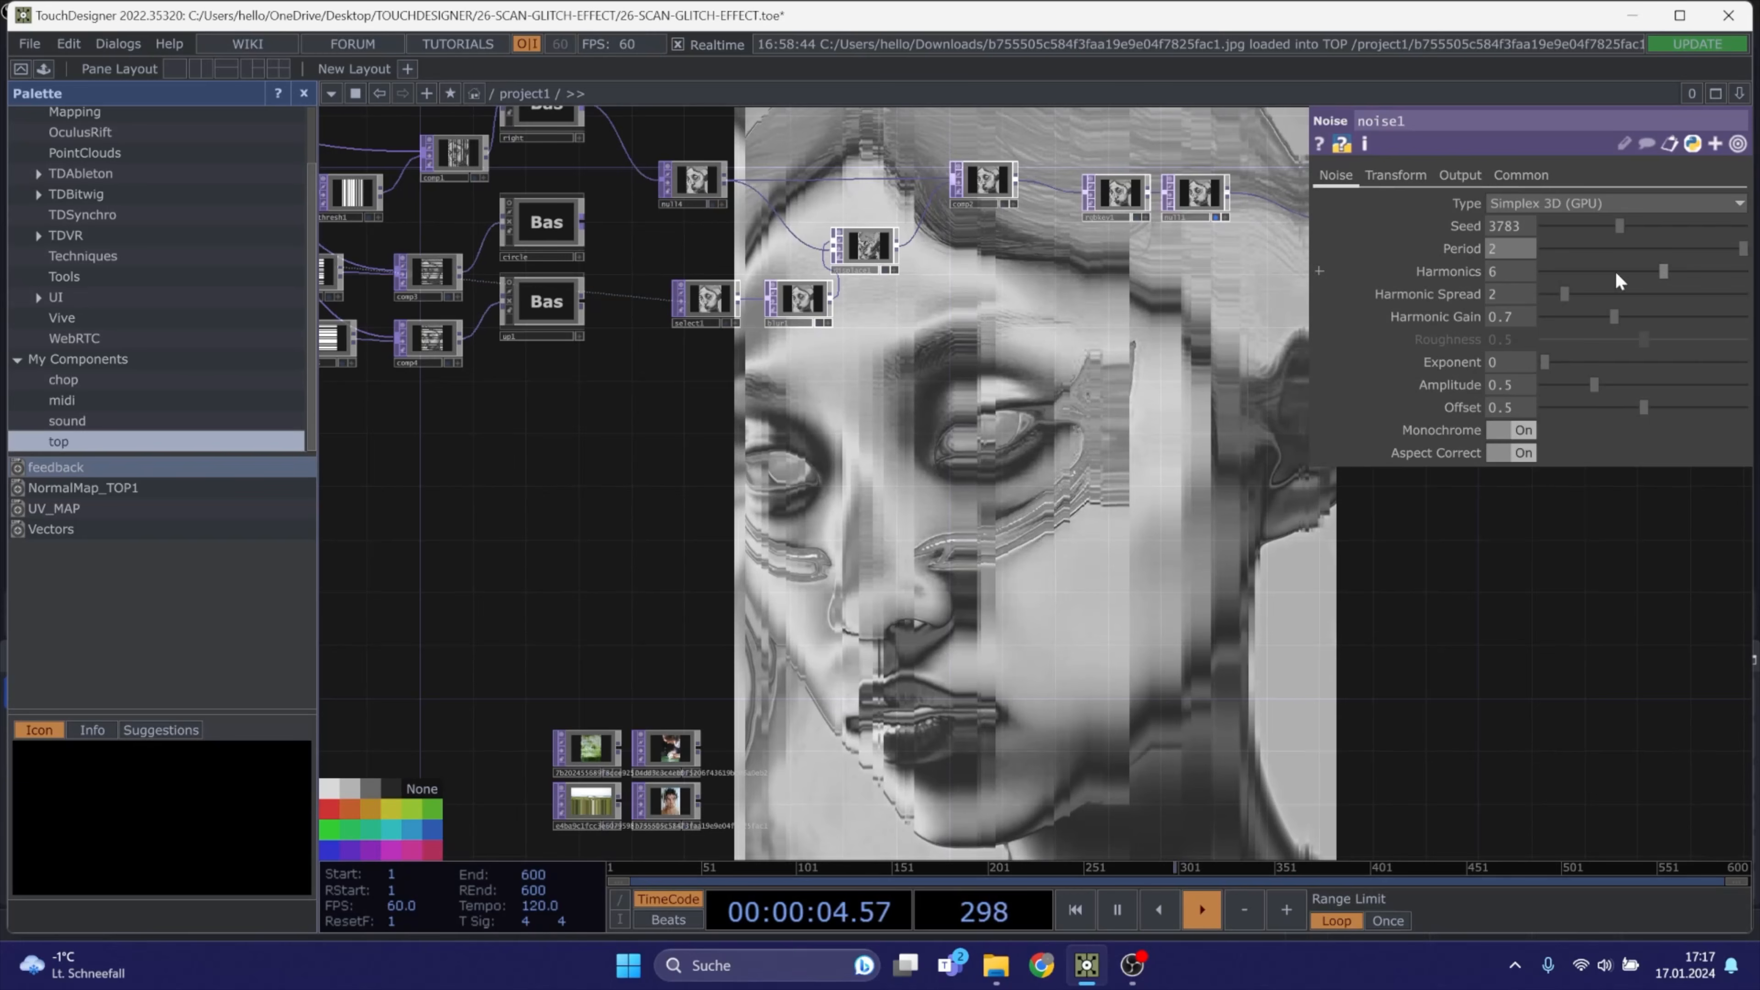
drag(1663, 271, 1746, 247)
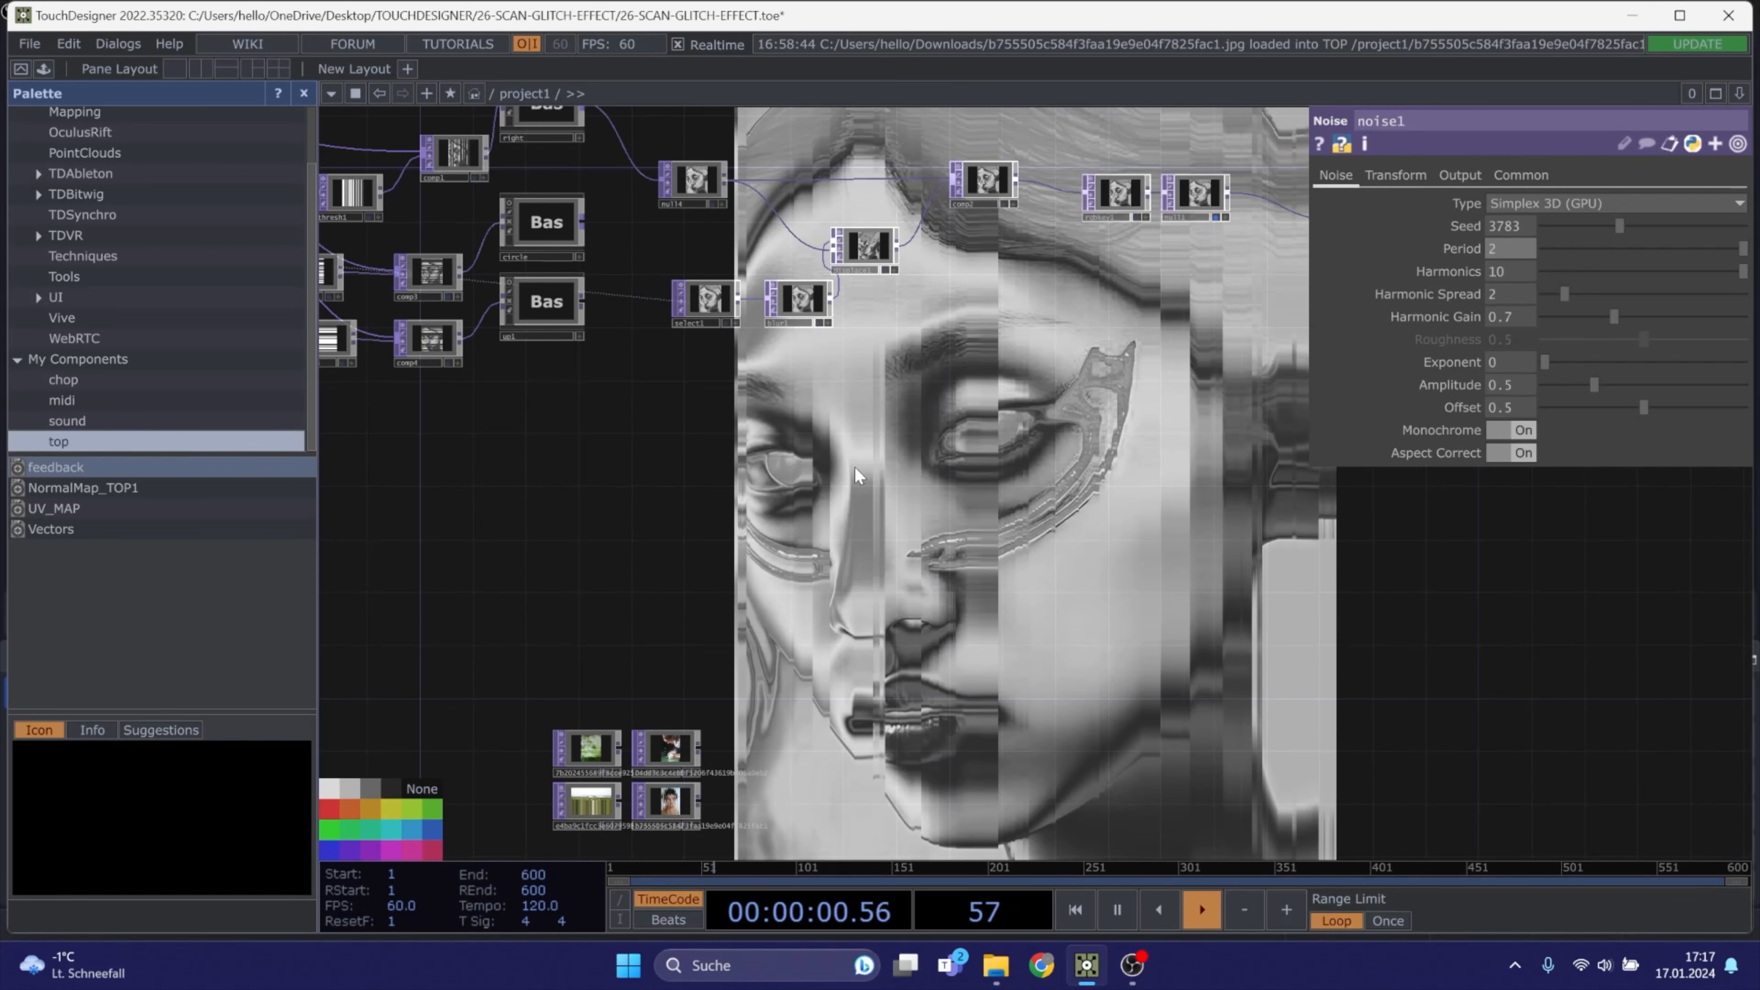
drag(748, 530, 859, 560)
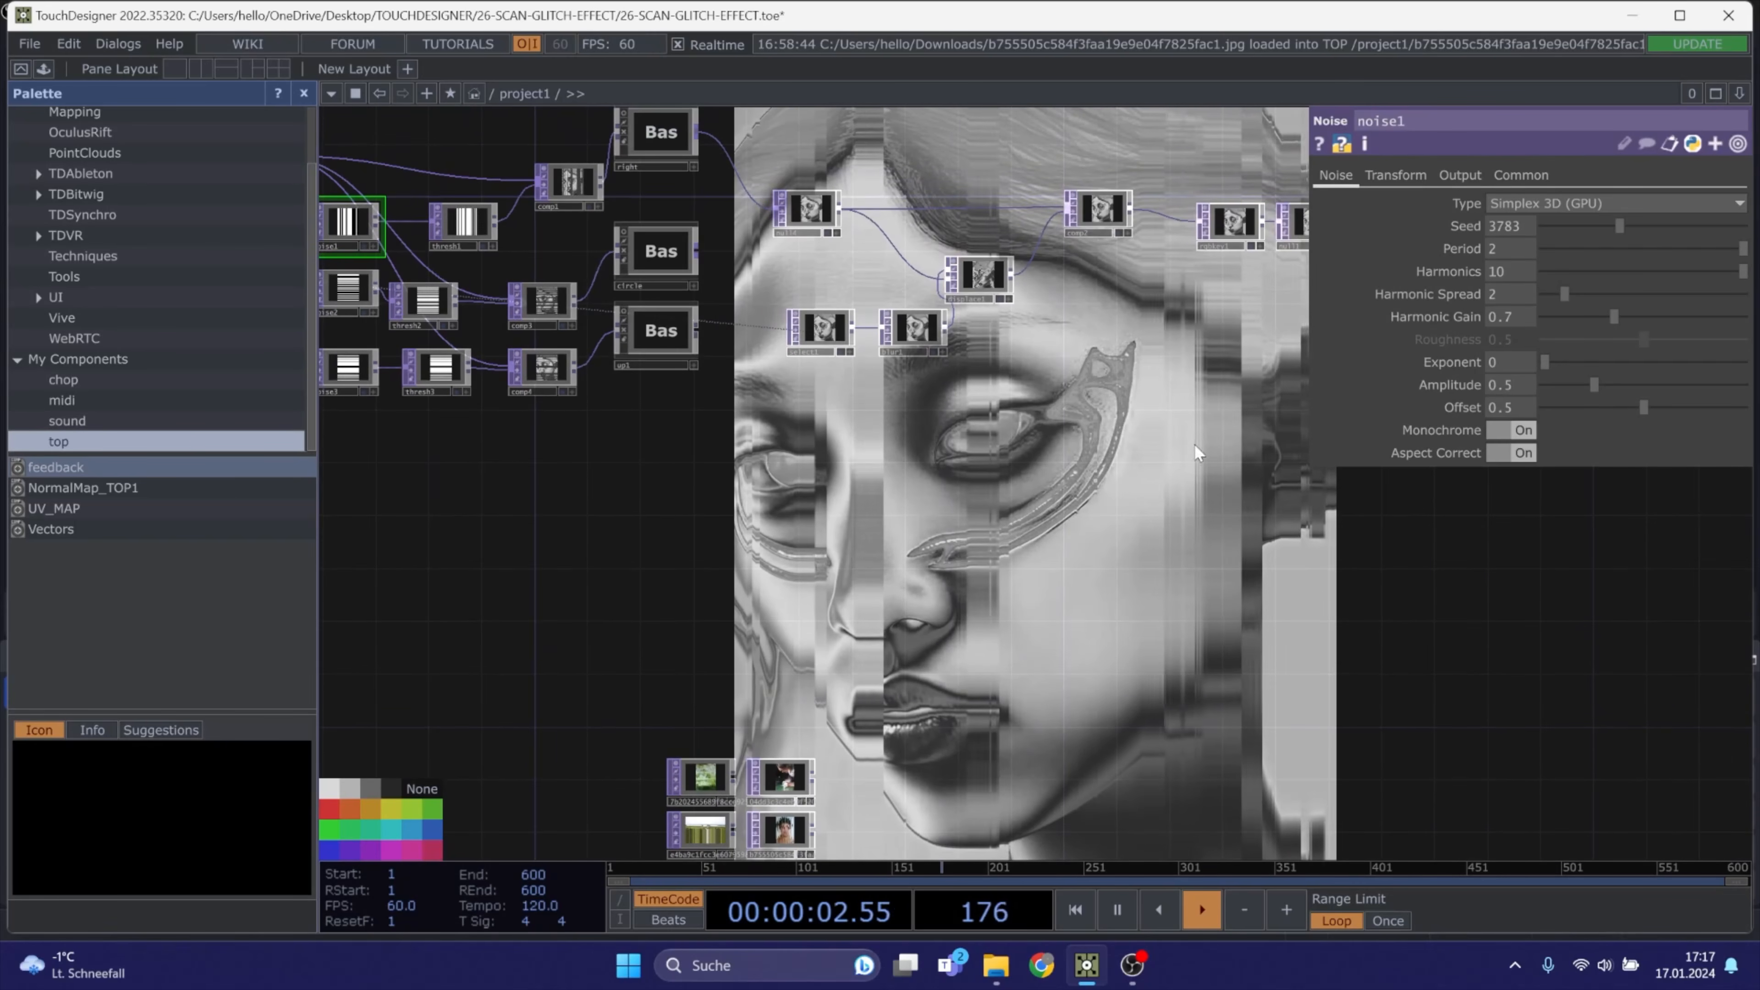
Set the Y value of the Scale transform on noise1 to 1
click(1406, 173)
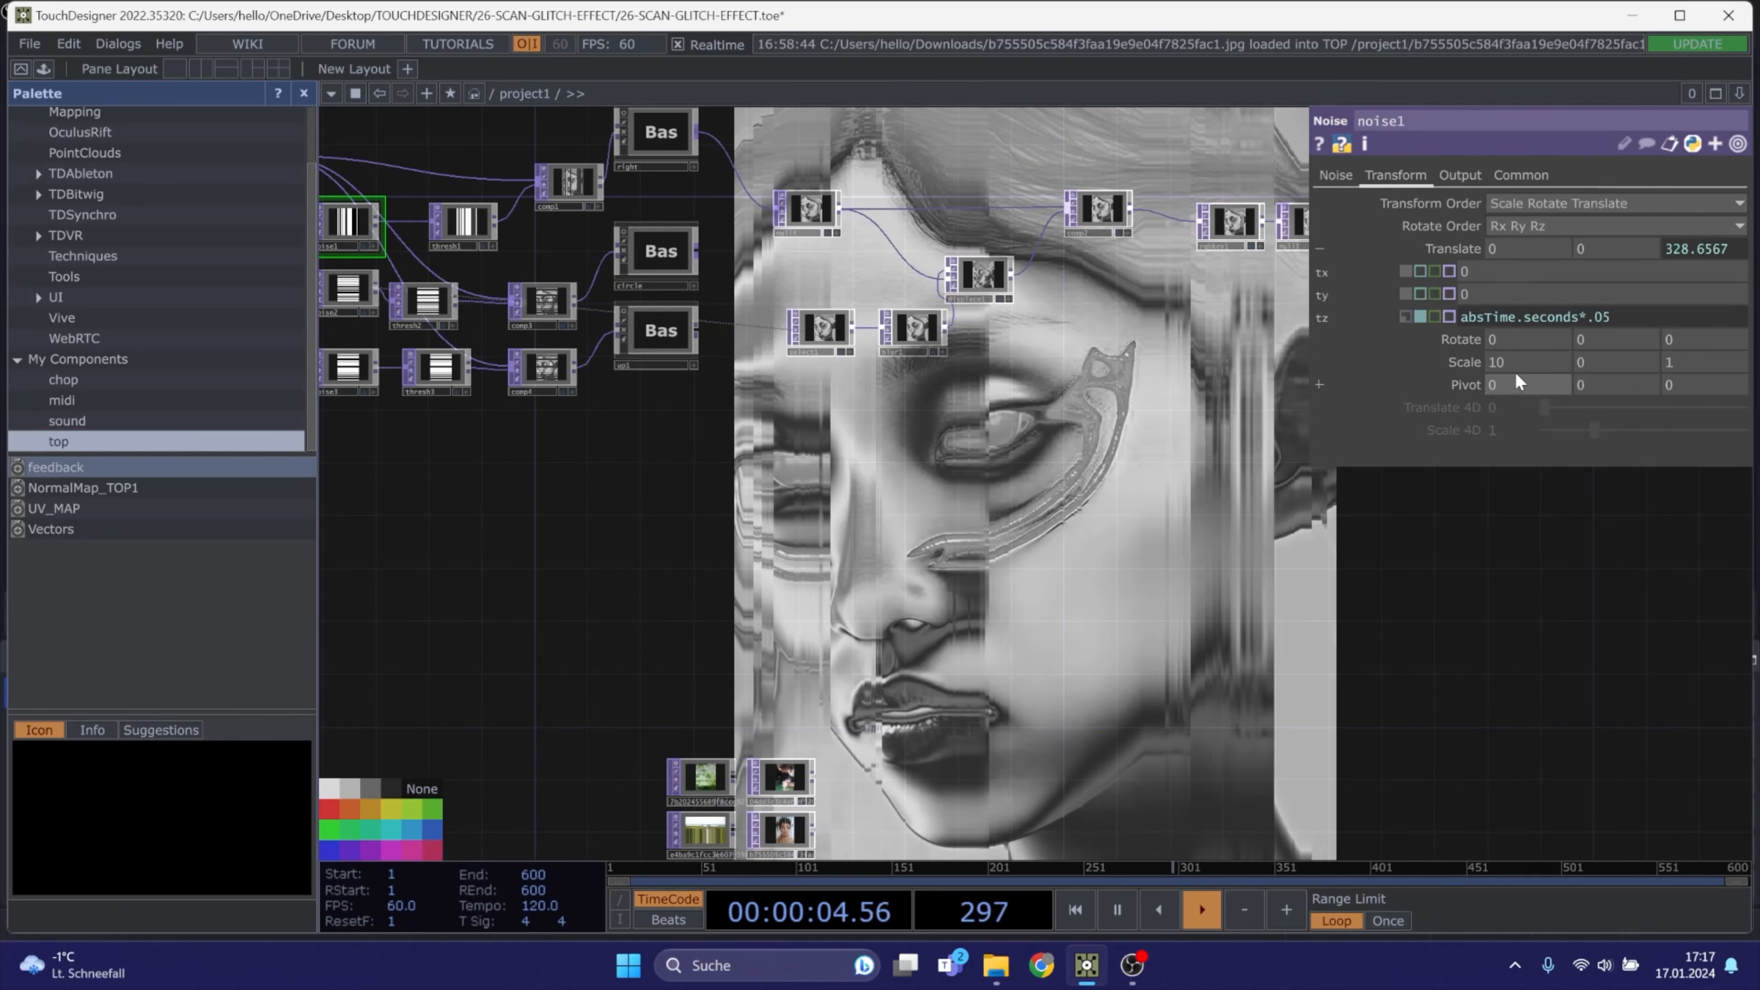
click(1574, 365)
text(1)
key(Return)
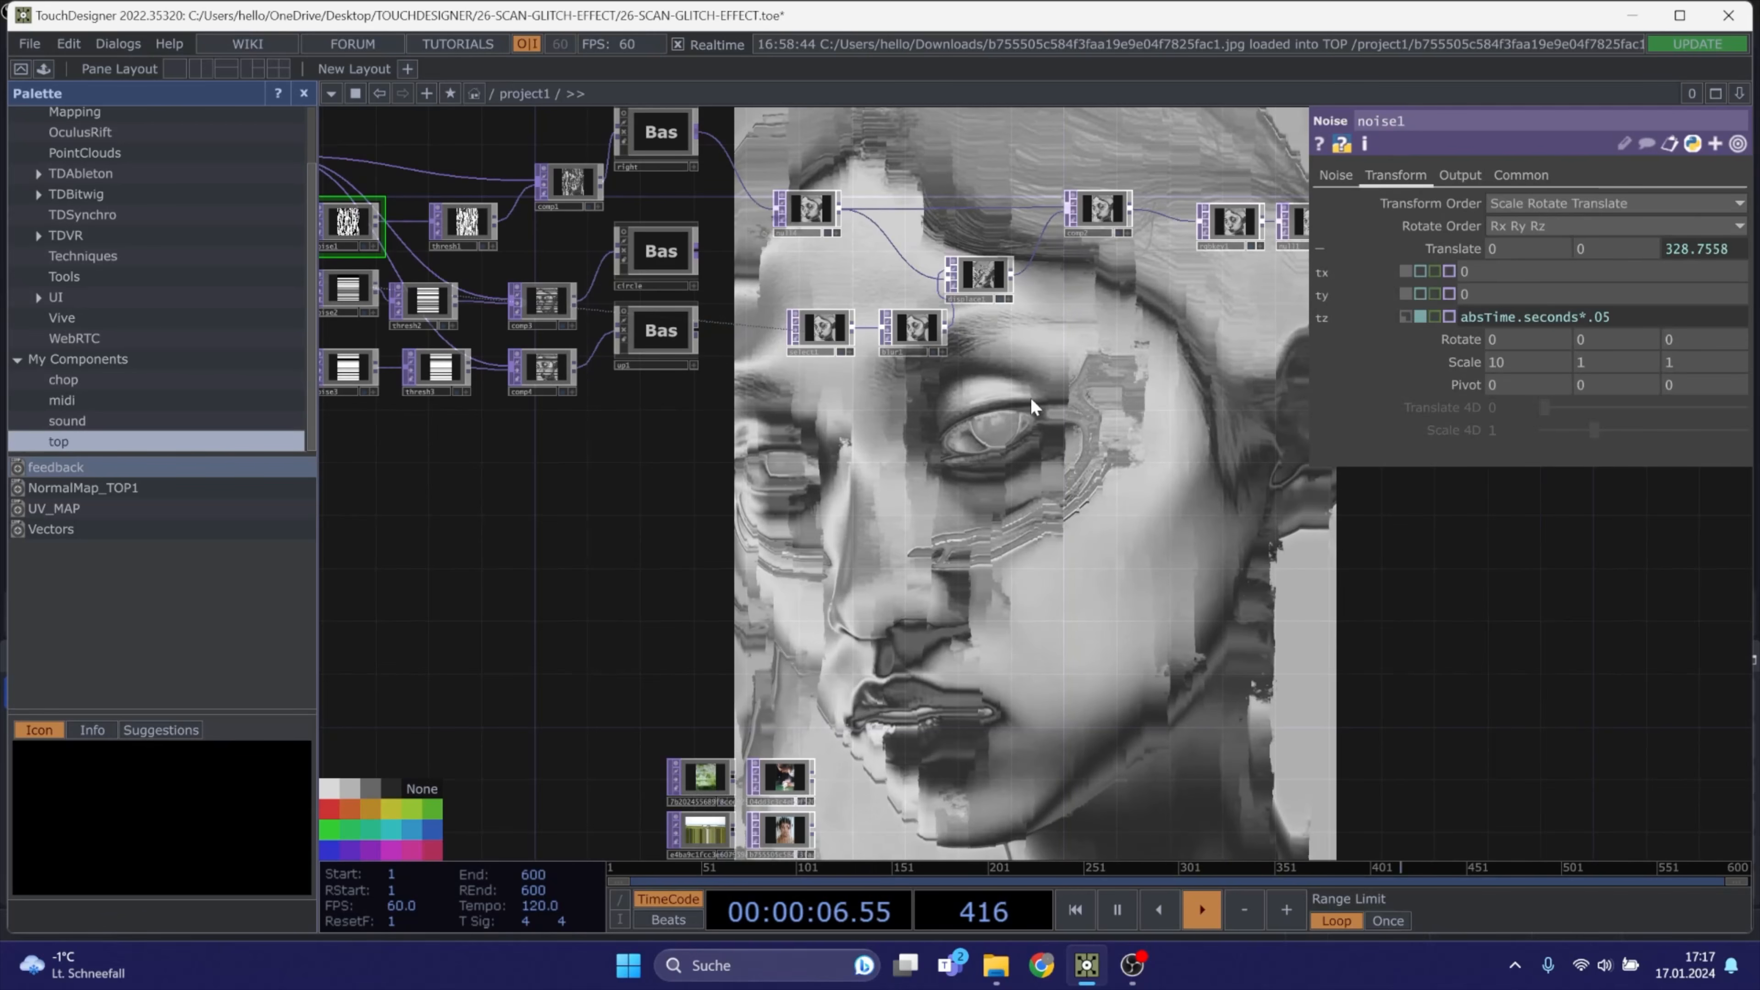
Pause the timeline, undo the last Scale change on noise1, and resume playback
key(space)
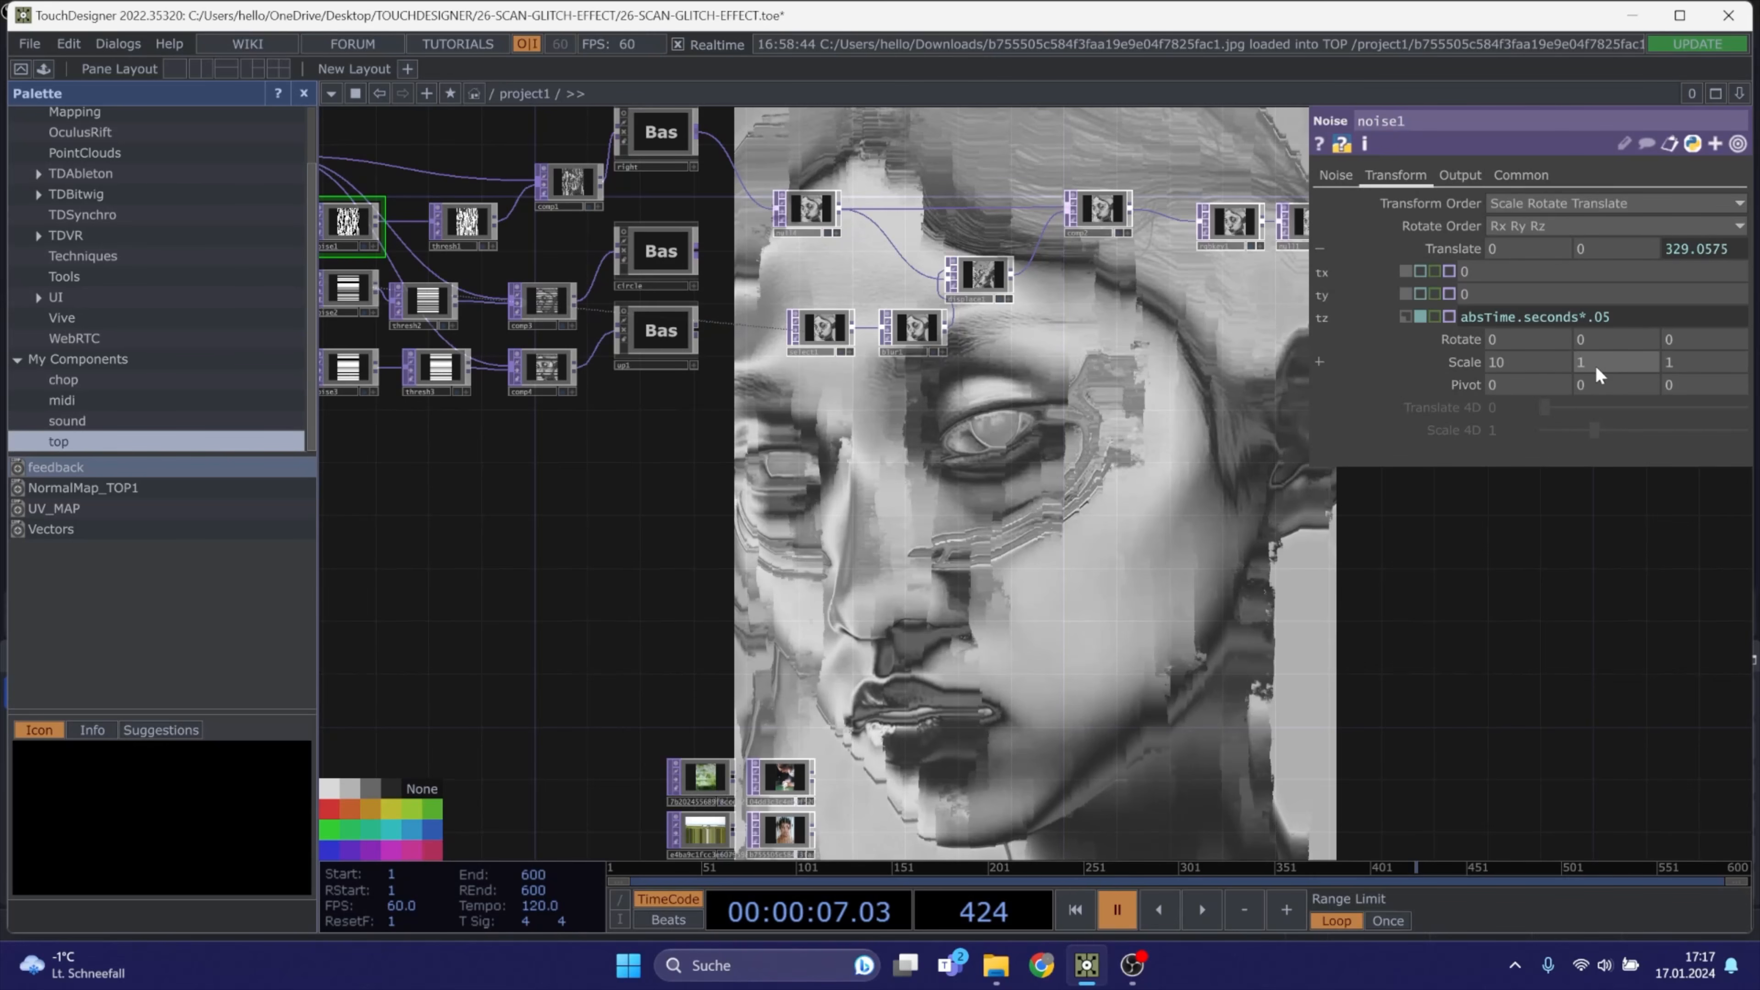
key(ctrl+z)
key(space)
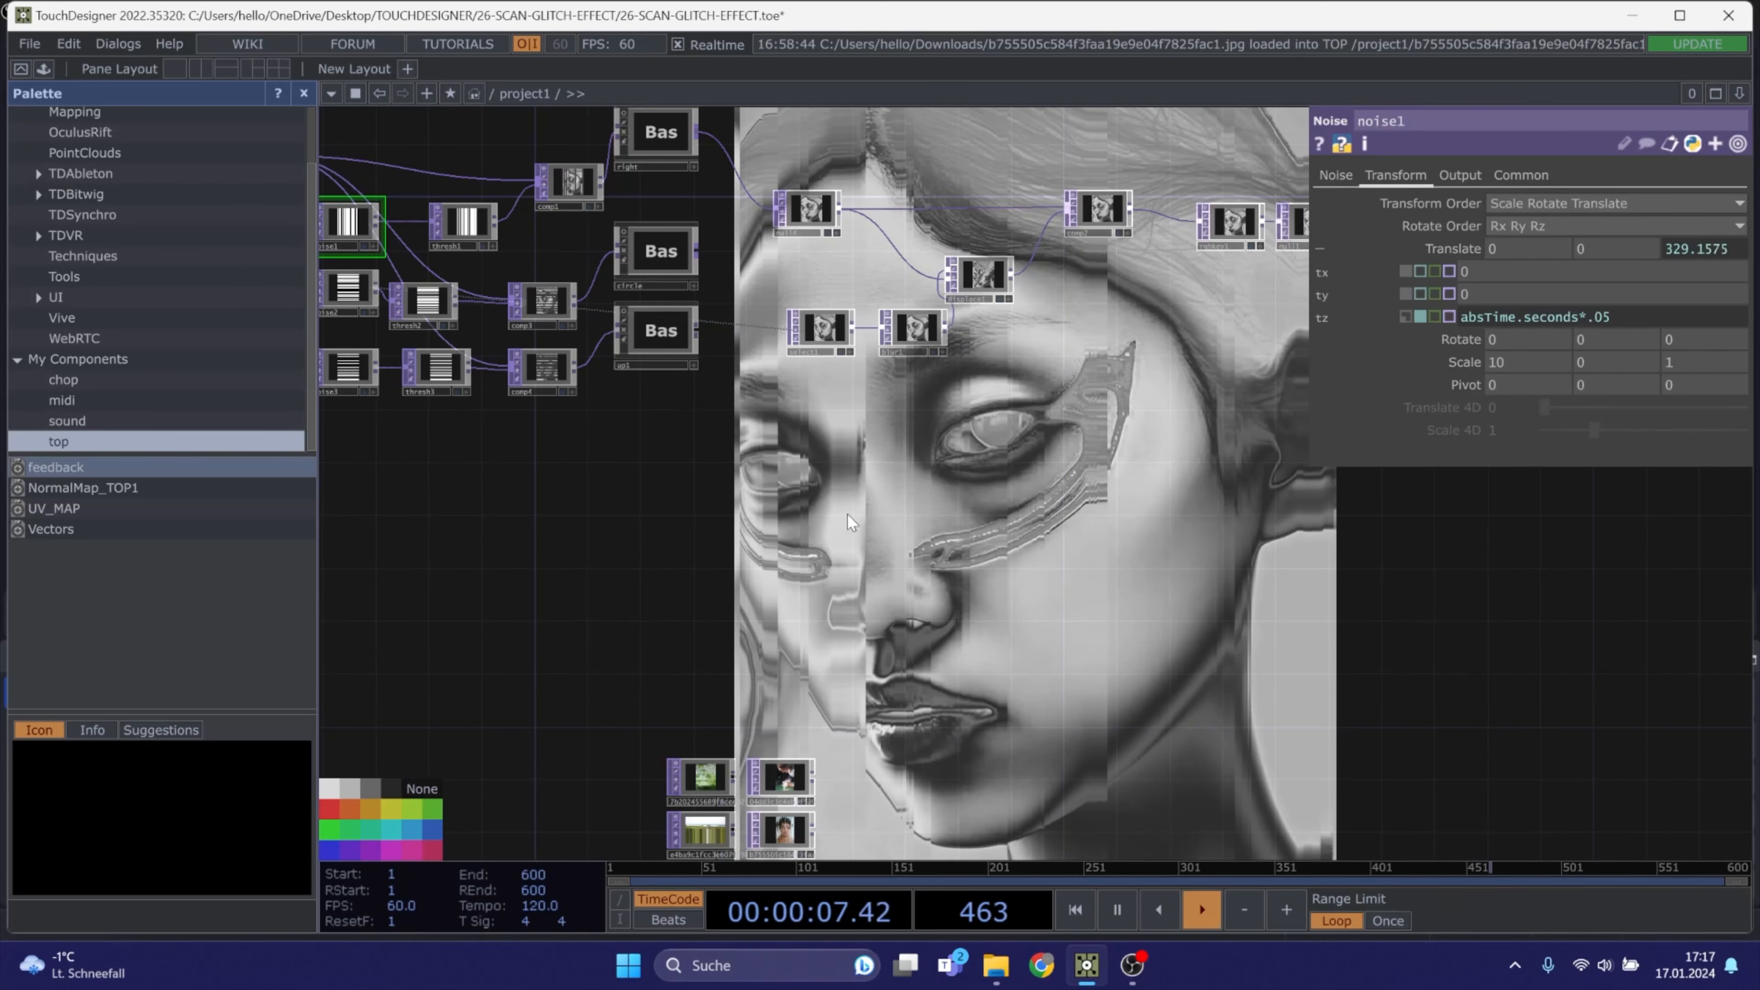
drag(958, 335, 905, 356)
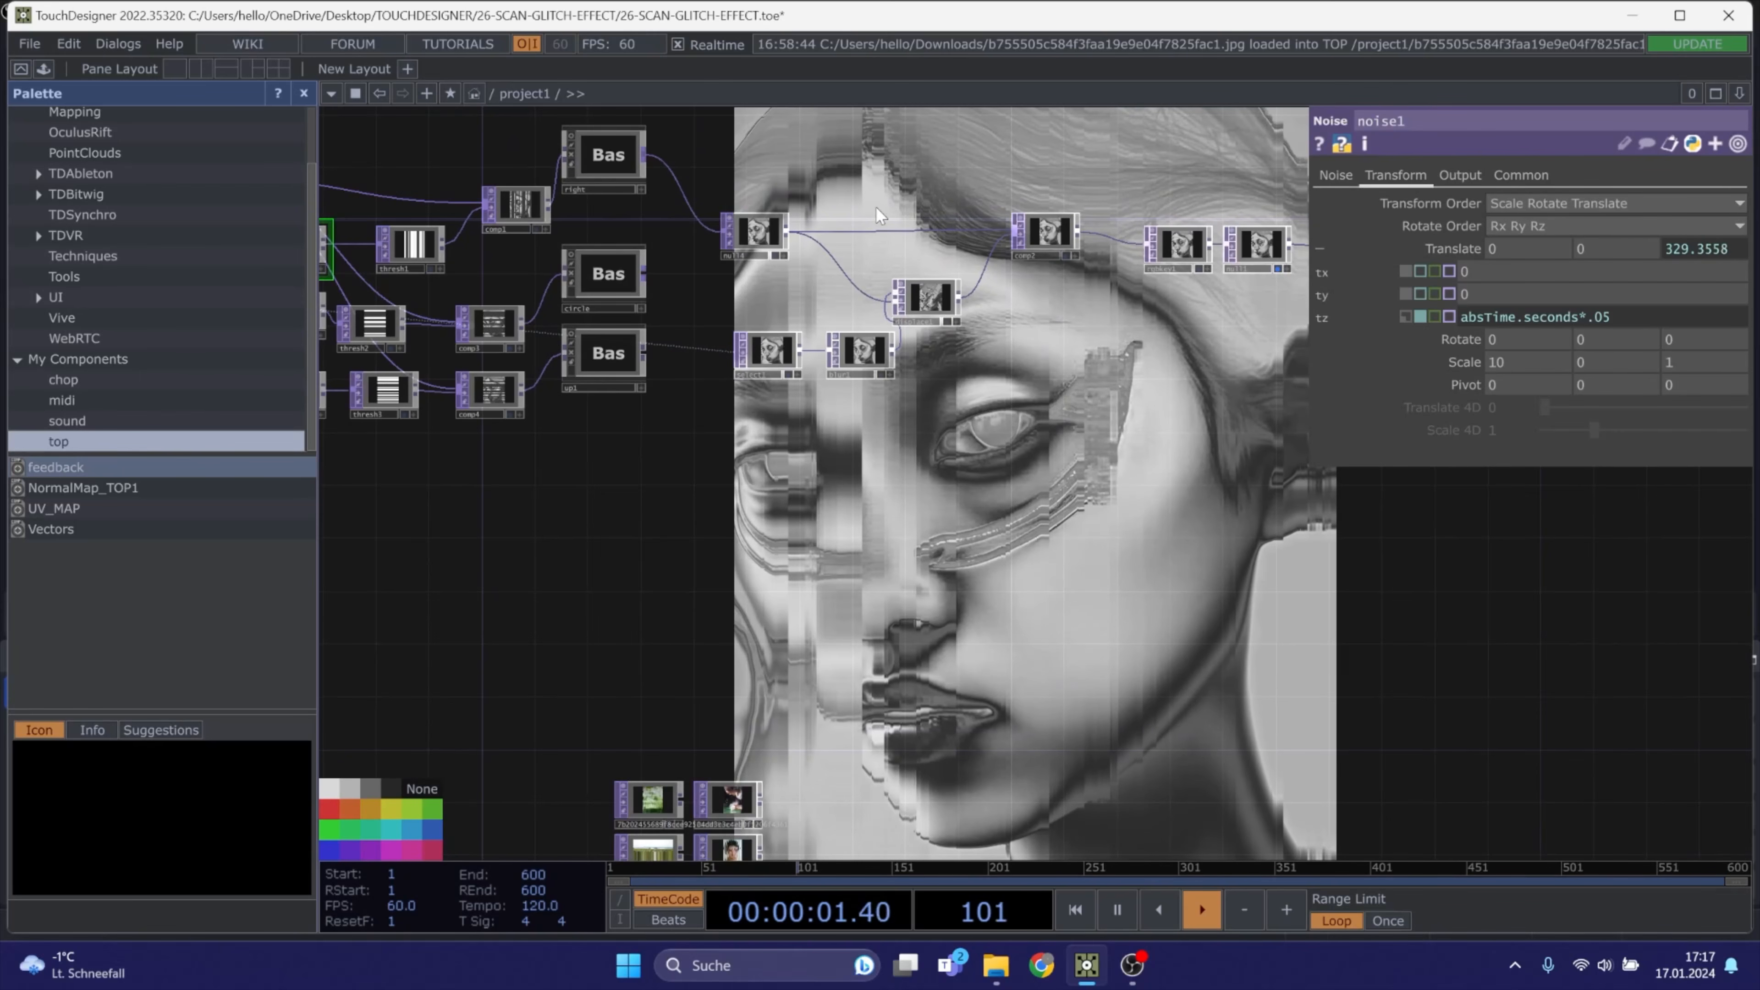
Reorder the inputs of comp2 so displace1 comes before null4, and pause the timeline
click(1052, 229)
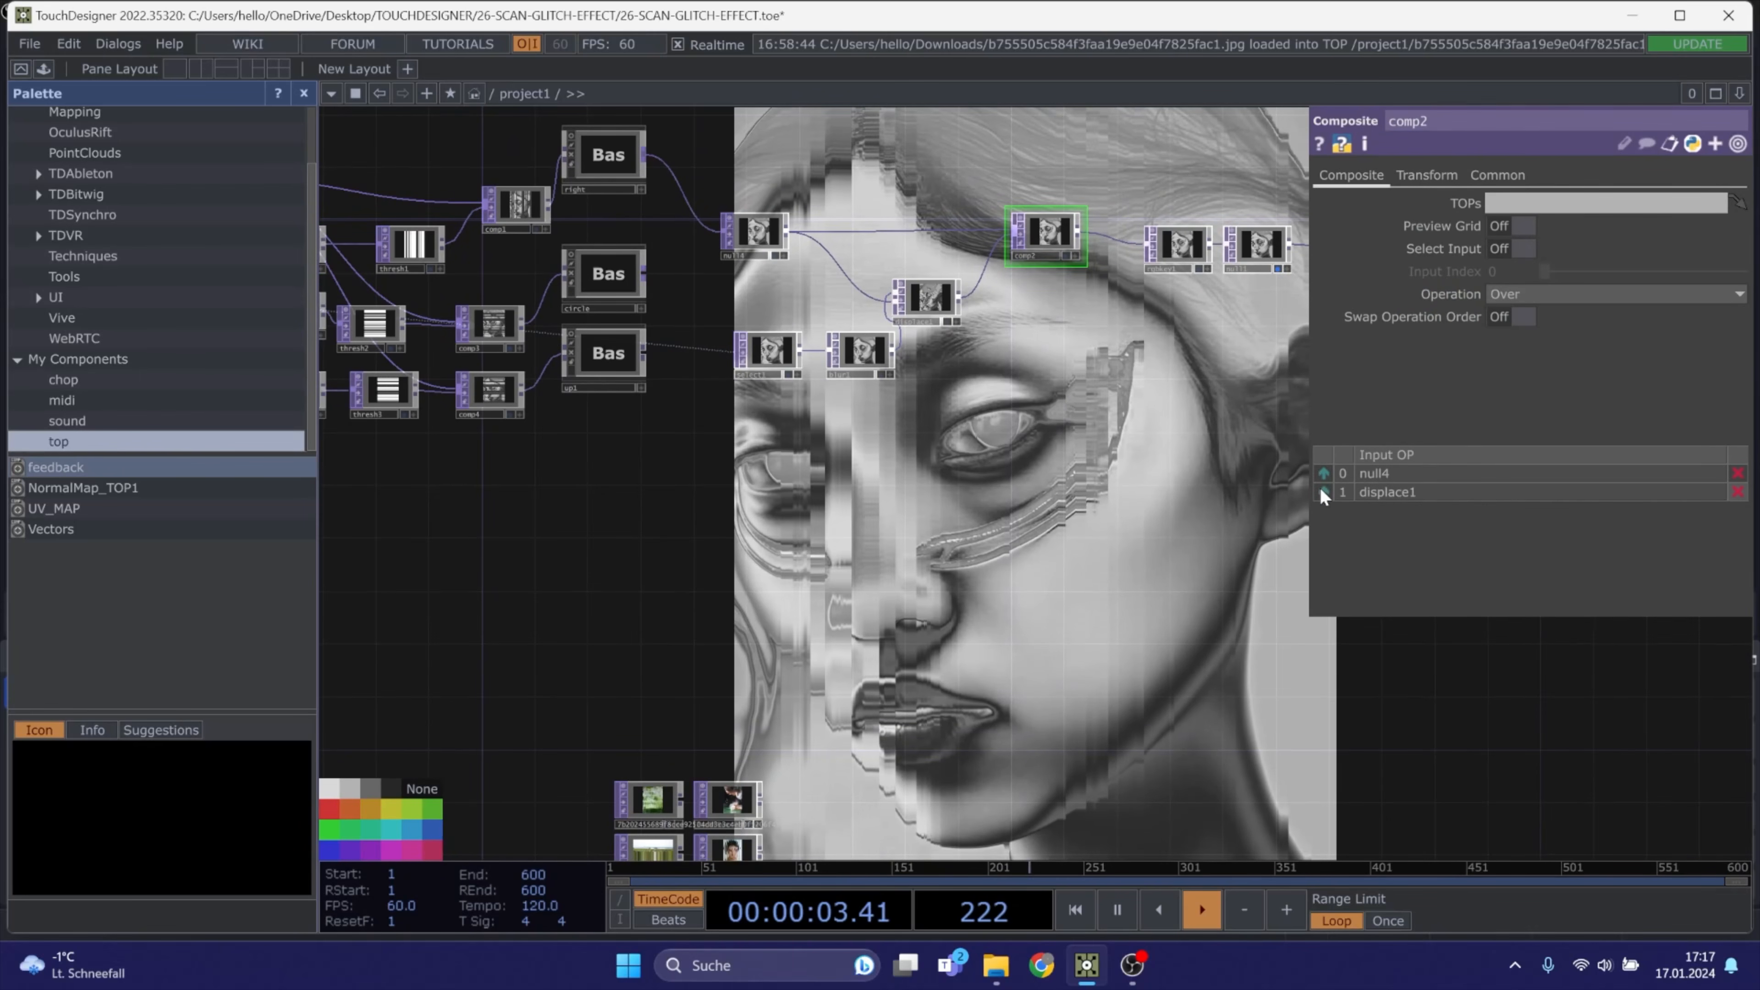
key(space)
Connect the purple flower image to the source null feeding fit1 in place of the portrait, and resume playback
drag(825, 531, 1106, 495)
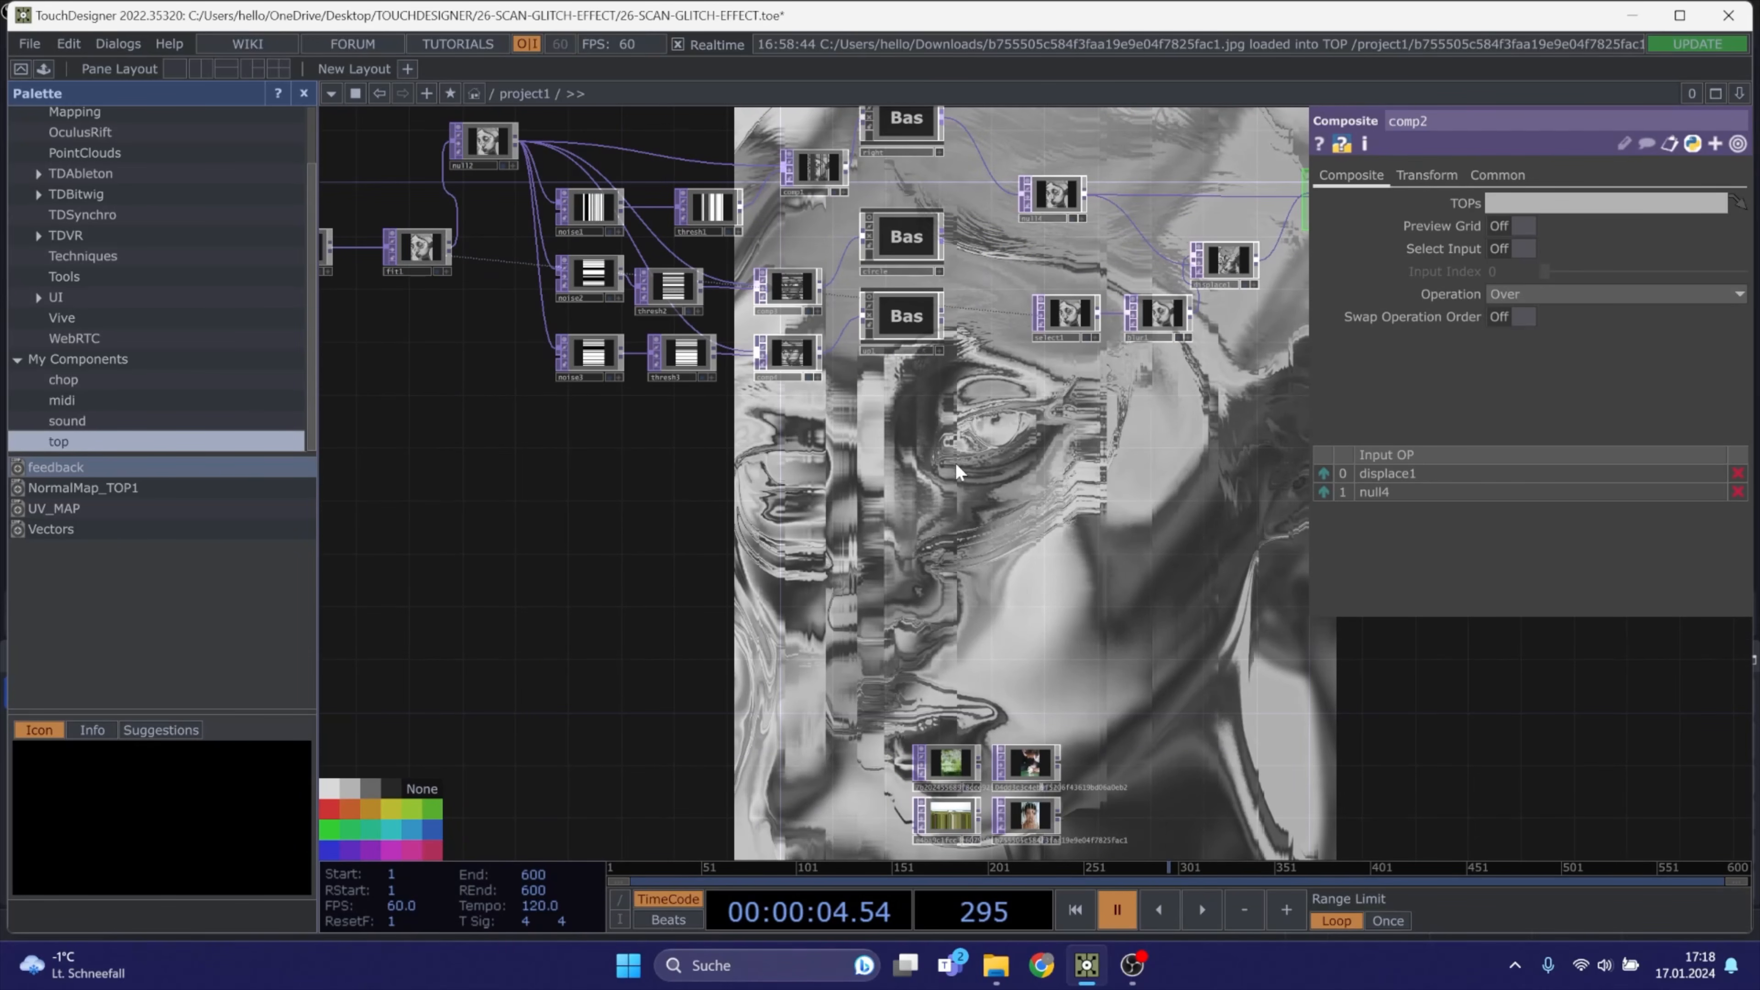
drag(754, 553, 1000, 566)
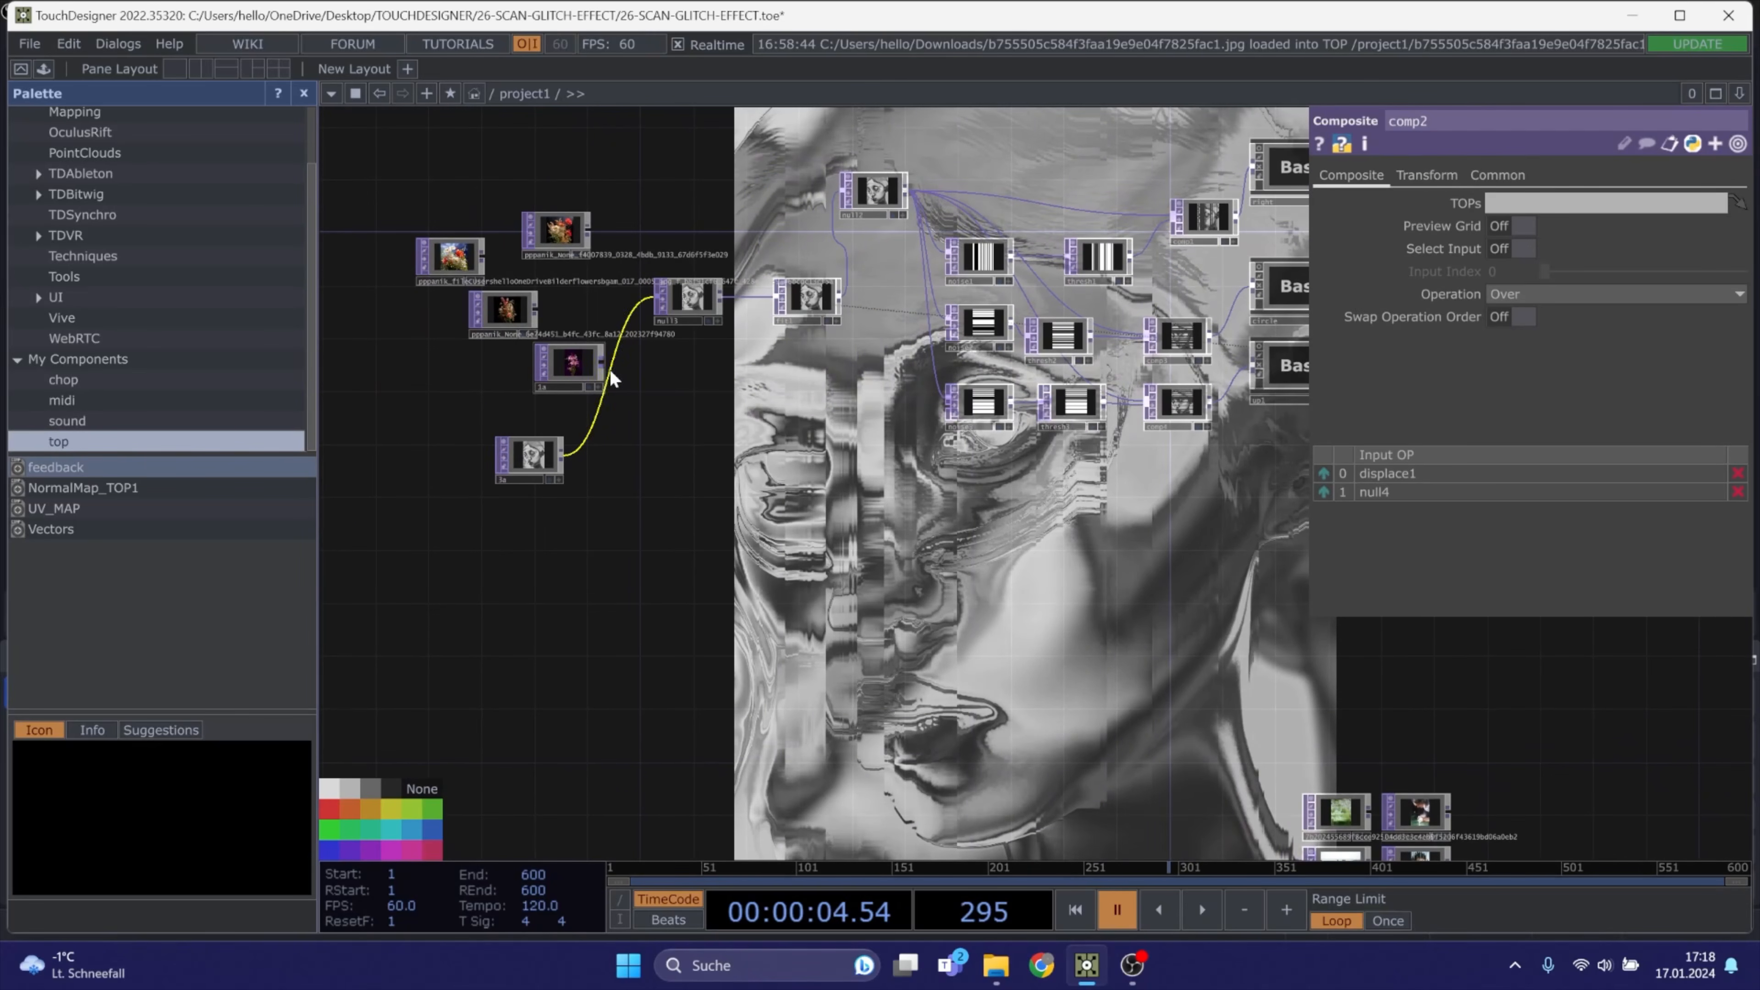
drag(602, 361, 655, 298)
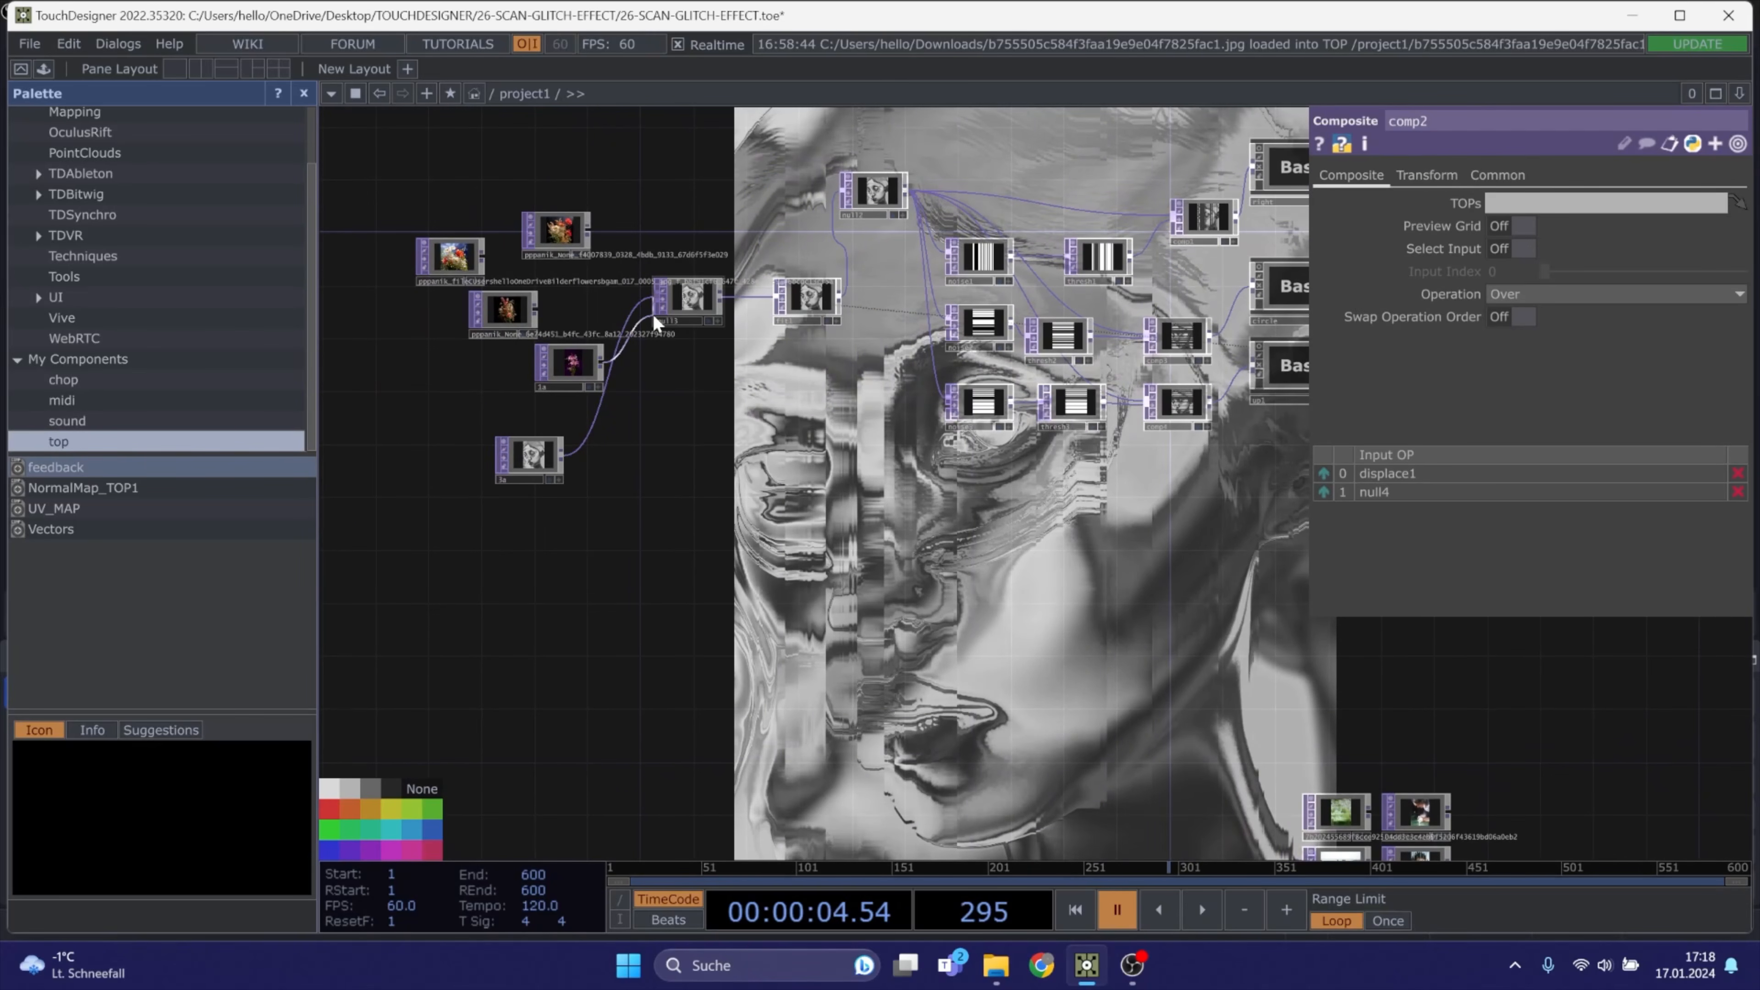
key(space)
Toggle the input order of comp2 to compare both composites, ending with null4 before displace1
drag(1143, 592, 790, 483)
drag(1327, 483, 805, 495)
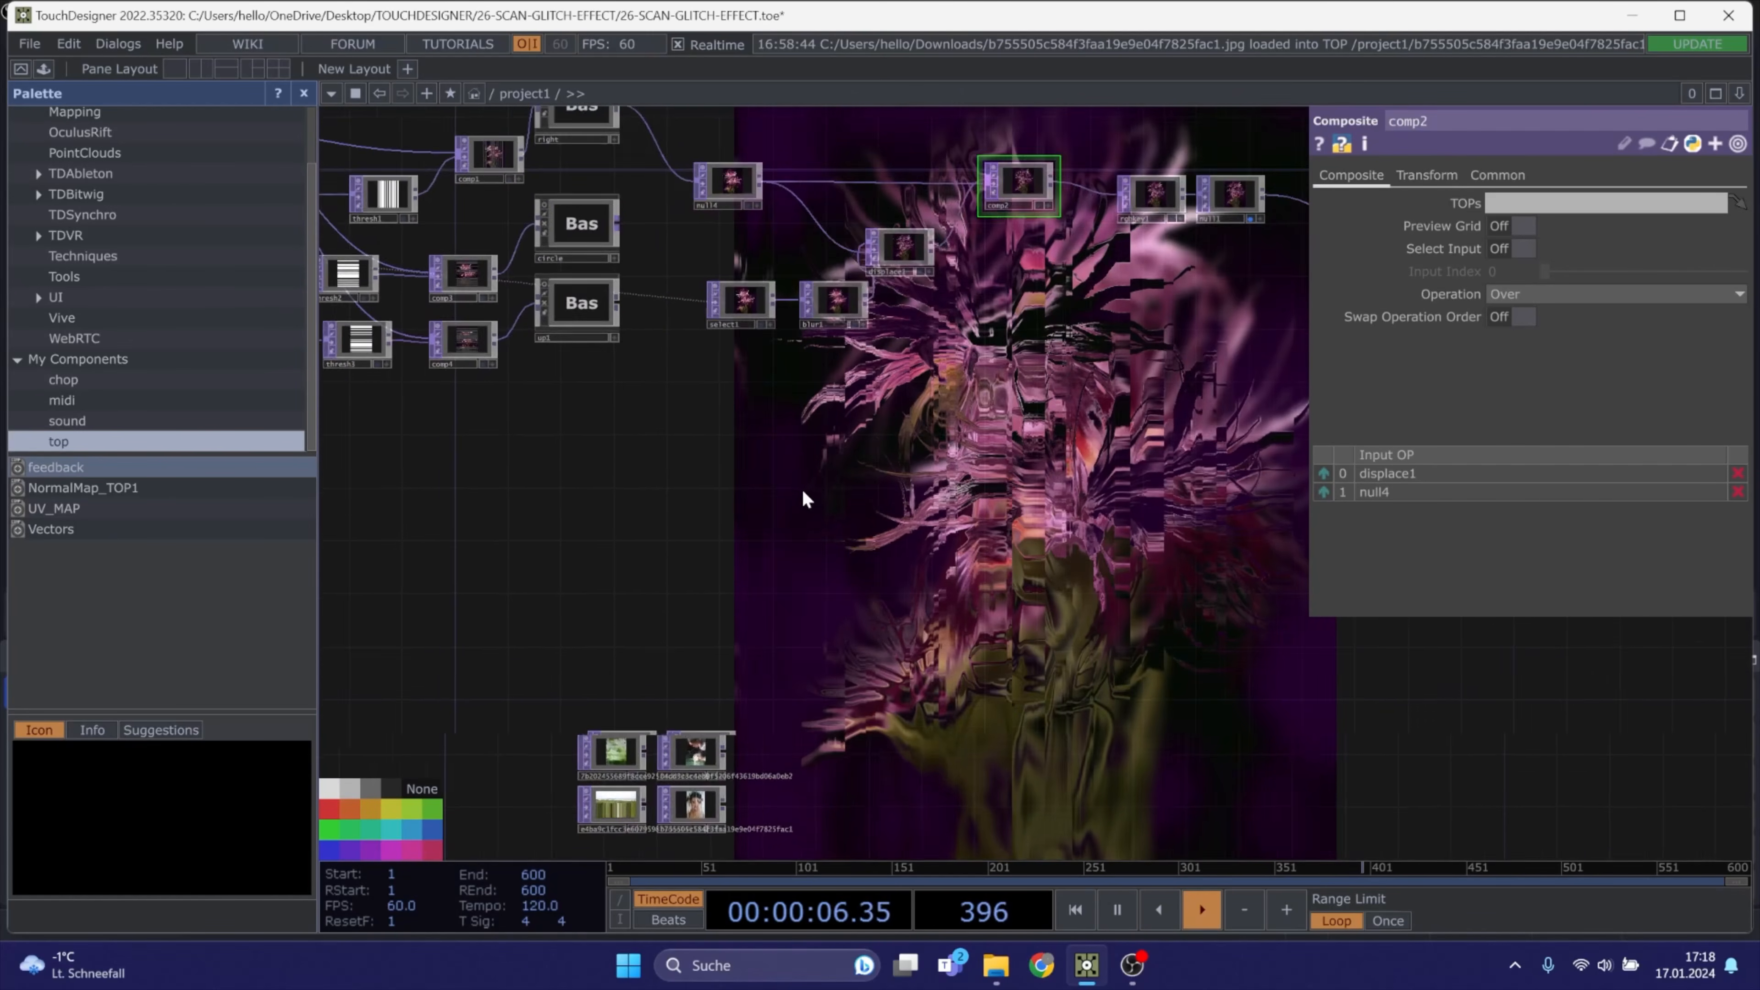
click(1324, 492)
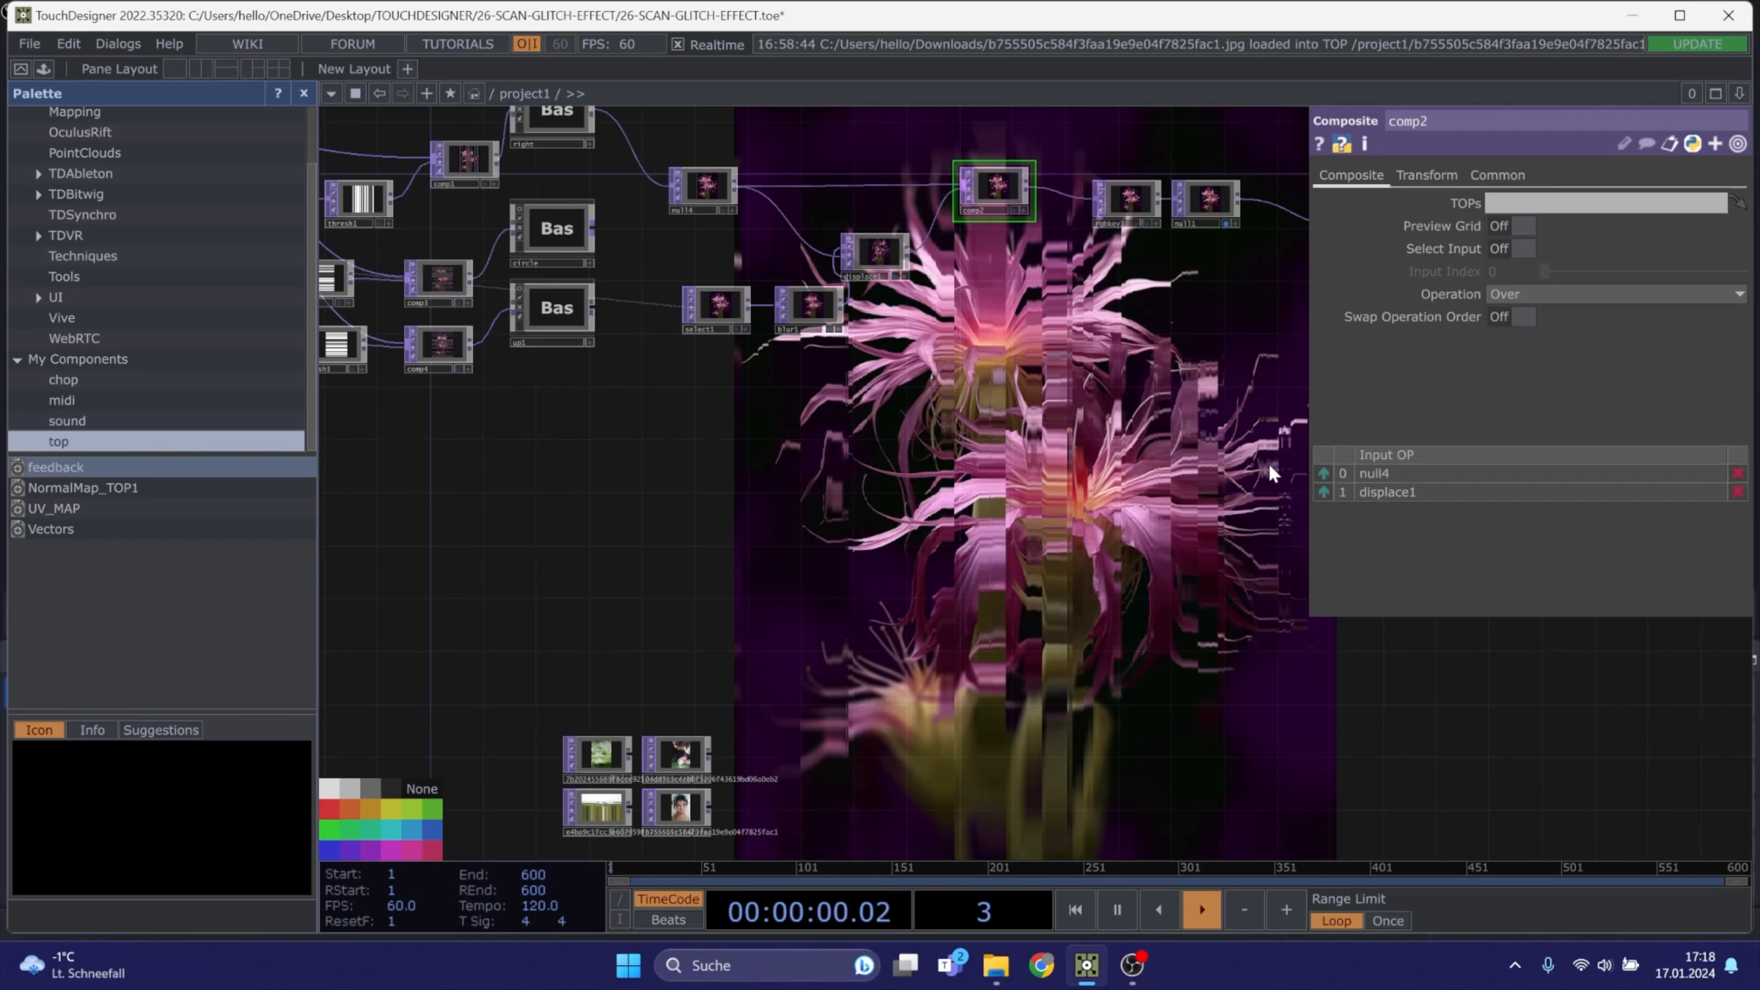
click(1324, 492)
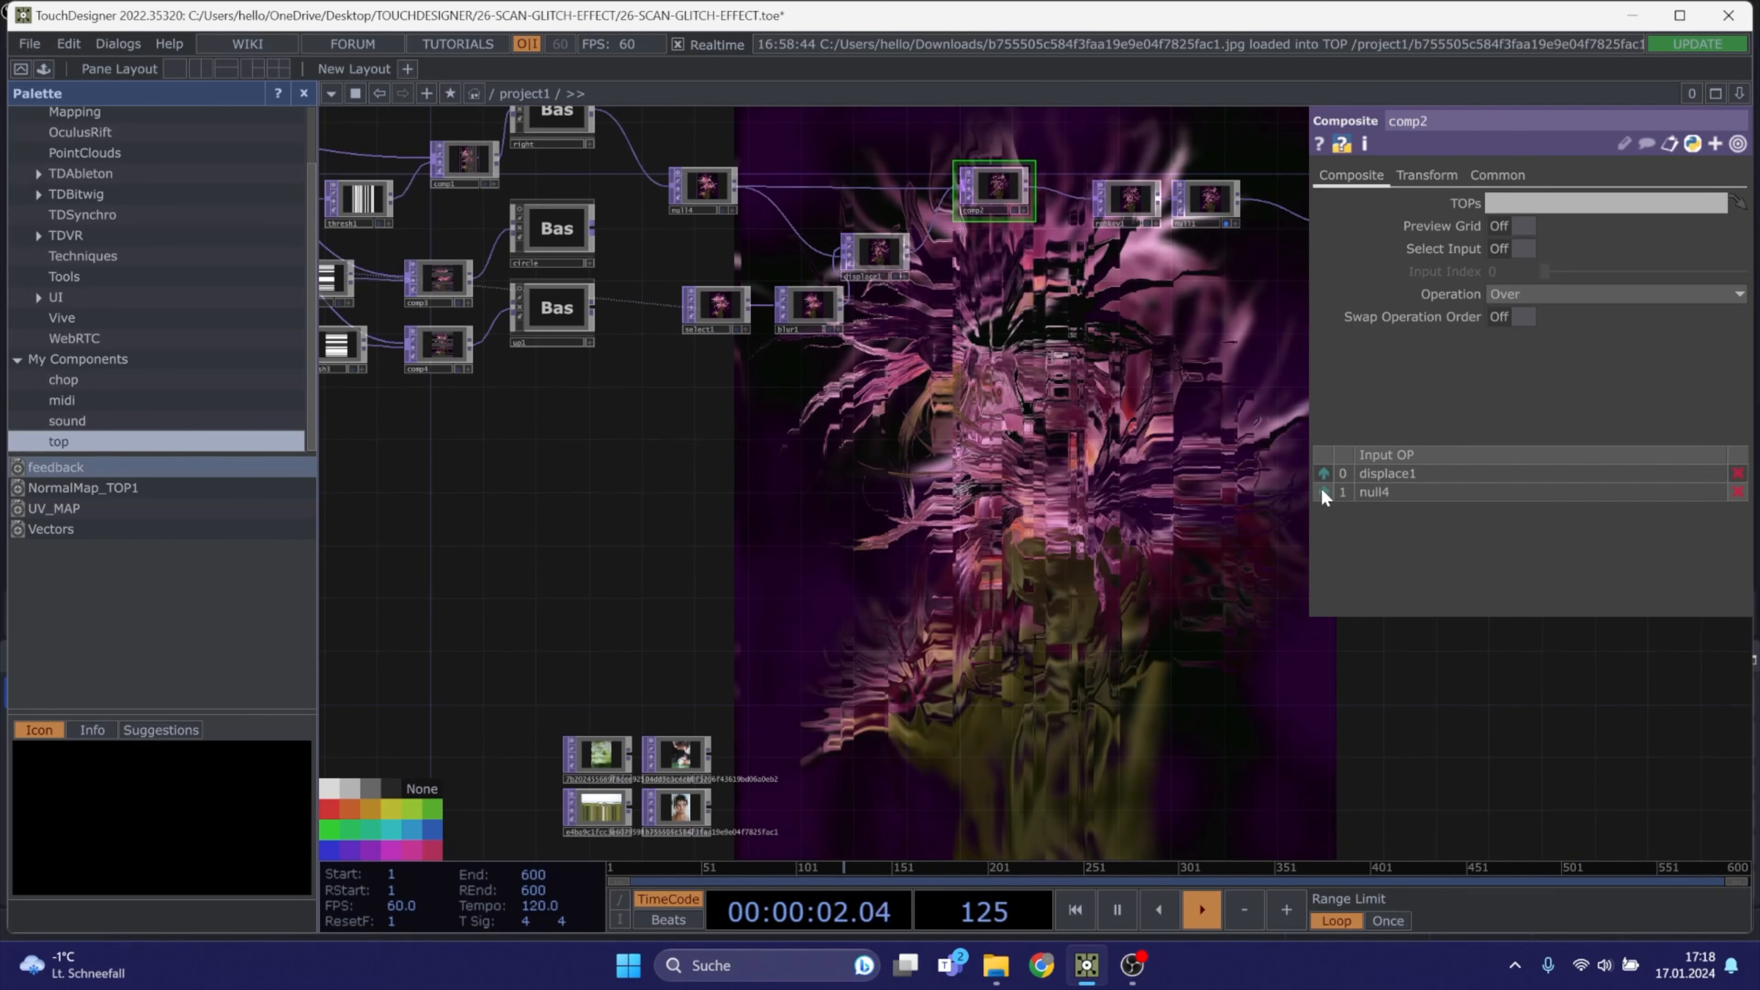
click(1324, 492)
Examine the animated glitch on the flower image alongside the noise, threshold, composite and displacement nodes of the network
drag(954, 557, 1242, 628)
key(space)
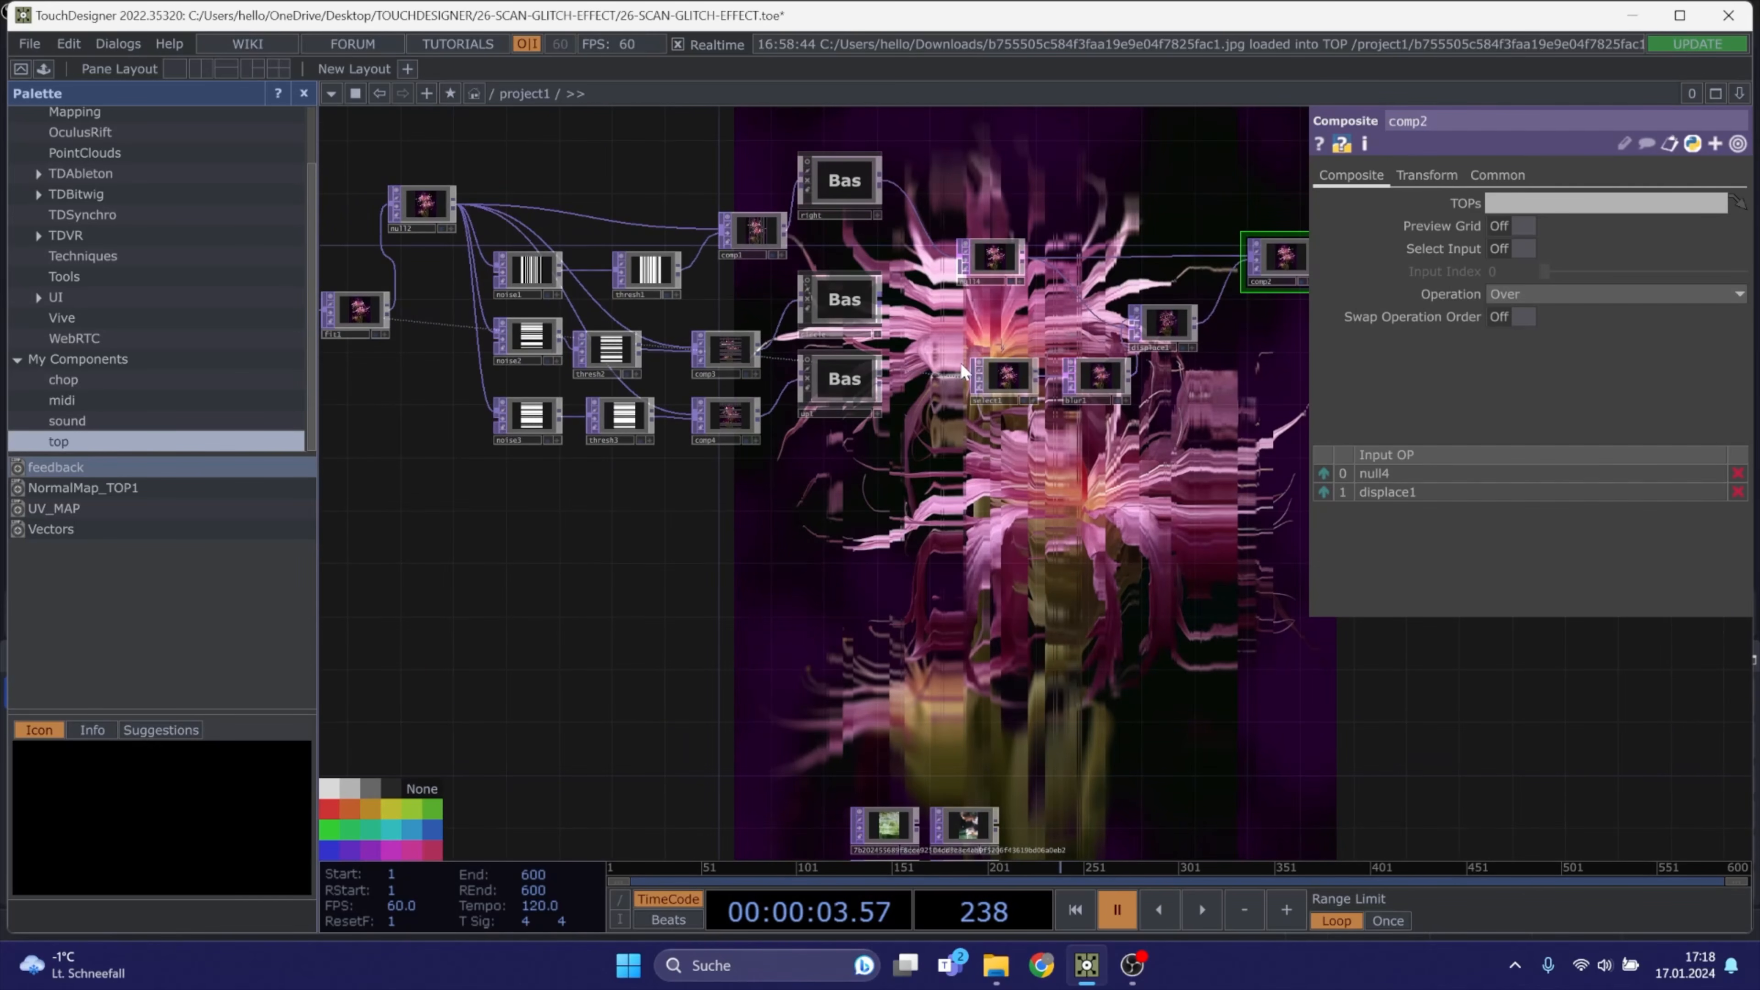
key(space)
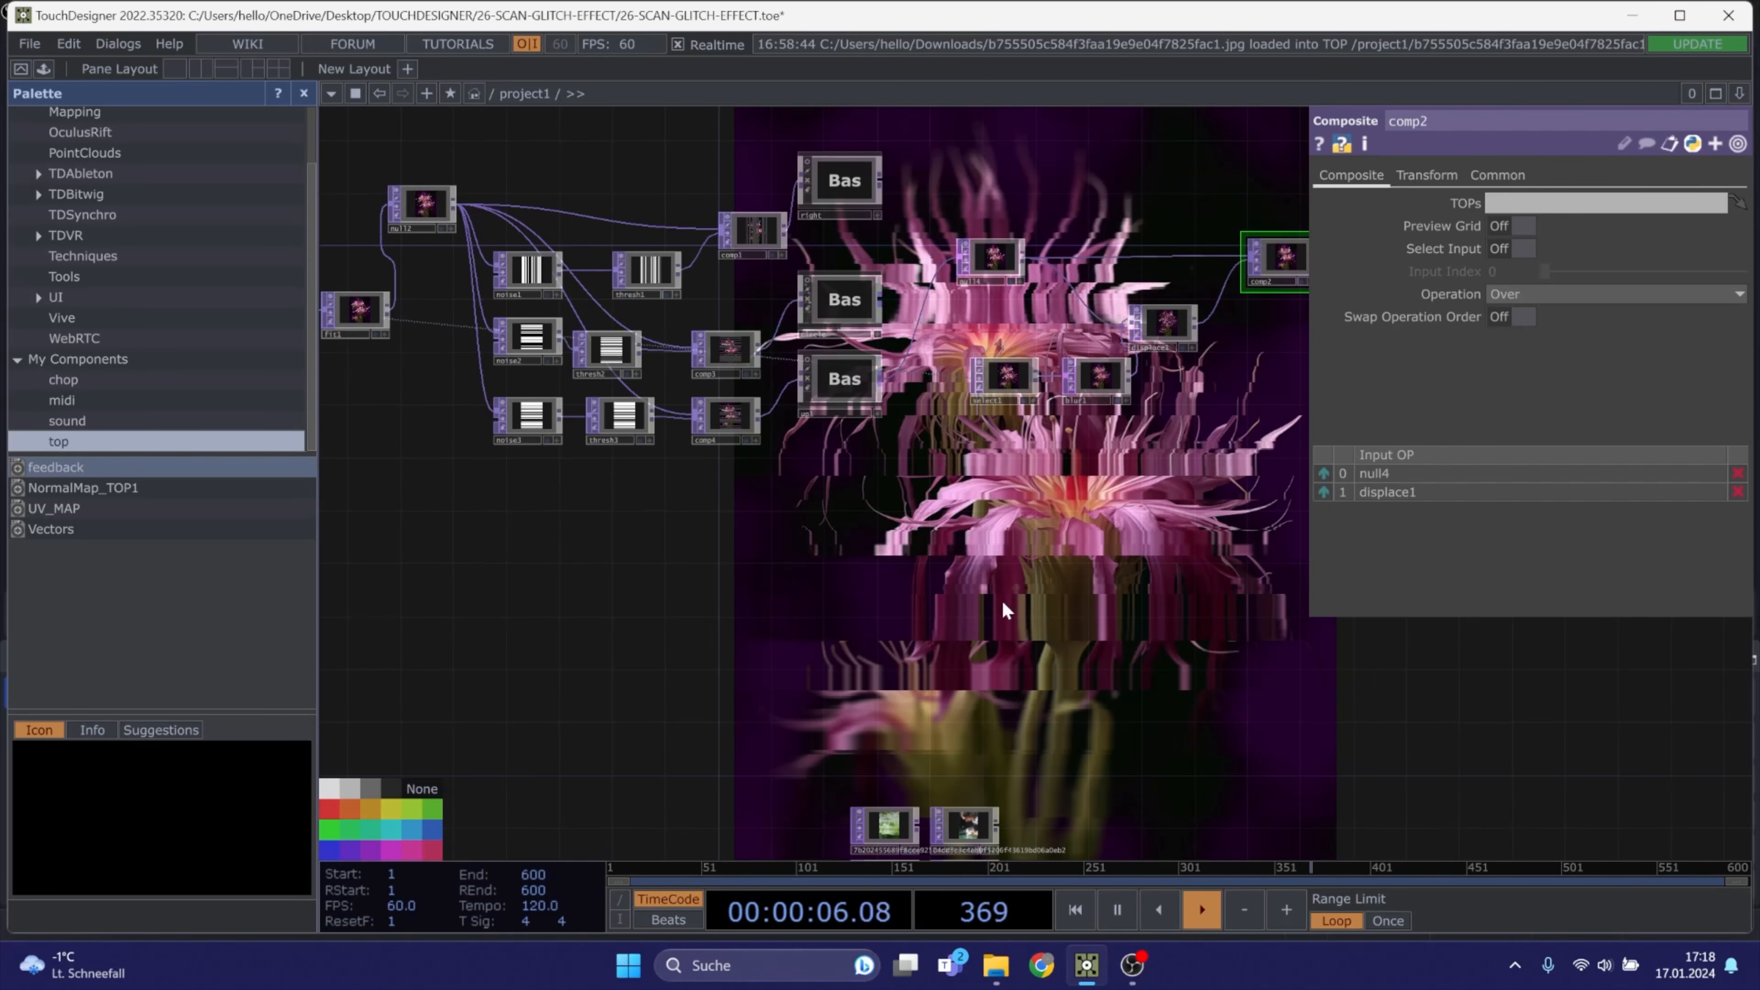
drag(1061, 666, 906, 543)
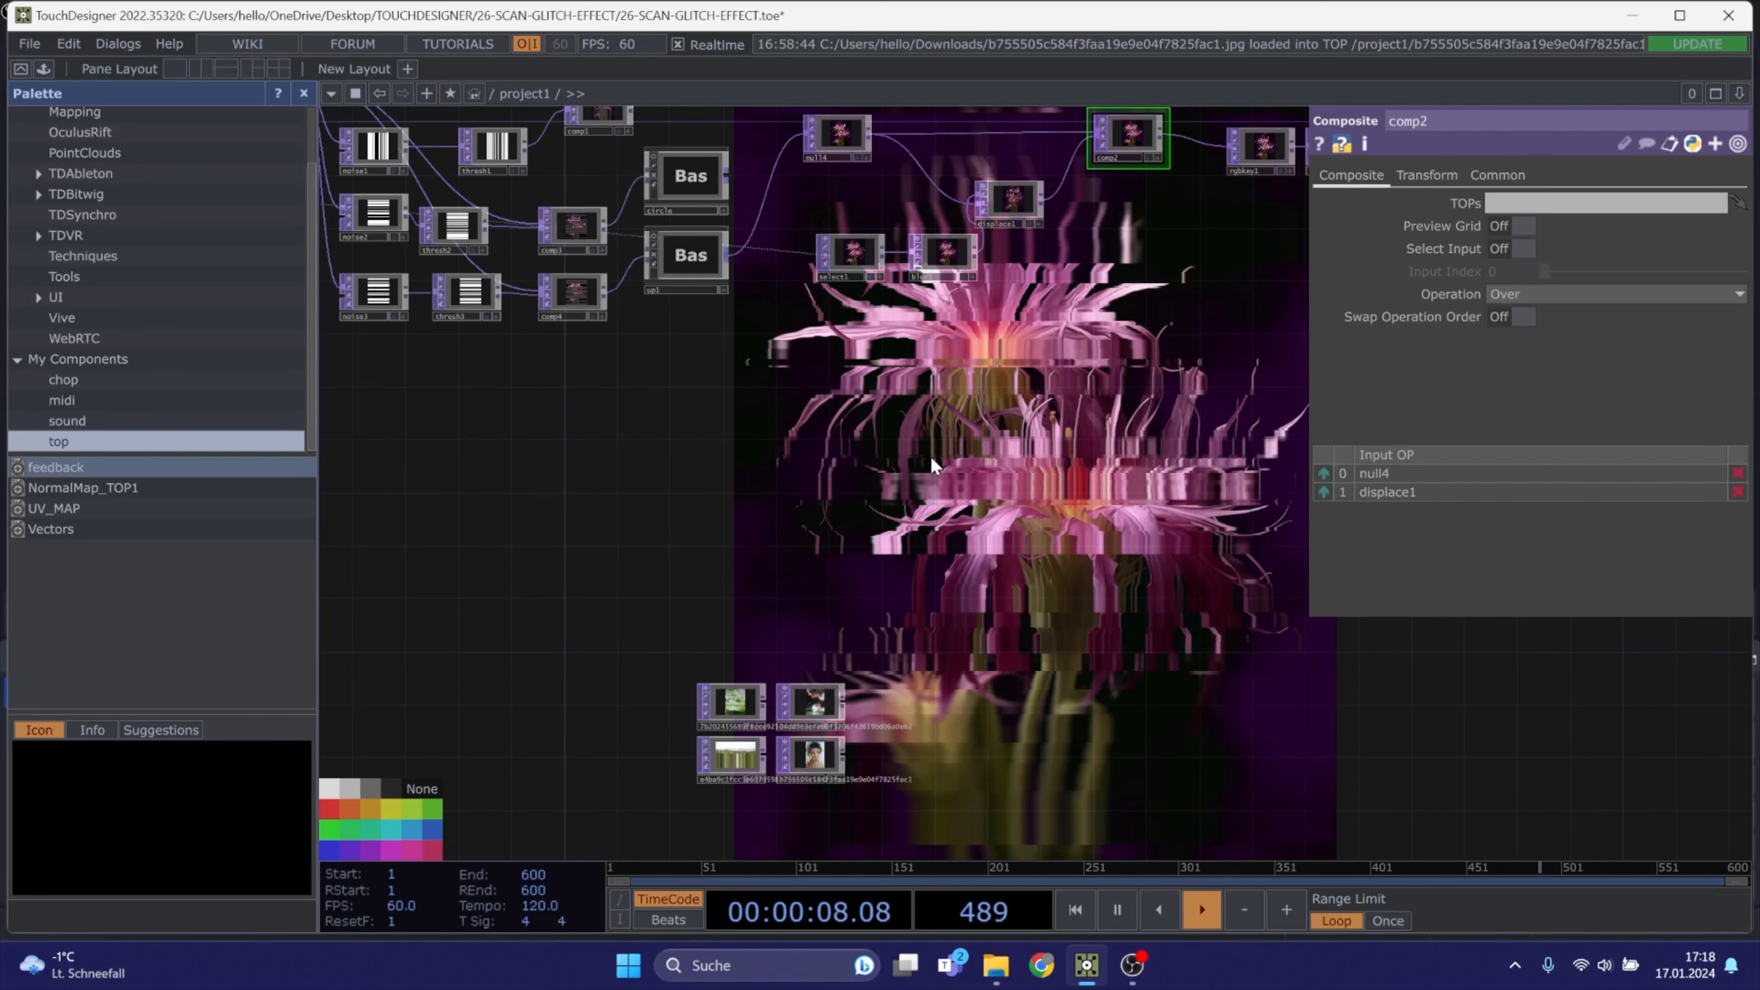
drag(1034, 620, 861, 440)
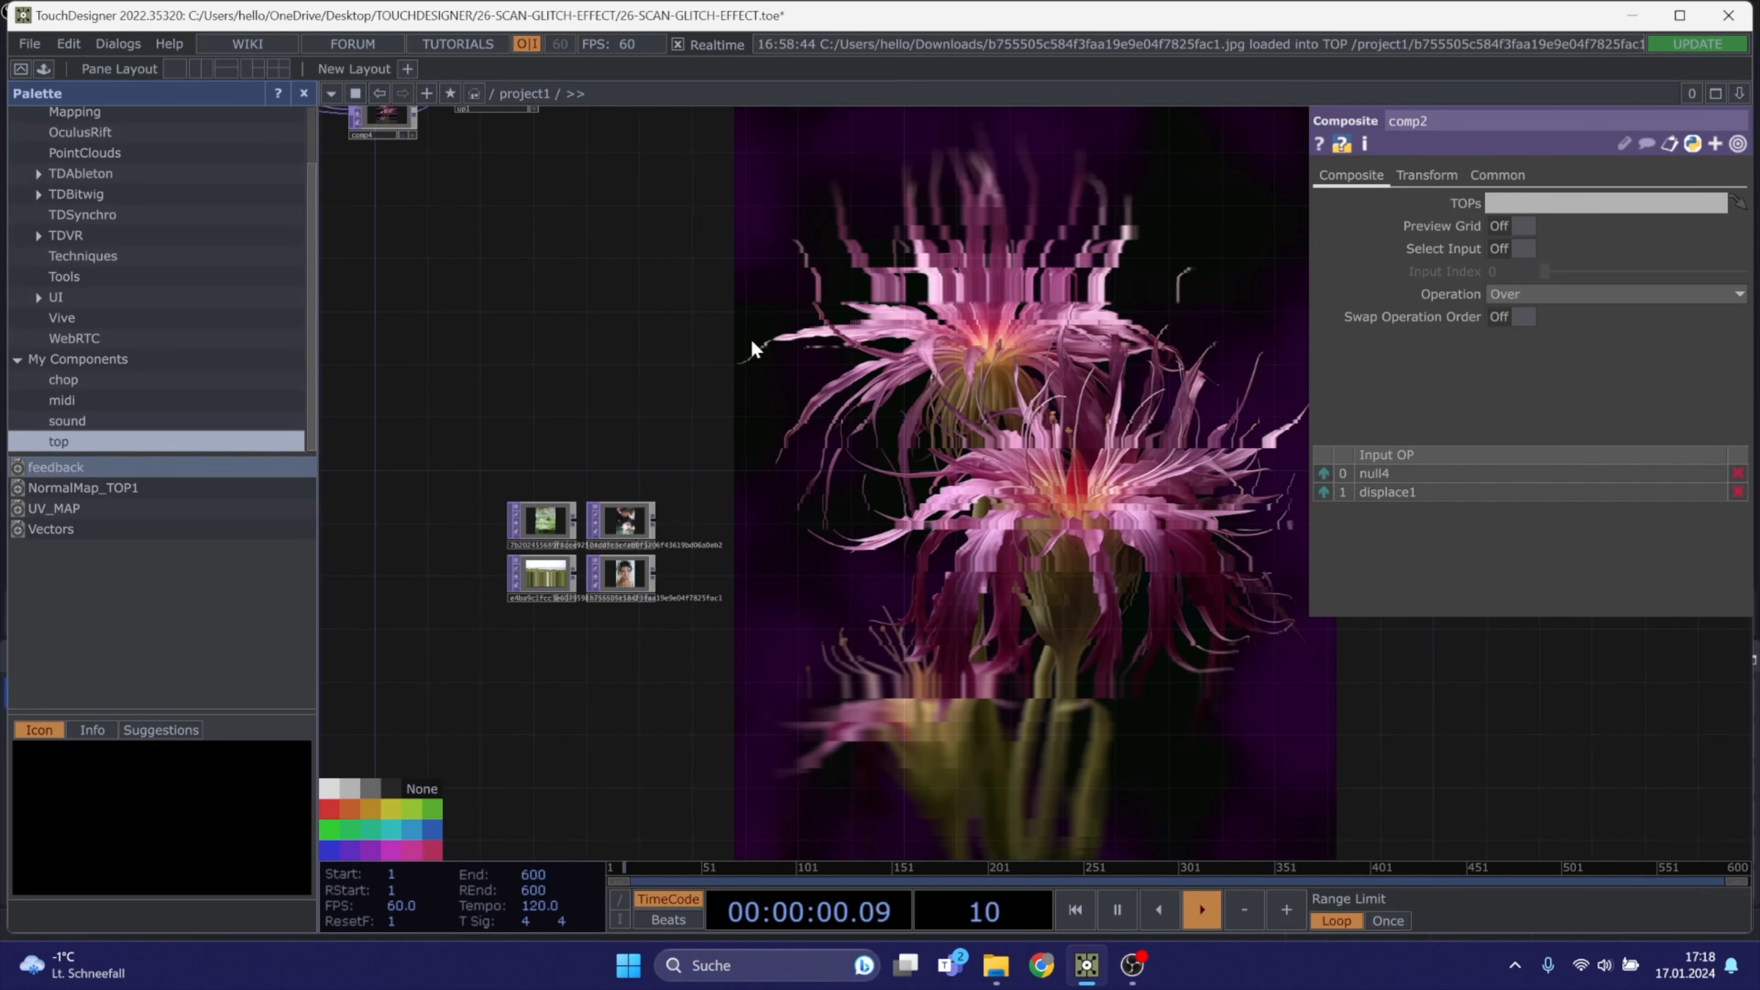
drag(751, 338, 841, 460)
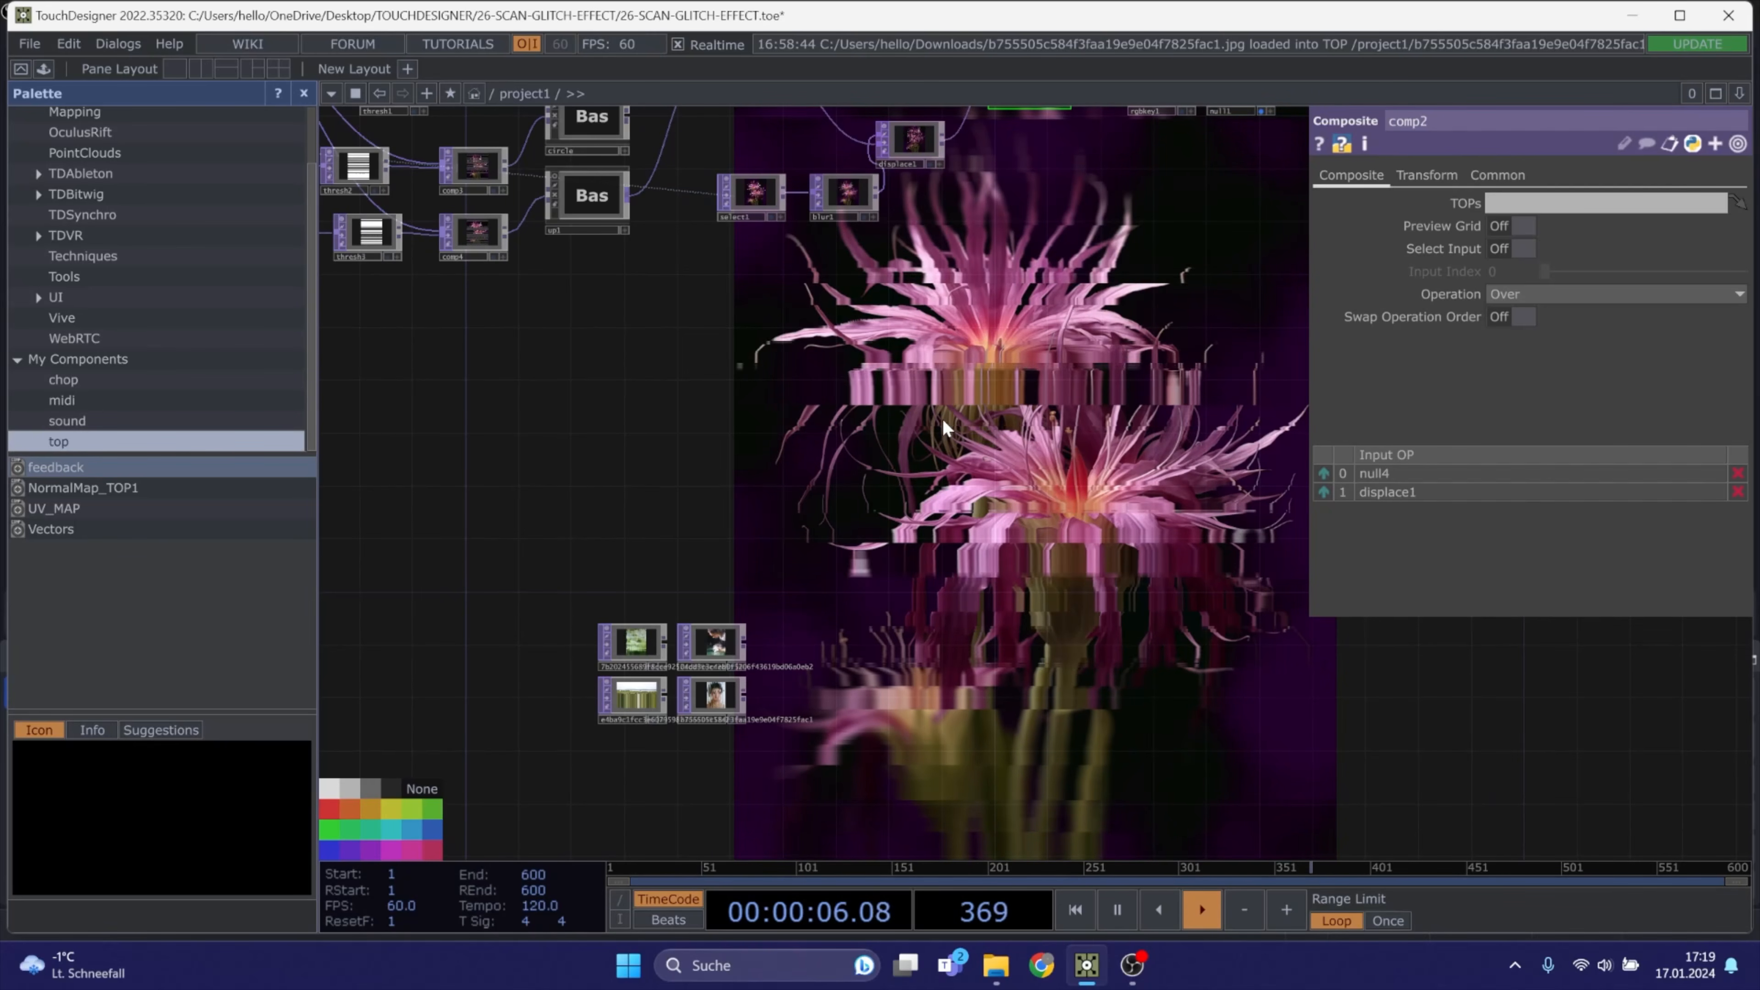
scroll(953, 415, down, 2)
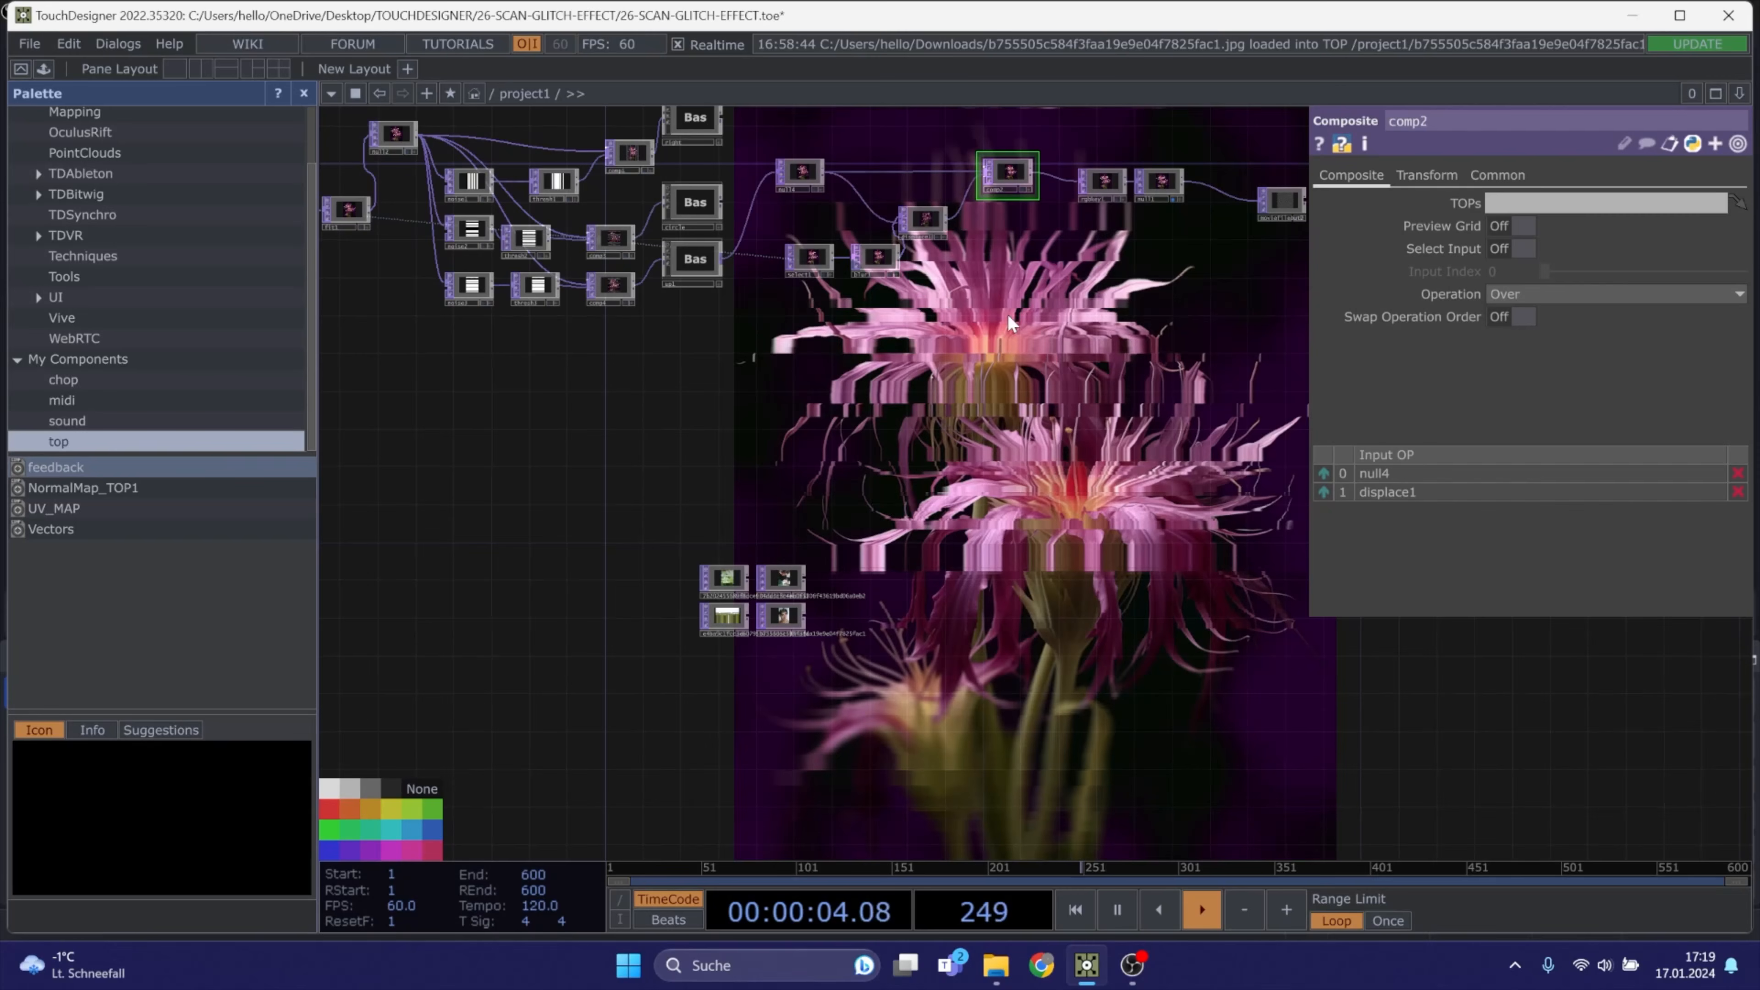
drag(1009, 314, 912, 433)
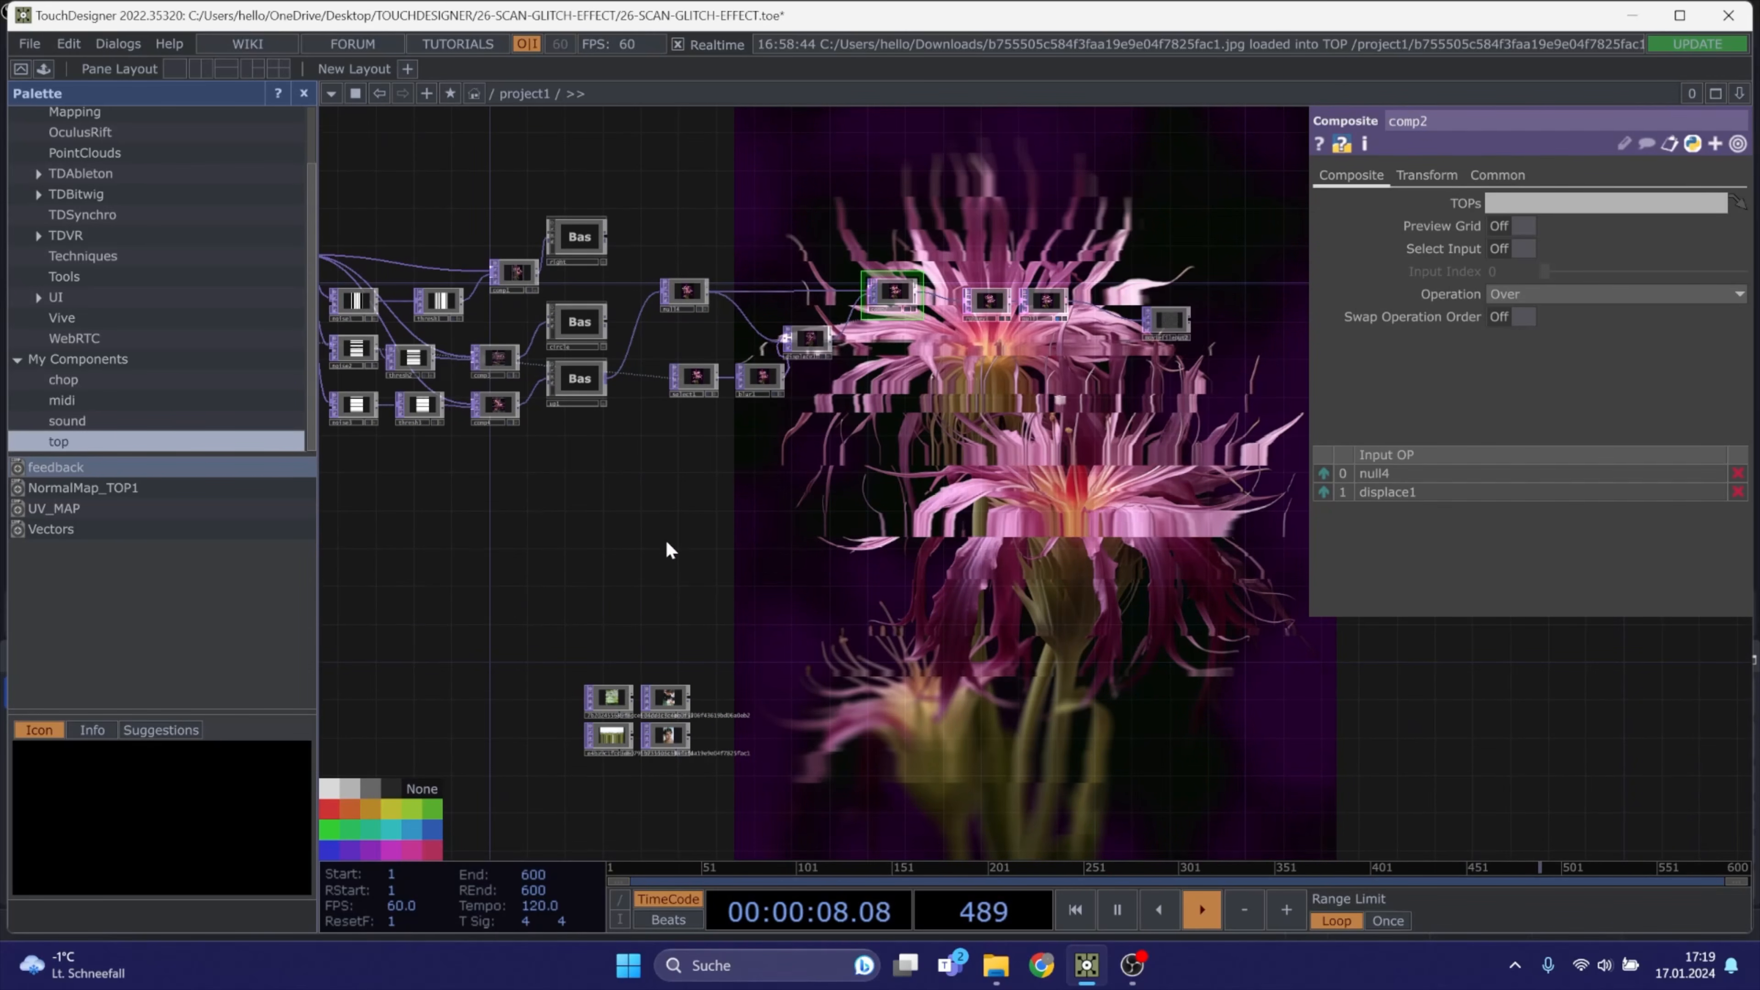
drag(684, 551, 891, 526)
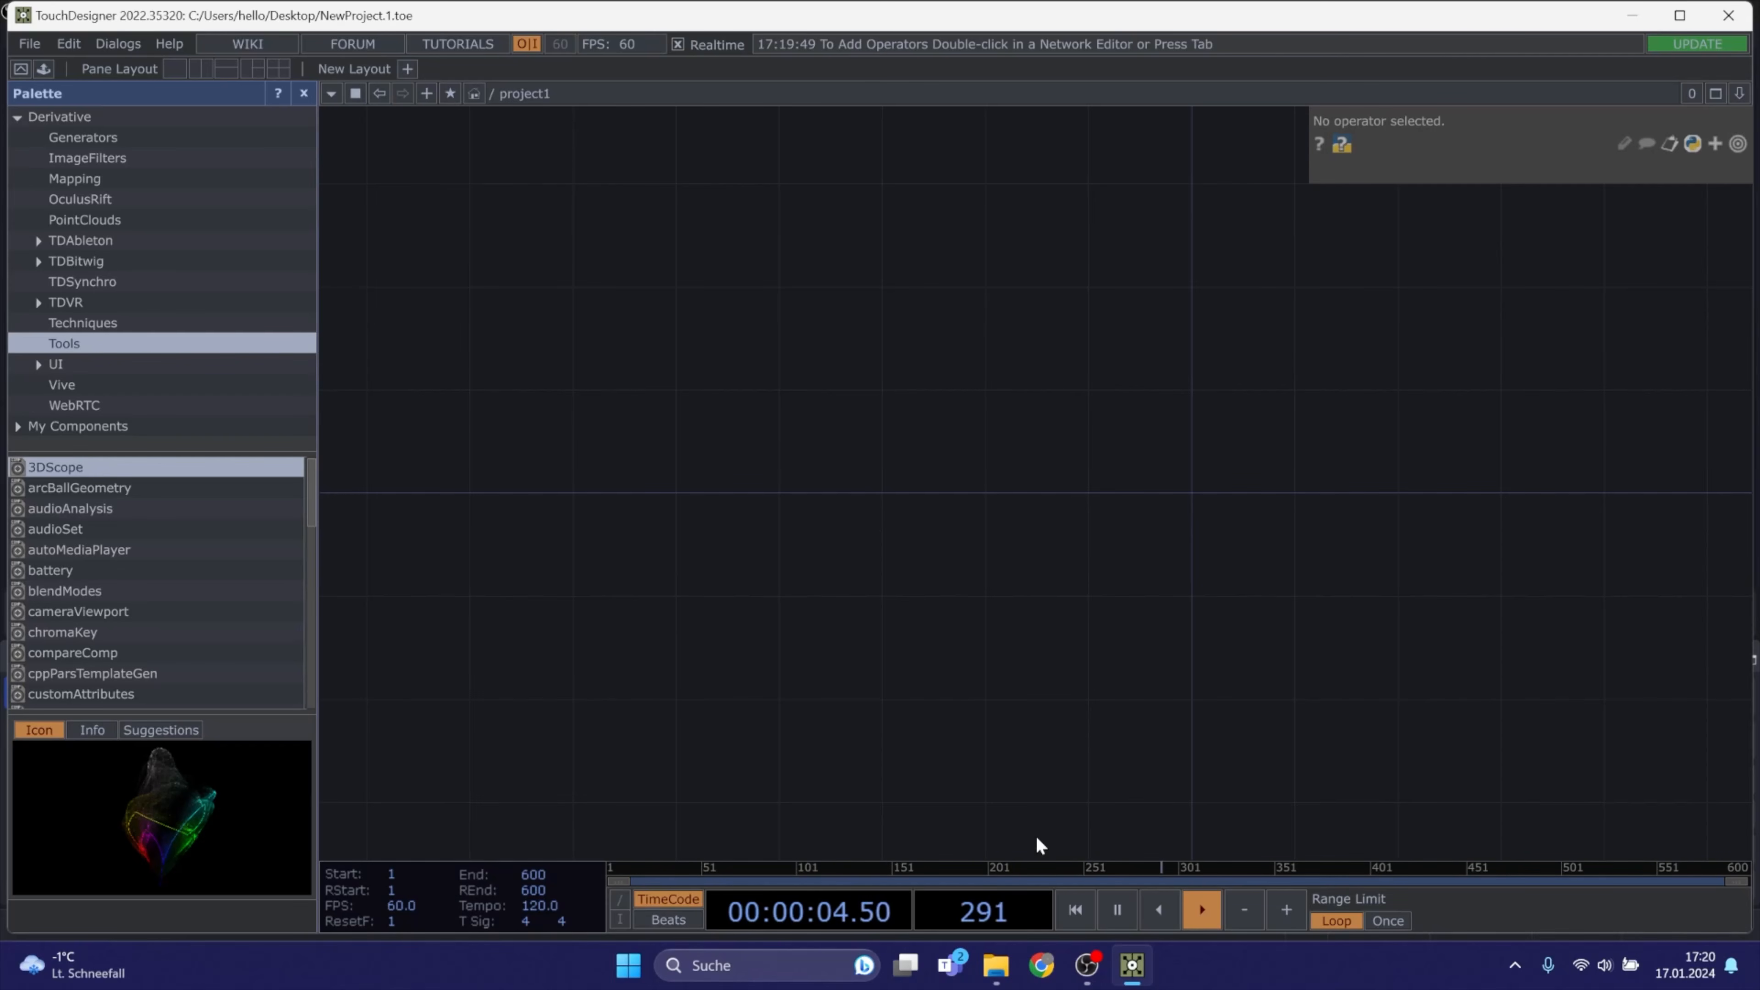
Import the flower image 1.png from the img-tut folder in File Explorer into the empty TouchDesigner network
click(997, 968)
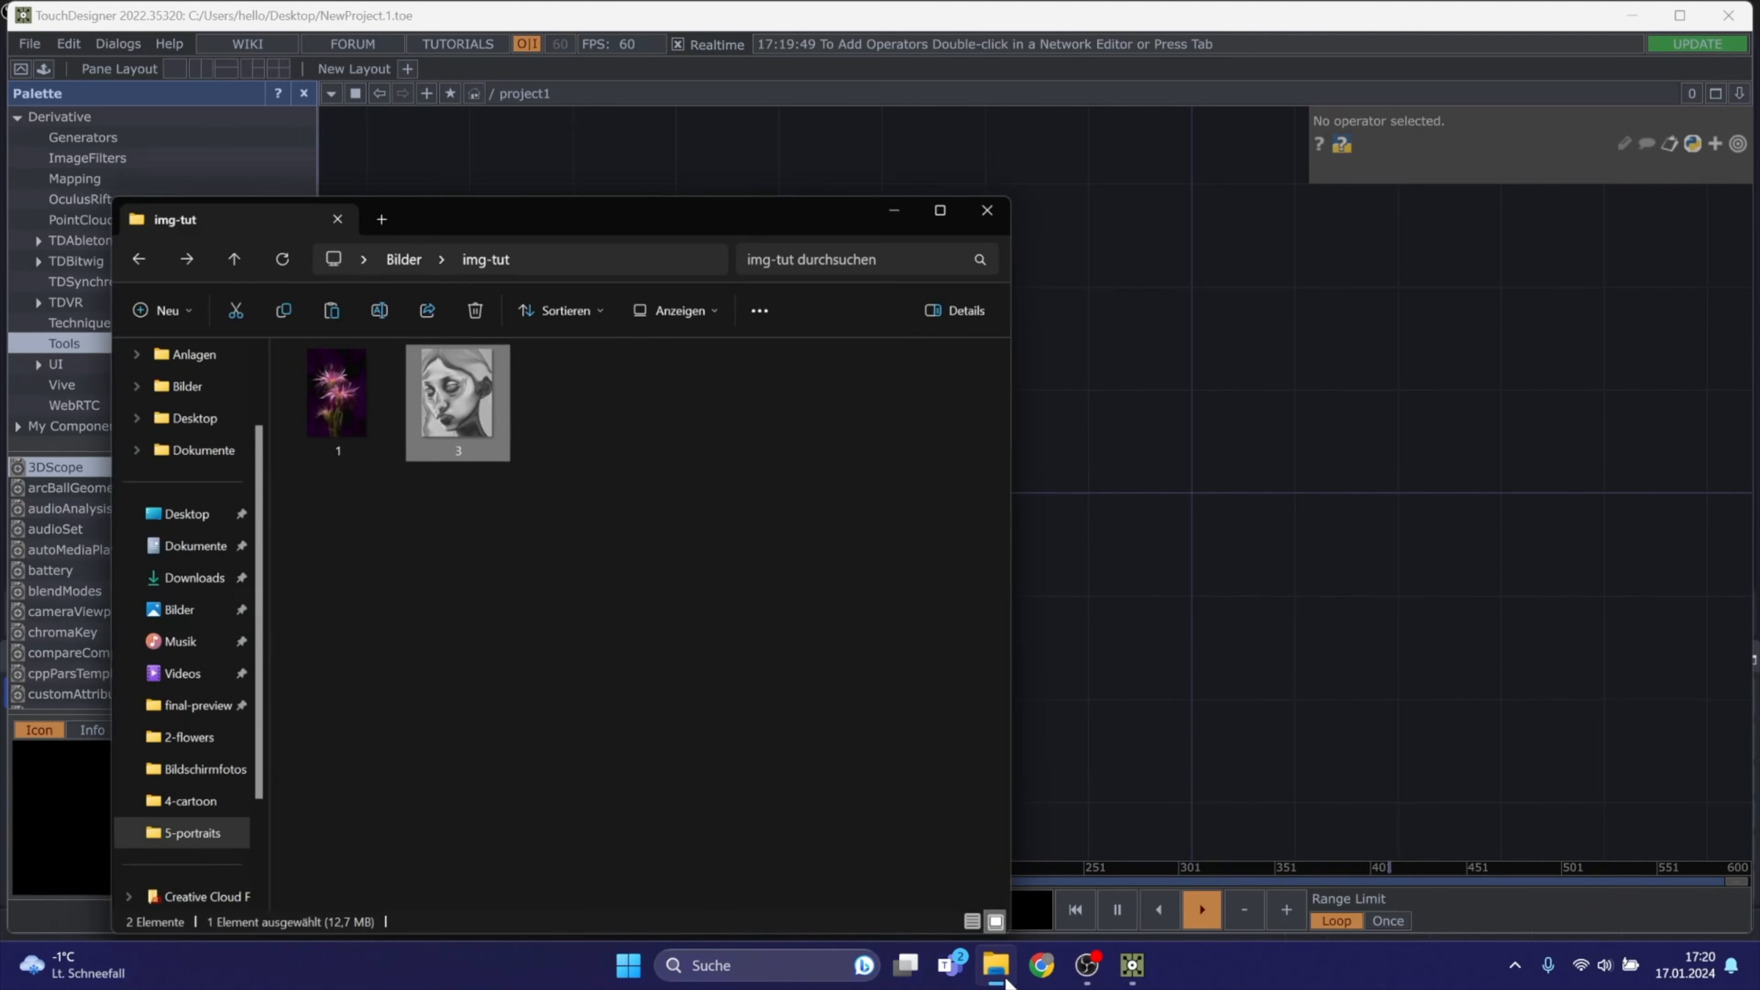
click(304, 396)
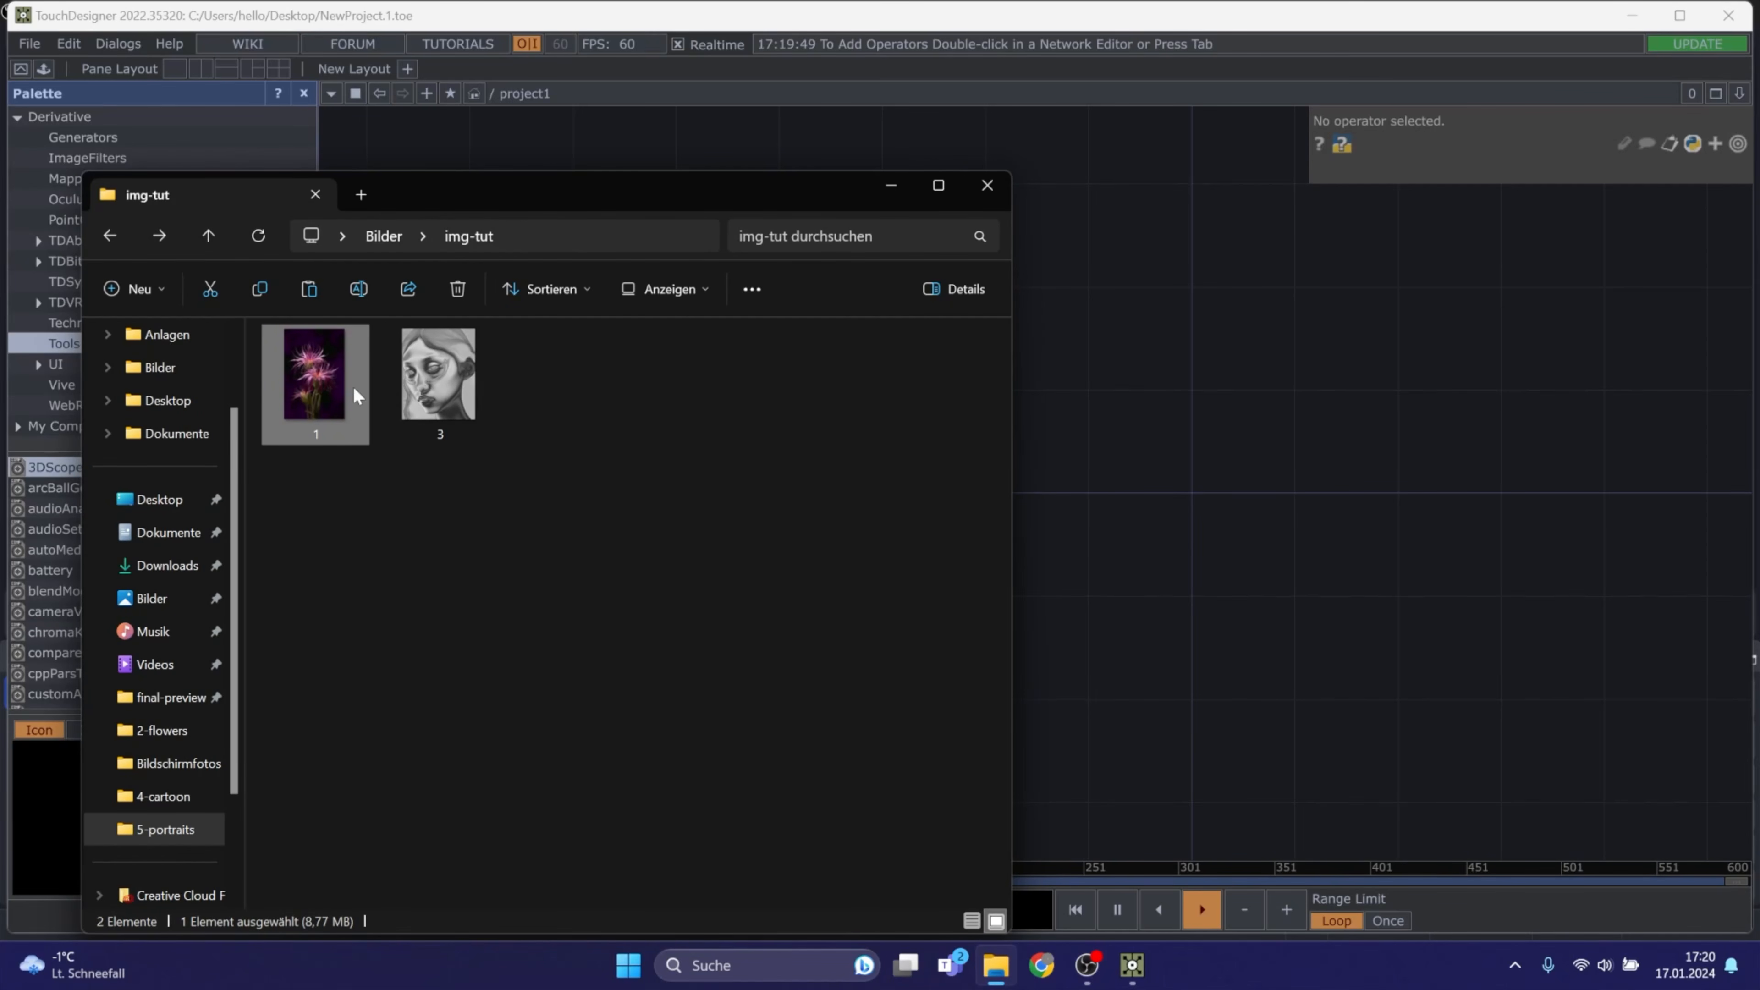
drag(353, 388, 1120, 452)
drag(1120, 582, 916, 559)
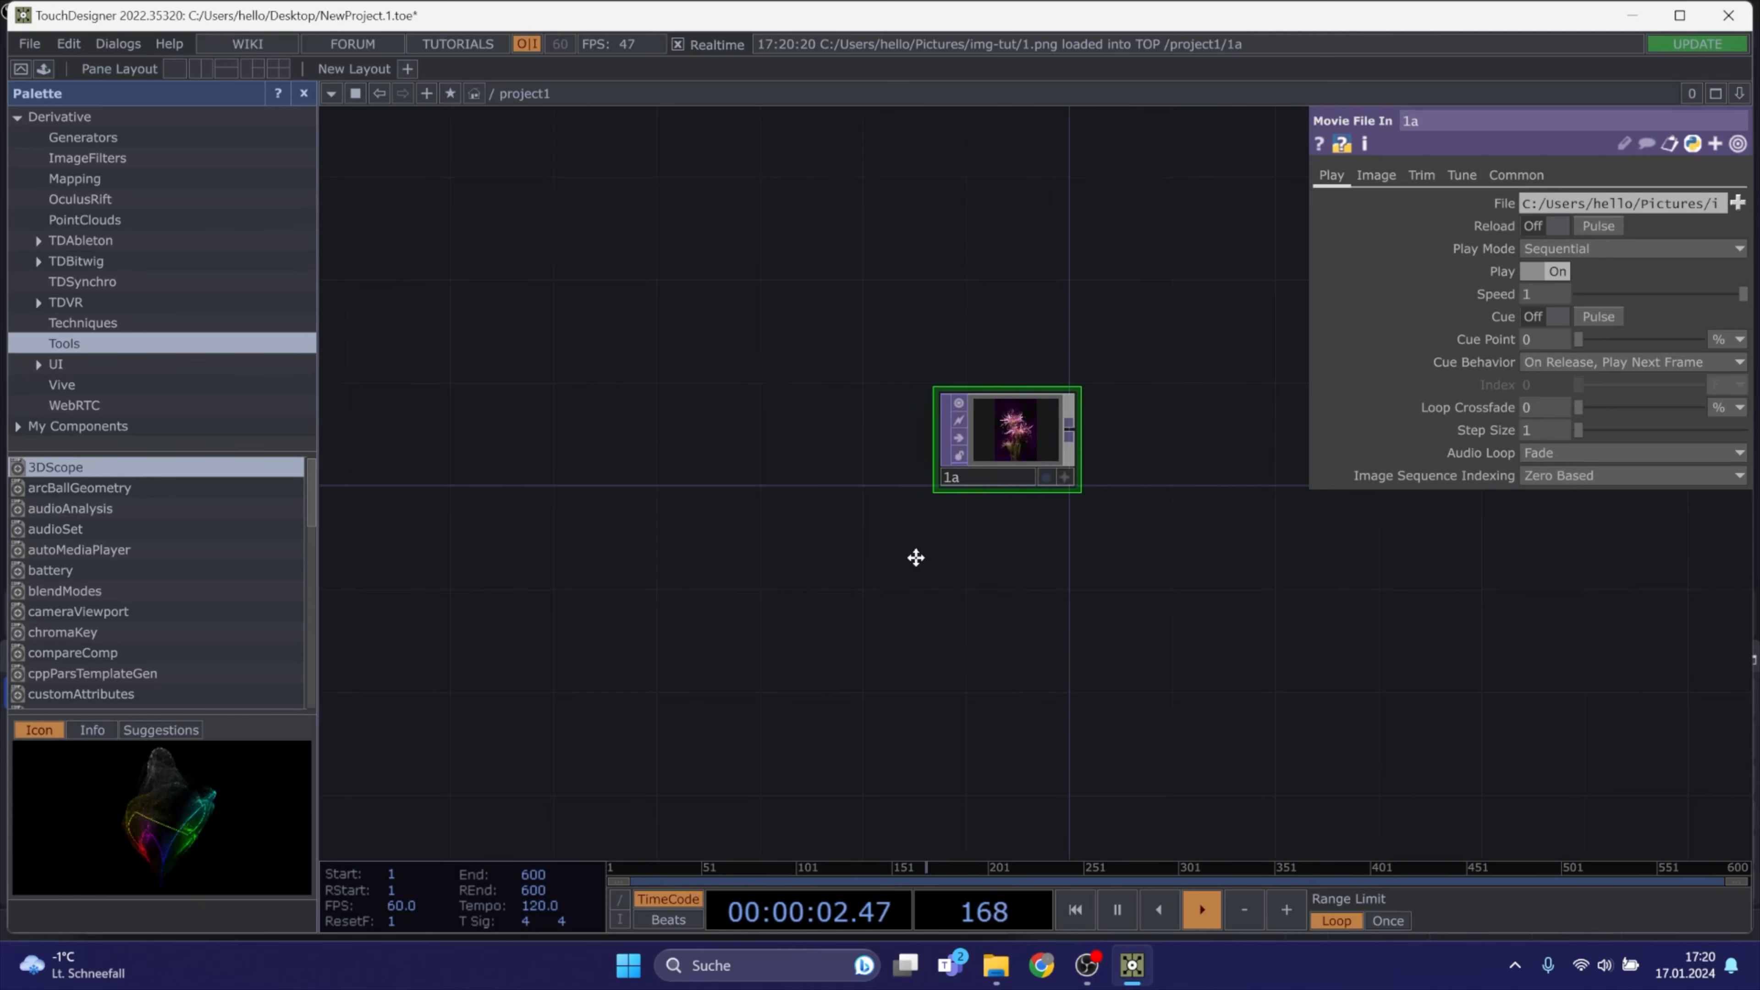
Inspect the imported flower image up close in its Movie File In node
scroll(721, 384, up, 10)
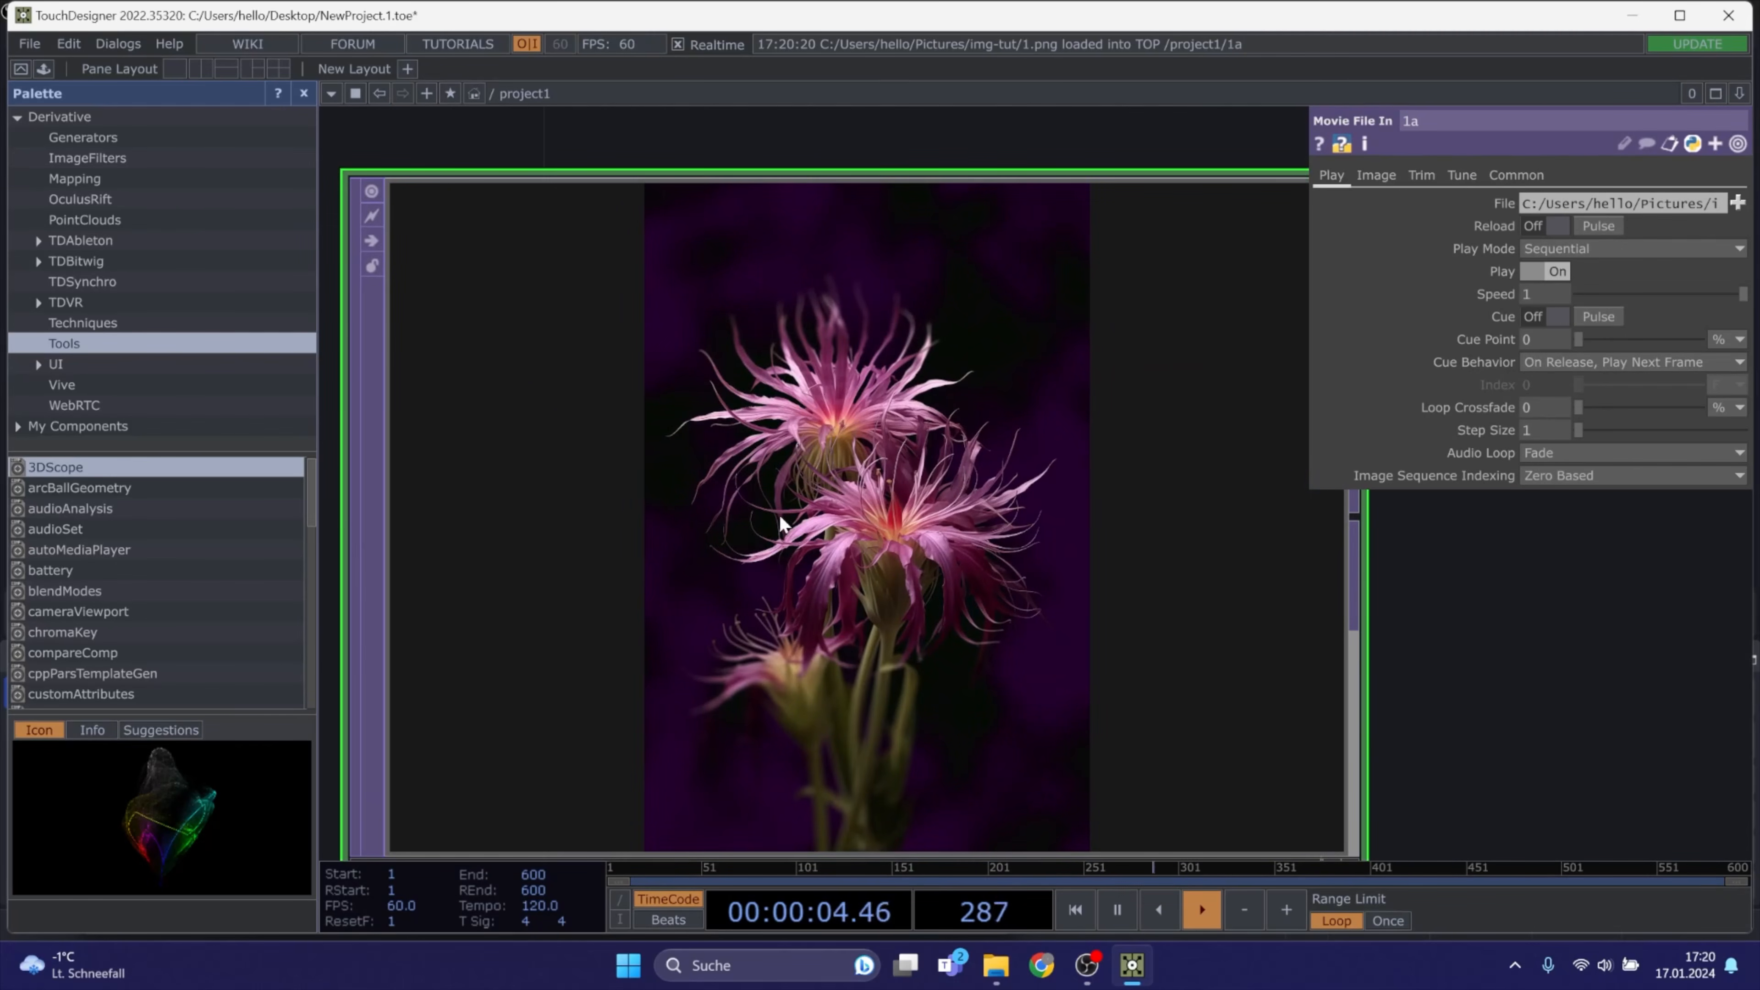
scroll(951, 505, up, 2)
scroll(941, 500, down, 5)
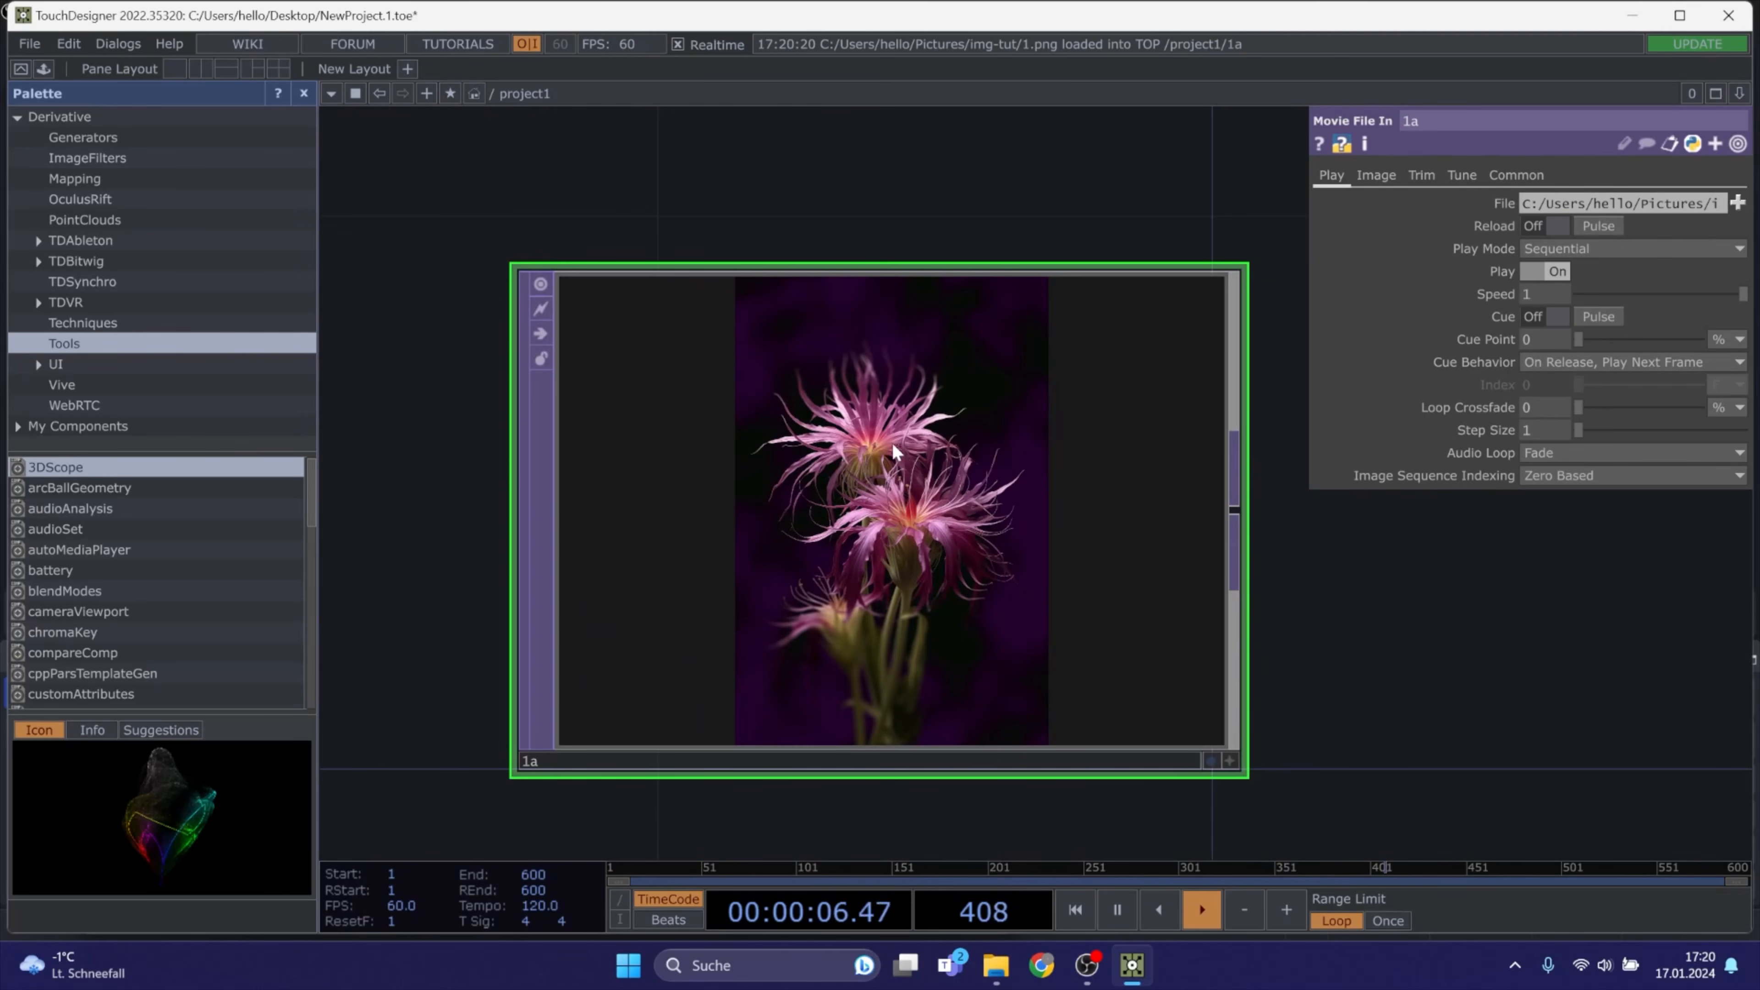
drag(894, 462, 747, 421)
scroll(747, 421, down, 2)
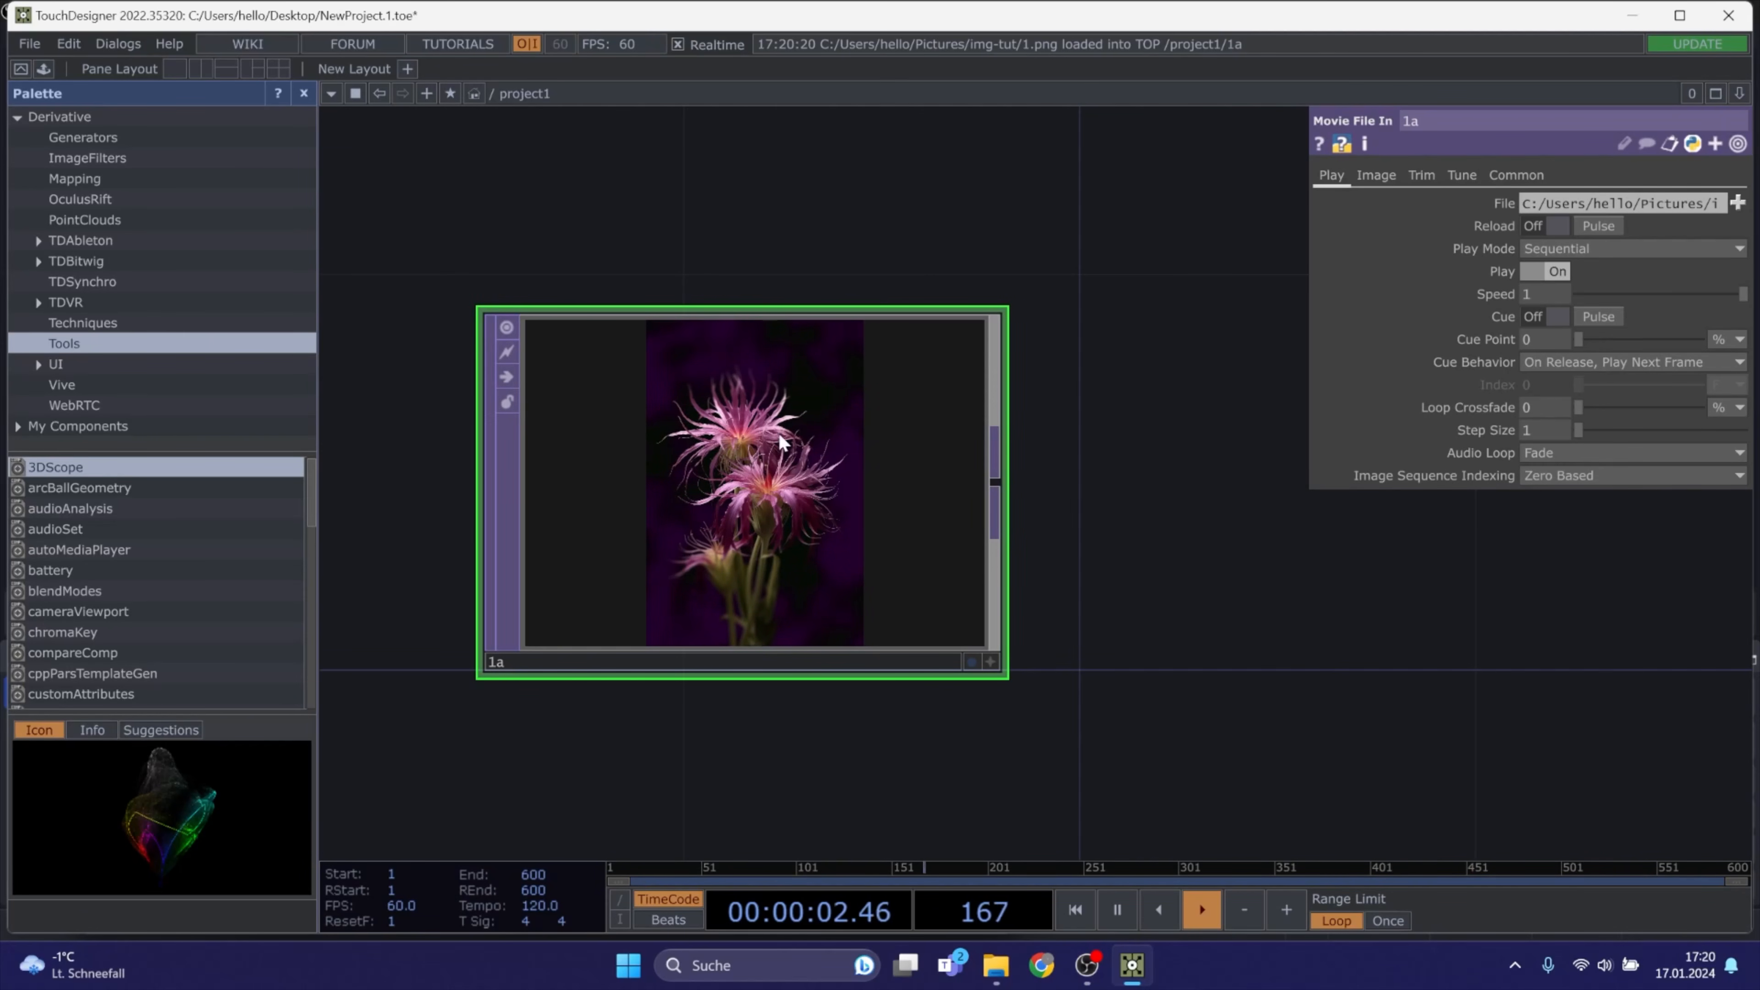
scroll(716, 508, up, 2)
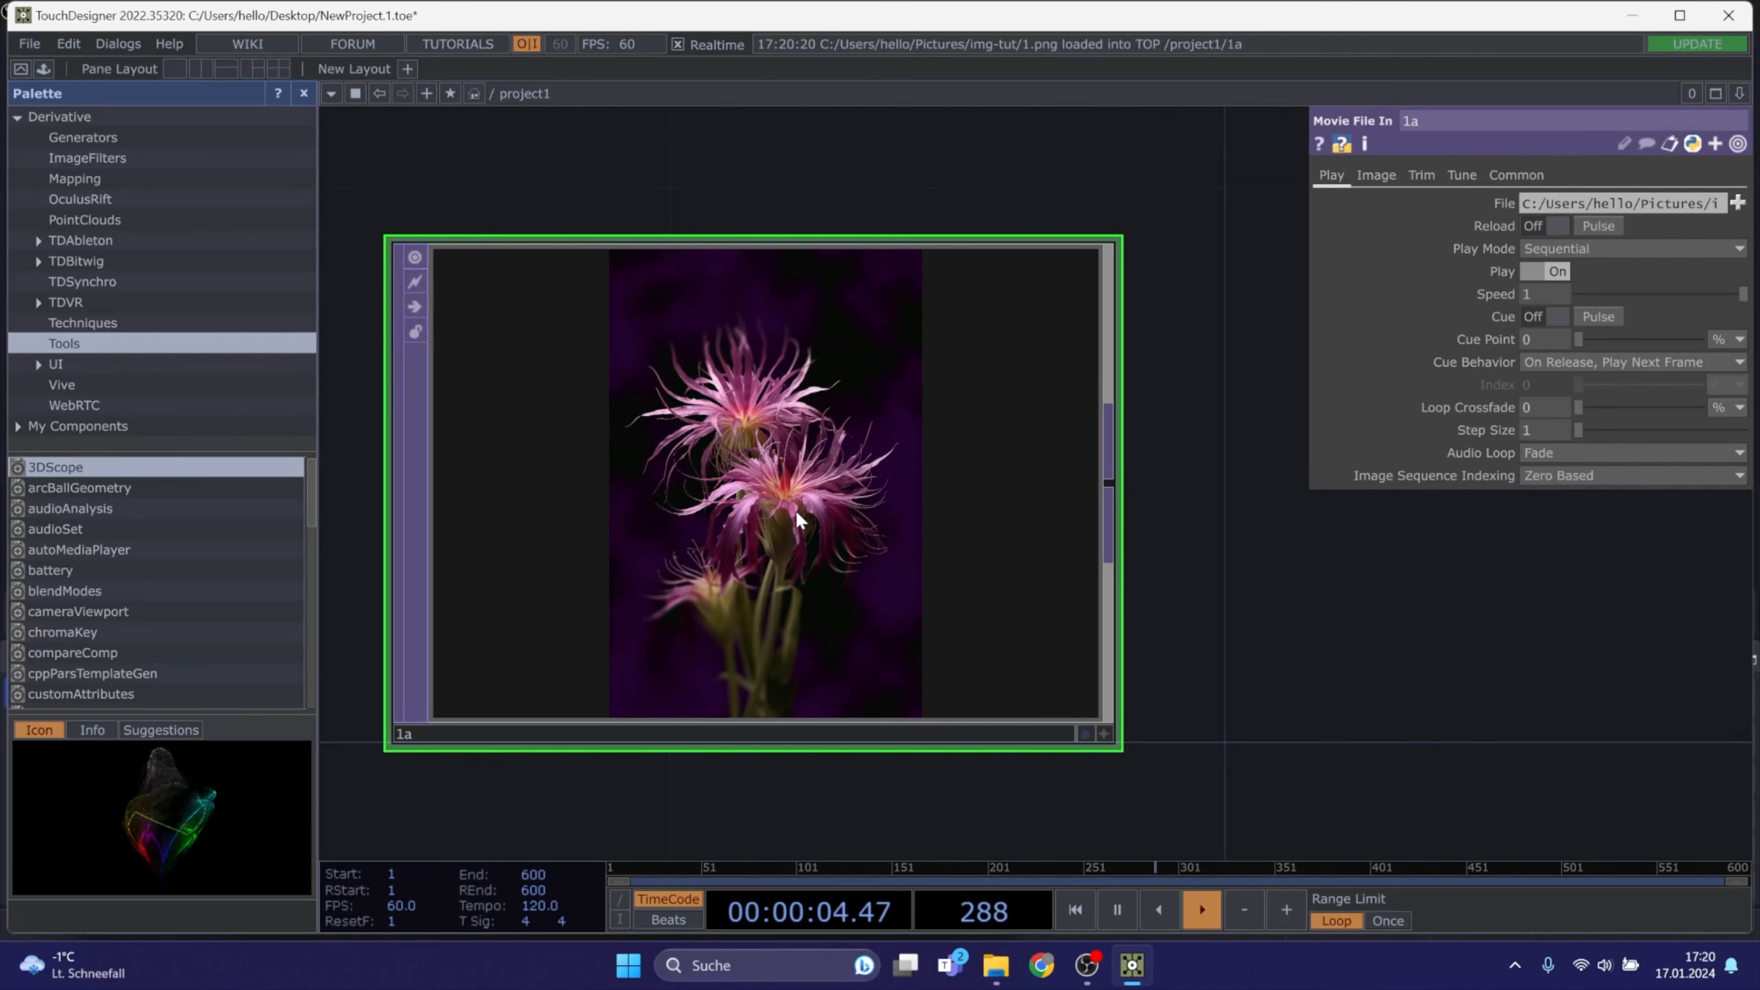
scroll(787, 474, up, 3)
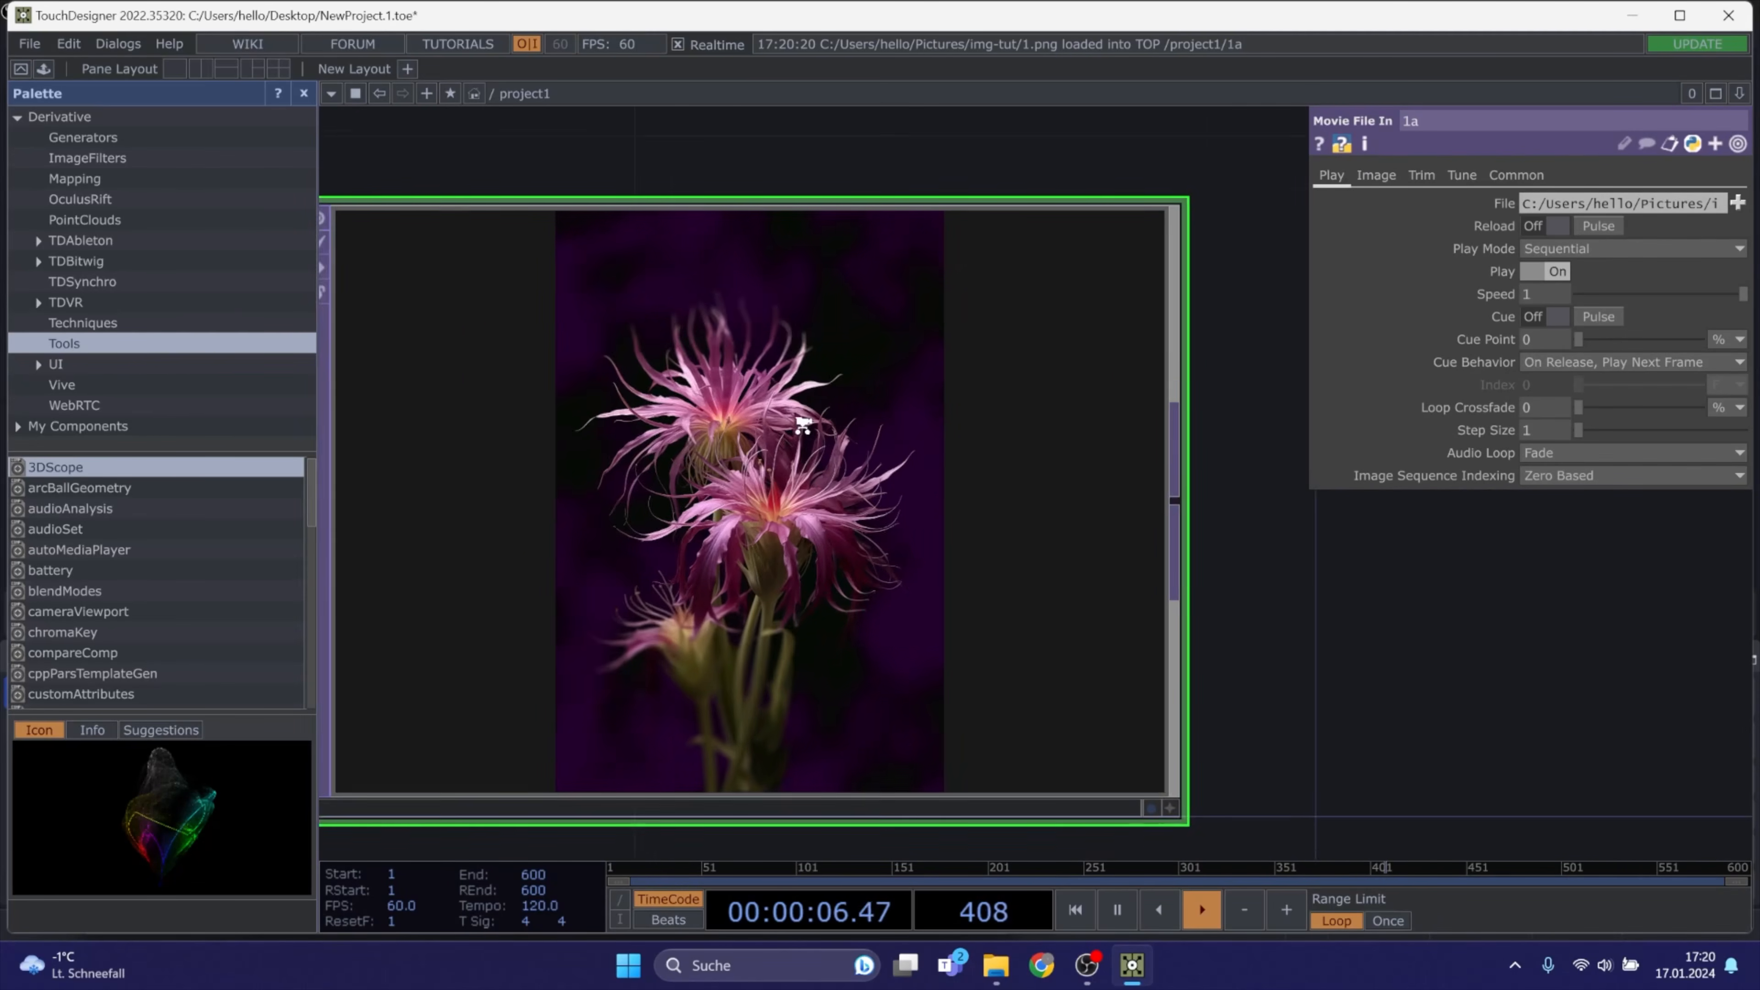
scroll(851, 380, down, 5)
scroll(946, 479, down, 2)
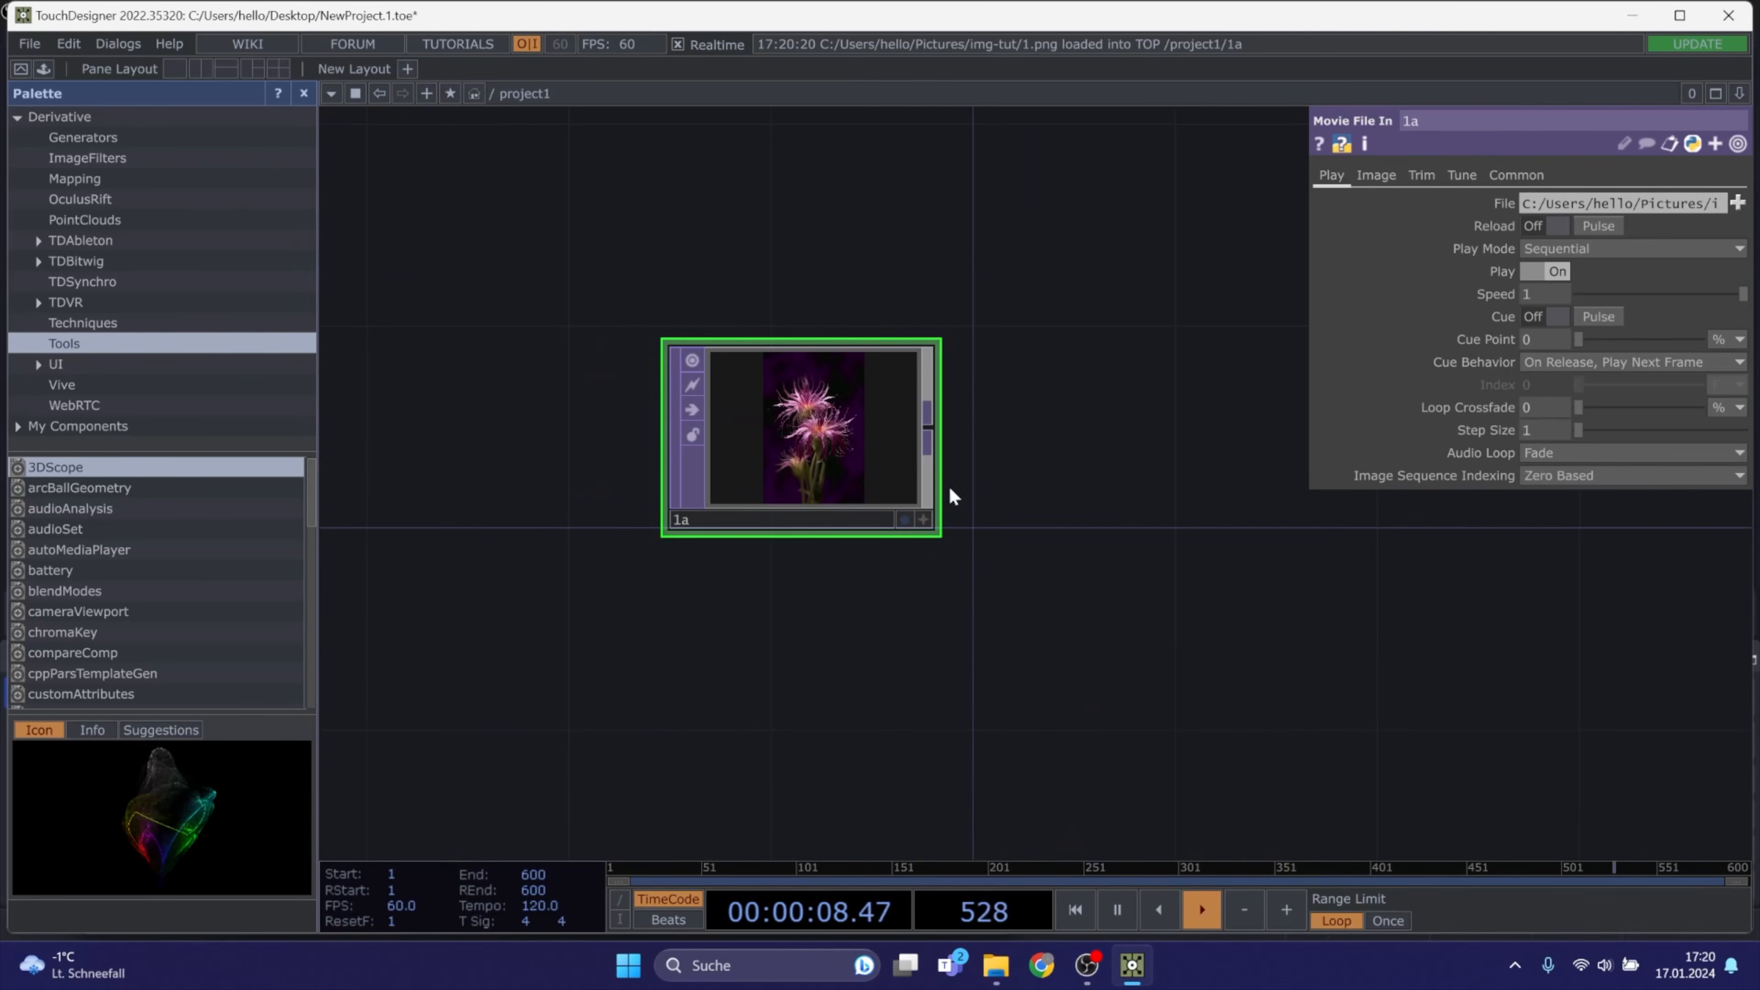
drag(949, 486, 749, 485)
drag(976, 468, 828, 435)
scroll(797, 448, down, 2)
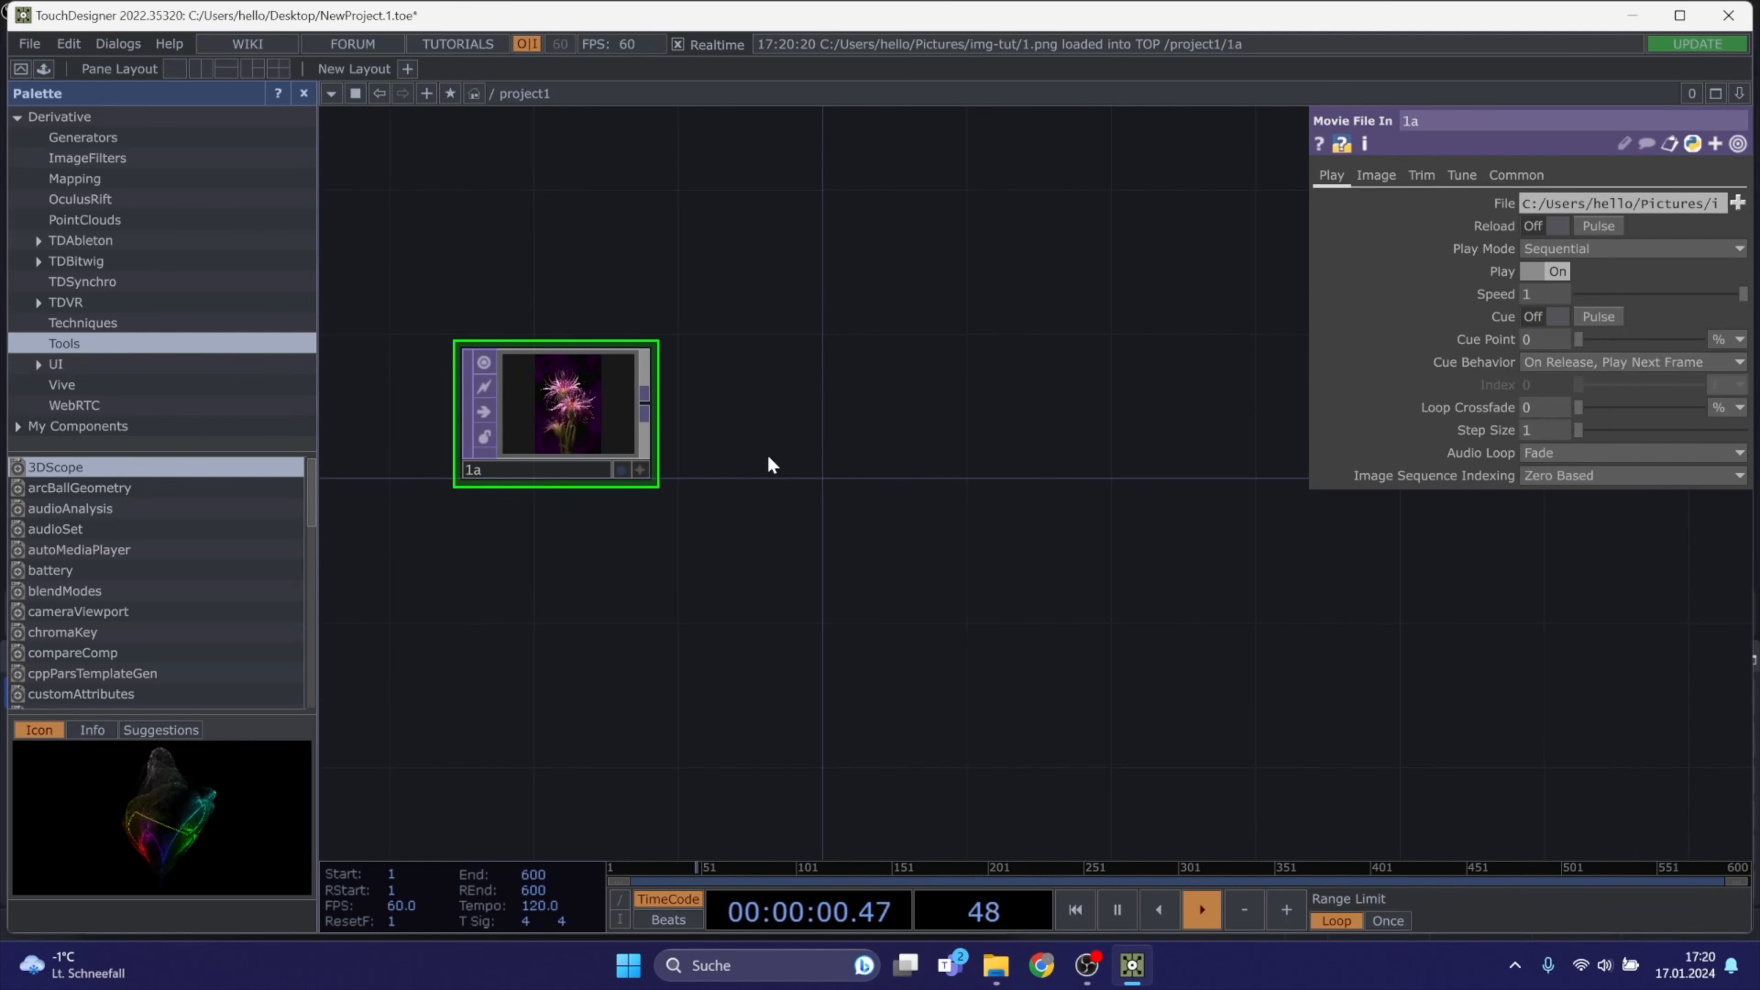
scroll(601, 406, up, 2)
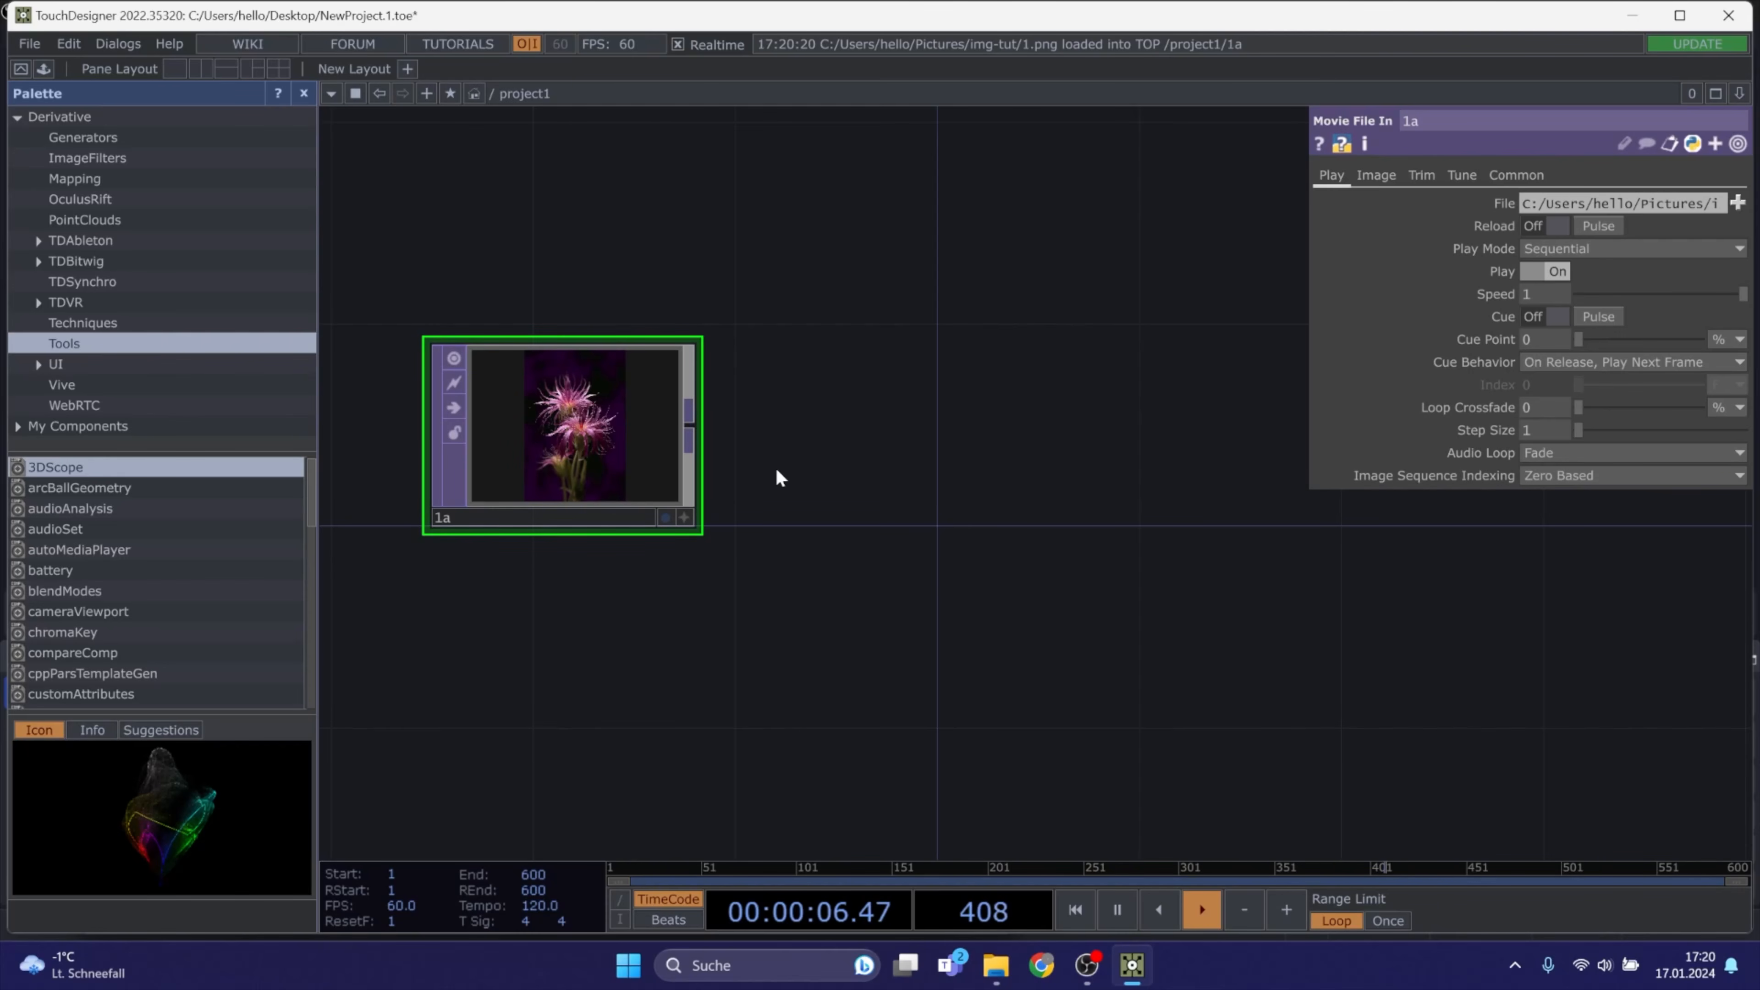
drag(782, 450, 924, 502)
scroll(925, 502, down, 3)
drag(789, 479, 609, 405)
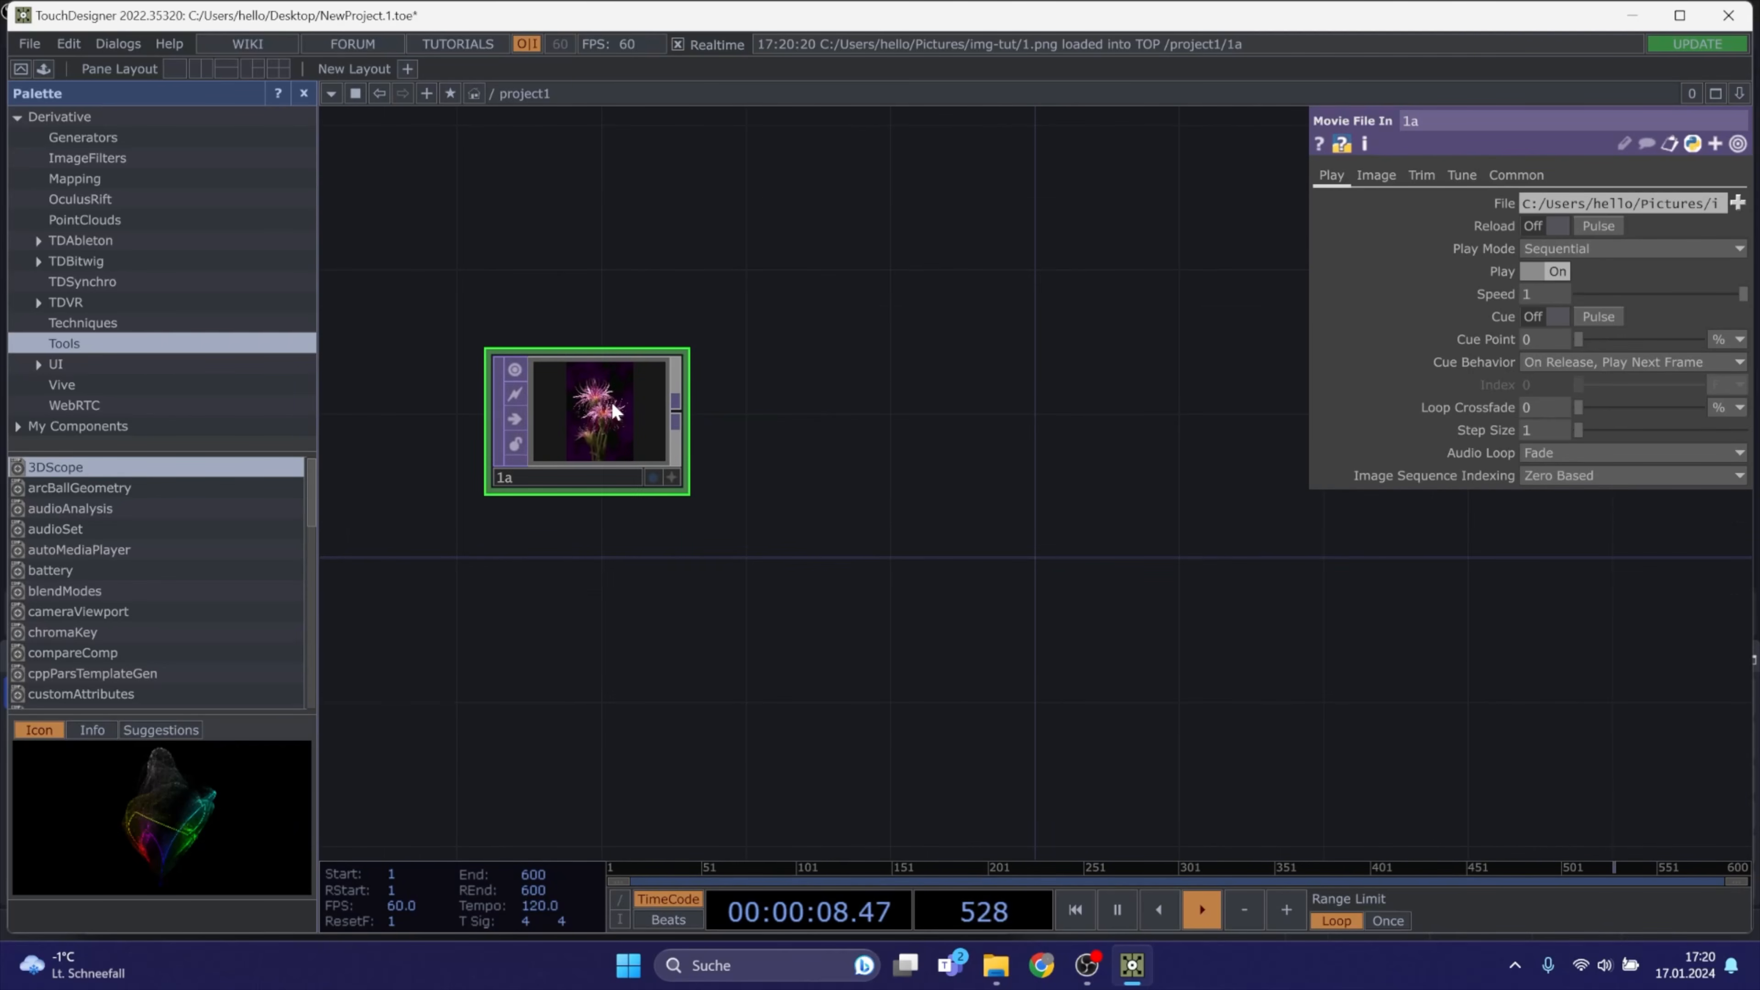
scroll(560, 329, up, 3)
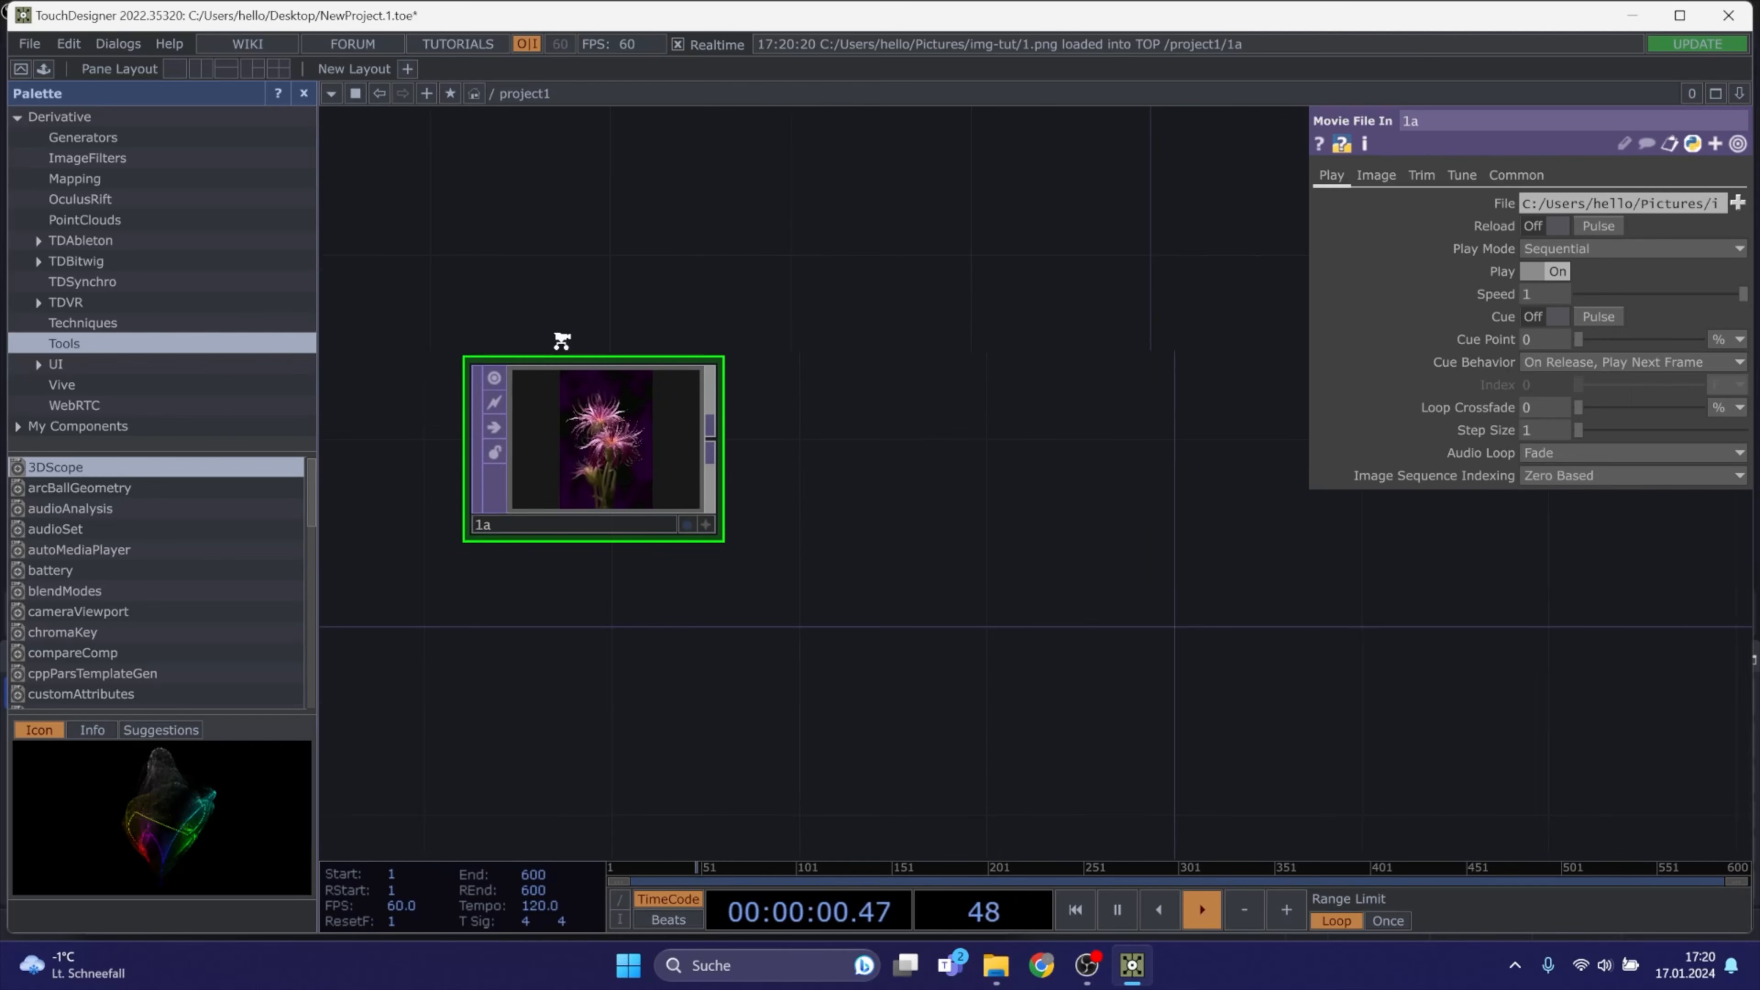
drag(846, 468, 758, 445)
scroll(774, 447, down, 3)
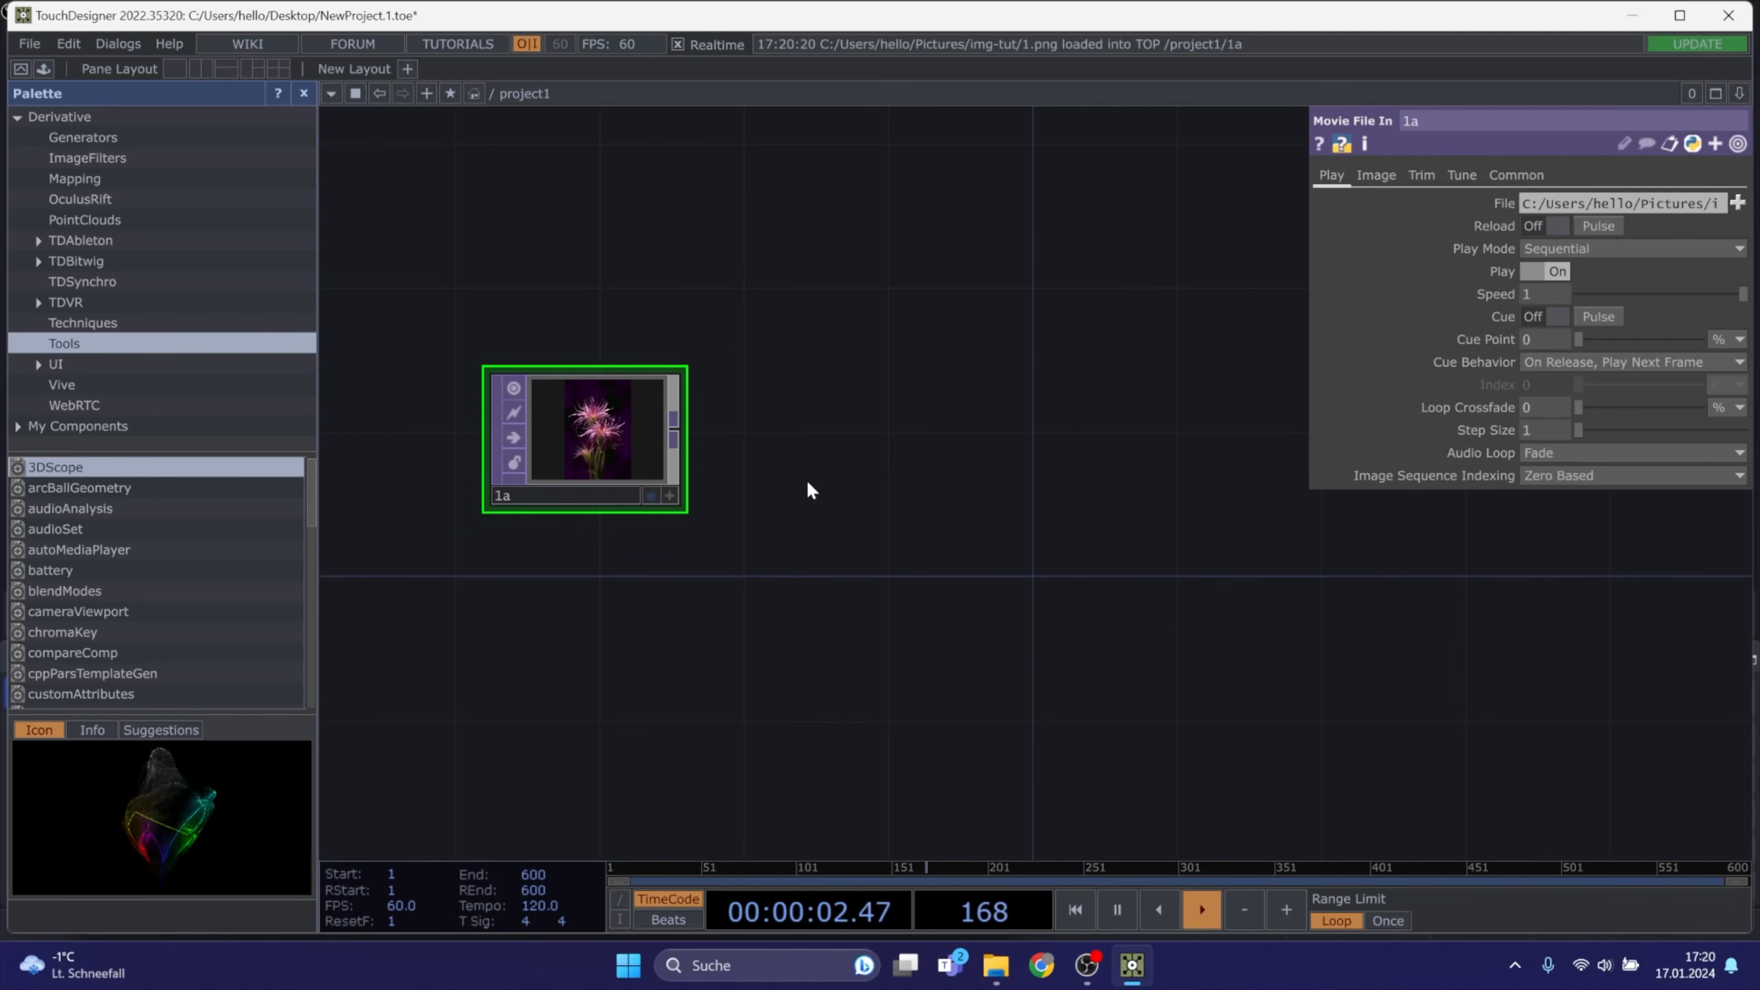
Add a Fit TOP beside the Movie File In node and connect the flower image to its input
drag(843, 447, 756, 435)
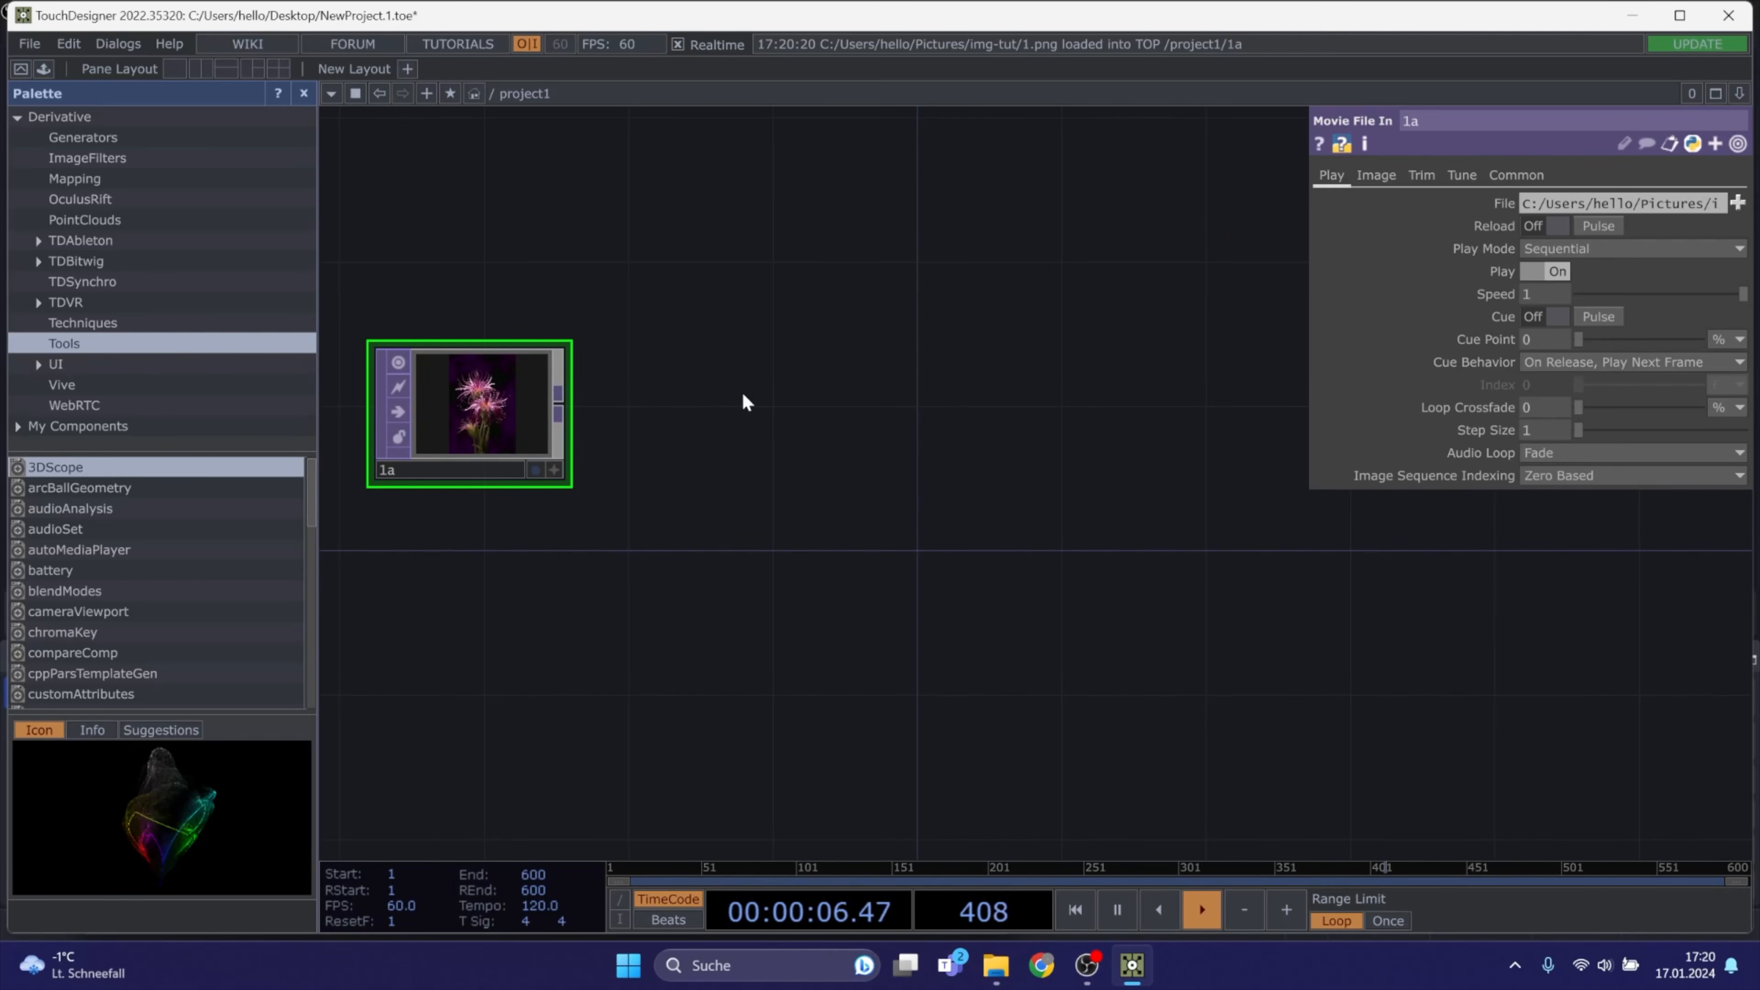
key(Tab)
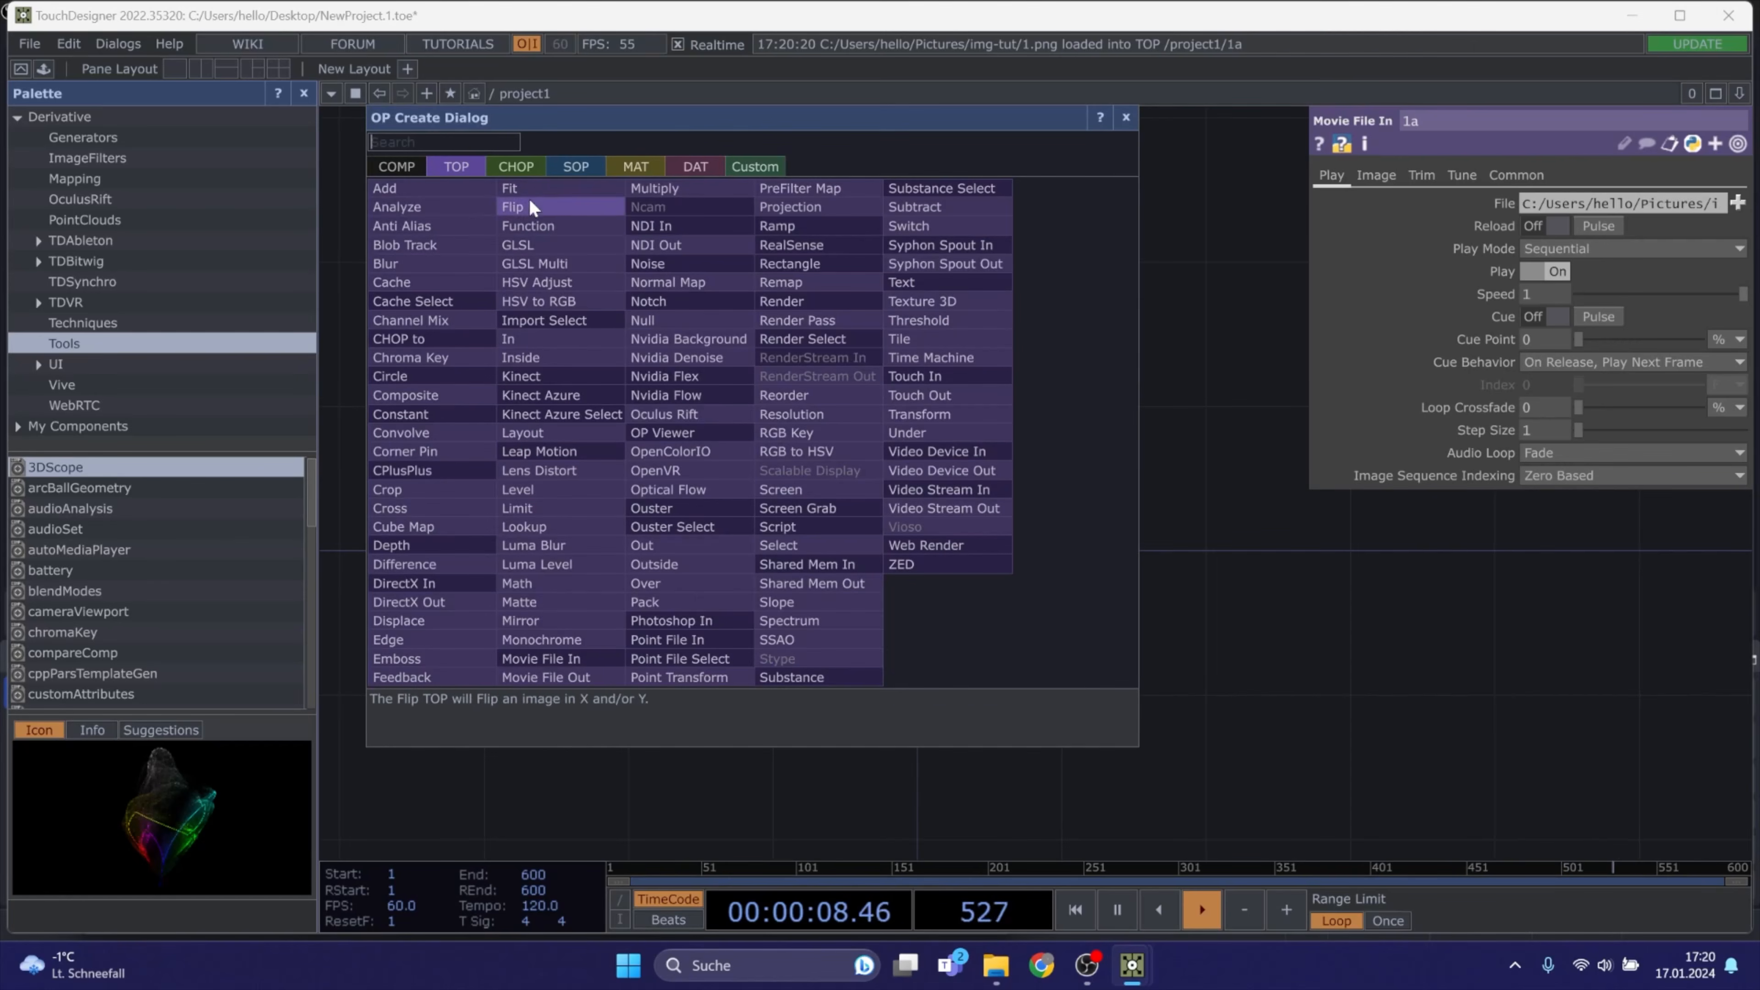
click(530, 195)
click(757, 406)
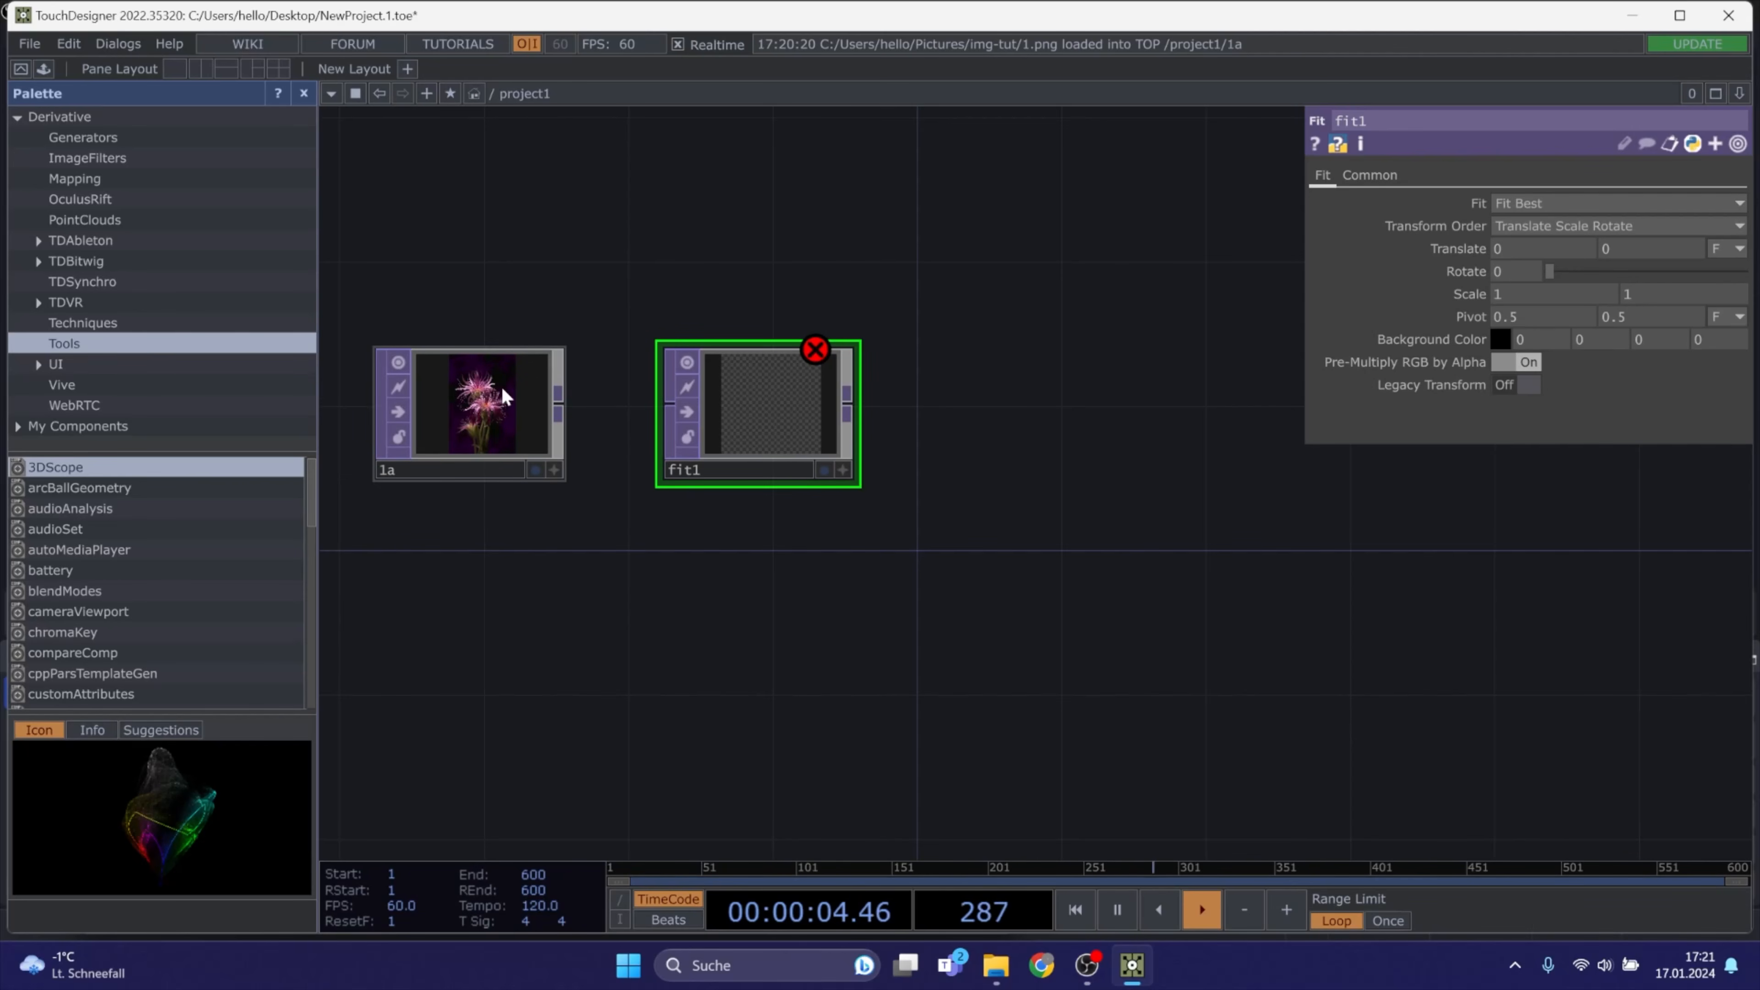
drag(562, 411, 670, 406)
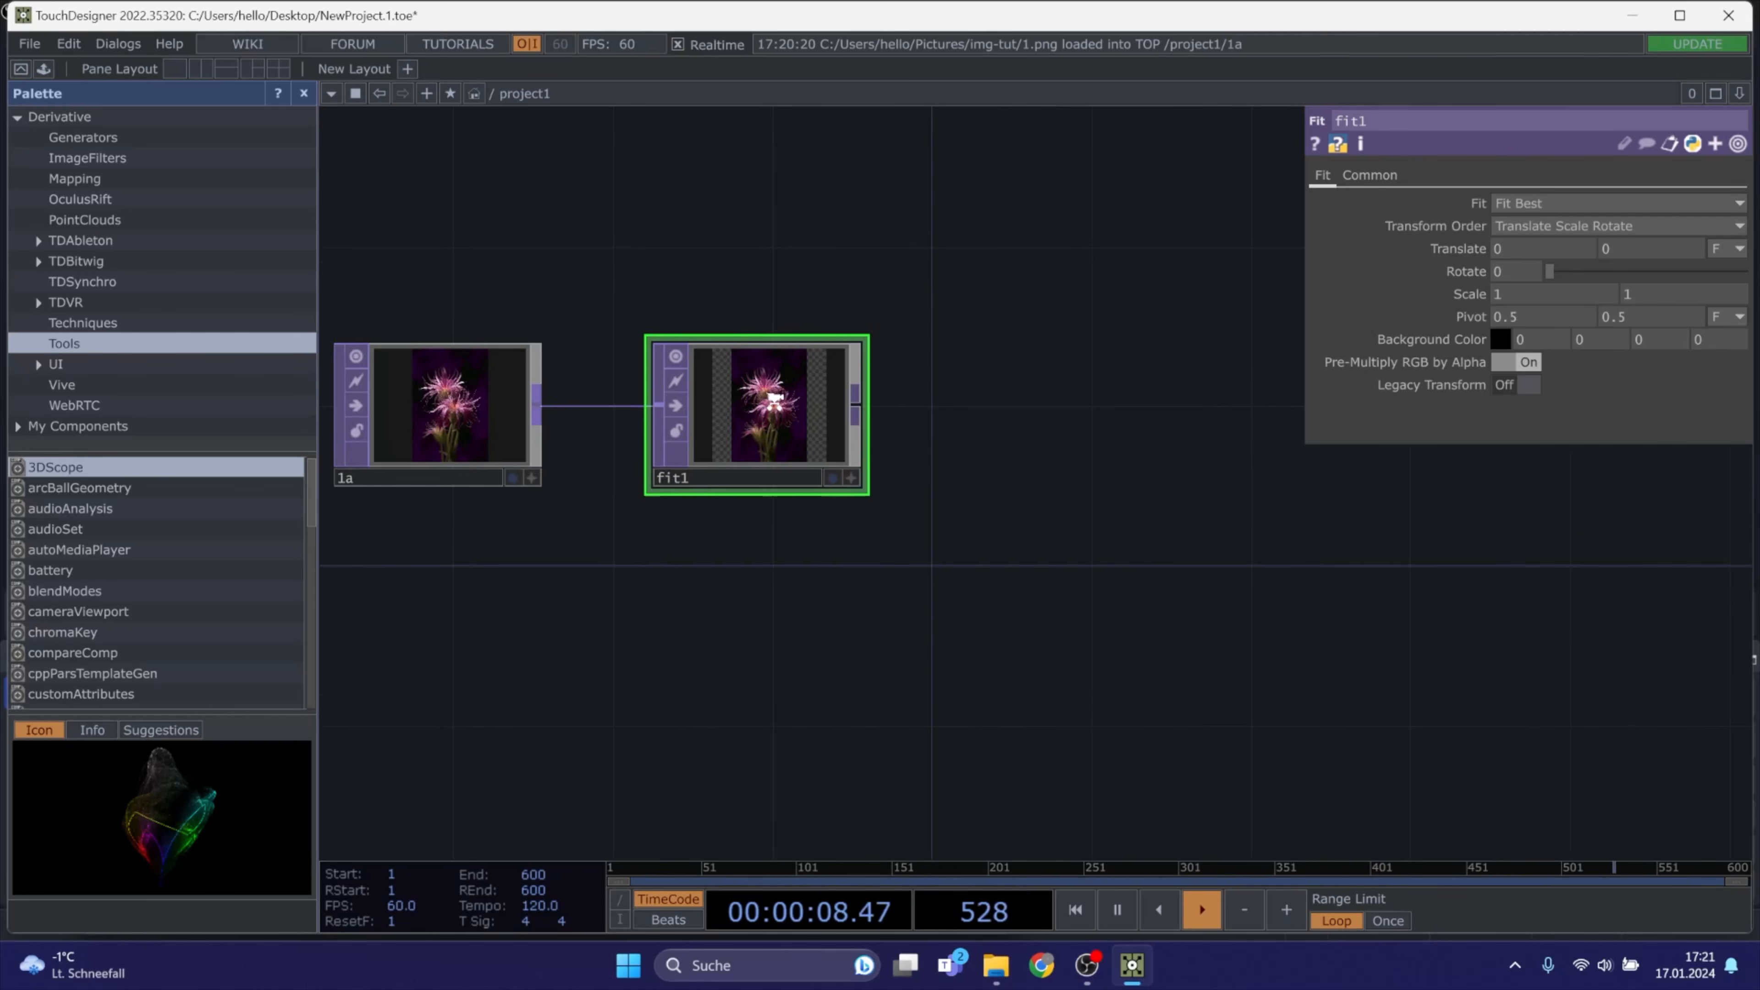
Set the Fit TOP's output resolution to the 2048 x 2048 preset
scroll(763, 398, up, 5)
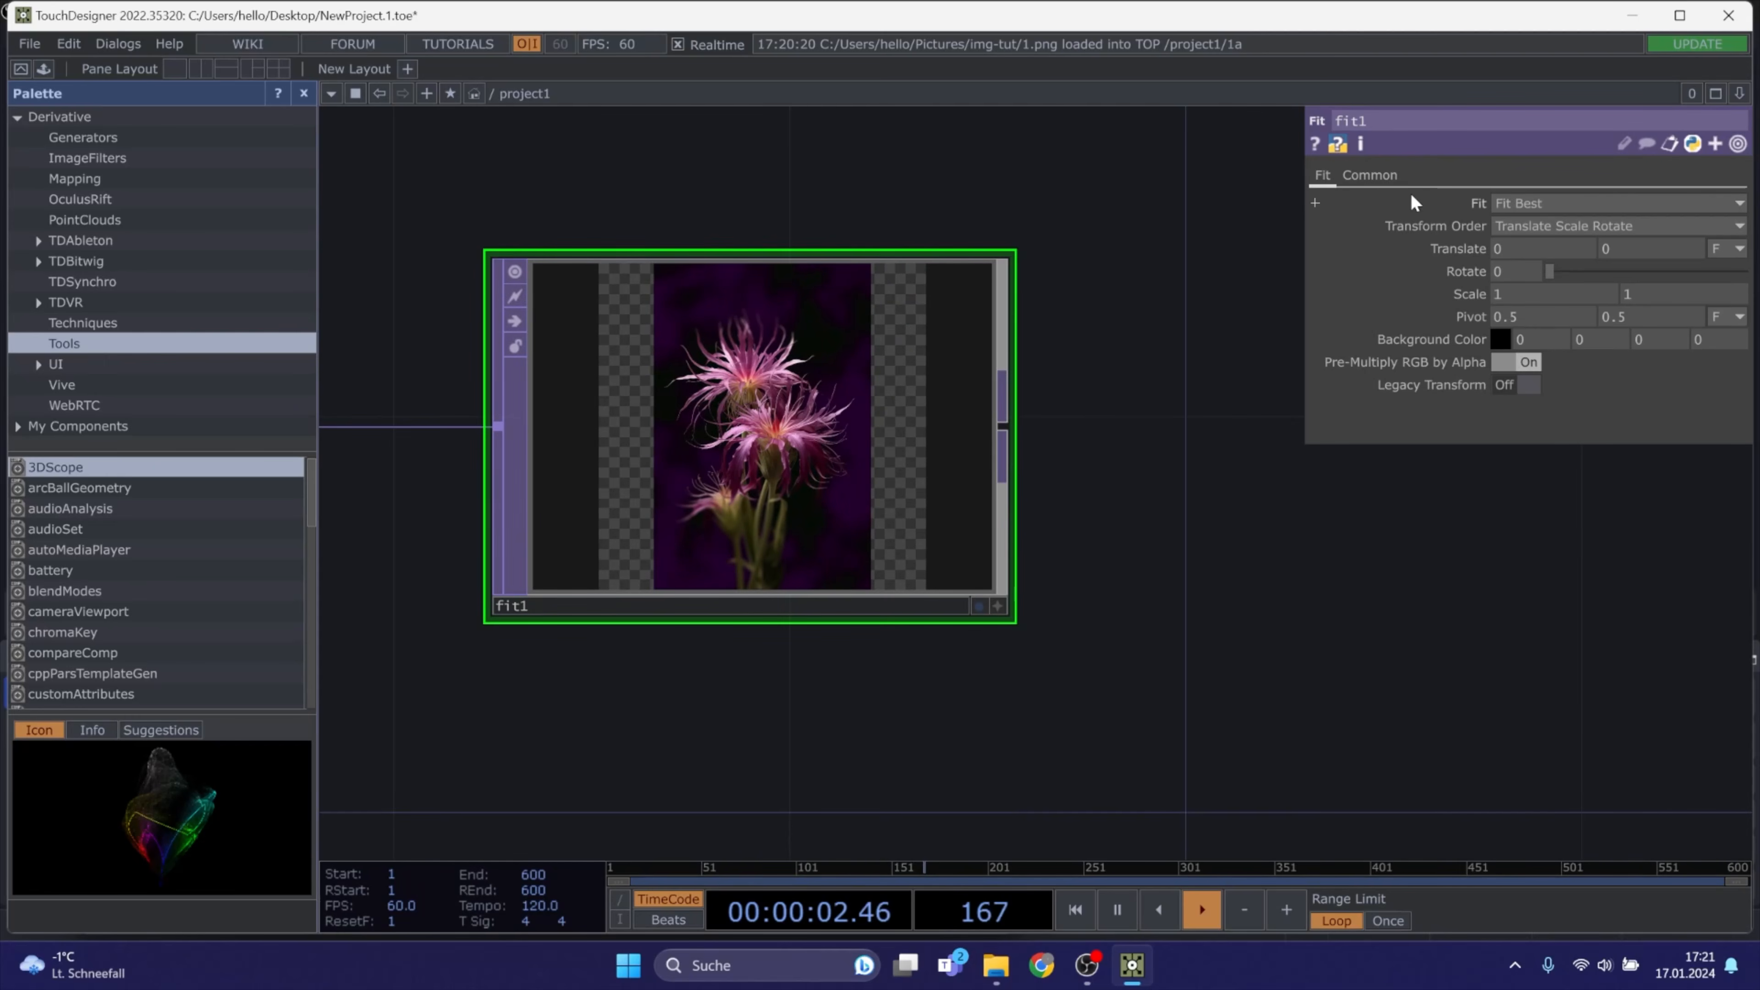
click(1371, 175)
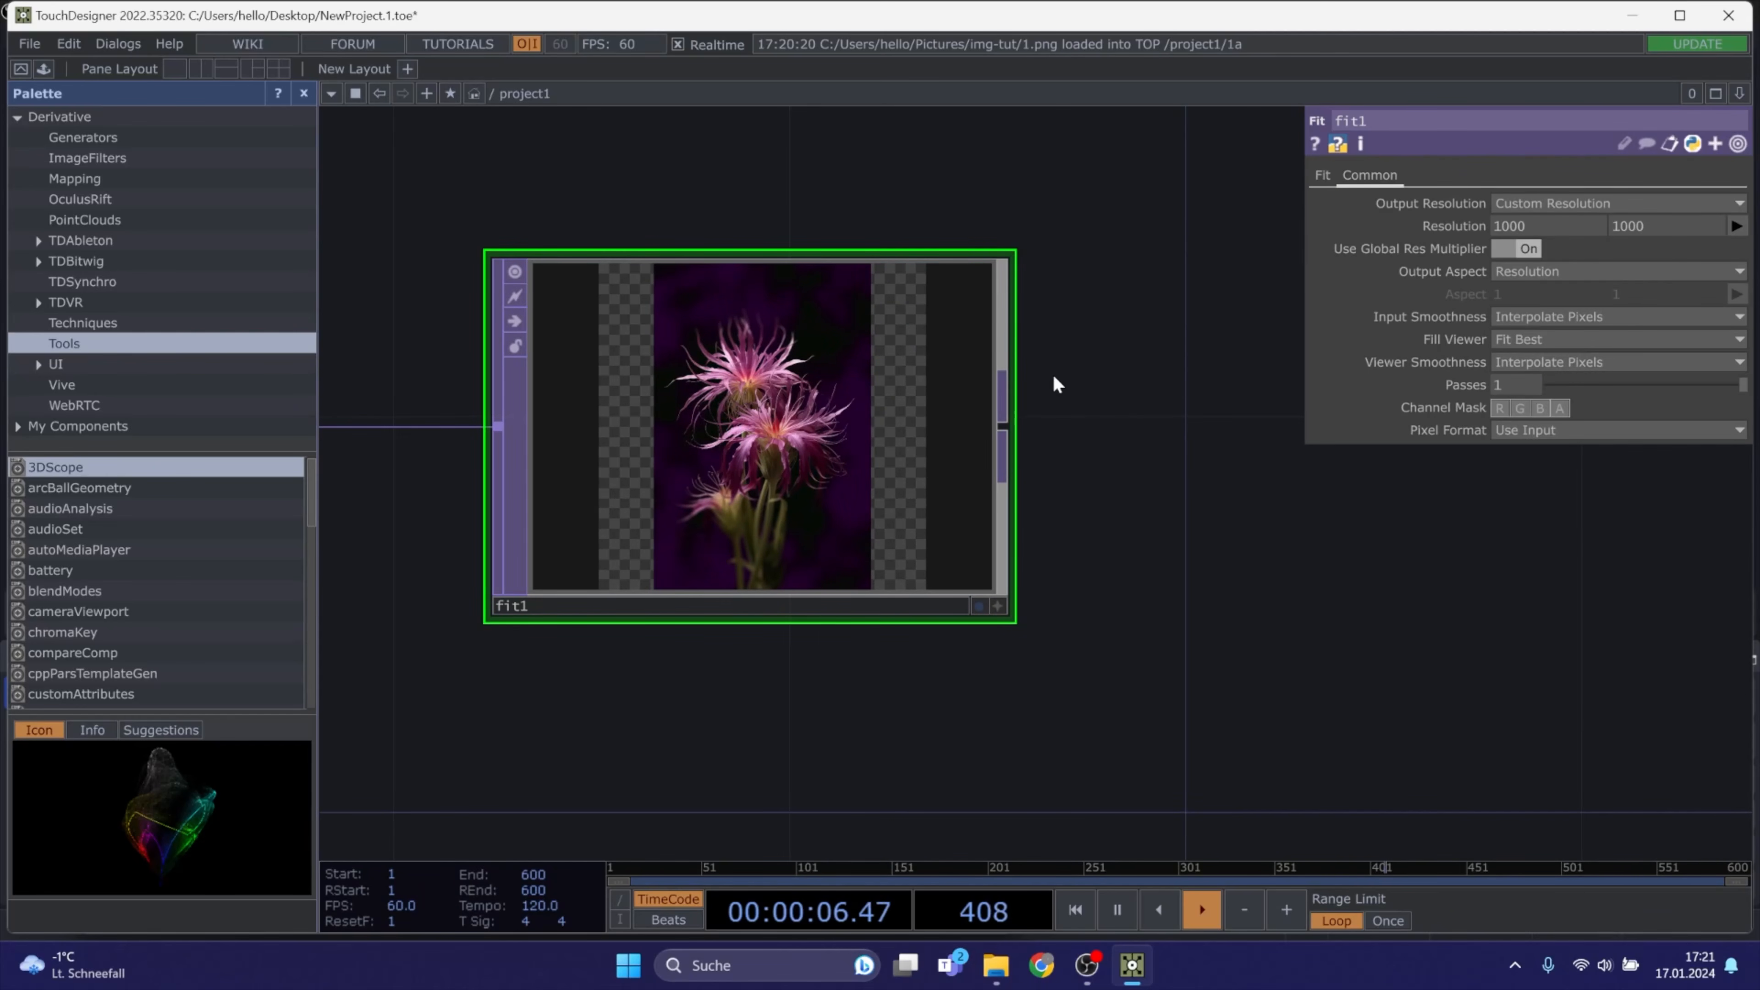
click(1736, 226)
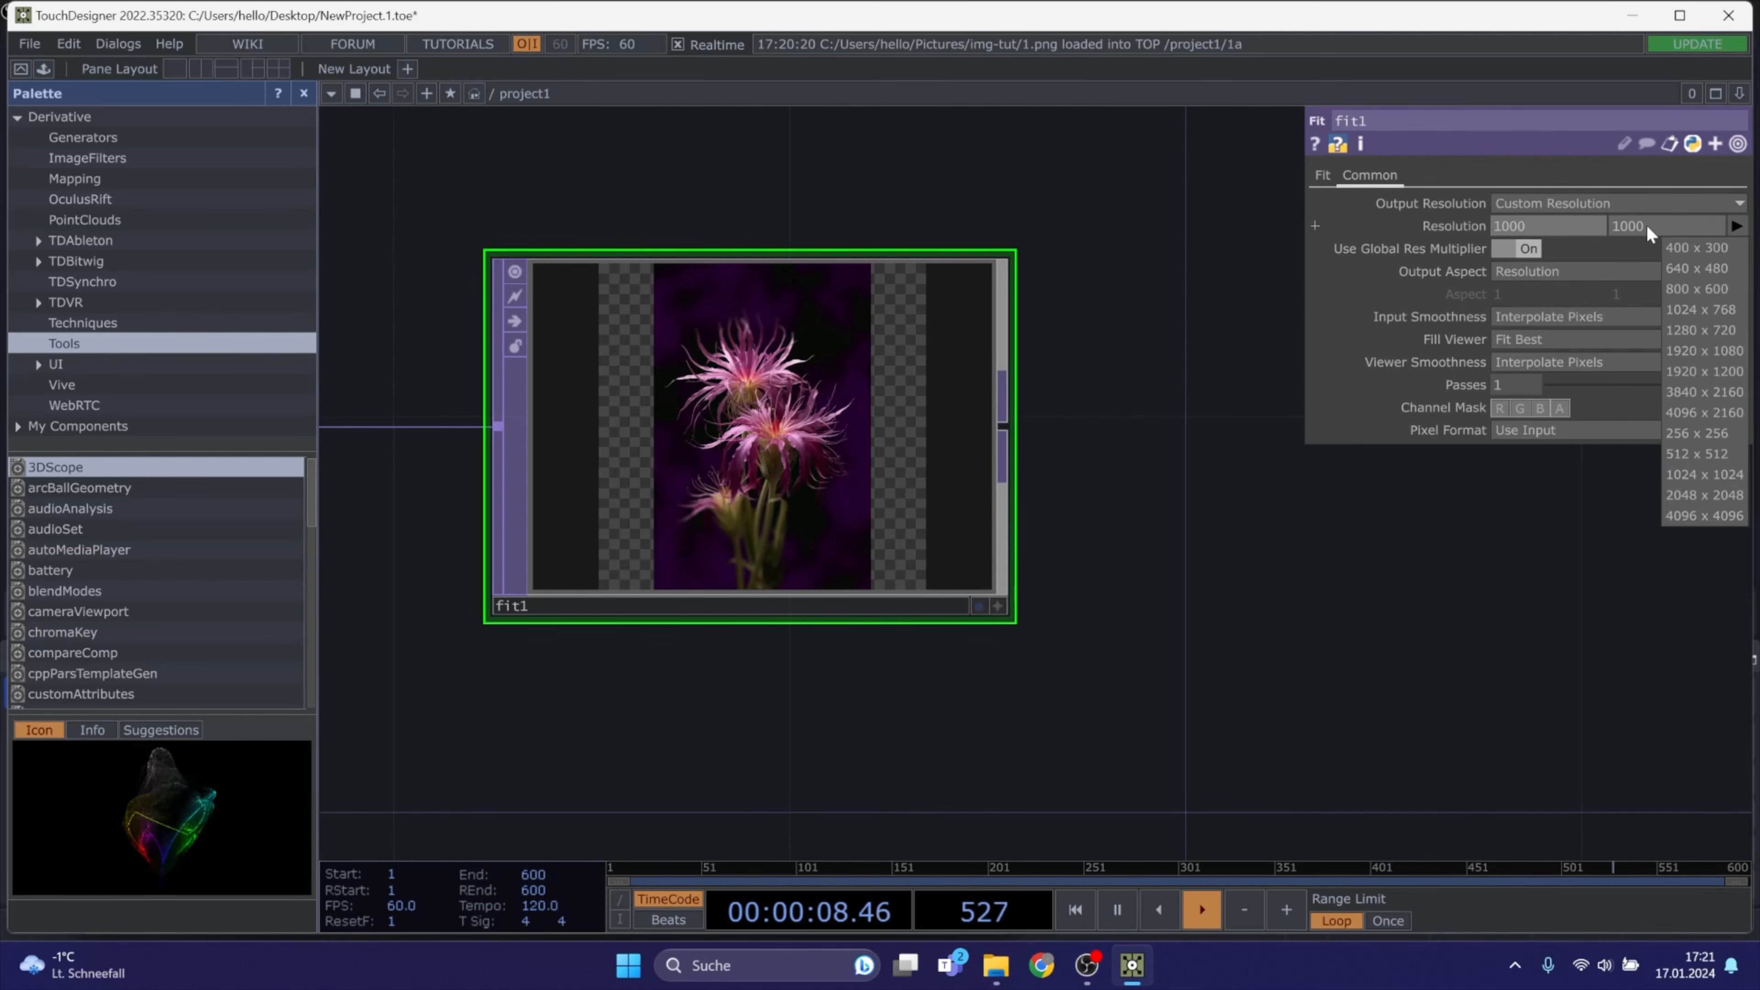
click(1681, 495)
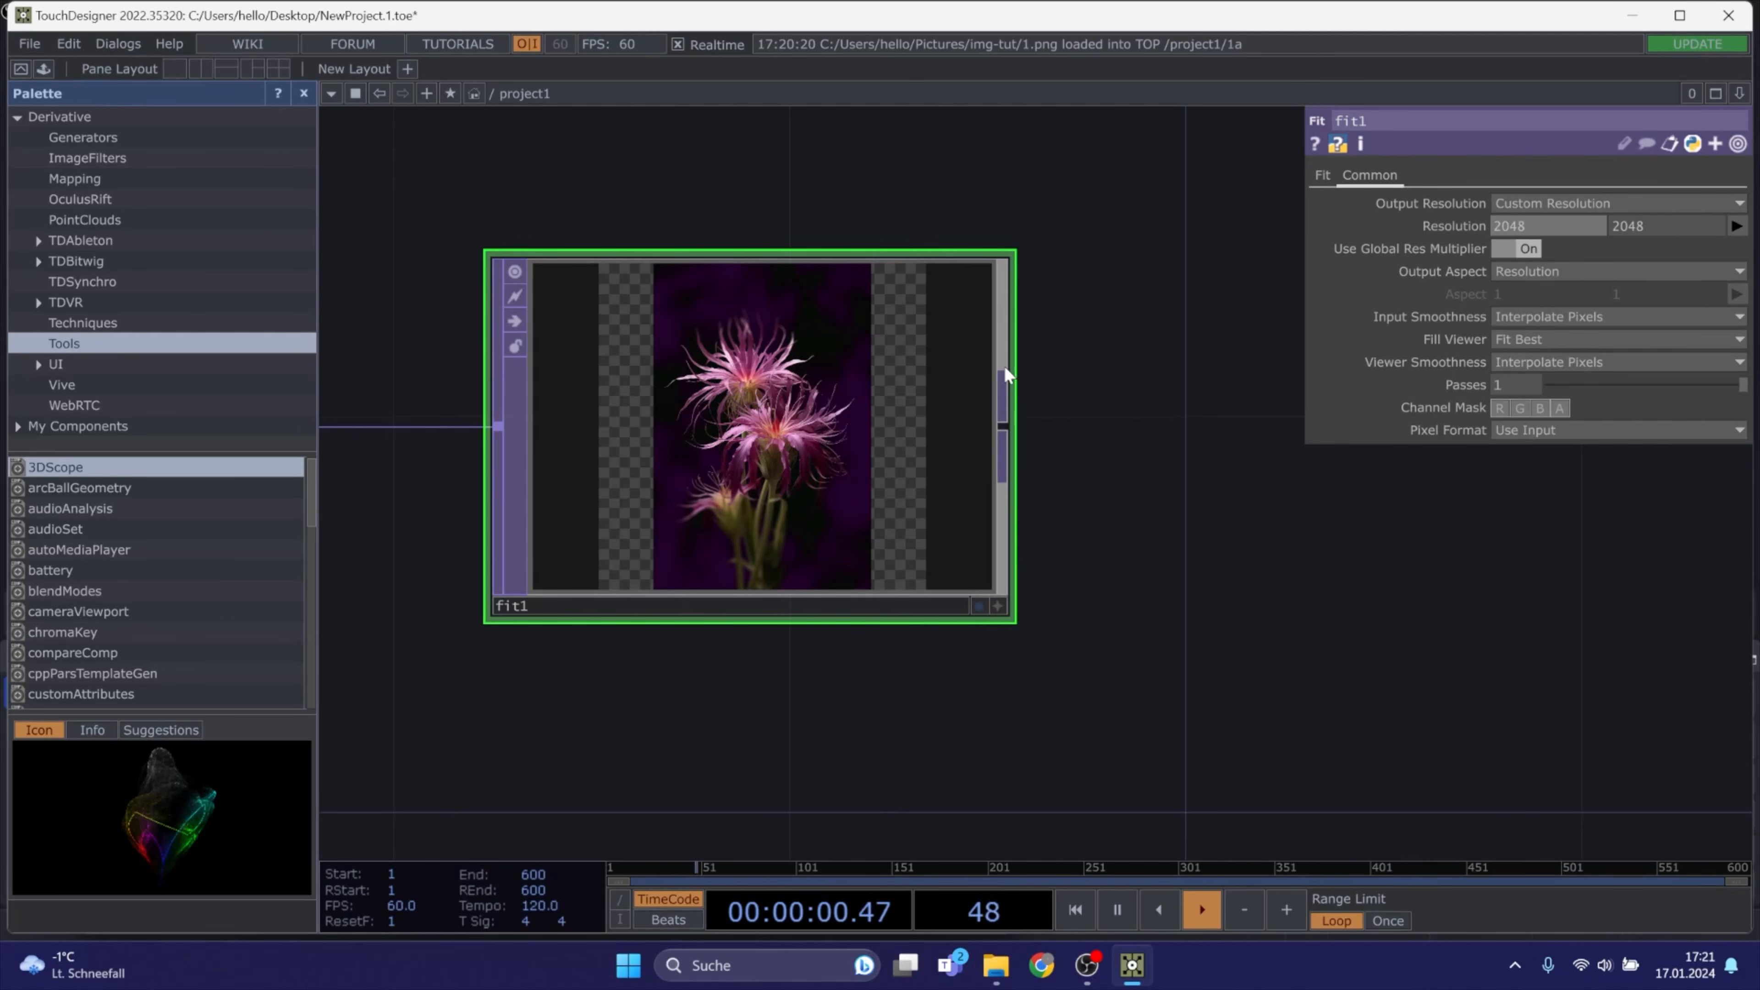
Set the Fit TOP's fit mode to Fit Outside so the flower image fills the whole frame
click(1322, 176)
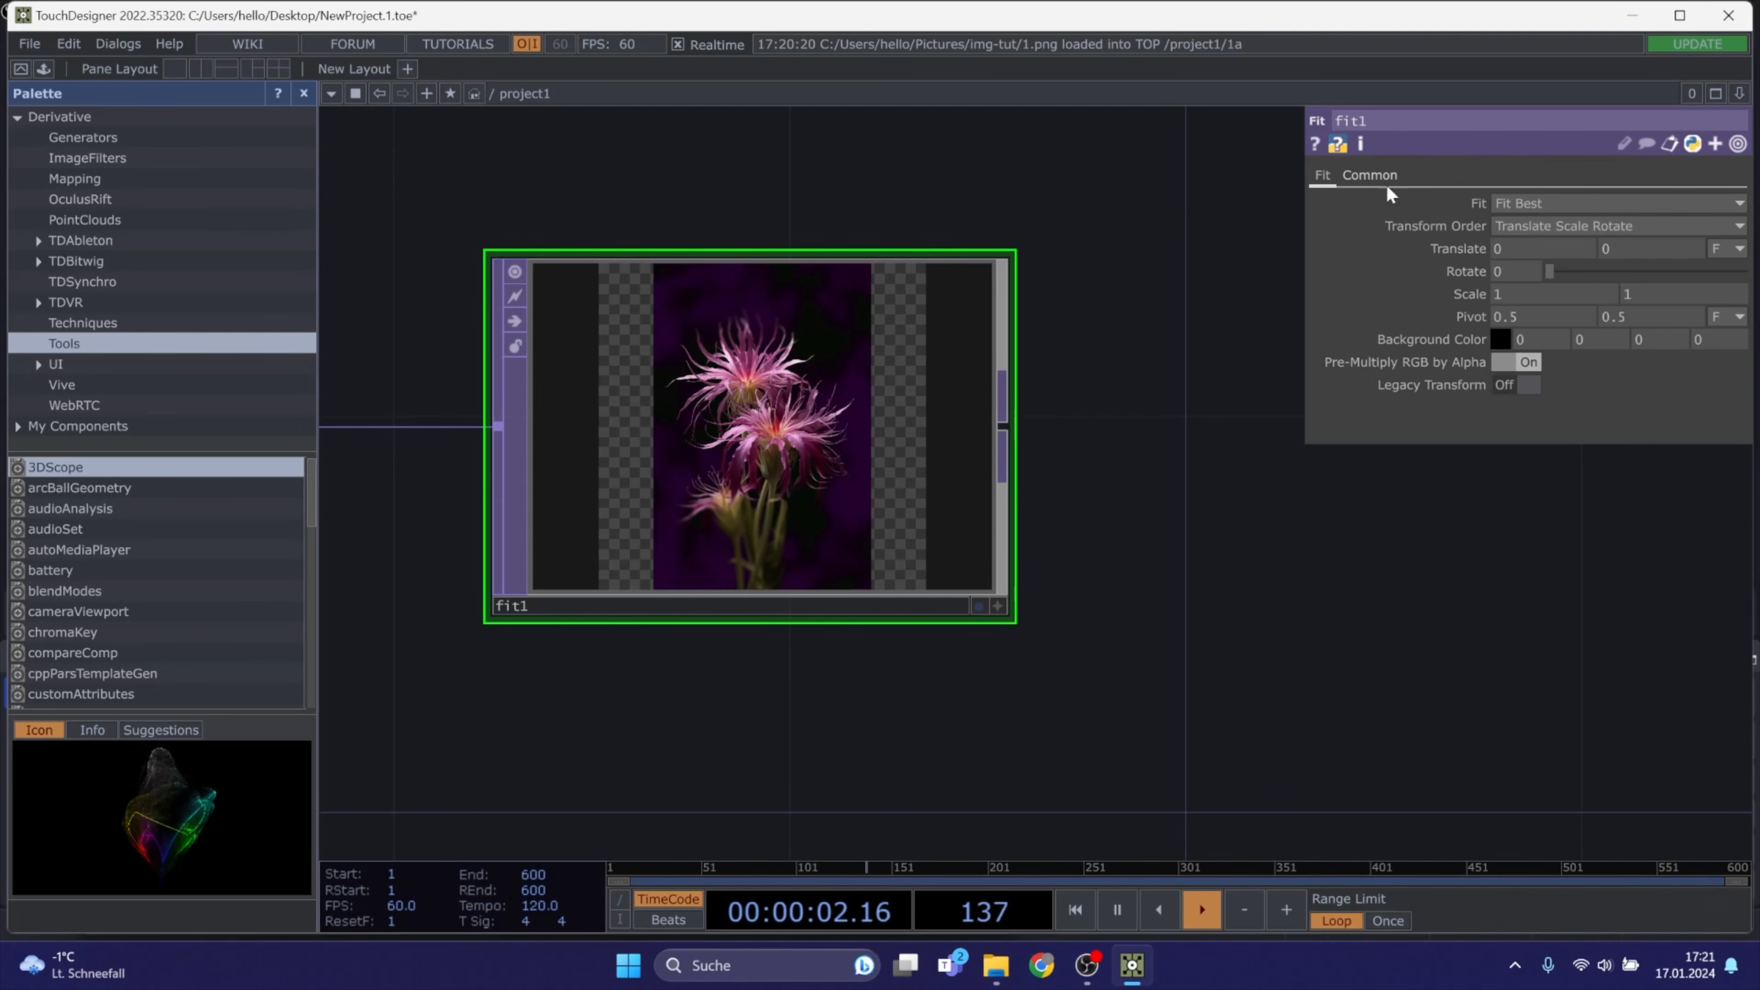
click(1518, 204)
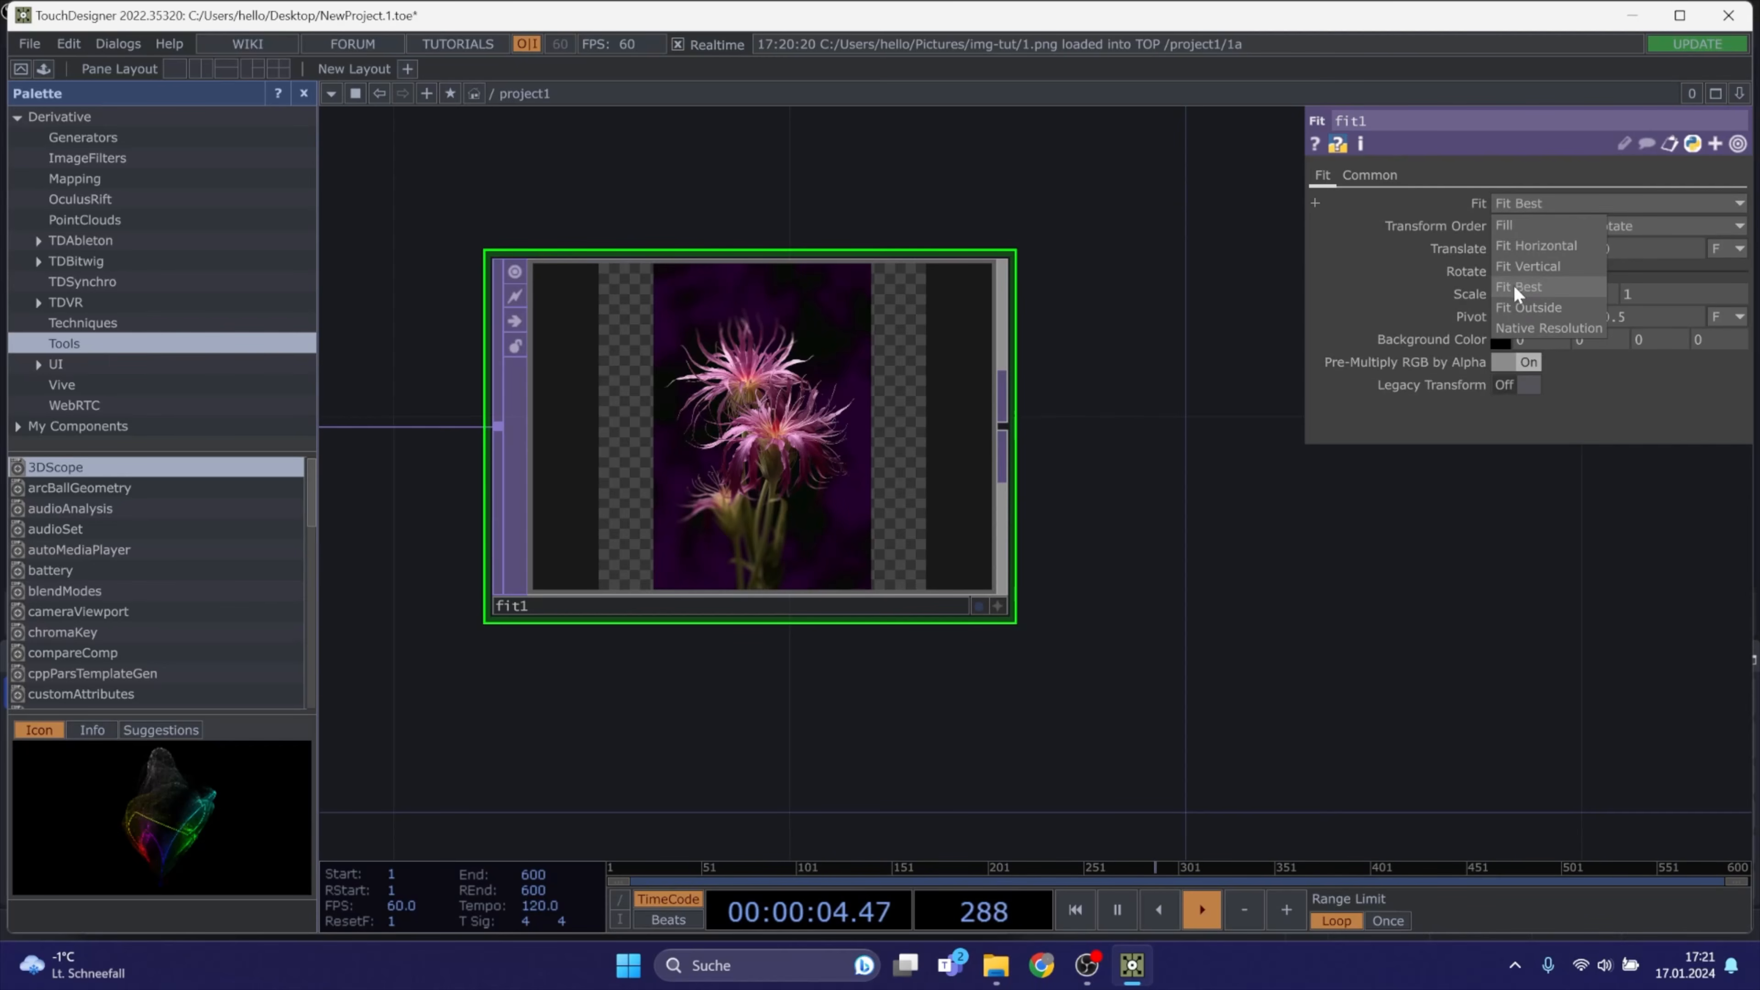
click(1525, 307)
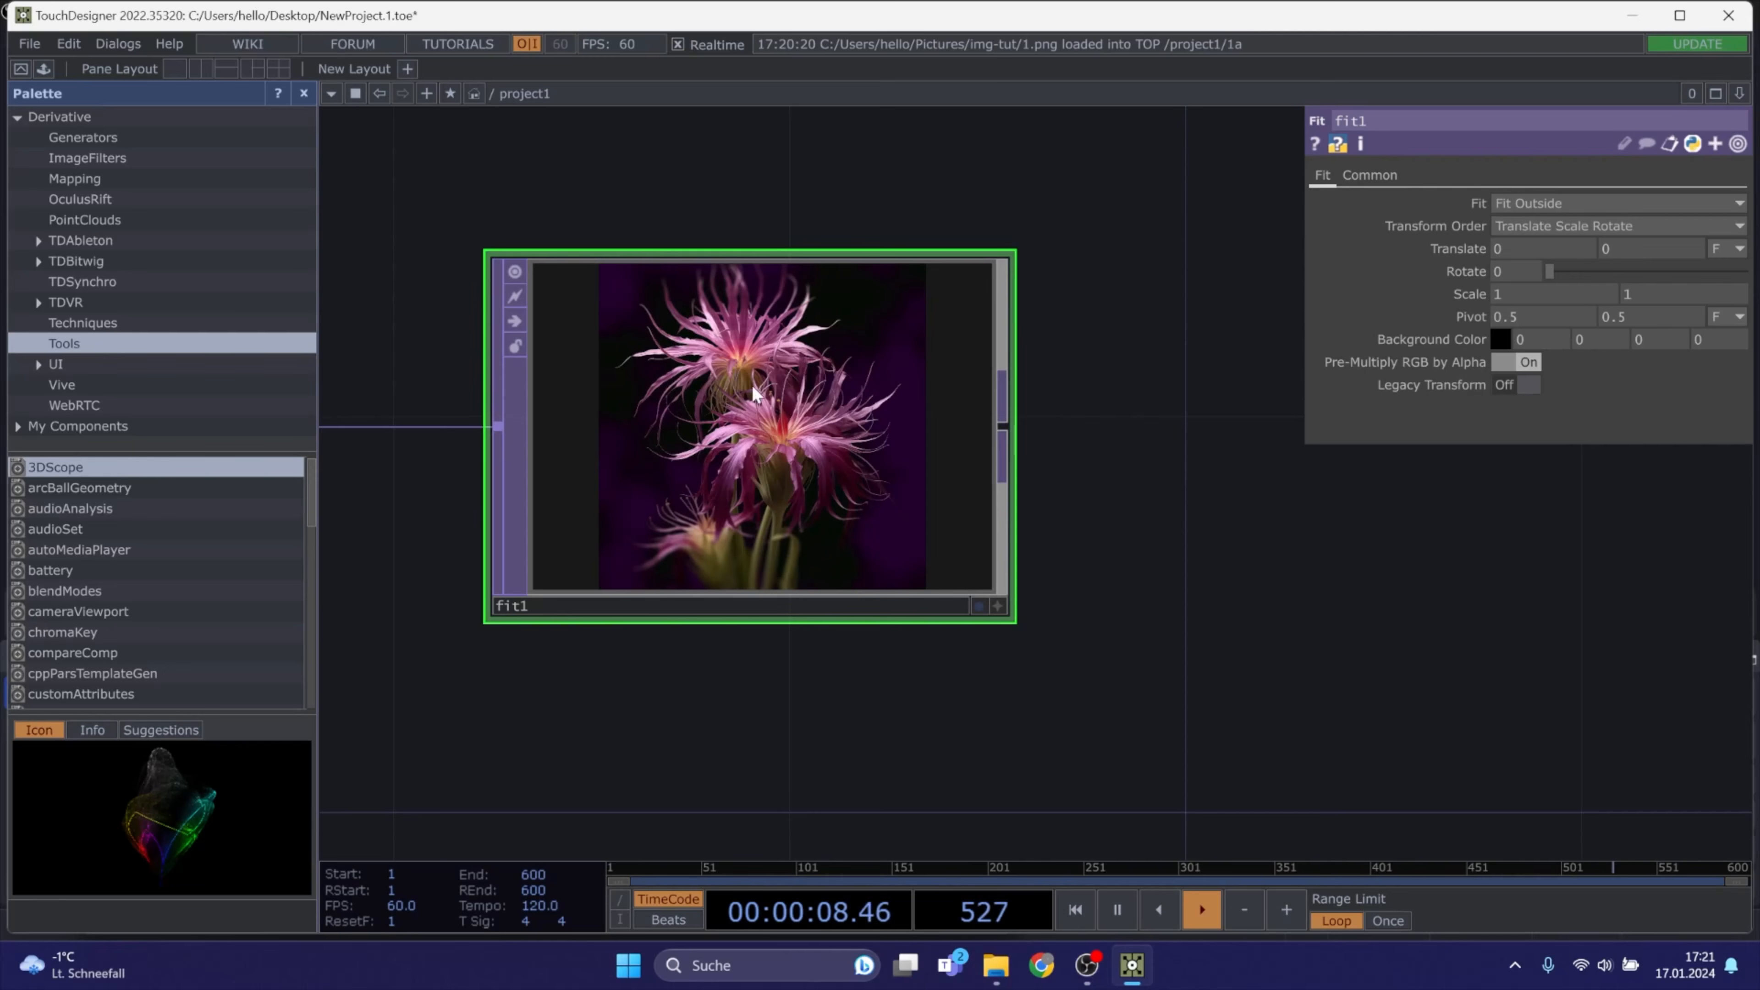
scroll(1165, 486, down, 4)
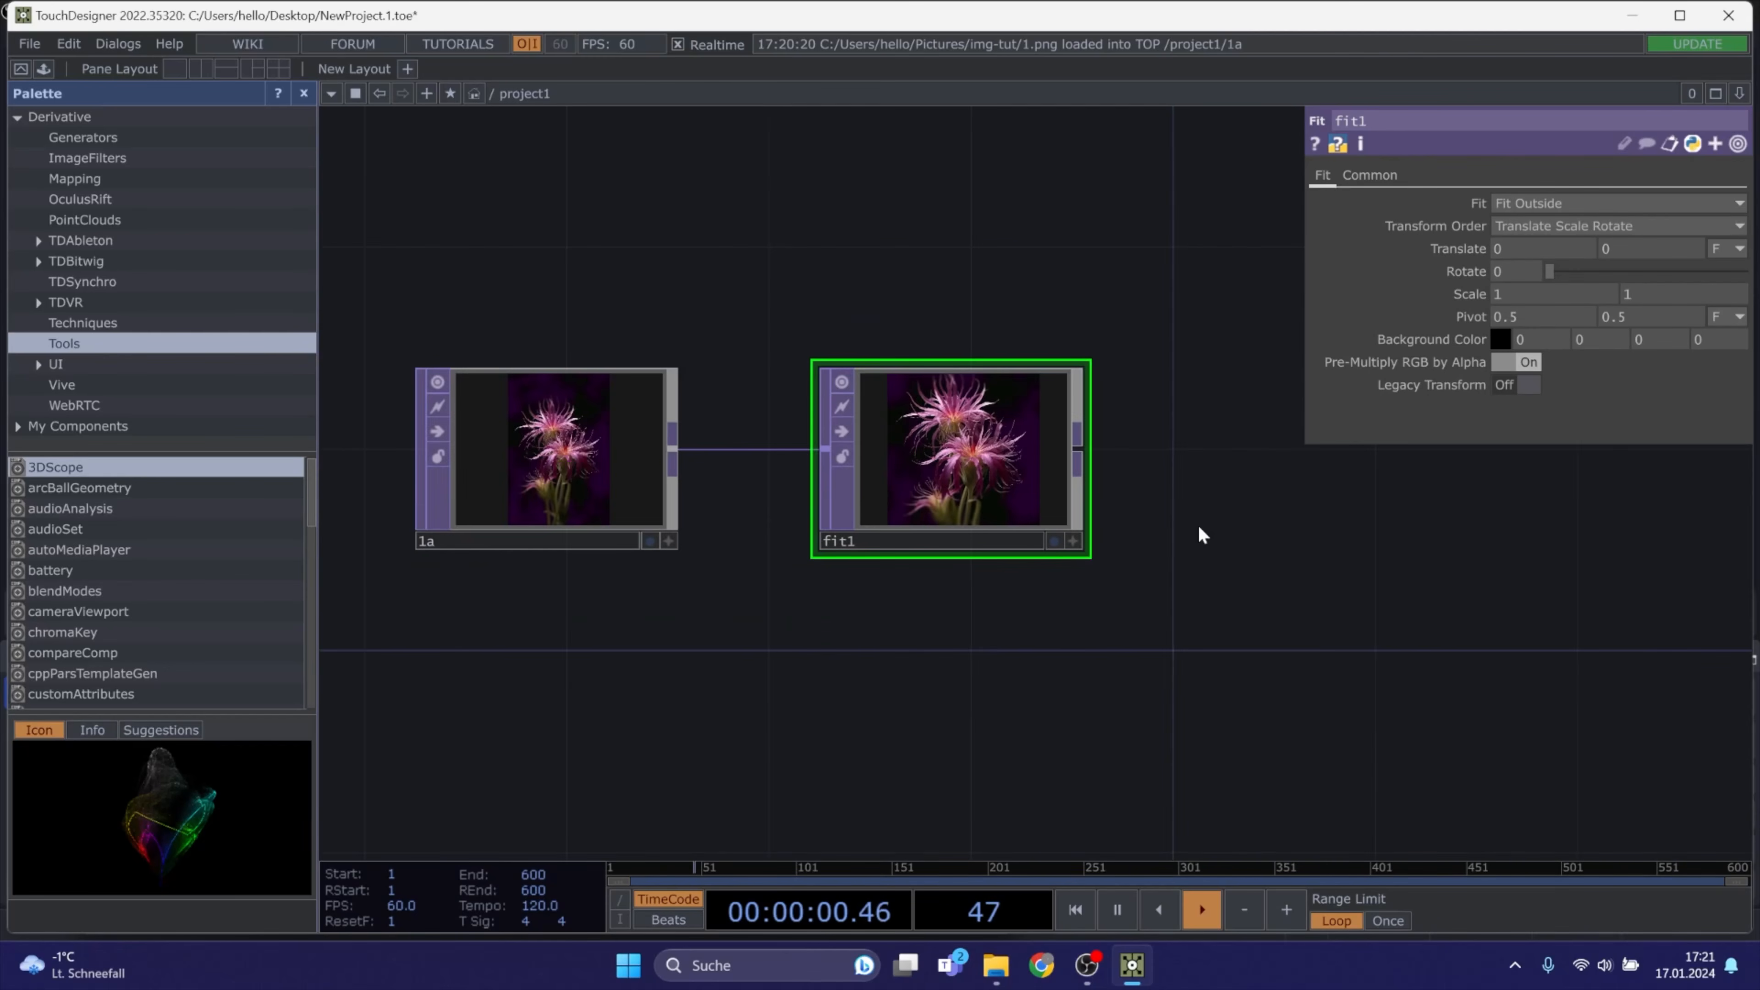
Add a Null TOP connected to the Fit TOP's output and place it further along the chain
drag(1237, 554, 729, 553)
scroll(1005, 573, down, 2)
click(602, 439)
click(958, 459)
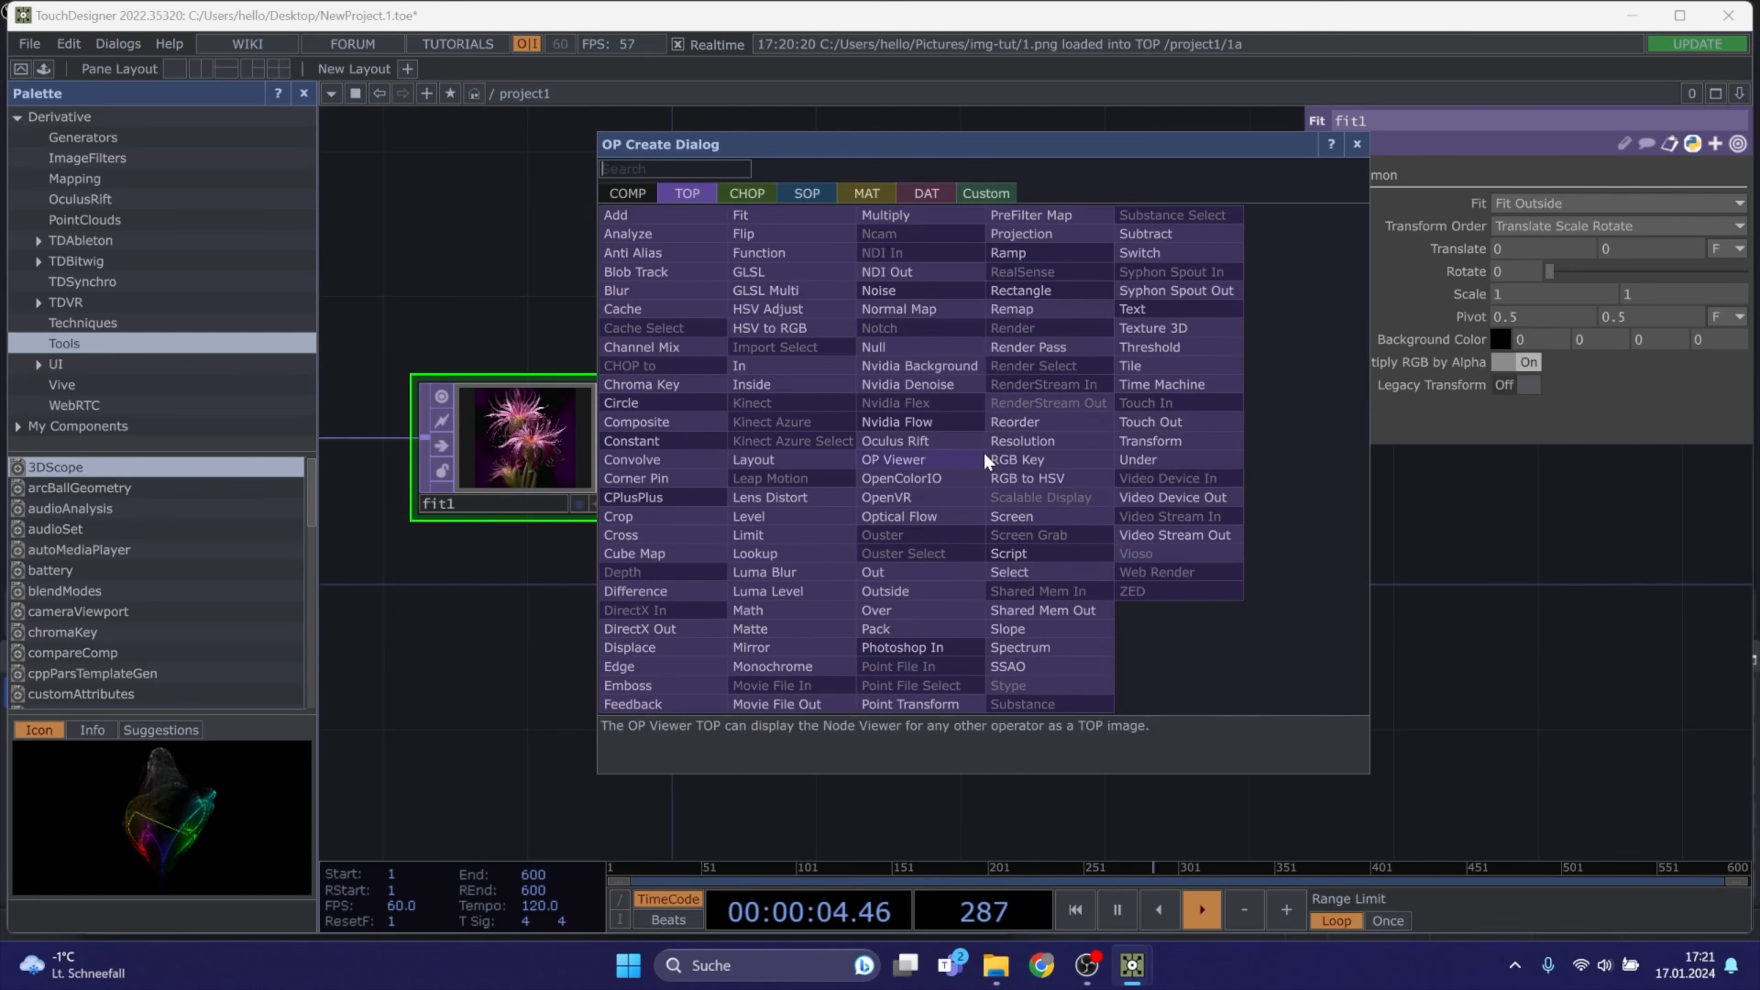
click(900, 351)
click(1156, 439)
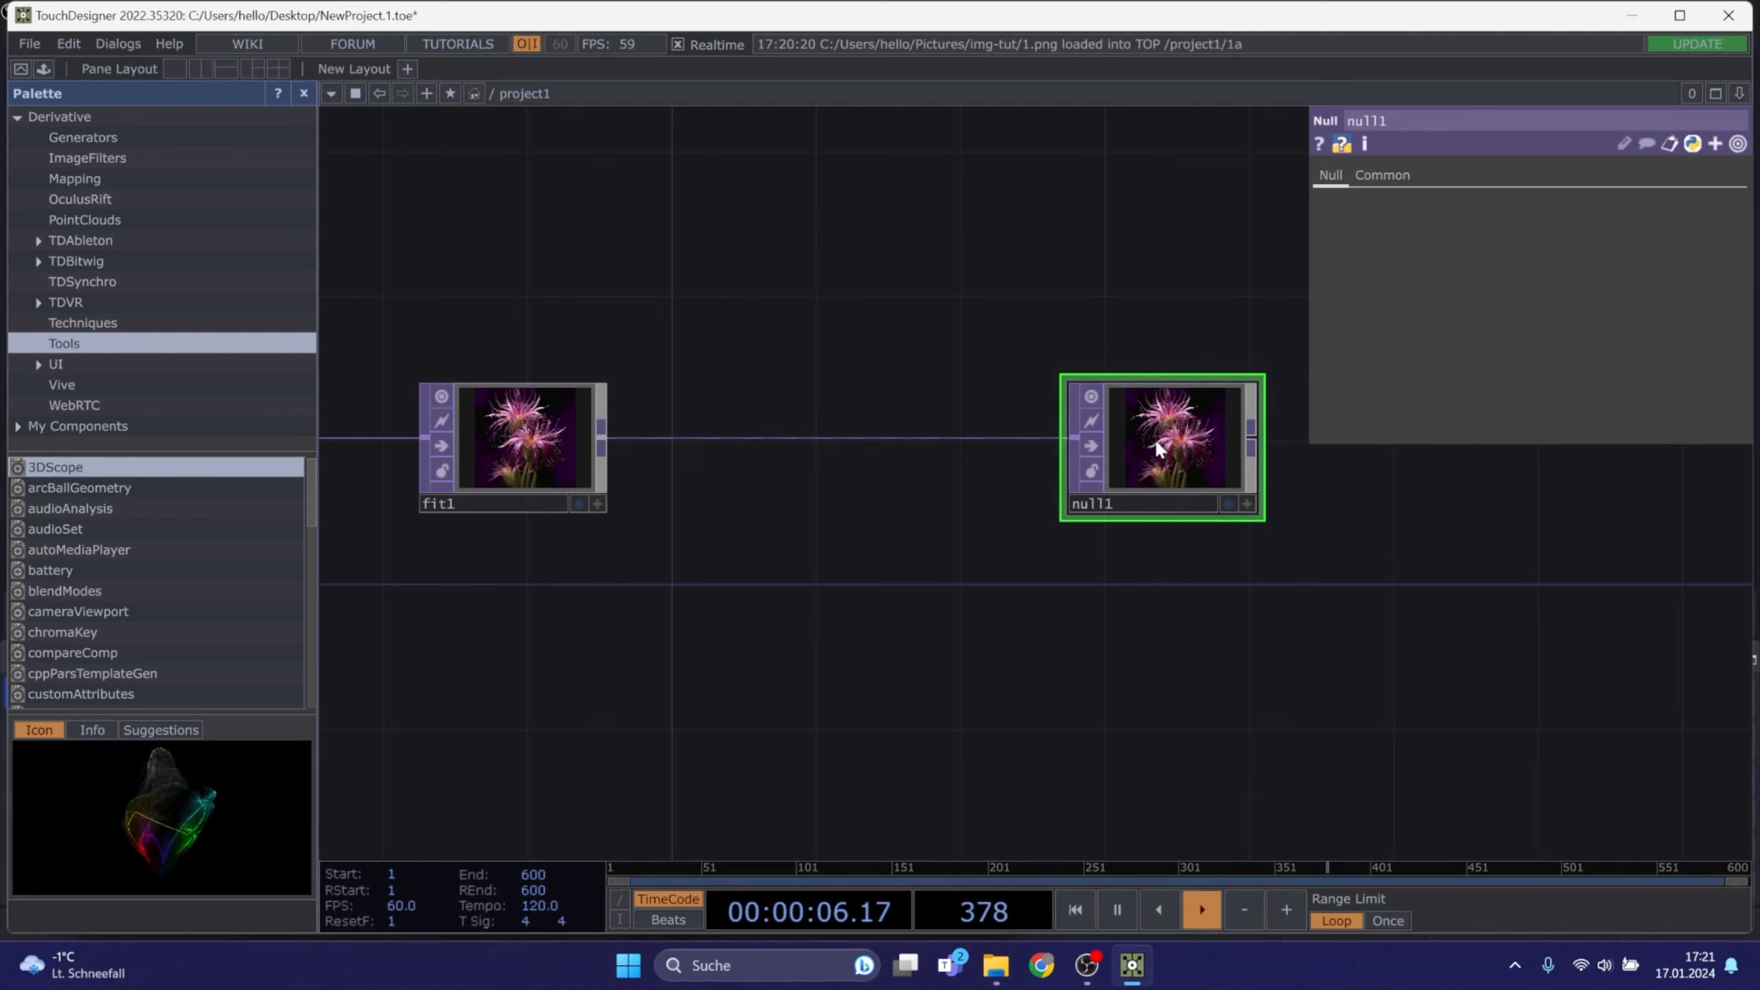
Turn on the Null TOP's display flag so its image shows as the network background, toggling it off and on again
click(1228, 504)
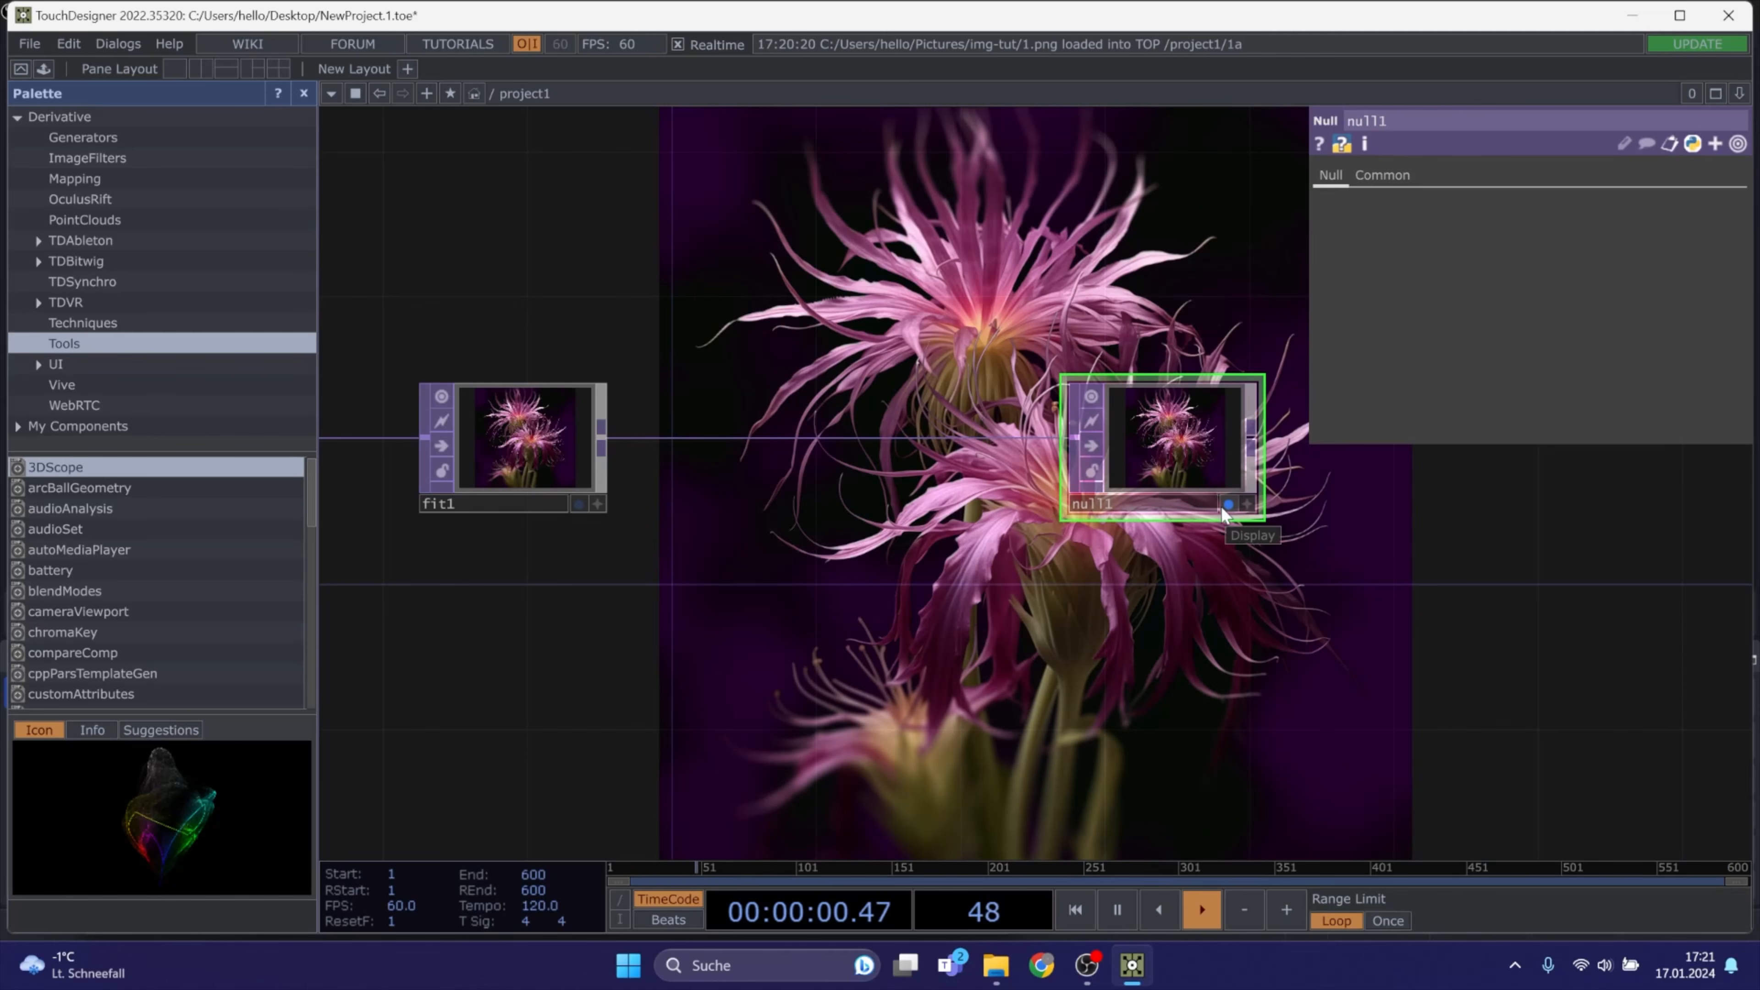
drag(1187, 524, 947, 509)
click(989, 488)
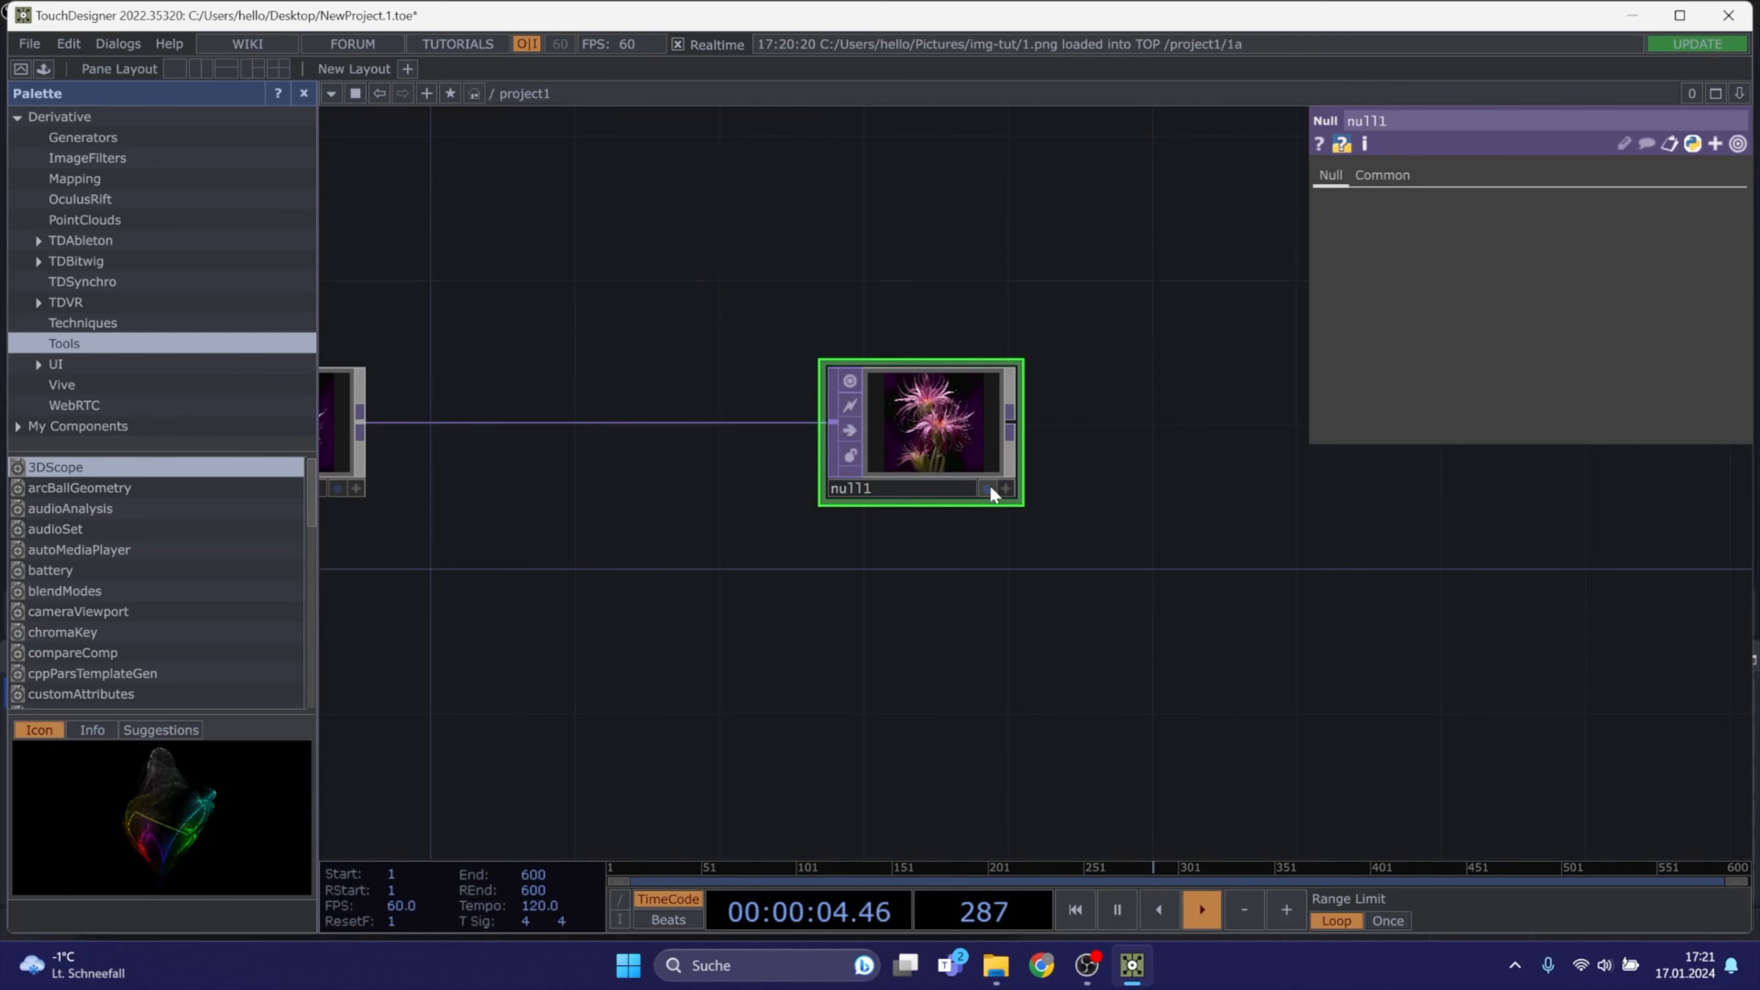
click(989, 488)
drag(1061, 544, 1171, 563)
scroll(1101, 600, down, 2)
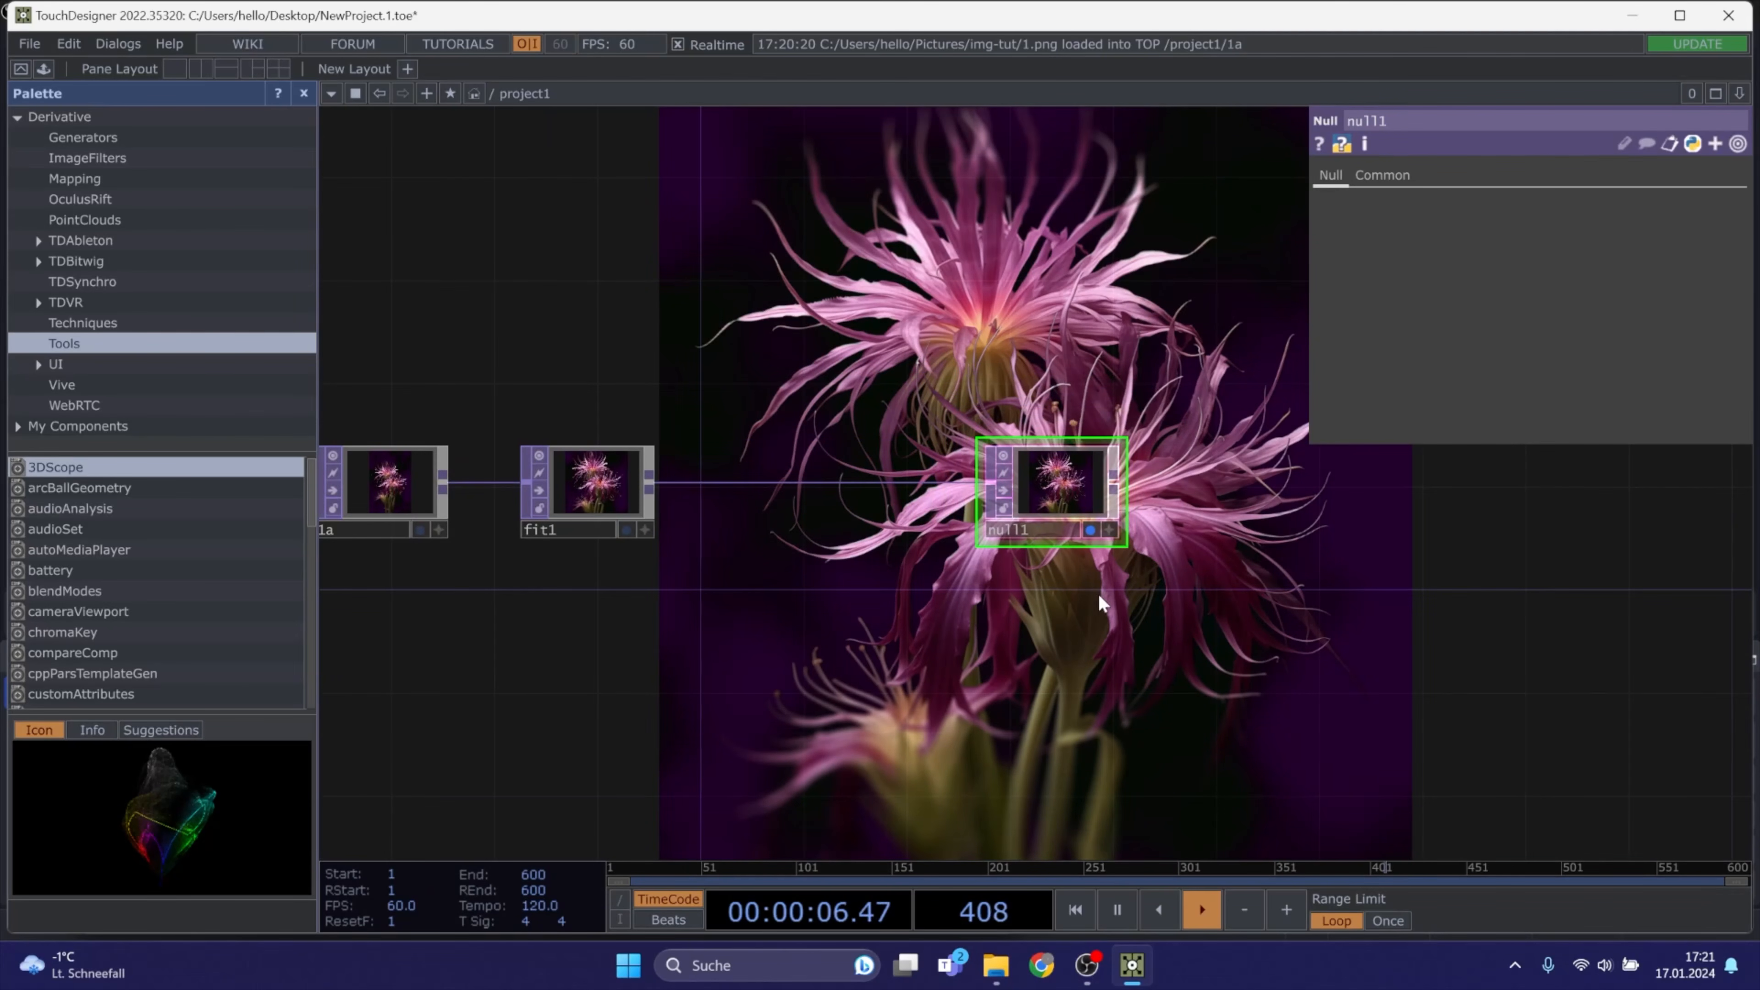
Move the Null TOP further away from the Fit TOP and shift the Fit TOP slightly closer to the flower image node
drag(1016, 582, 968, 618)
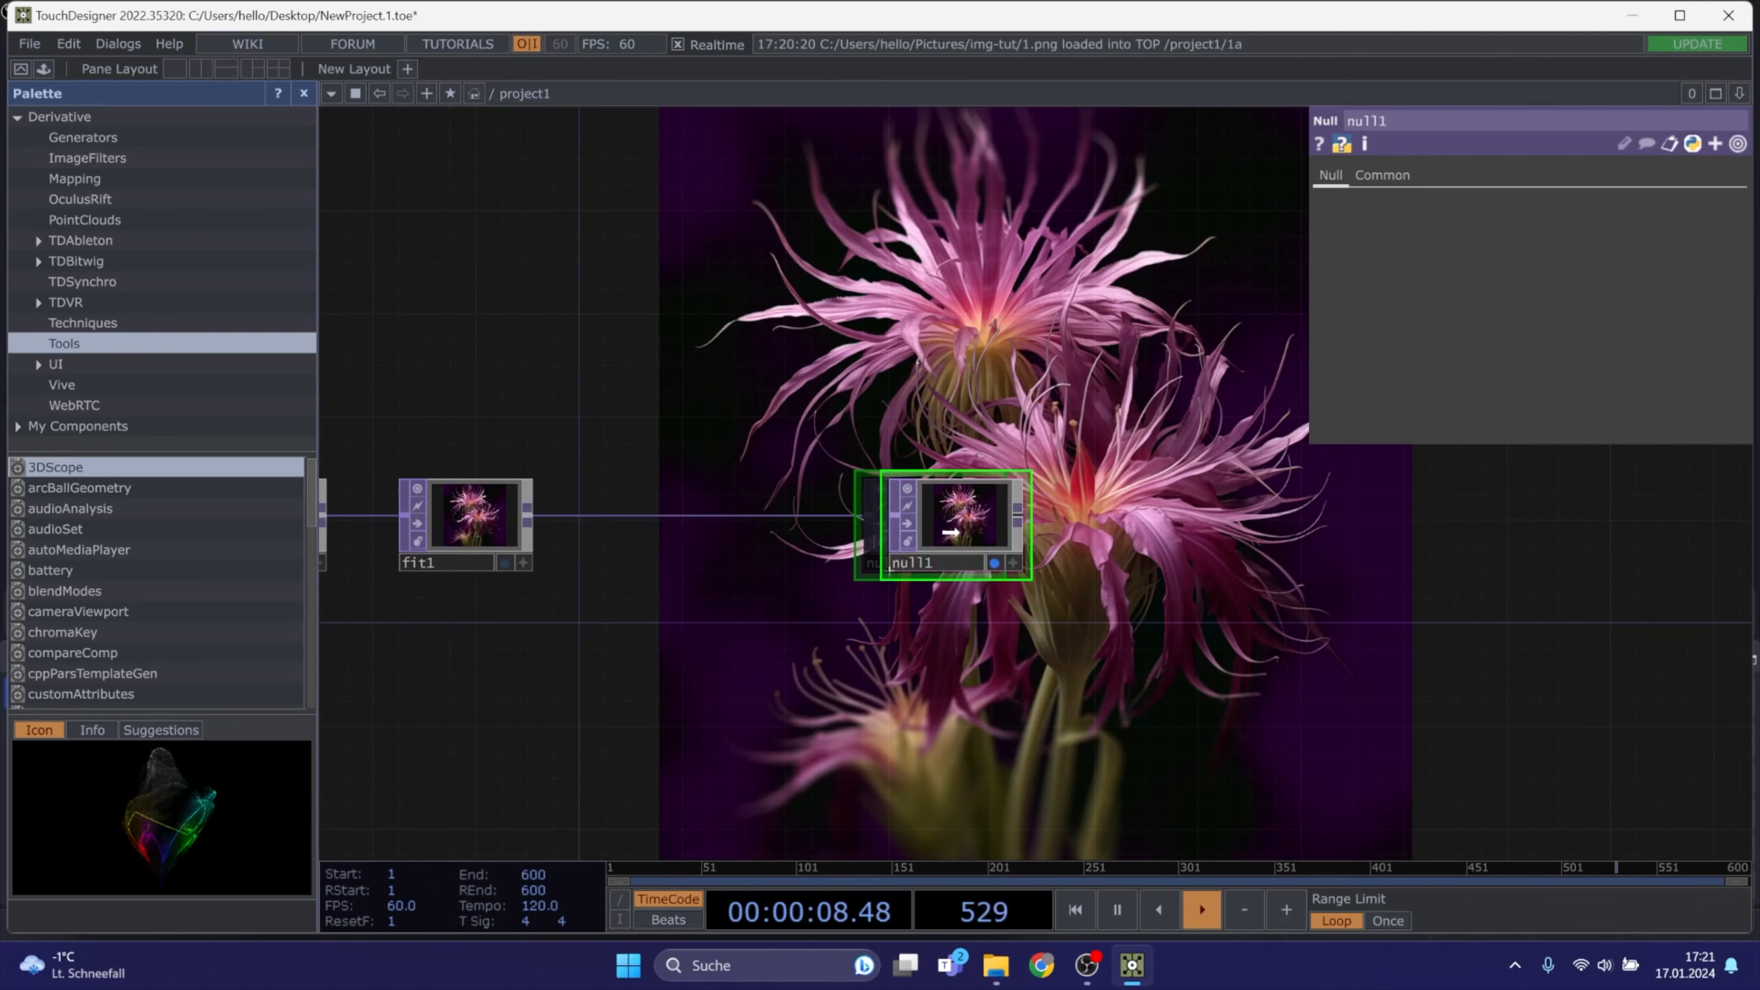
drag(929, 520, 1238, 519)
drag(899, 322, 976, 253)
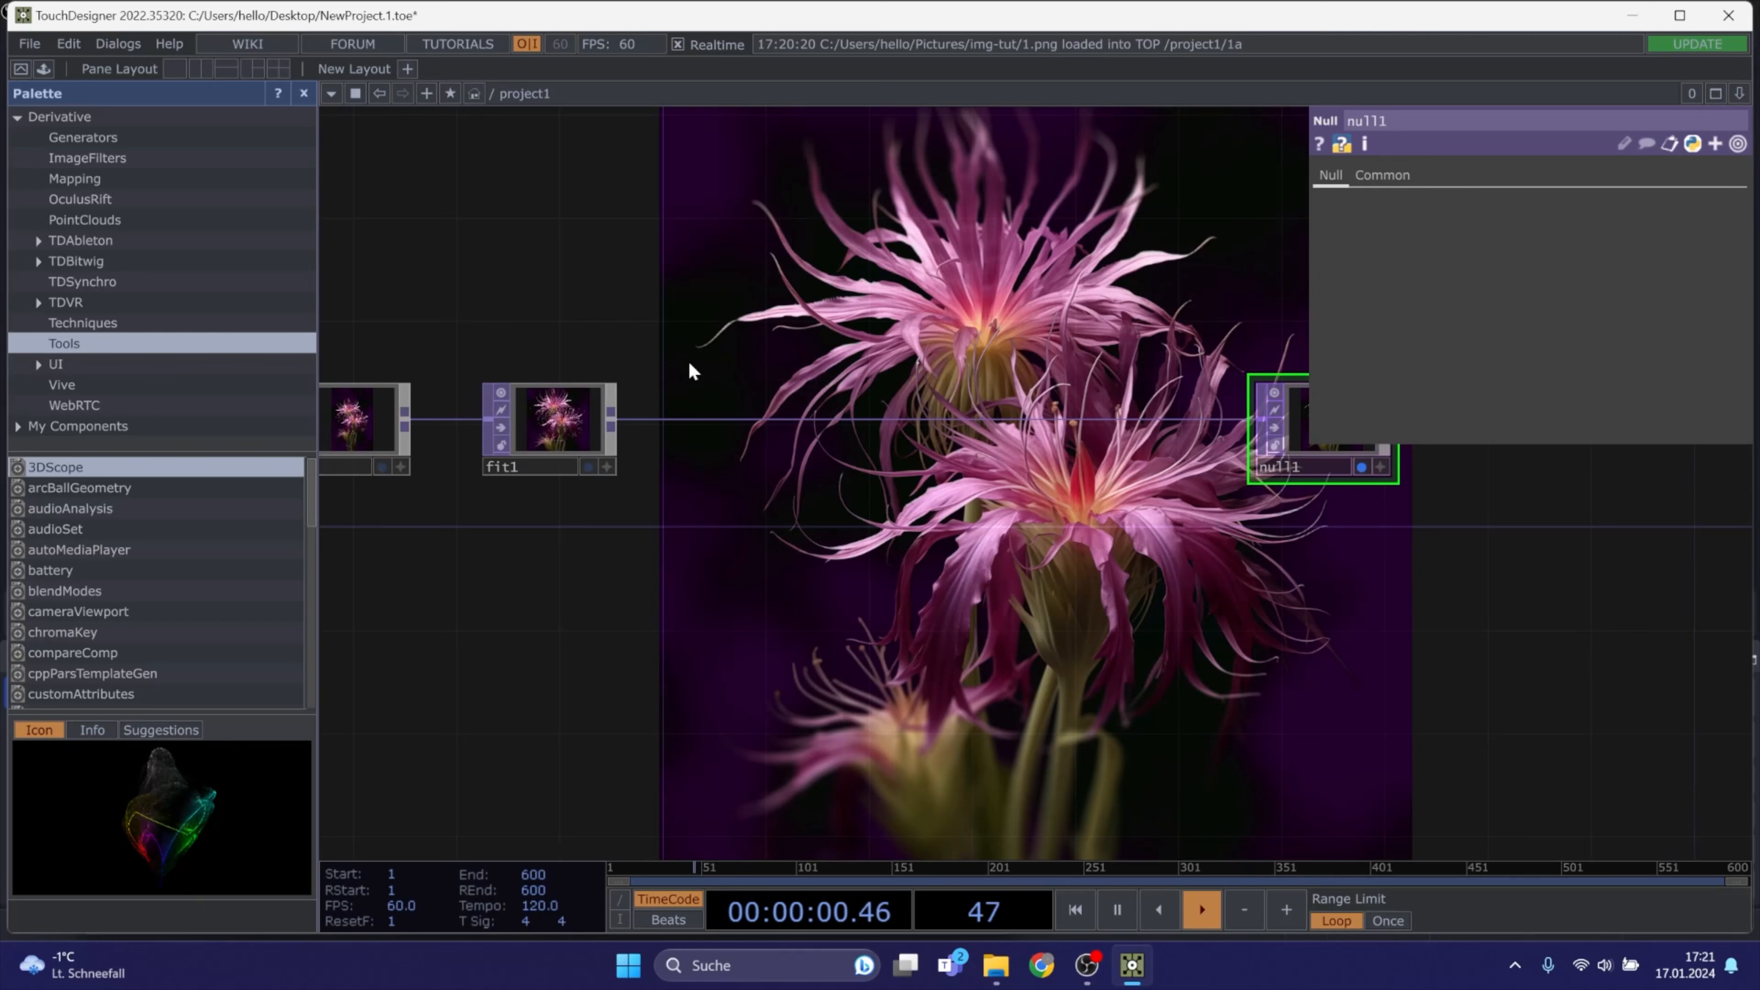
drag(572, 408, 545, 408)
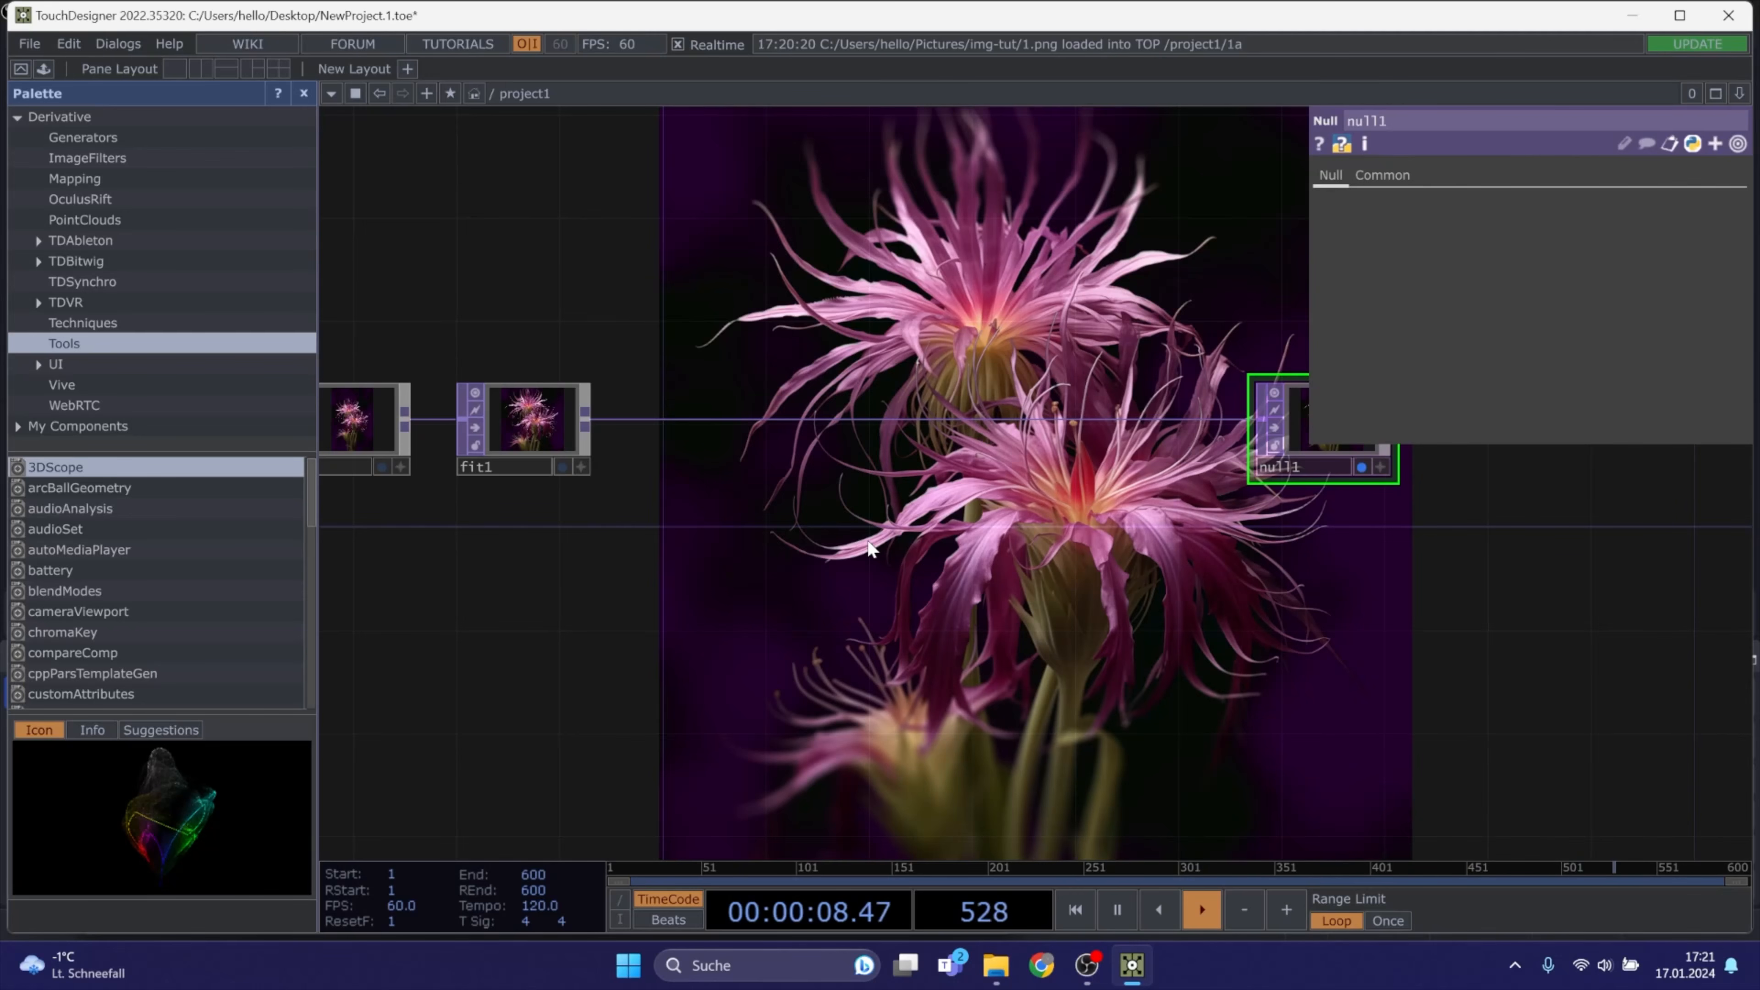
Add a Noise TOP below the main chain and connect the Fit TOP's output to its input
drag(812, 541, 837, 454)
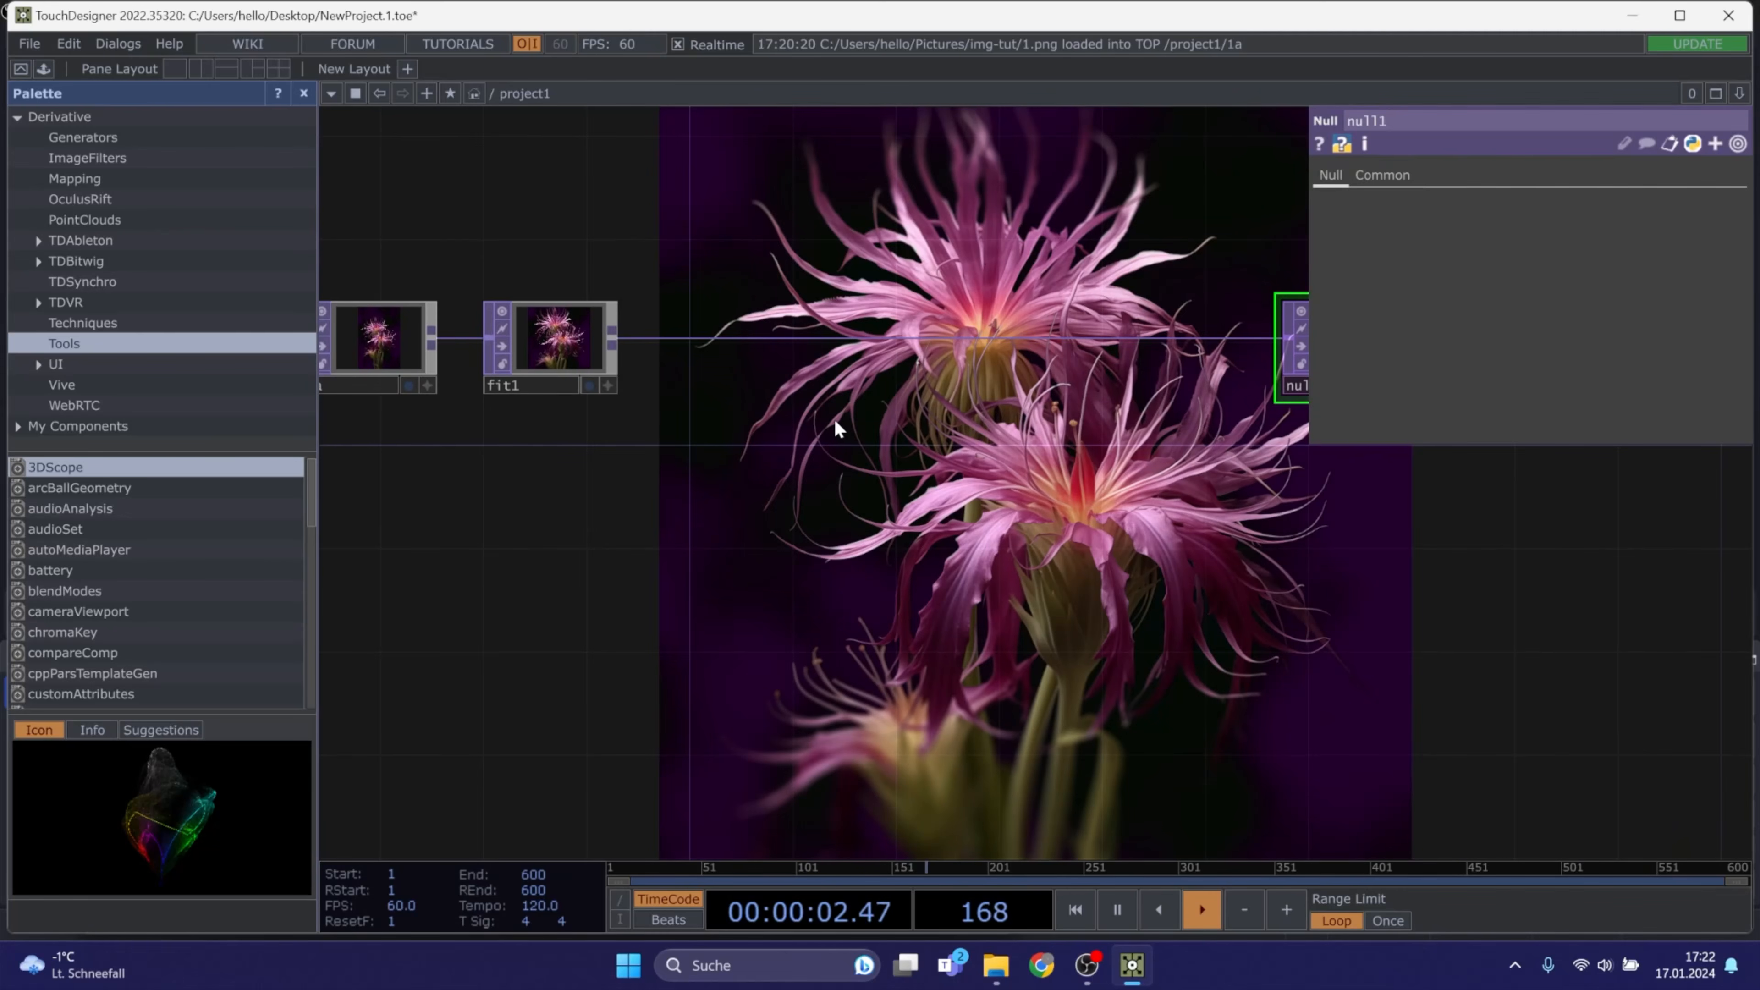
scroll(835, 424, up, 2)
key(Tab)
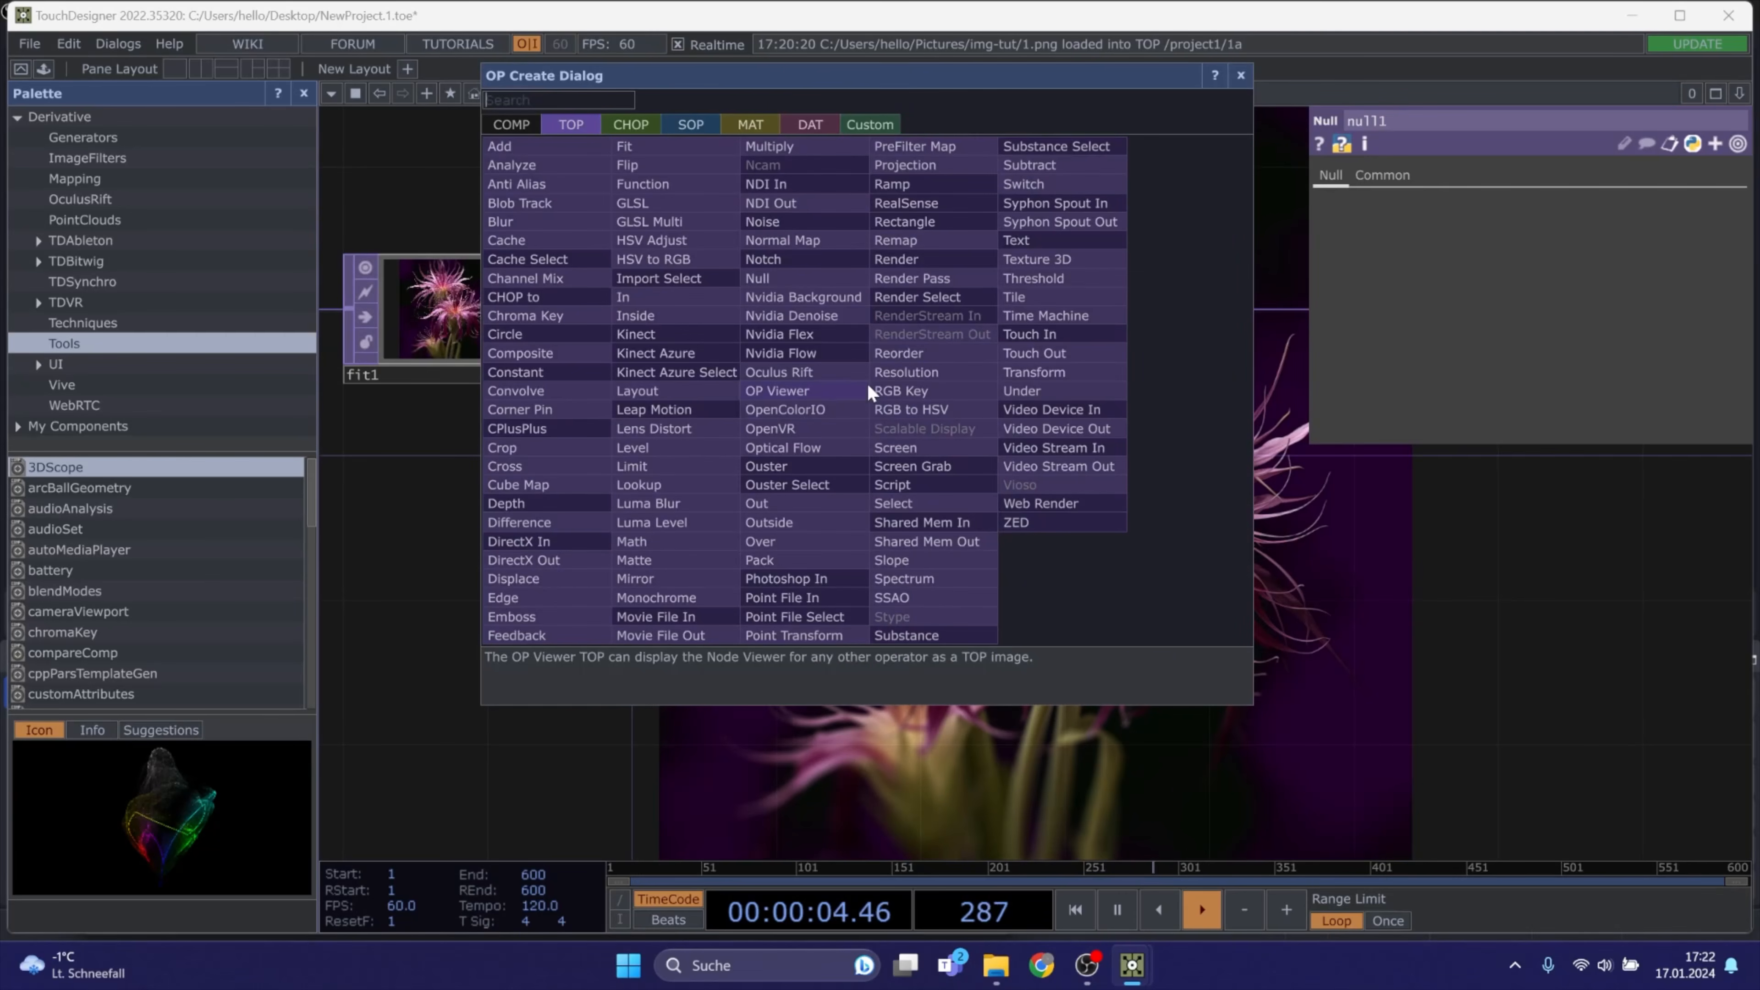
click(795, 221)
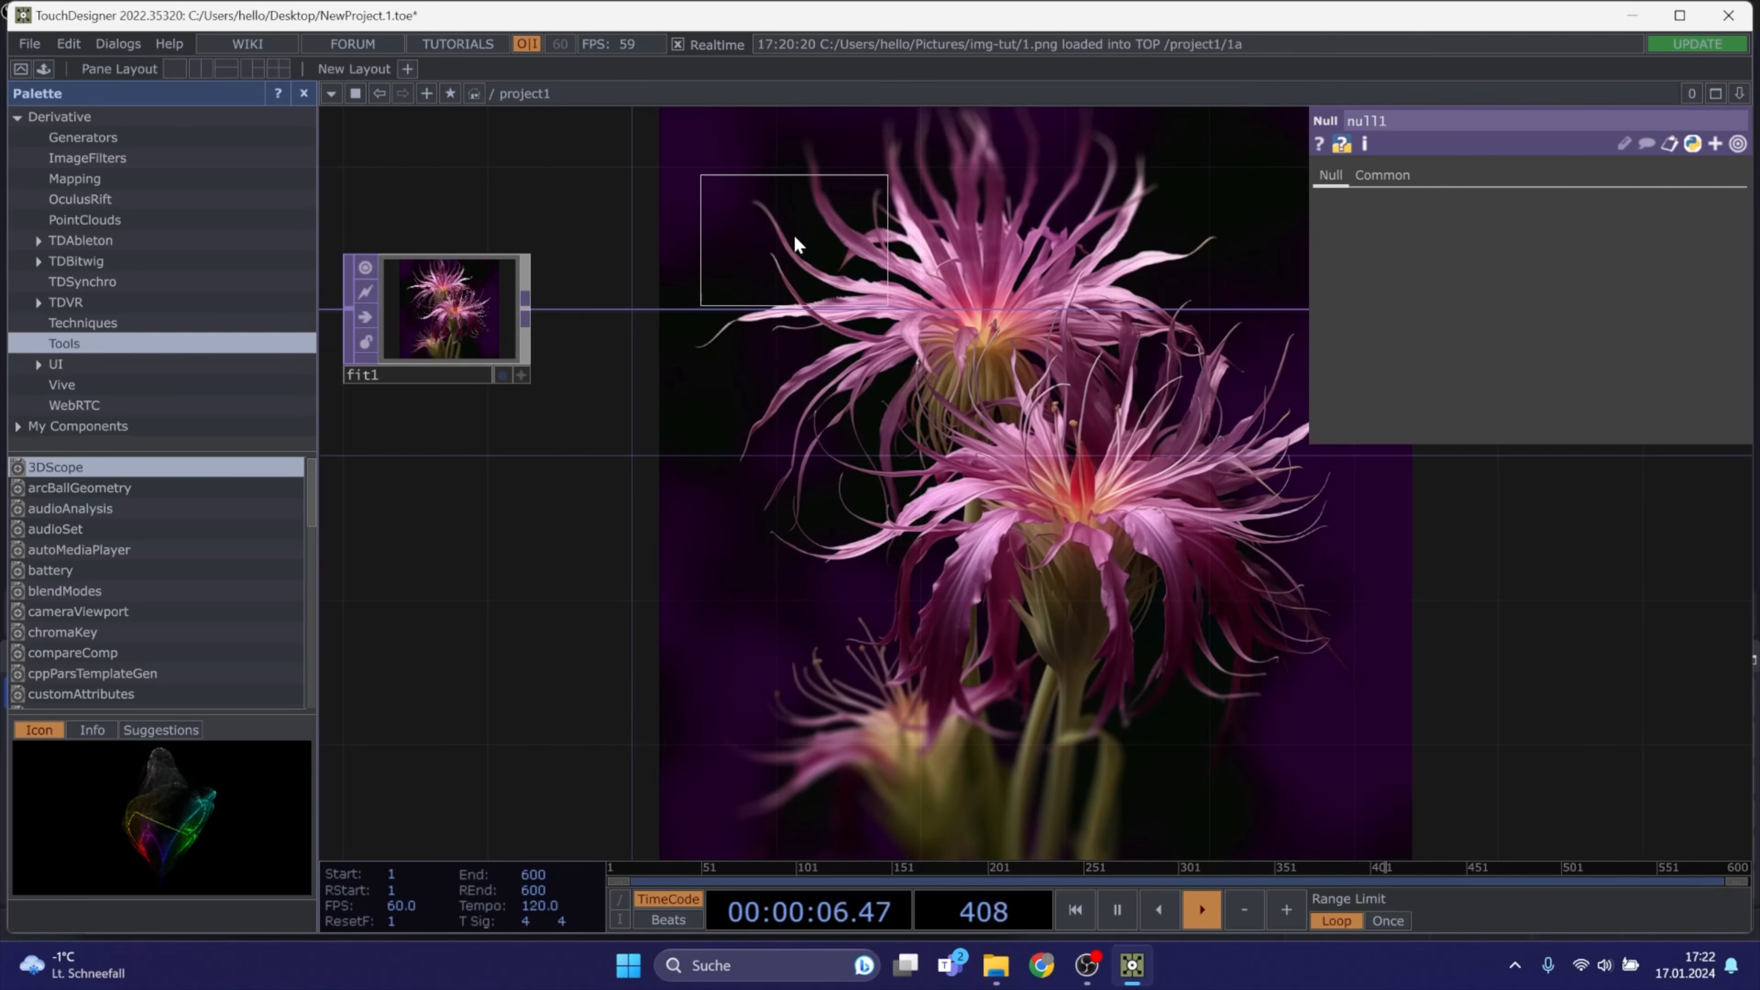
click(835, 474)
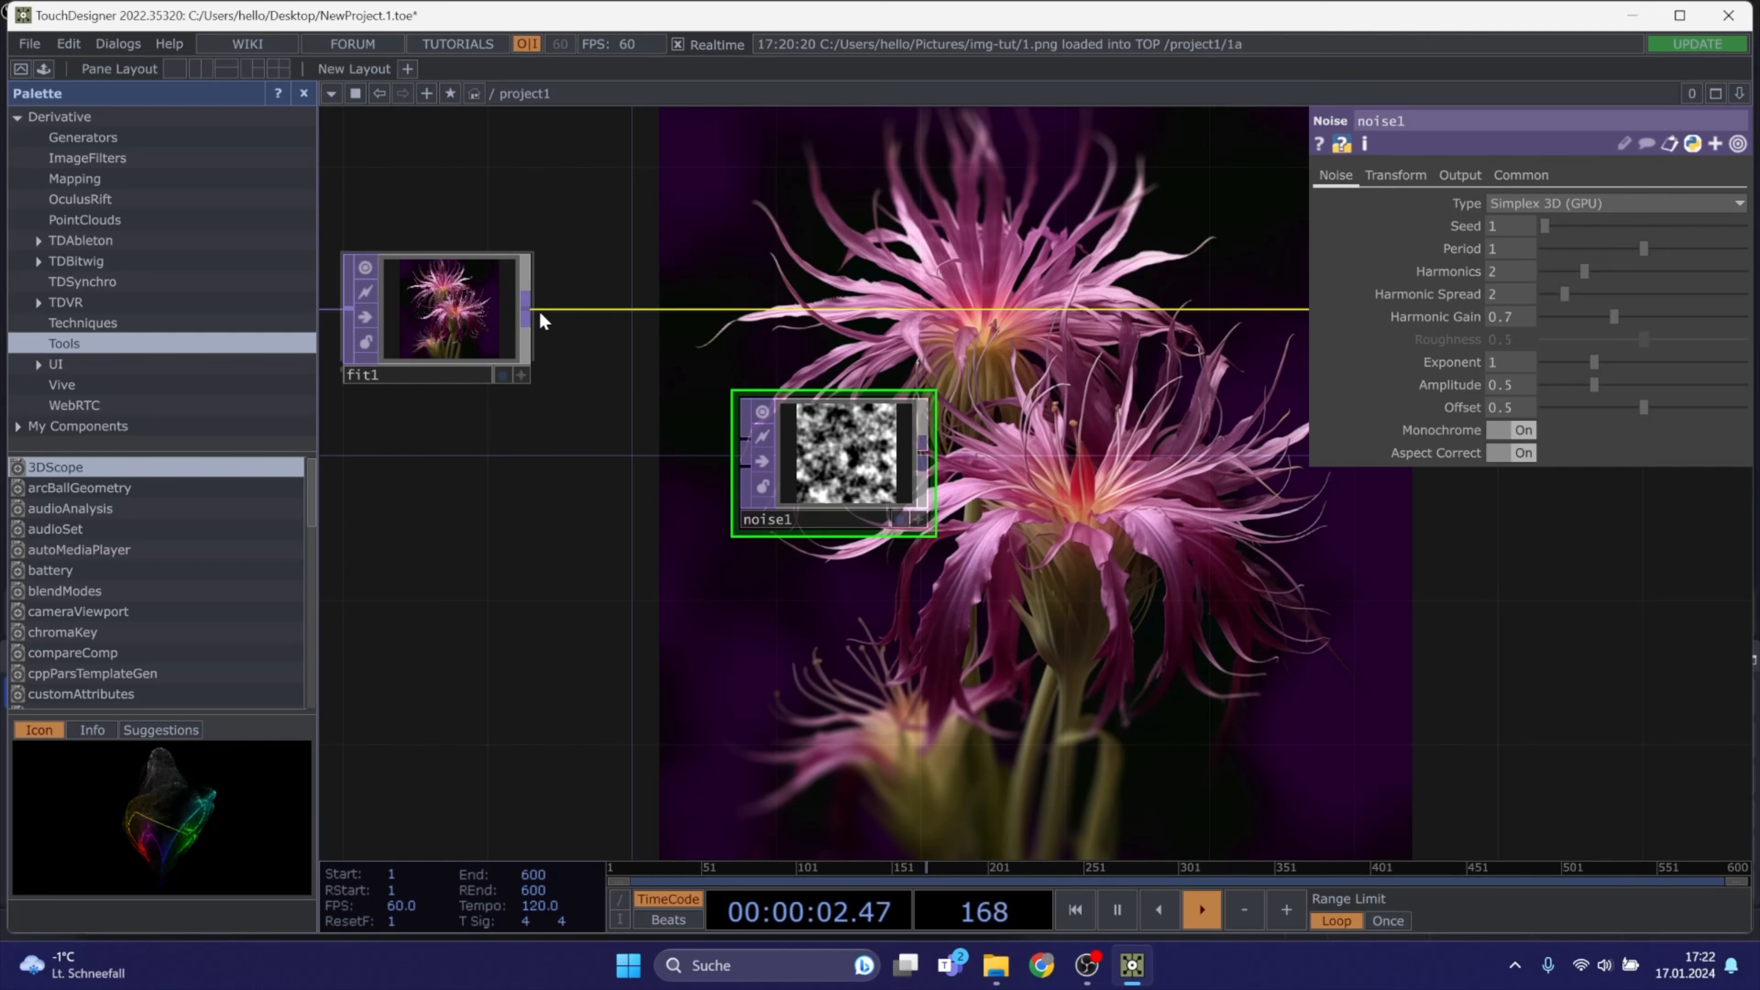
mouse_move(526, 312)
mouse_down()
mouse_move(721, 440)
mouse_move(747, 435)
mouse_up()
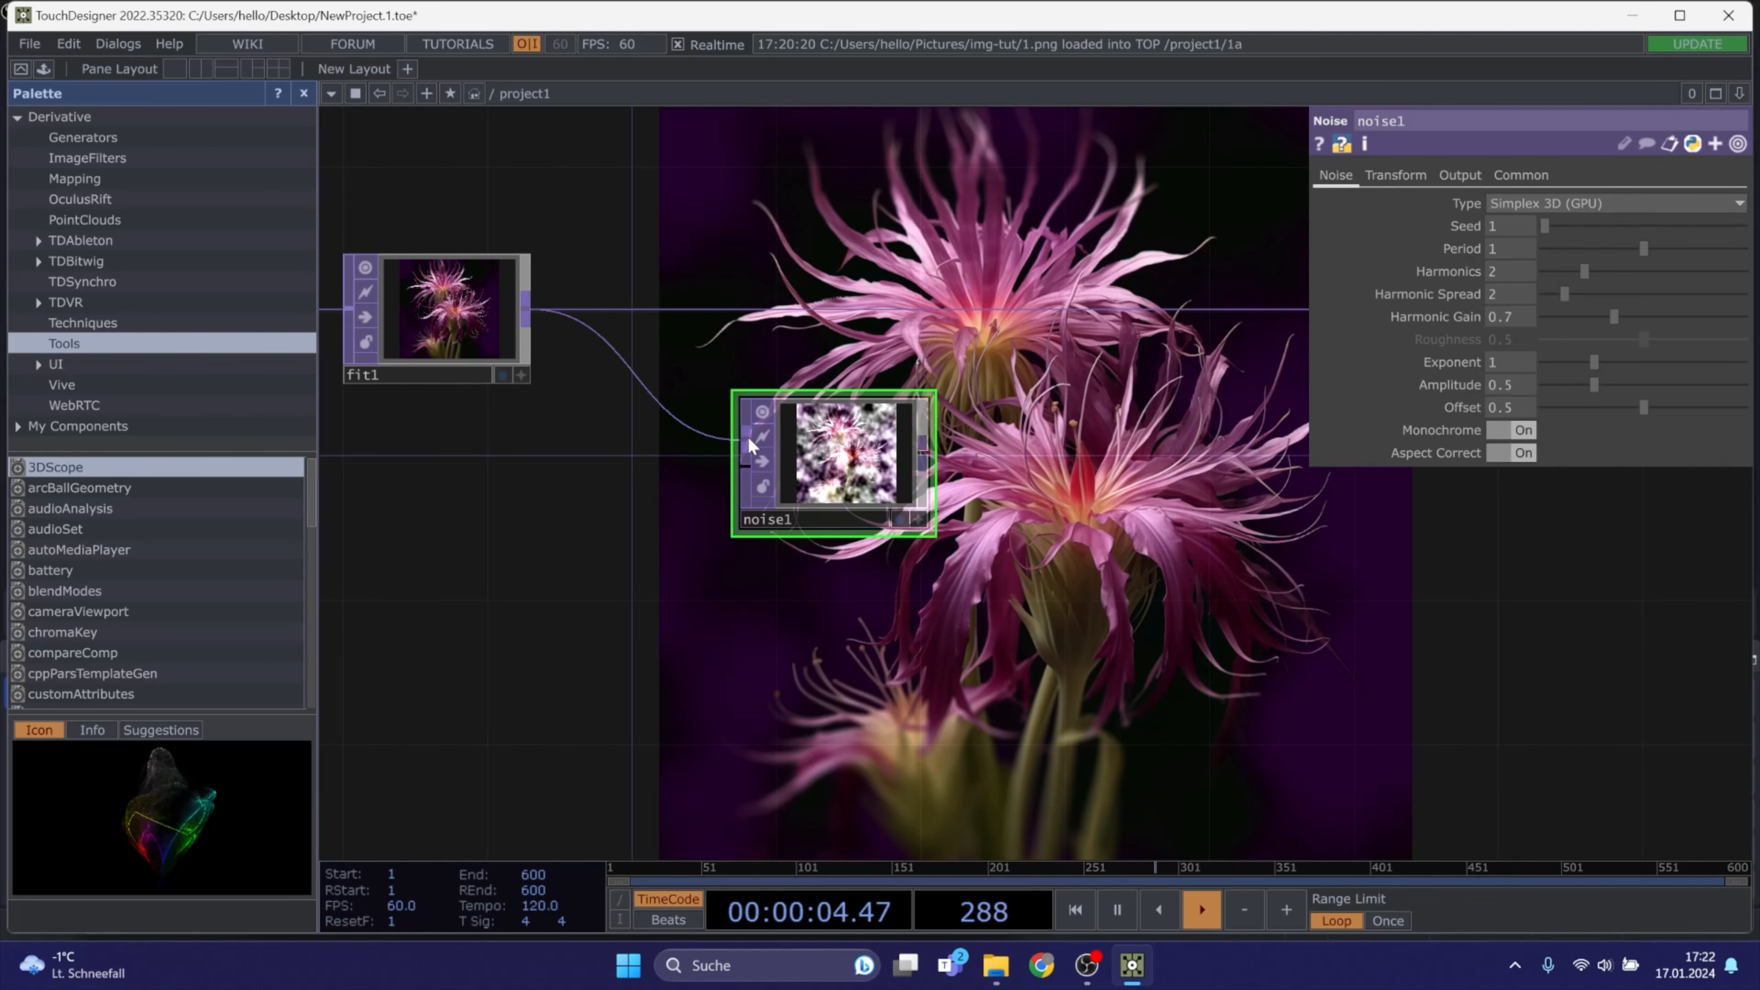
Set the Noise TOP's RGB output to Noise only and move the node slightly lower beneath the Fit TOP
click(1462, 174)
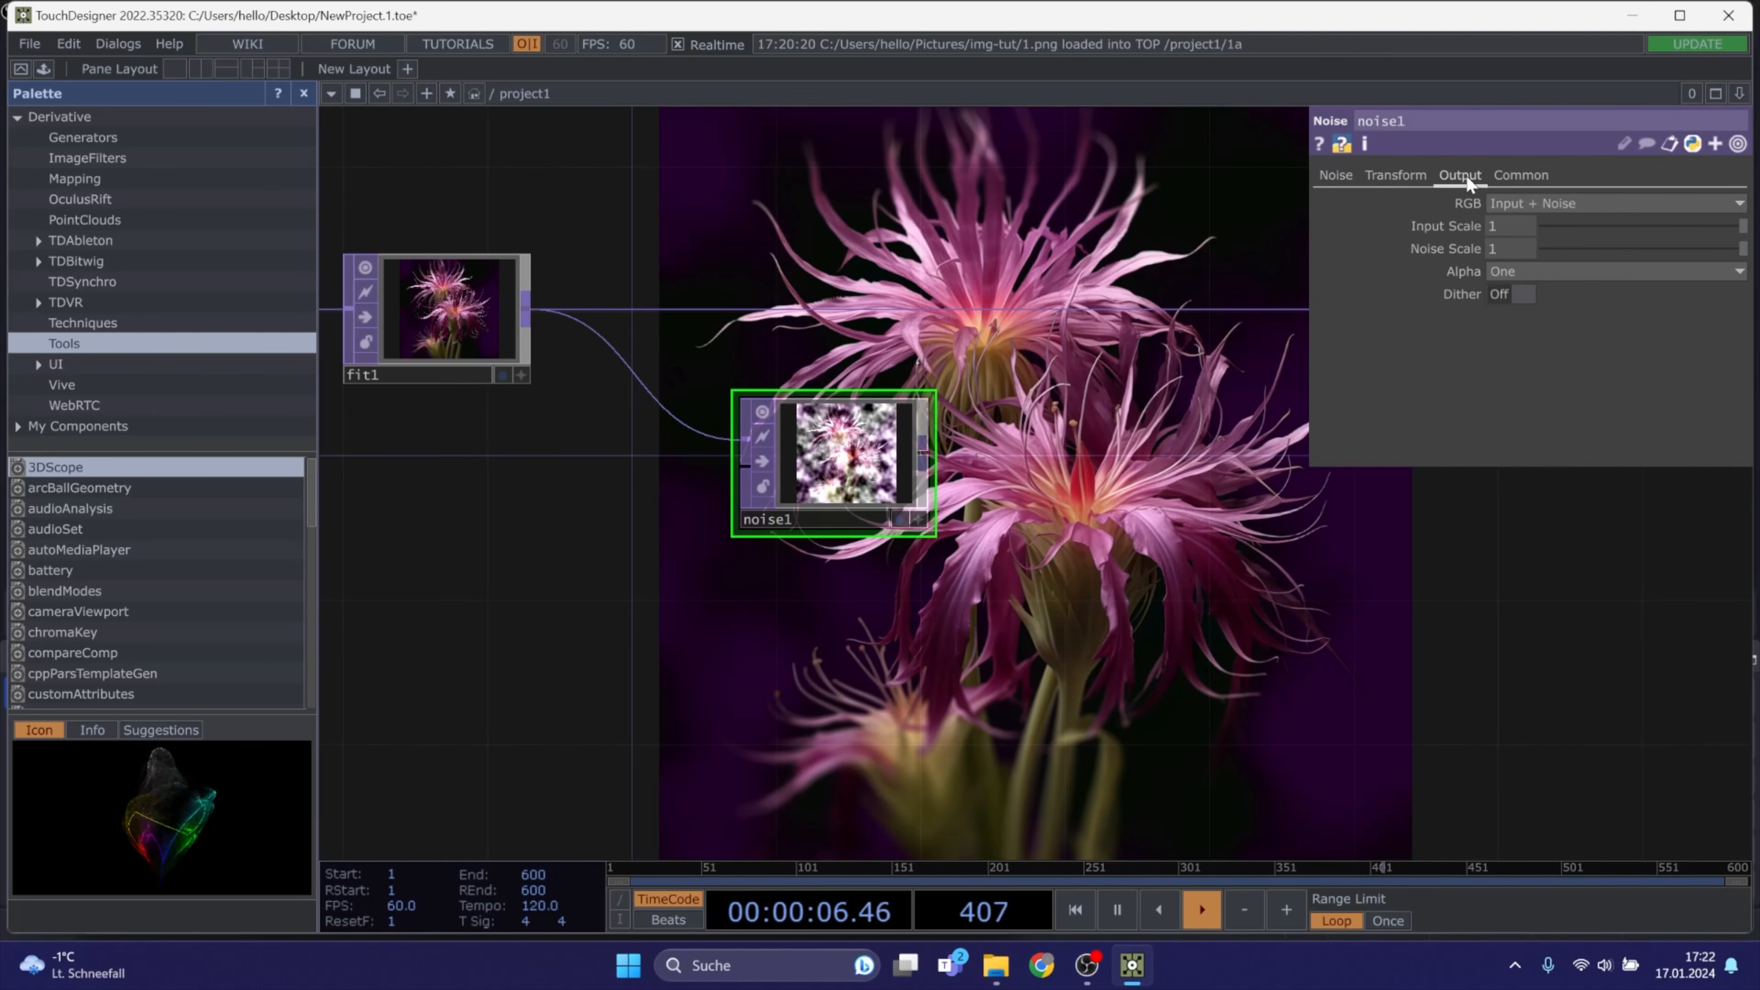
click(1500, 201)
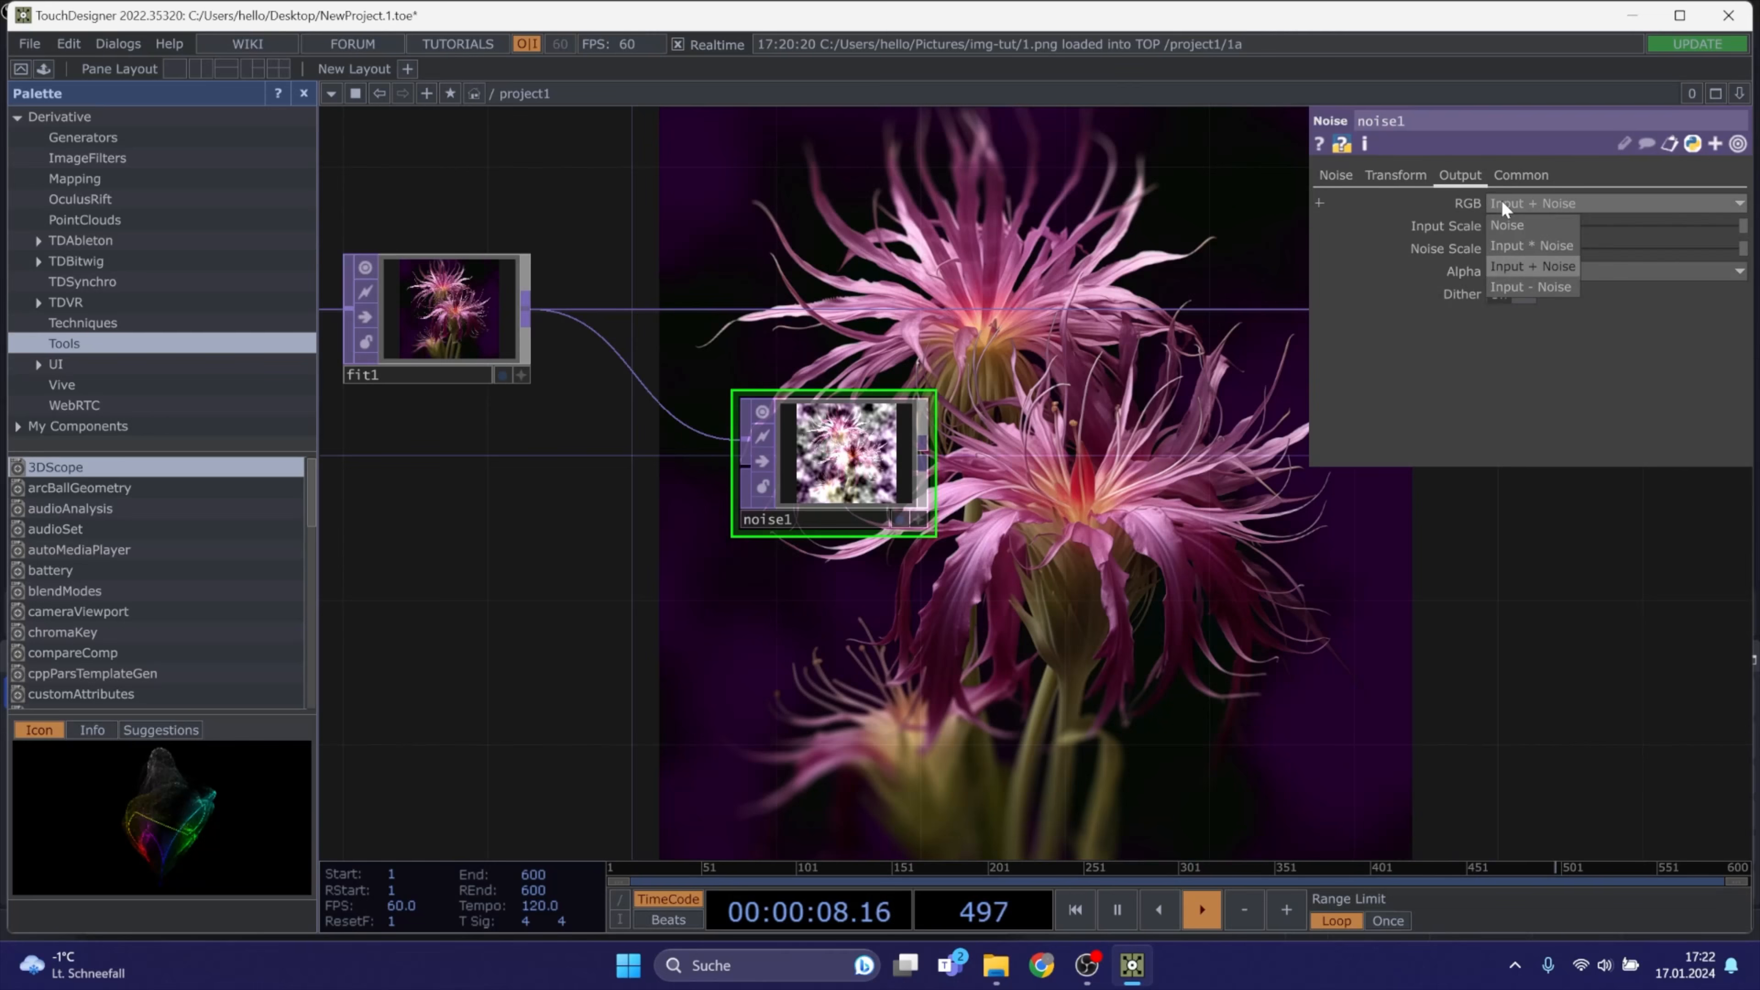
click(1513, 224)
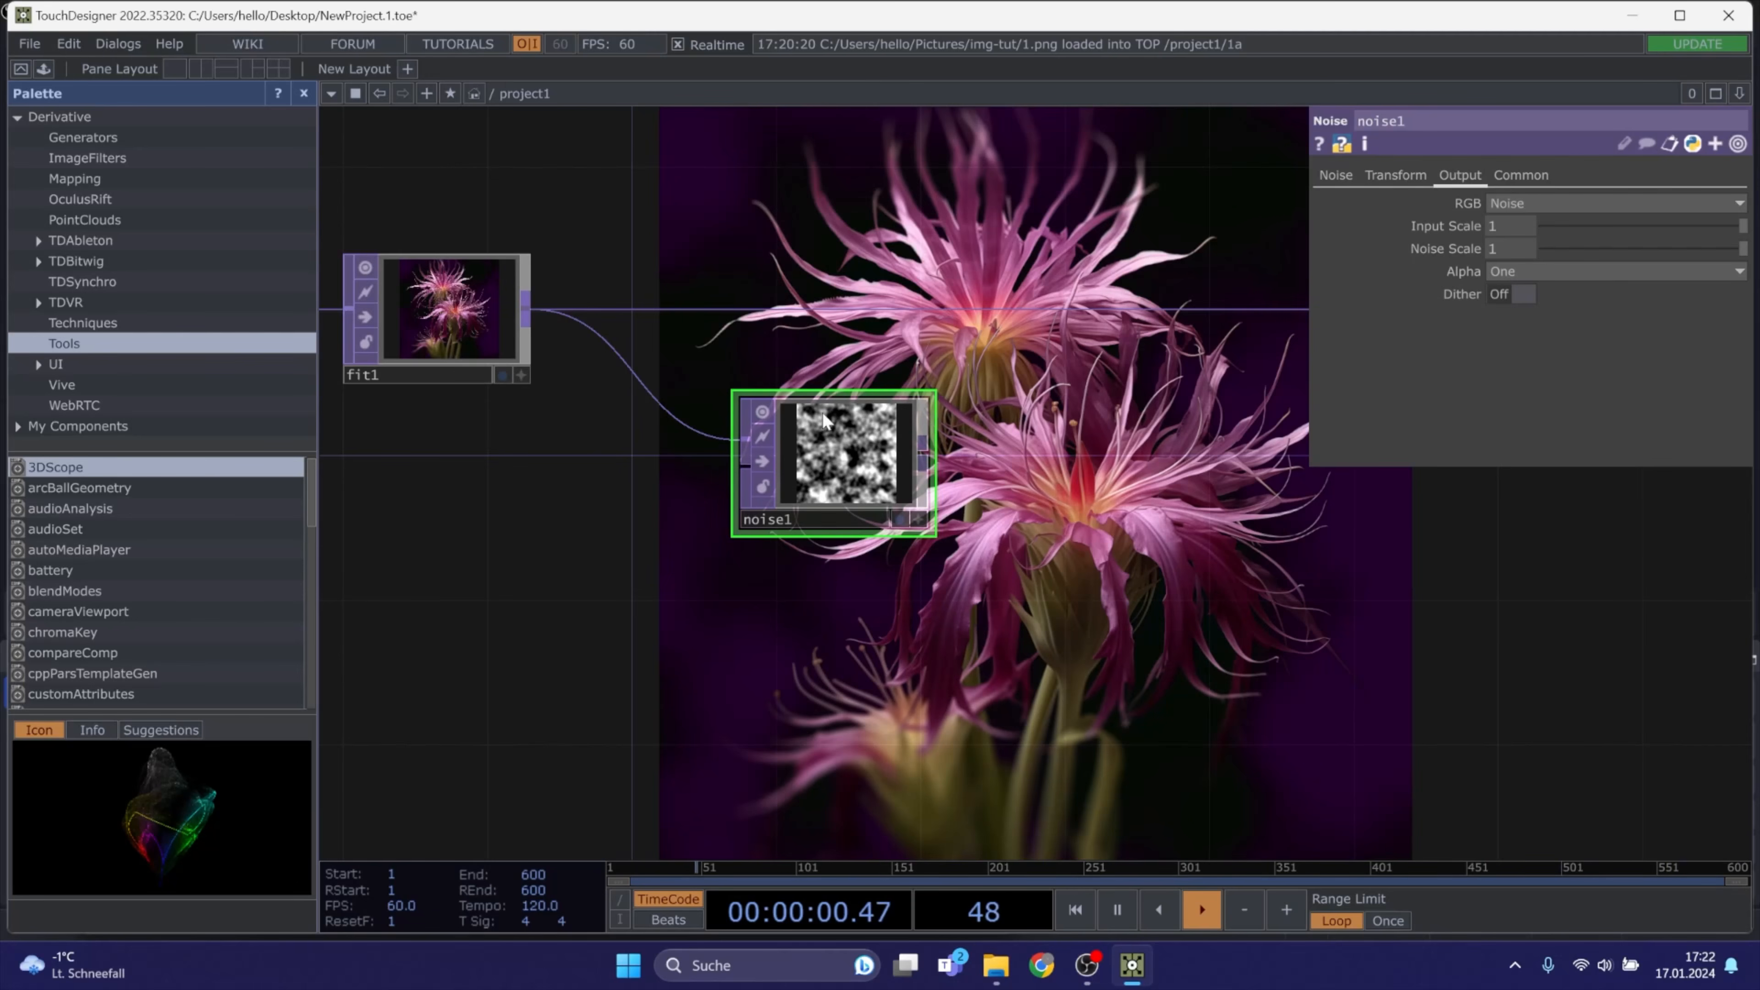
drag(817, 438, 781, 475)
drag(831, 586, 787, 524)
drag(585, 444, 716, 480)
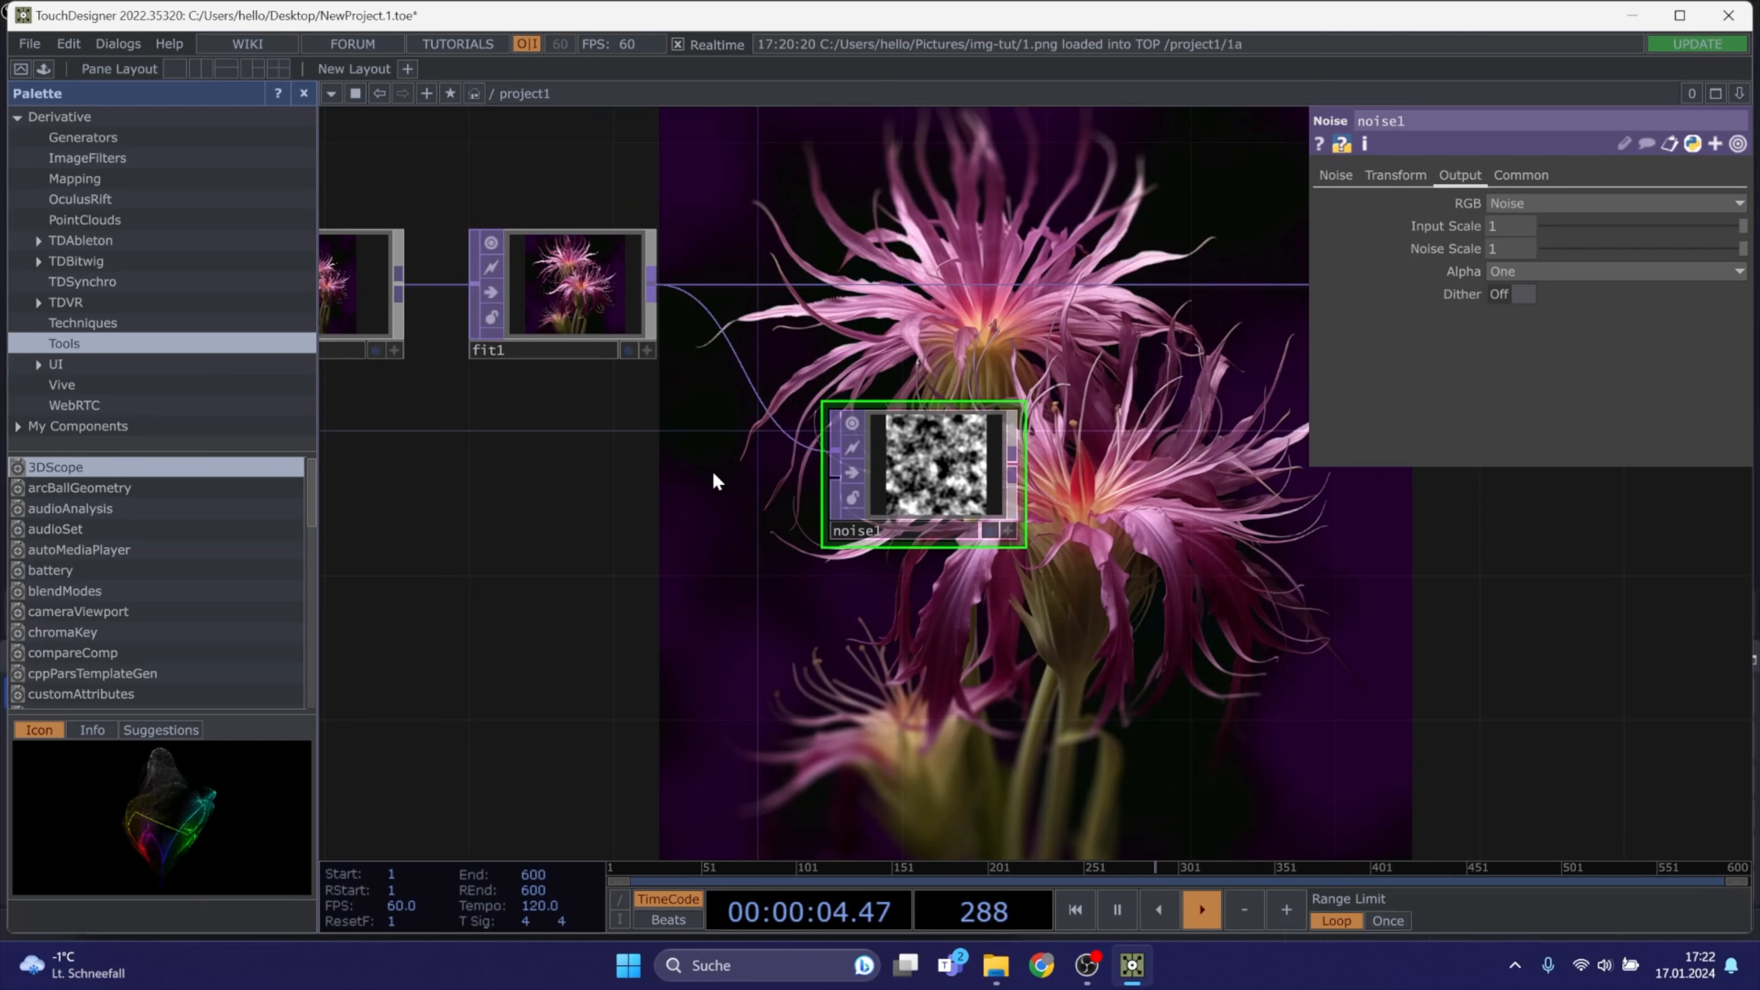
Set the Fit TOP's pixel format to 32-bit float (RGBA), then reopen the format choices and pick the same option again
click(611, 288)
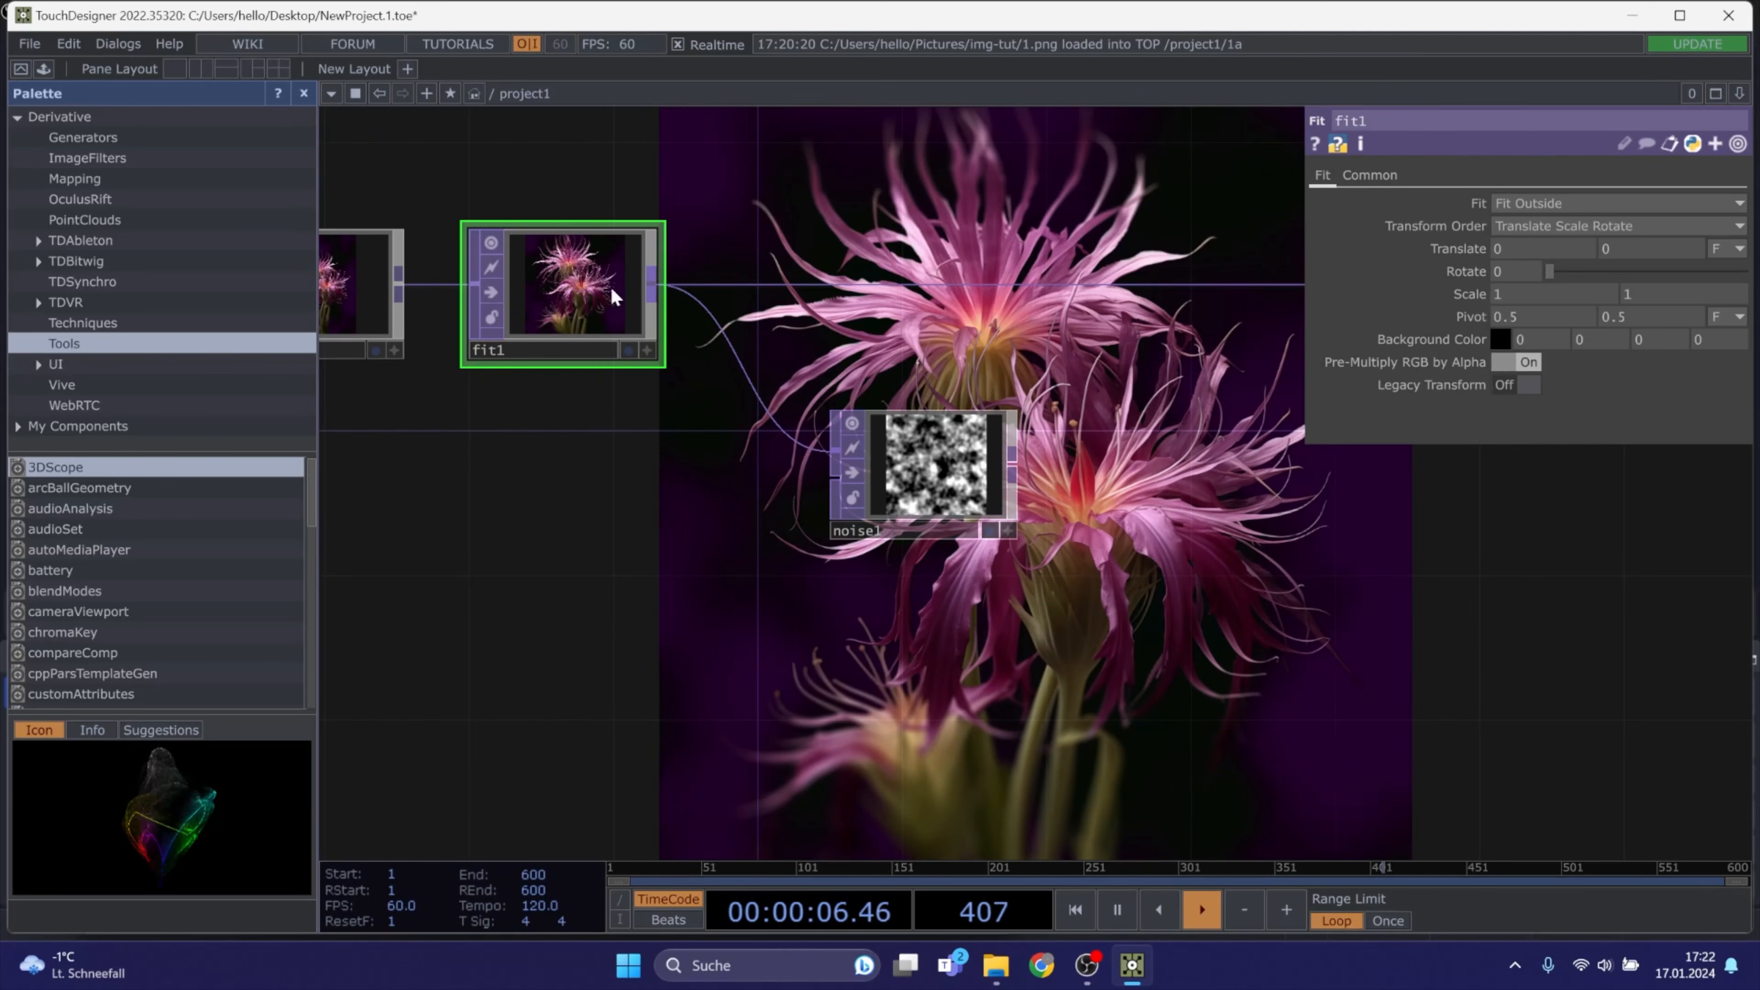
click(1369, 175)
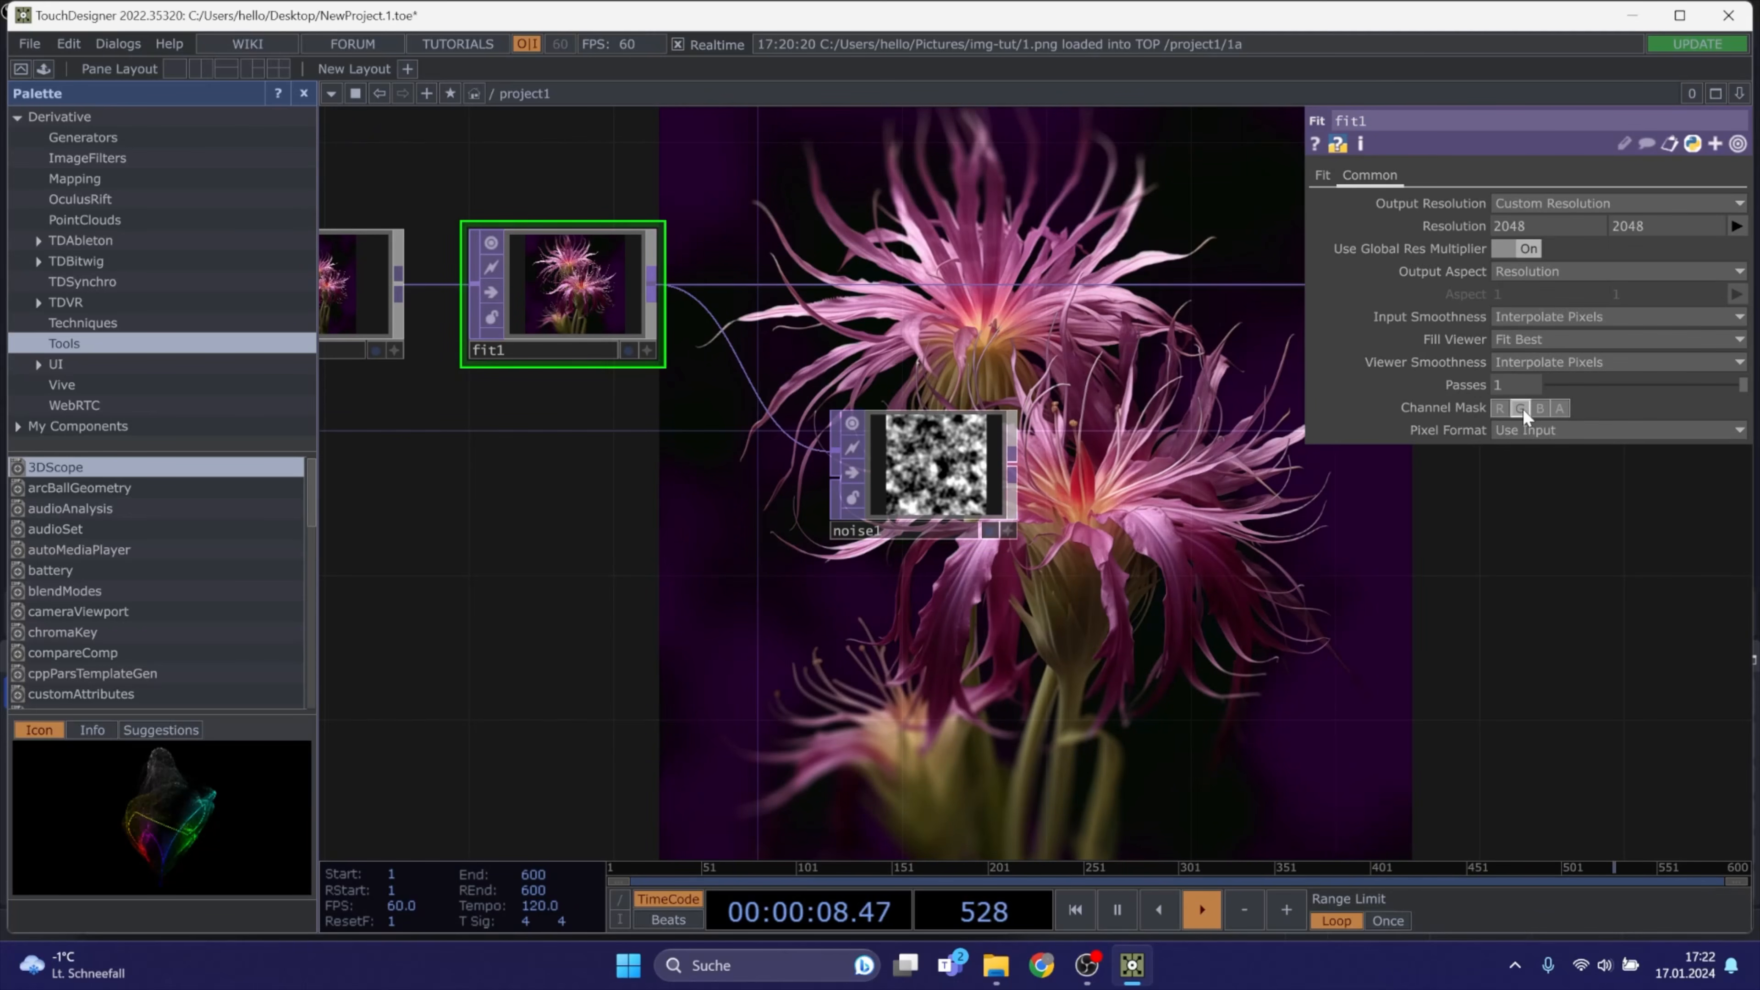
click(1526, 424)
click(1538, 127)
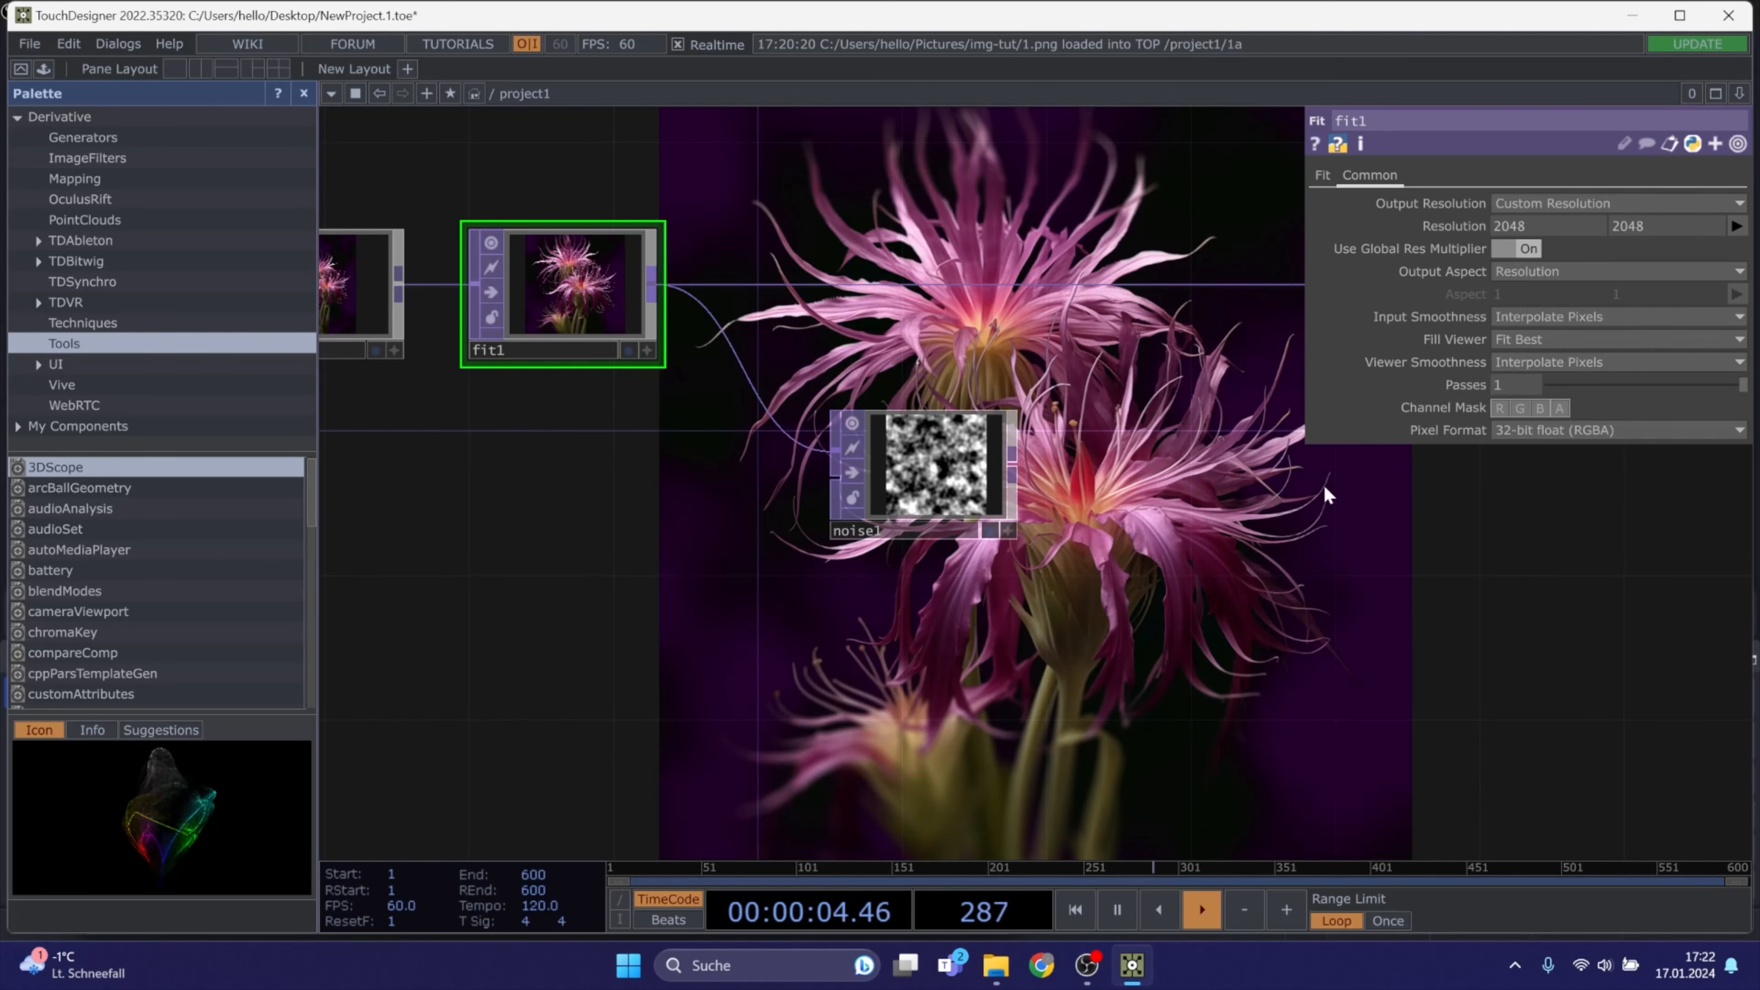
drag(1206, 498, 960, 437)
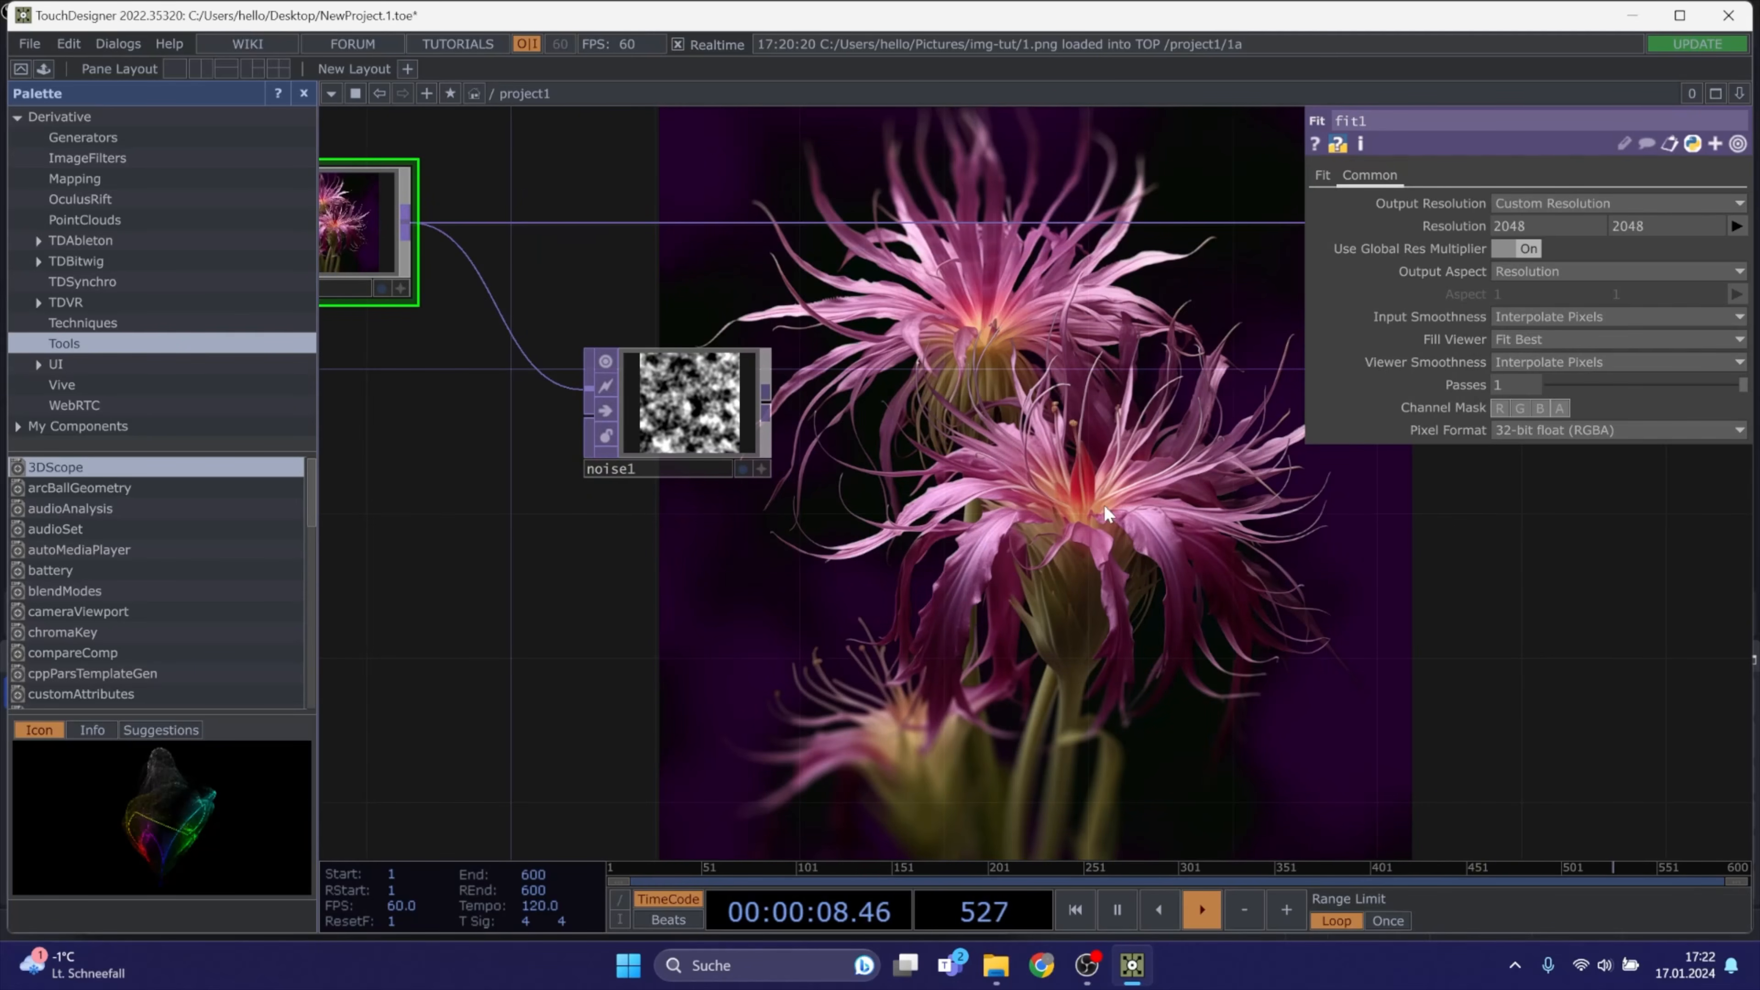
drag(1075, 427, 1108, 472)
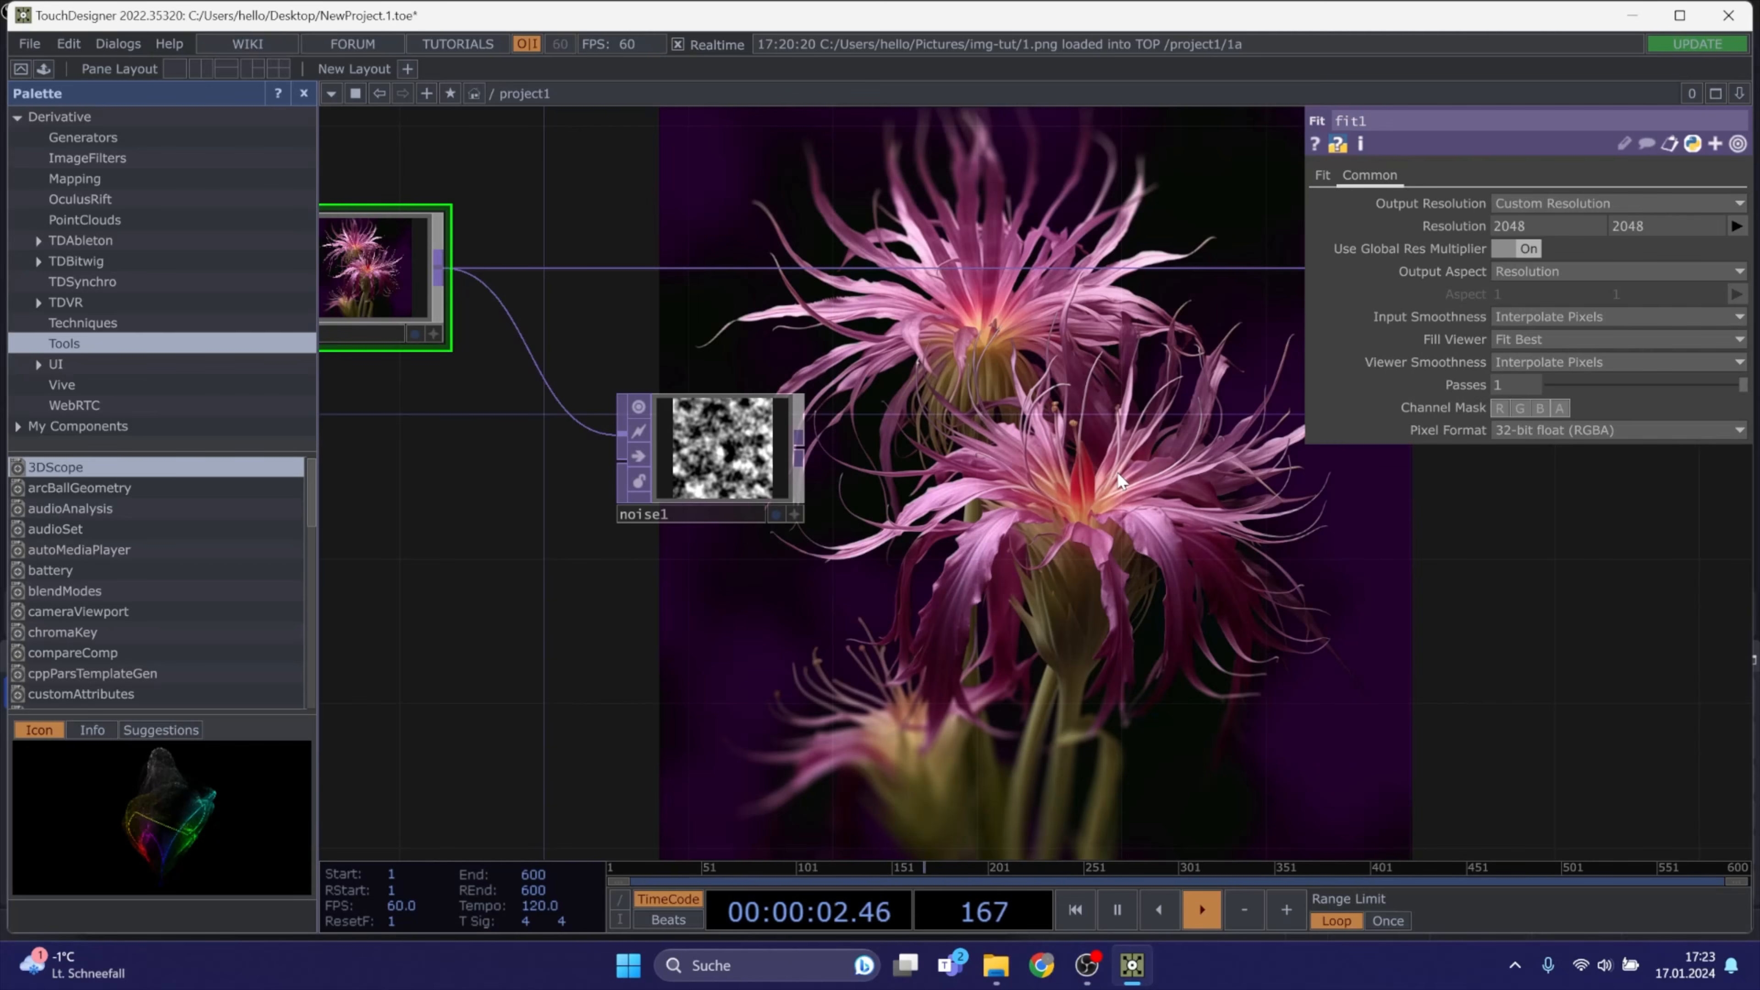
click(1534, 432)
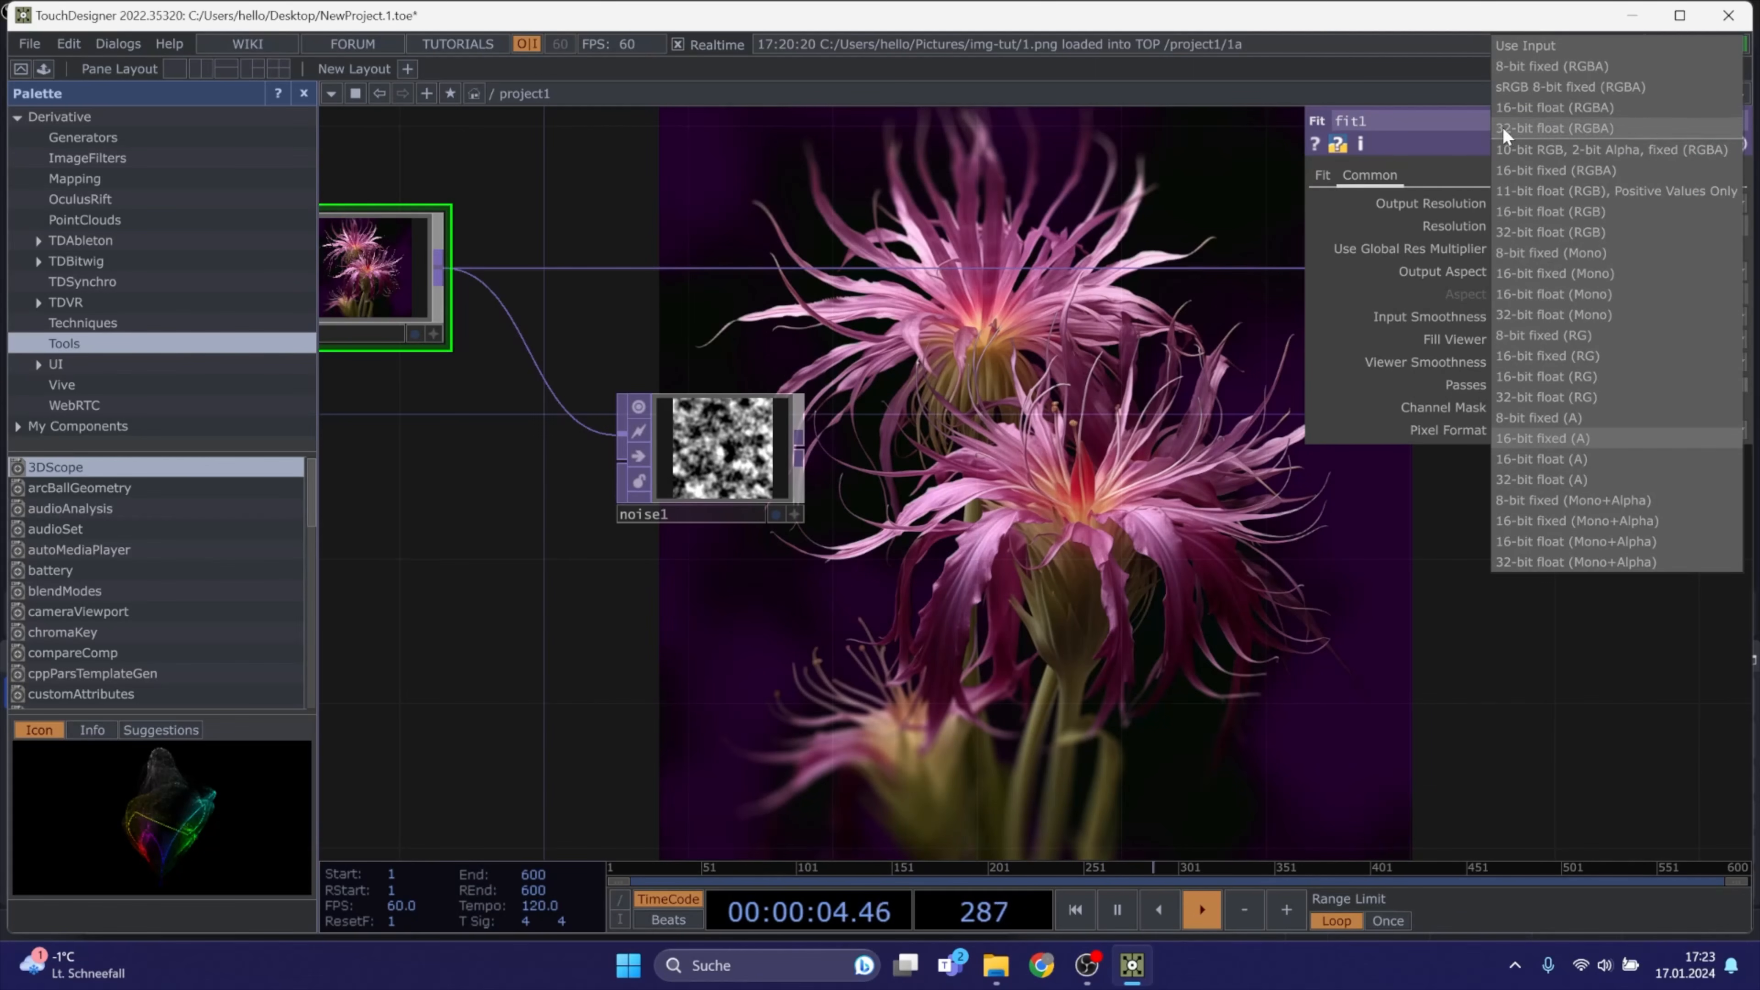
click(1525, 127)
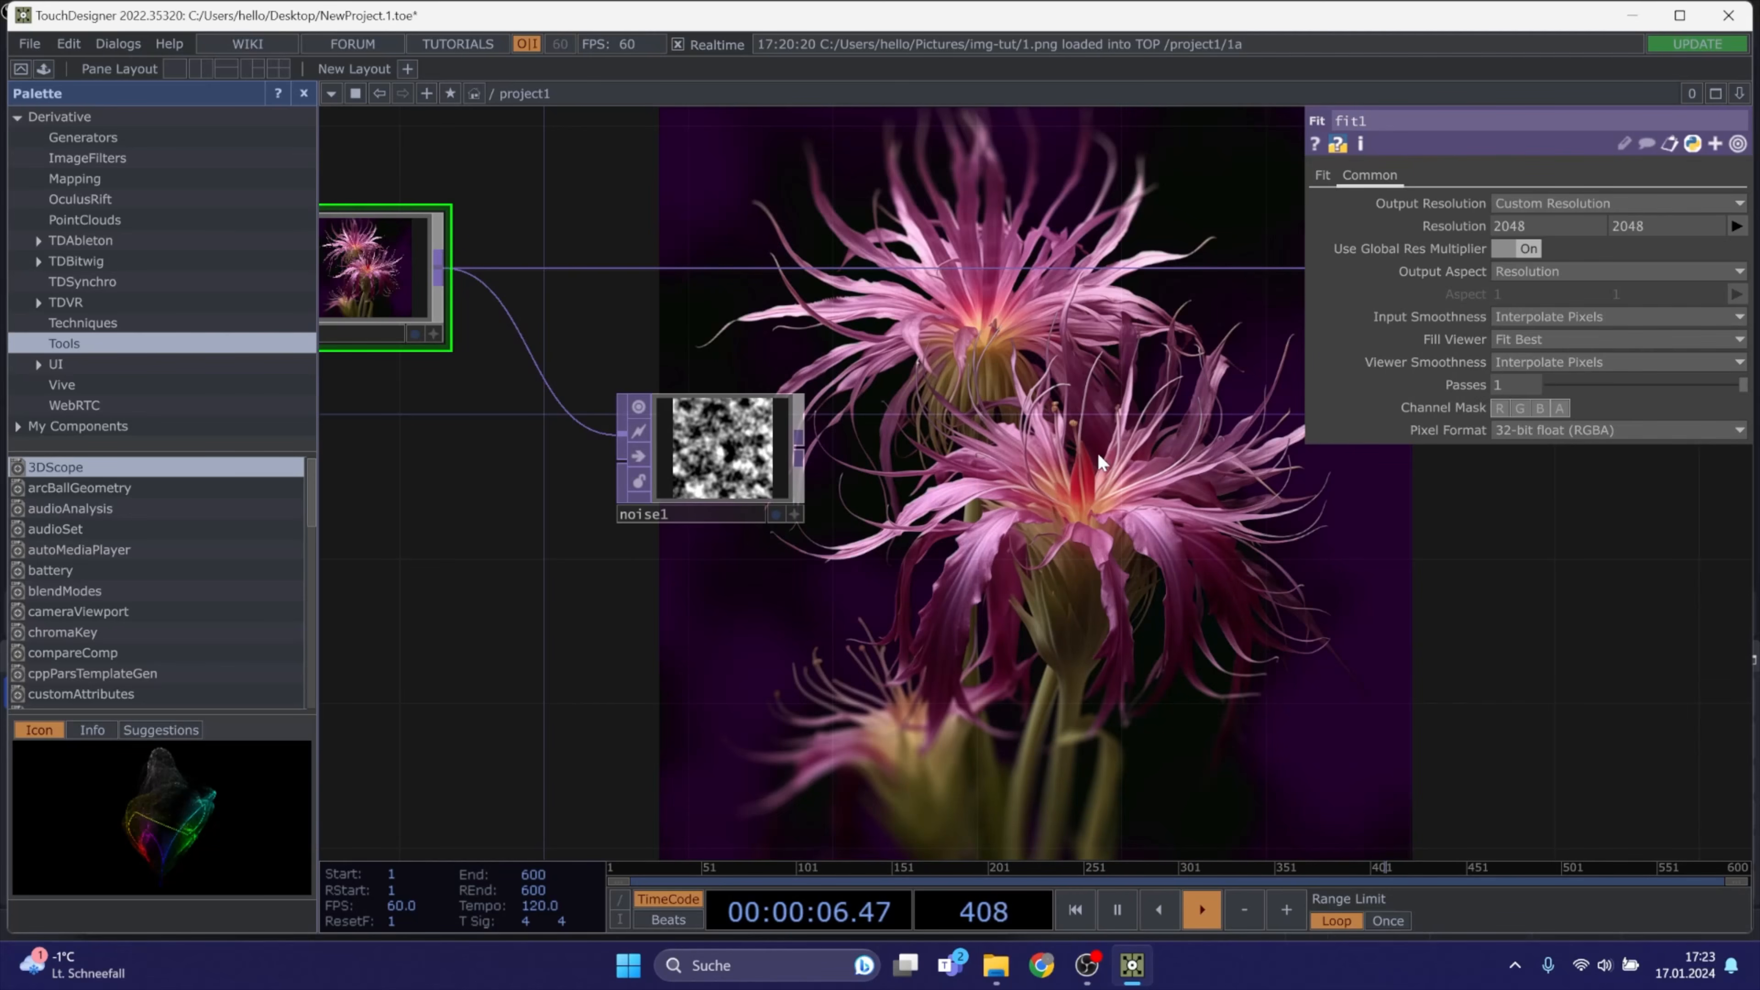
Set the Noise TOP's X scale to 0 in its transform parameters
click(661, 470)
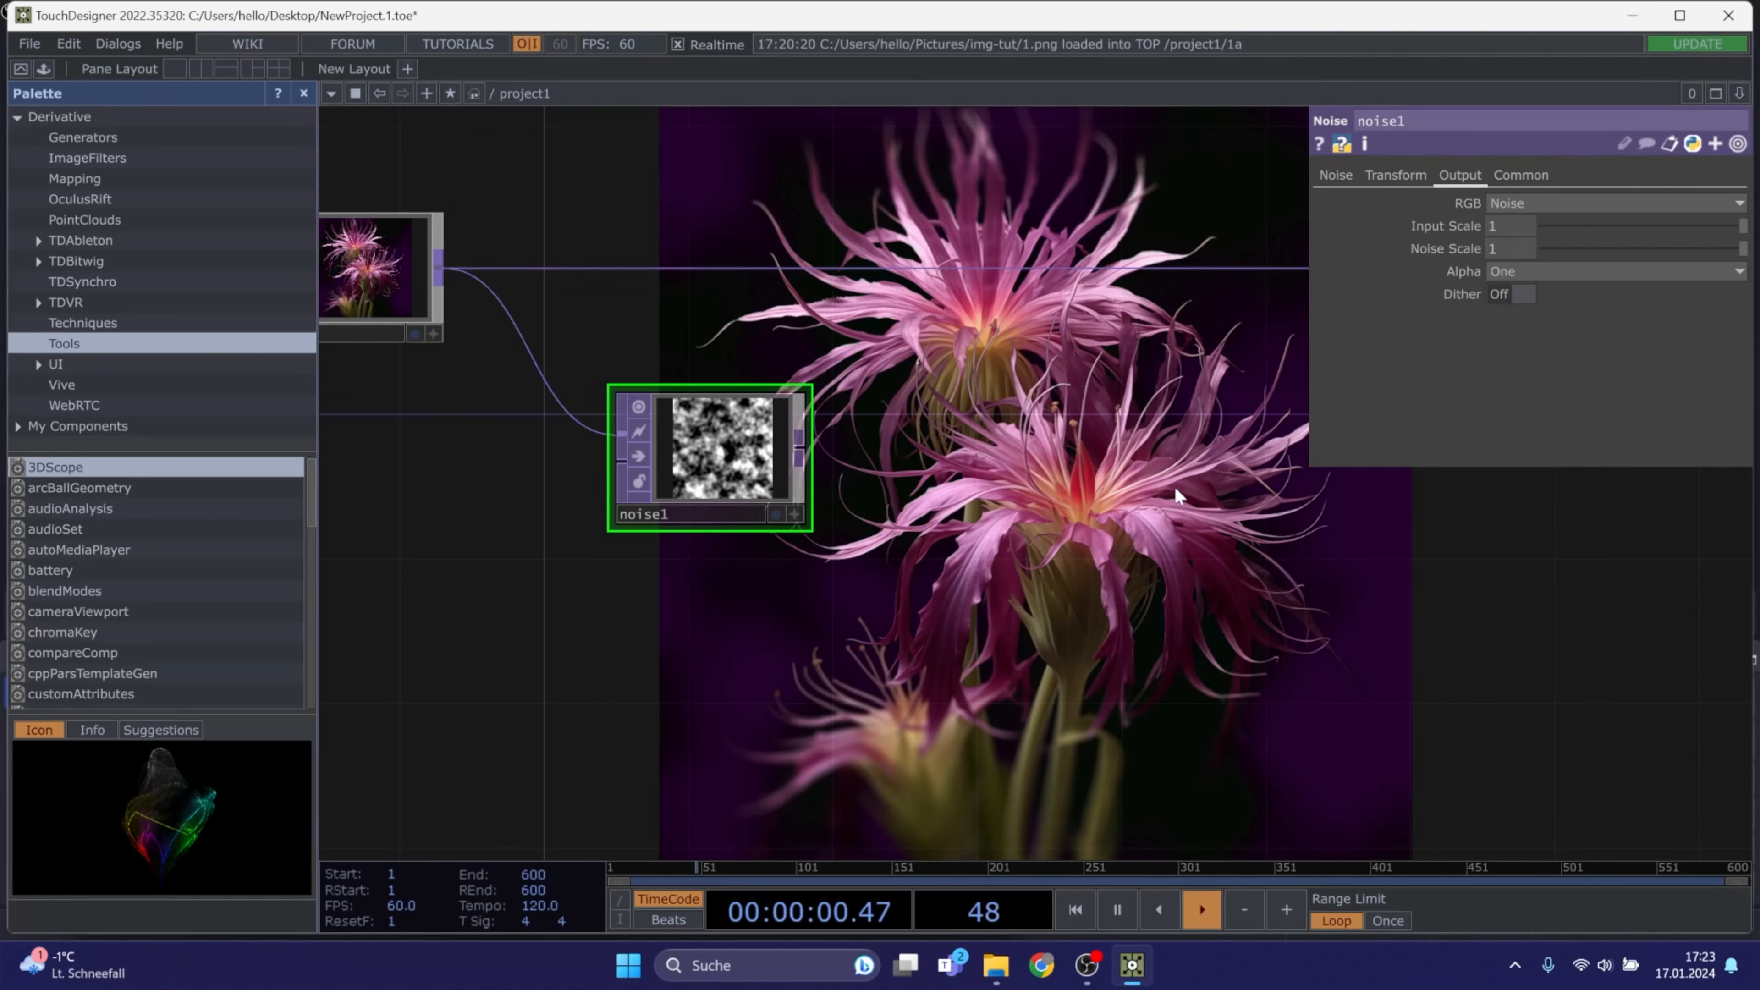
click(1395, 175)
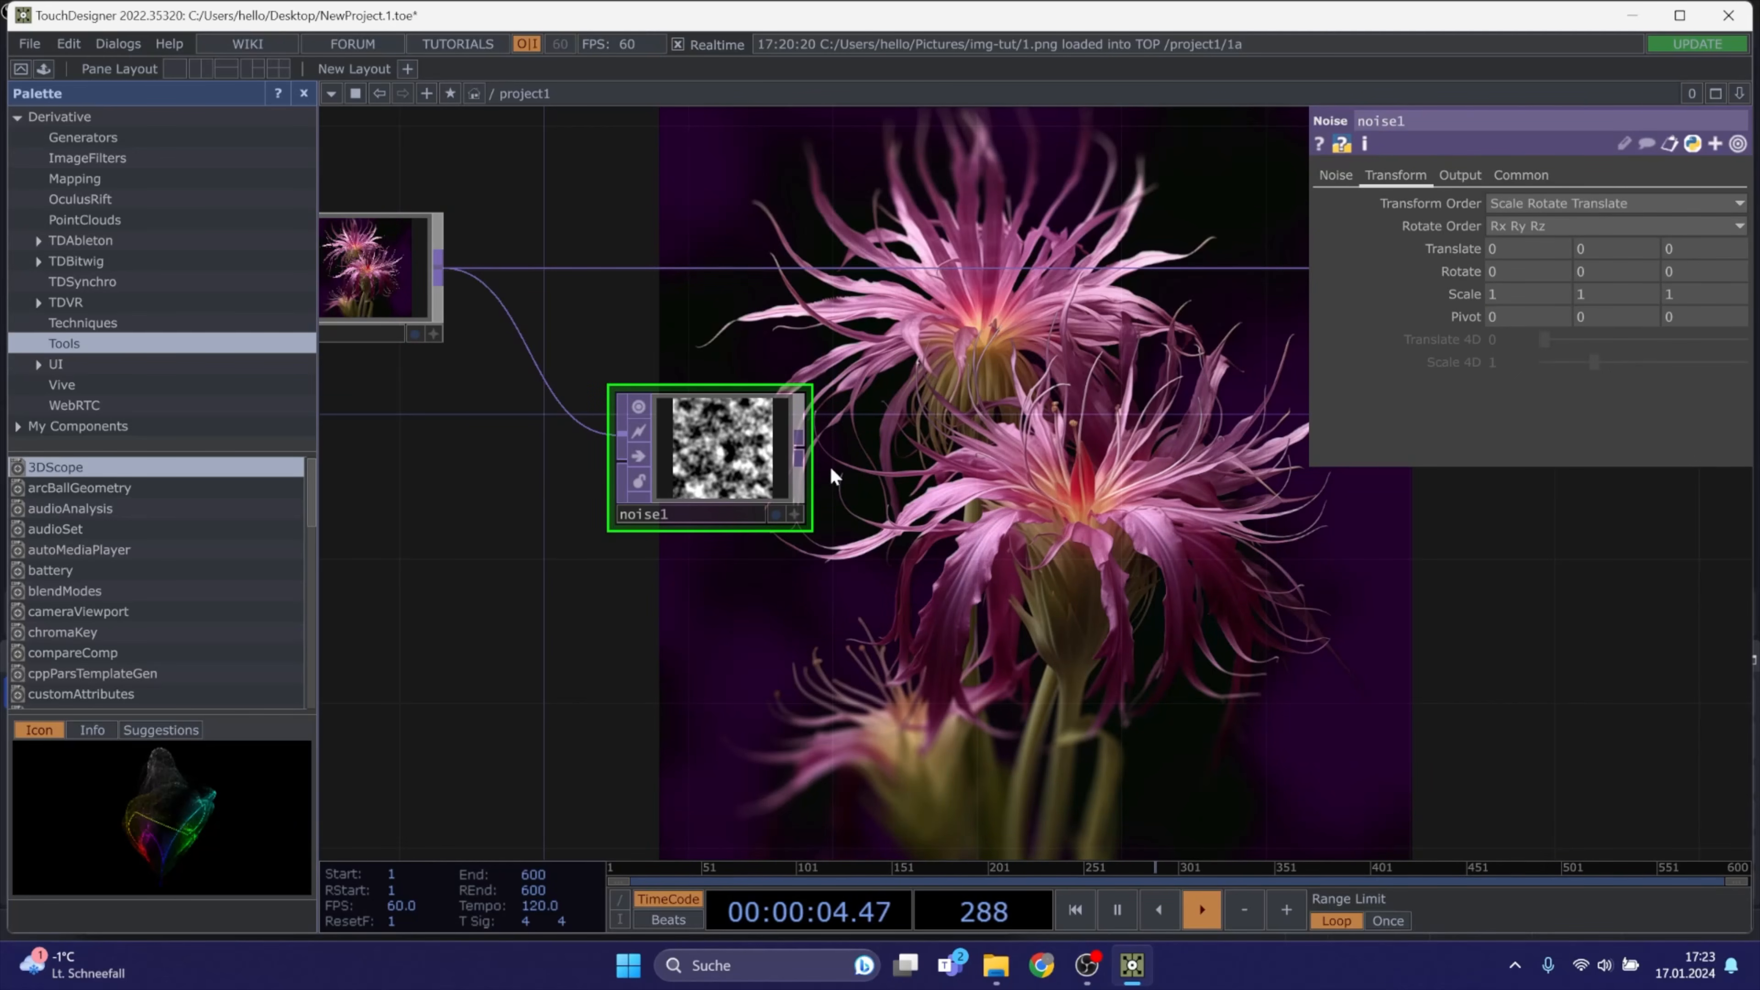
click(1492, 294)
text(0)
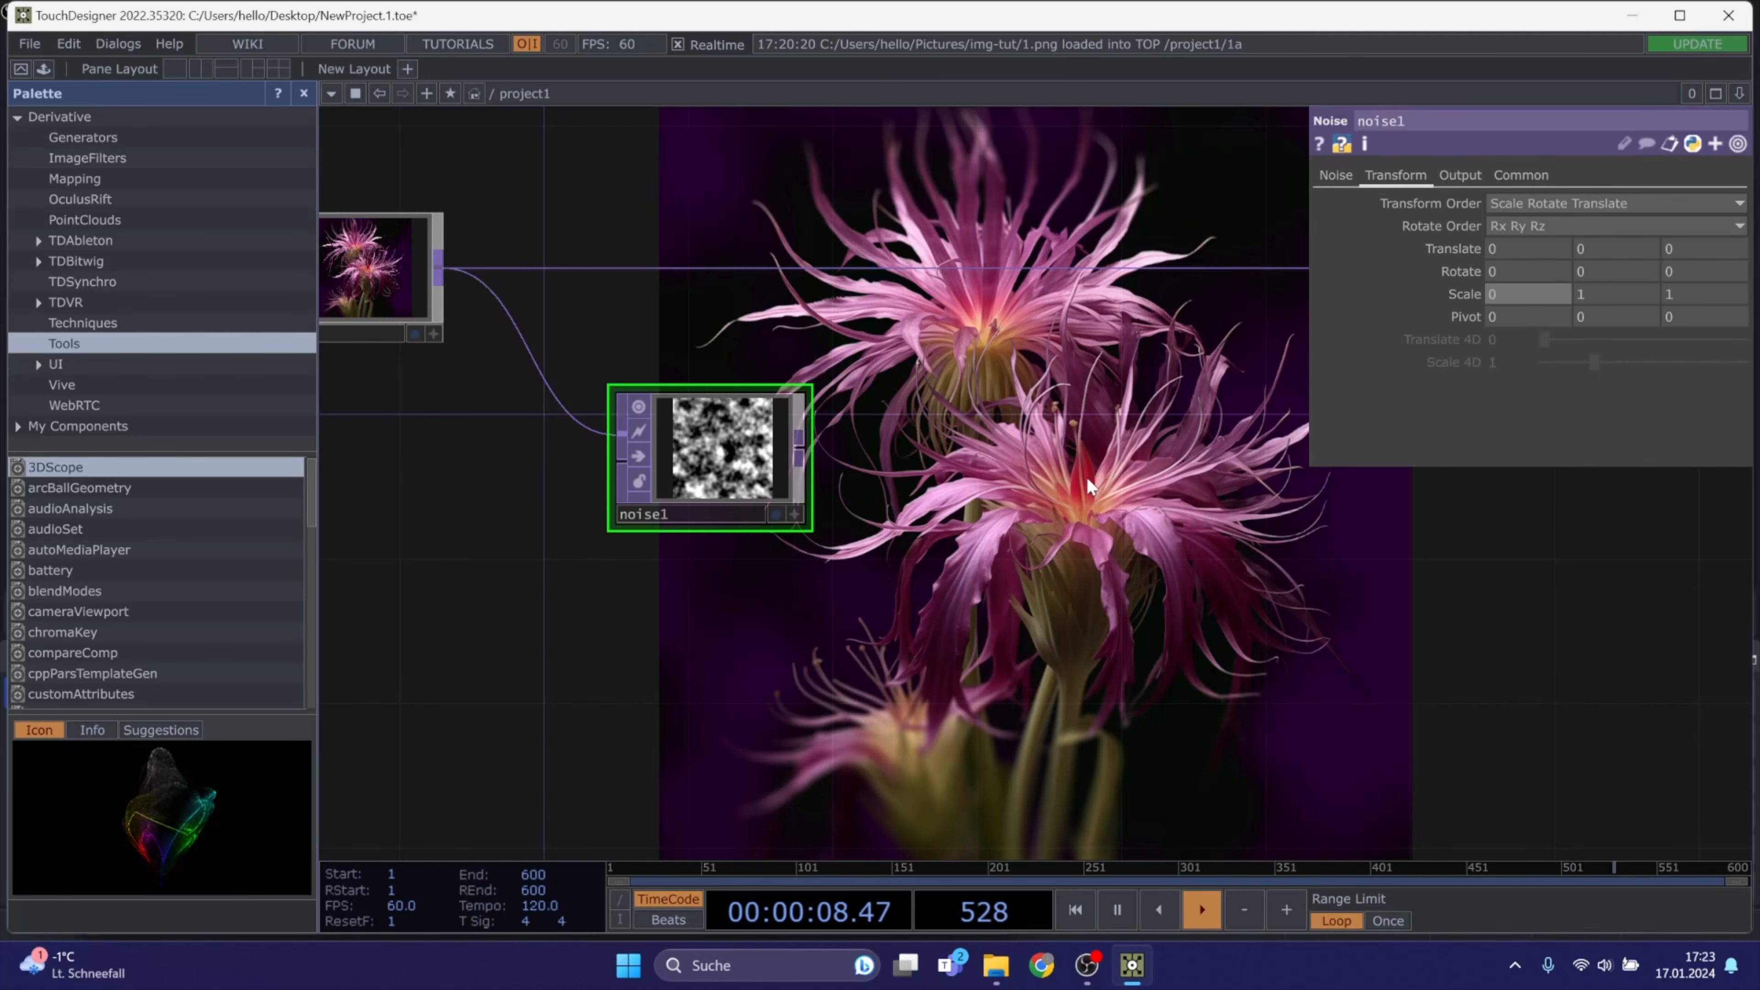
Apply the X scale of 0 and set the Noise TOP's Y scale to 10 in its transform parameters
key(Return)
scroll(762, 471, up, 3)
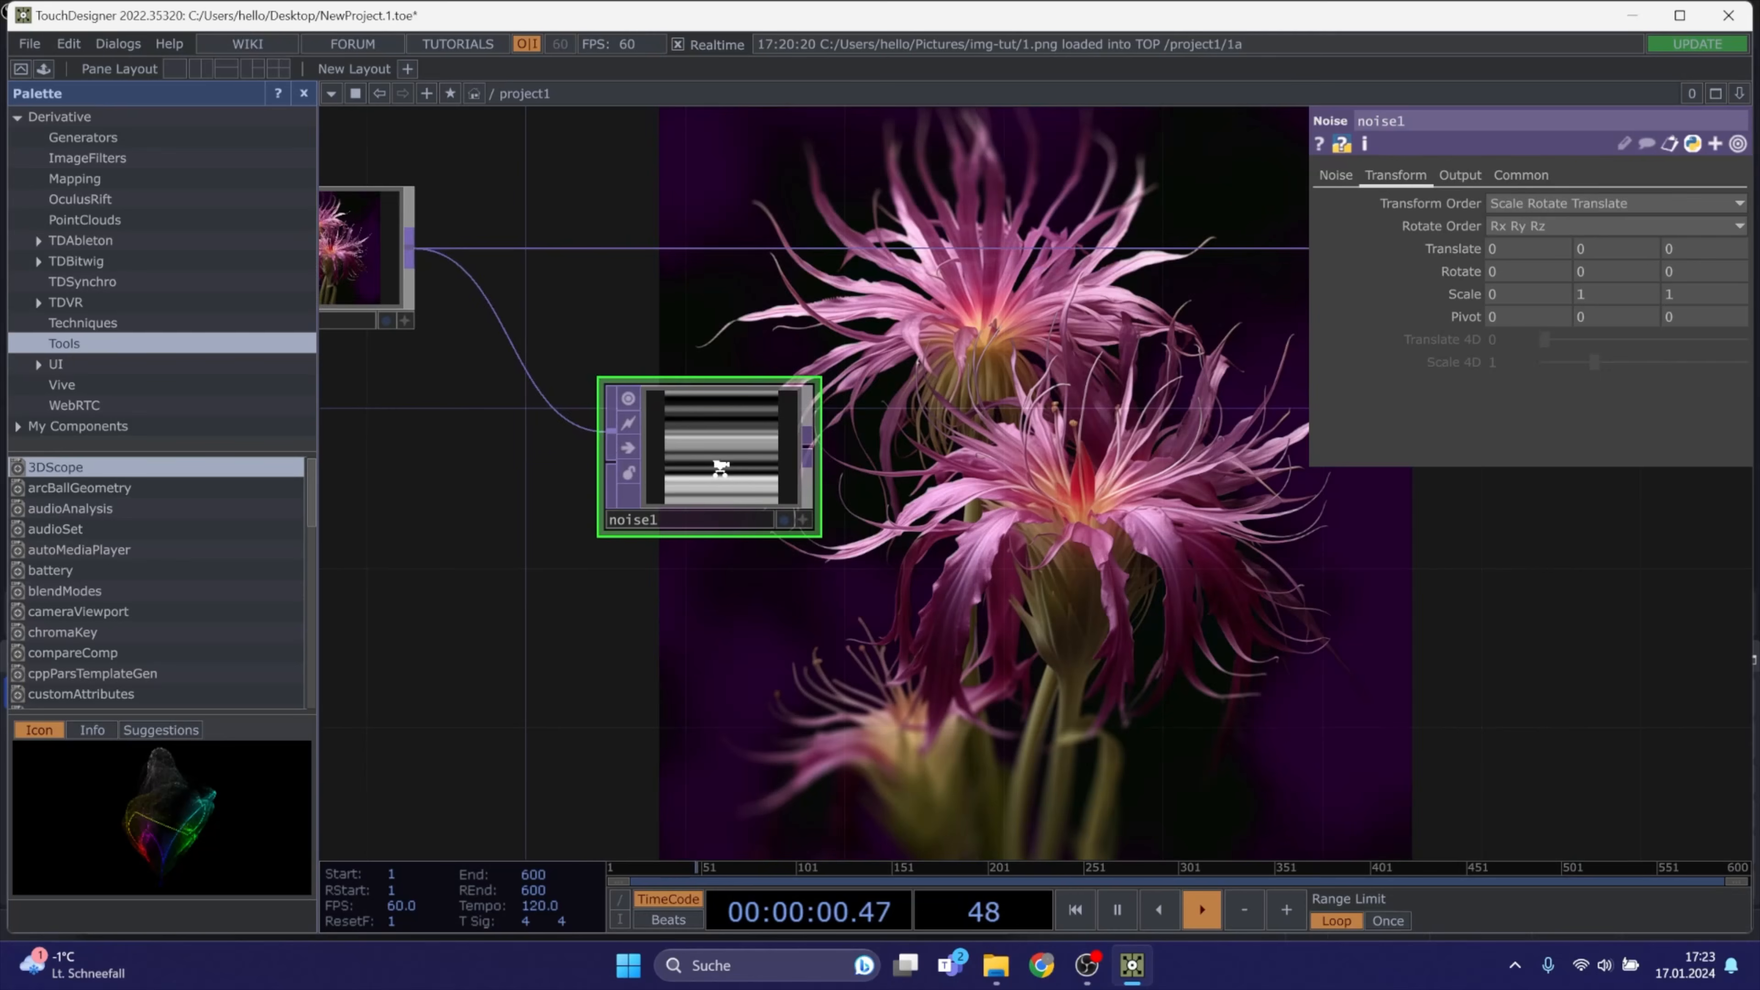
click(1580, 294)
text(10)
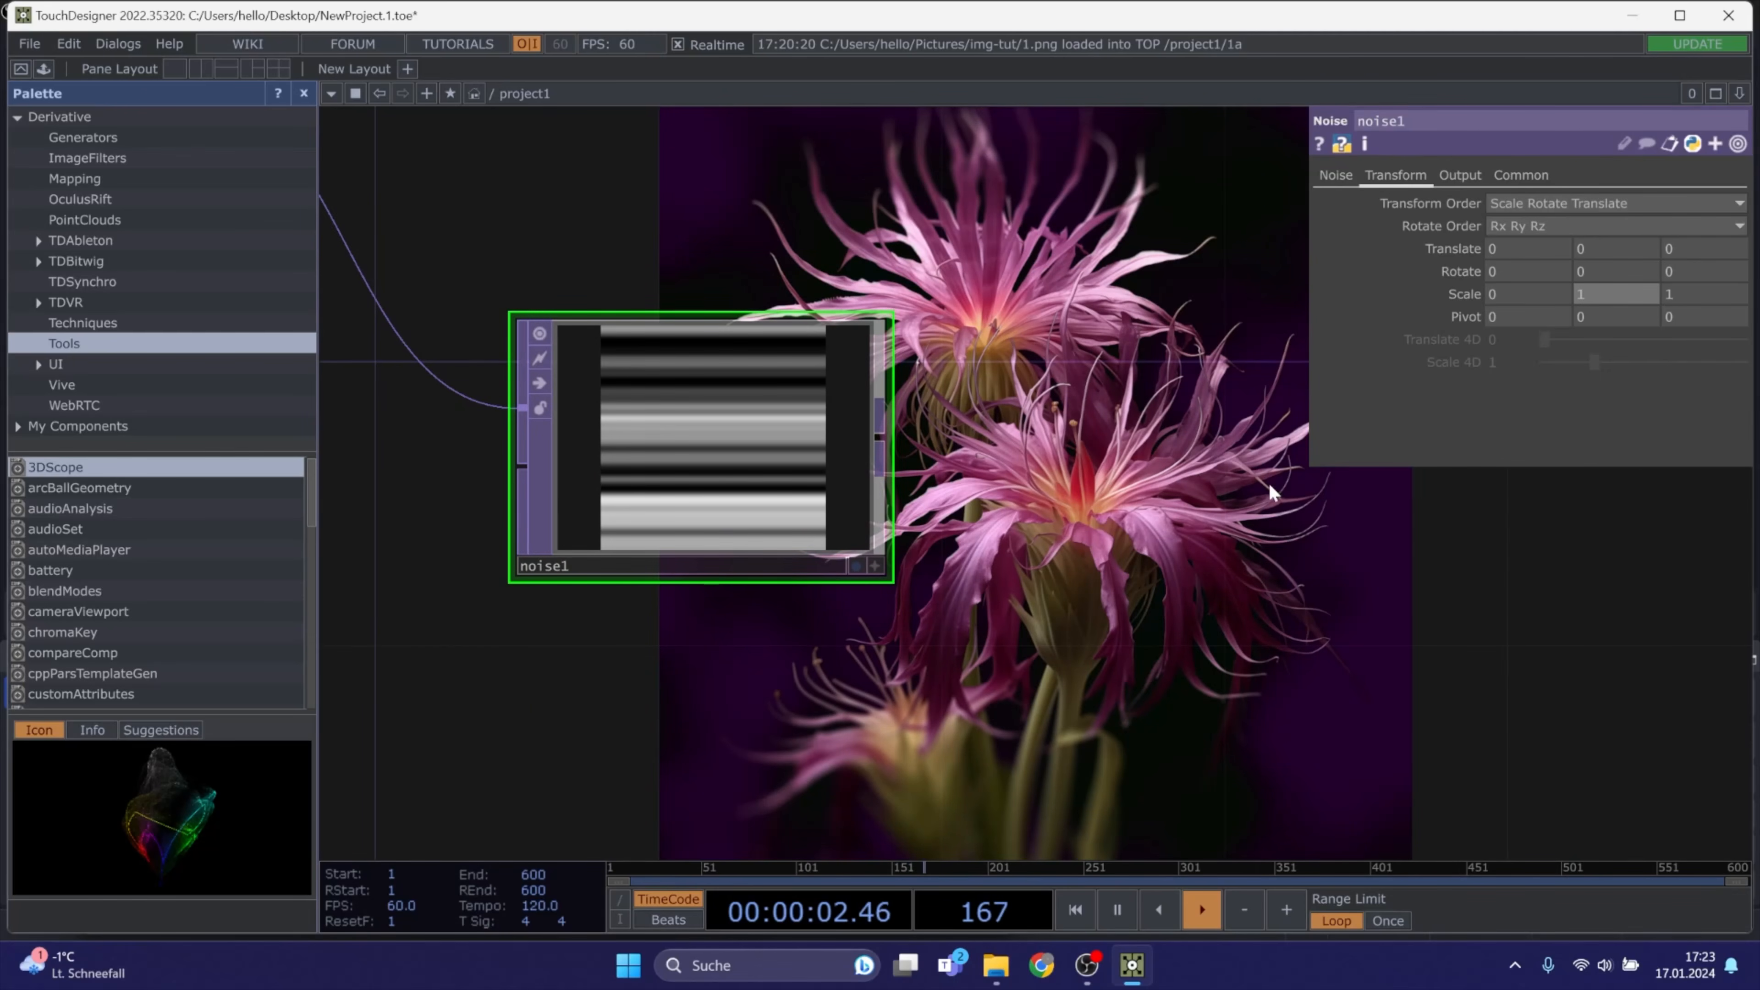
key(Return)
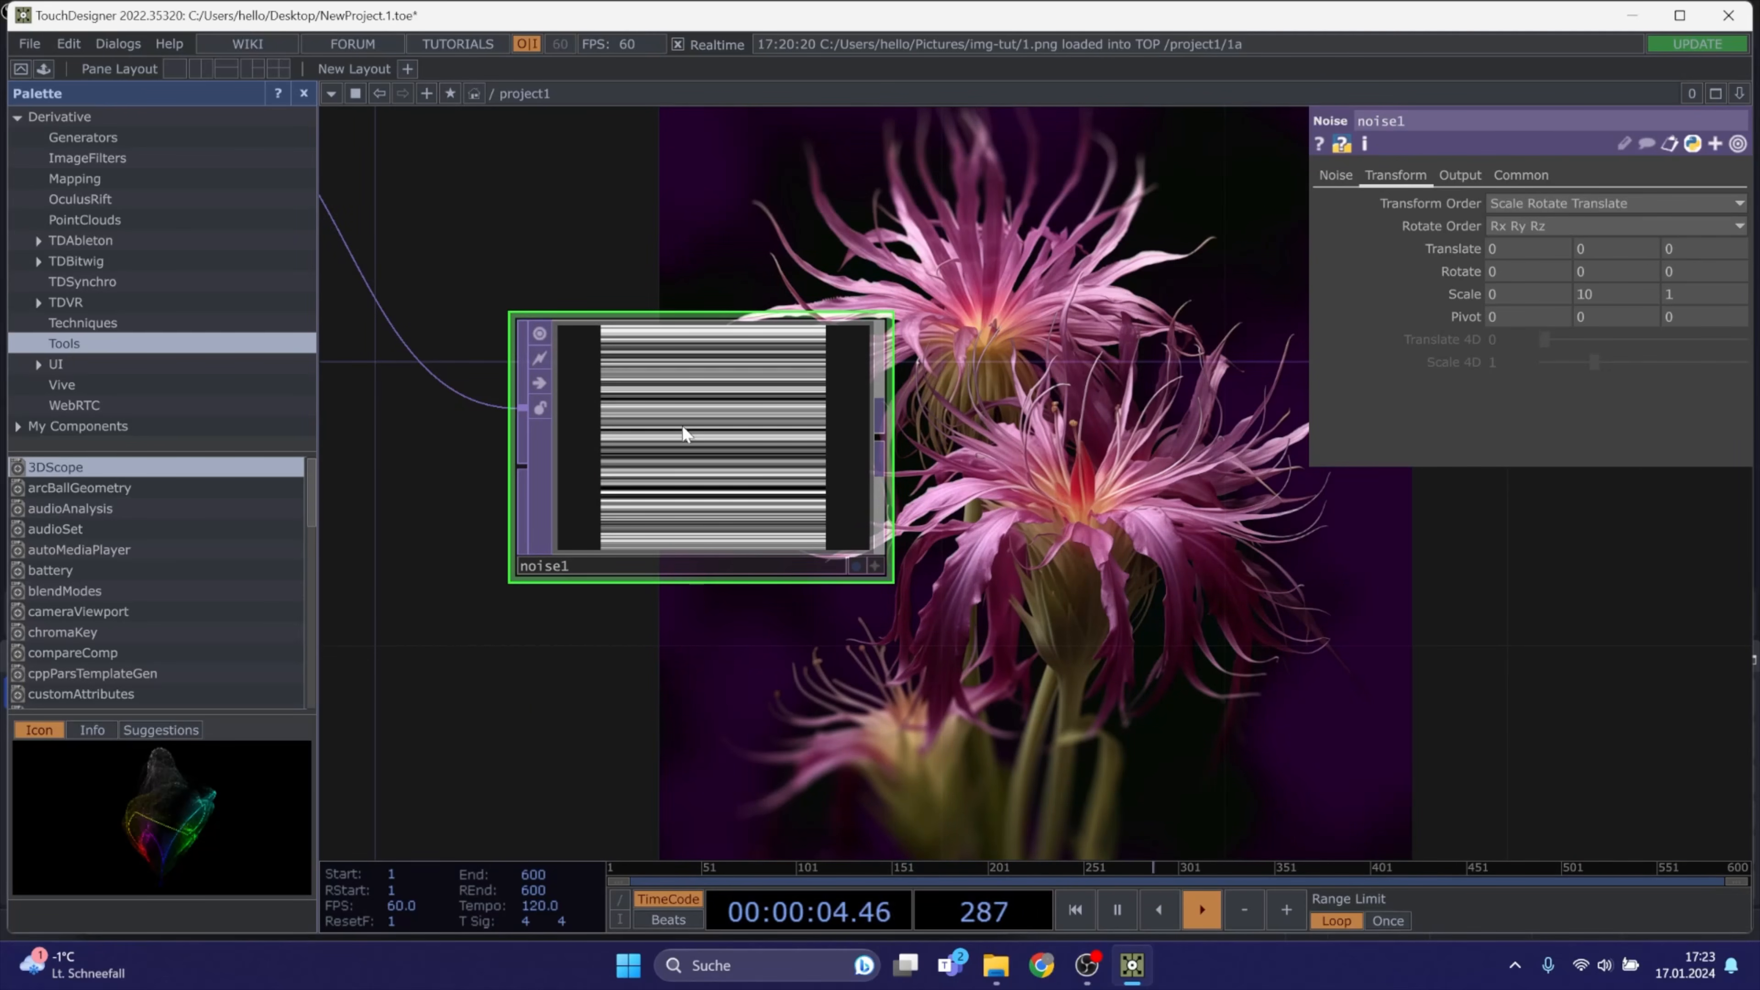
scroll(686, 424, up, 4)
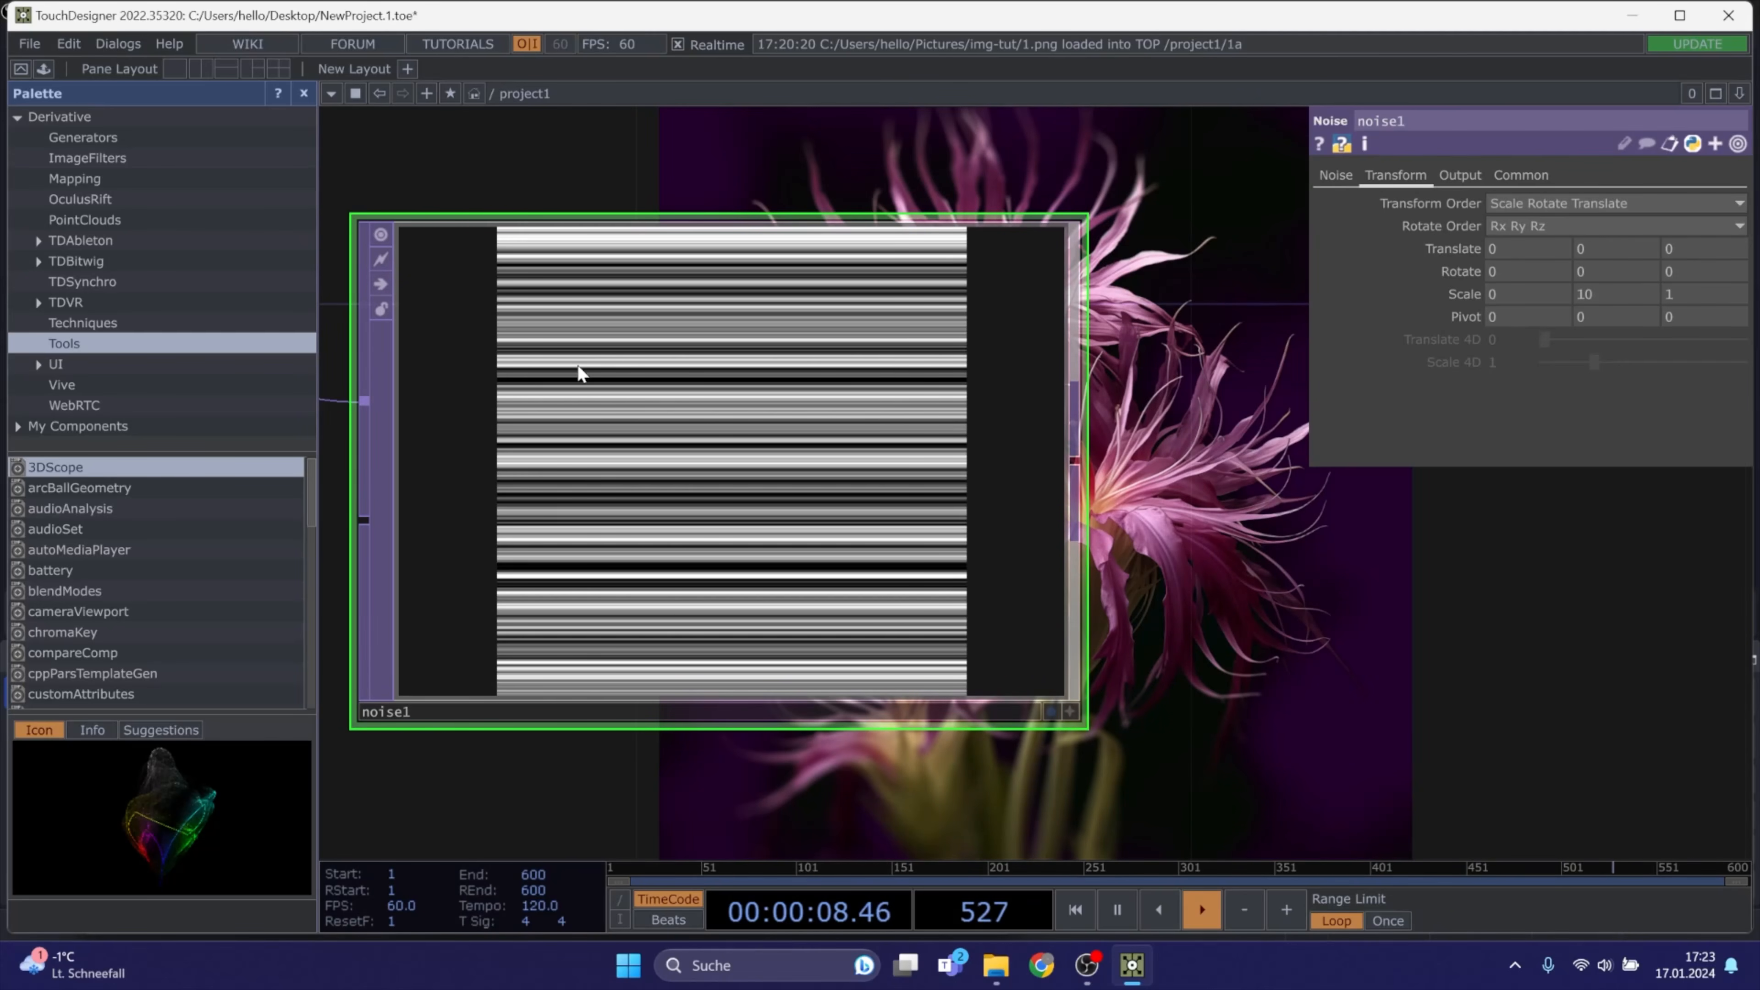
scroll(579, 357, up, 3)
scroll(693, 402, down, 3)
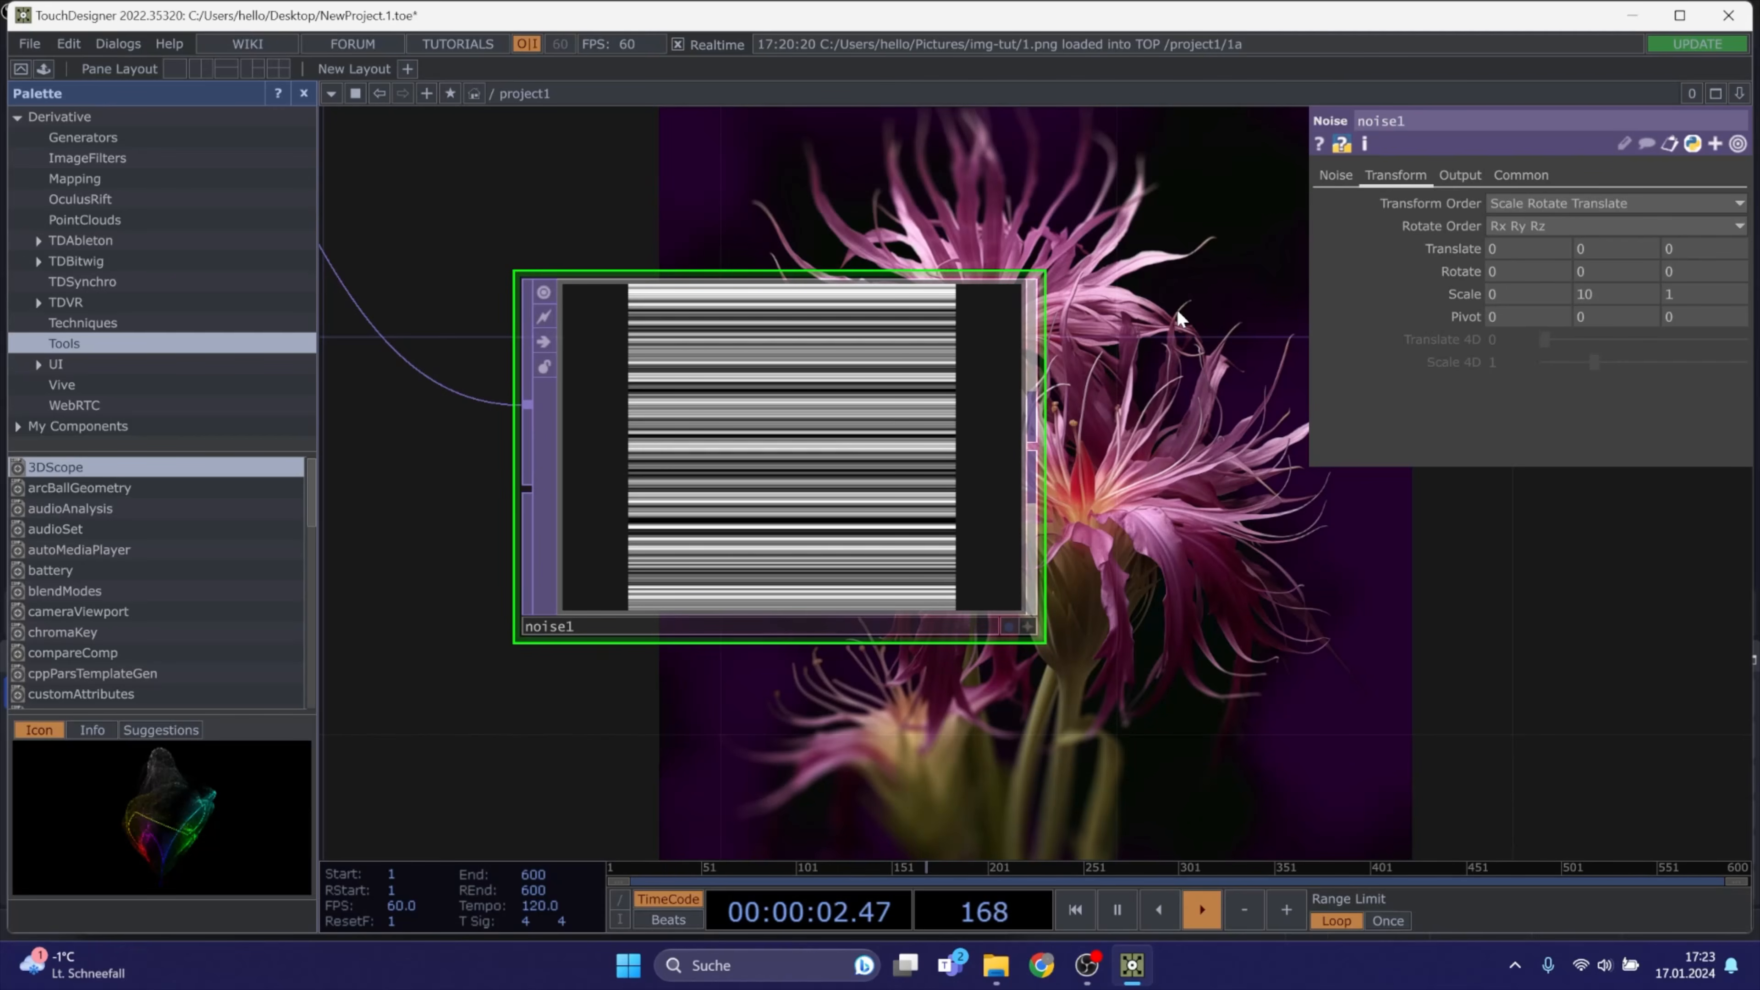
Set the Noise TOP's period to 4
click(1333, 176)
drag(1643, 250, 1757, 249)
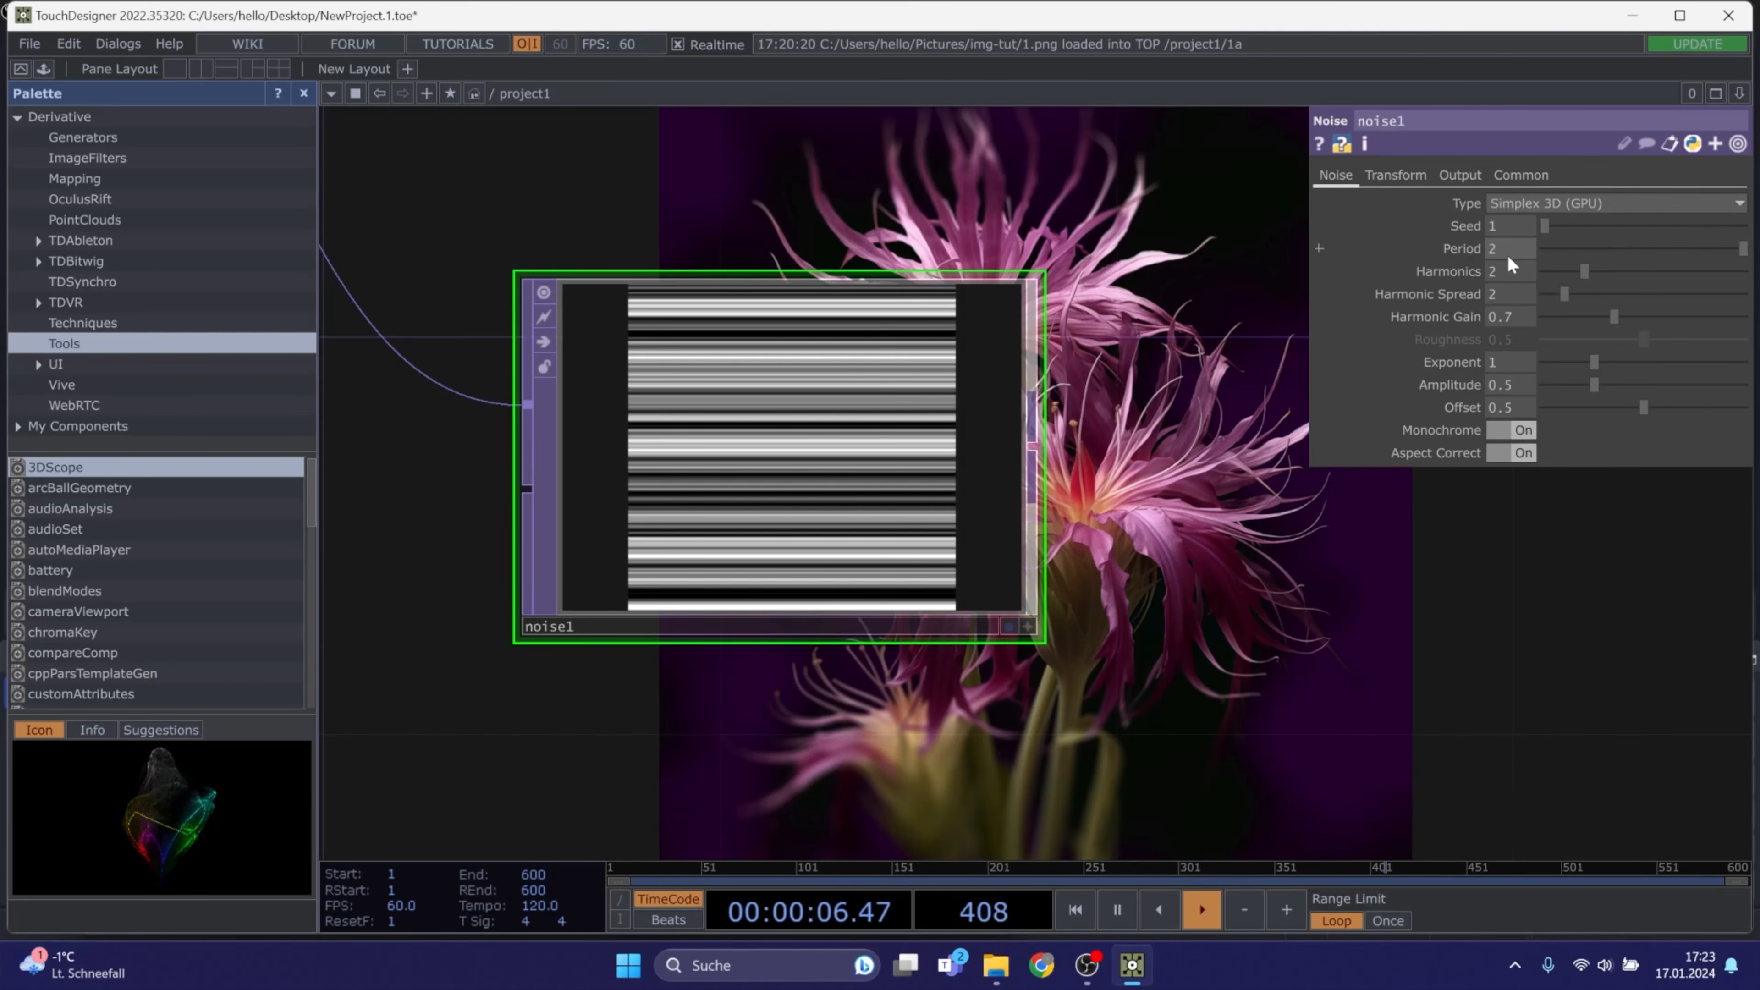
text(4)
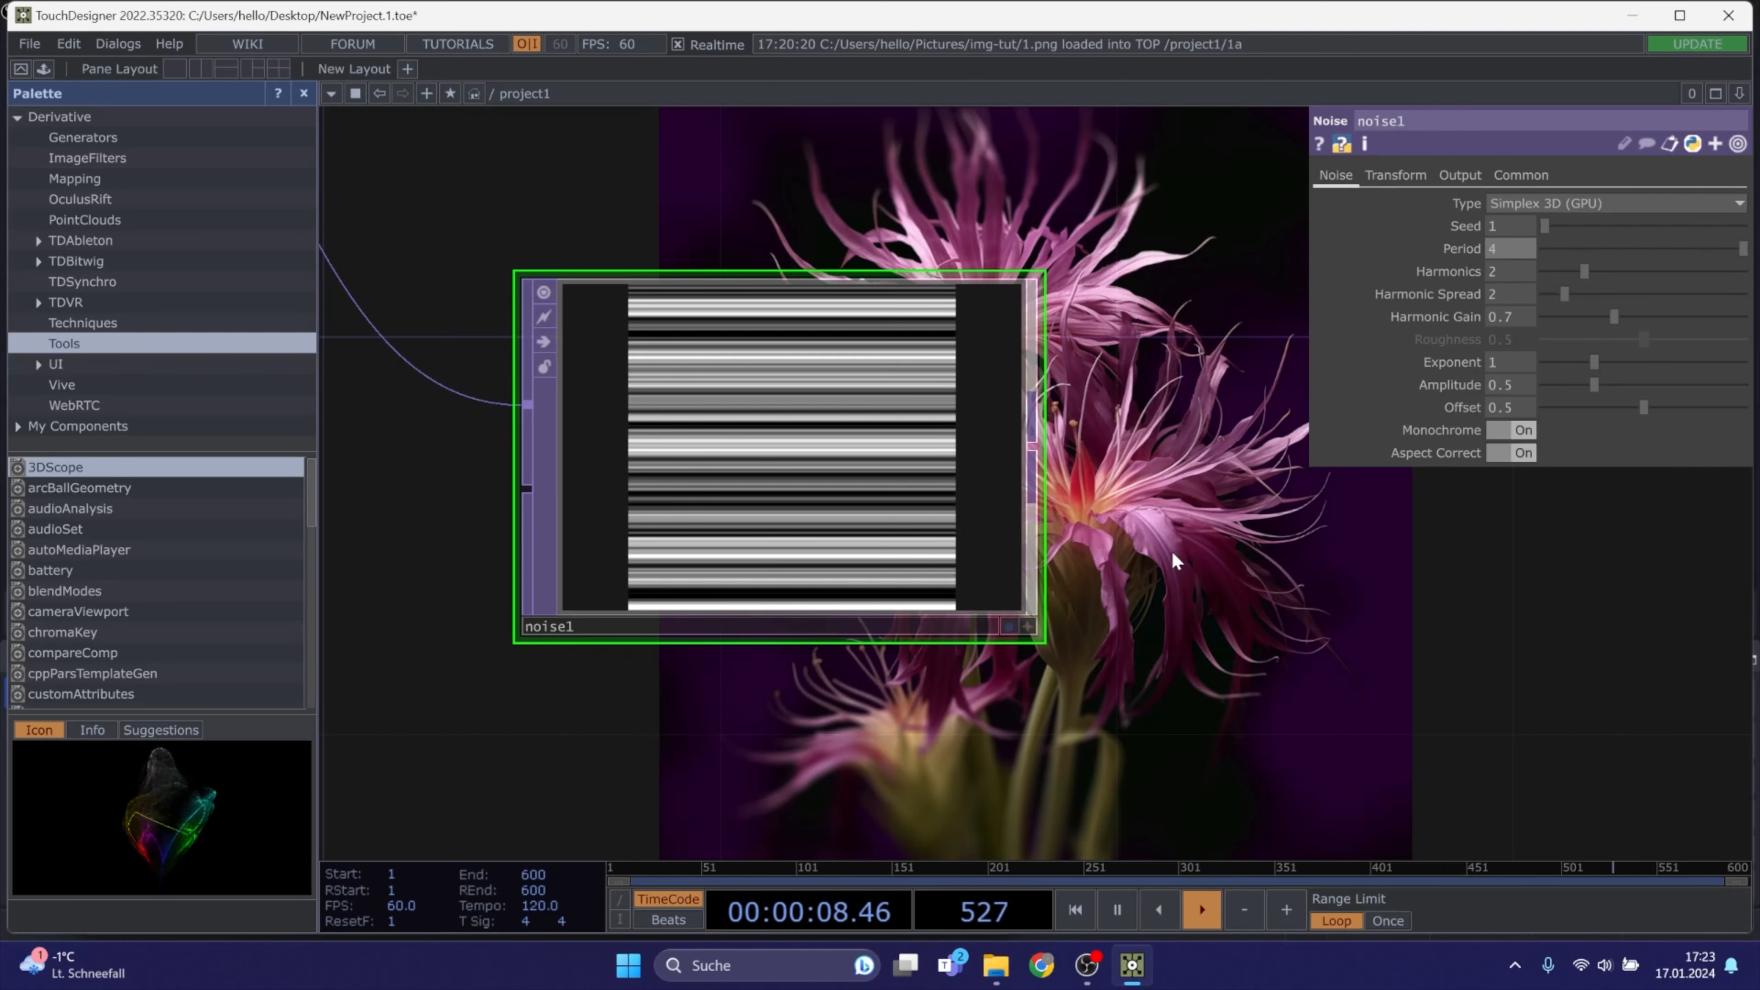
key(Return)
Set the Noise TOP's harmonics and exponent to 0 to form hard-edged horizontal stripes
drag(1575, 271, 1481, 271)
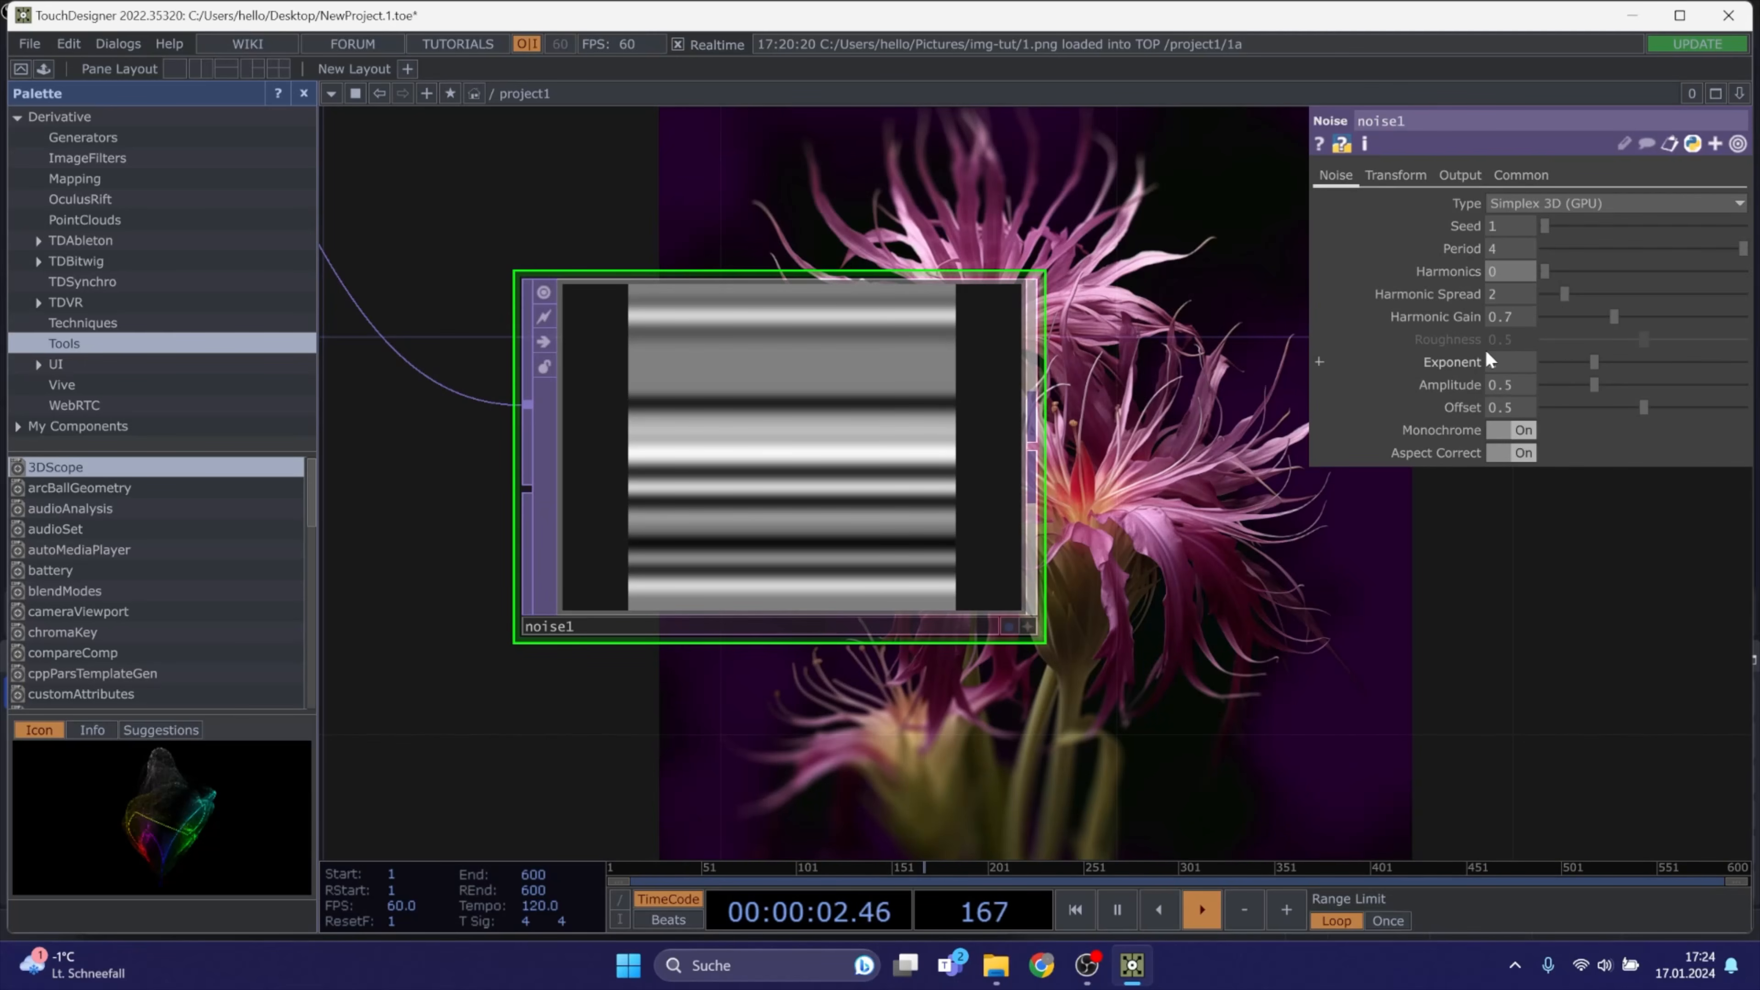
drag(1594, 361, 1547, 364)
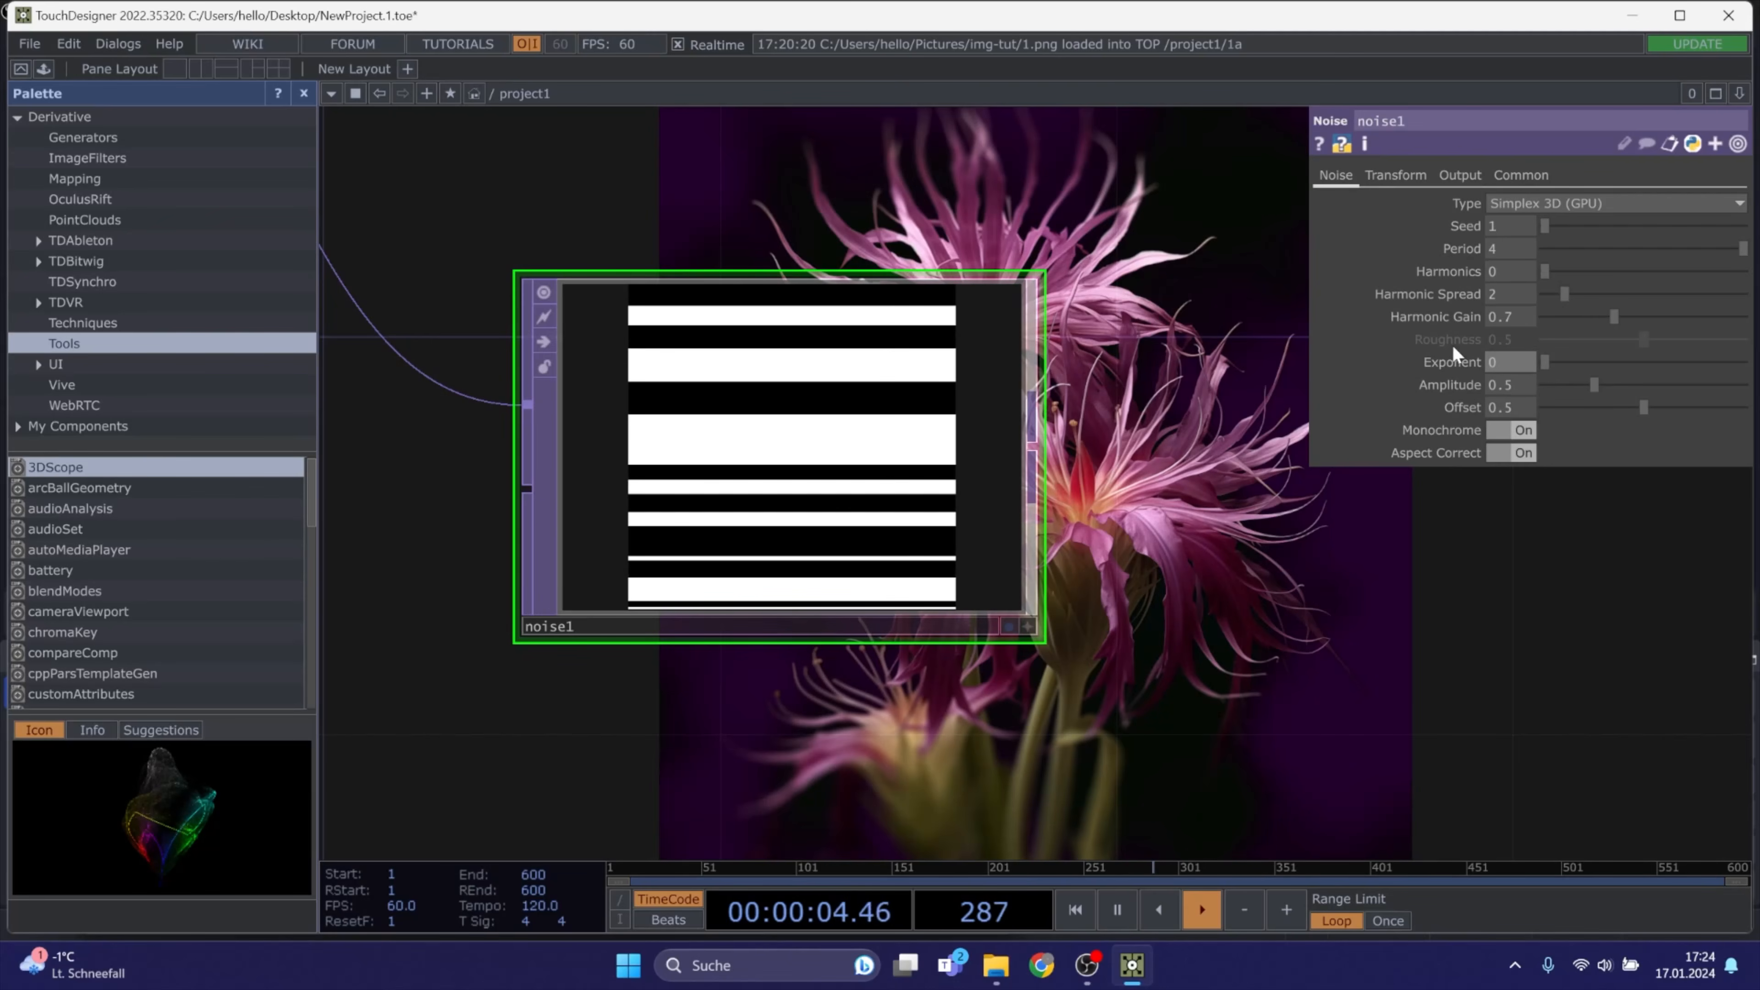
scroll(638, 312, up, 3)
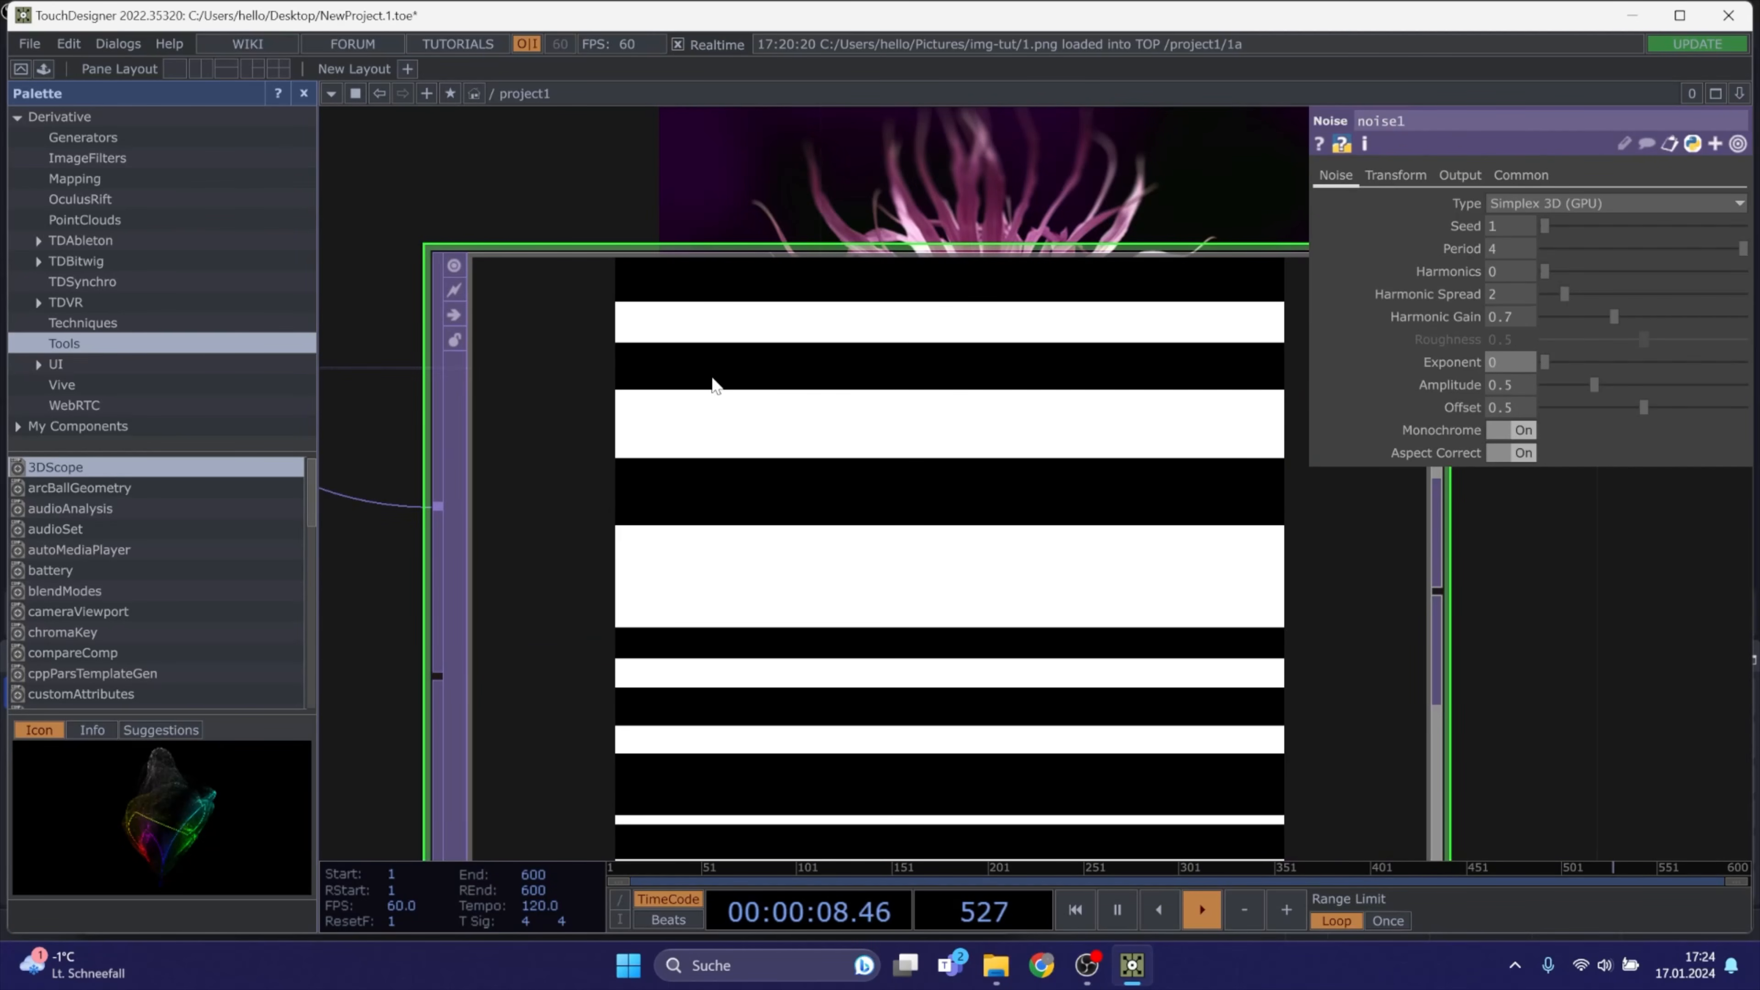
scroll(734, 381, down, 5)
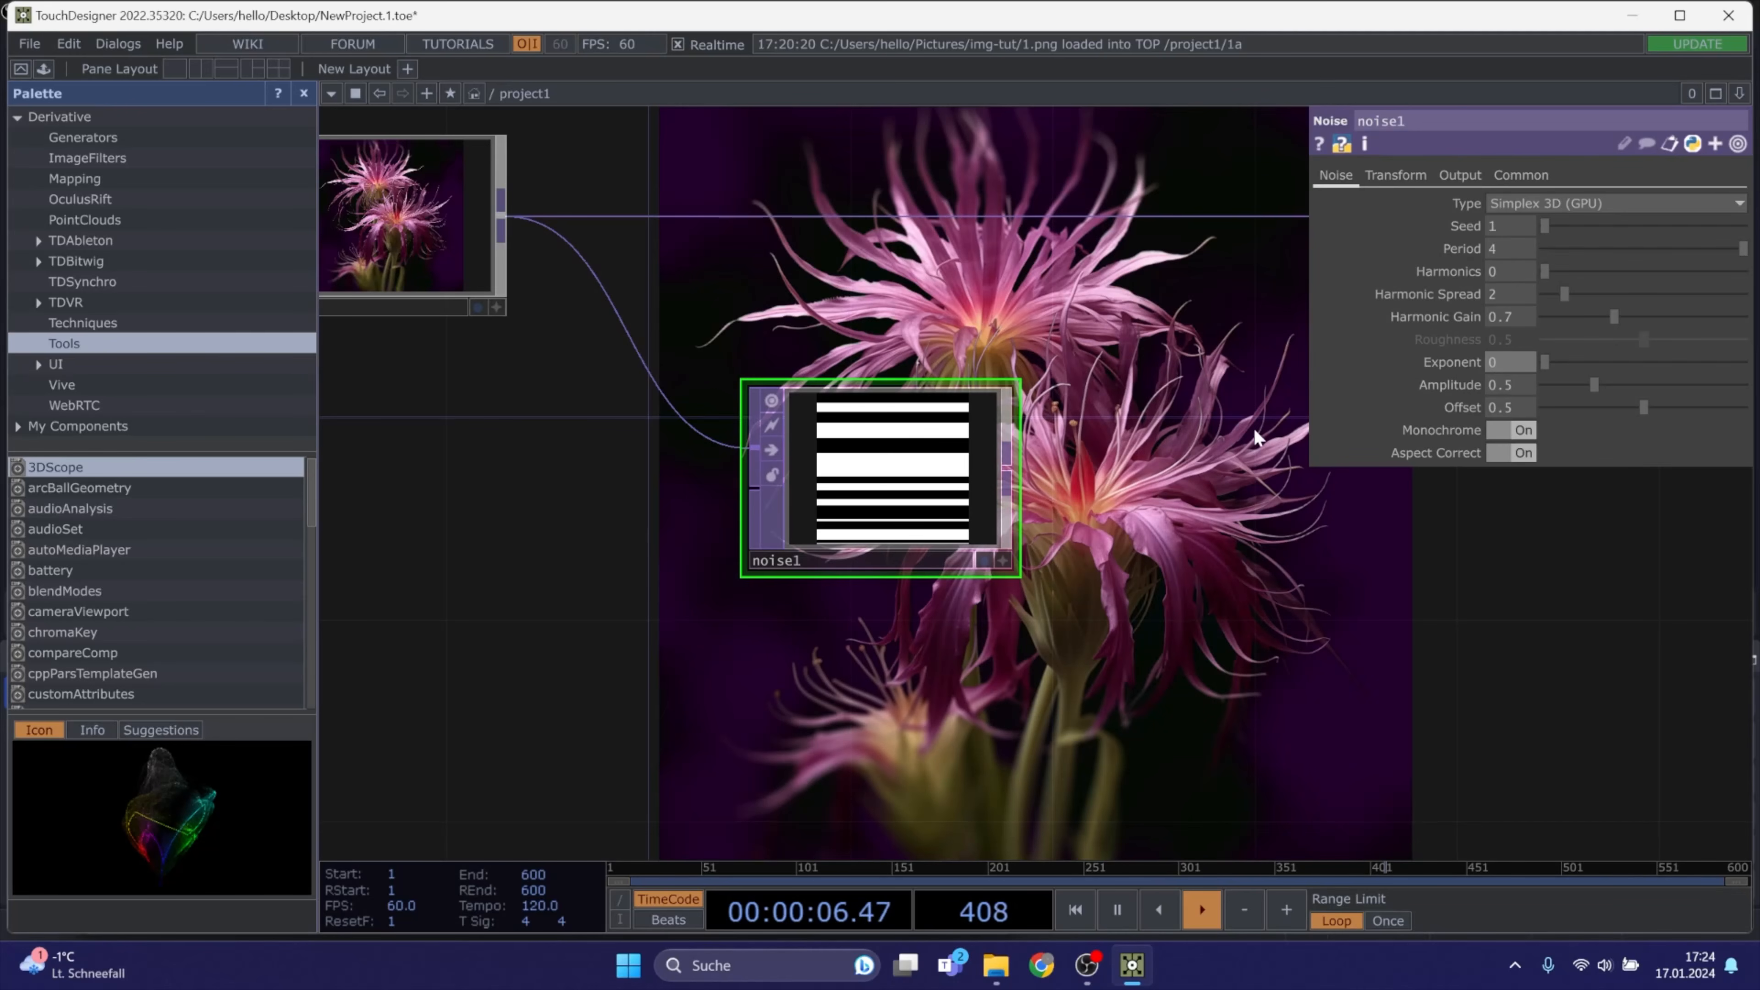
Add a Threshold TOP fed by the Noise TOP's output and place it beside the Noise TOP
drag(1157, 524, 911, 447)
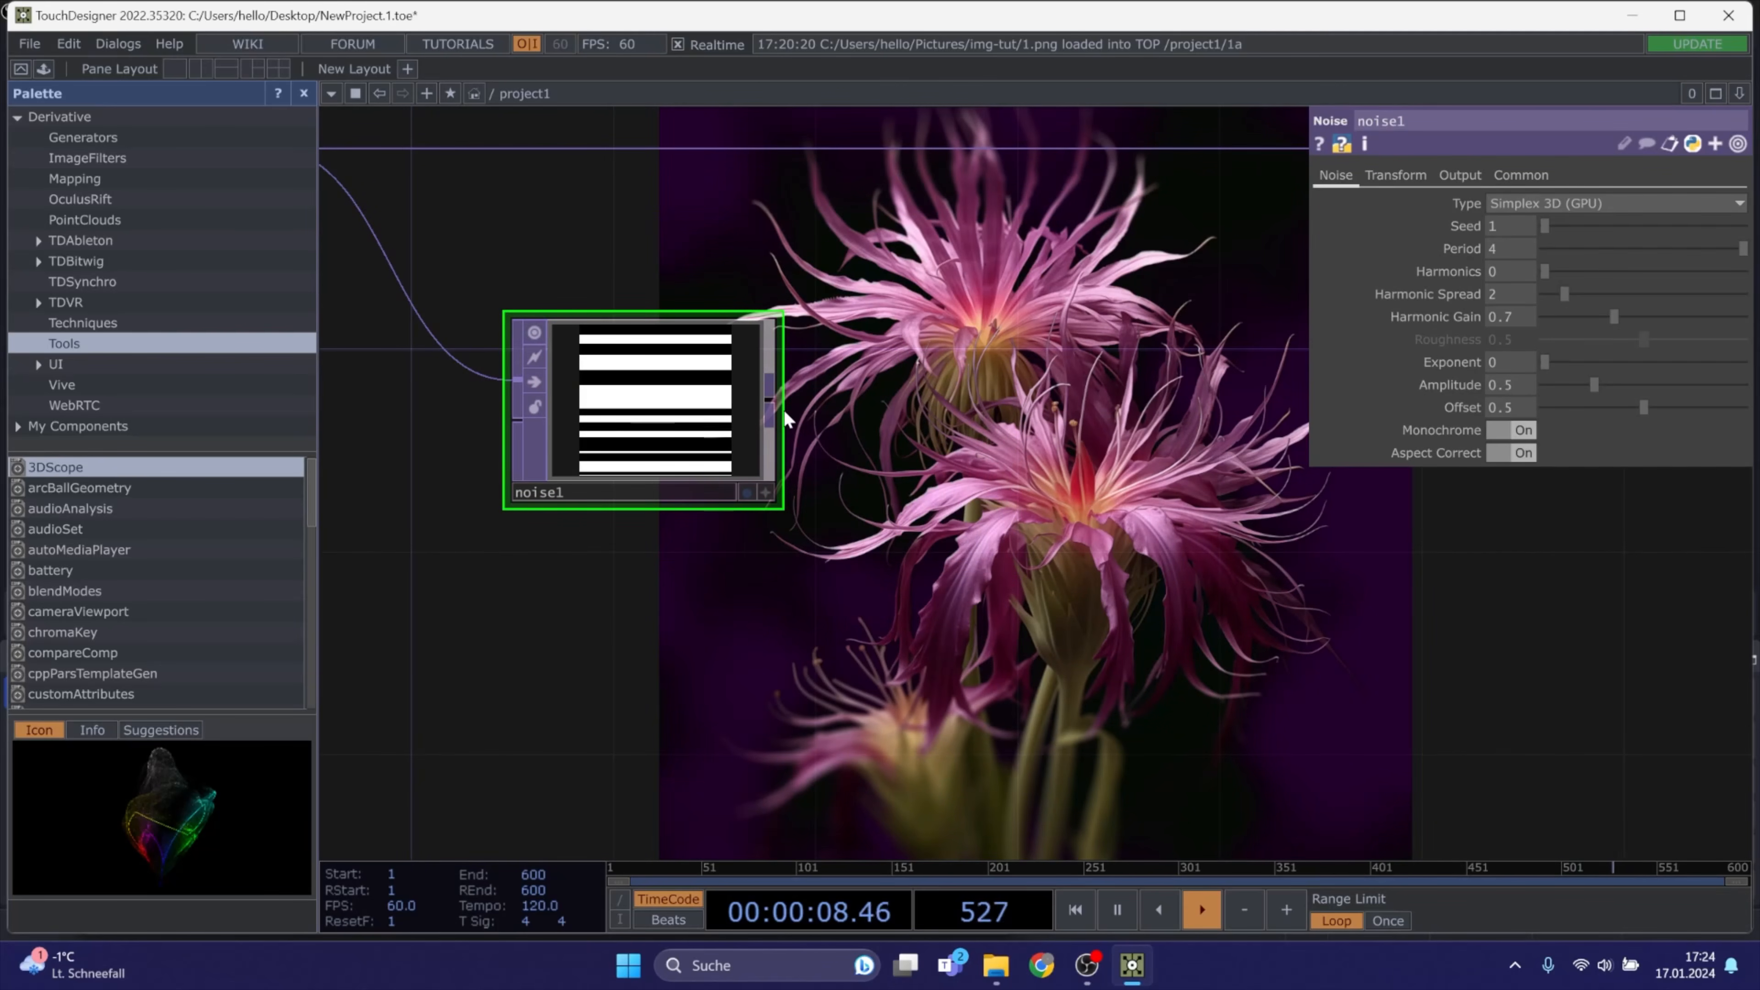
click(774, 399)
click(912, 415)
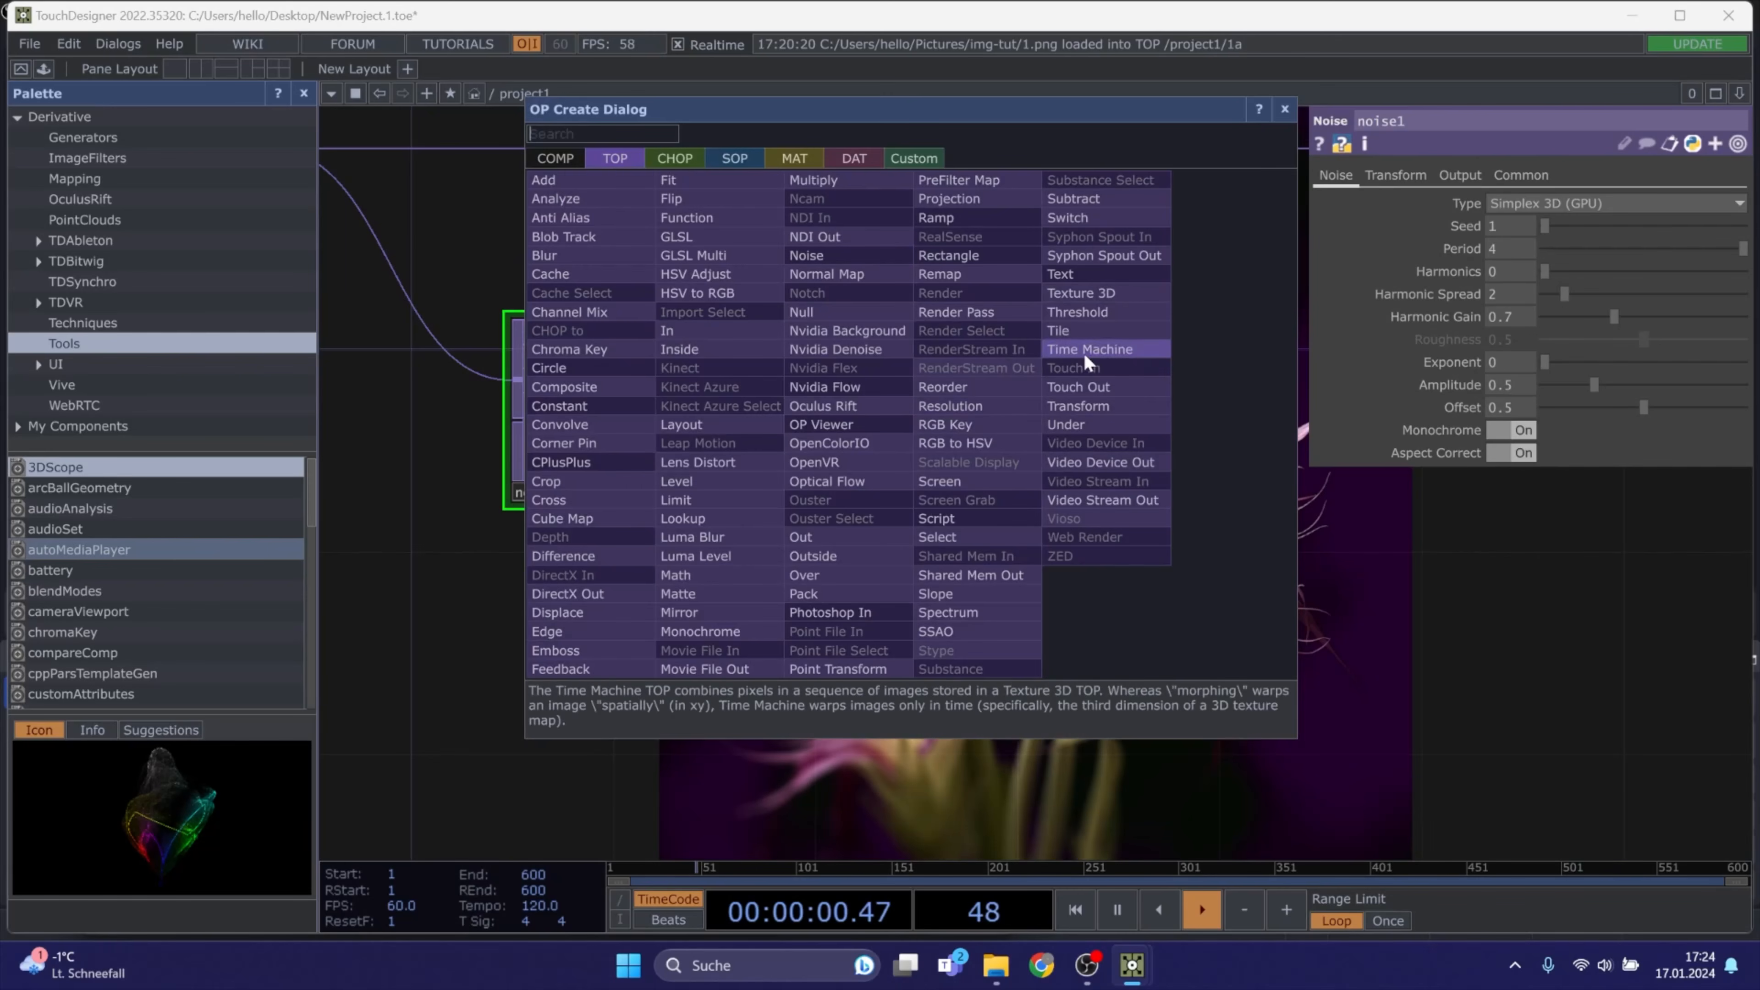
click(1087, 309)
click(1019, 401)
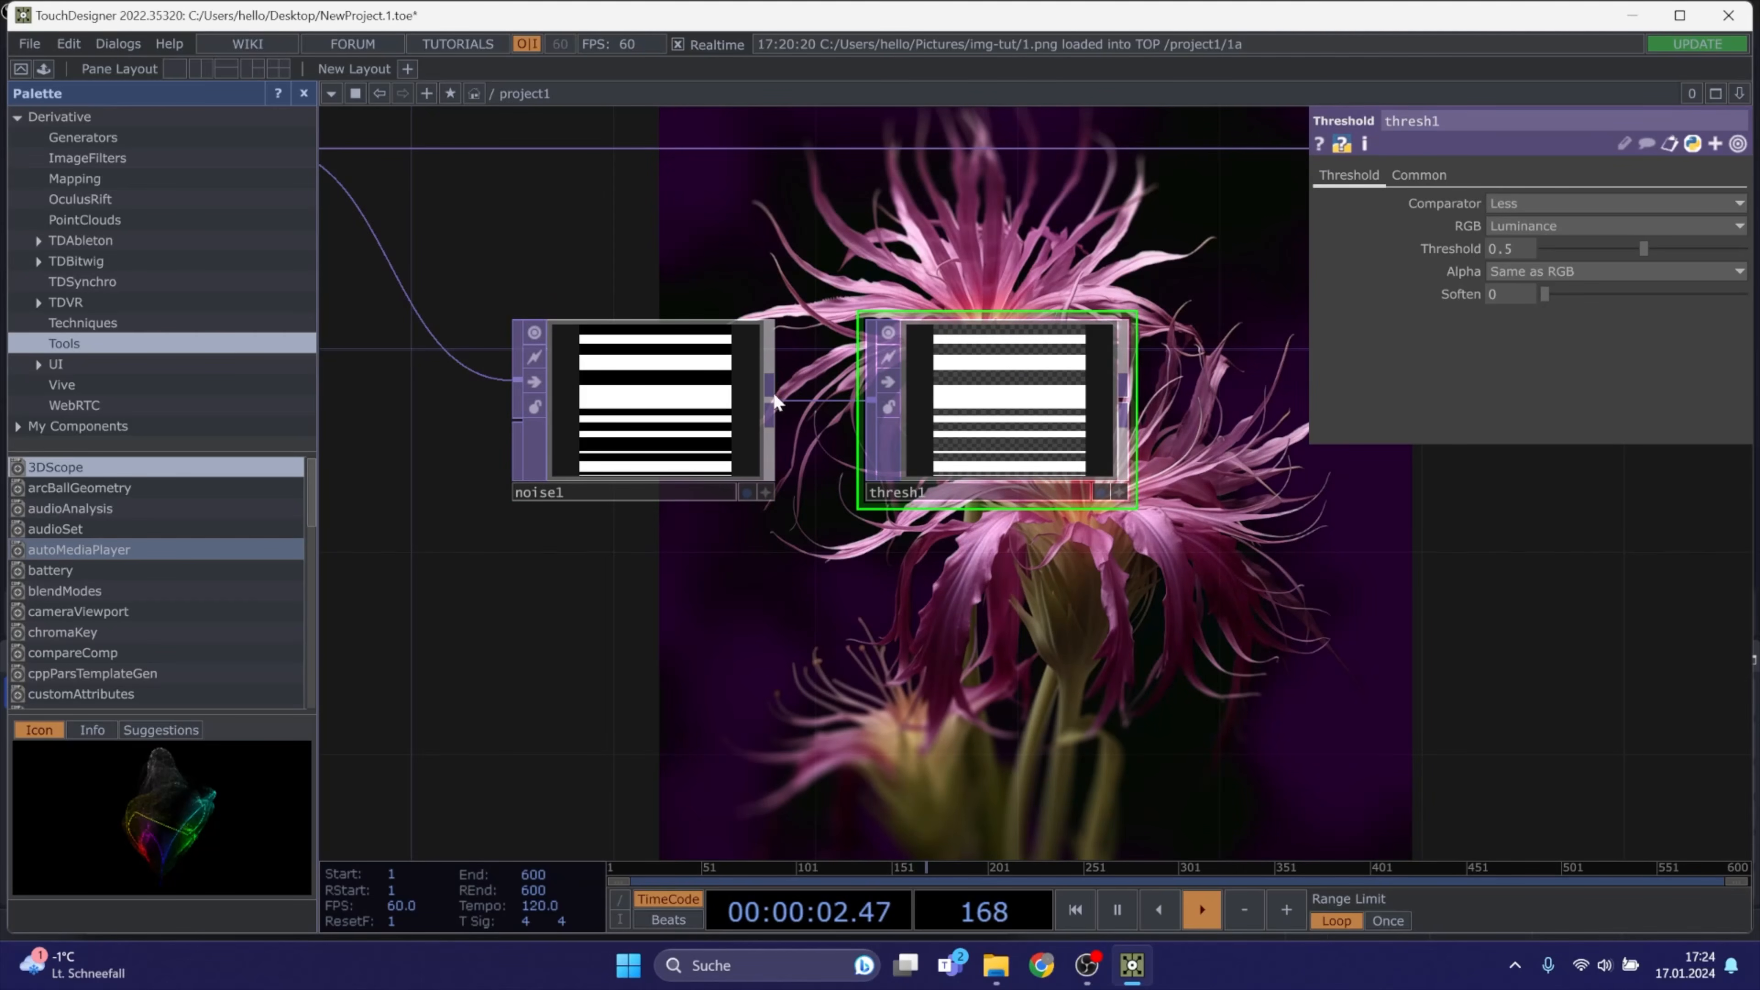
scroll(1119, 398, up, 3)
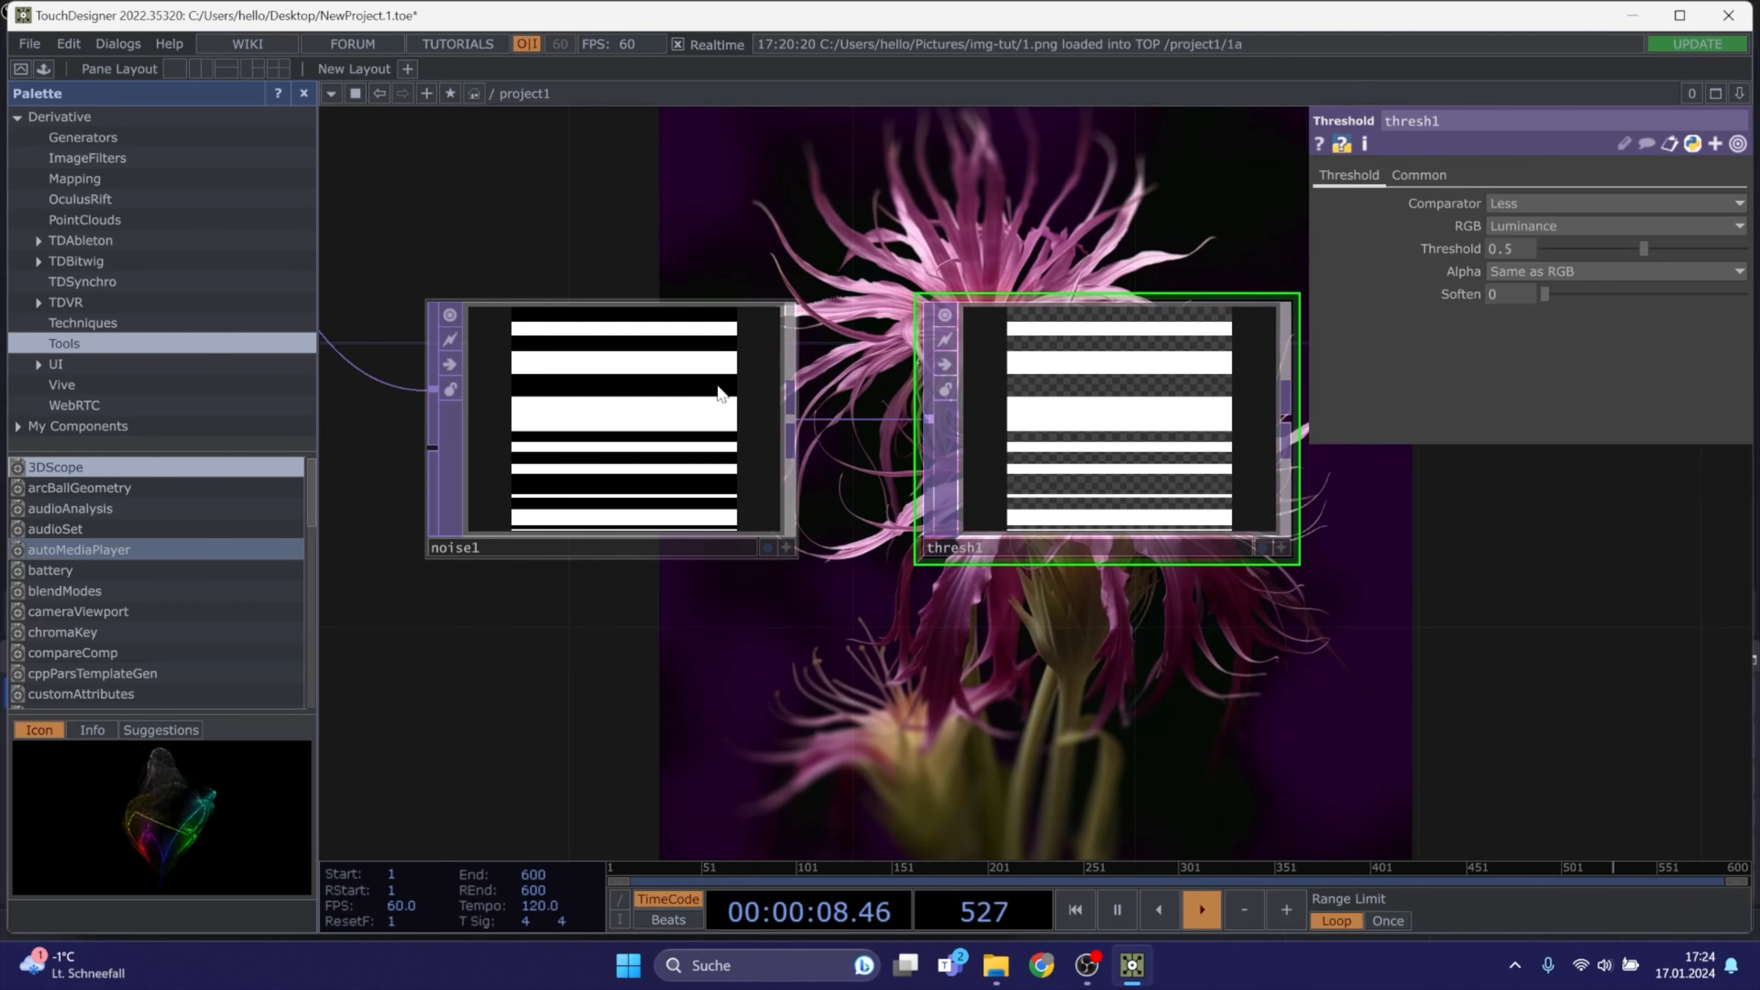
scroll(1095, 411, down, 5)
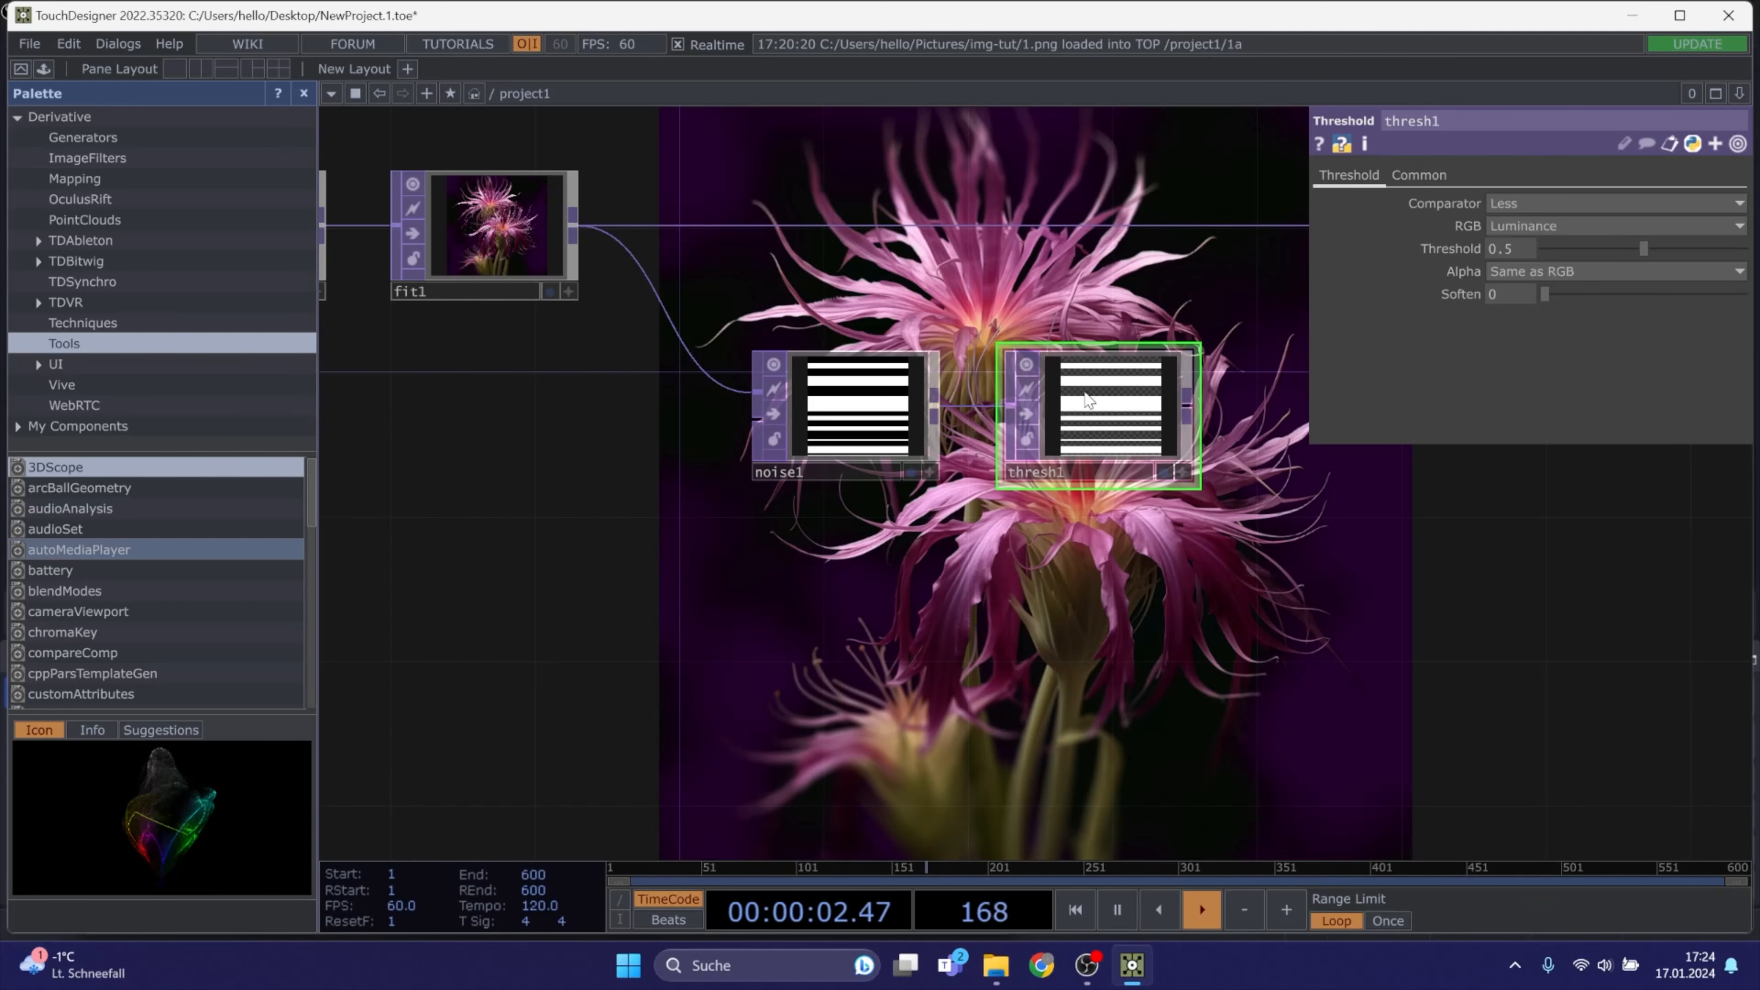
Move the Noise and Threshold TOPs closer to the Fit TOP, keeping them below the main chain
drag(1227, 491, 1010, 495)
scroll(1004, 479, down, 5)
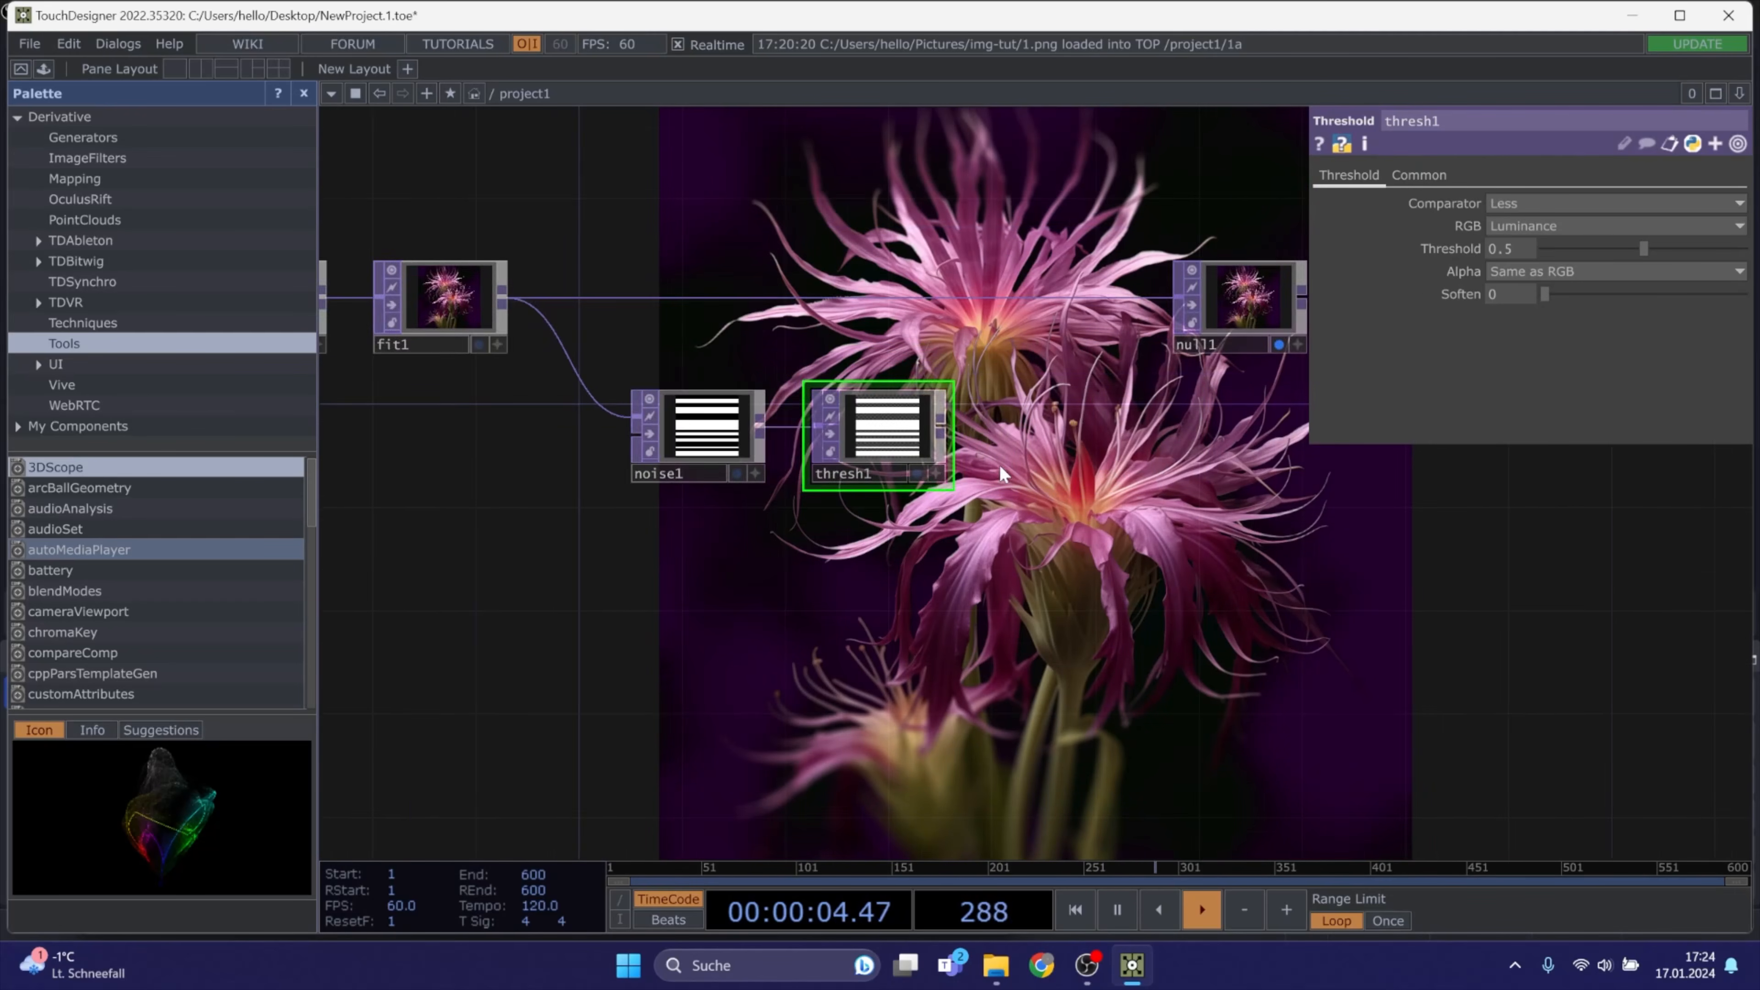
drag(1125, 456, 997, 452)
drag(661, 434, 605, 432)
drag(793, 436, 750, 442)
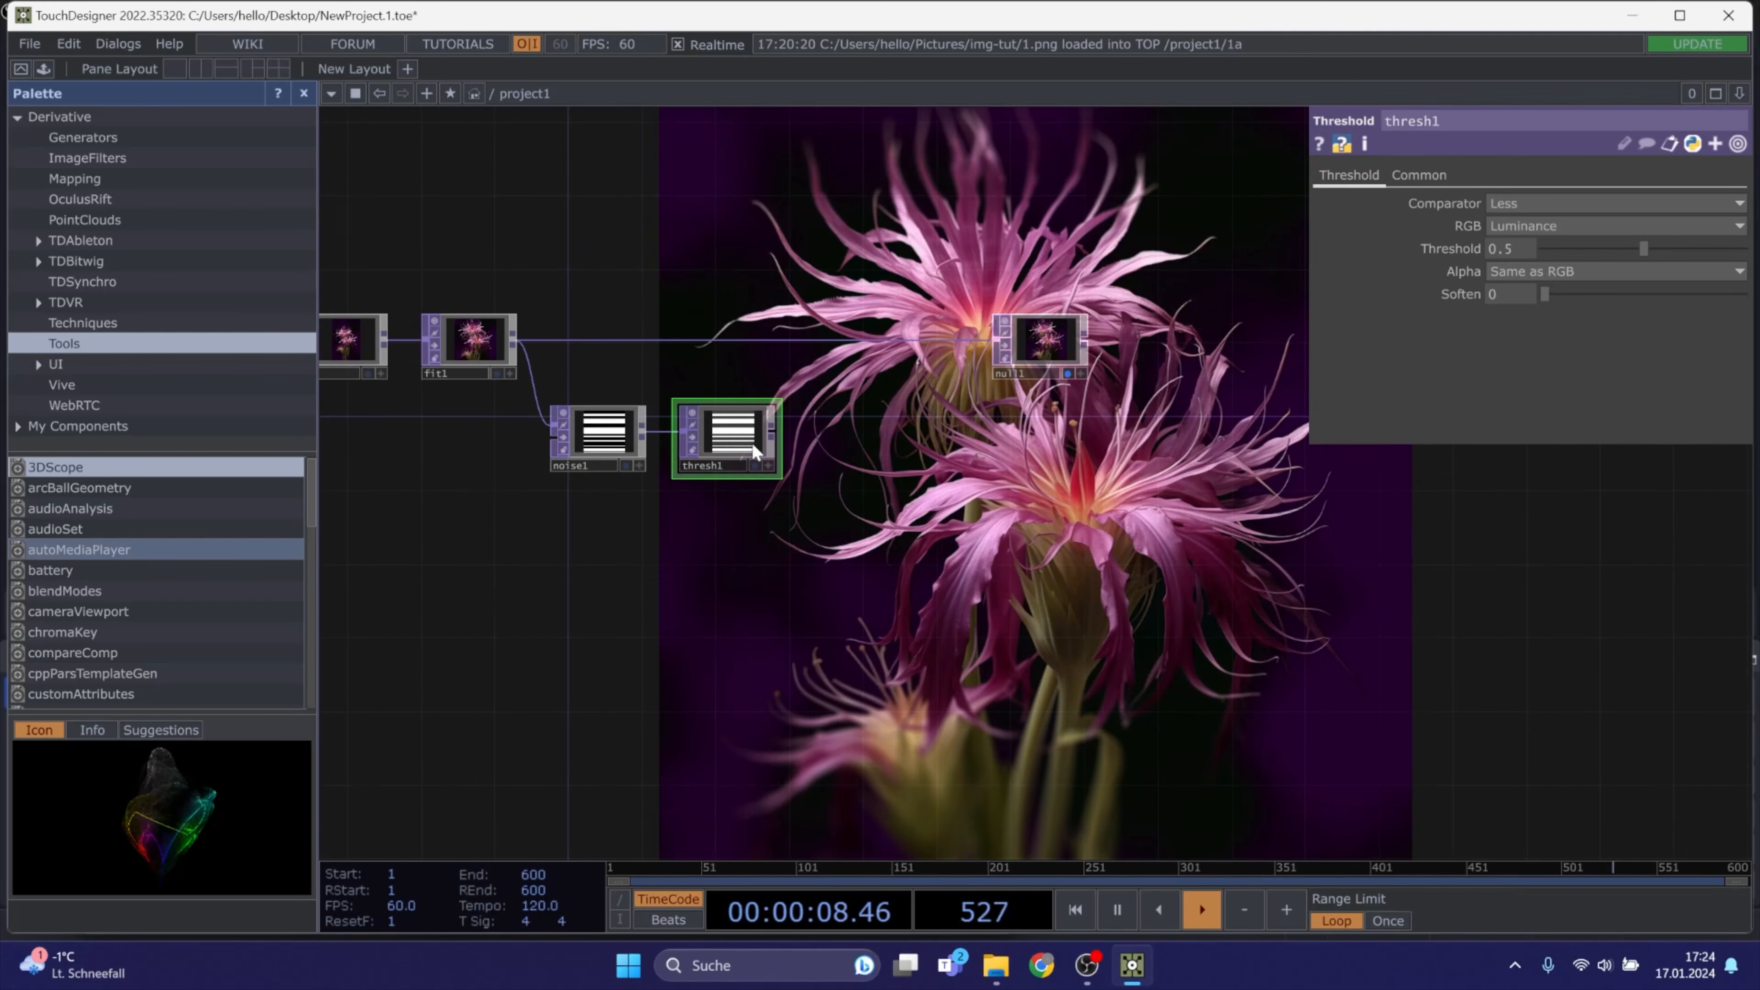
scroll(728, 433, up, 5)
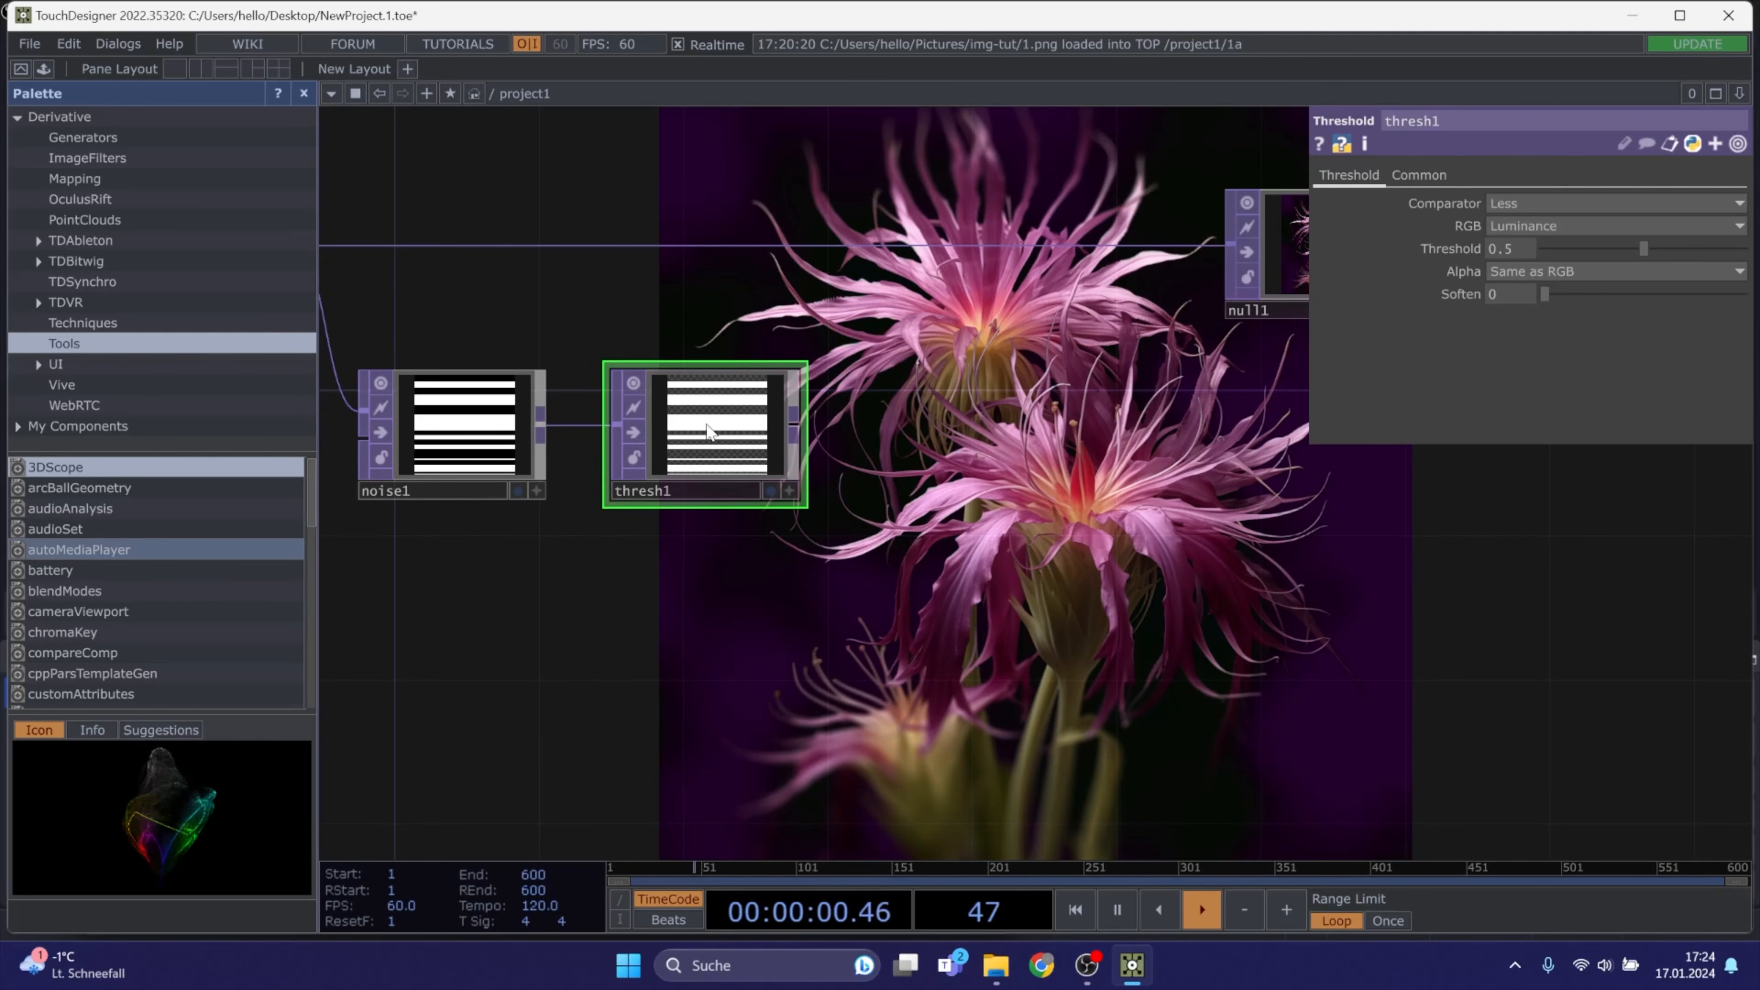
scroll(704, 426, up, 4)
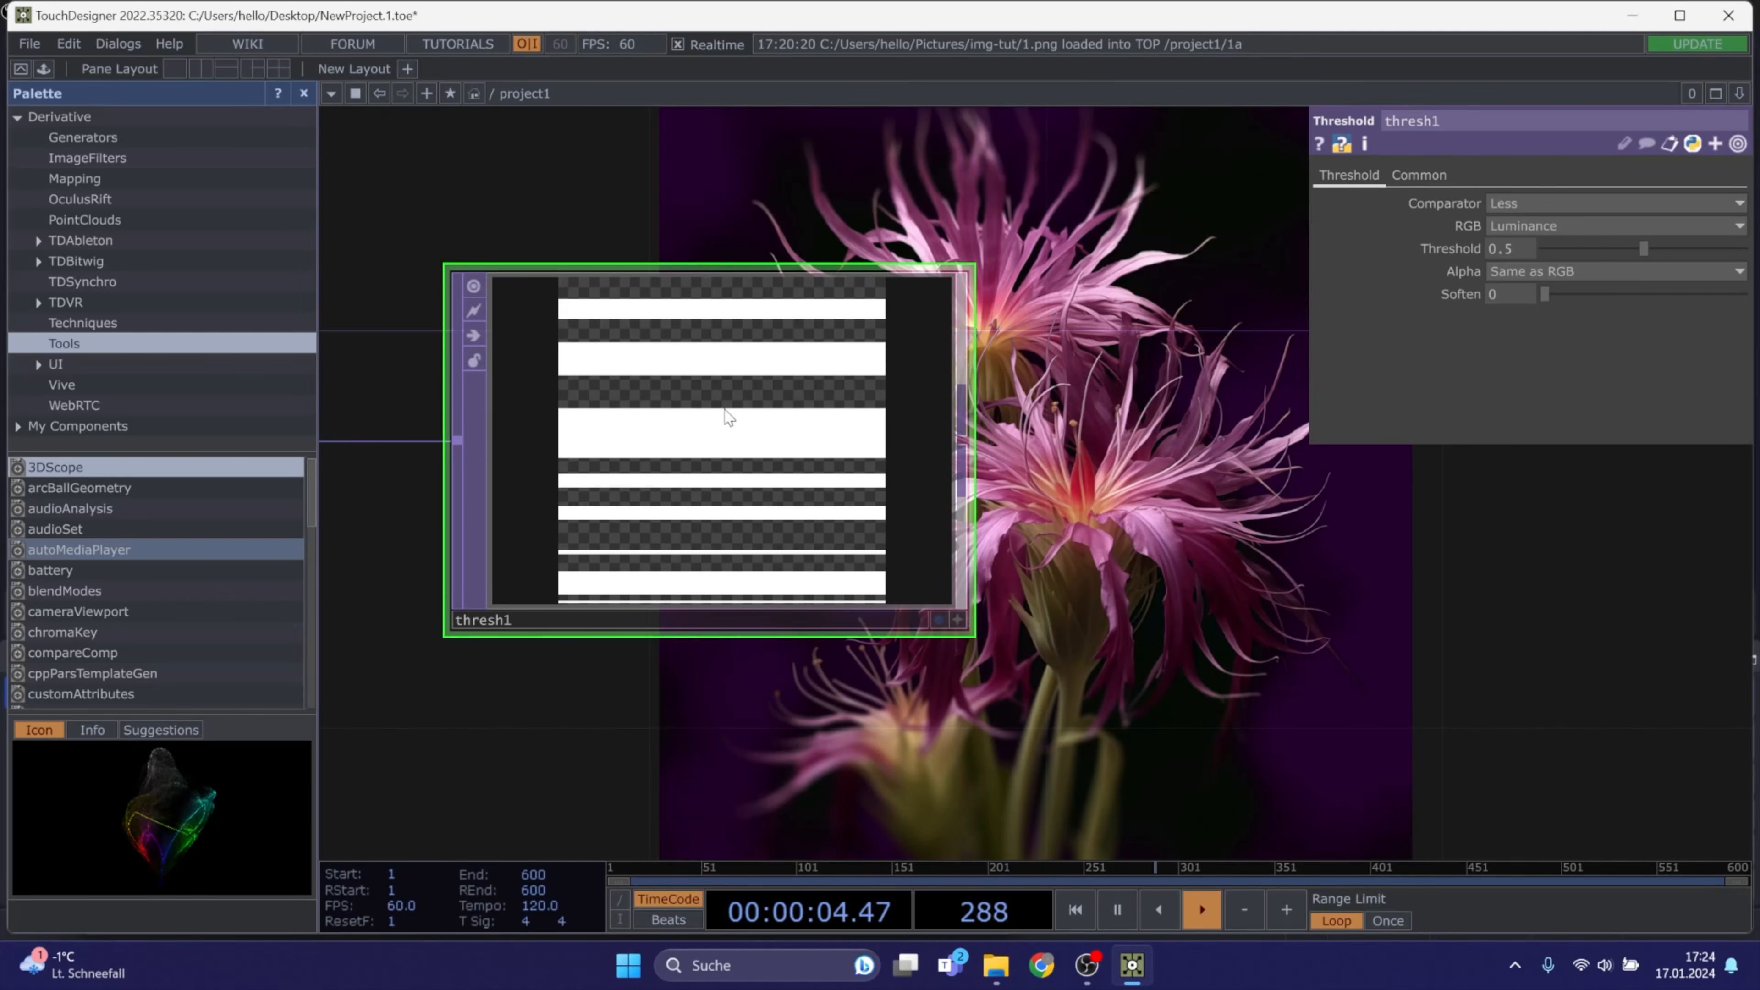
scroll(754, 422, down, 3)
scroll(918, 287, down, 2)
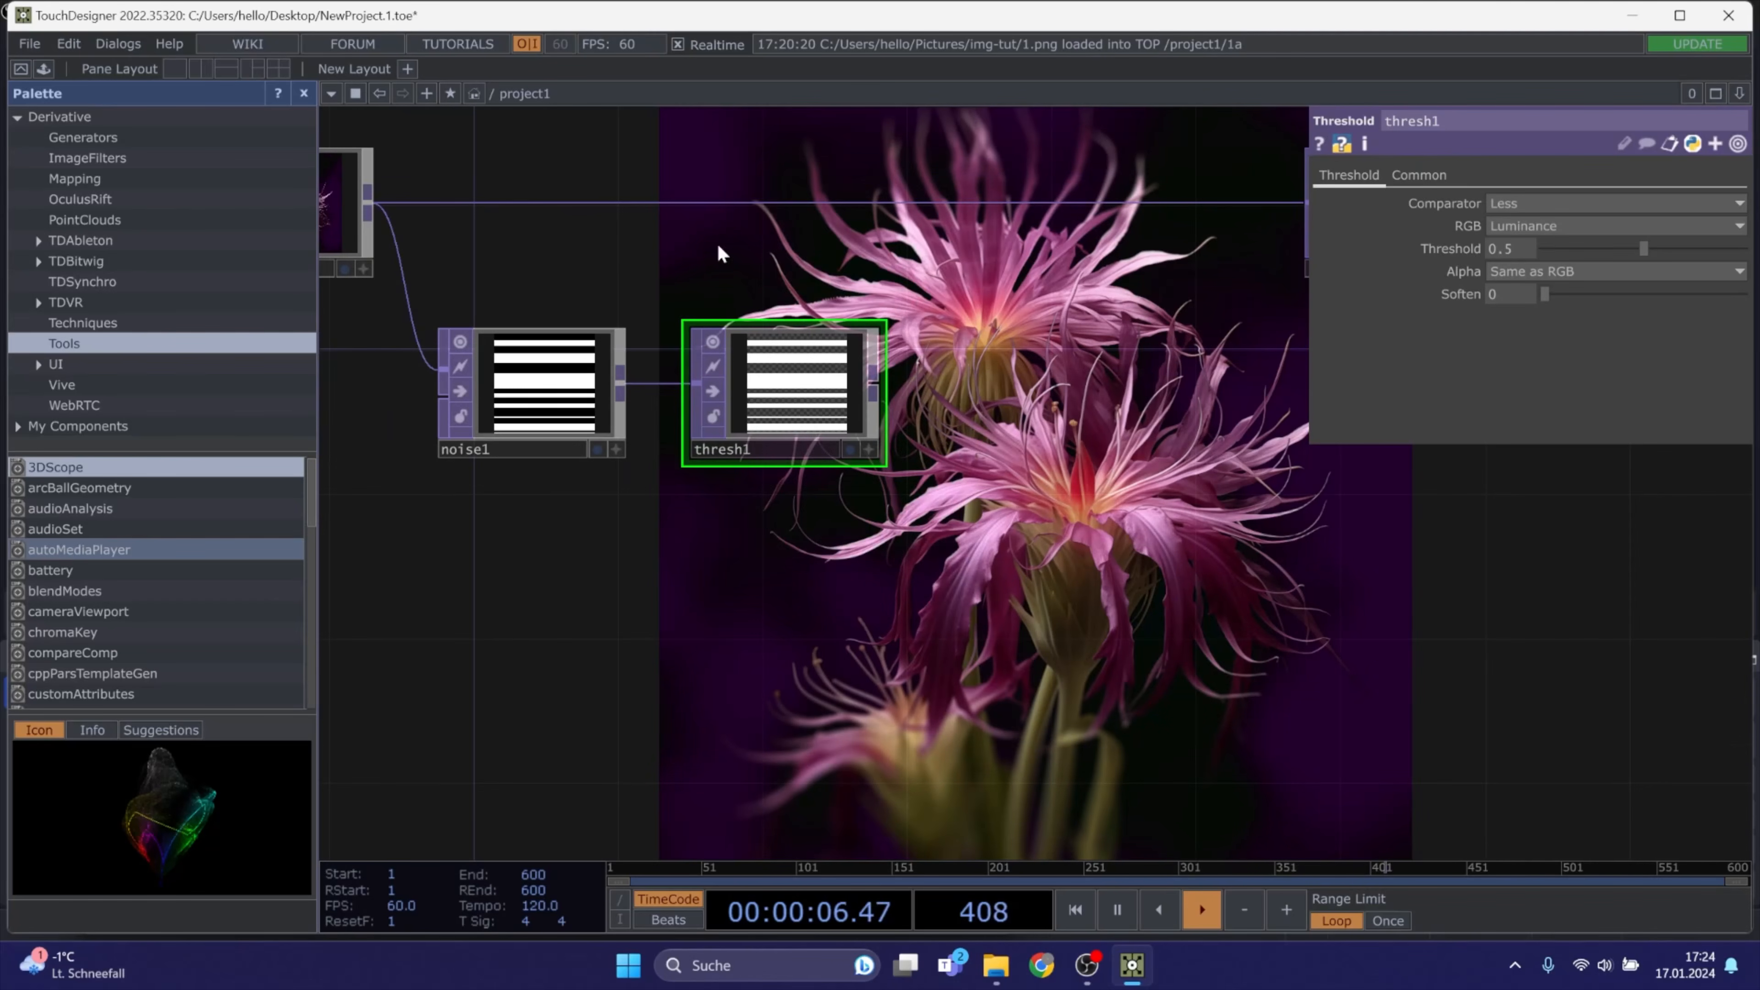
Insert a Composite TOP between the Fit and Null TOPs and connect the Threshold TOP to its second input
drag(920, 397, 1062, 508)
drag(1137, 317, 922, 331)
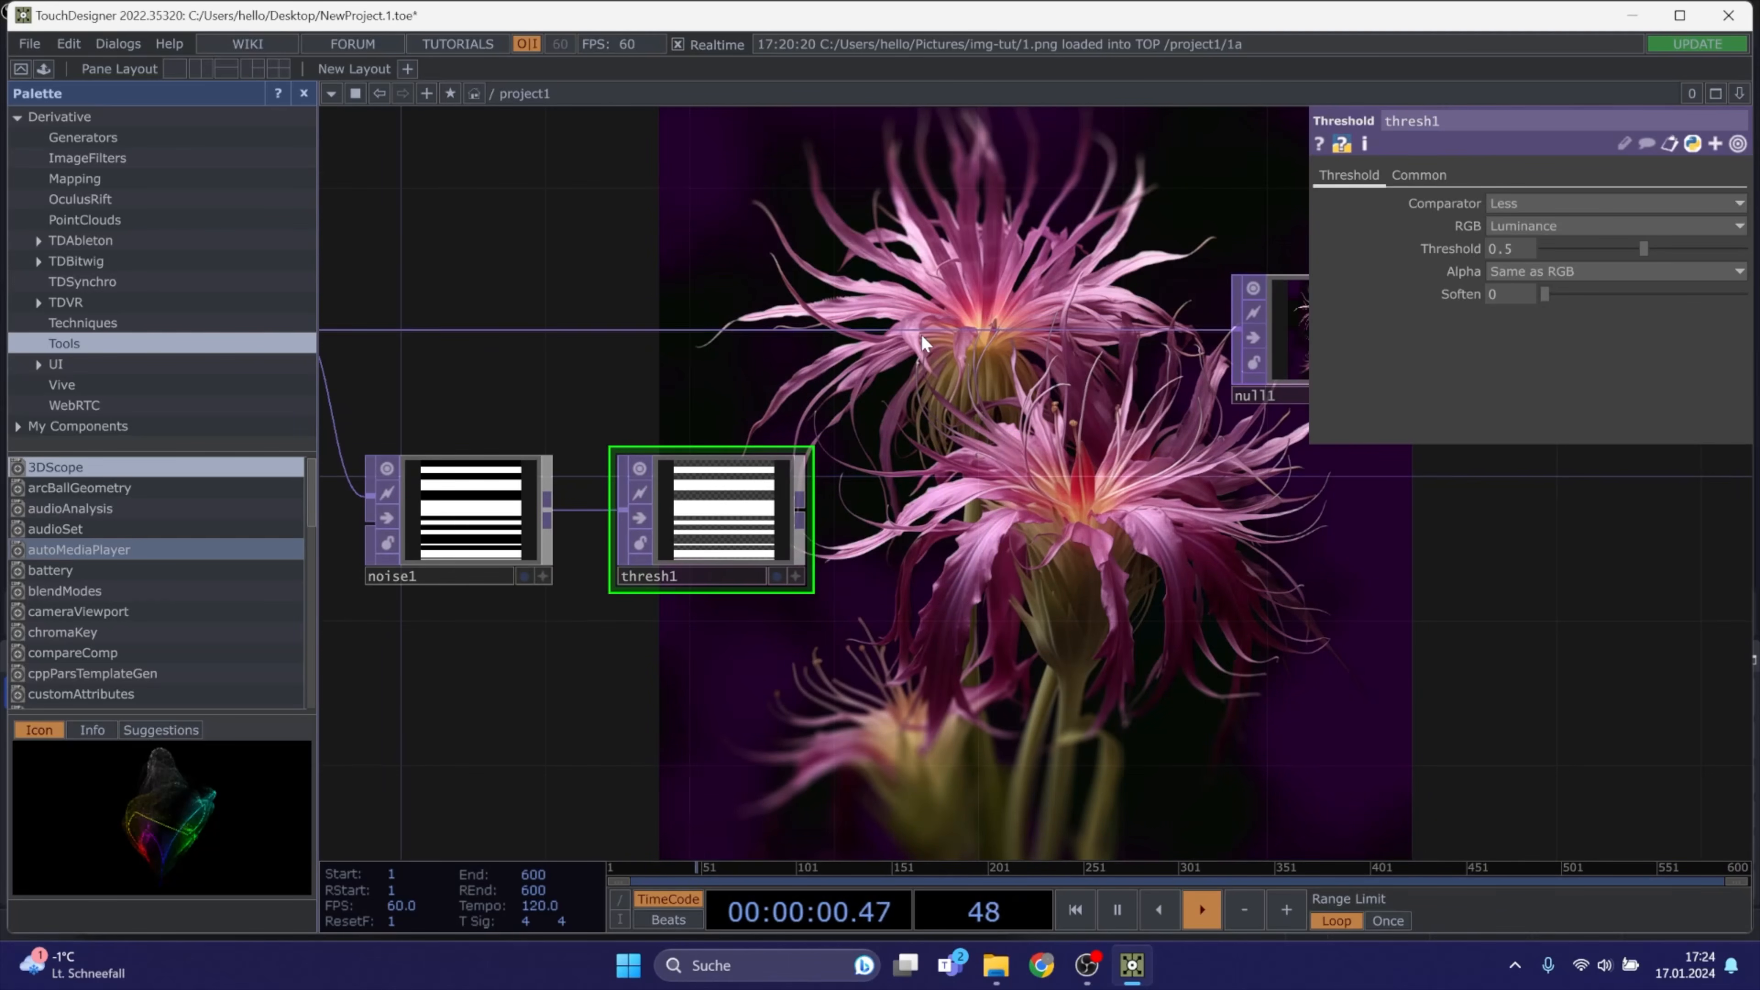
right_click(921, 331)
click(942, 308)
click(660, 292)
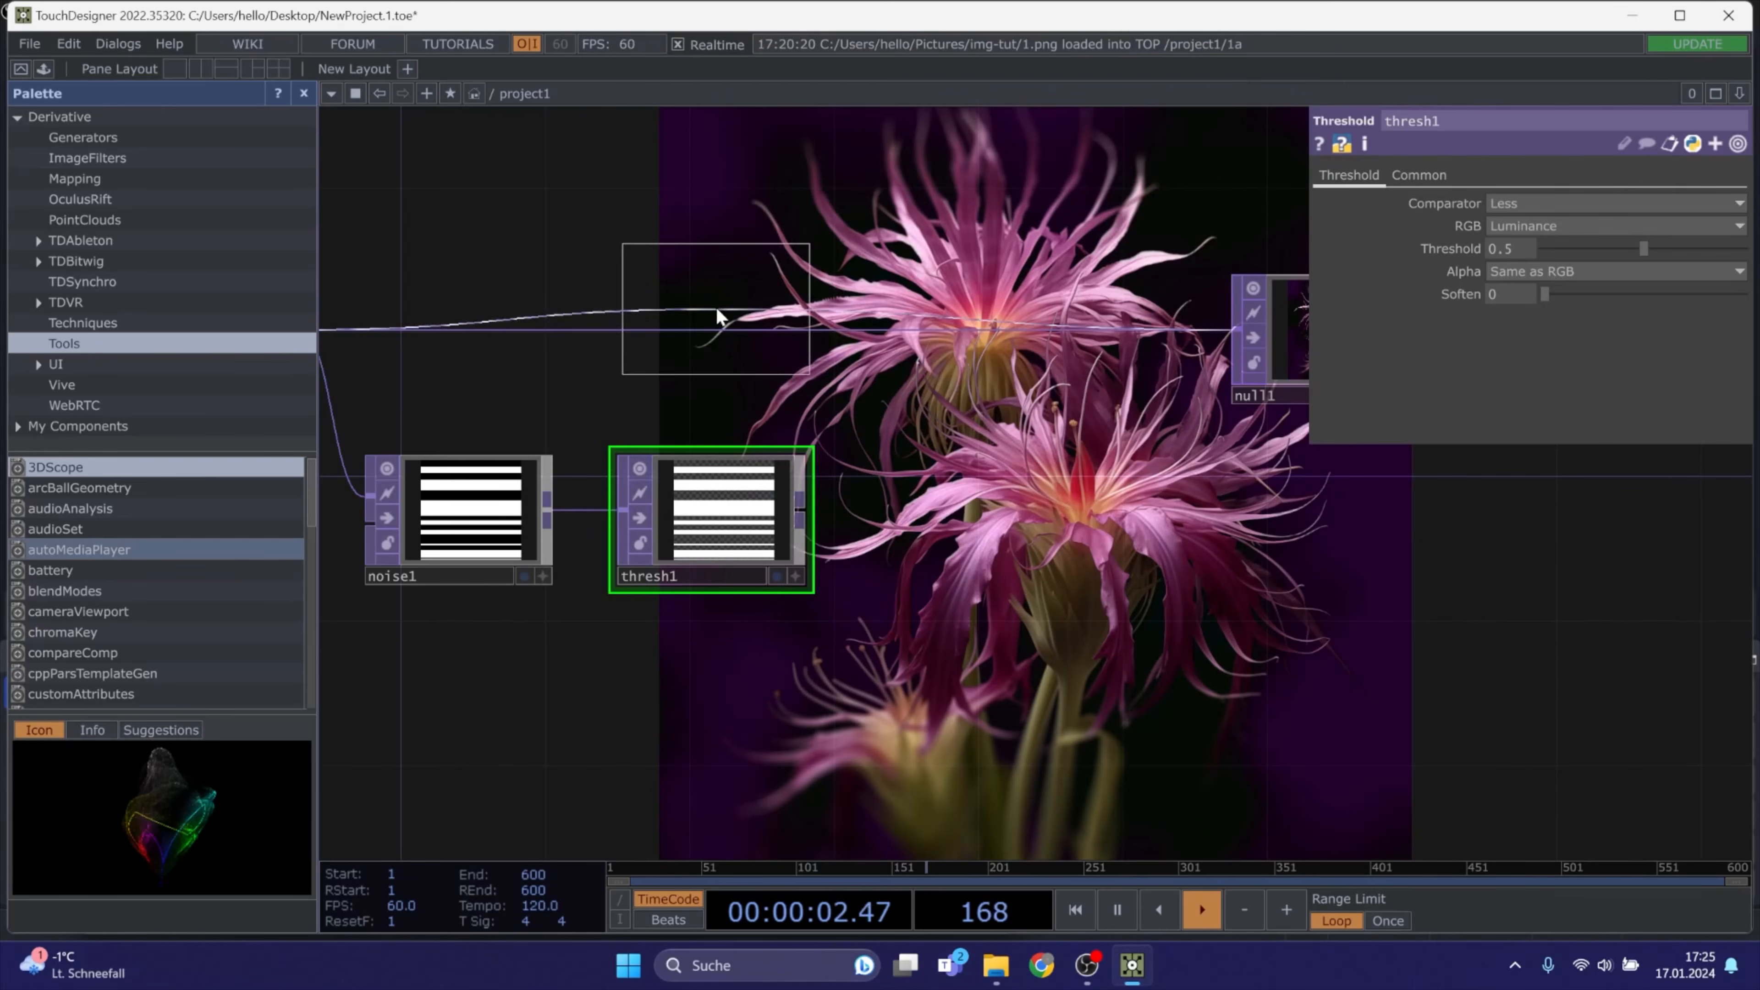
click(939, 332)
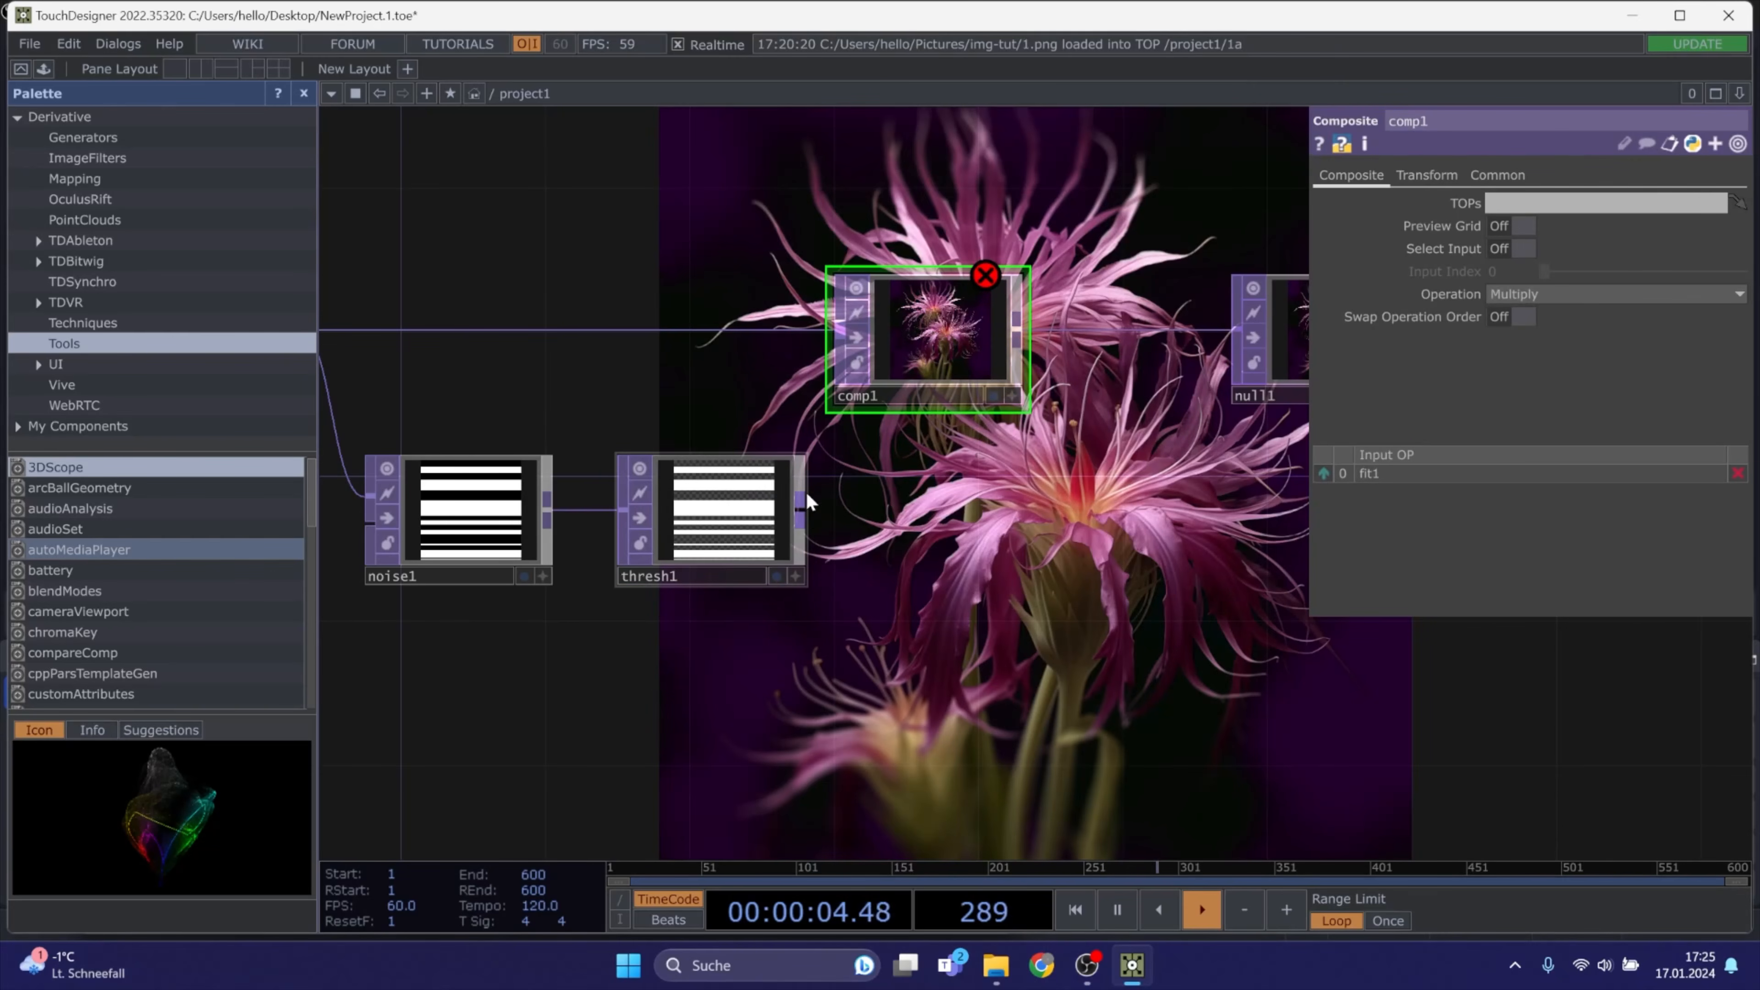
drag(806, 491, 837, 349)
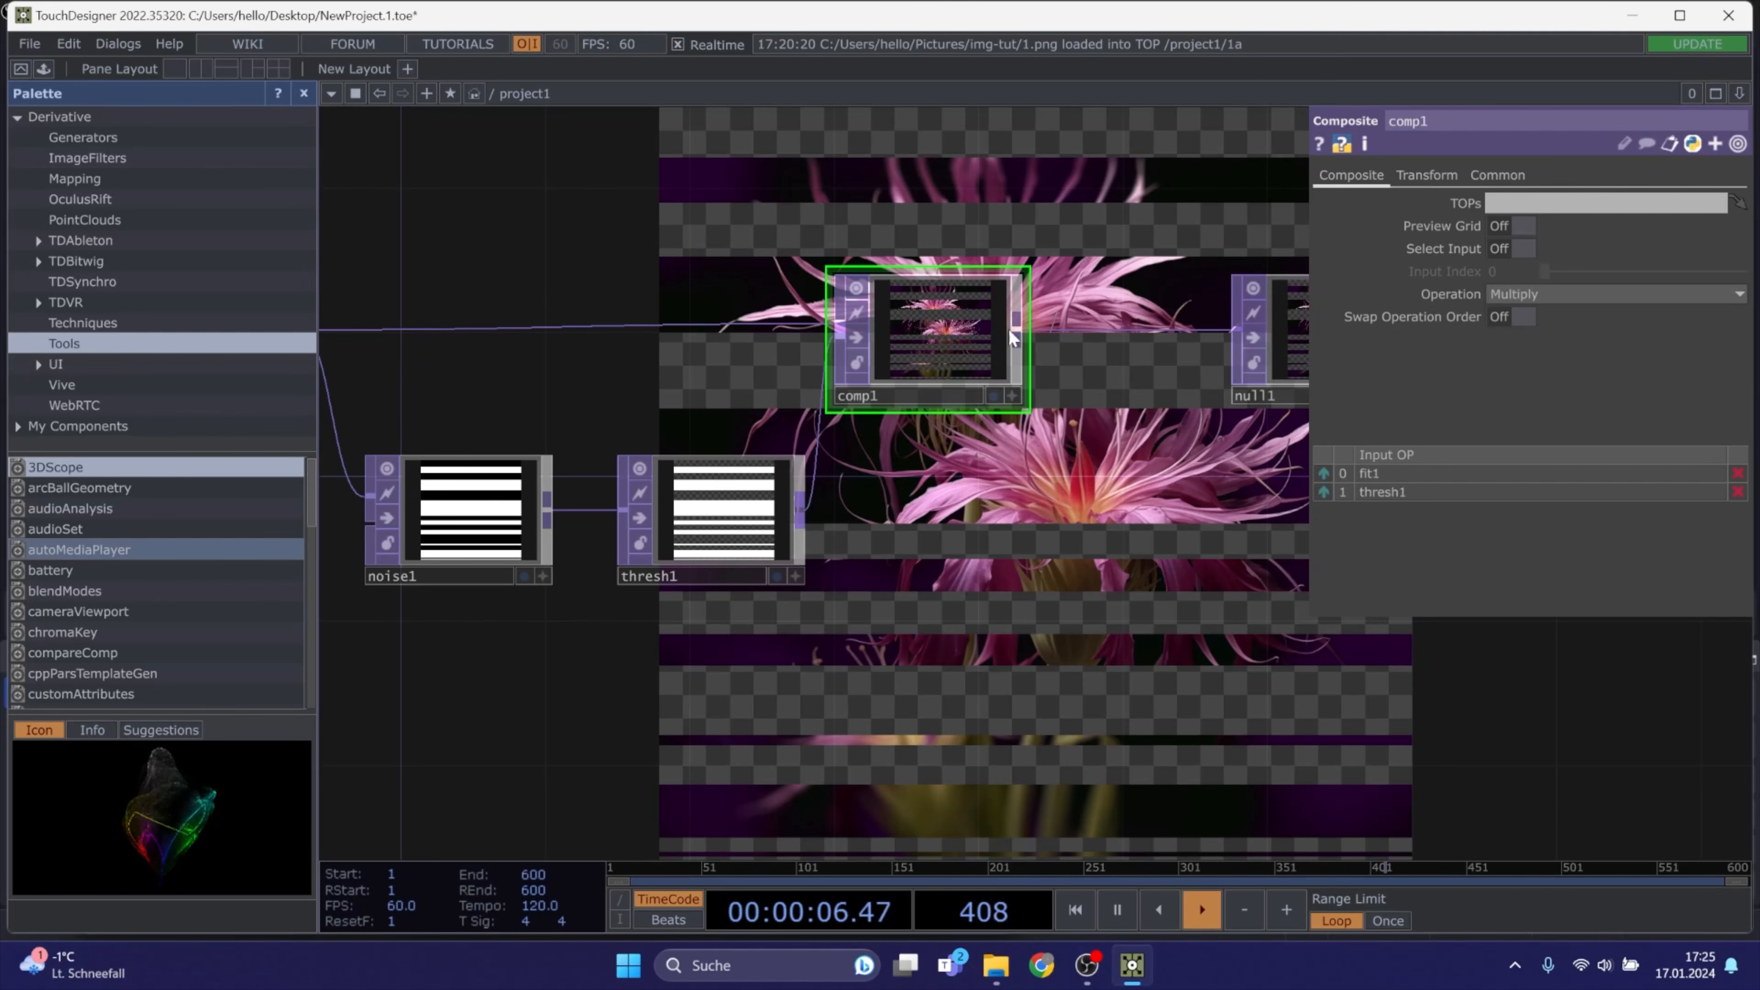
Shift the Threshold TOP slightly closer to the Noise TOP
drag(720, 527, 685, 526)
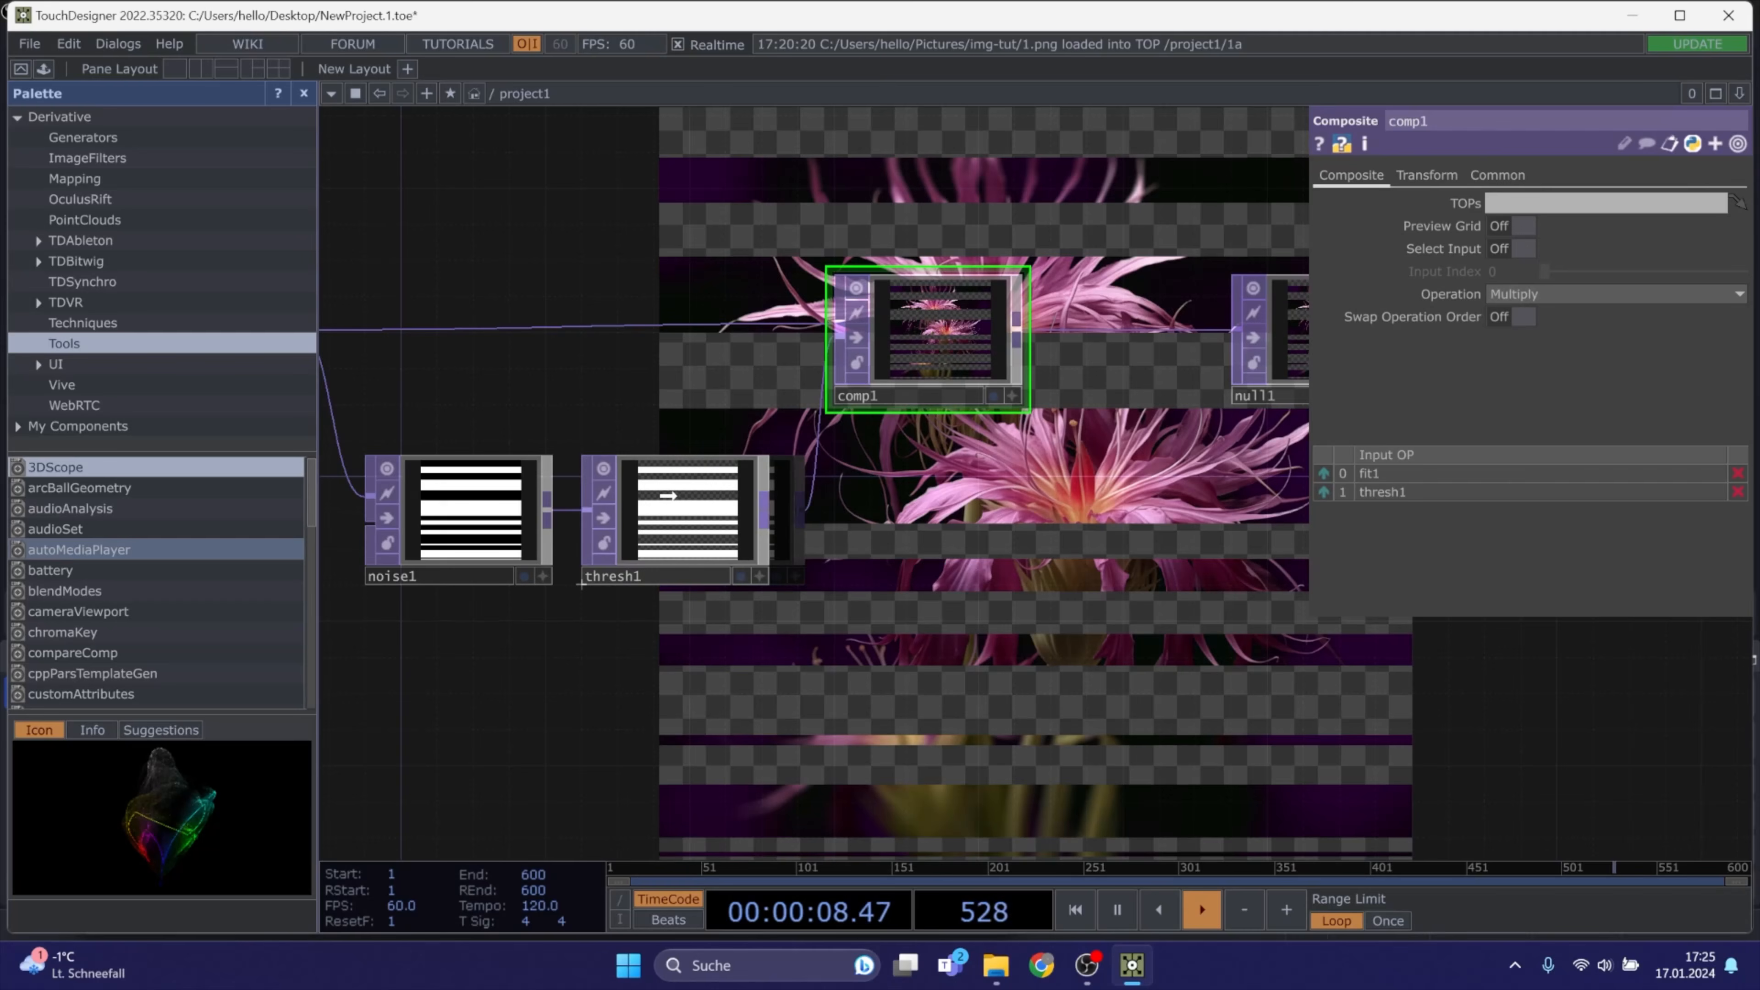
drag(1132, 633, 1123, 630)
drag(1183, 572, 1021, 437)
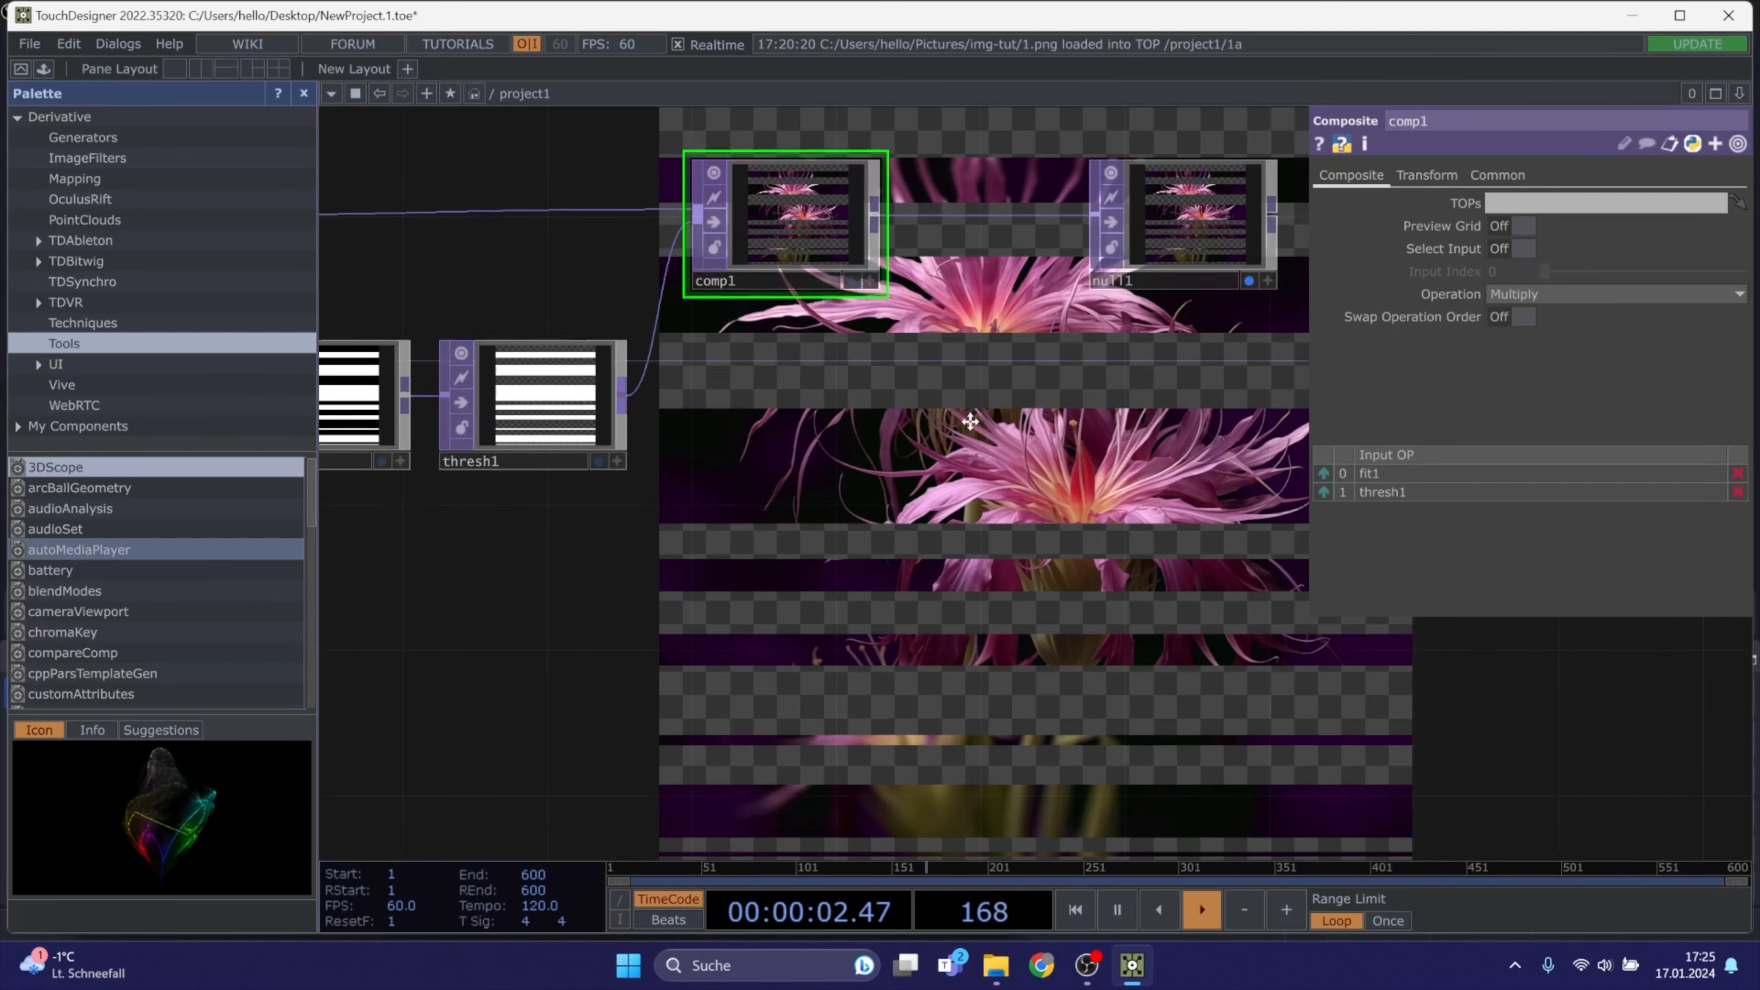
scroll(991, 420, up, 5)
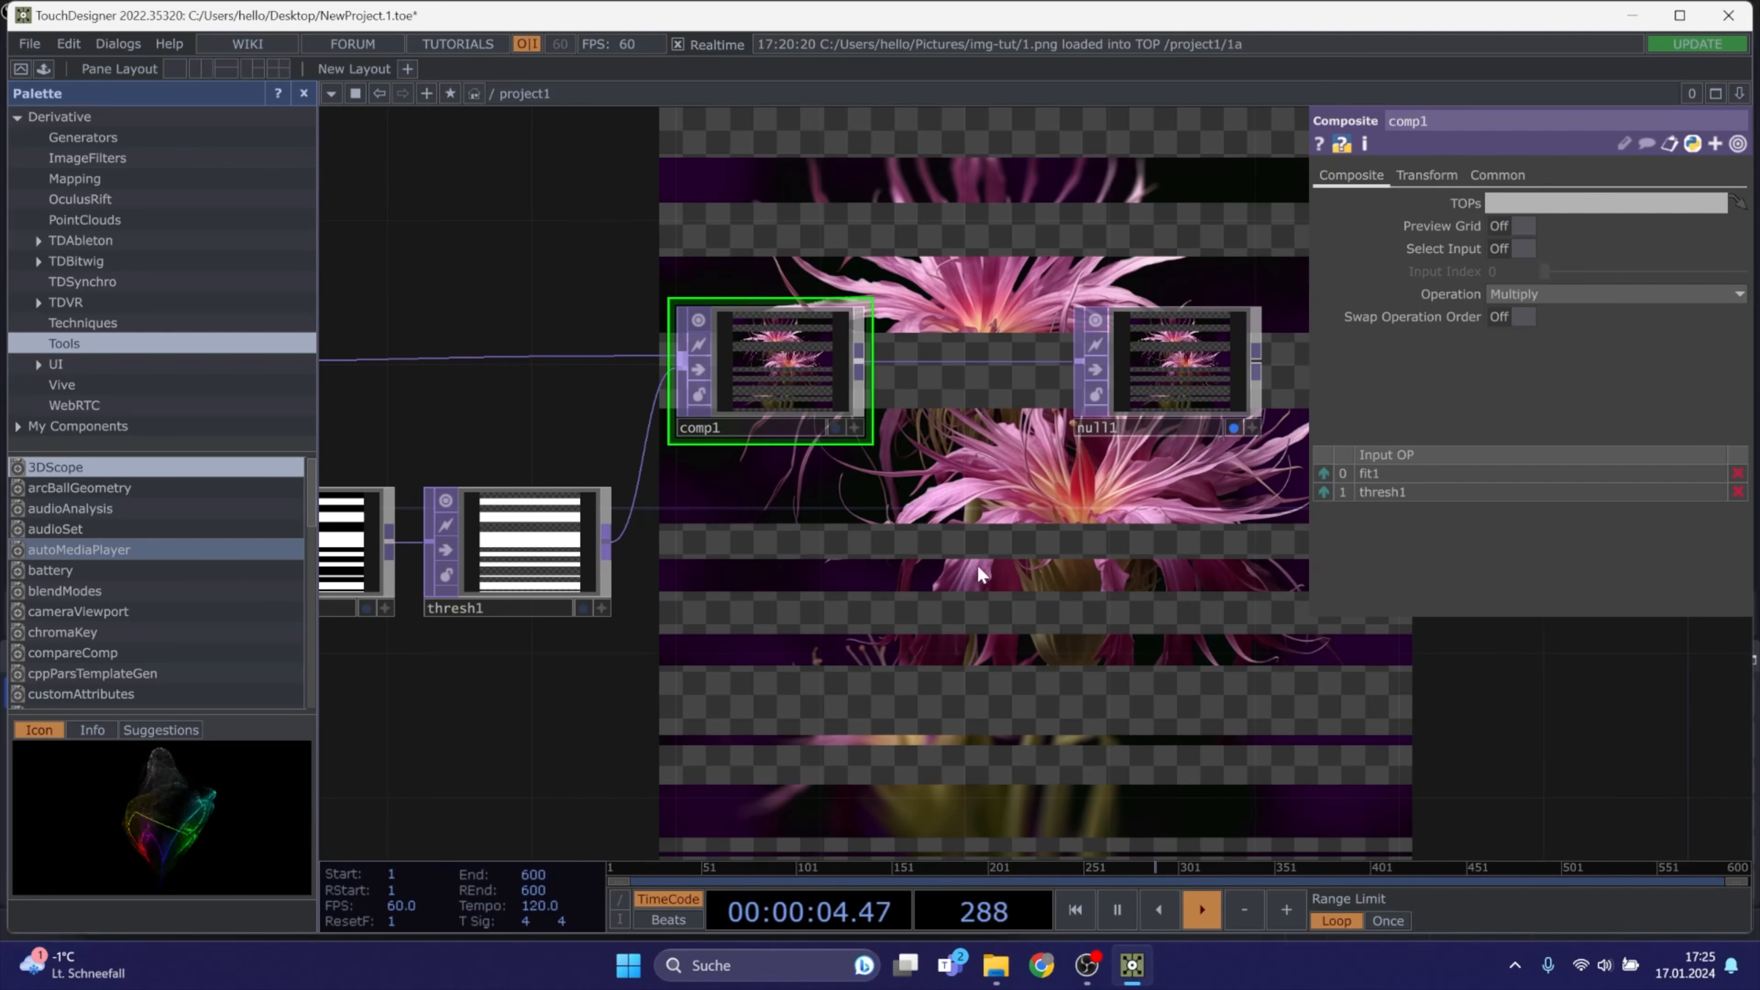
scroll(980, 561, down, 6)
scroll(981, 561, right, 7)
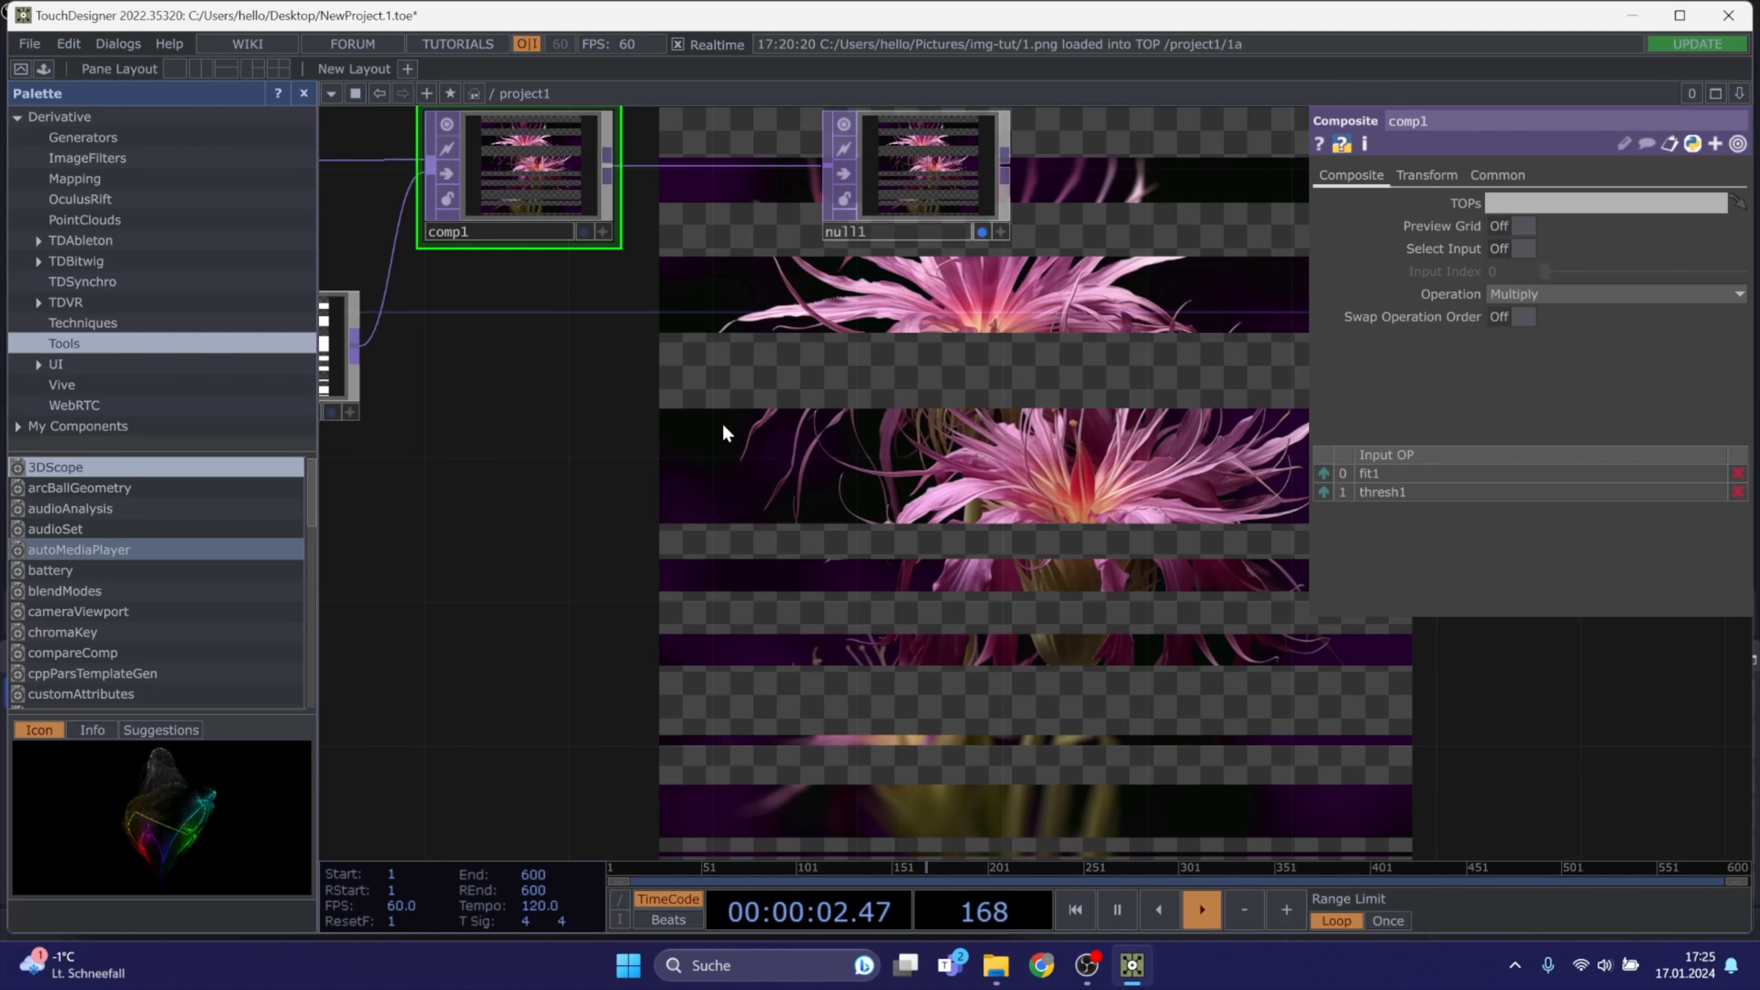
scroll(722, 422, up, 5)
scroll(799, 475, down, 2)
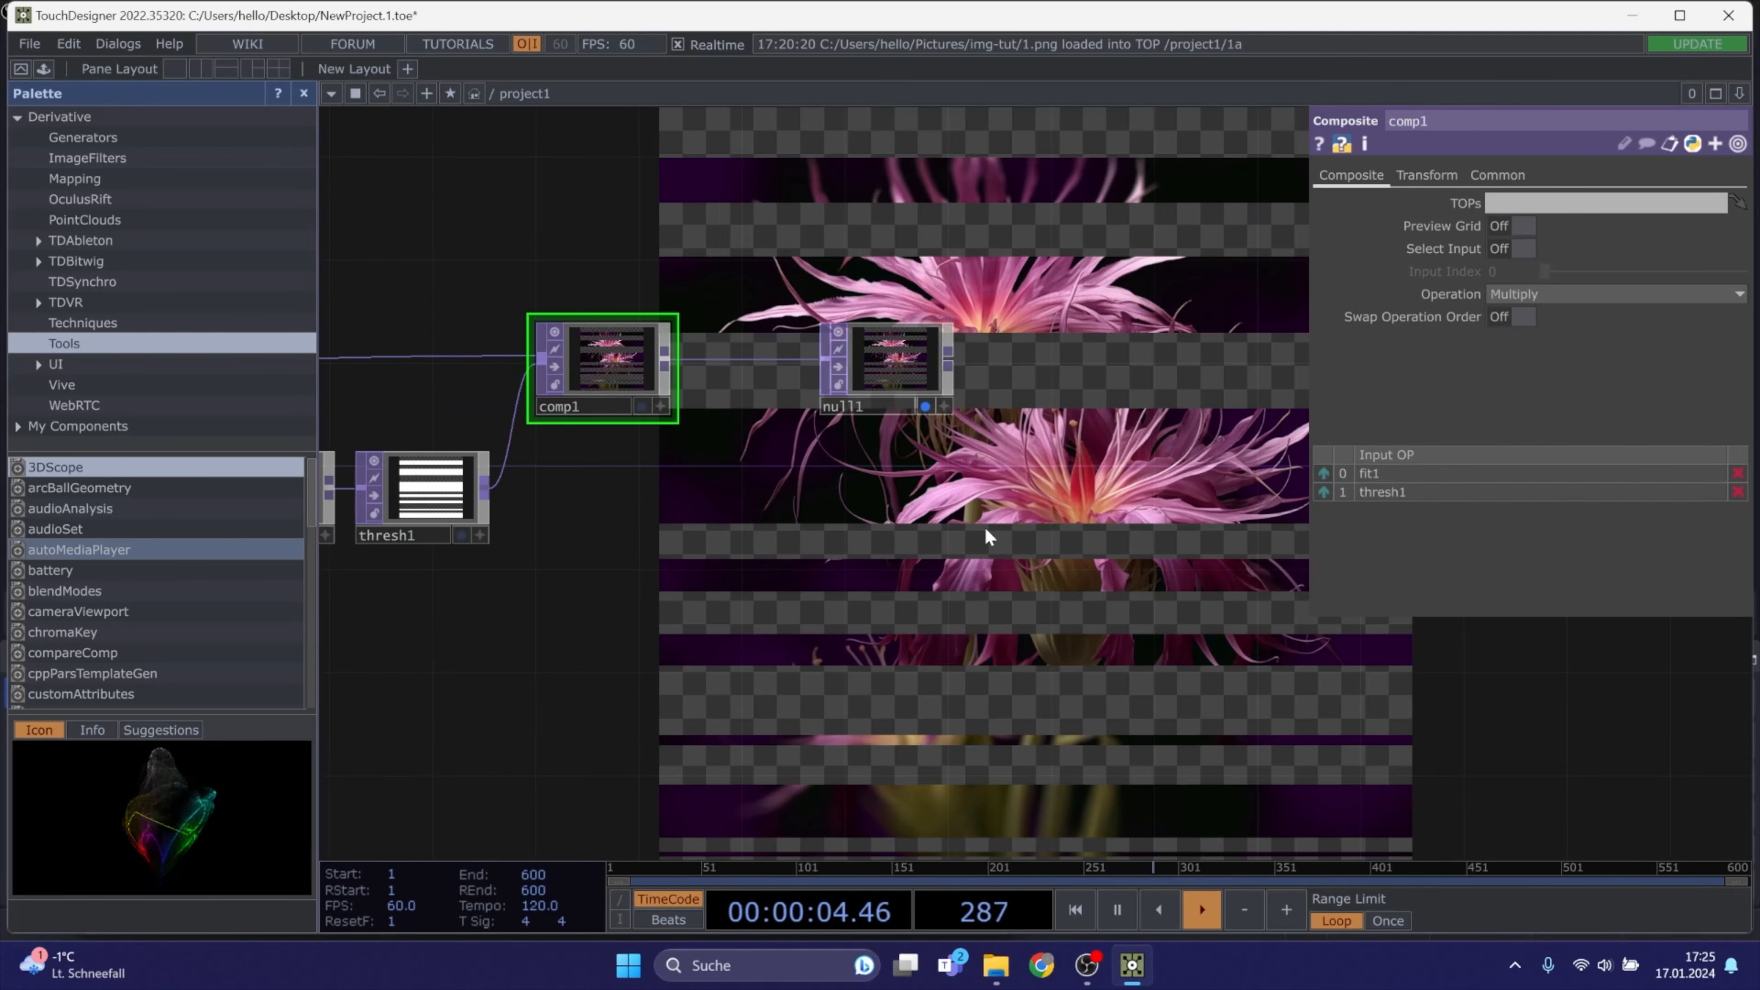
Move the final Null TOP farther from the Composite TOP to make room in the main chain
scroll(985, 526, right, 5)
drag(653, 358, 1179, 359)
drag(752, 449, 551, 453)
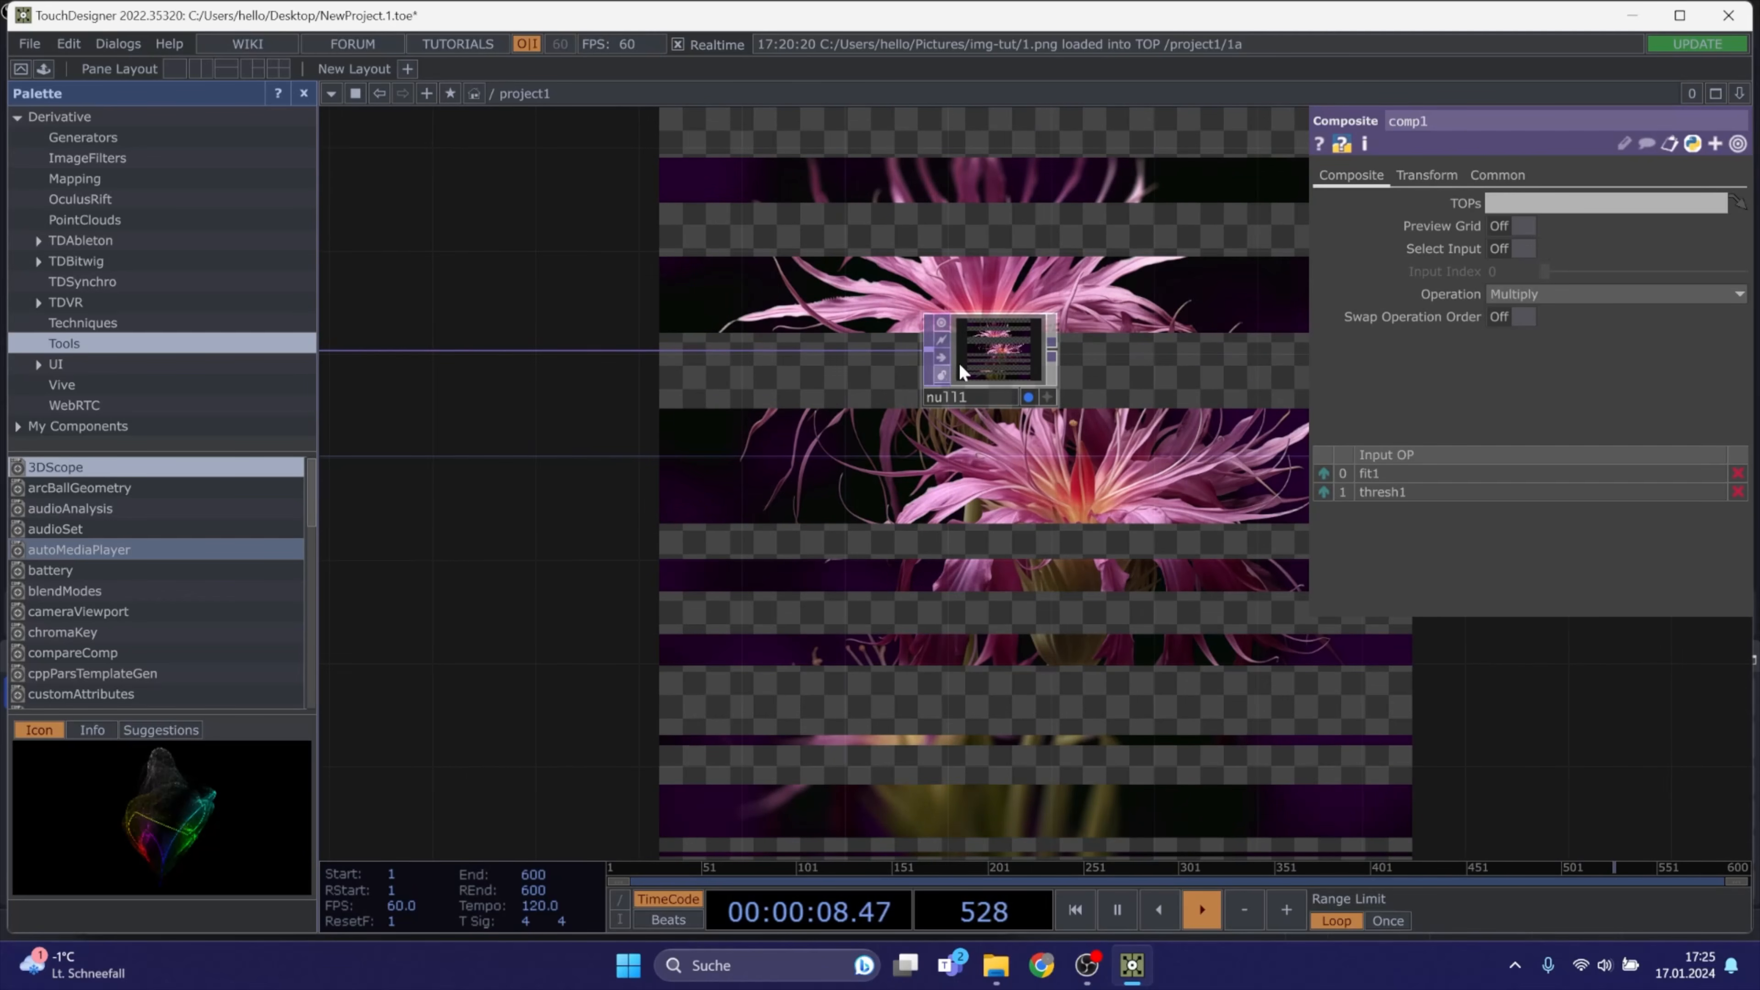
drag(959, 365, 1093, 365)
drag(955, 458, 1231, 477)
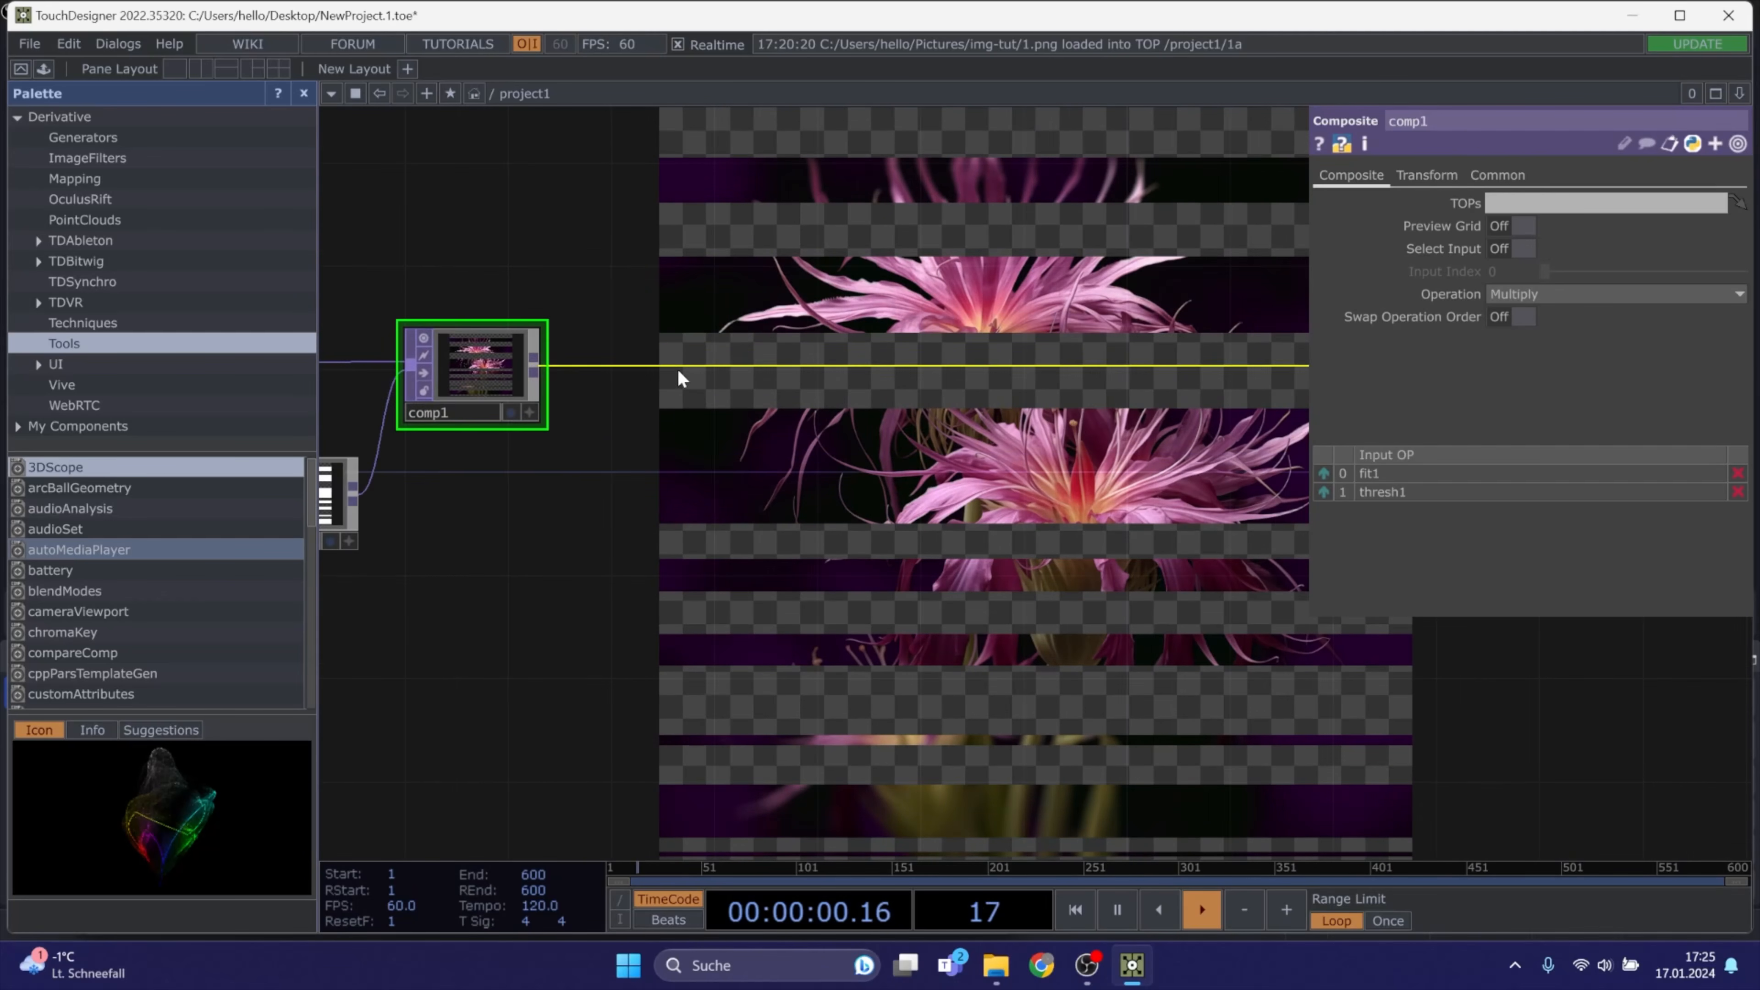
Insert another Null TOP directly after the Composite TOP on the wire to the final Null TOP
right_click(648, 366)
click(662, 348)
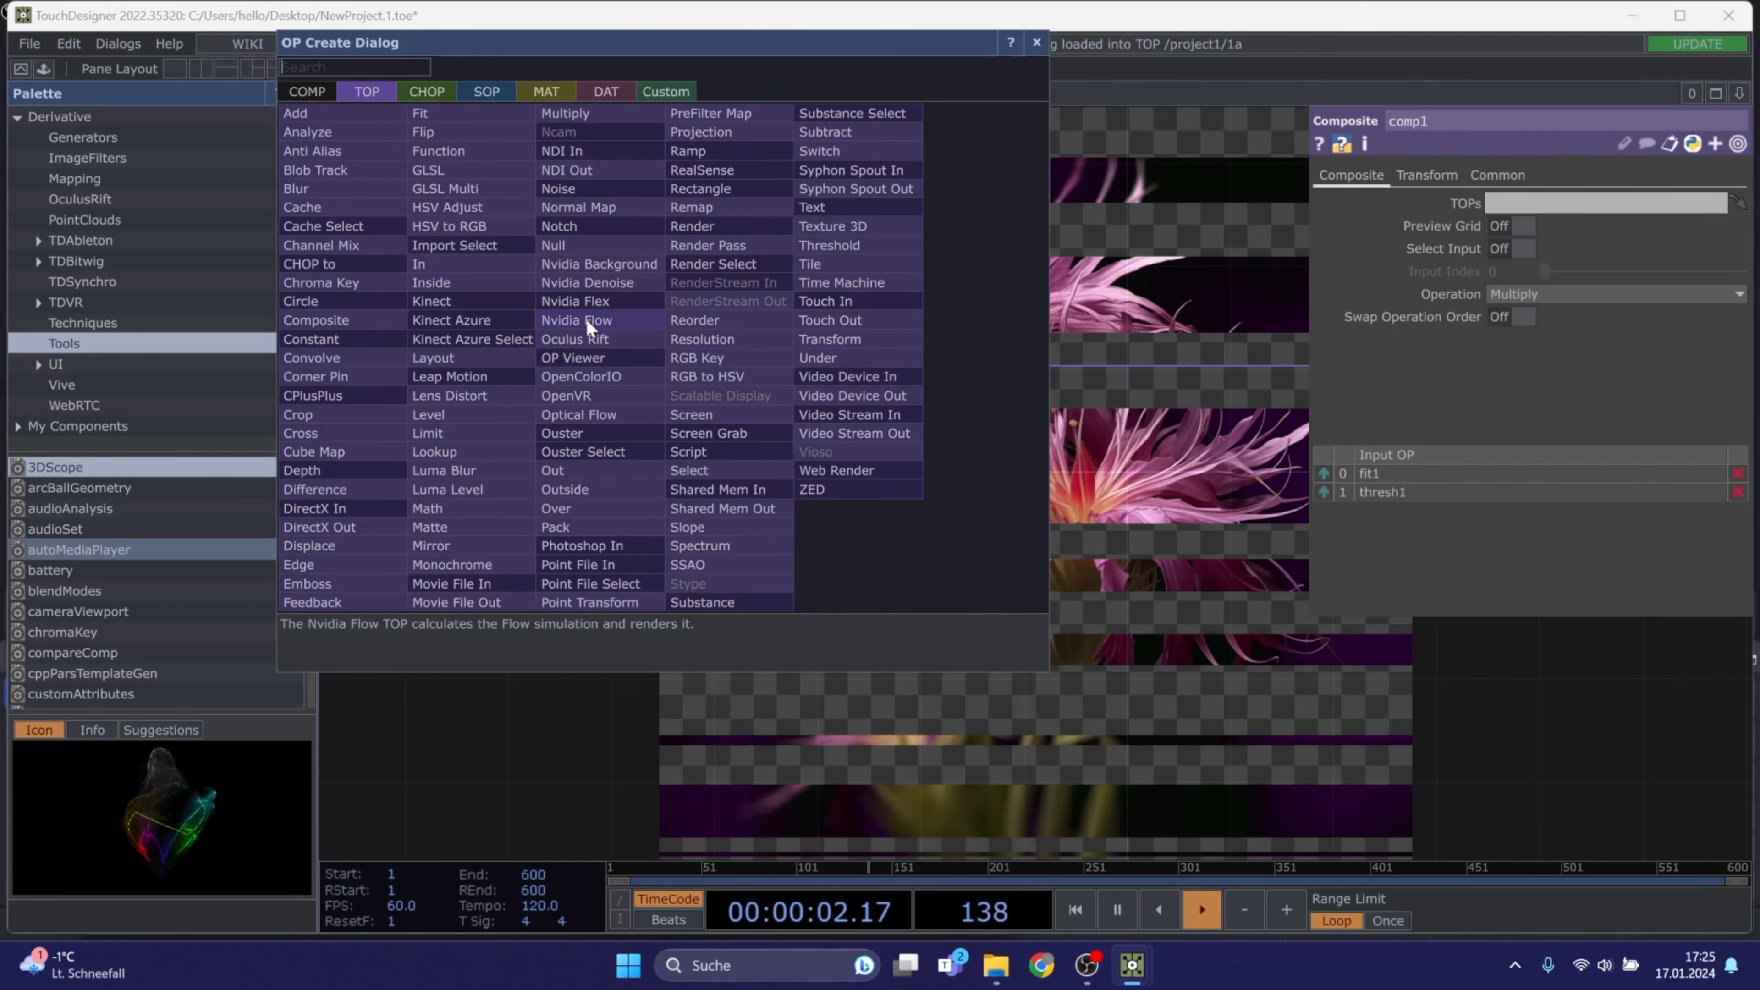
click(591, 247)
click(656, 368)
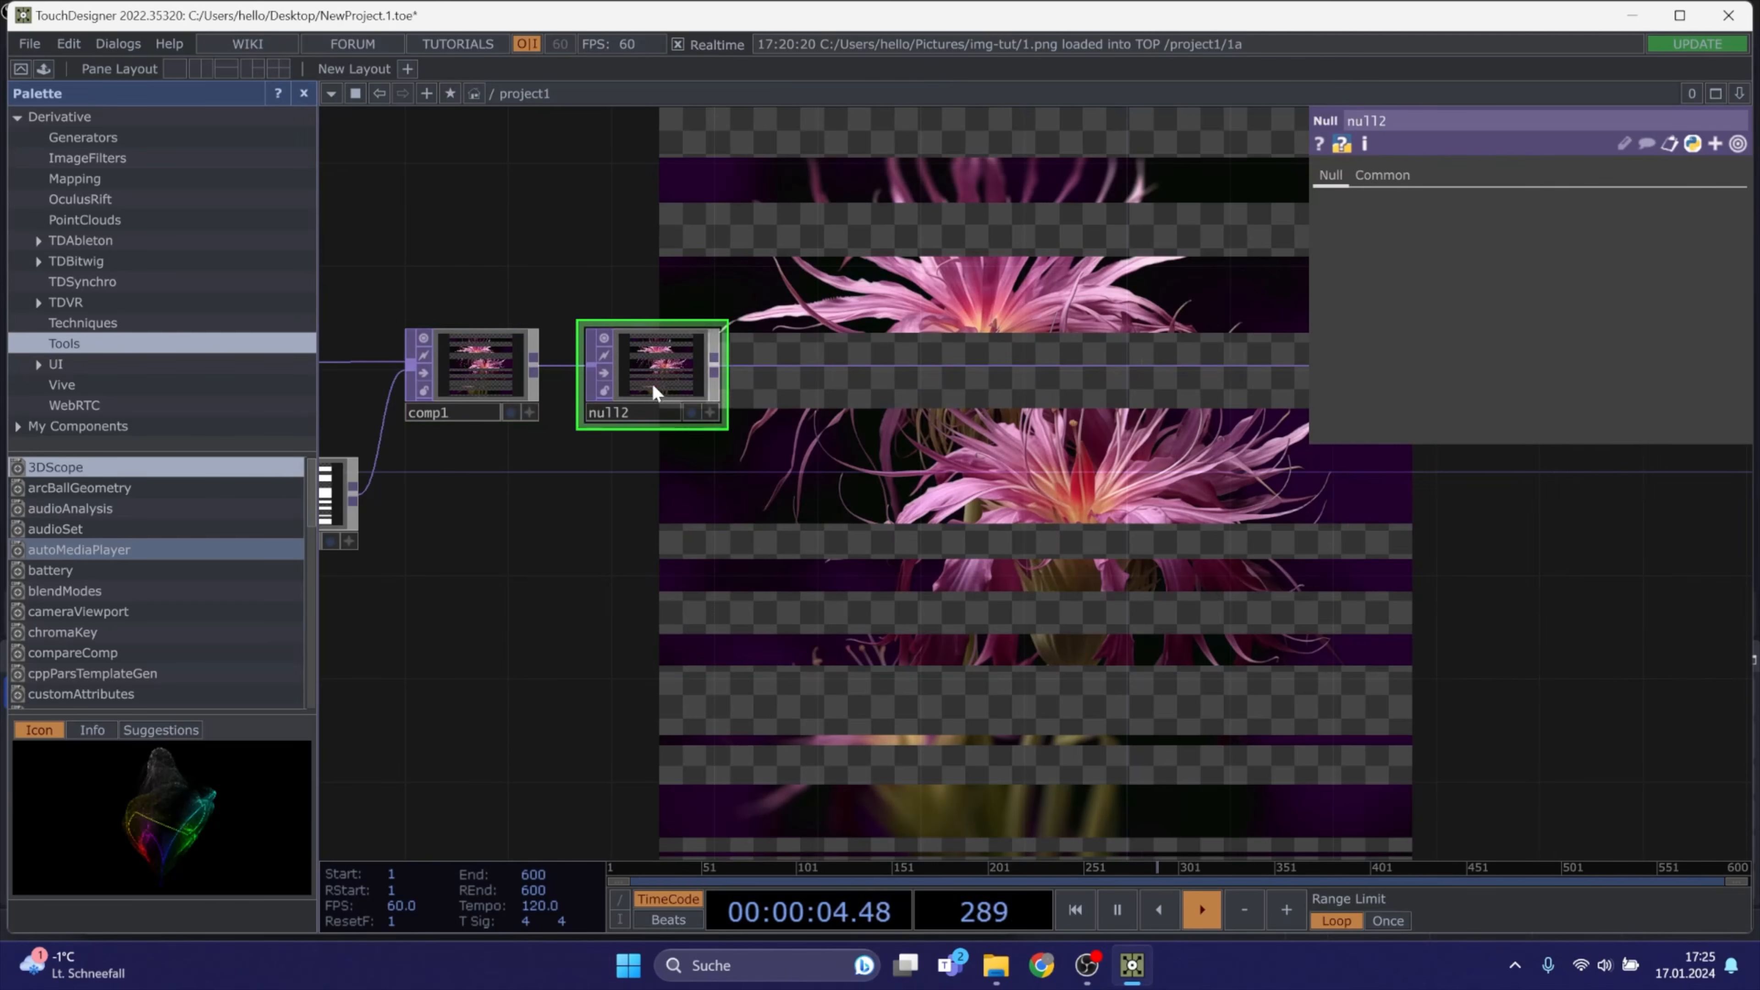
drag(467, 556, 1136, 576)
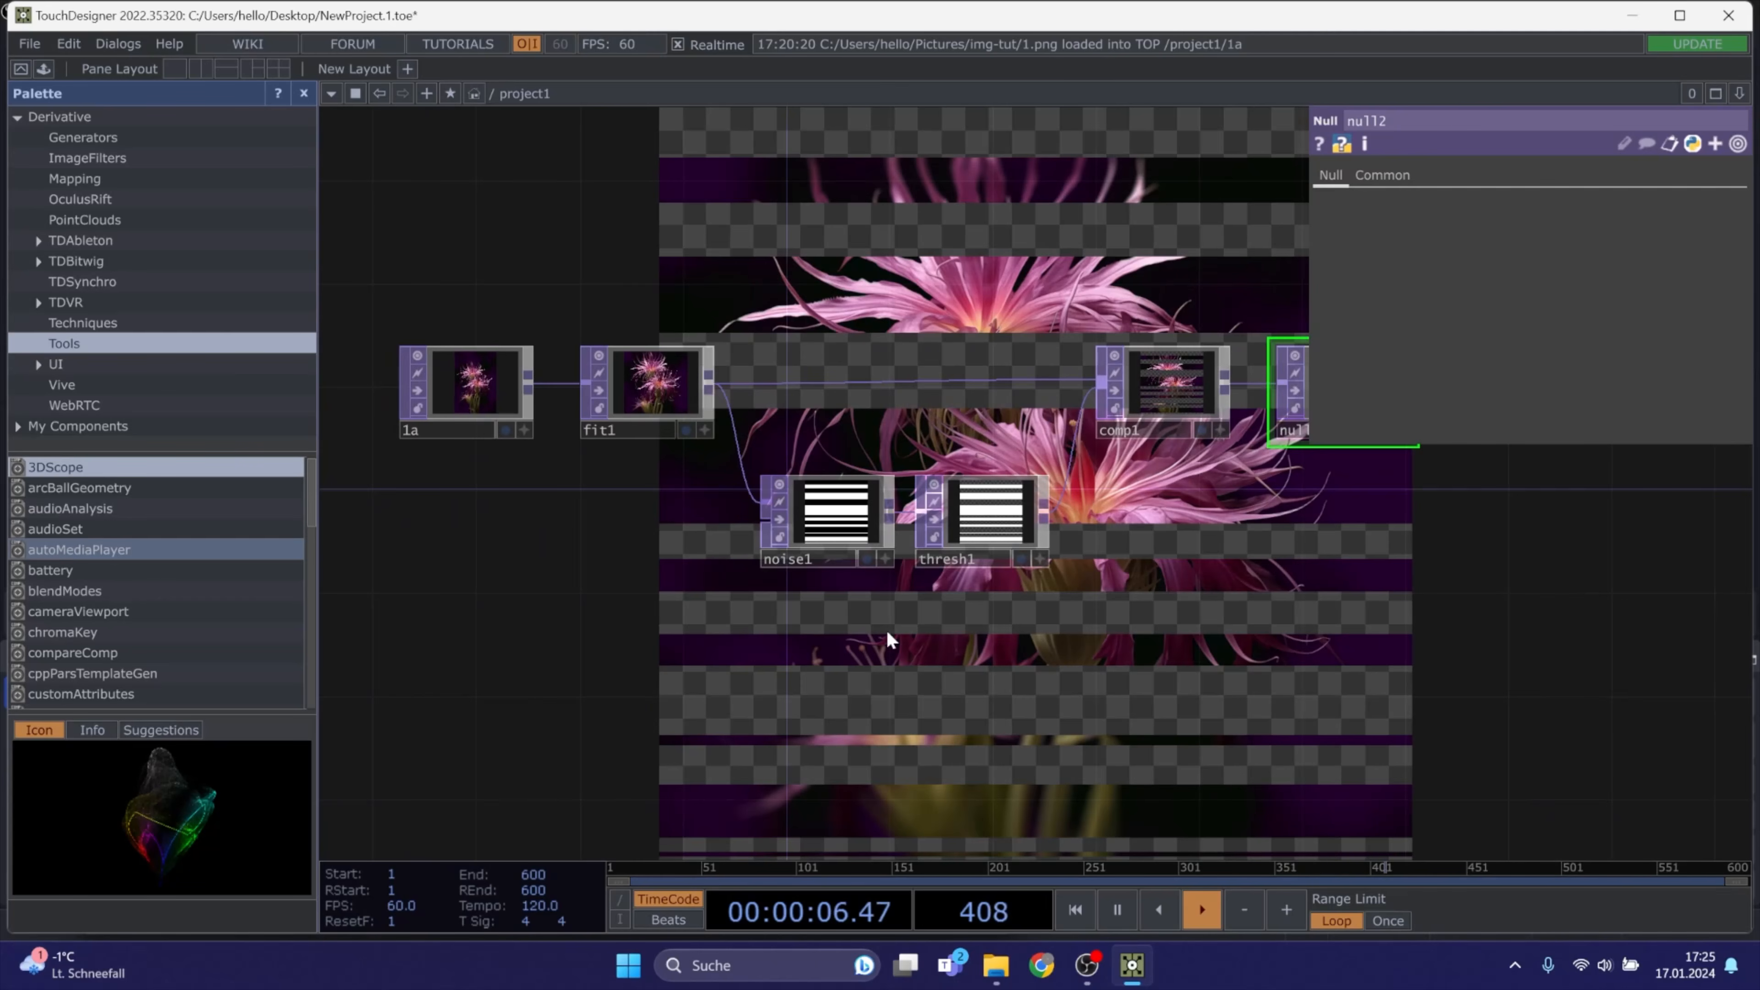
Move the final Null TOP farther from the second Null TOP to make room for more operators
drag(890, 638, 957, 446)
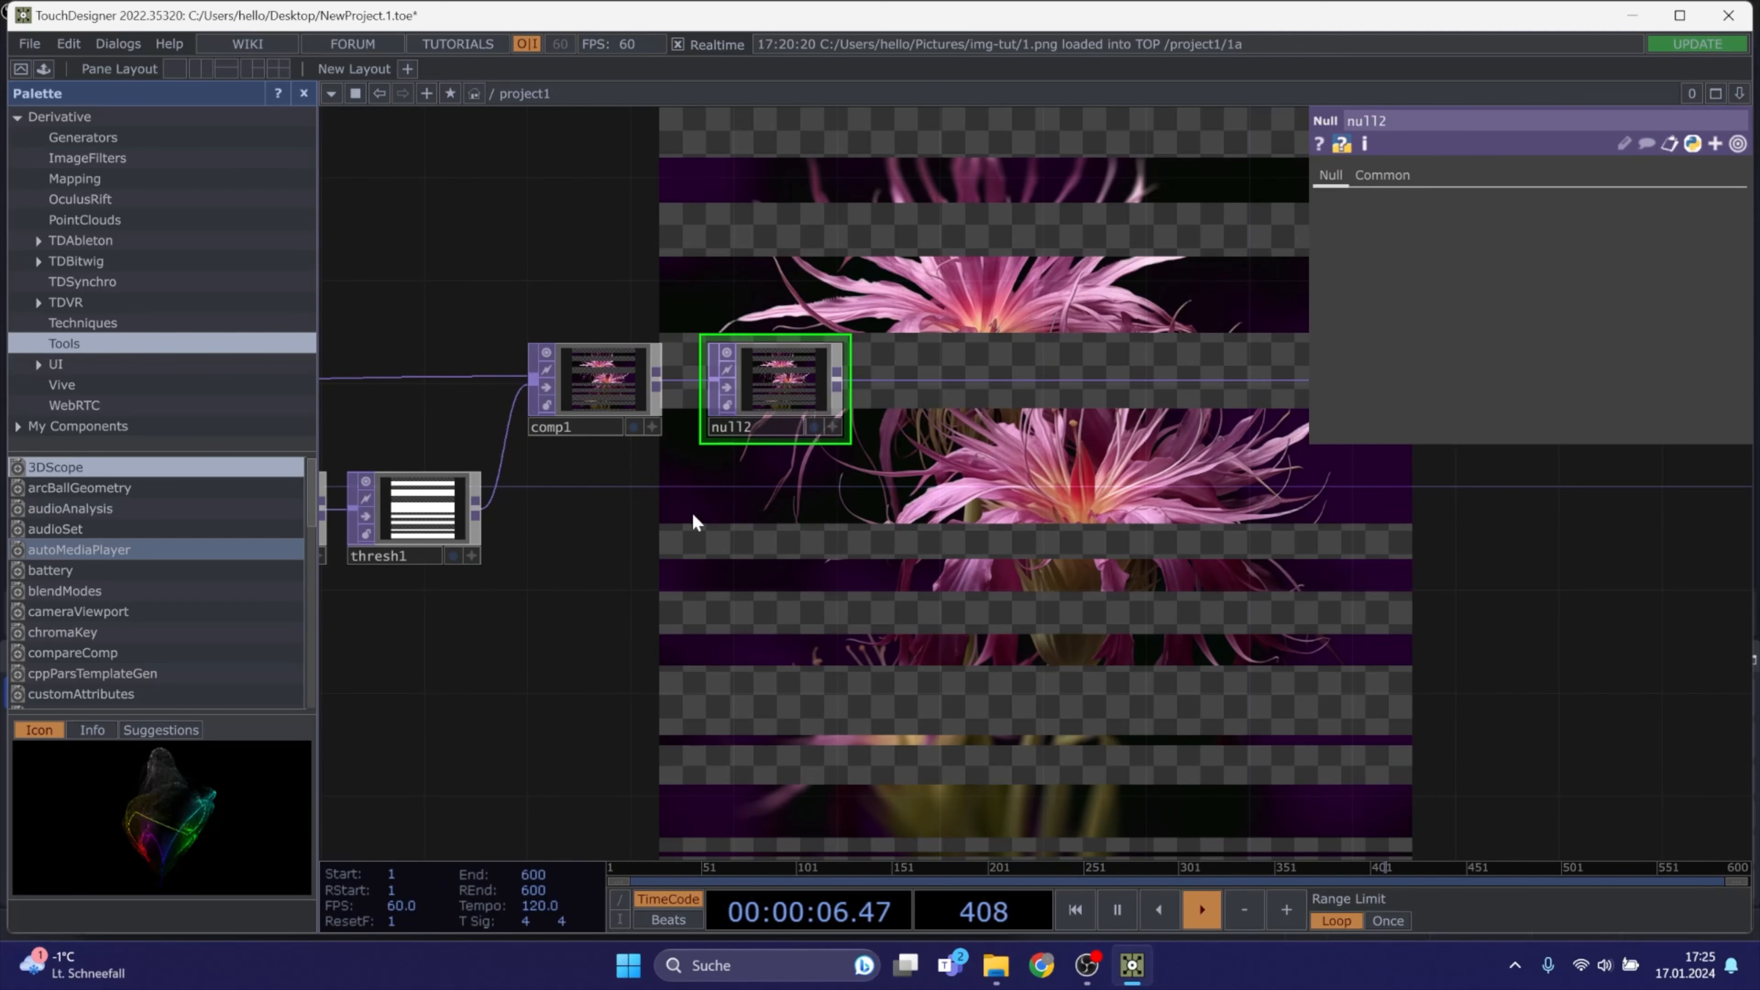
drag(821, 538, 843, 530)
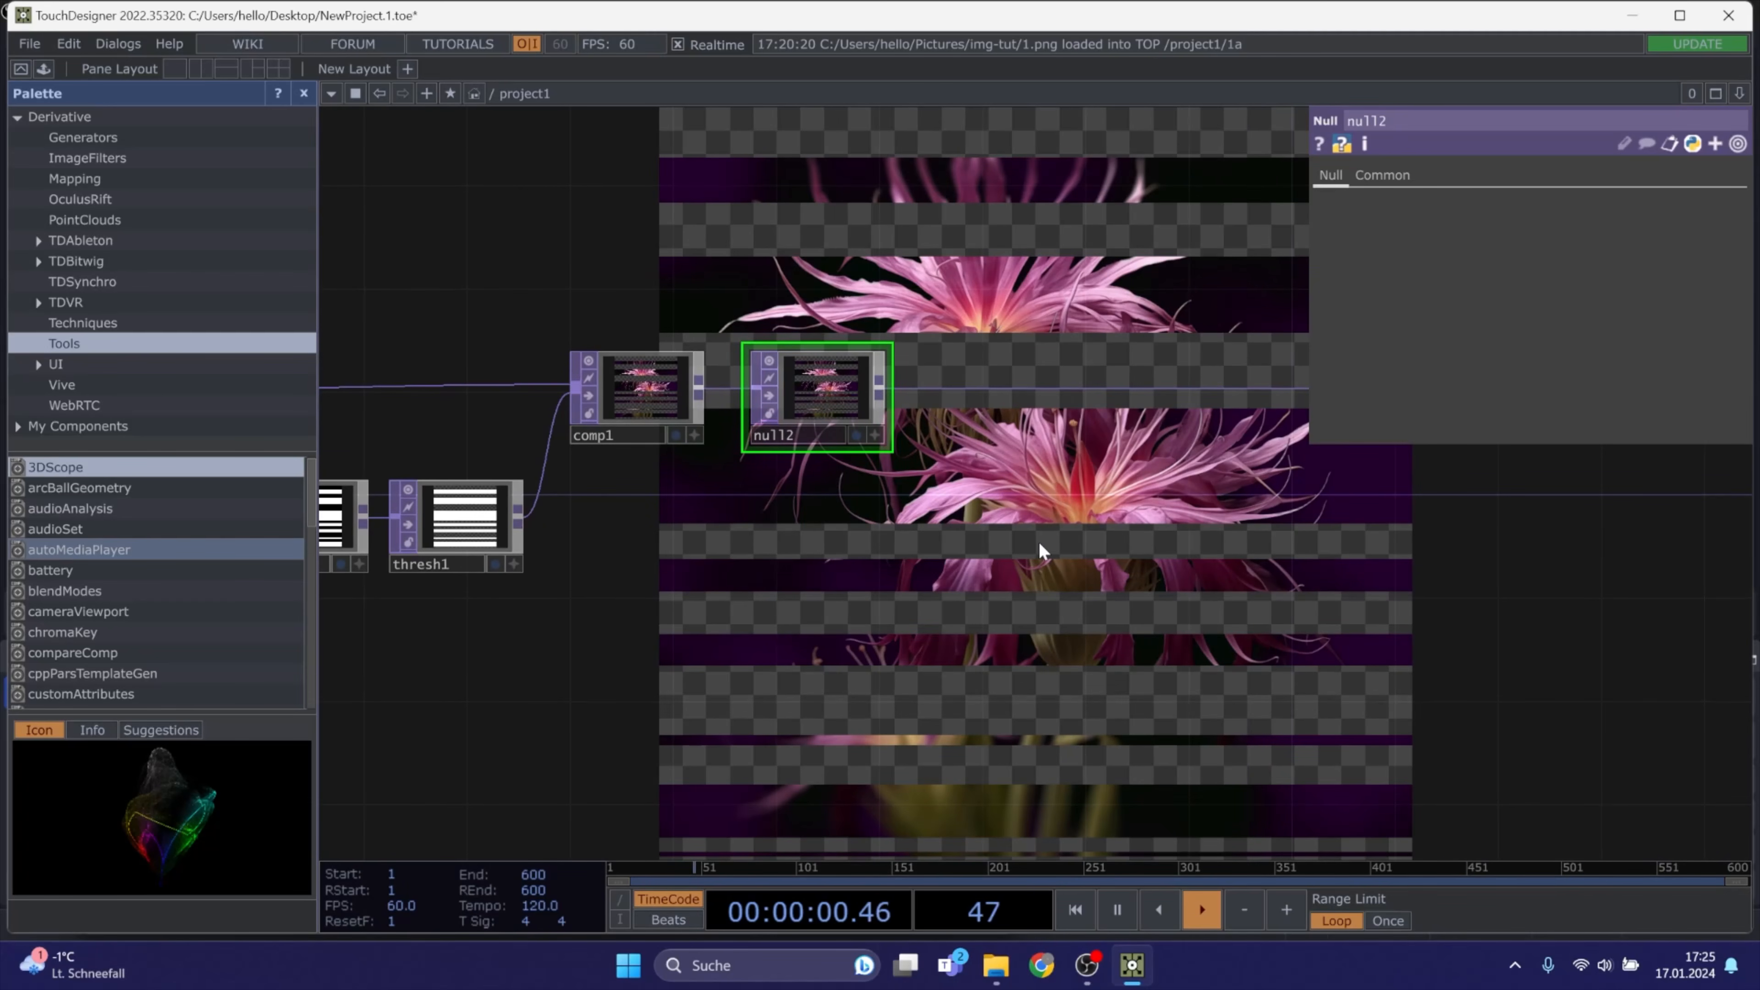
drag(1040, 545, 891, 537)
mouse_move(1061, 538)
mouse_down()
mouse_move(836, 543)
mouse_move(1085, 563)
mouse_up()
drag(854, 538, 667, 554)
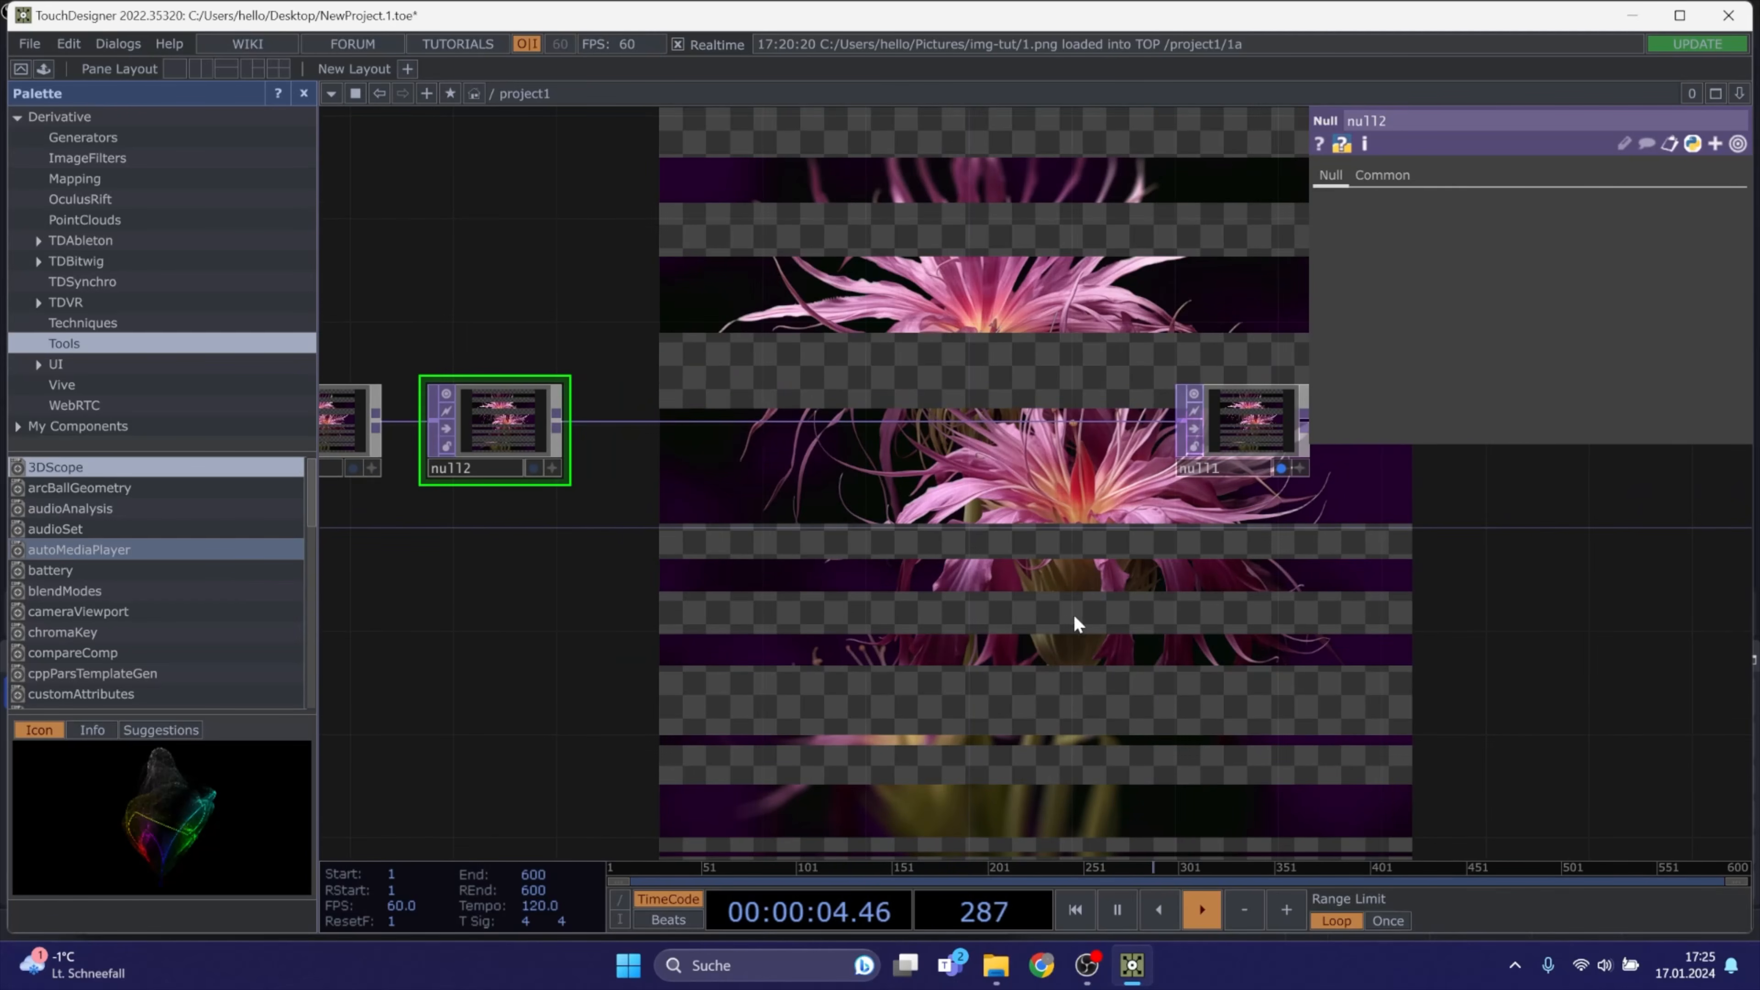
drag(1300, 597, 1179, 652)
drag(1147, 498, 1521, 484)
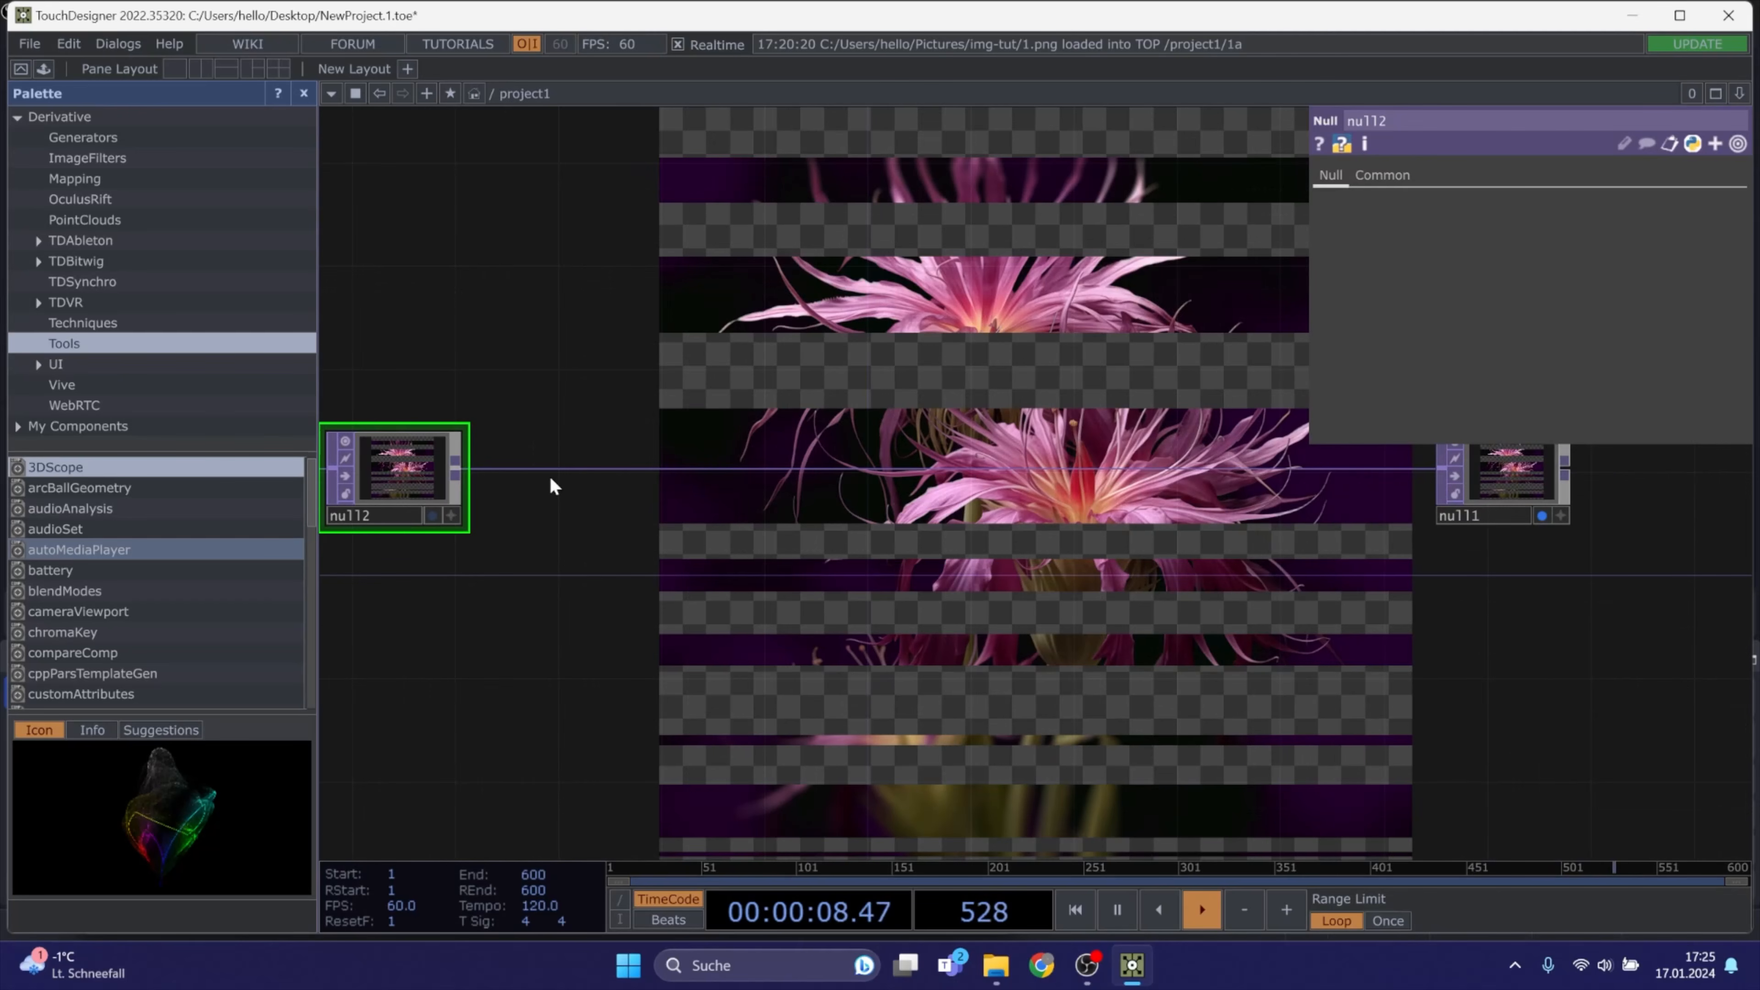
Insert a Composite TOP on the wire between the second Null TOP and the final Null TOP
right_click(573, 469)
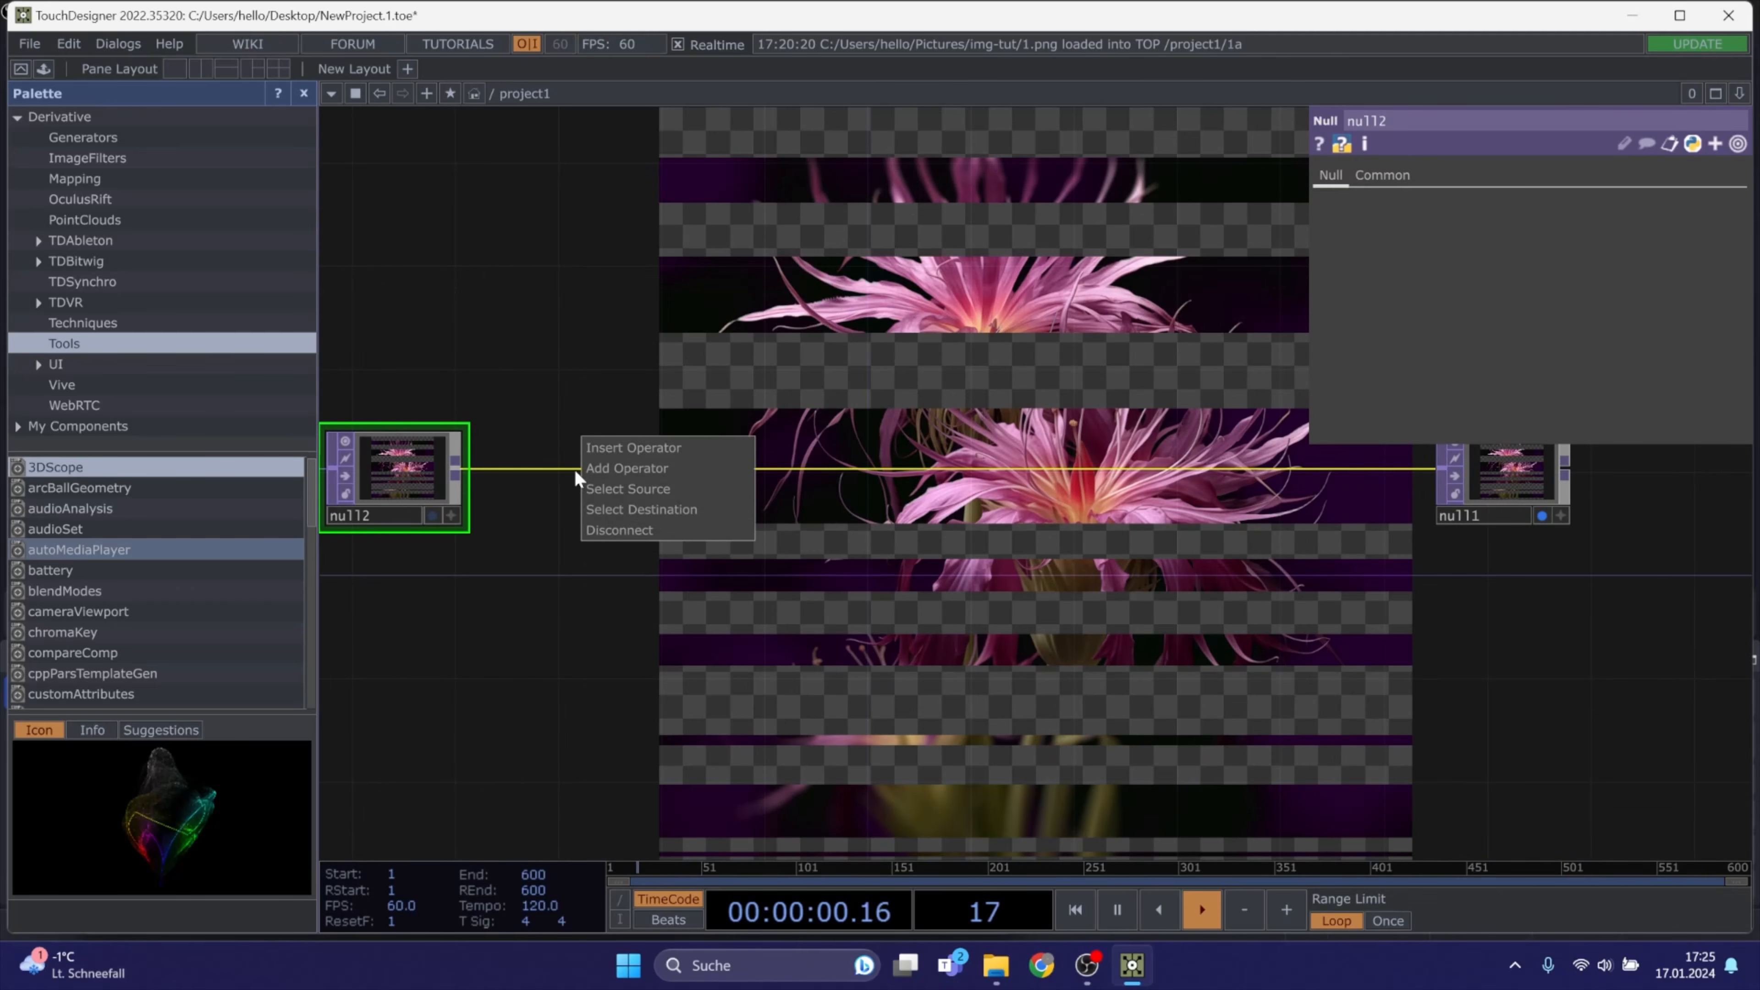
click(587, 448)
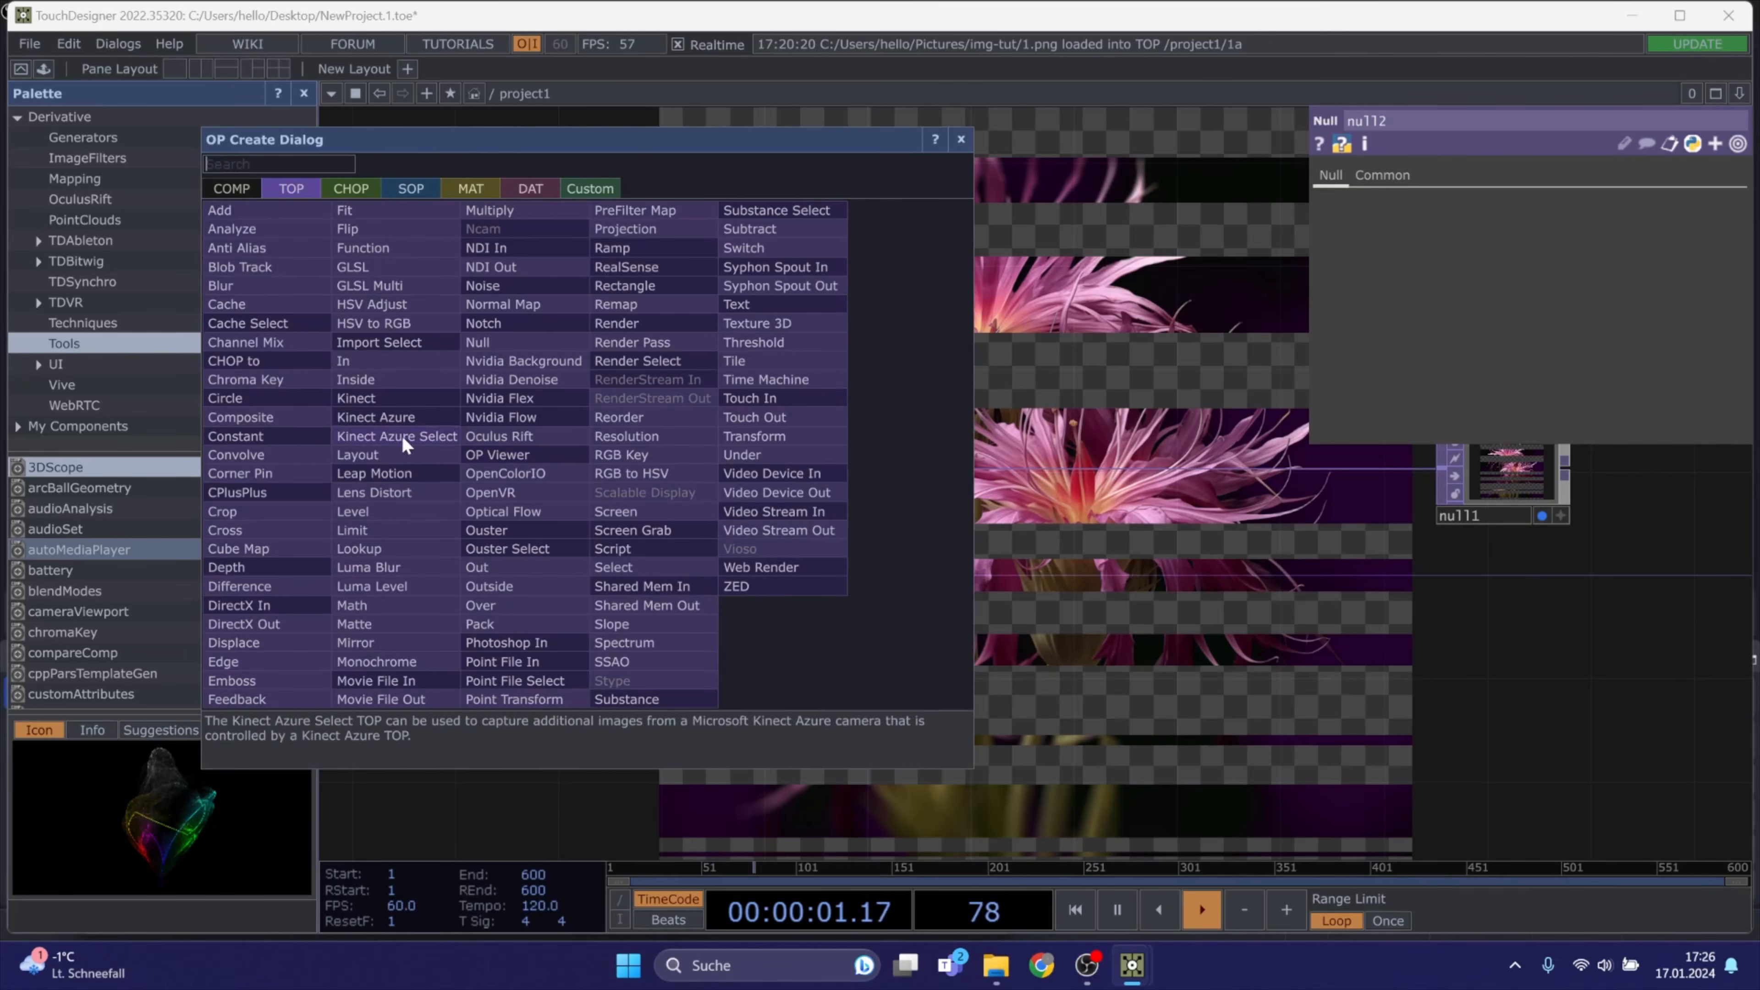
click(285, 418)
click(1028, 471)
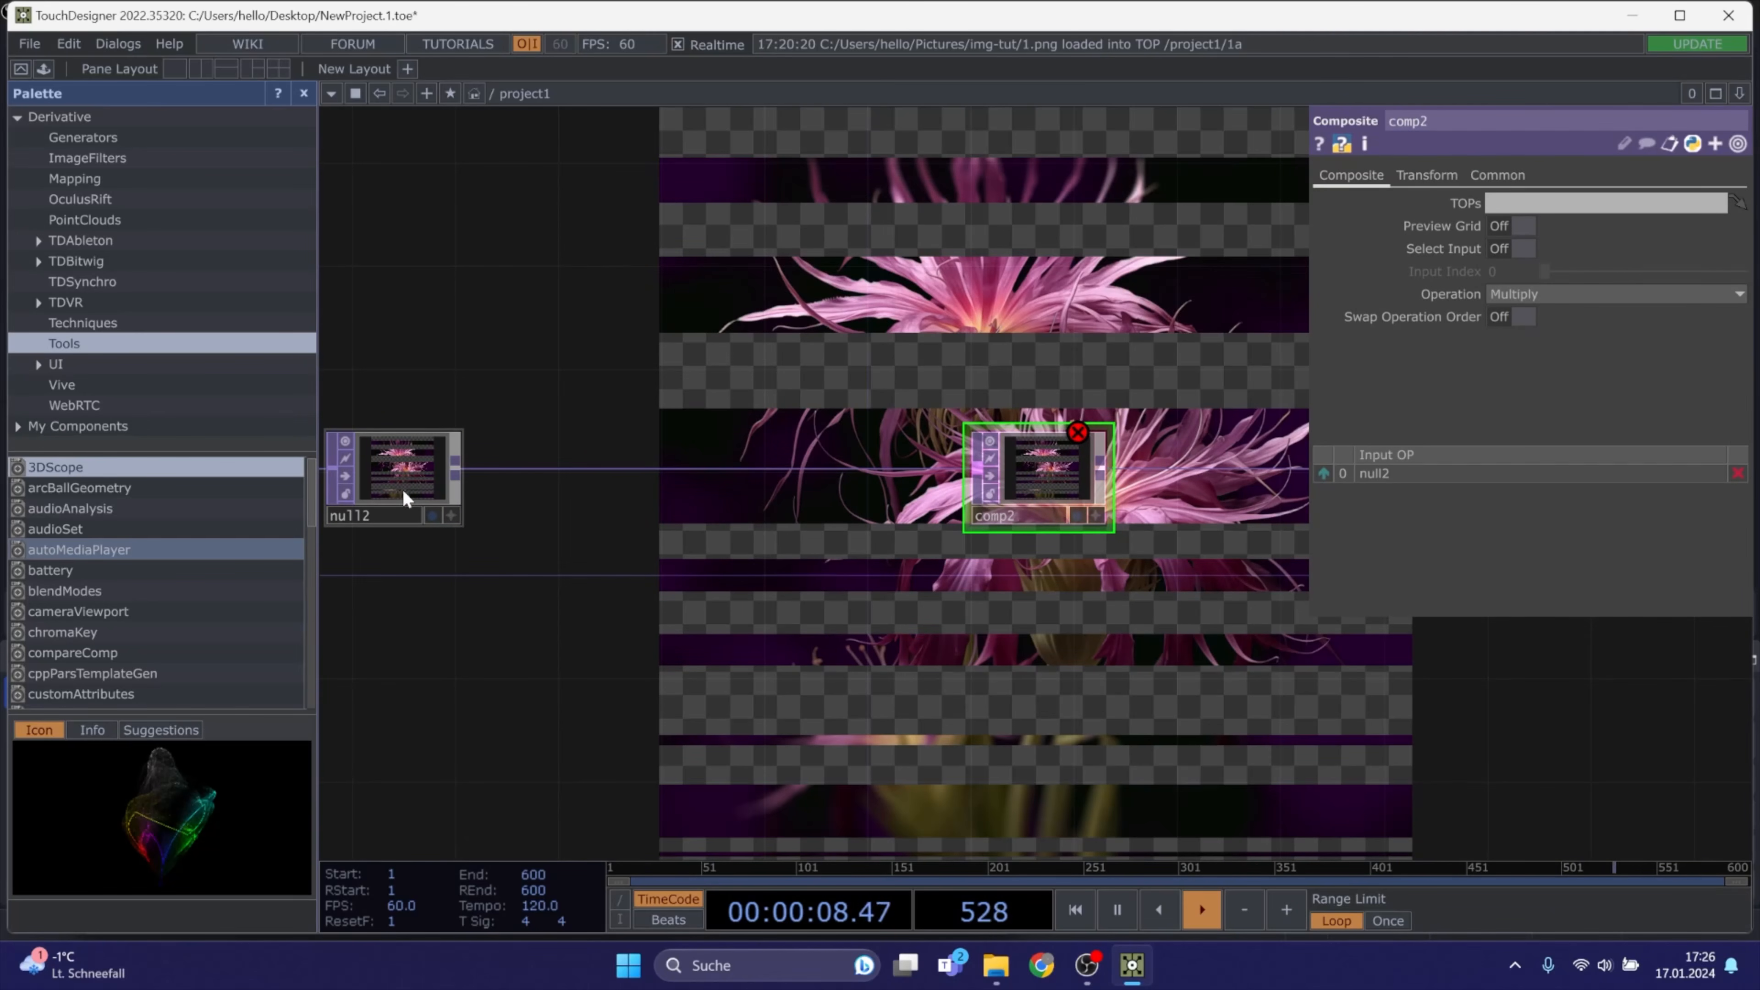
Branch a Feedback TOP off the second Null TOP's output and place it above the main chain
click(463, 475)
click(508, 429)
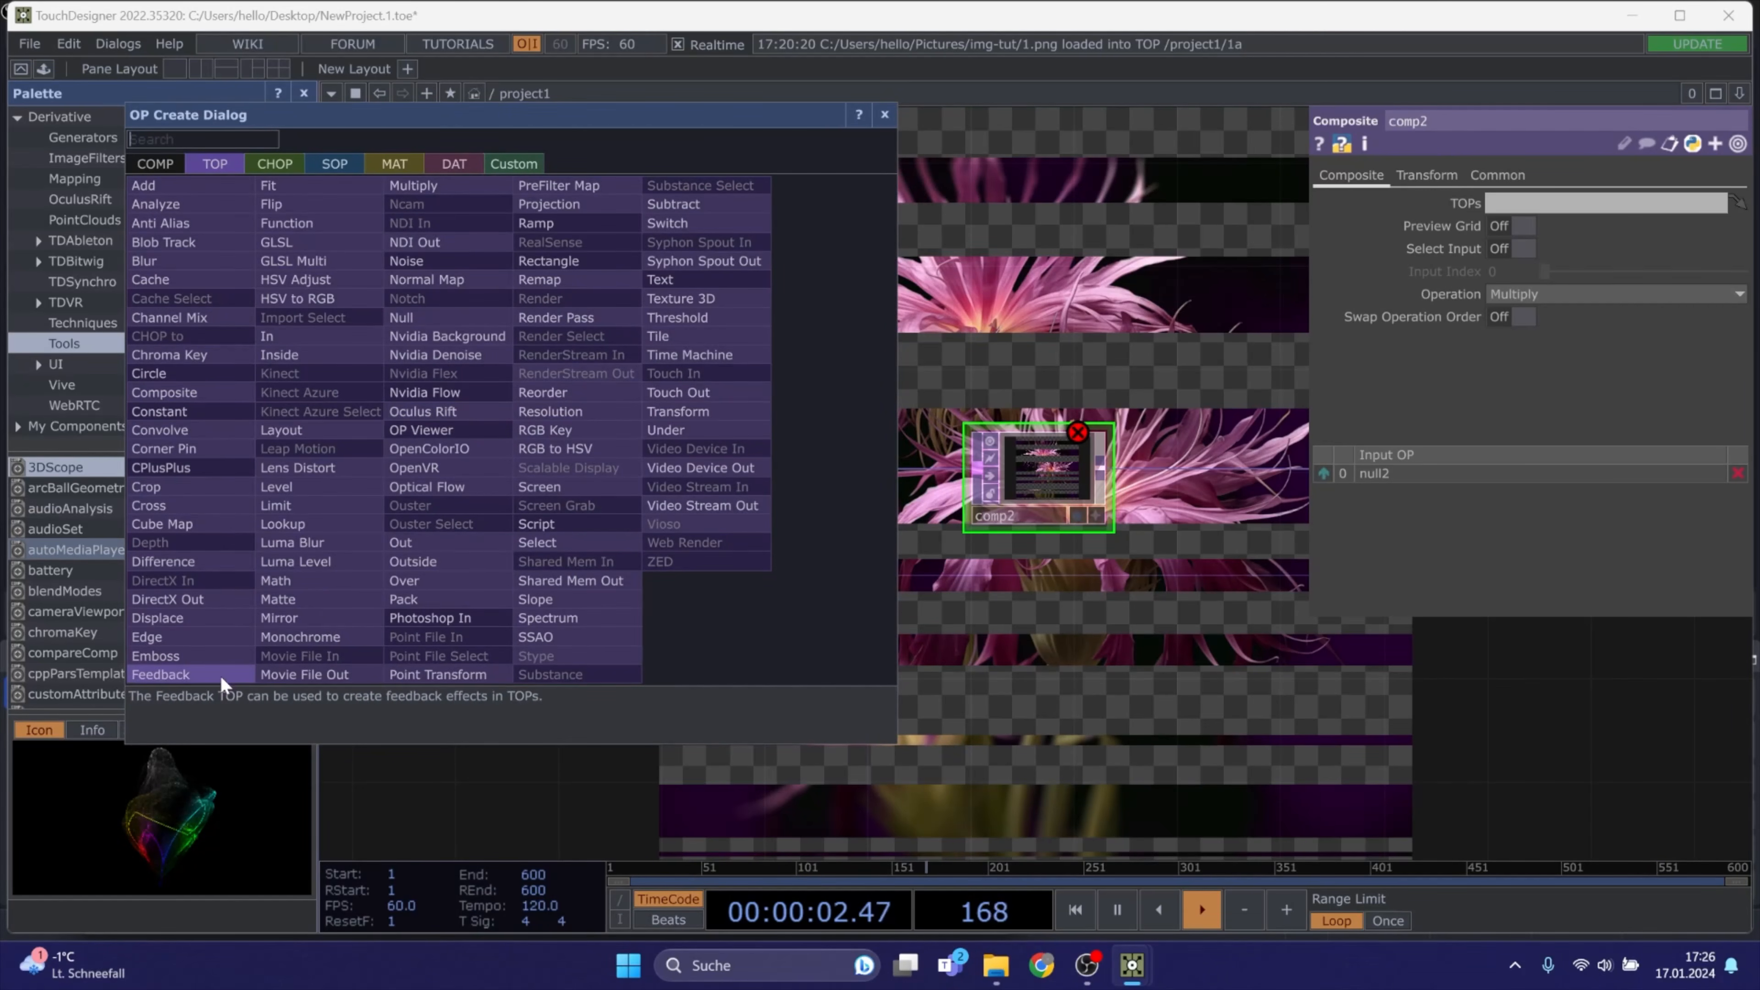
click(264, 562)
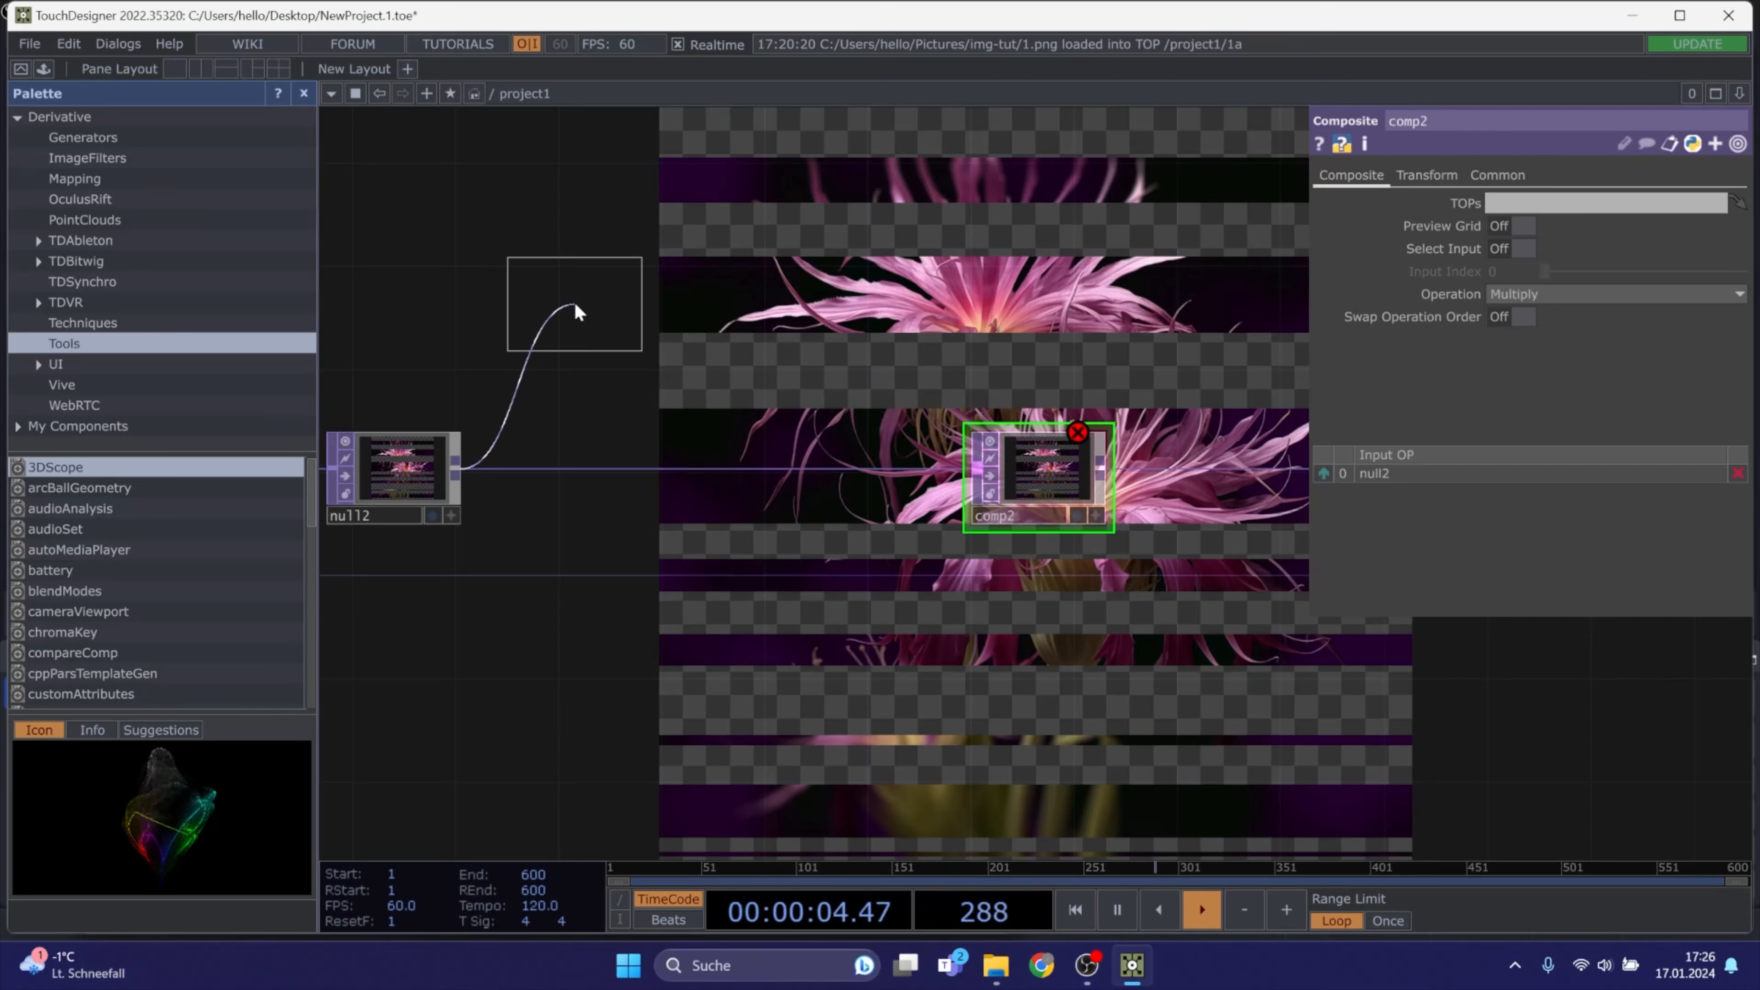
click(573, 301)
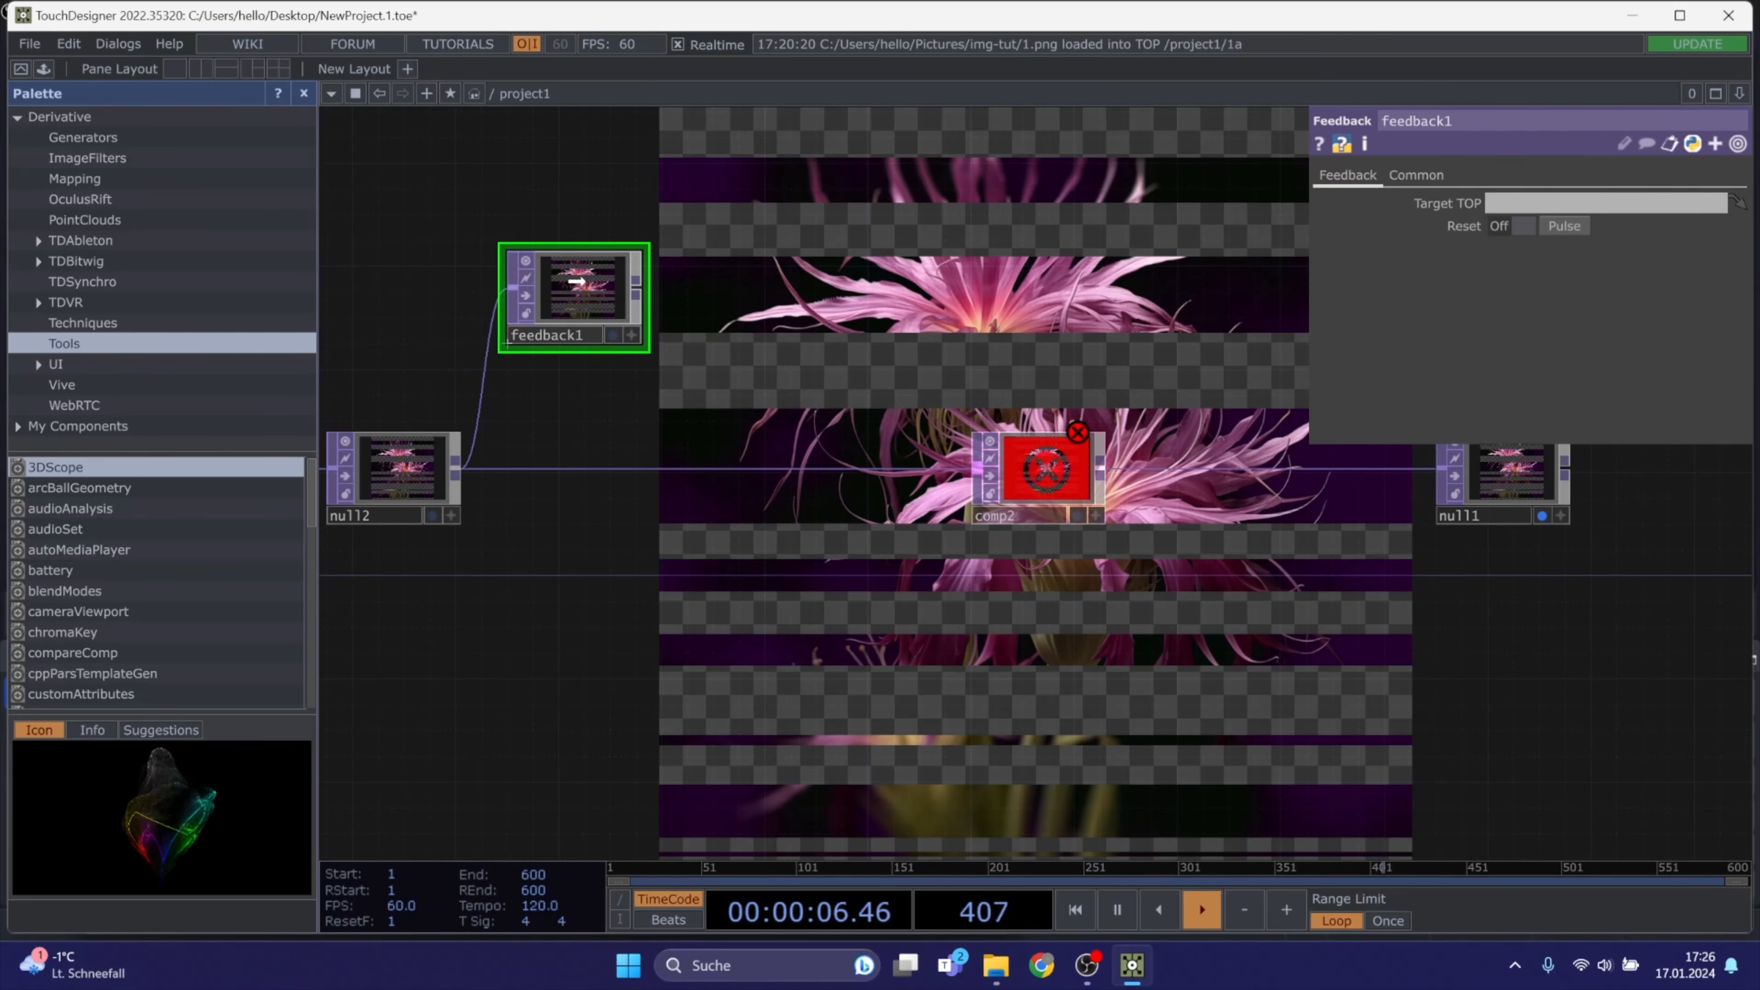
Add a Transform TOP connected to the Feedback TOP's output, placed beside it
click(637, 287)
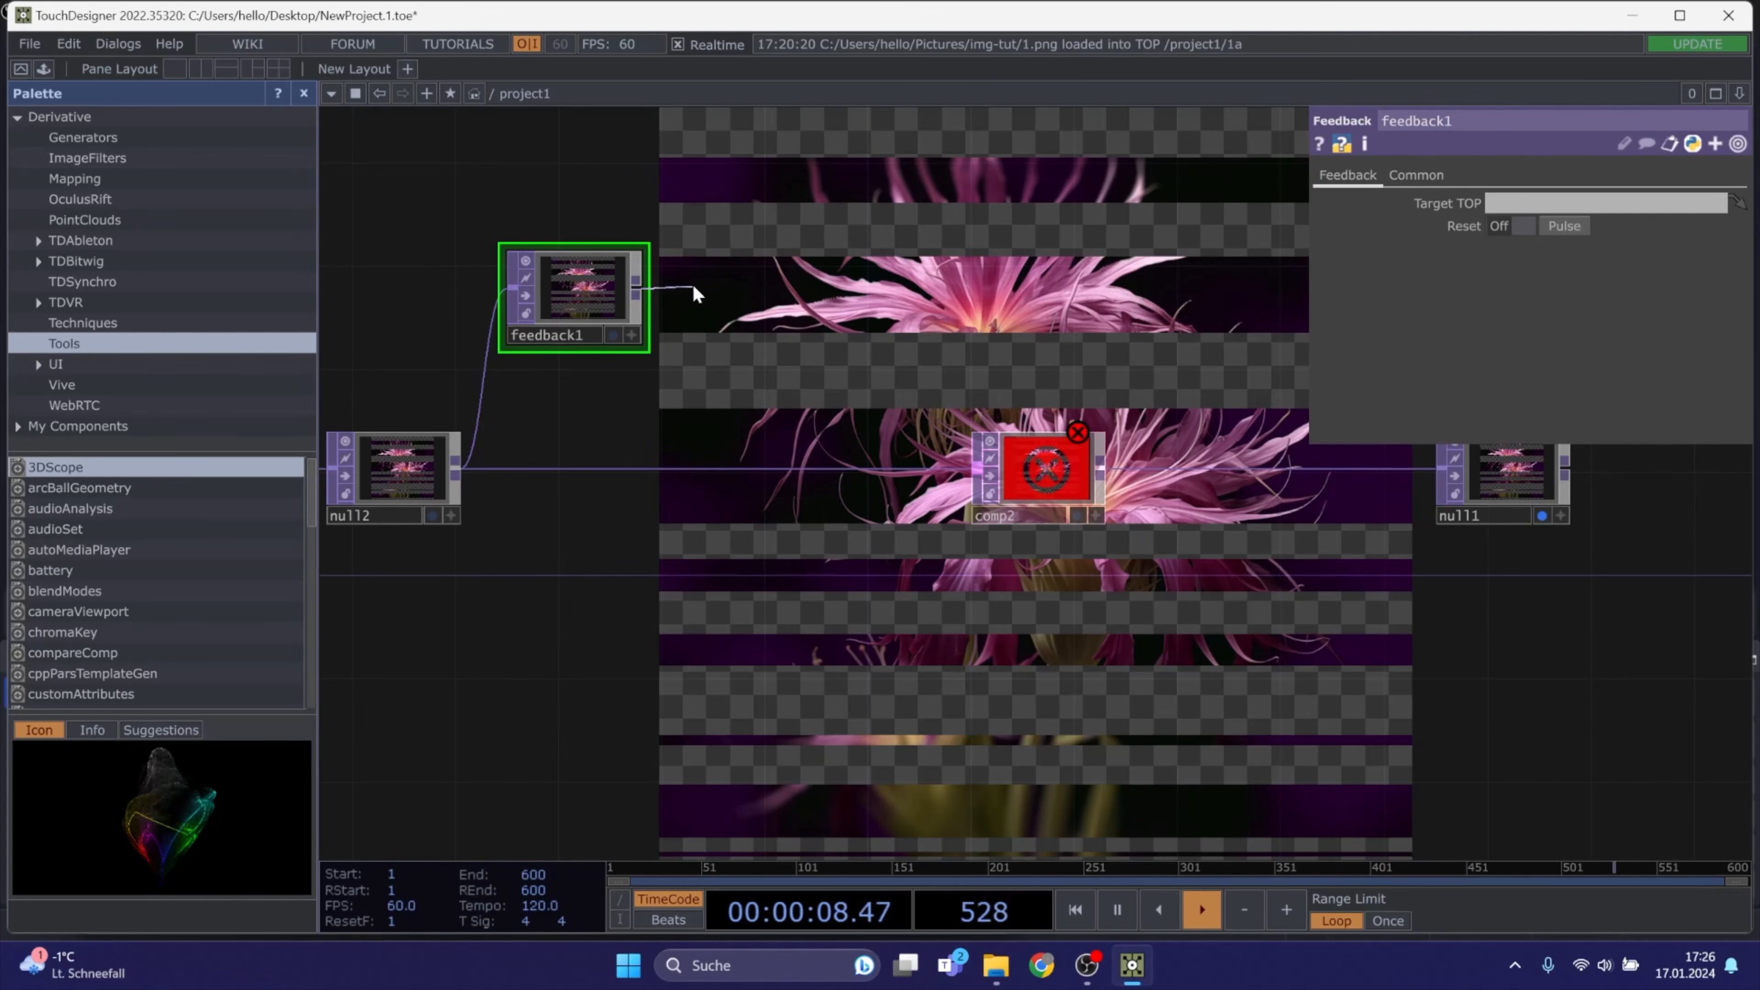
click(692, 288)
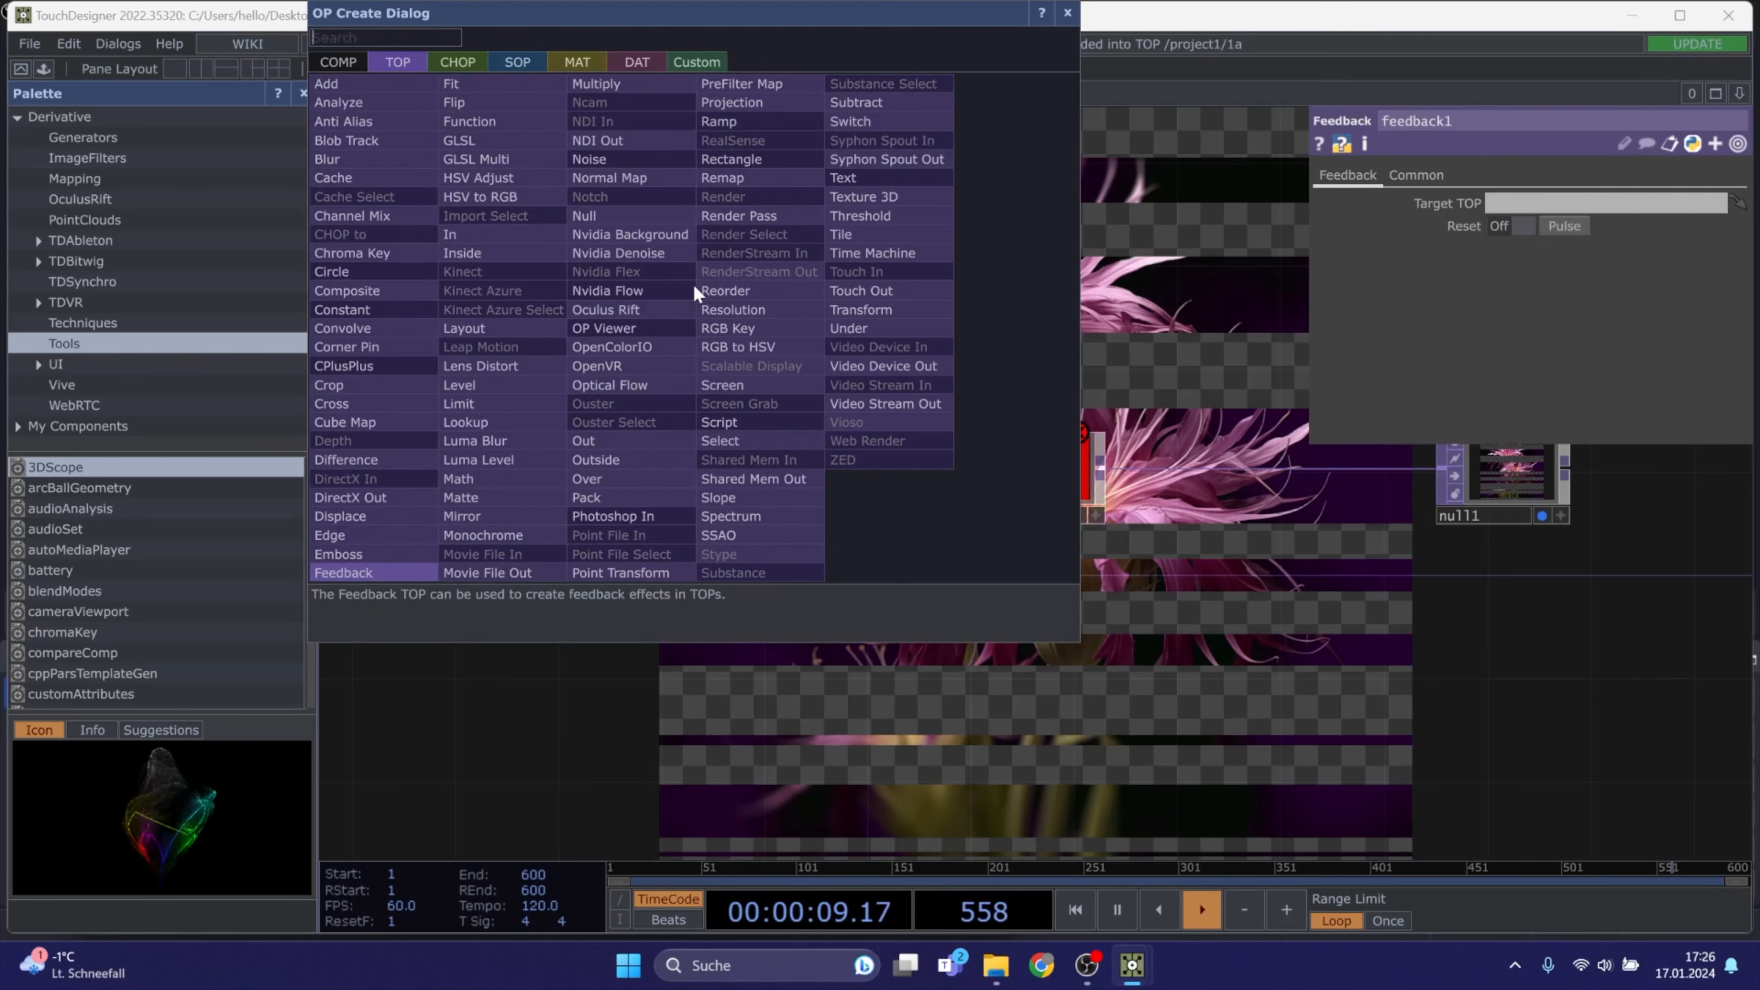
click(862, 312)
click(733, 304)
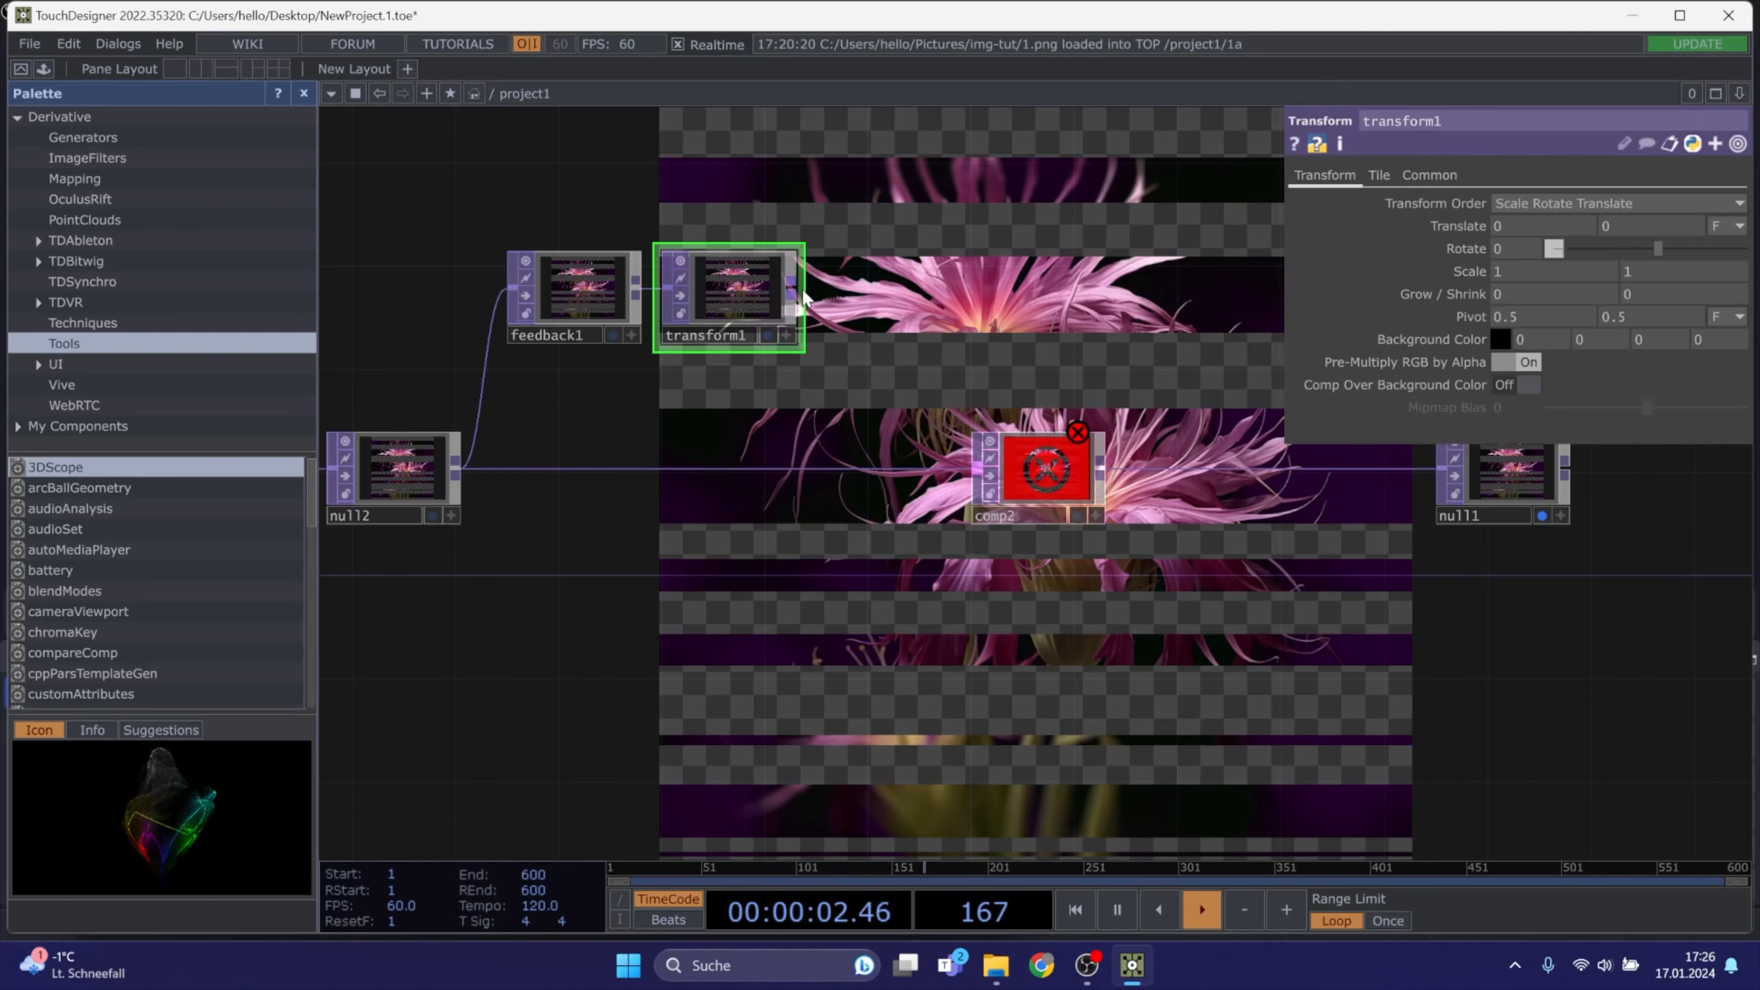
Connect the Transform TOP to the new Composite TOP's second input and set the composite operation to Over
click(797, 298)
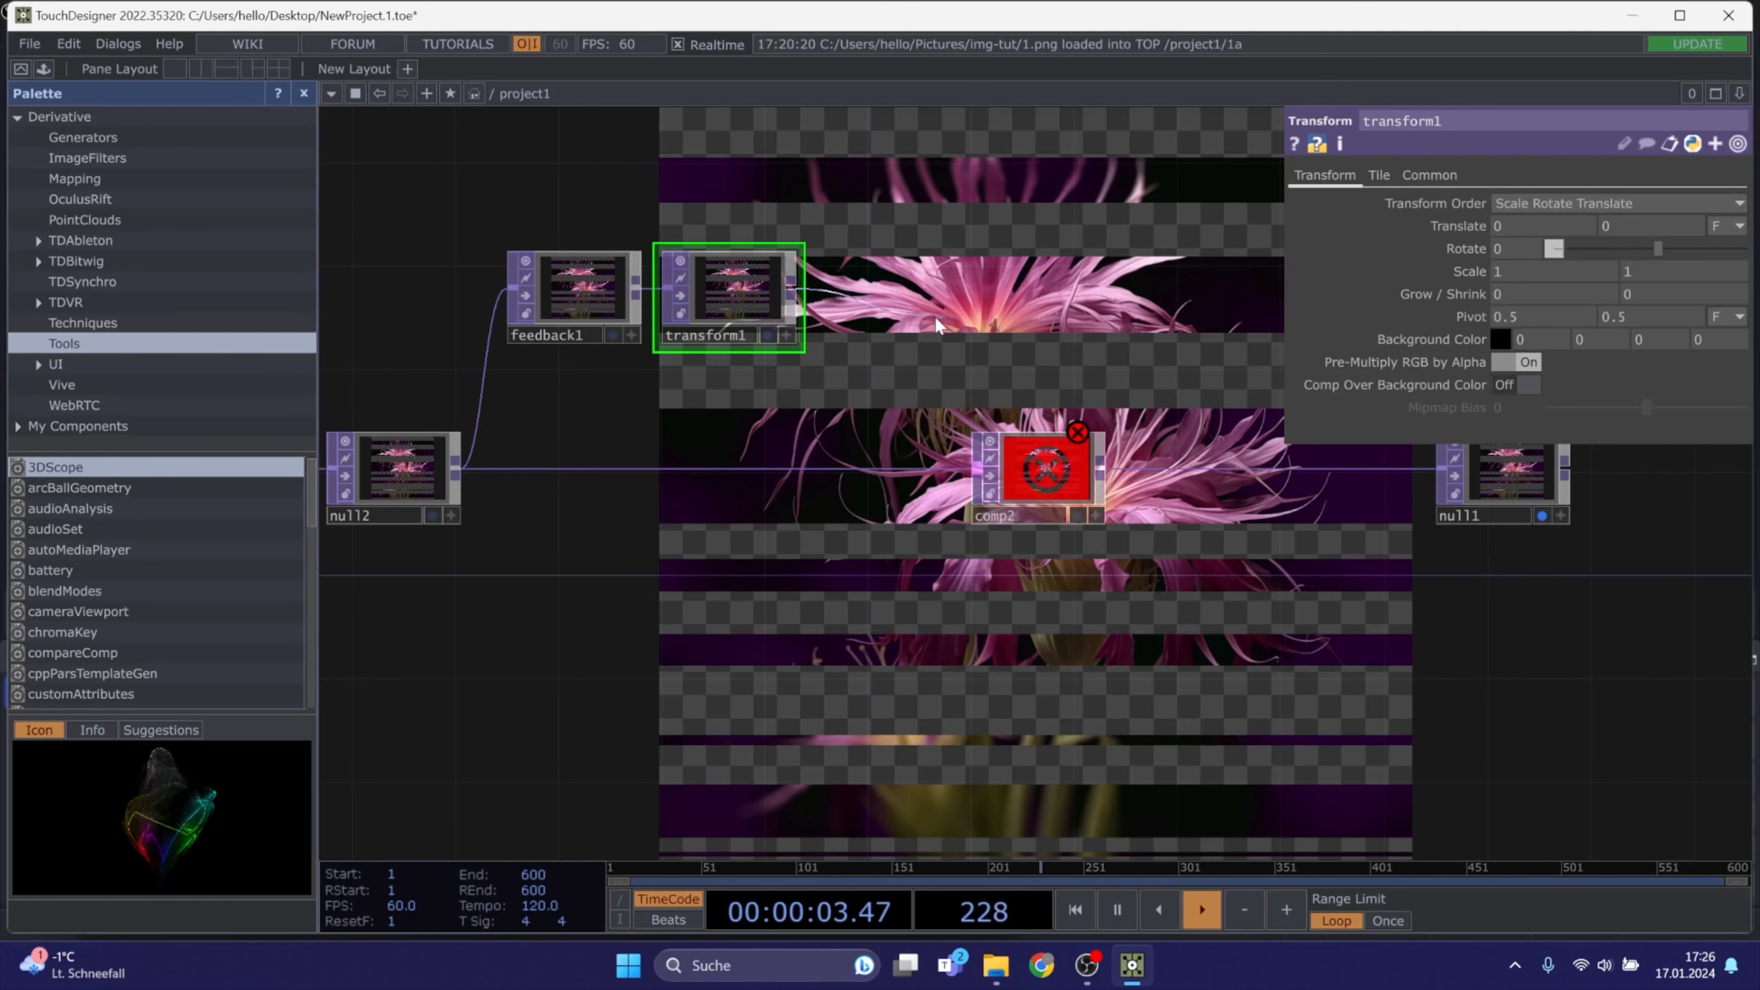
click(974, 466)
click(1040, 487)
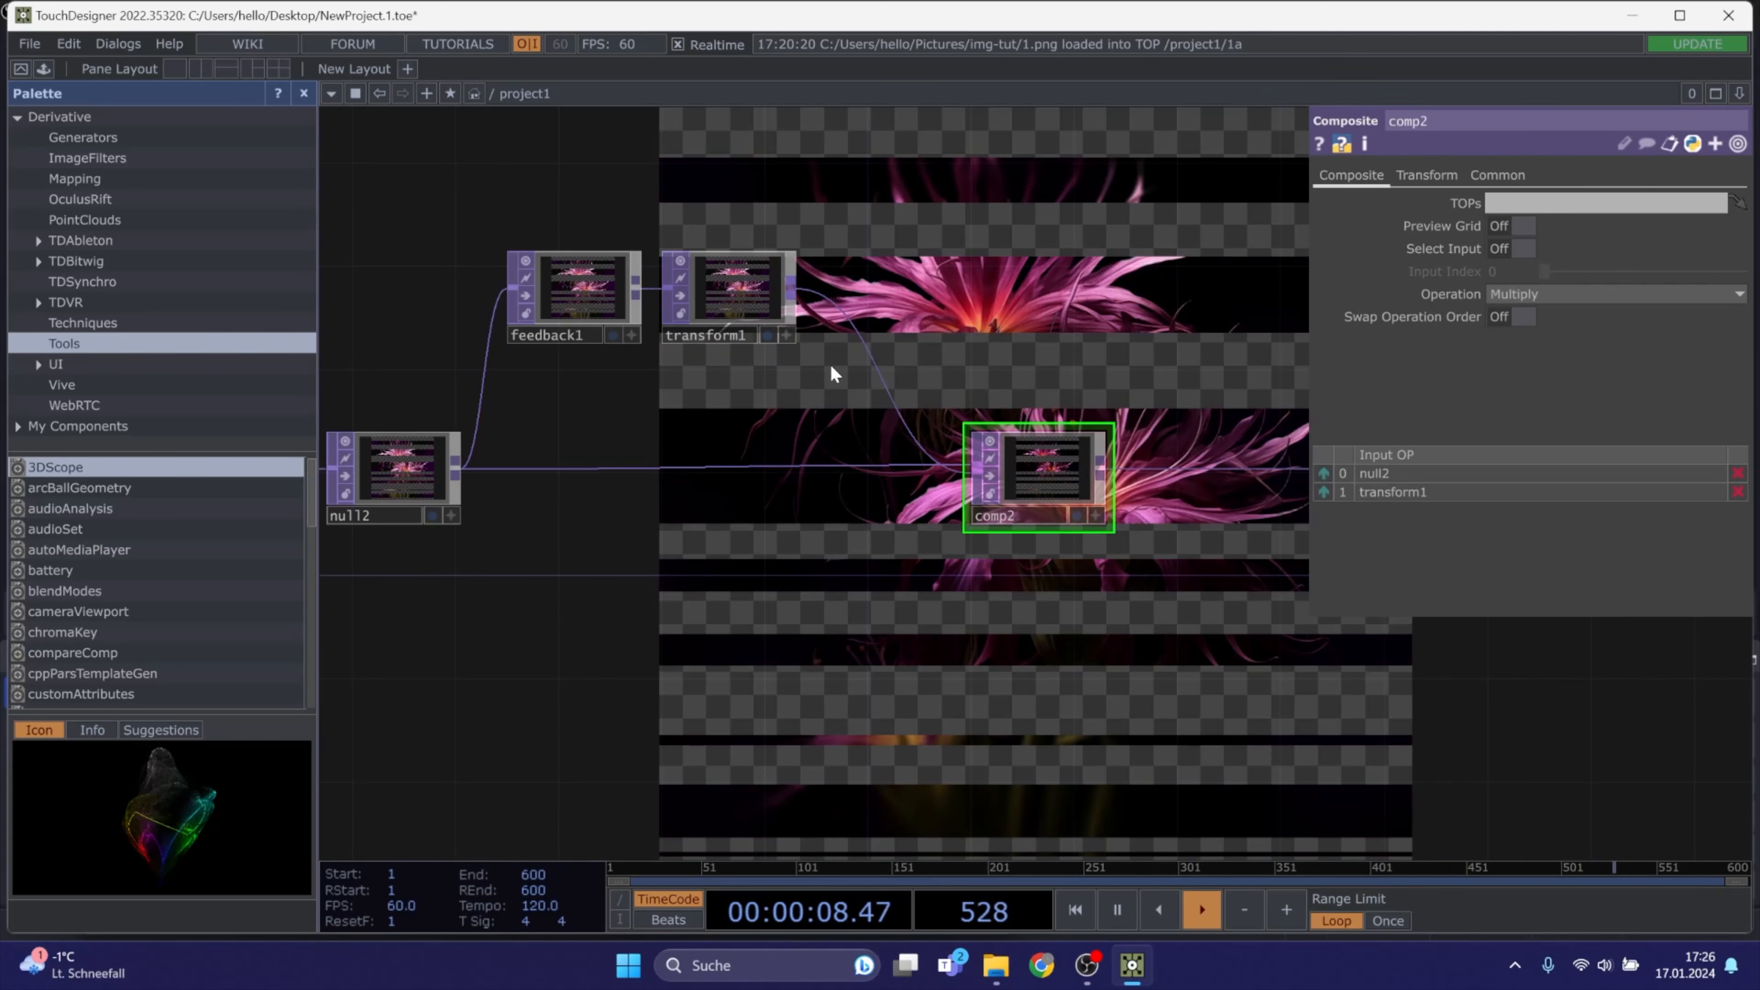
click(1538, 293)
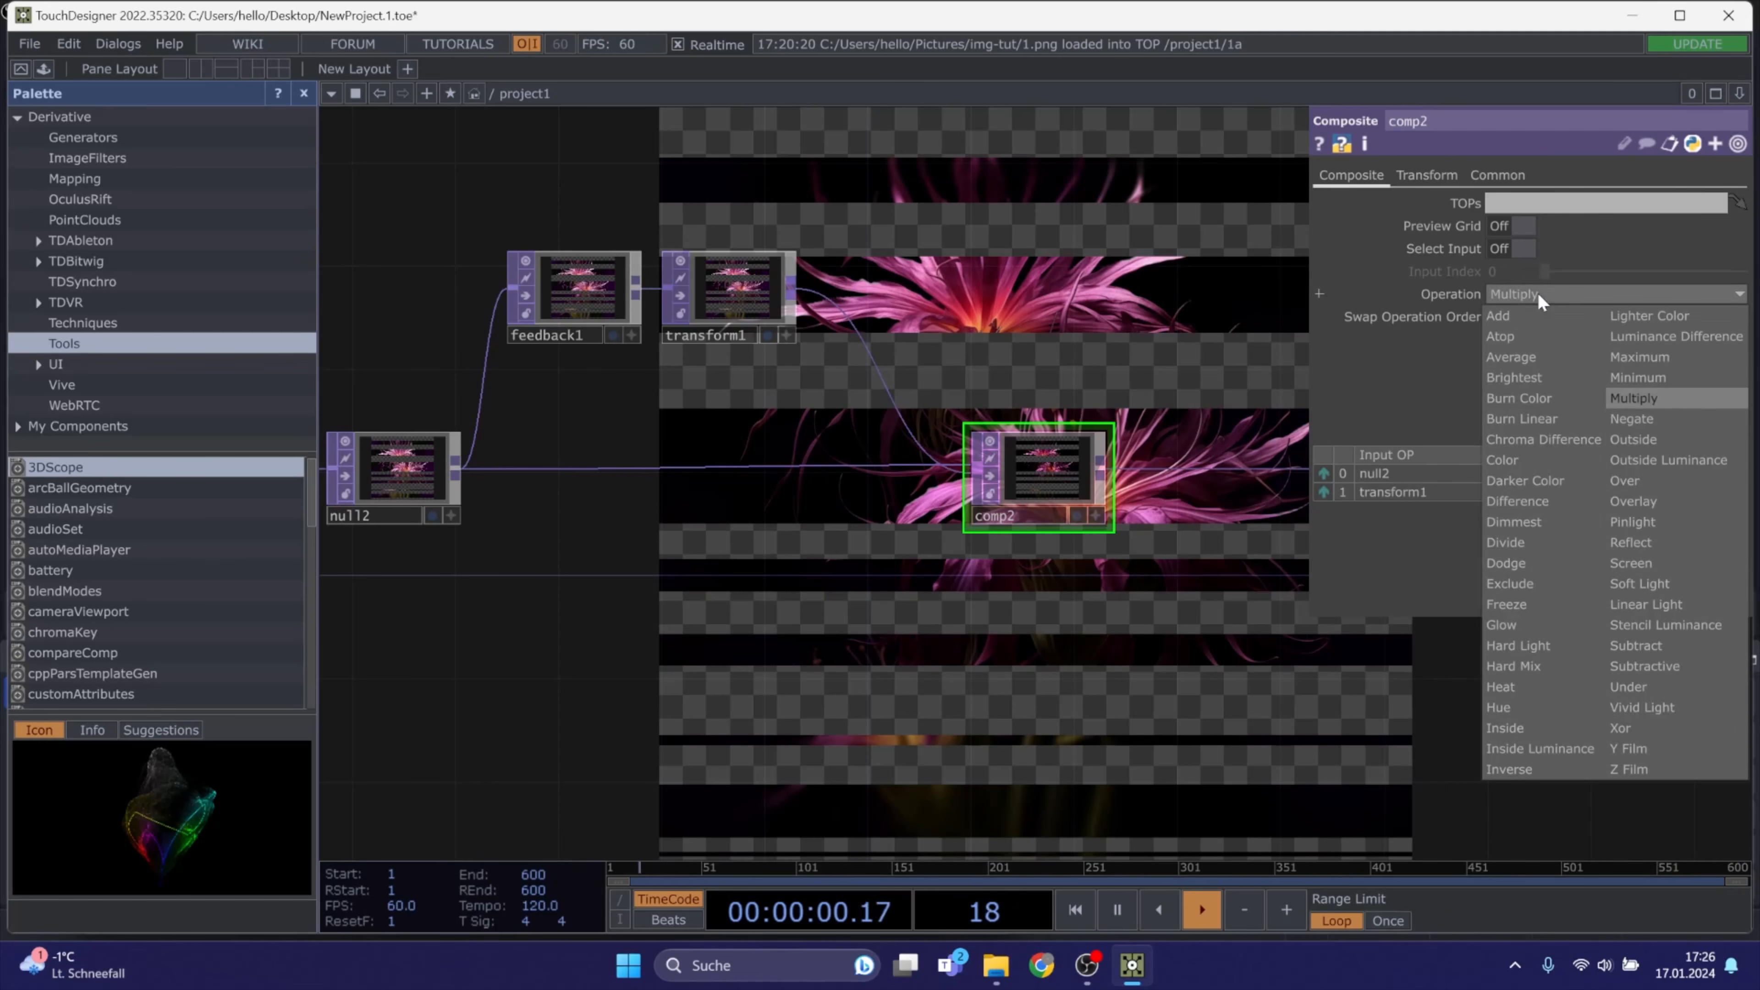
click(1626, 482)
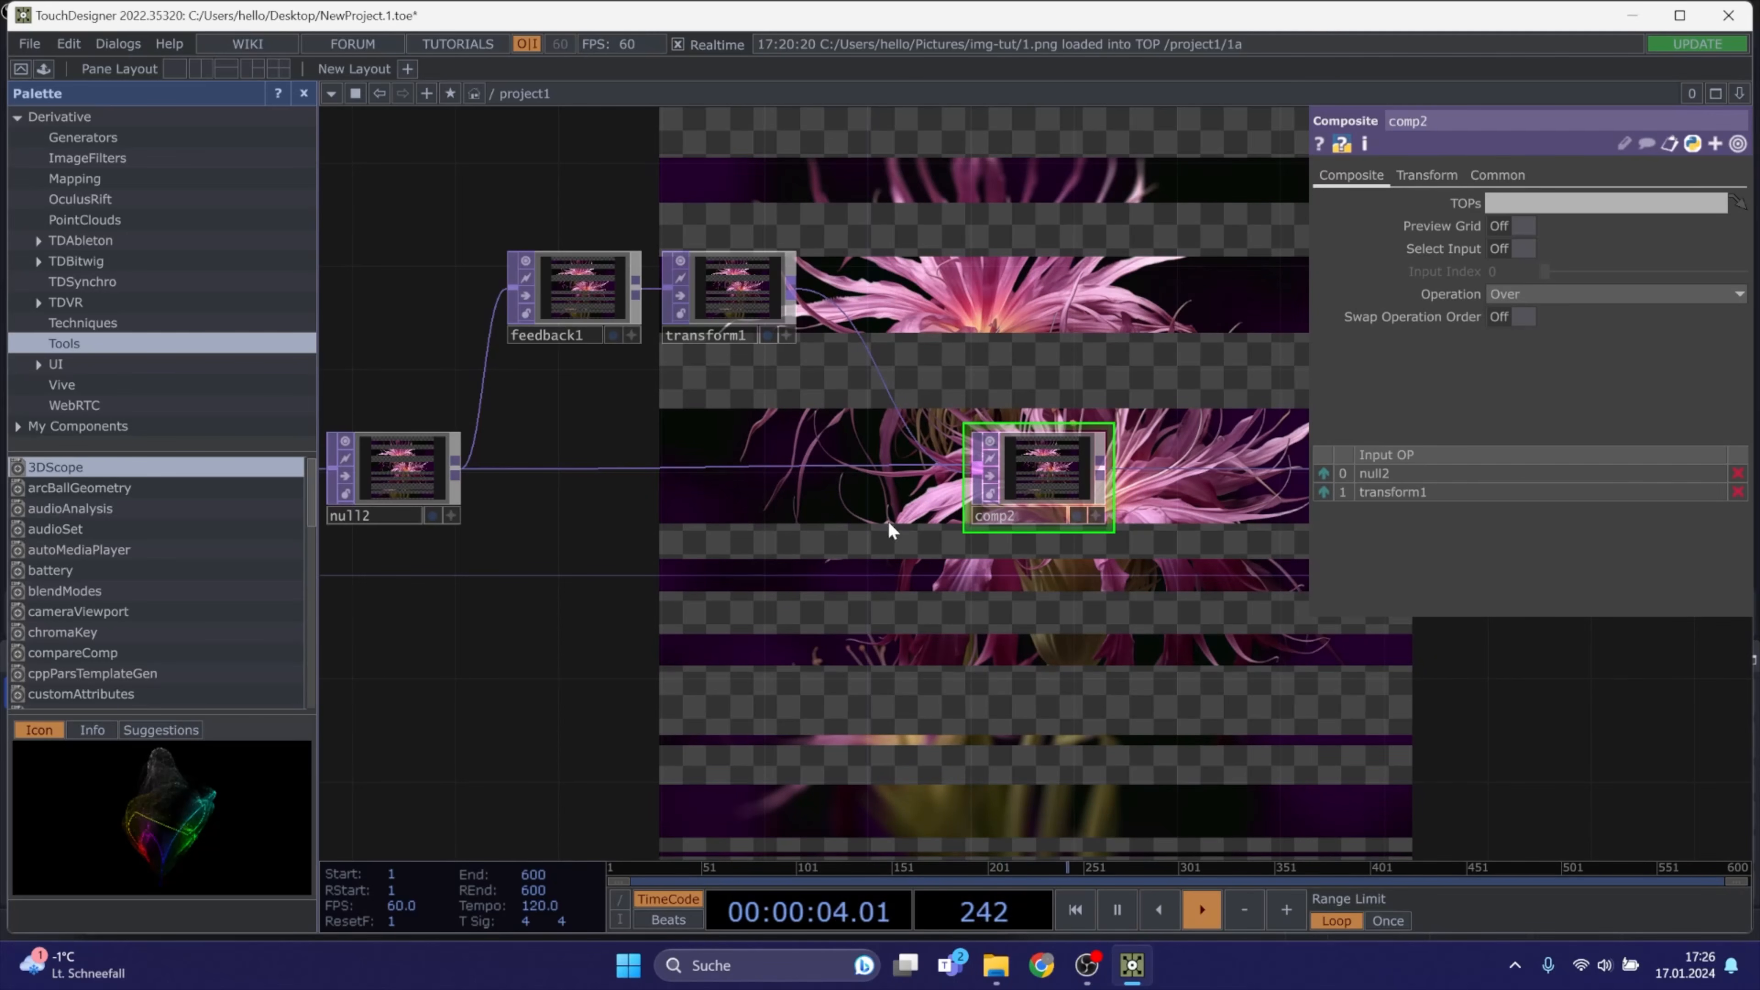
Space the Transform TOP farther from the Feedback TOP and set its vertical translate to -0.001
drag(744, 287, 884, 300)
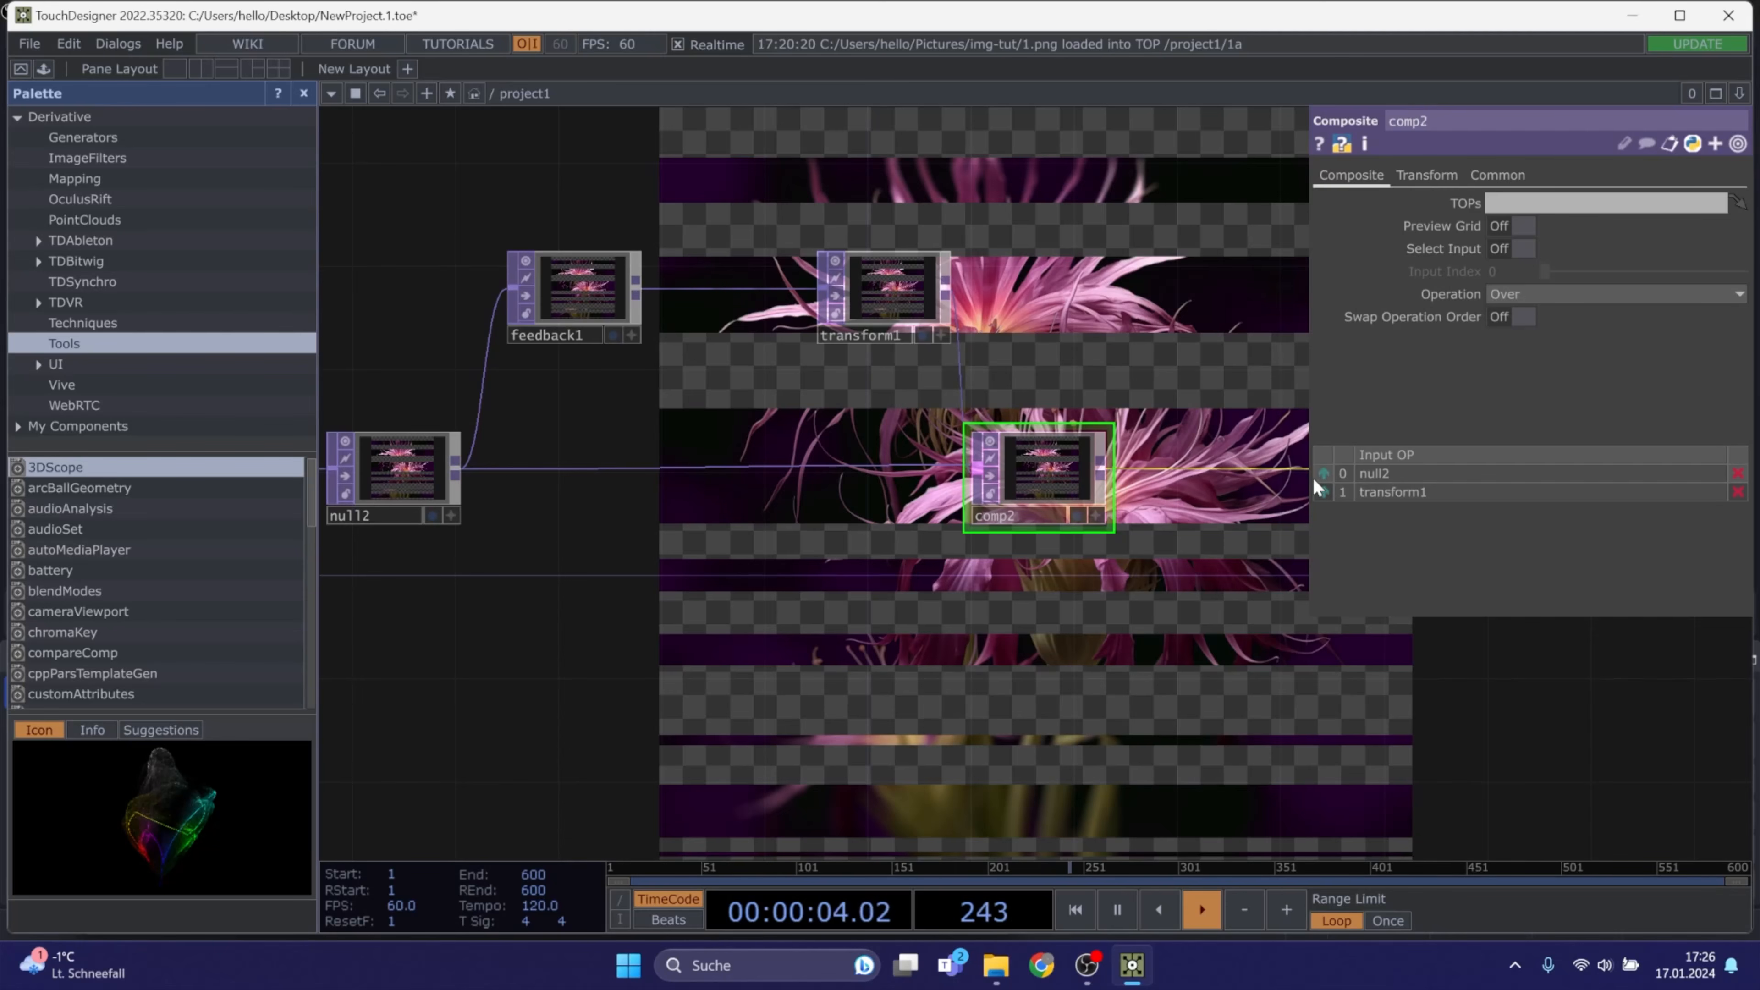
click(880, 308)
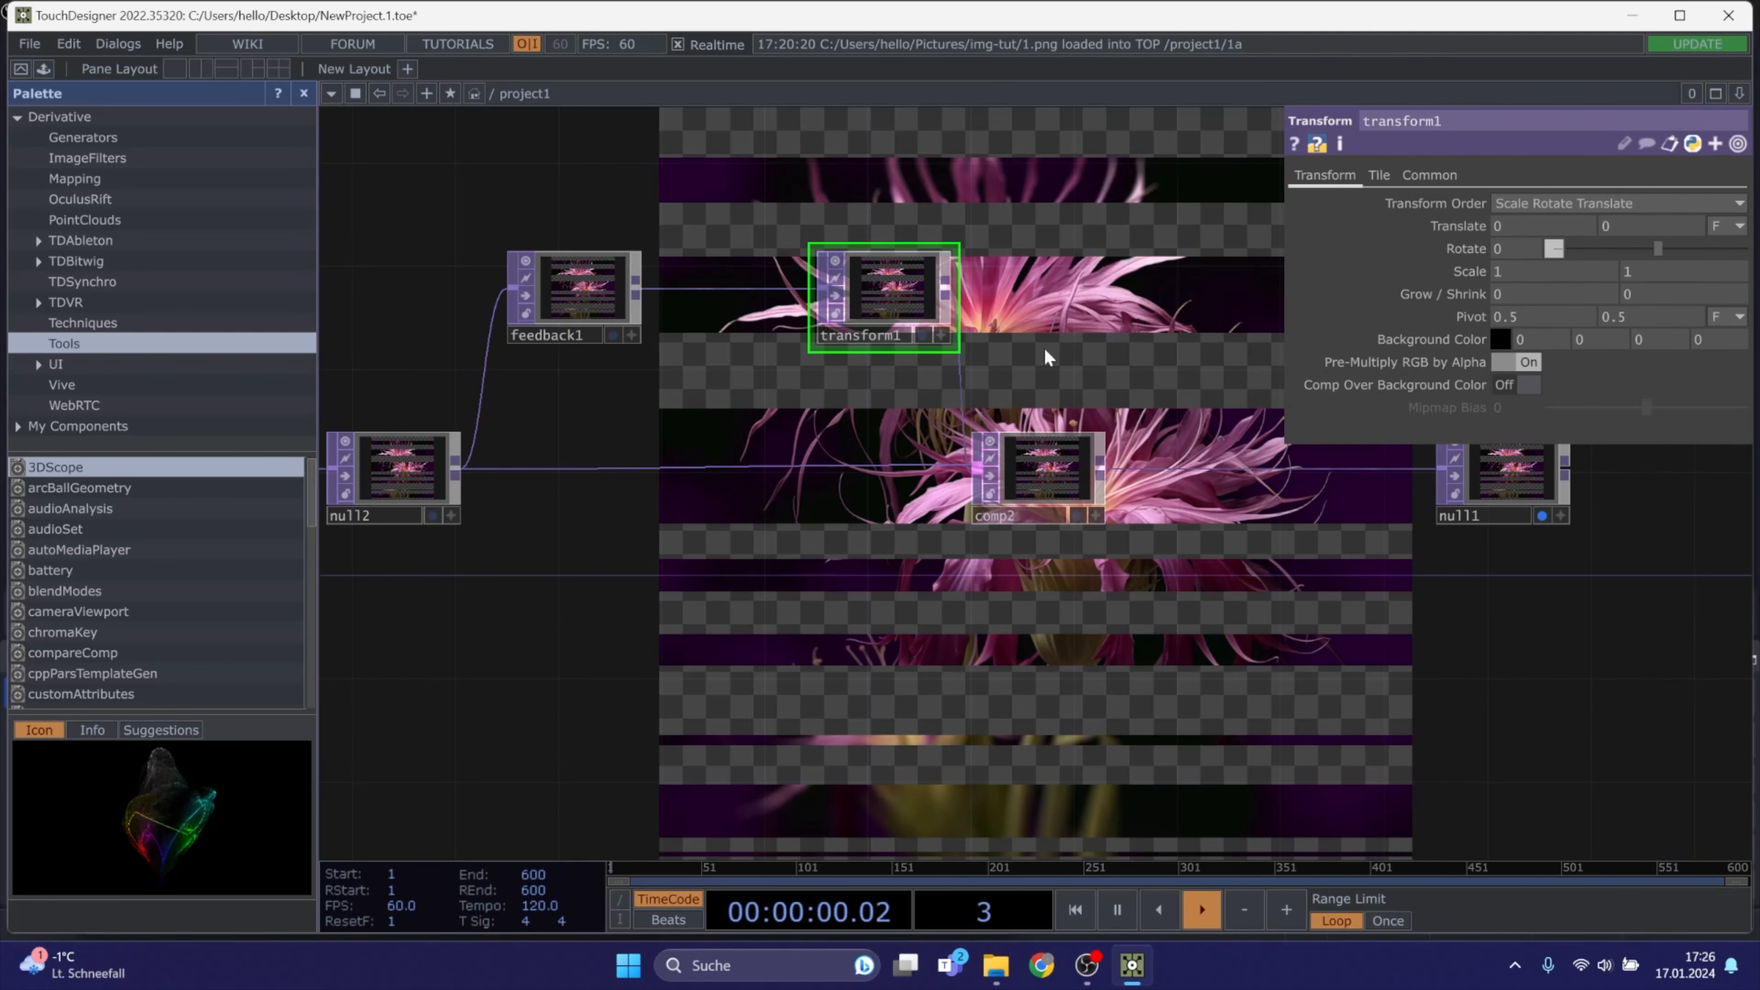
drag(1117, 317, 1034, 343)
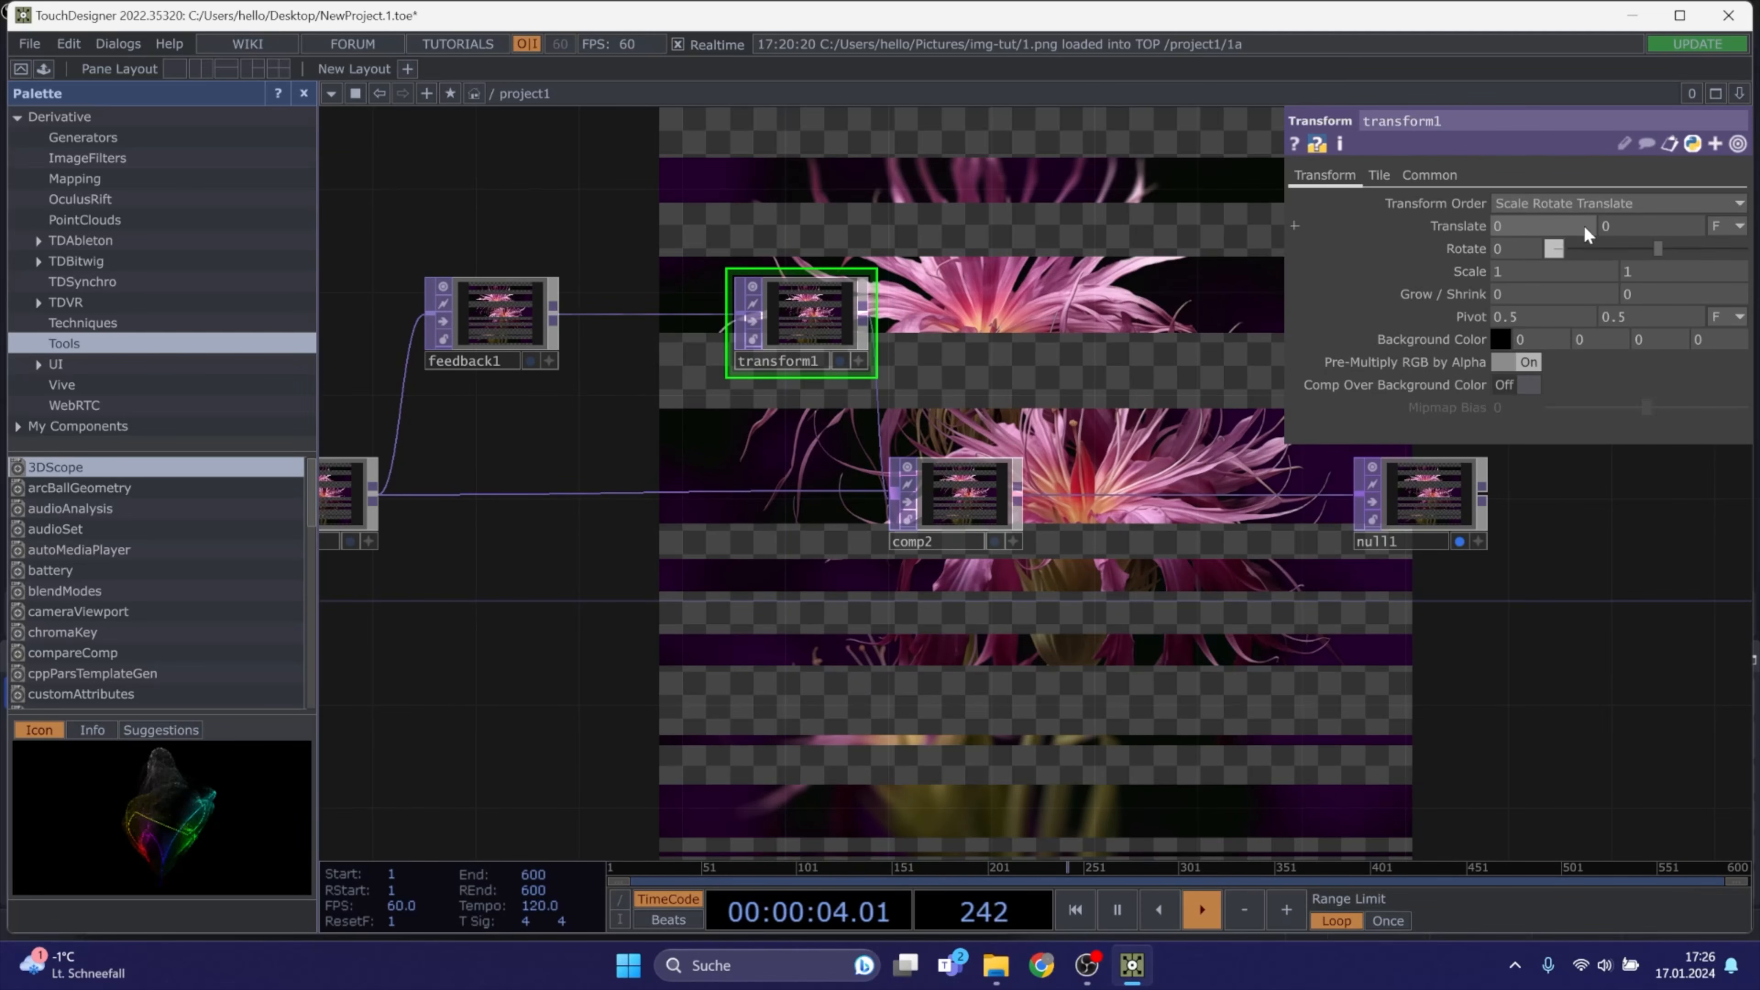
click(1610, 226)
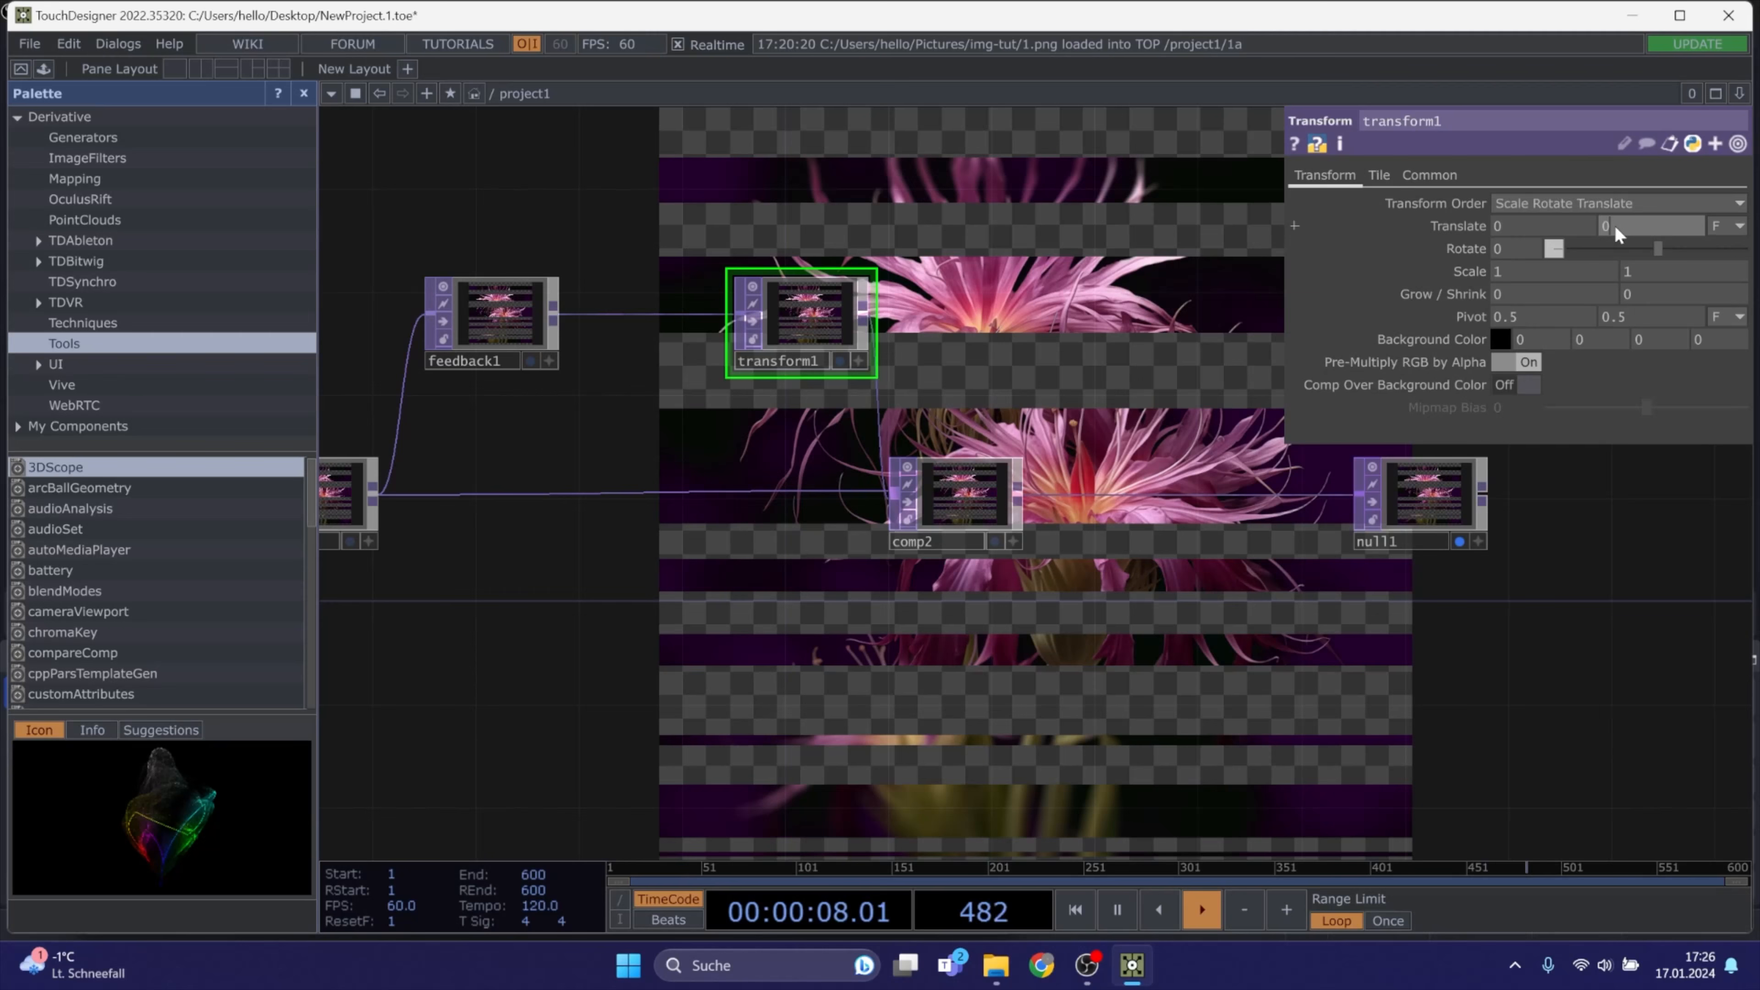
middle_click(1615, 226)
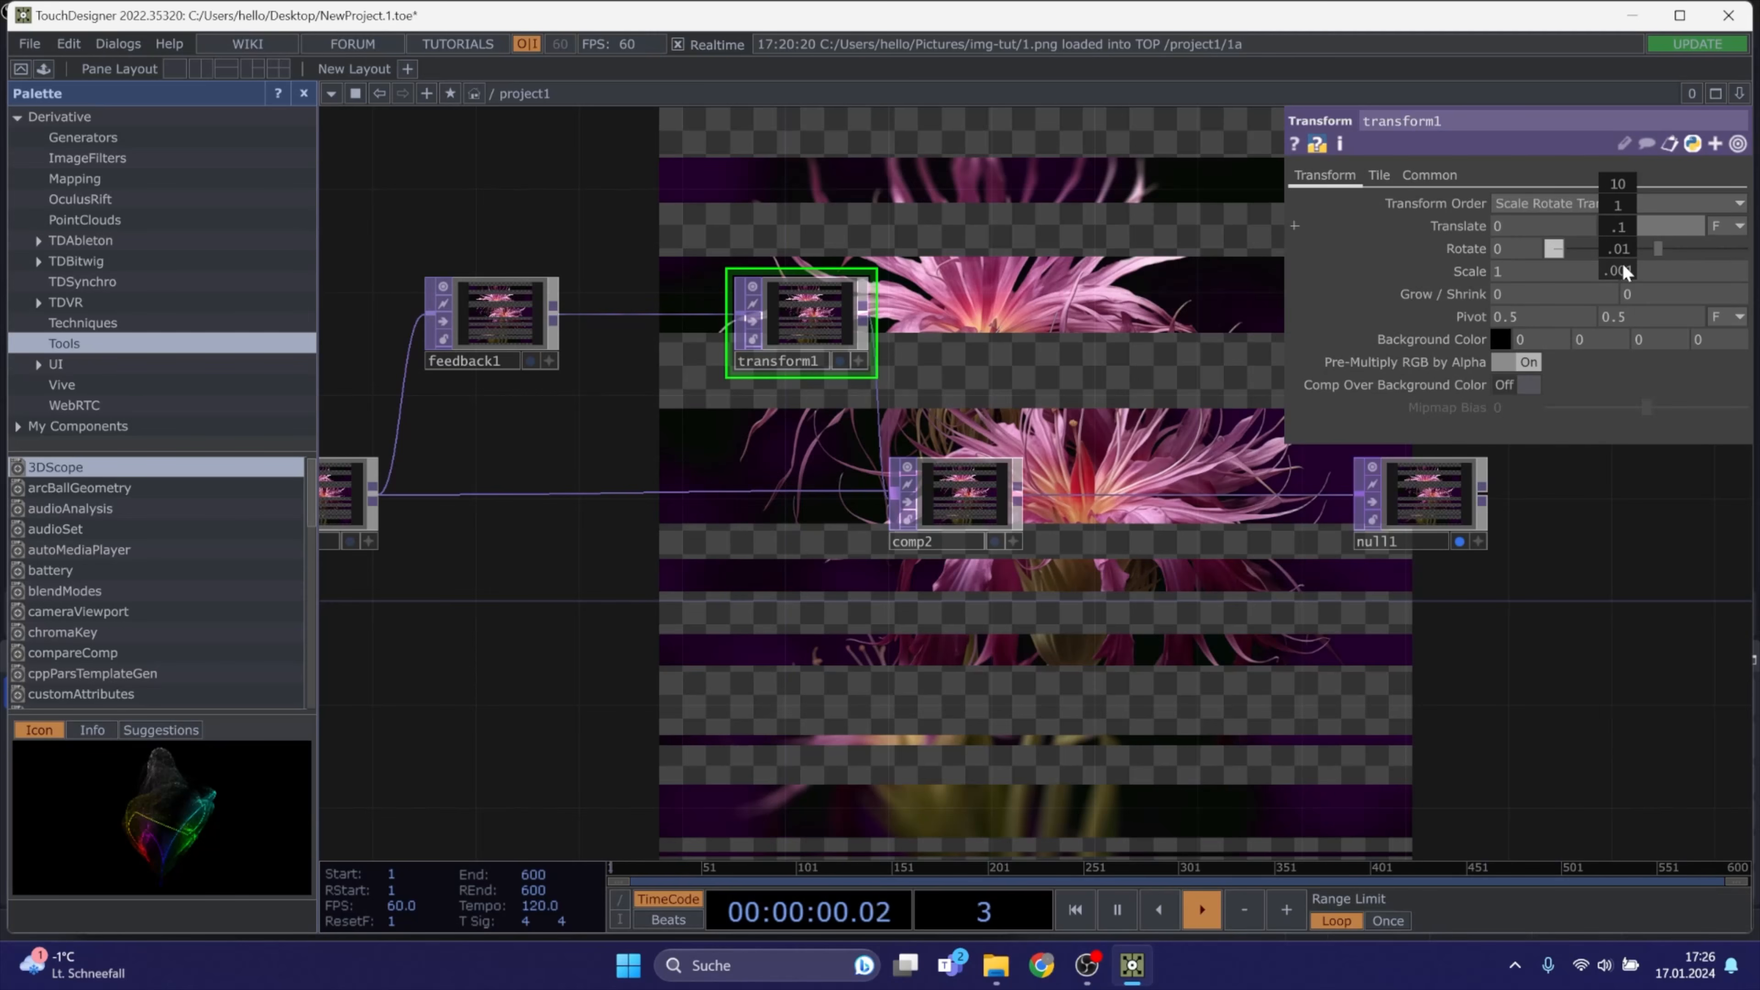
middle_drag(1603, 272, 1580, 272)
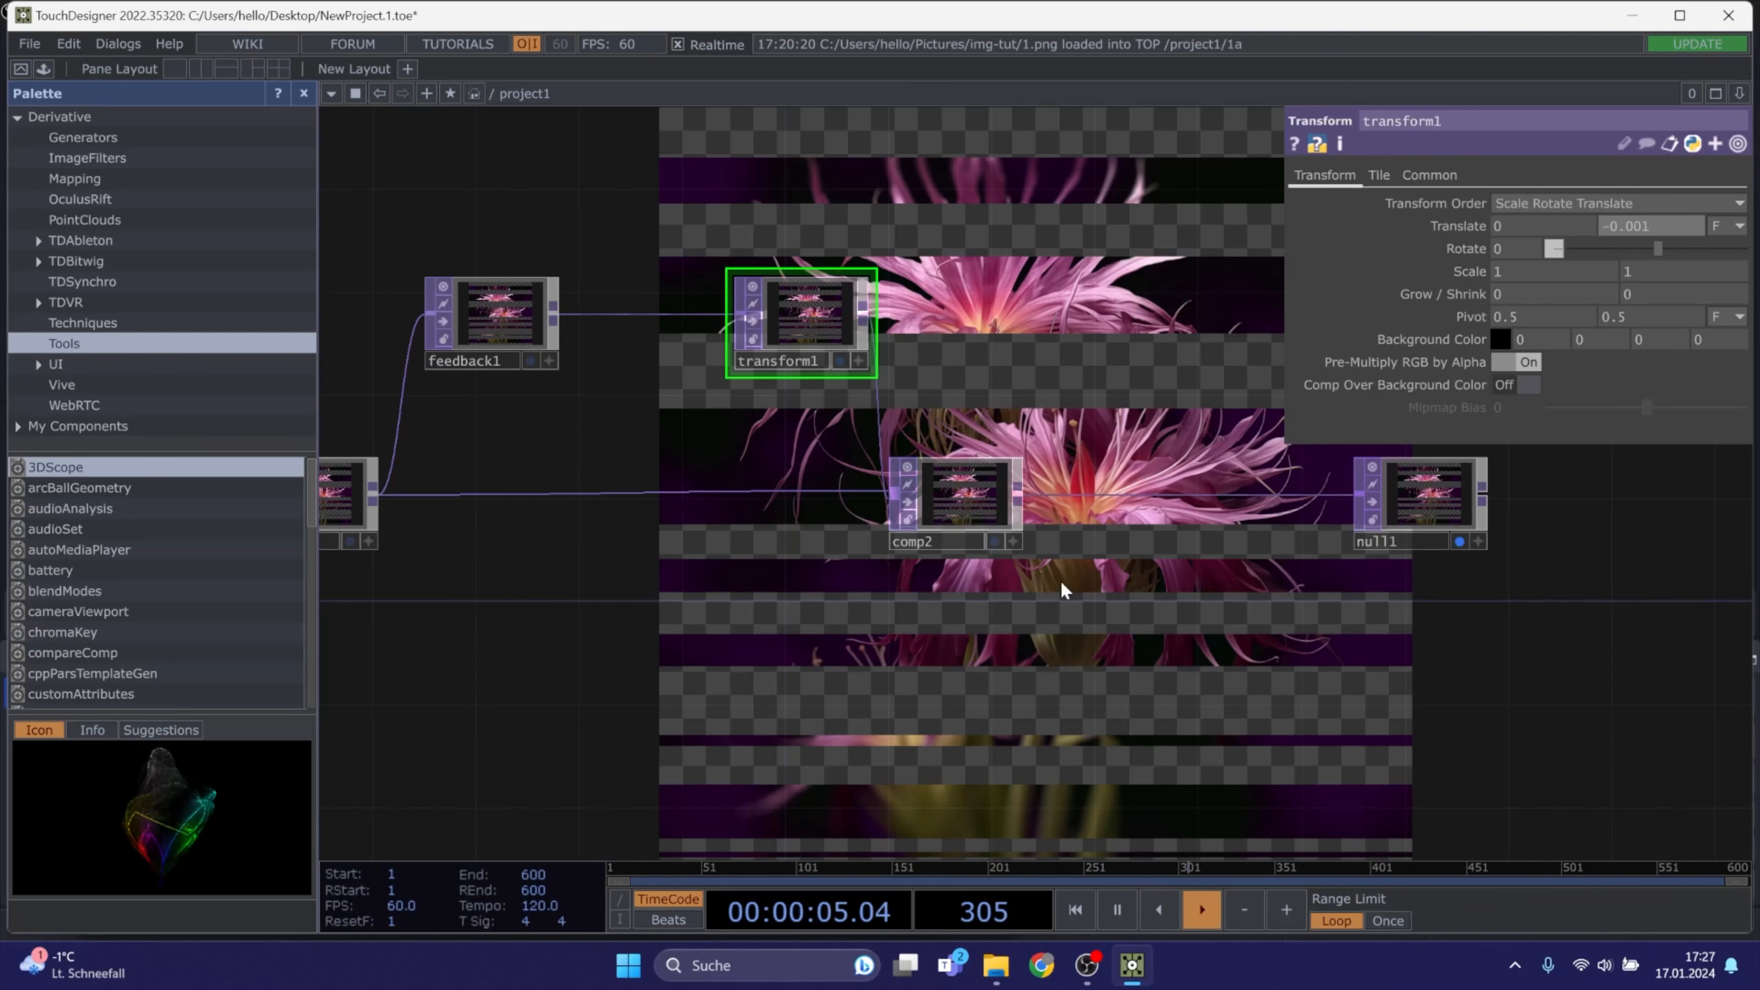
Set the Feedback TOP's Target TOP to comp2 to close the feedback loop
drag(1041, 676, 1180, 686)
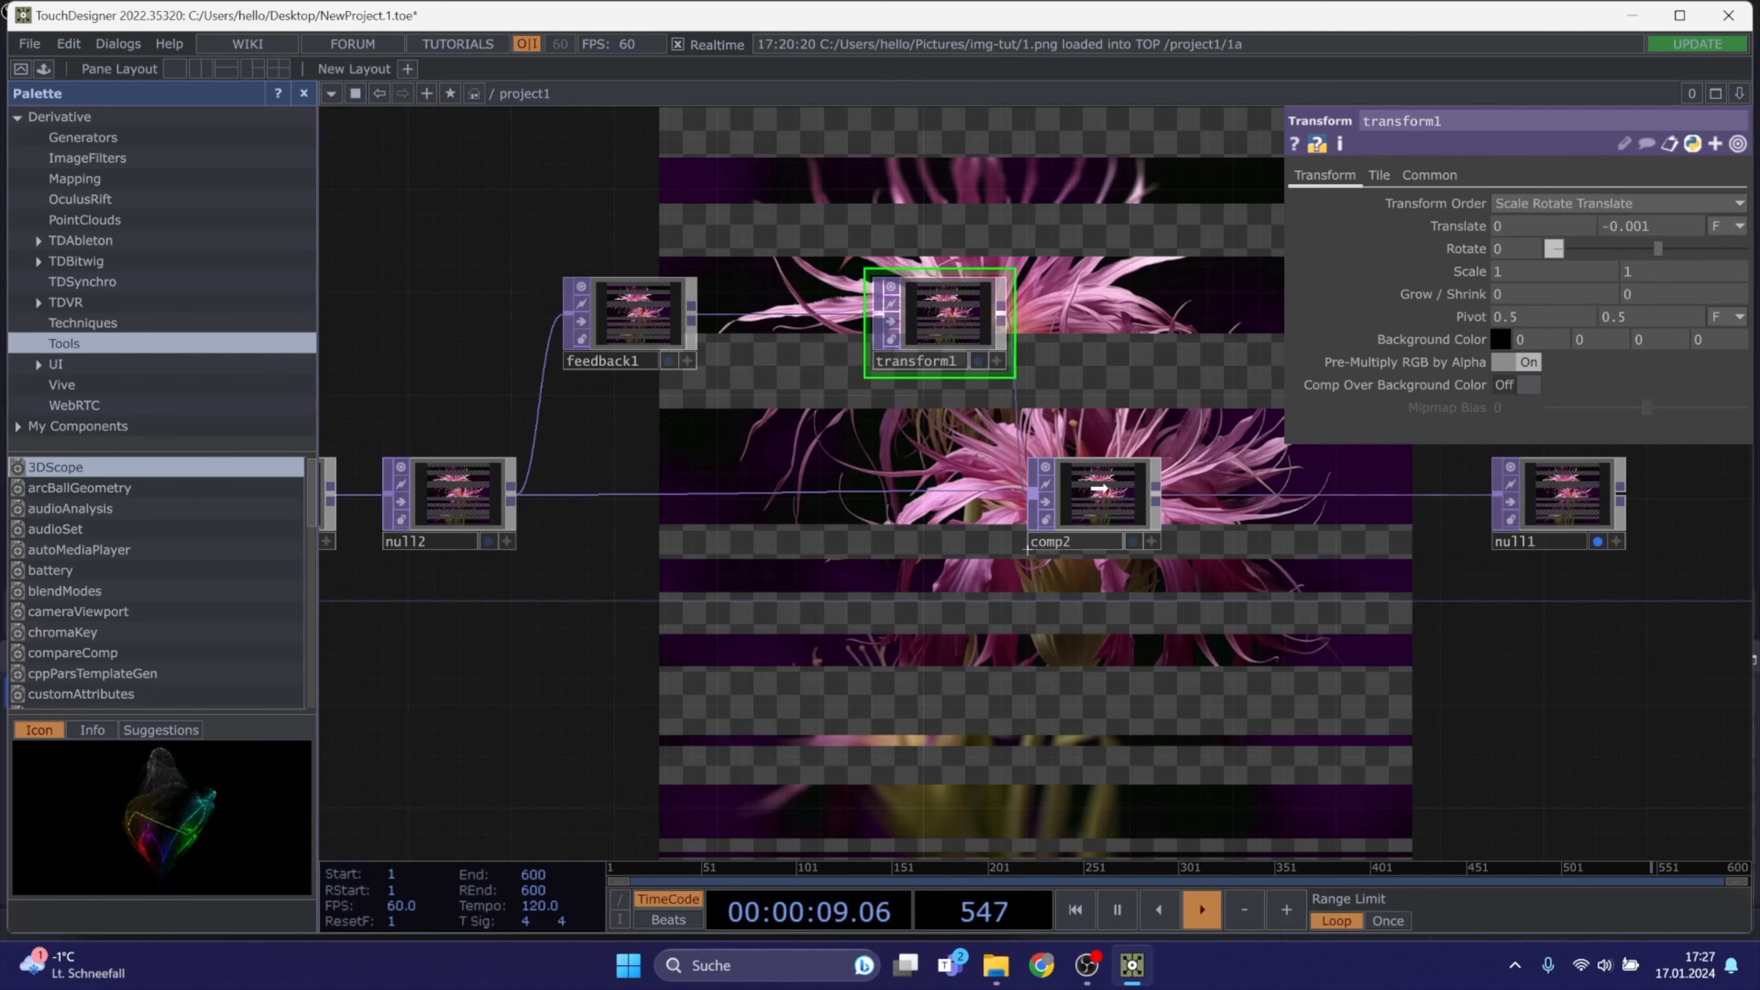
click(654, 334)
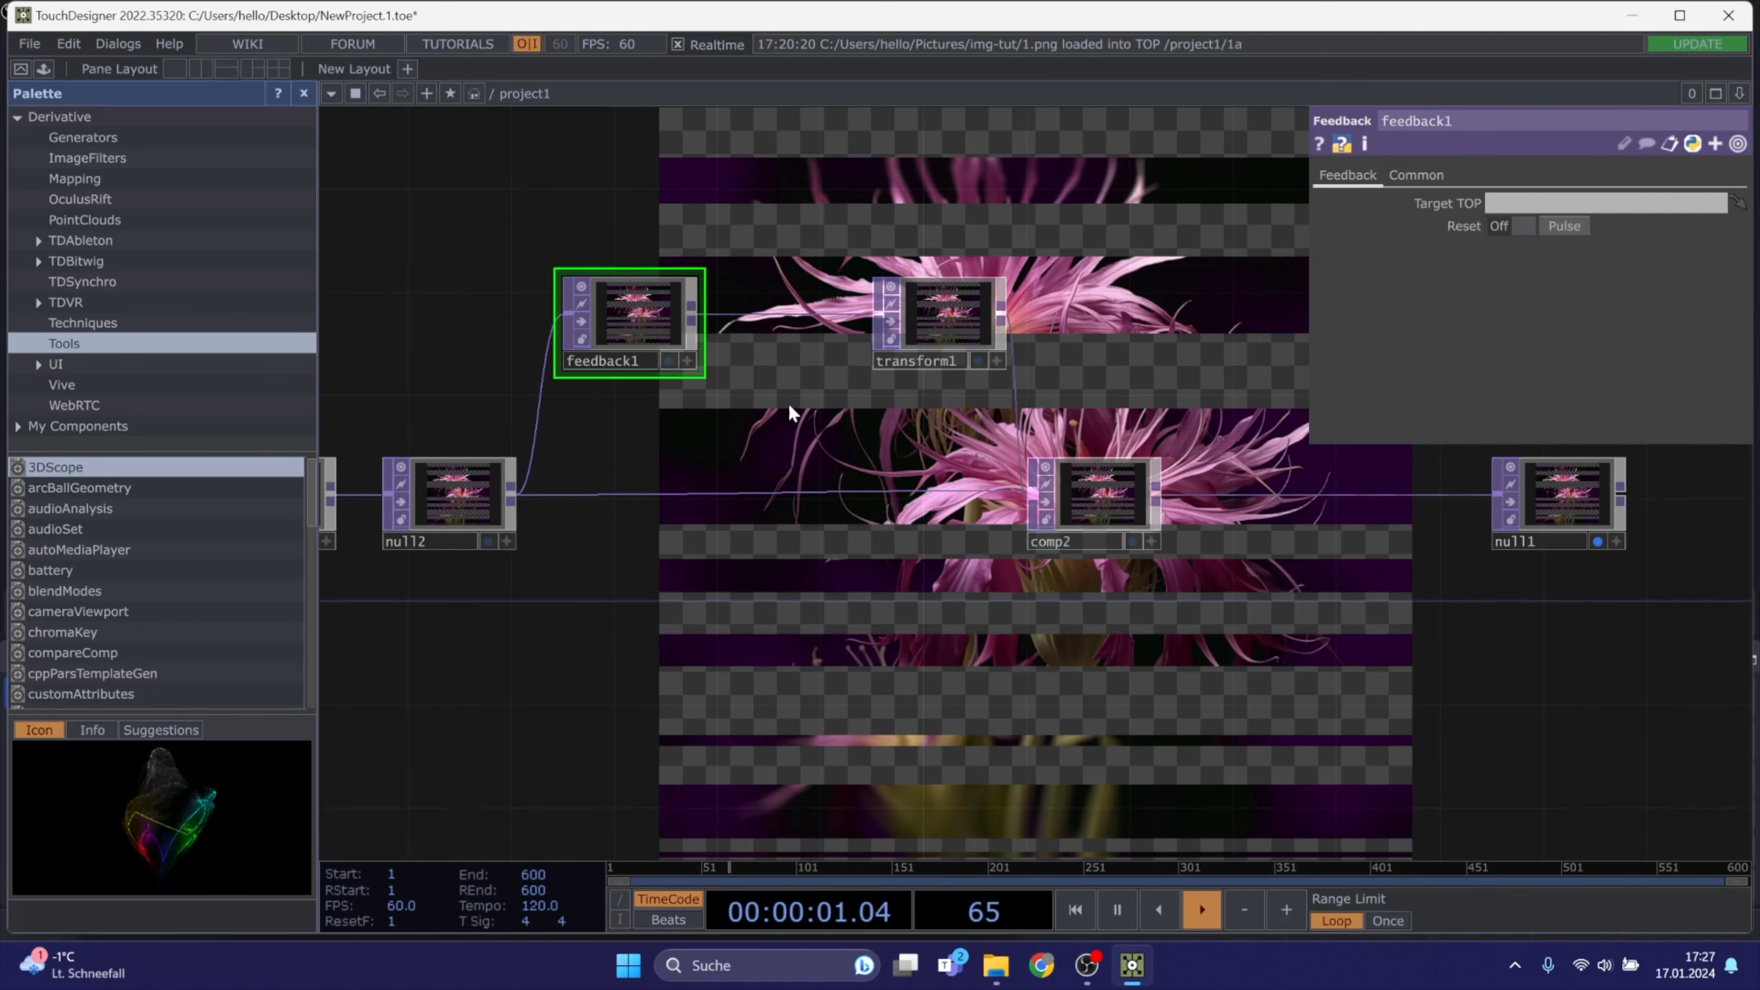
drag(1082, 497, 626, 303)
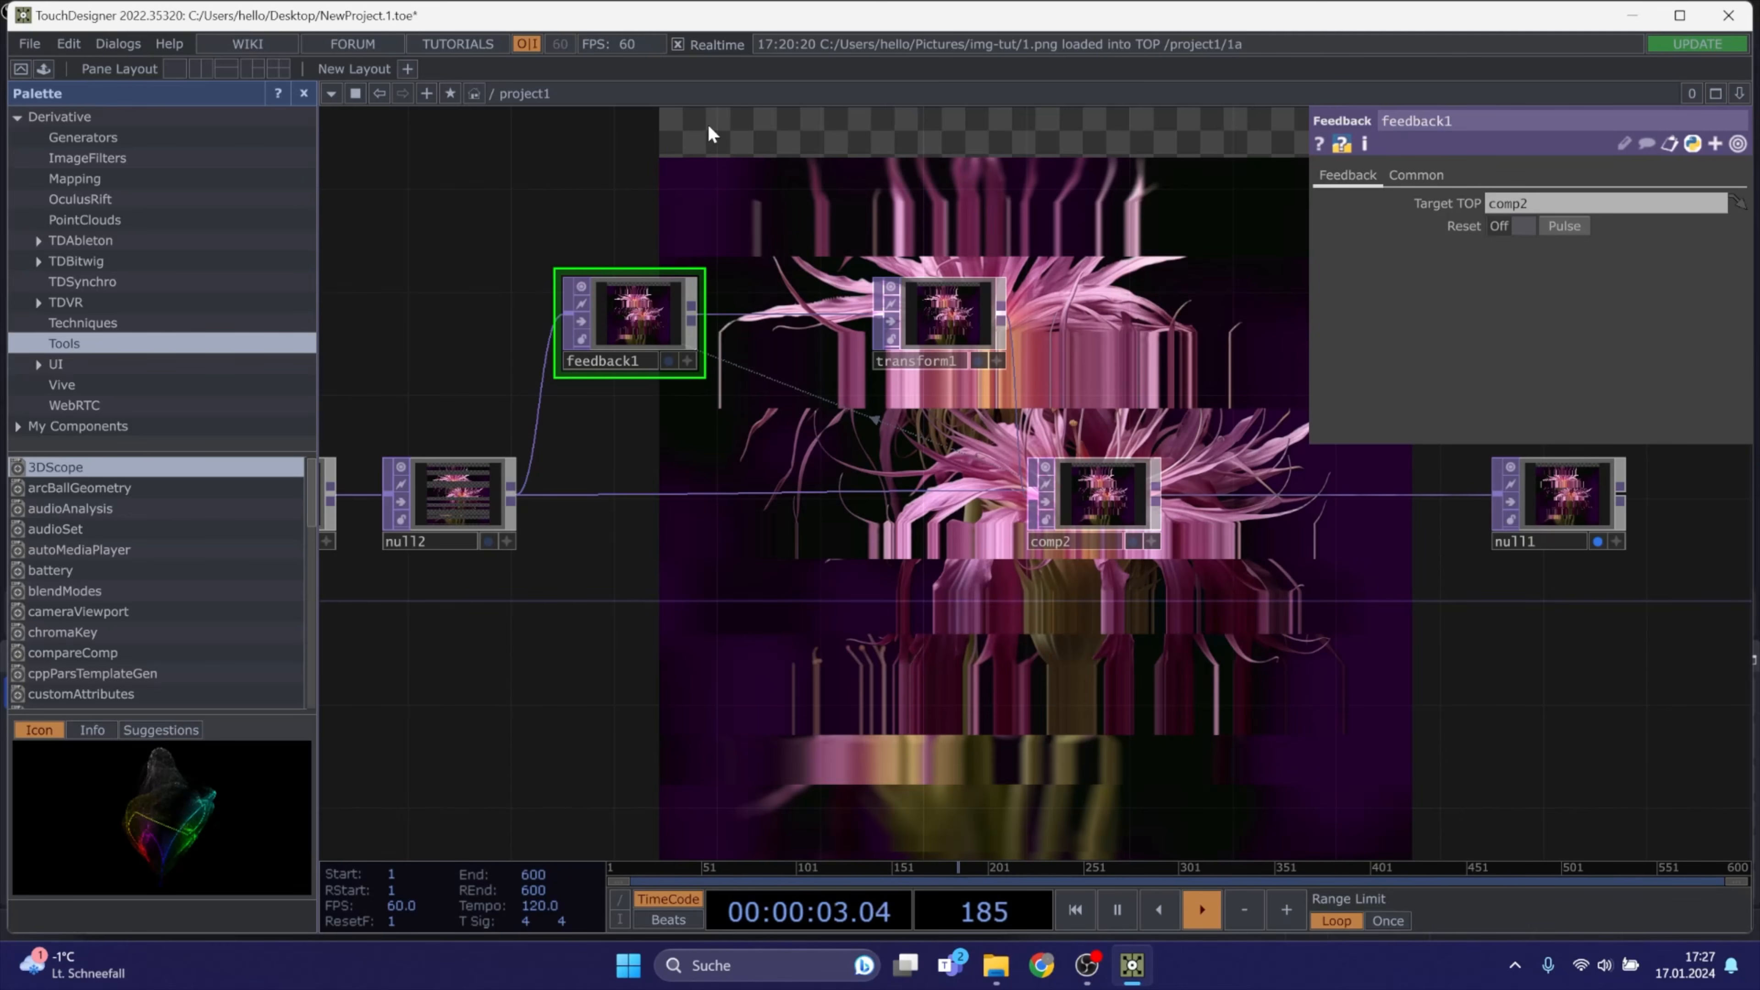
Add a Select TOP in the empty area below the main chain
drag(925, 652, 1278, 643)
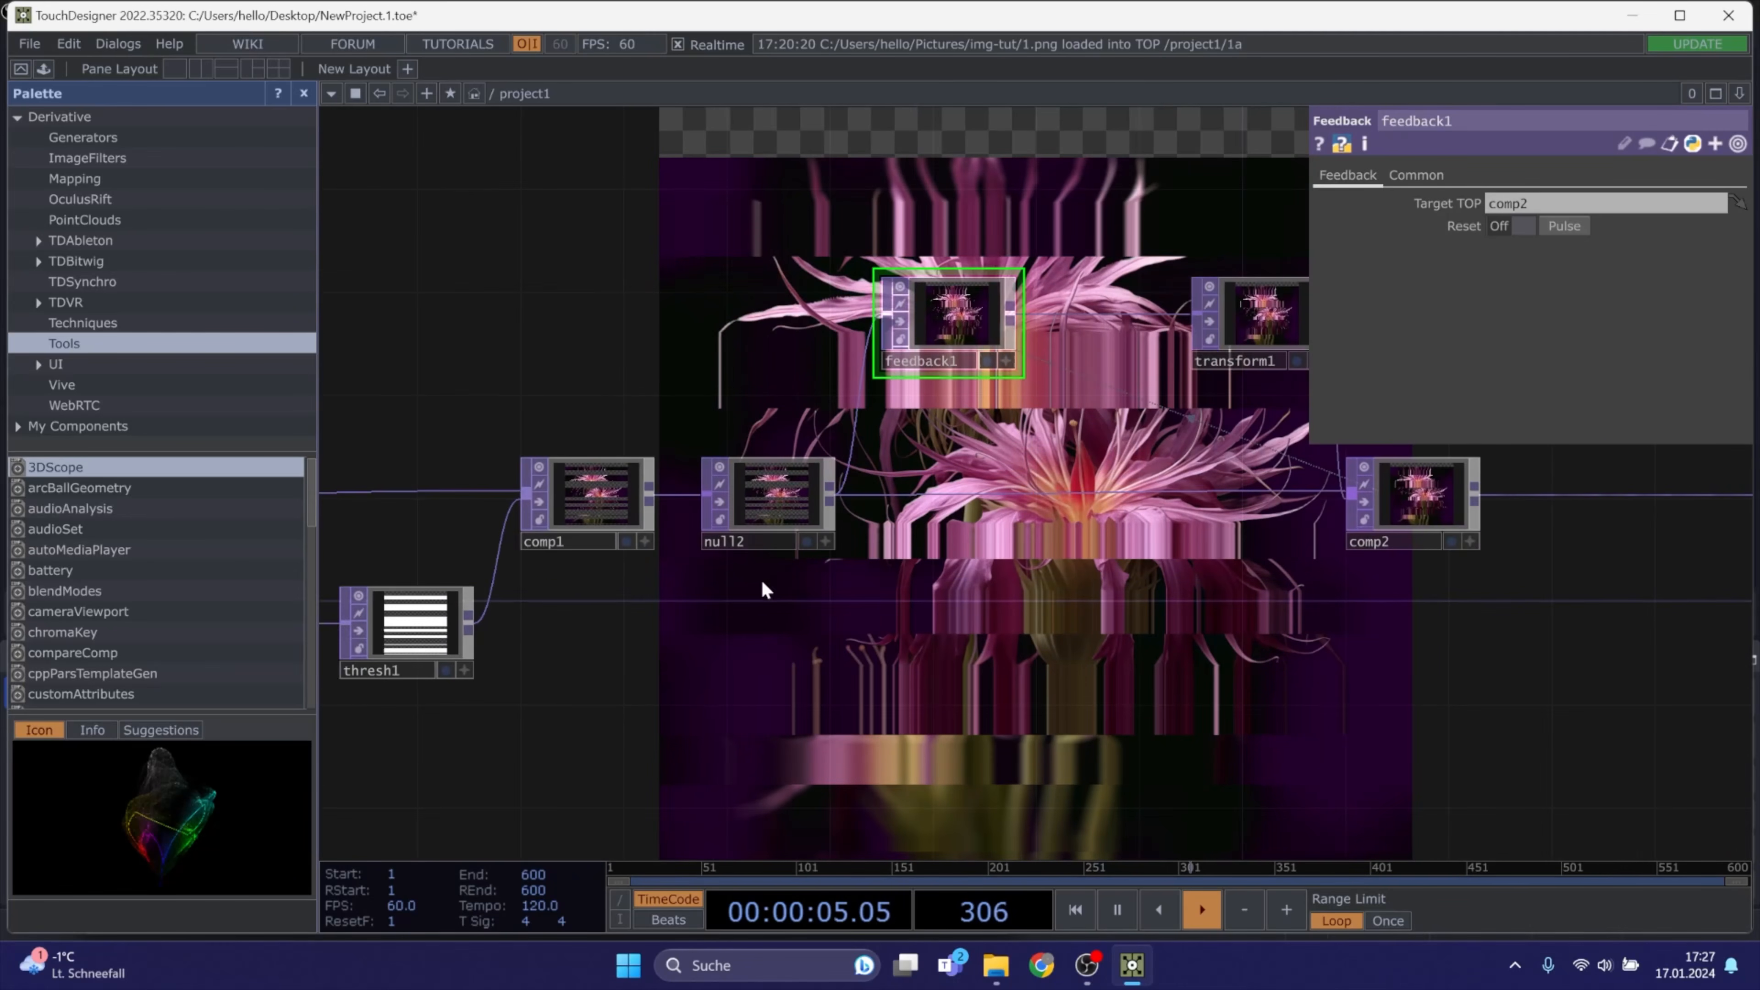
drag(659, 654, 1349, 660)
scroll(510, 500, up, 4)
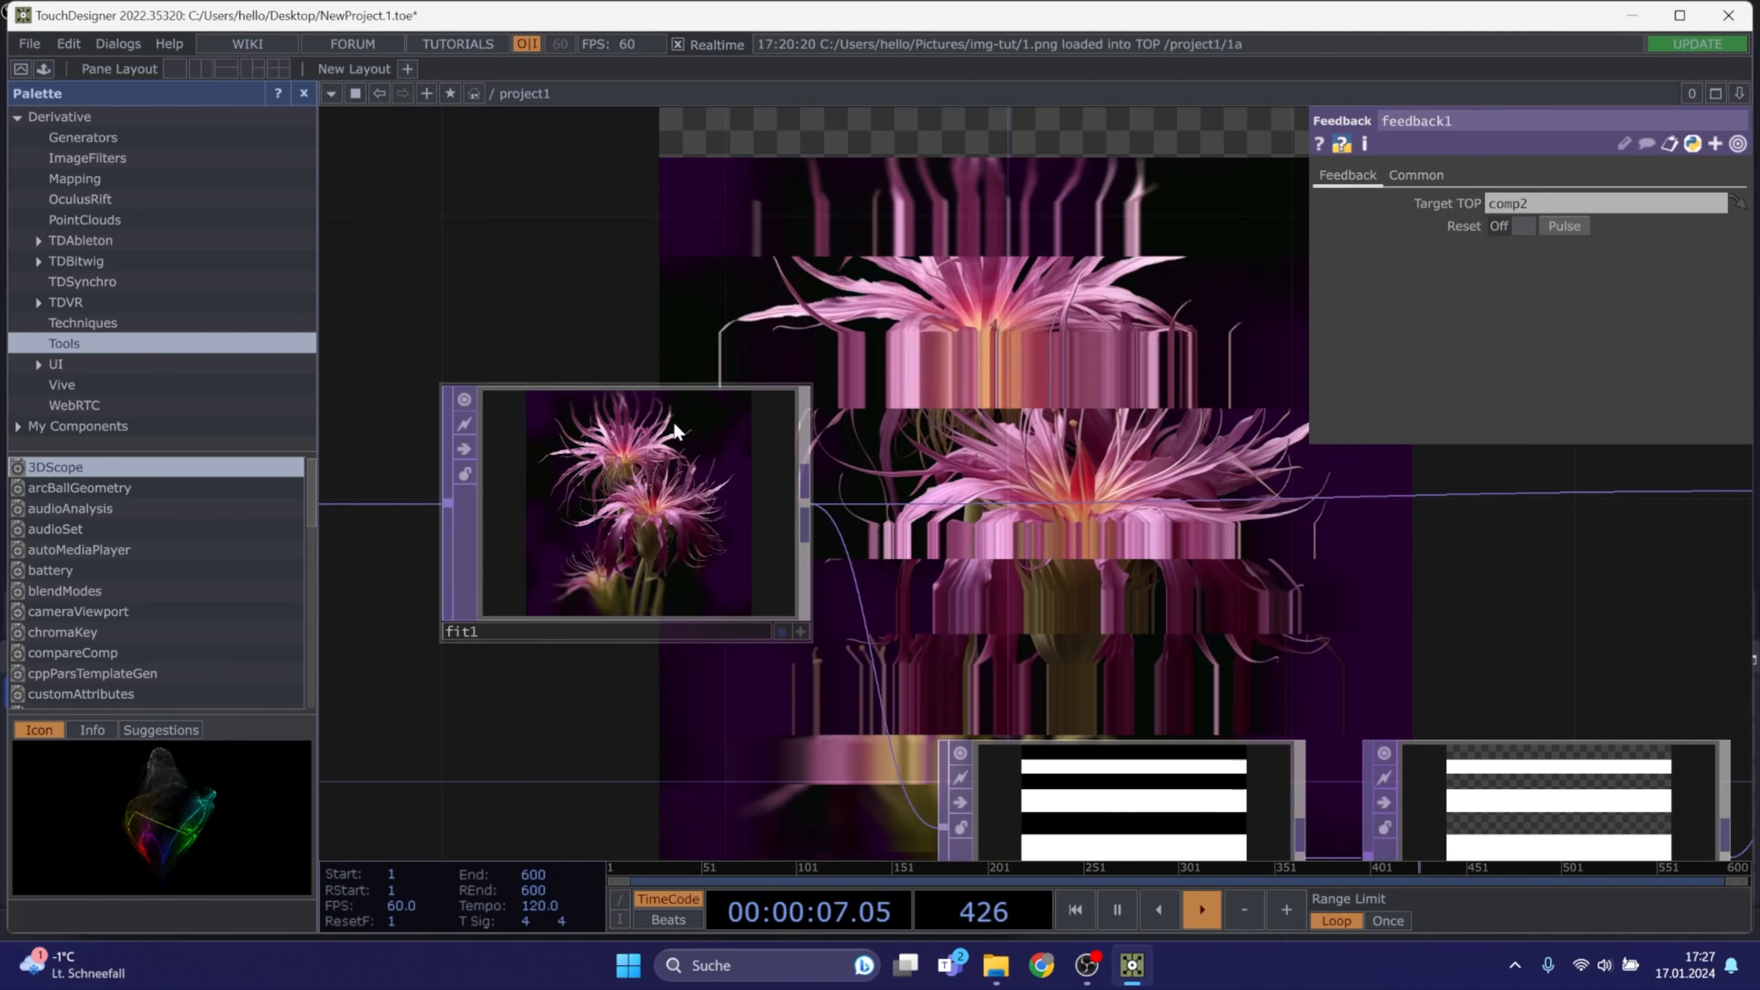
scroll(879, 409, down, 2)
scroll(879, 408, down, 2)
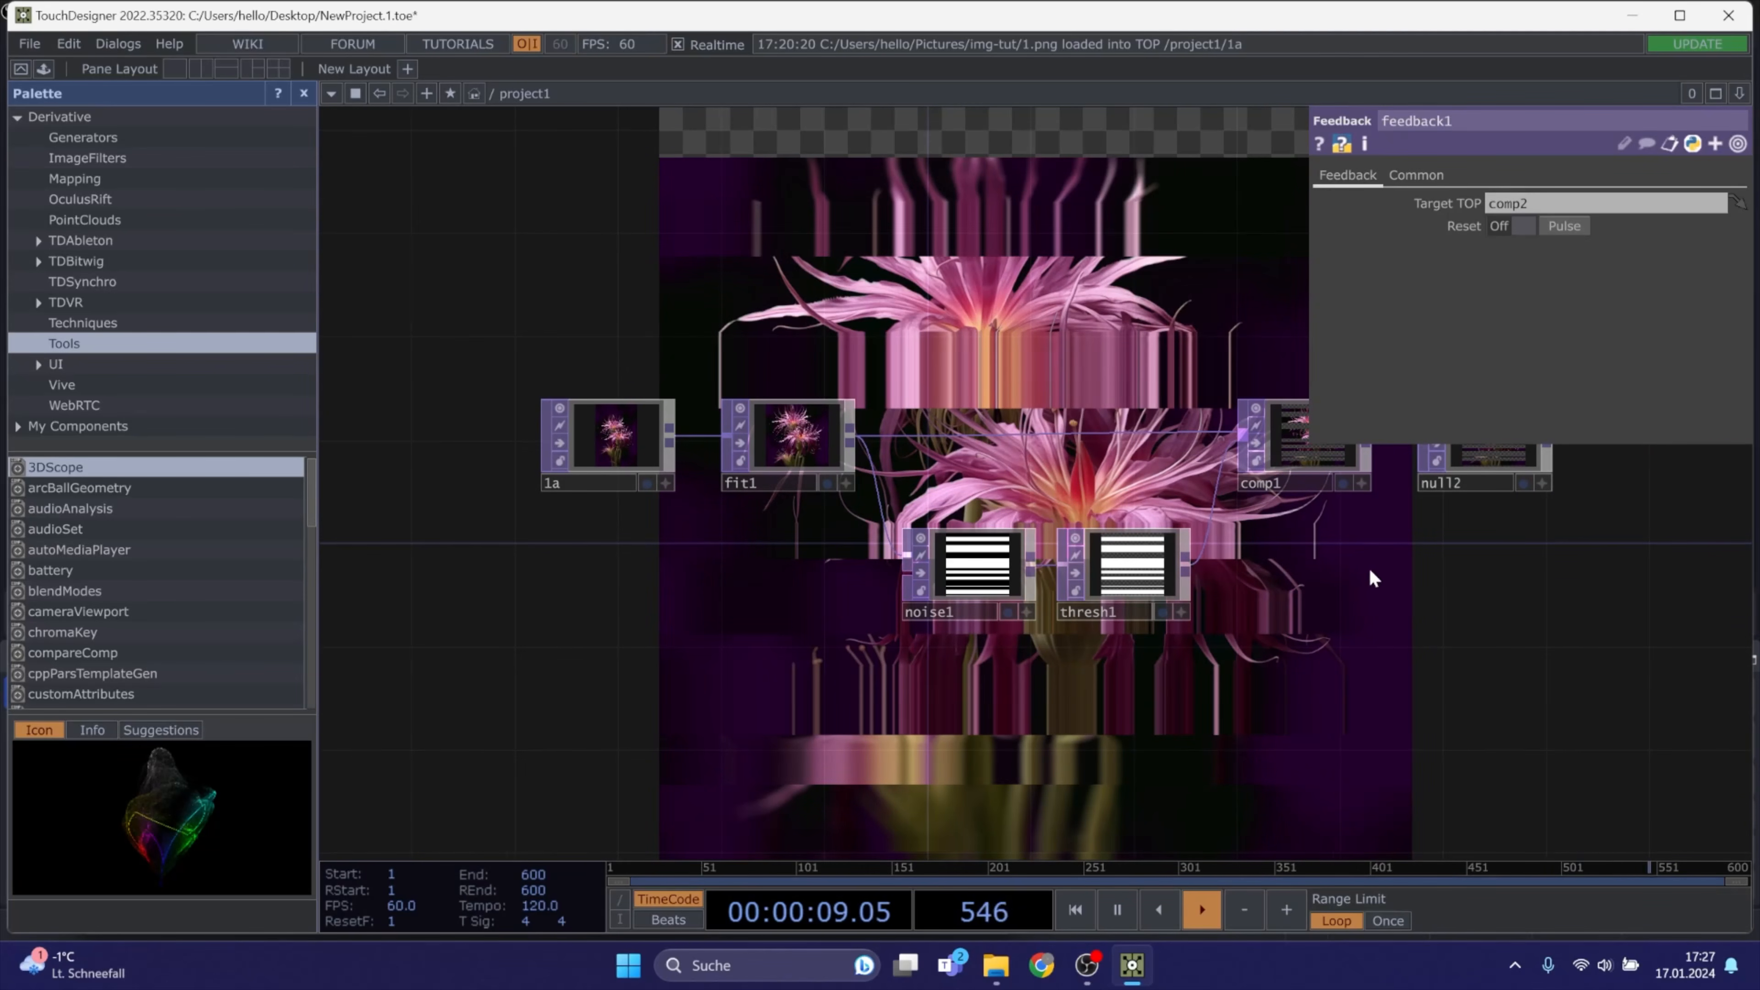
drag(1368, 567, 1025, 609)
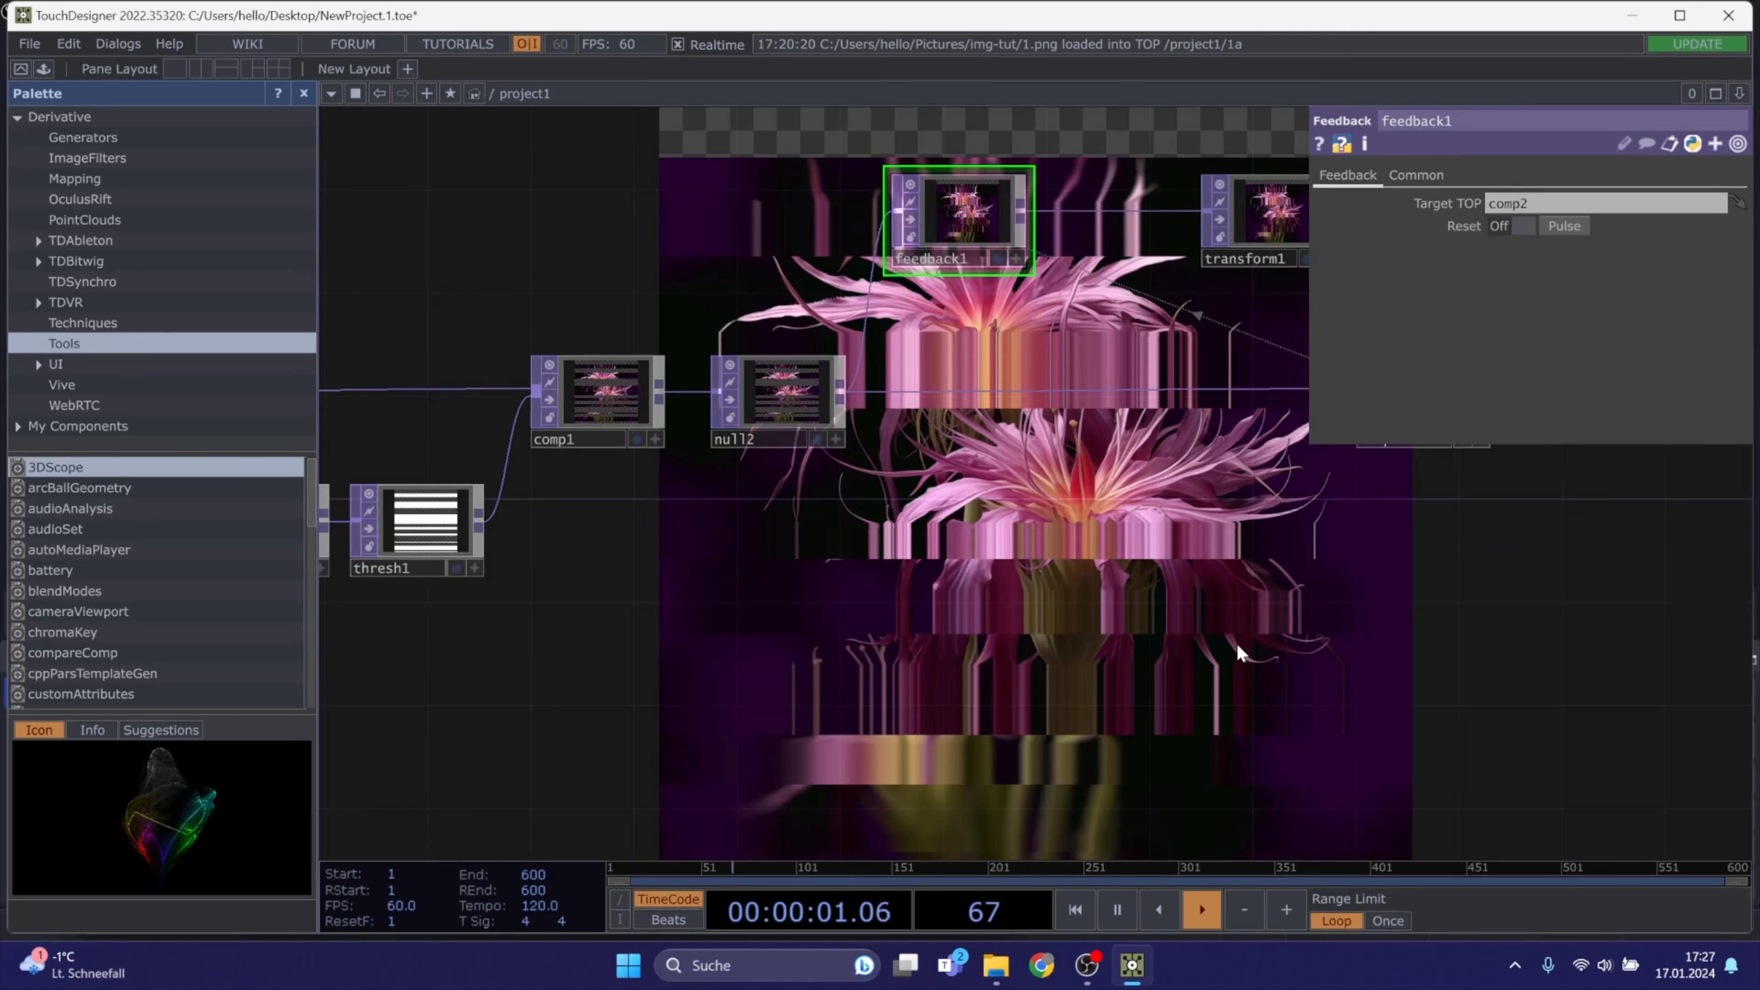
drag(1241, 651, 710, 613)
key(Tab)
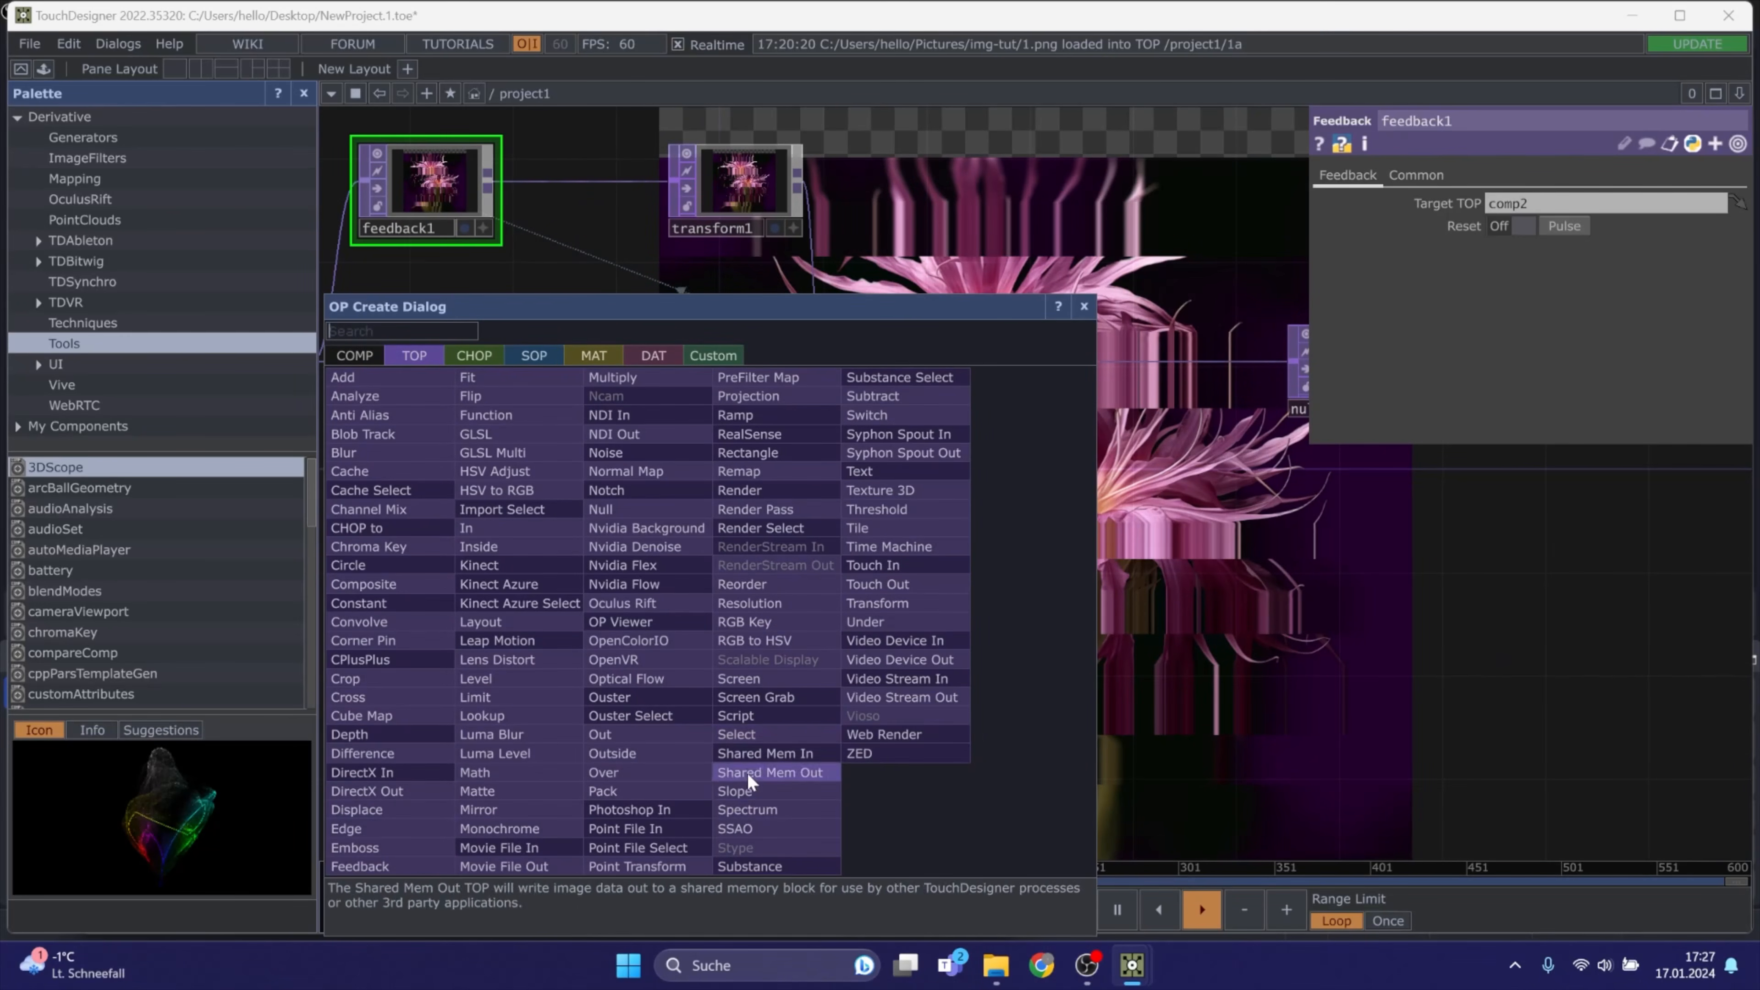
click(749, 735)
click(536, 595)
Set the Select TOP's source to fit1 and place the node directly below the comp2 Composite TOP
drag(645, 693, 1078, 722)
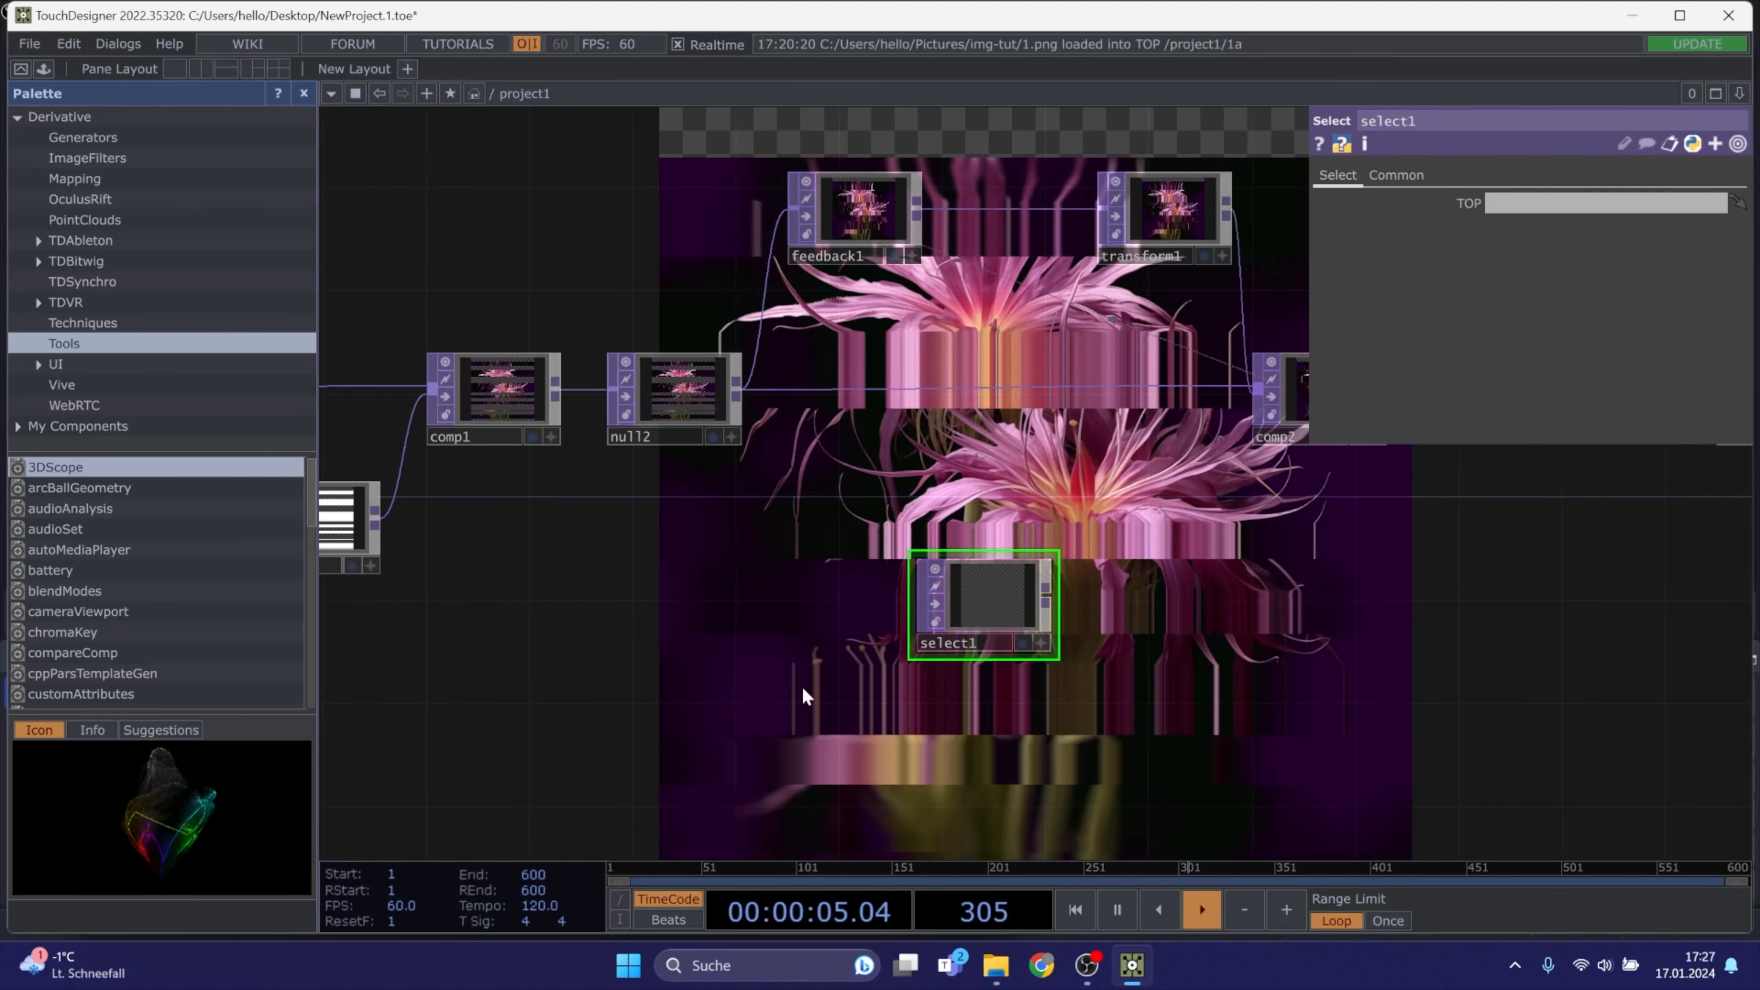
scroll(798, 685, down, 3)
drag(700, 686, 940, 666)
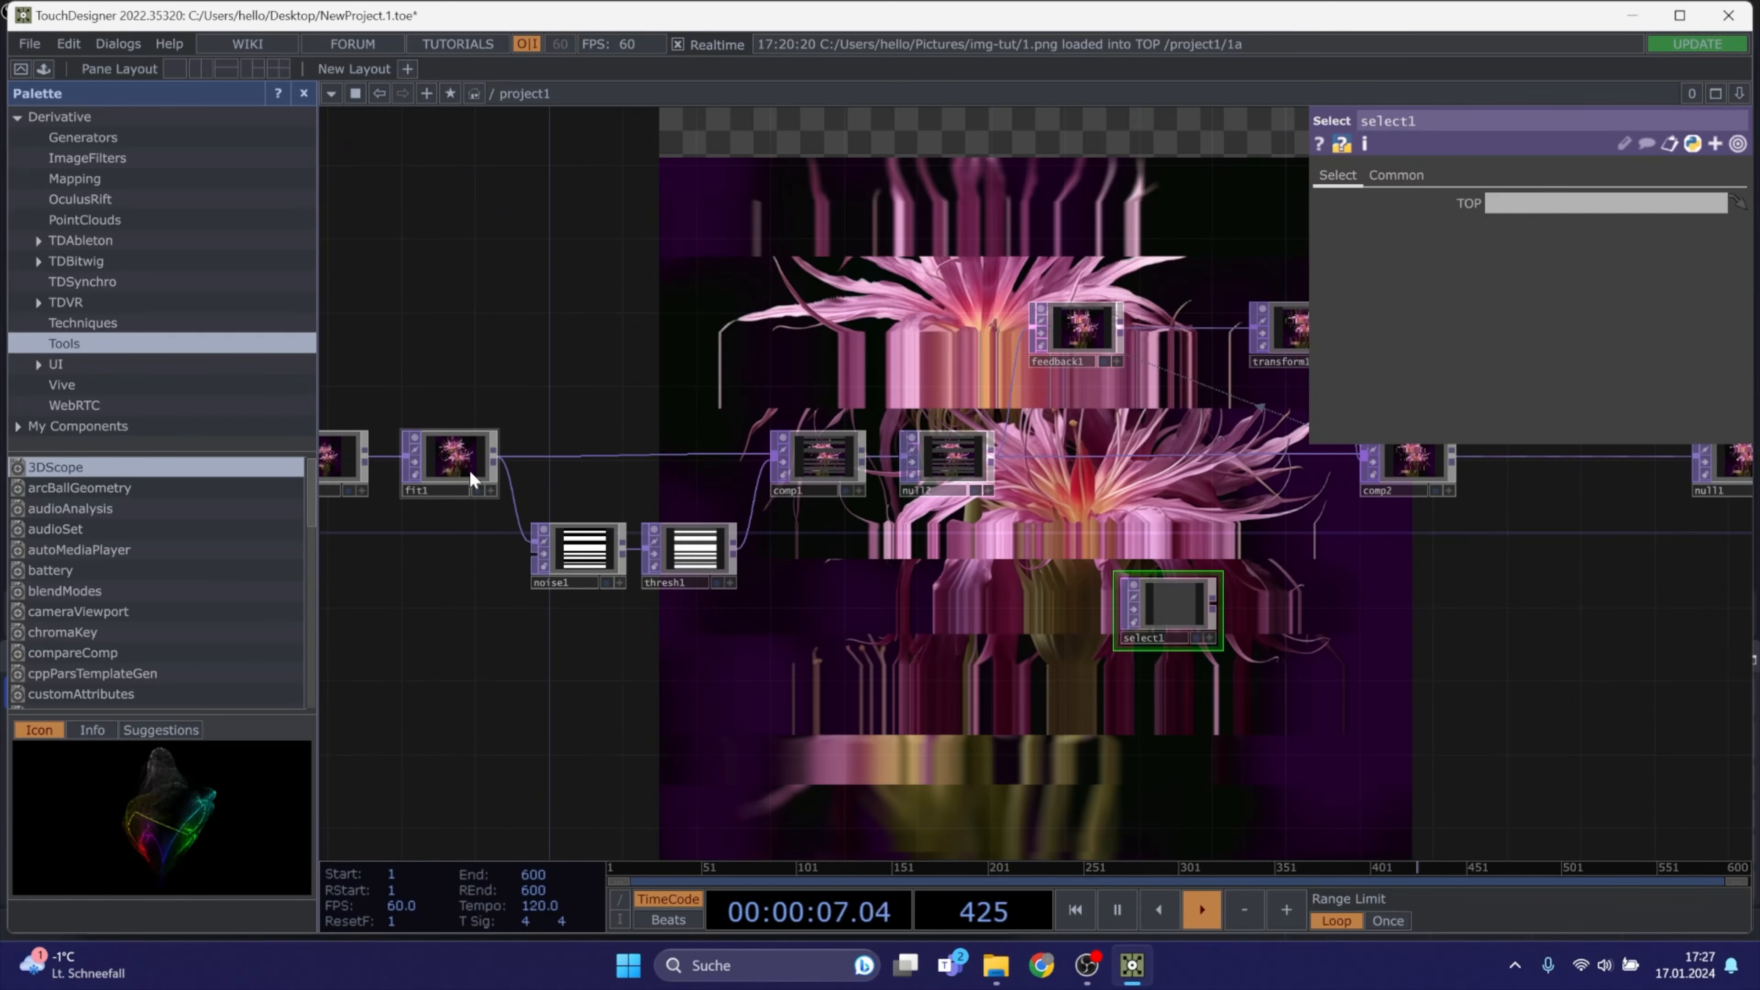
drag(464, 473, 1427, 546)
drag(1422, 617, 818, 520)
scroll(853, 520, up, 5)
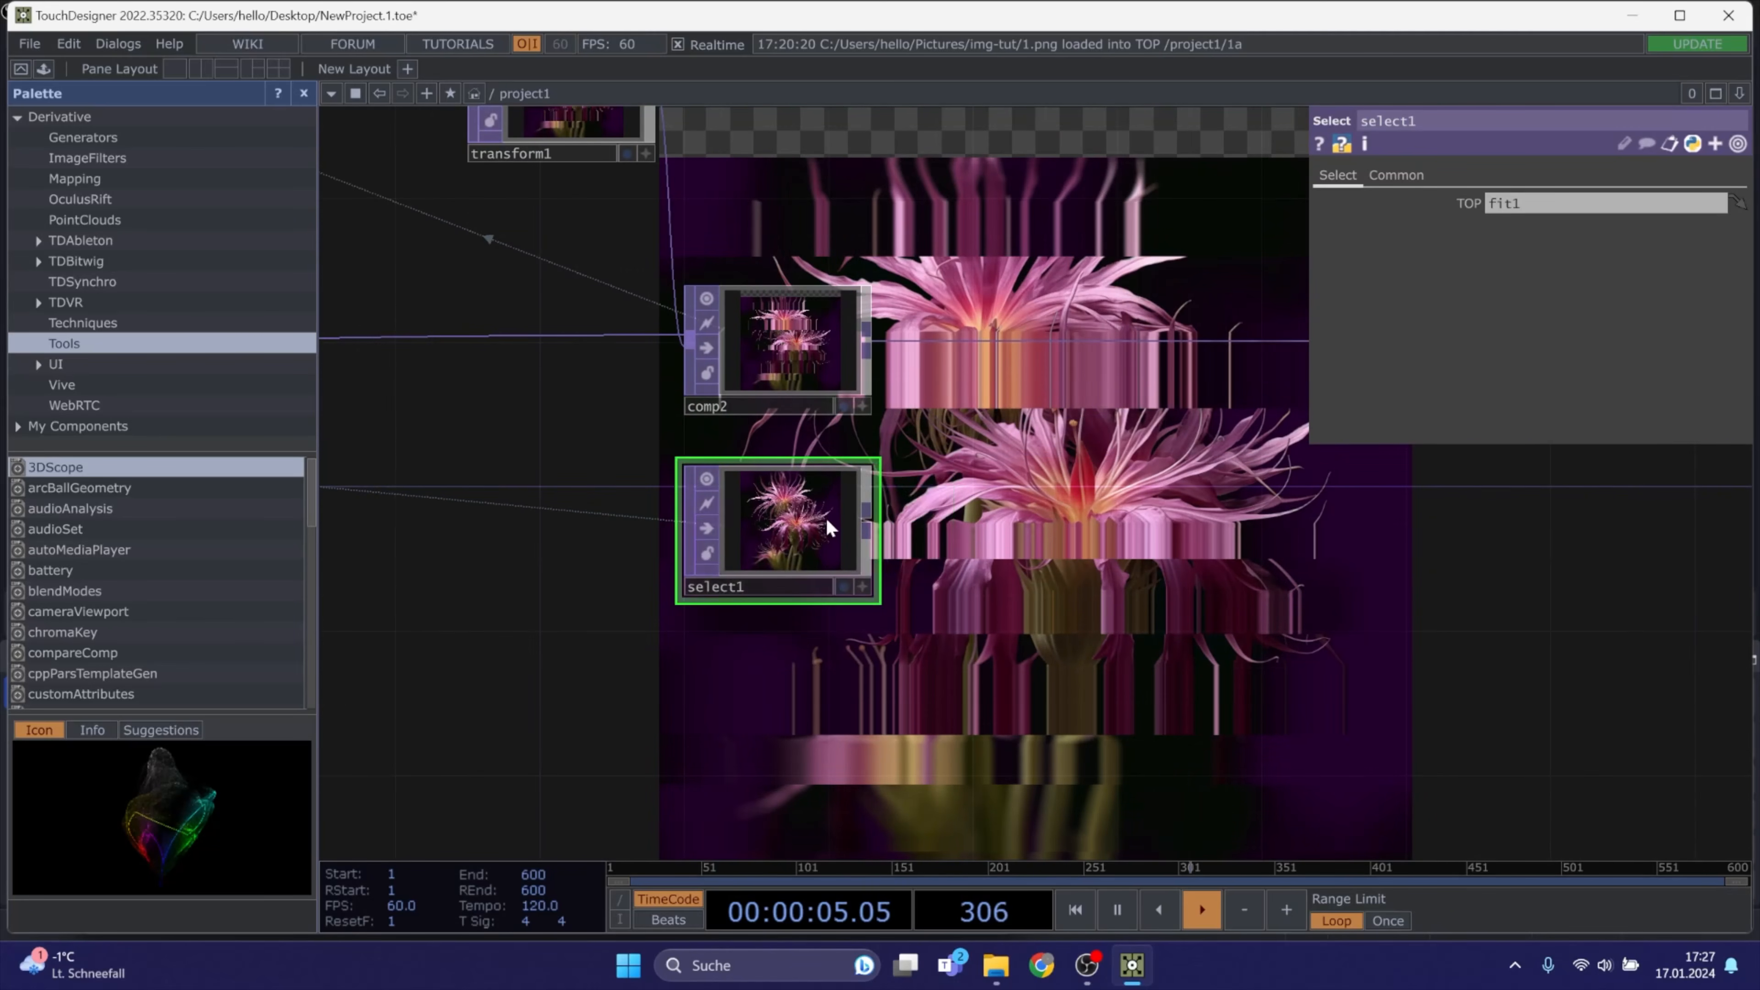
drag(582, 500, 755, 510)
scroll(756, 511, down, 5)
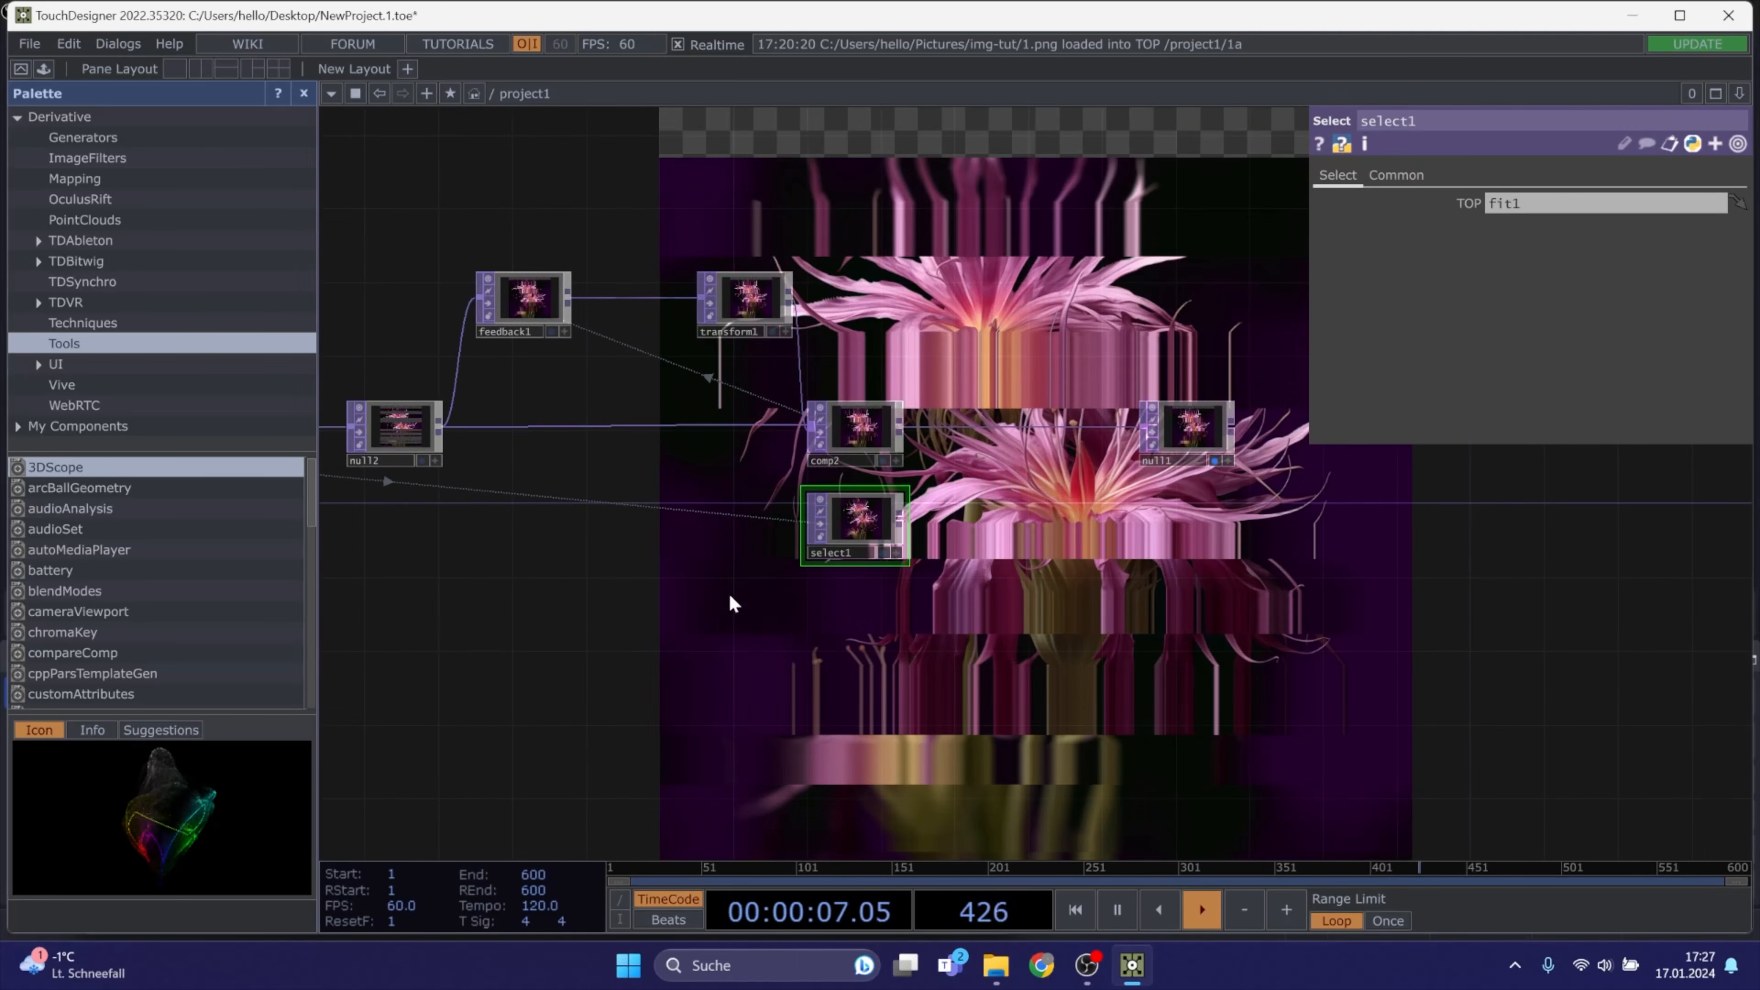
Insert an Over TOP on the connection between comp2 and null1 and place it between the two nodes
drag(752, 596, 947, 588)
drag(724, 610, 823, 609)
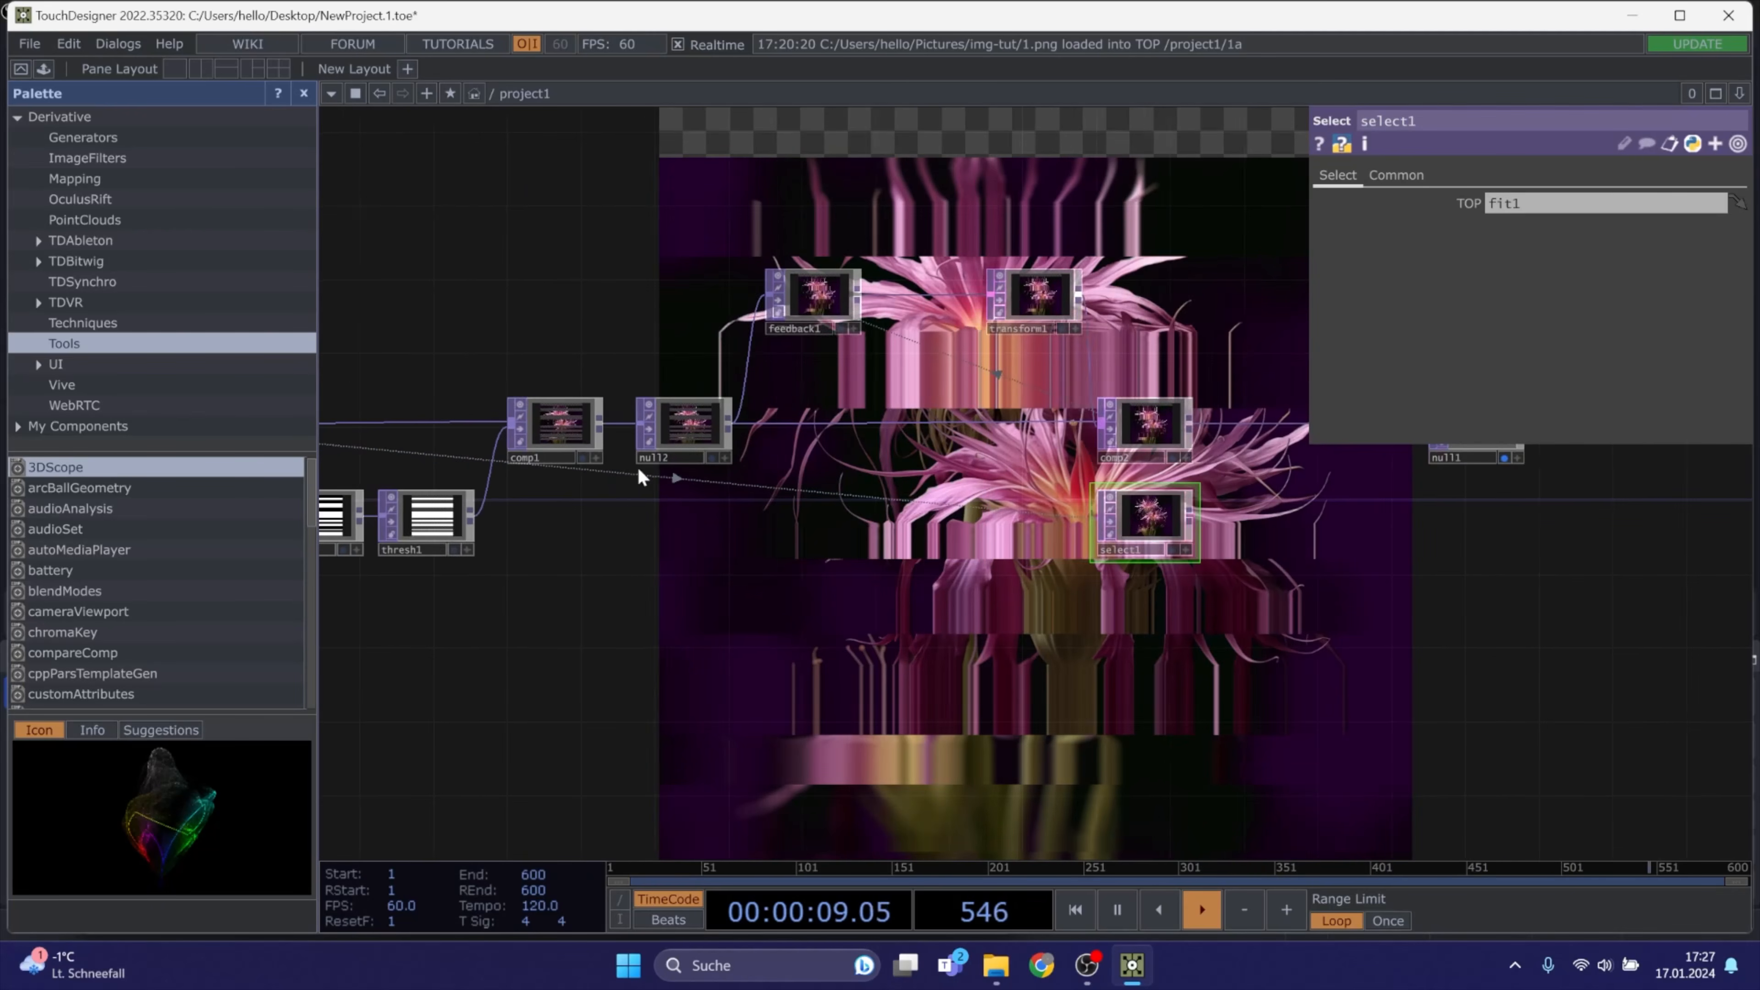
drag(683, 579, 829, 585)
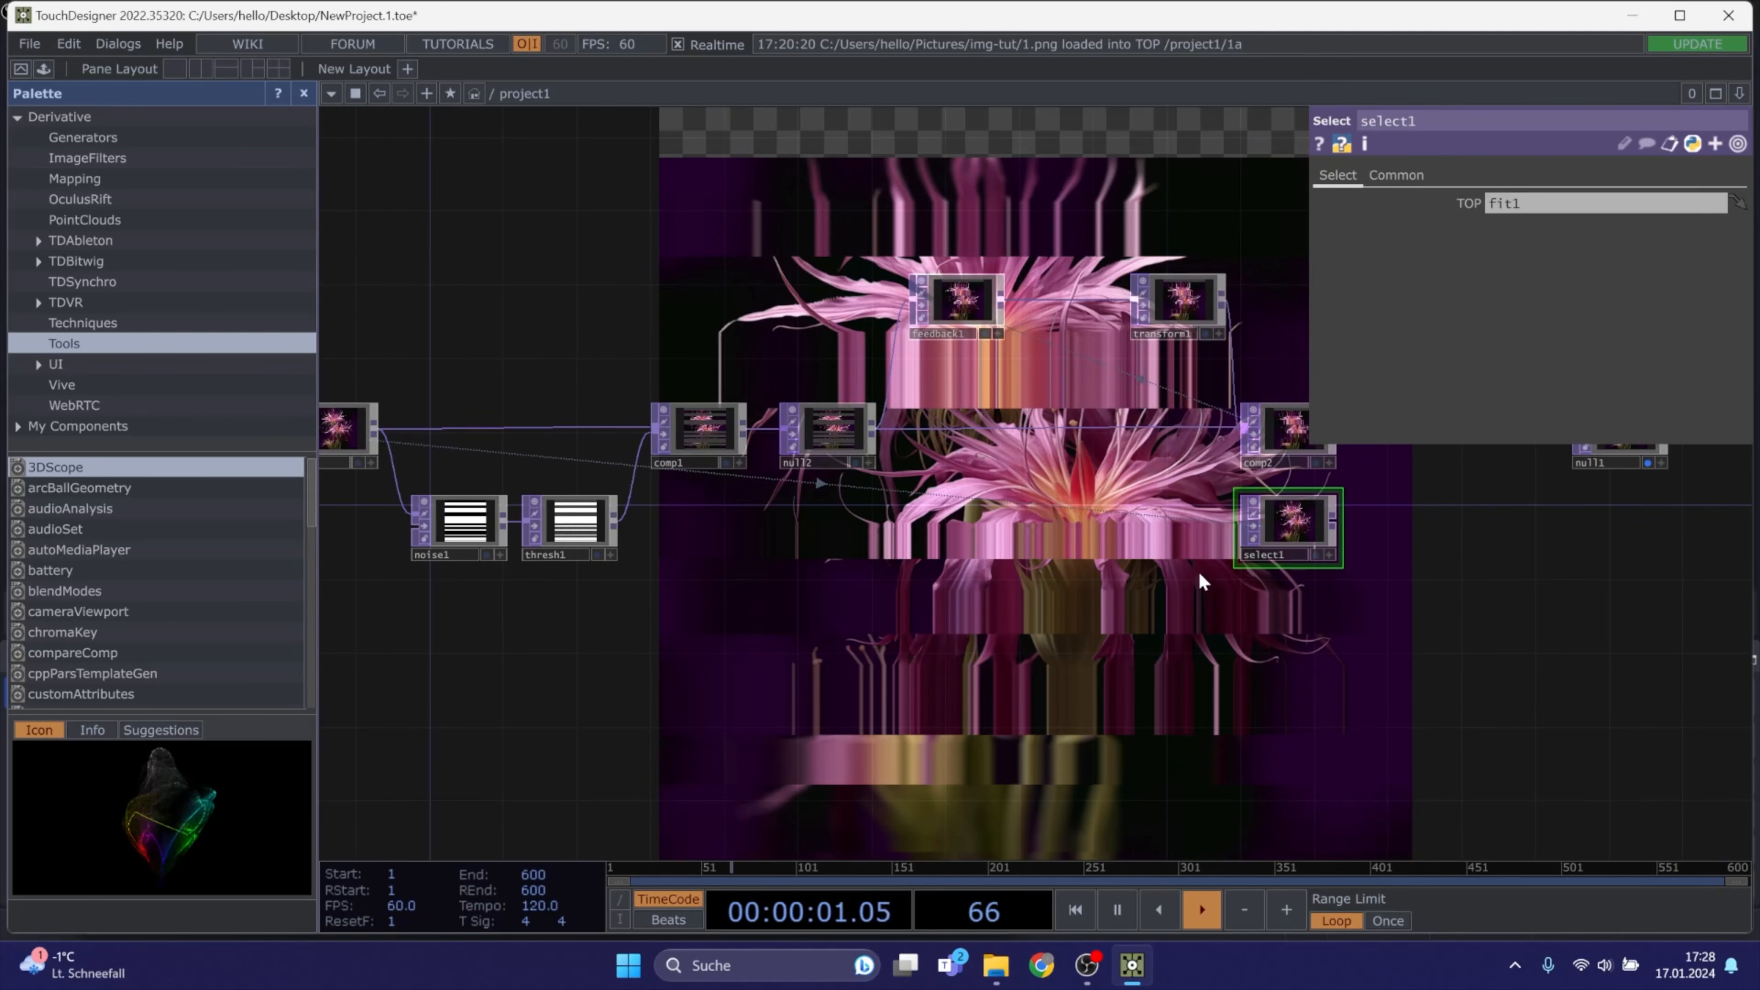
drag(1203, 581, 830, 570)
scroll(1080, 426, up, 5)
drag(982, 479, 899, 503)
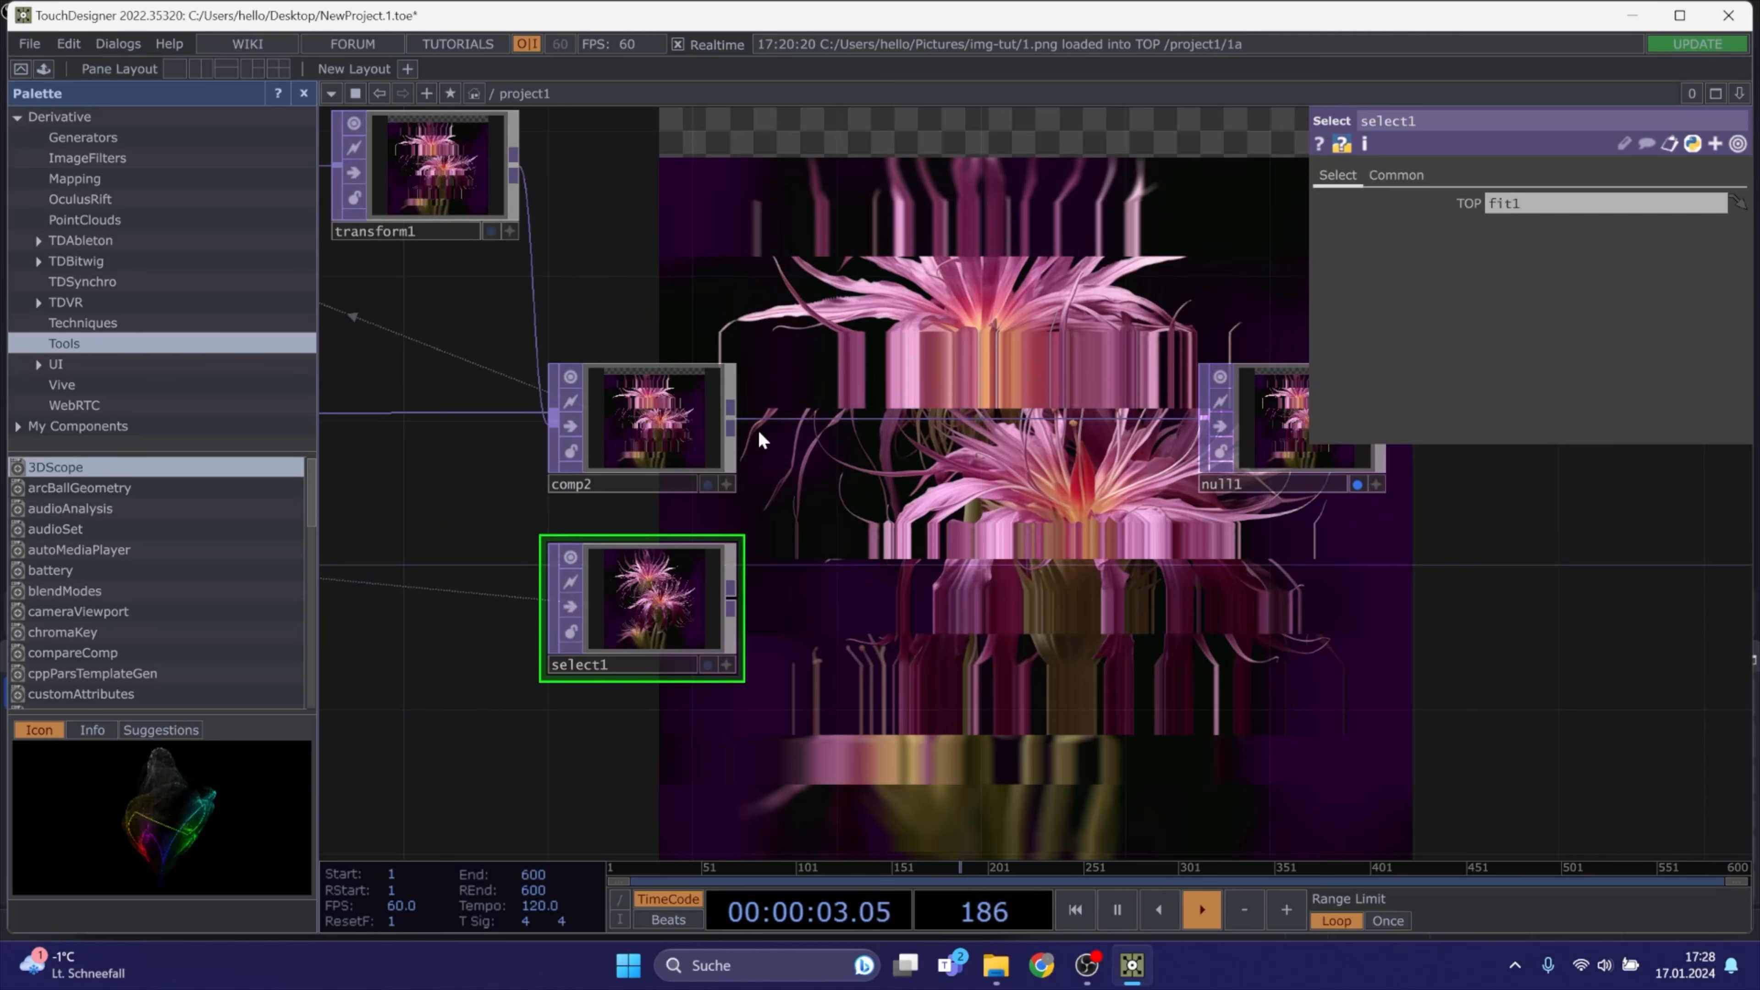
scroll(757, 440, up, 3)
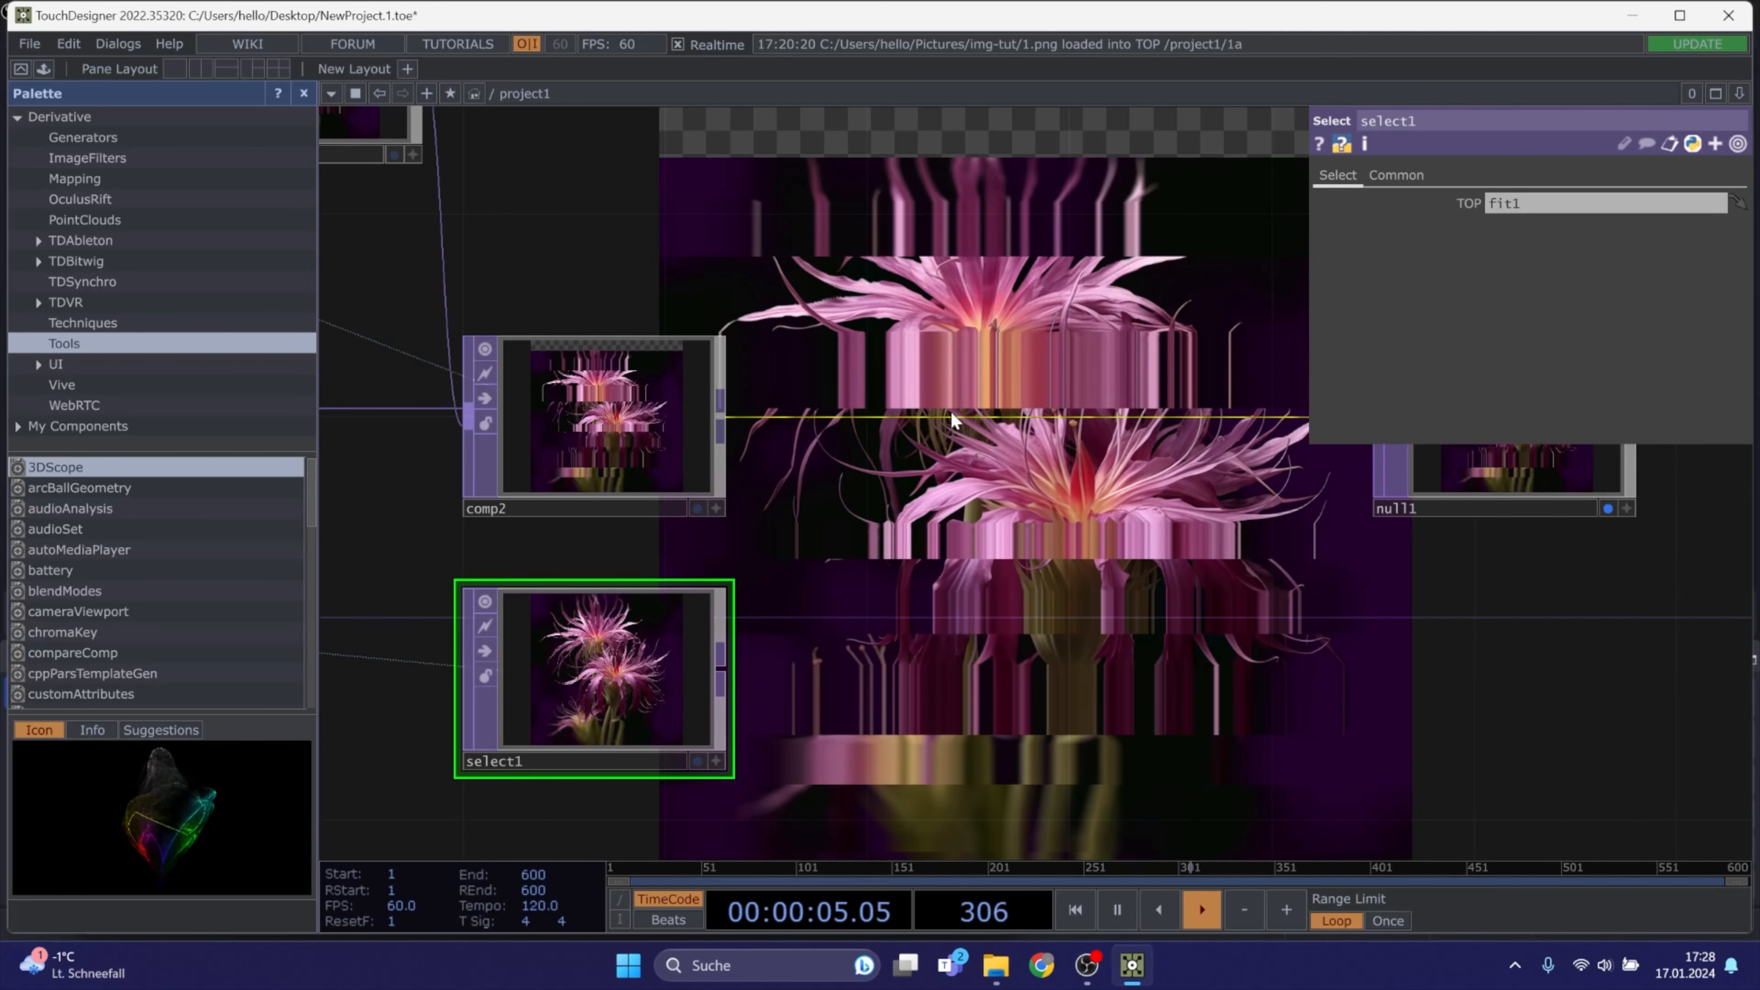
right_click(958, 380)
click(990, 391)
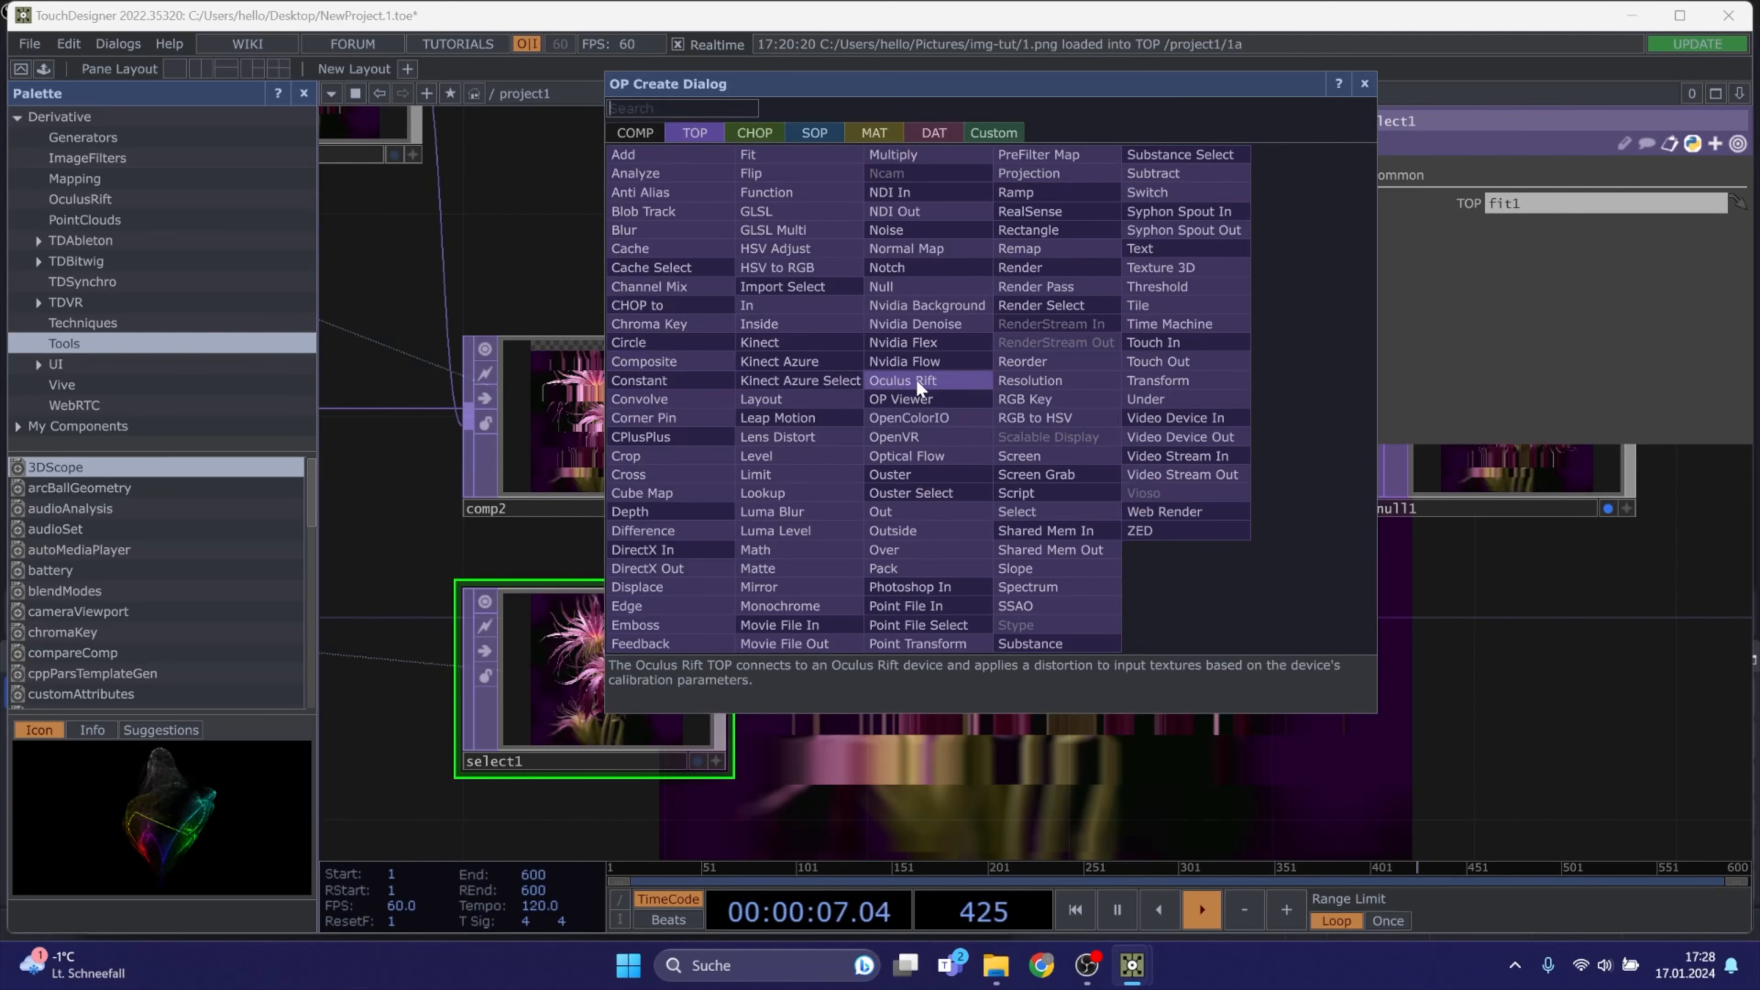
click(912, 549)
click(1048, 595)
Wire comp2 into the Over TOP's first input and select1 into its second input
click(720, 417)
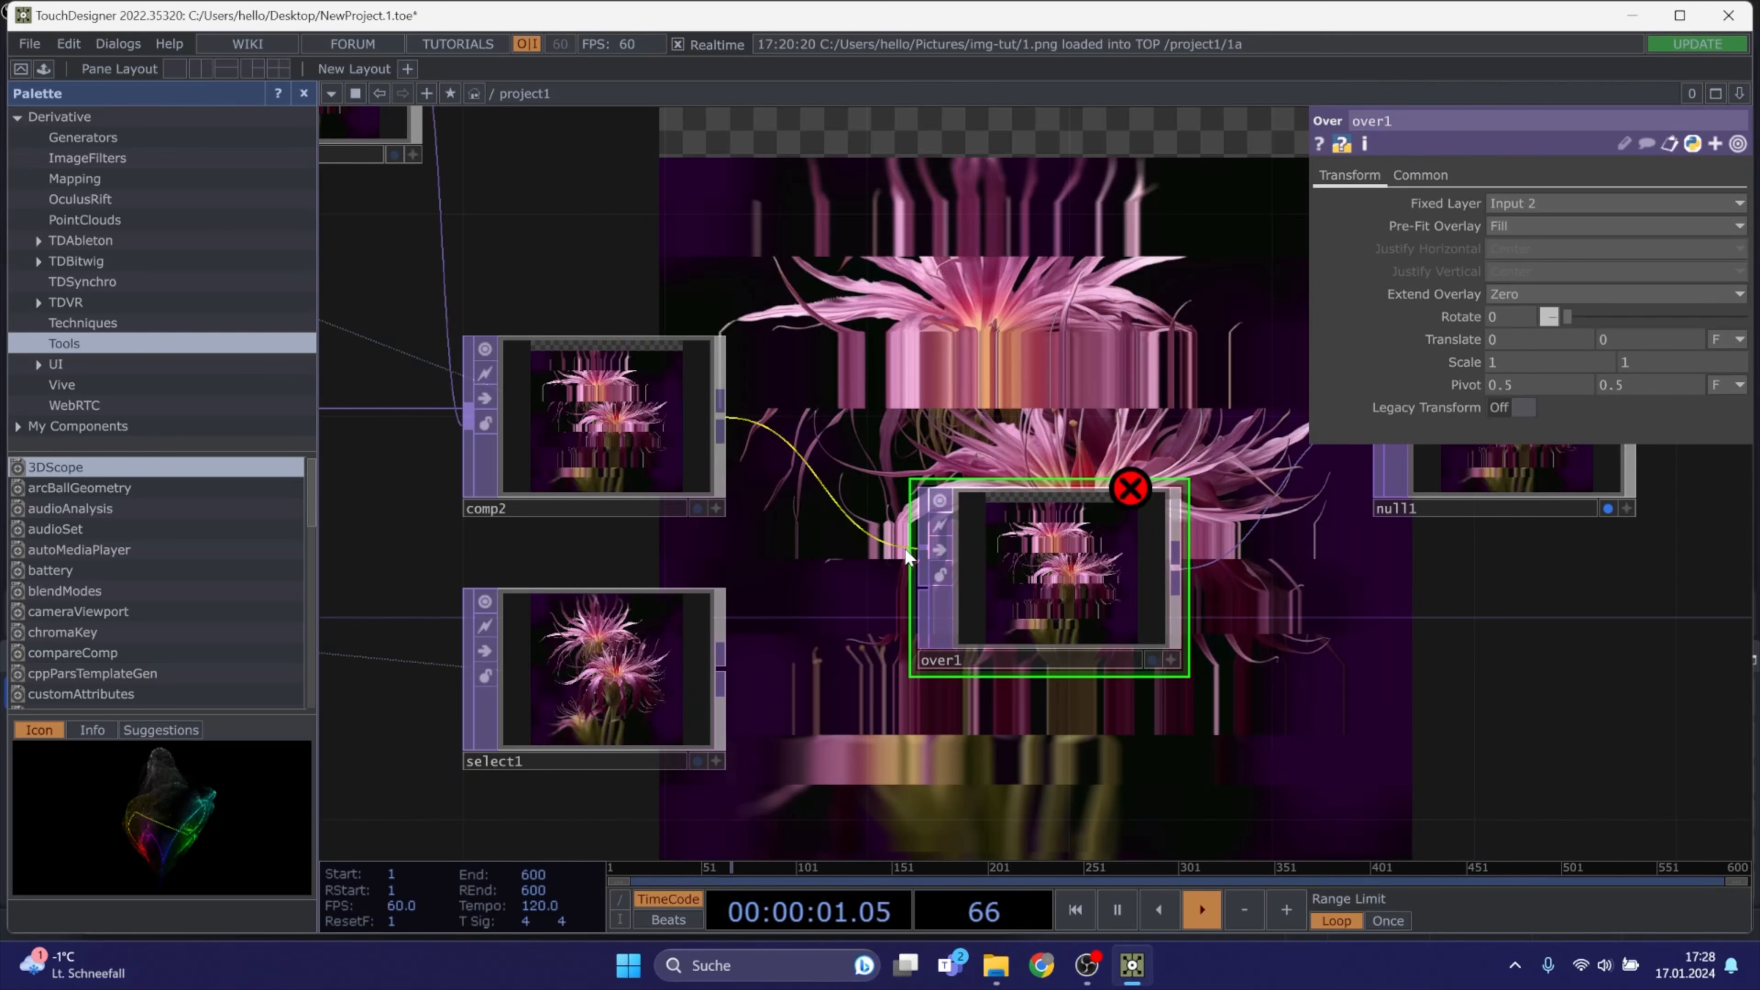
click(905, 549)
click(724, 659)
click(901, 614)
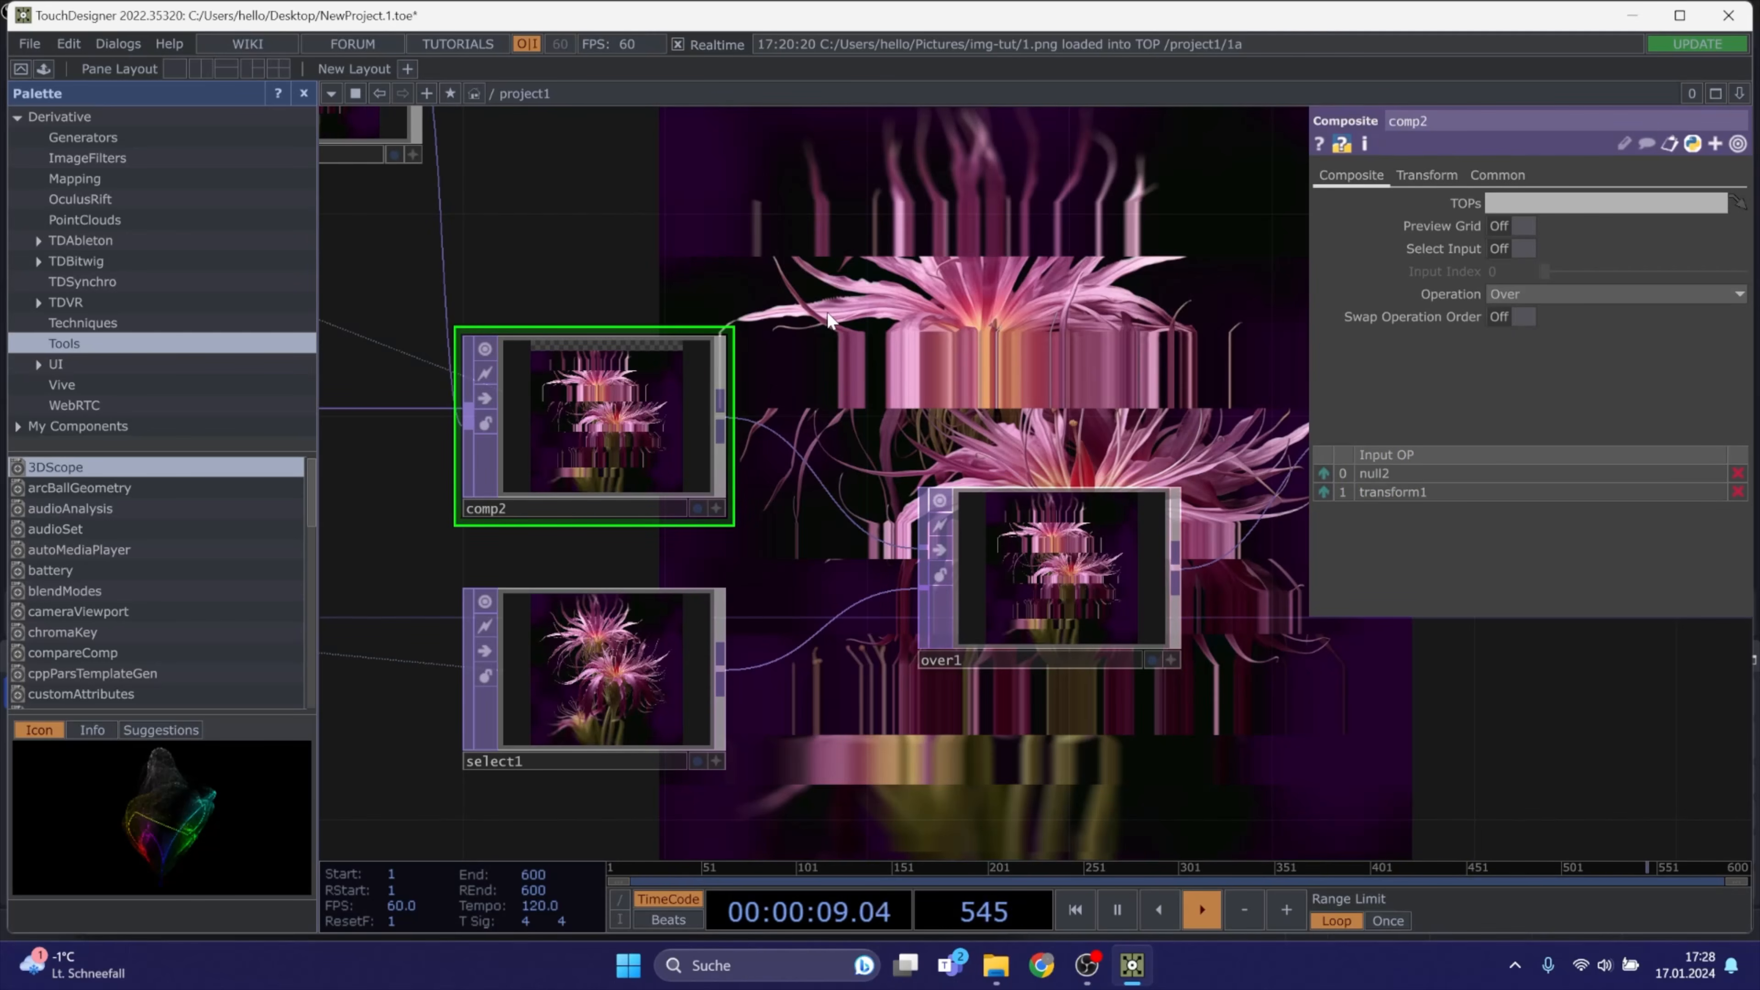
Move the null1 node down so it sits in line with the Over TOP
scroll(908, 337, down, 5)
drag(1014, 563, 827, 644)
drag(1014, 477, 988, 549)
drag(882, 673, 902, 672)
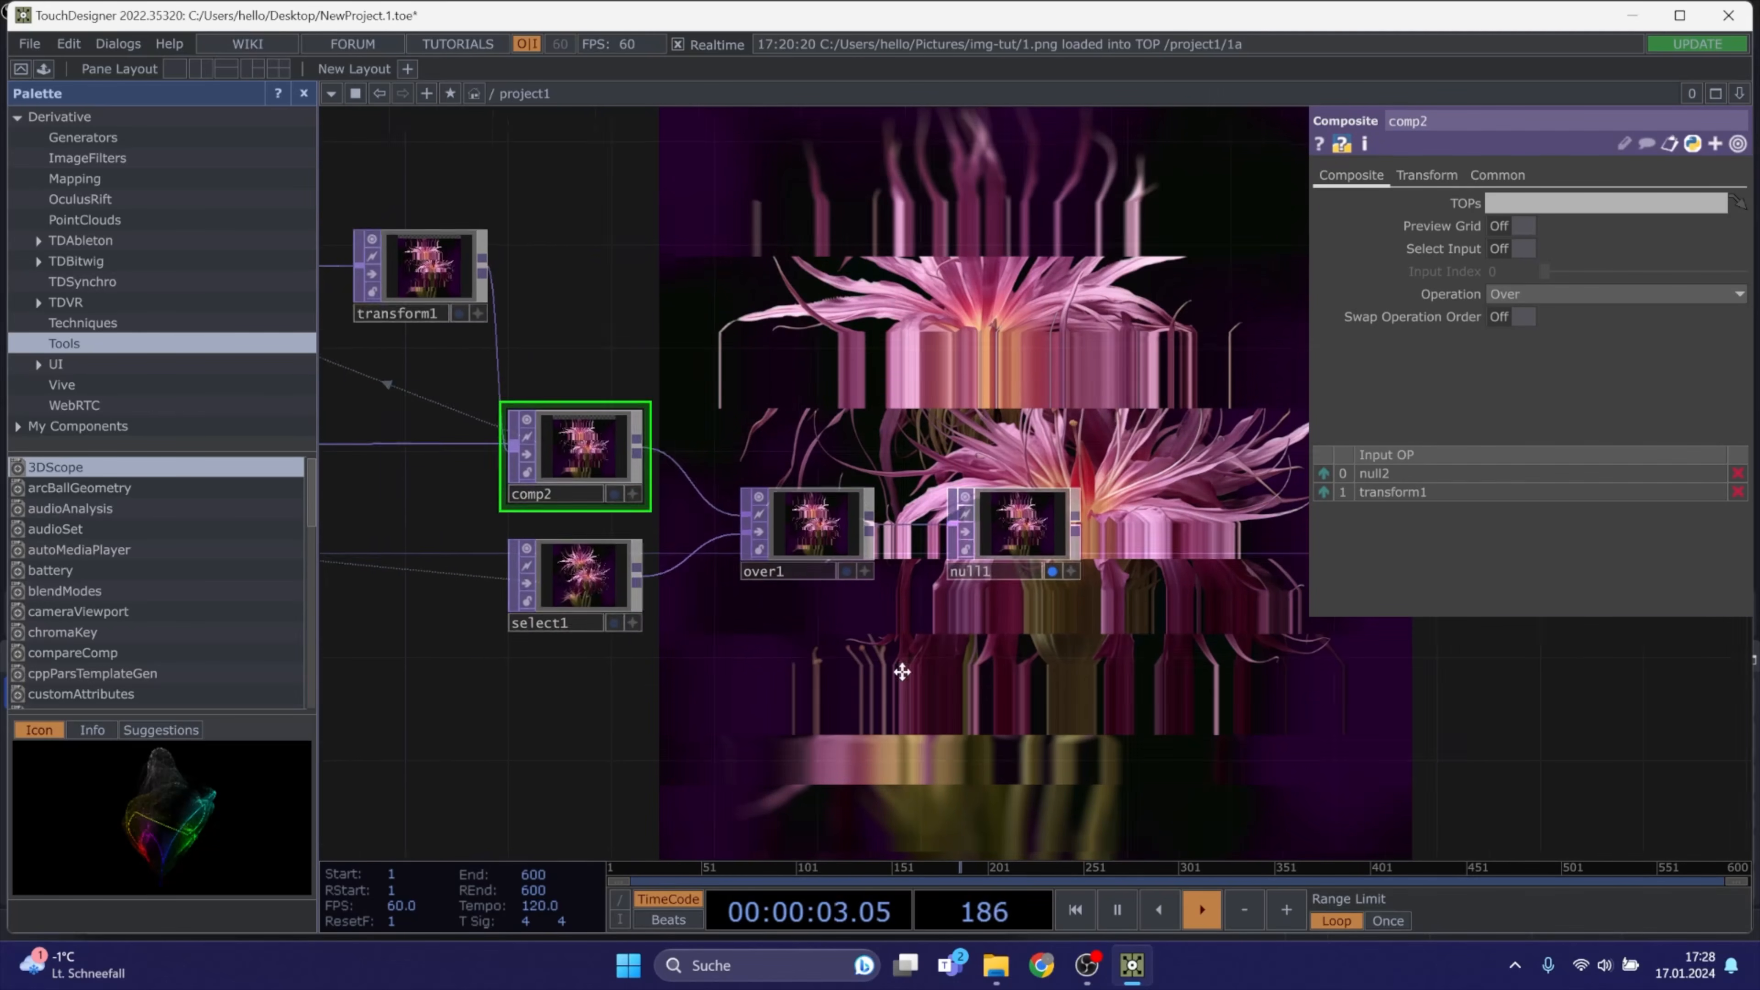
Add a Keyboard In CHOP directly above the Feedback TOP
scroll(903, 672, down, 3)
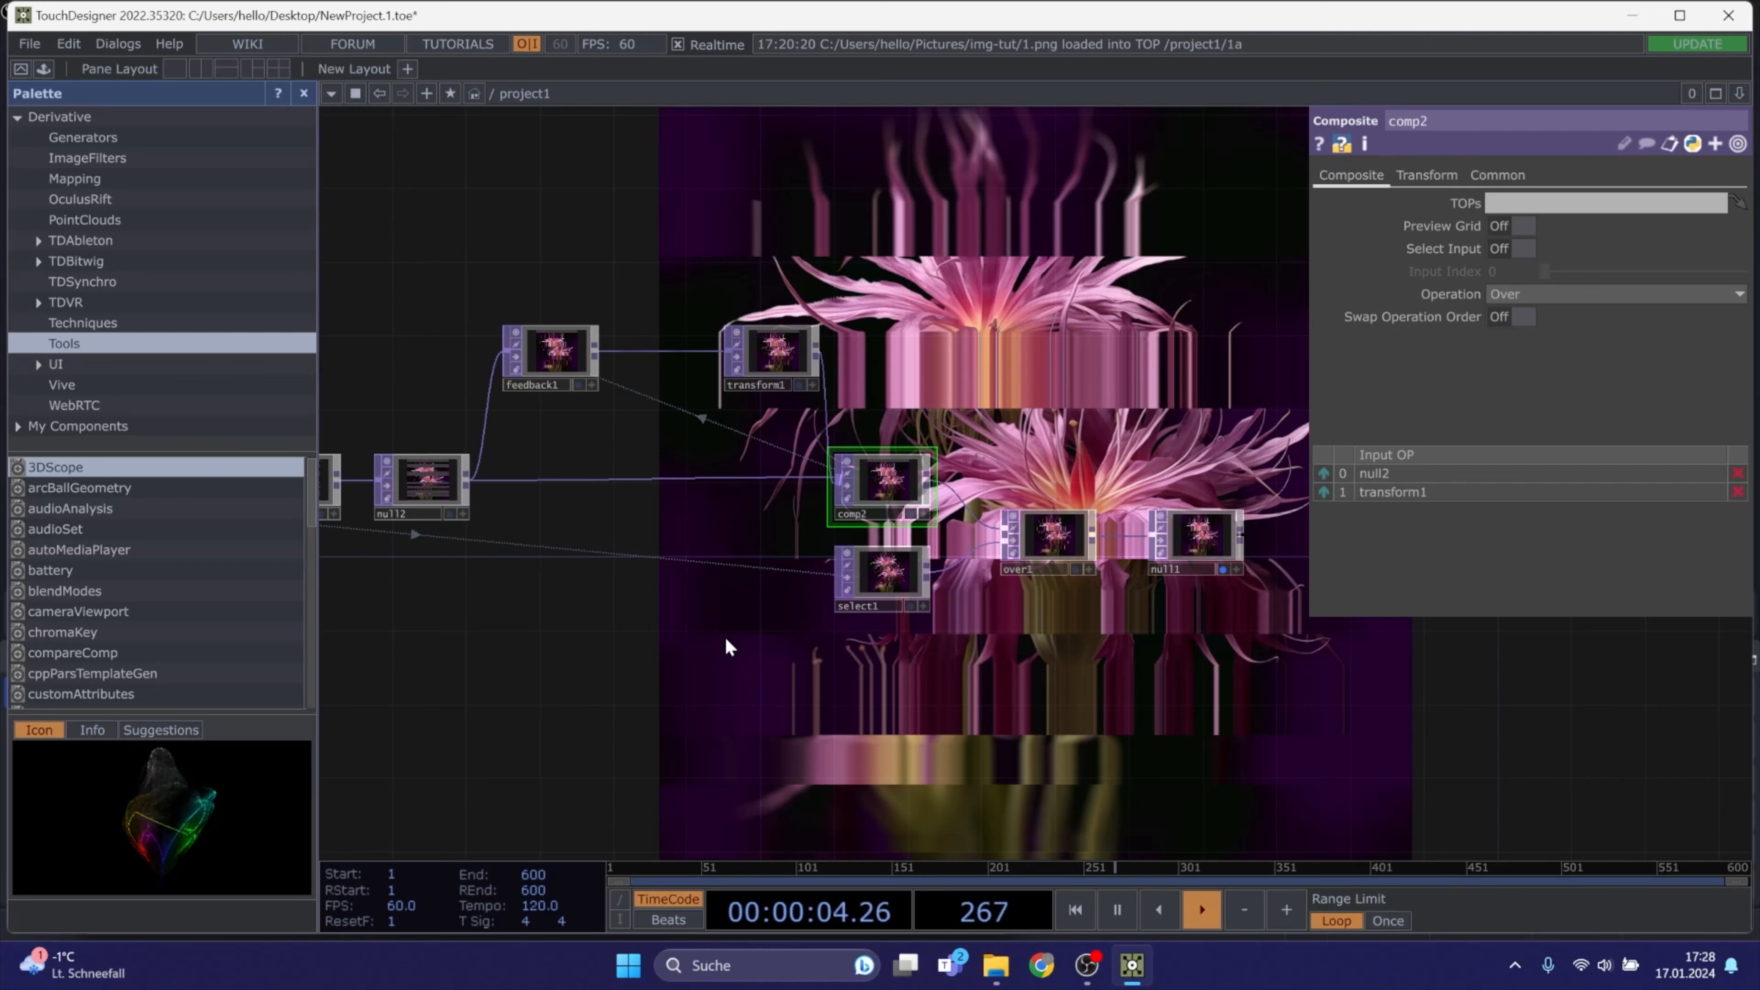
drag(639, 641, 747, 664)
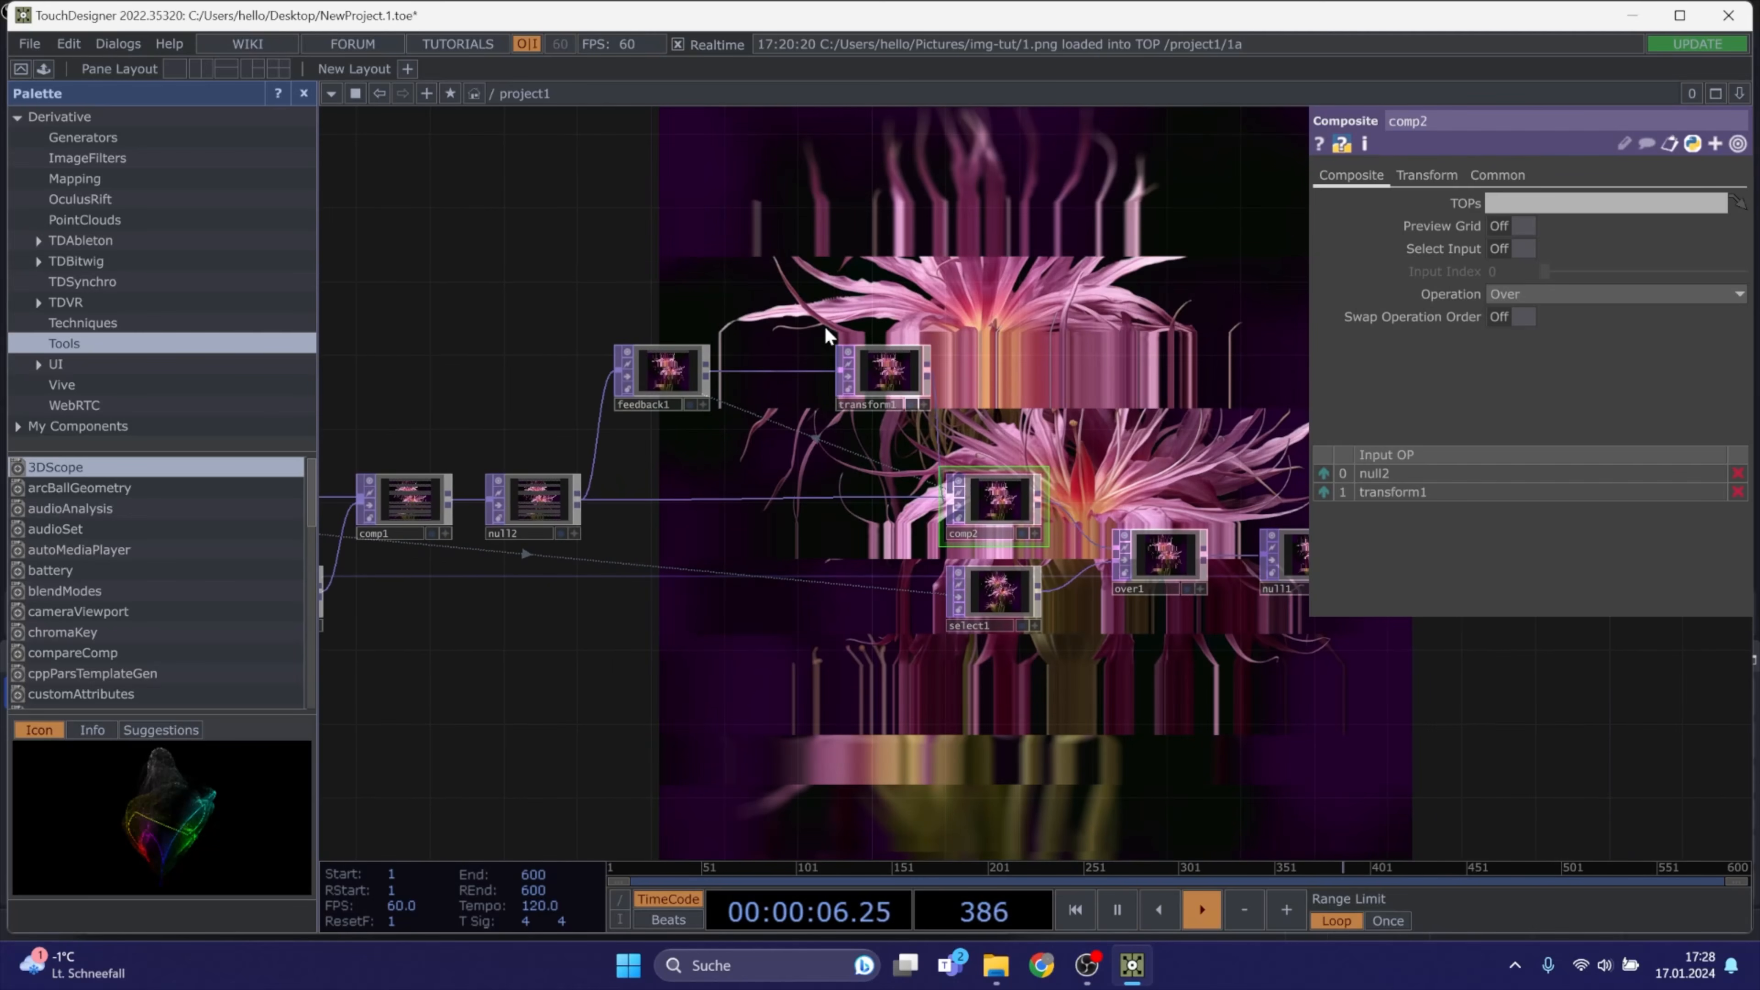
scroll(810, 351, up, 3)
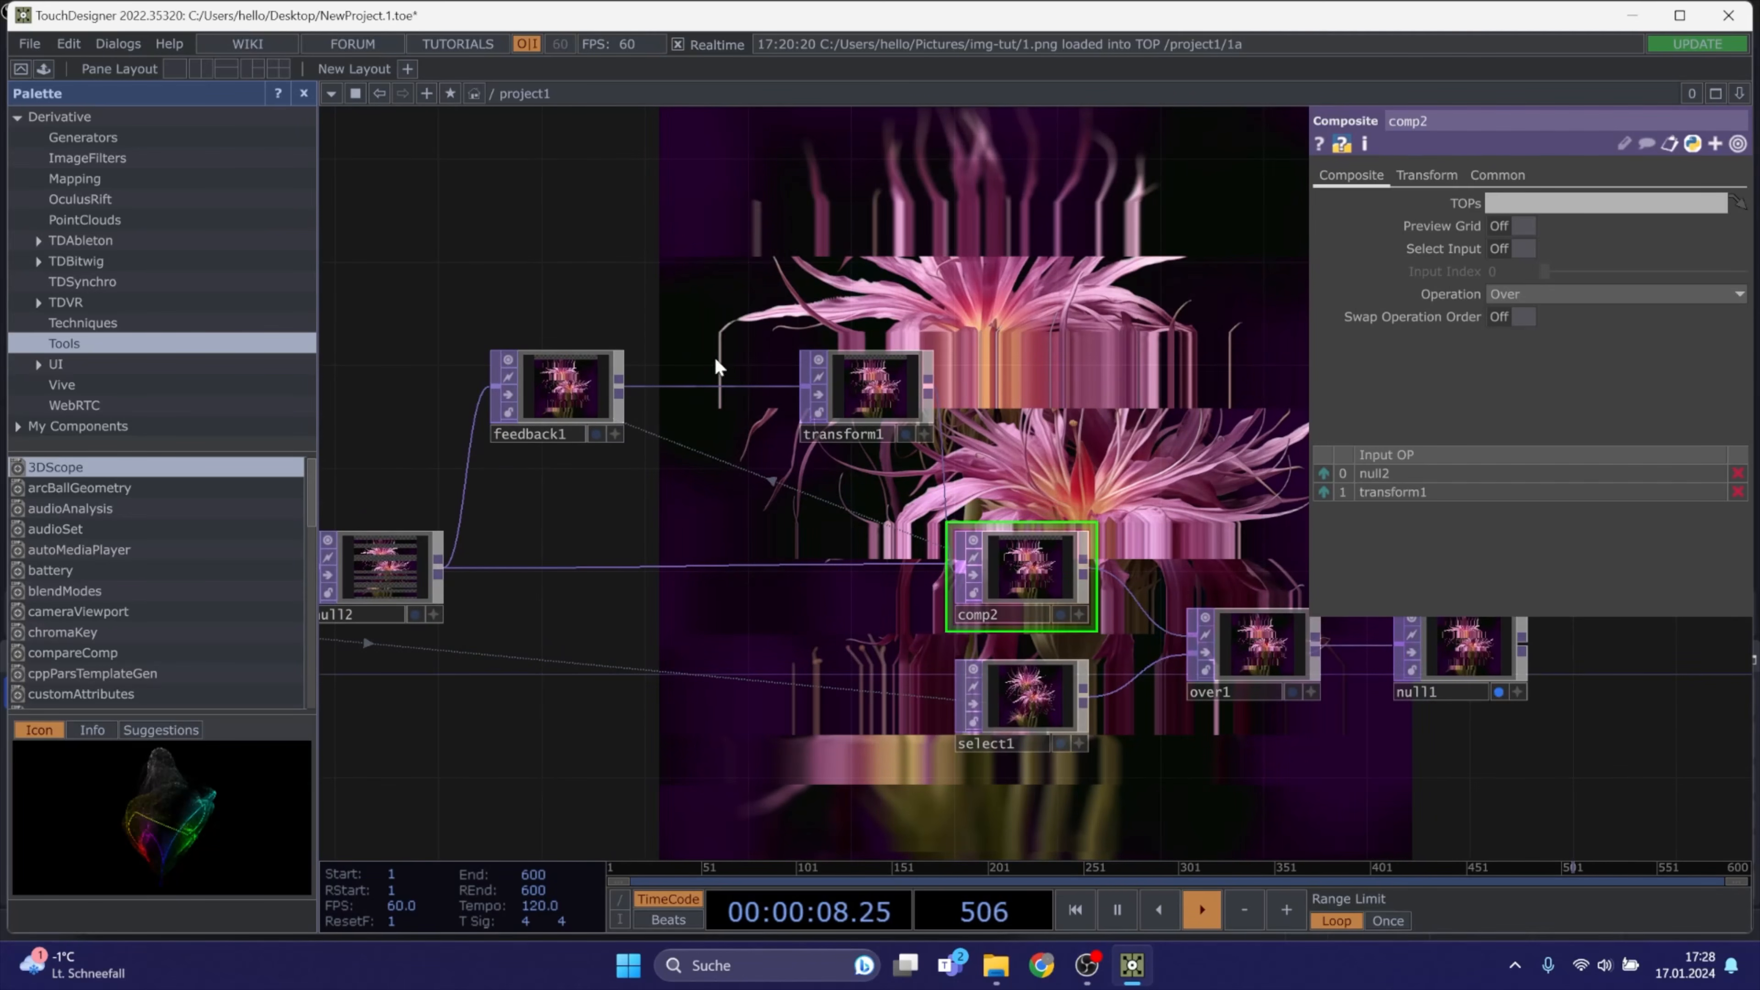
drag(581, 271, 678, 358)
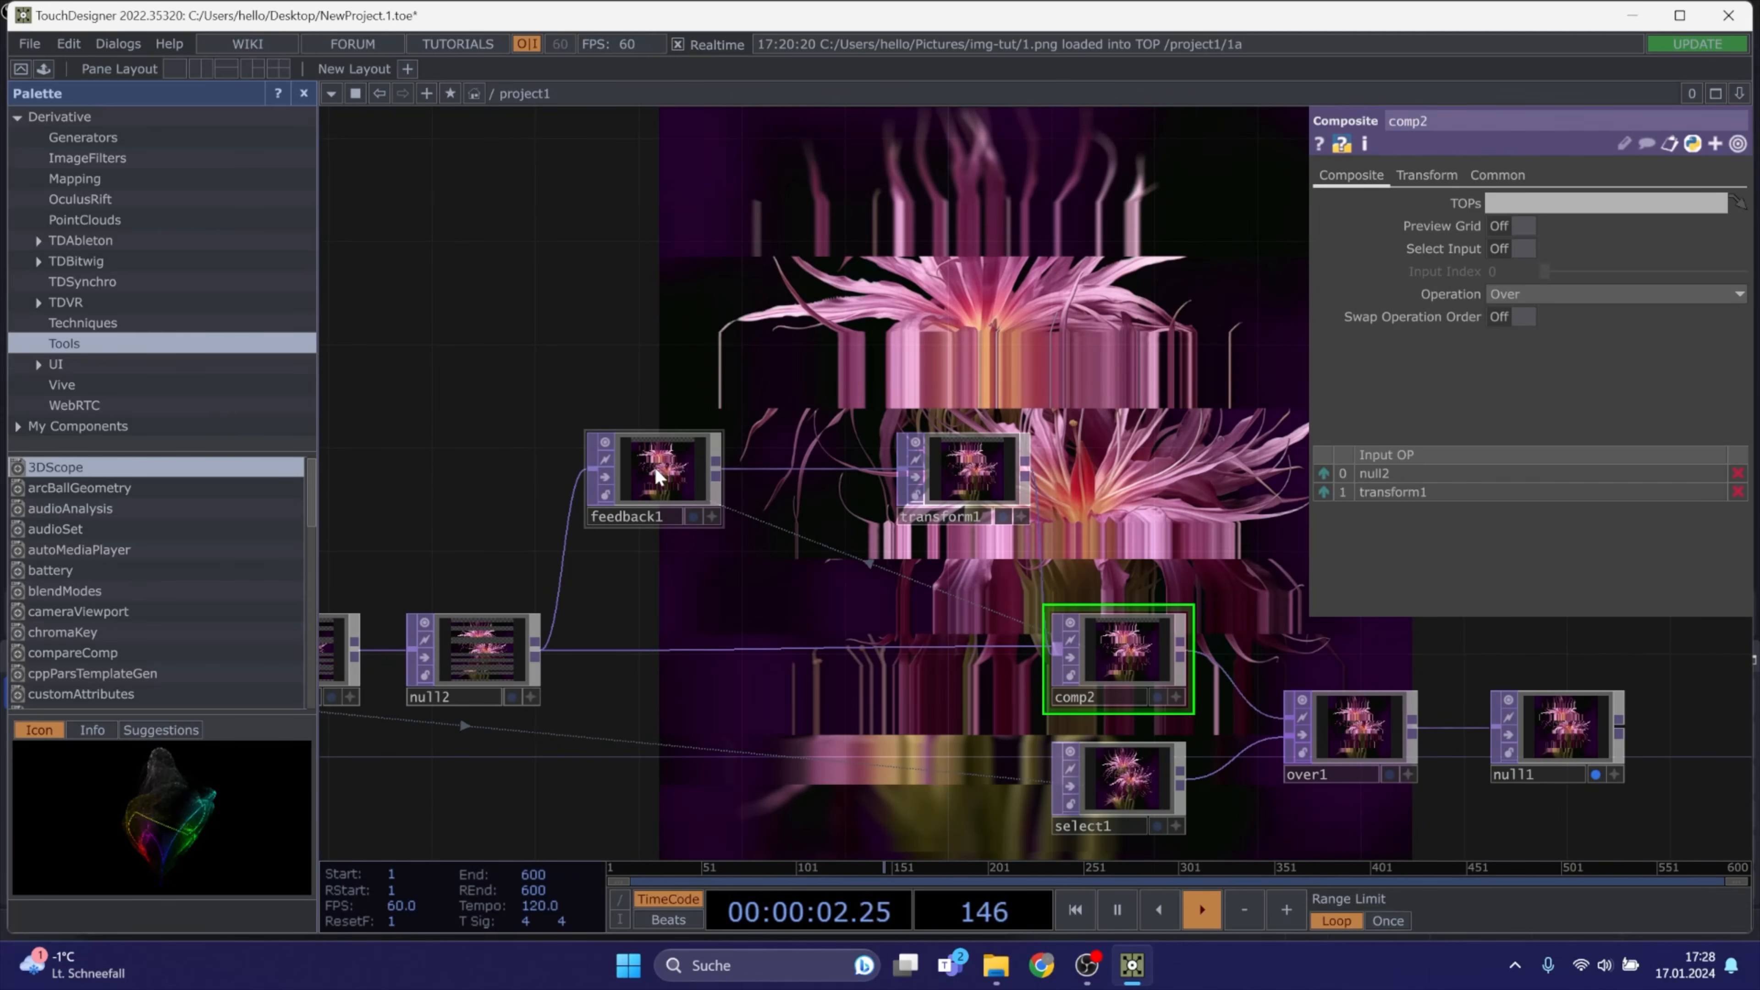
key(Tab)
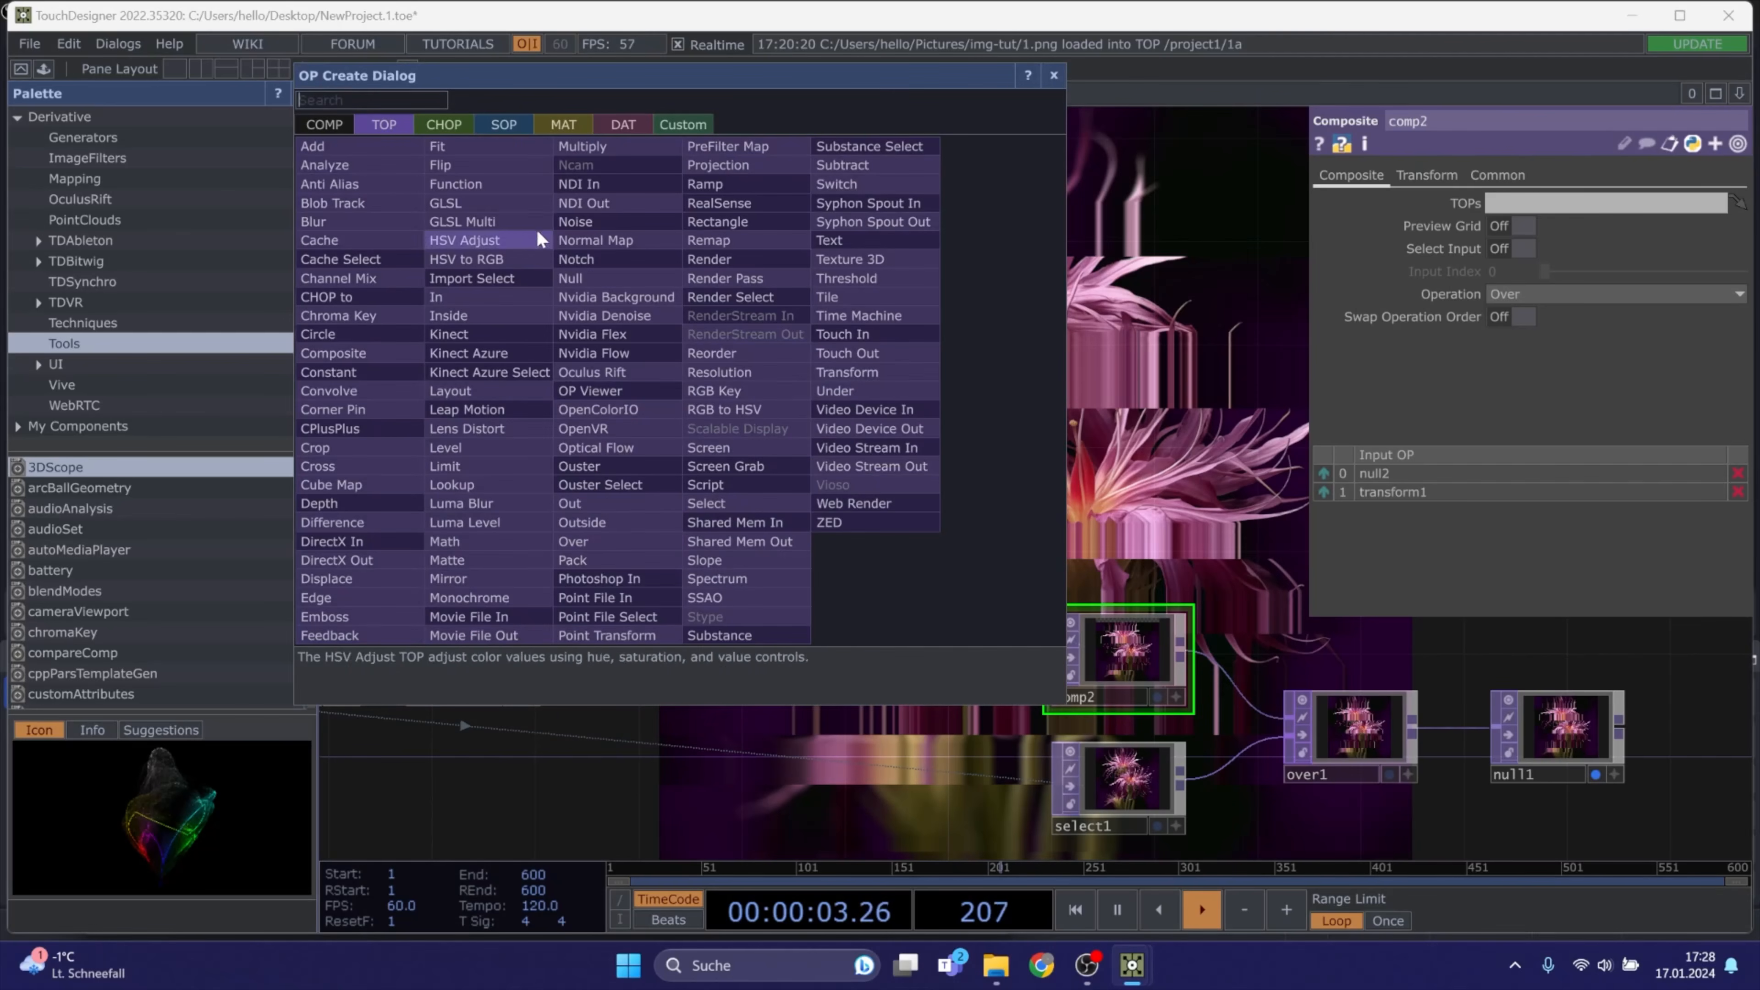
click(444, 124)
click(627, 473)
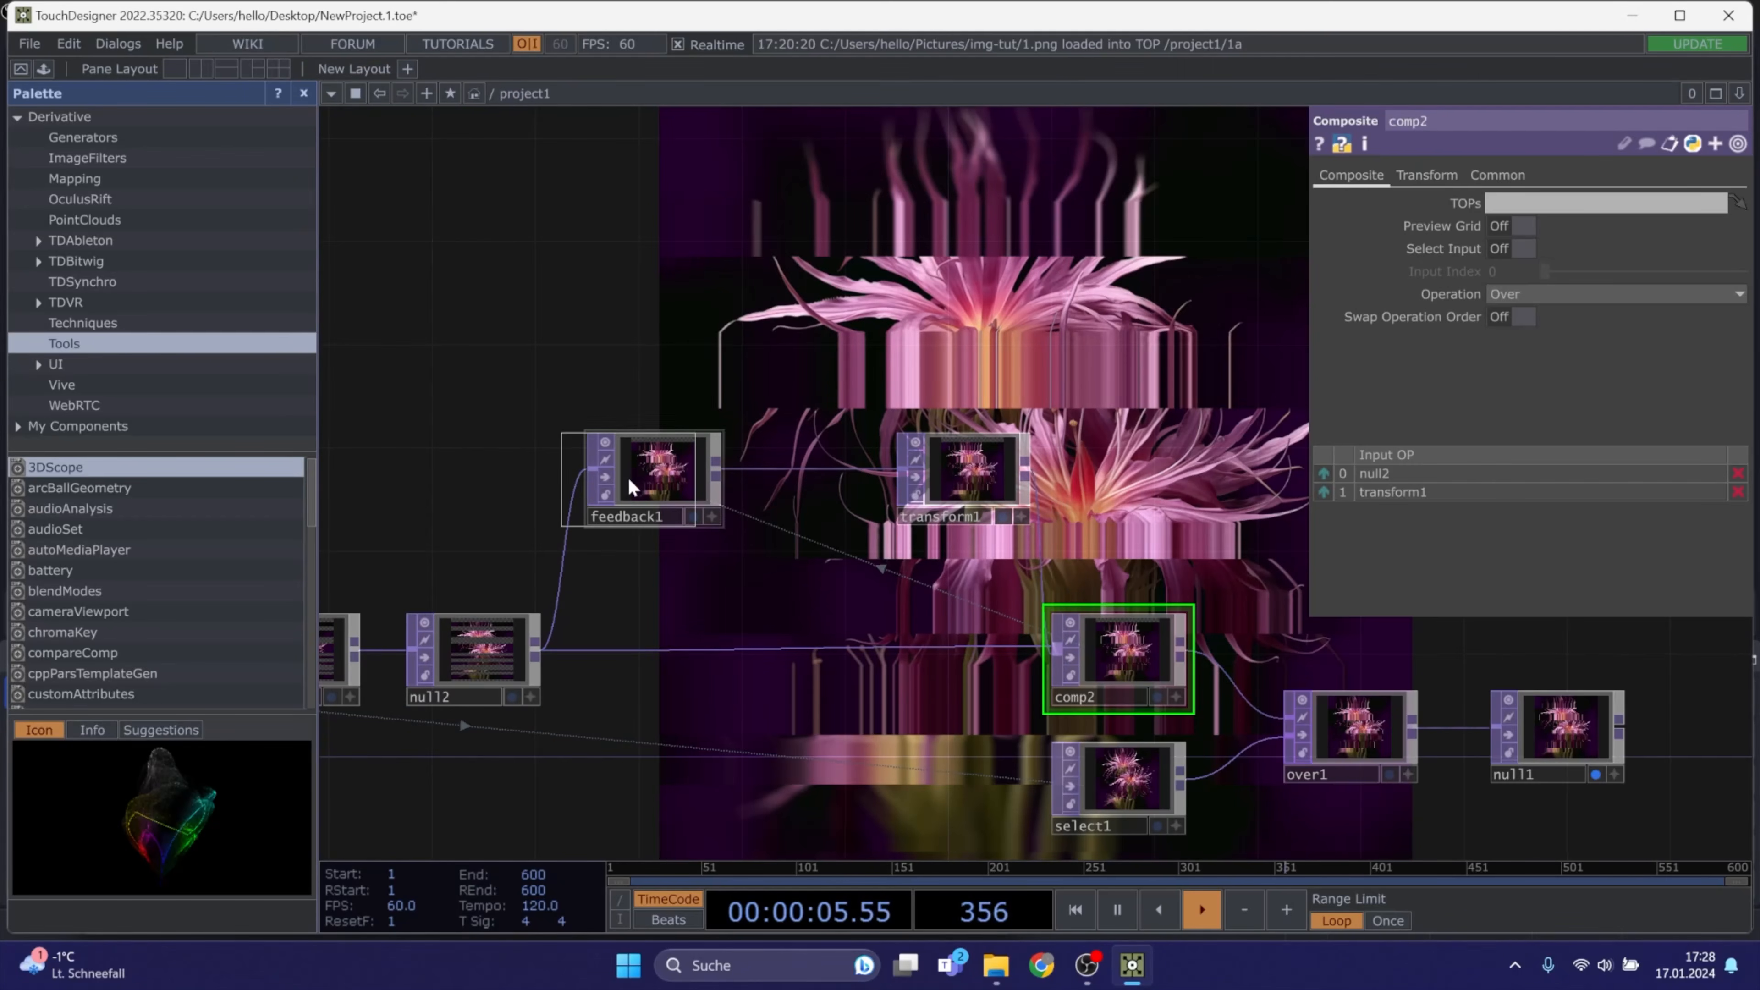
click(654, 374)
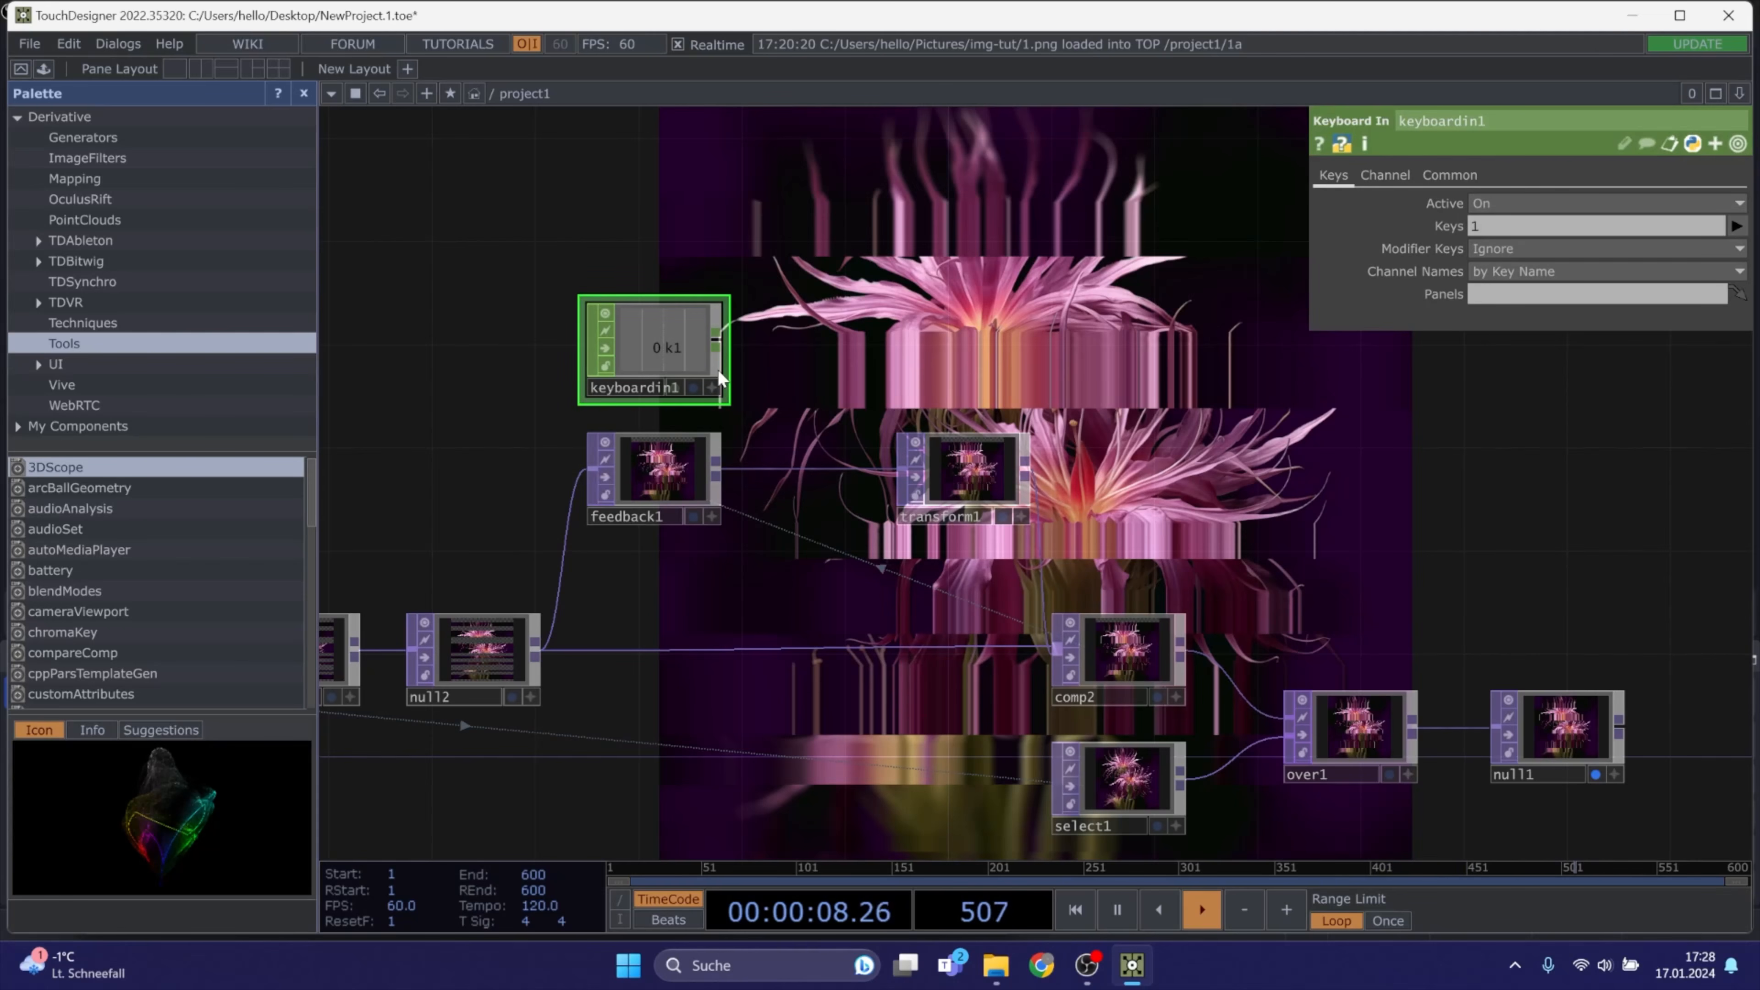
Make the Keyboard In CHOP's viewer active and link its k1 channel to the Feedback TOP's Reset as a CHOP reference
click(712, 388)
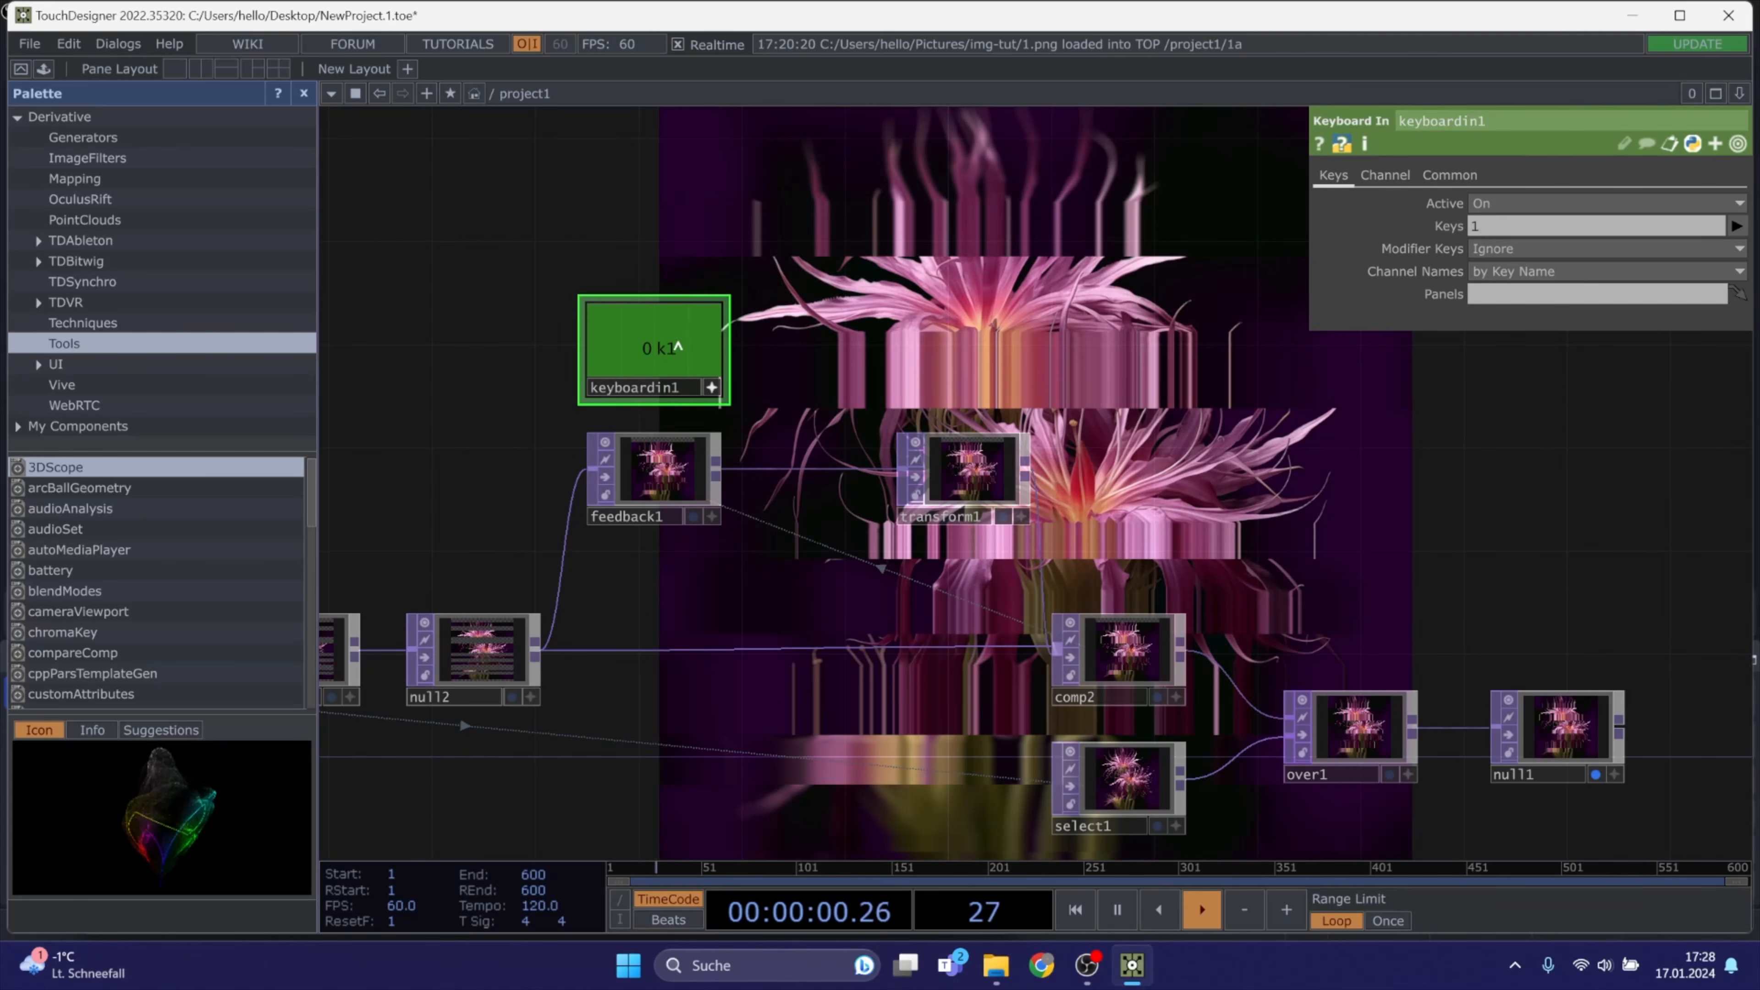
drag(676, 345, 675, 471)
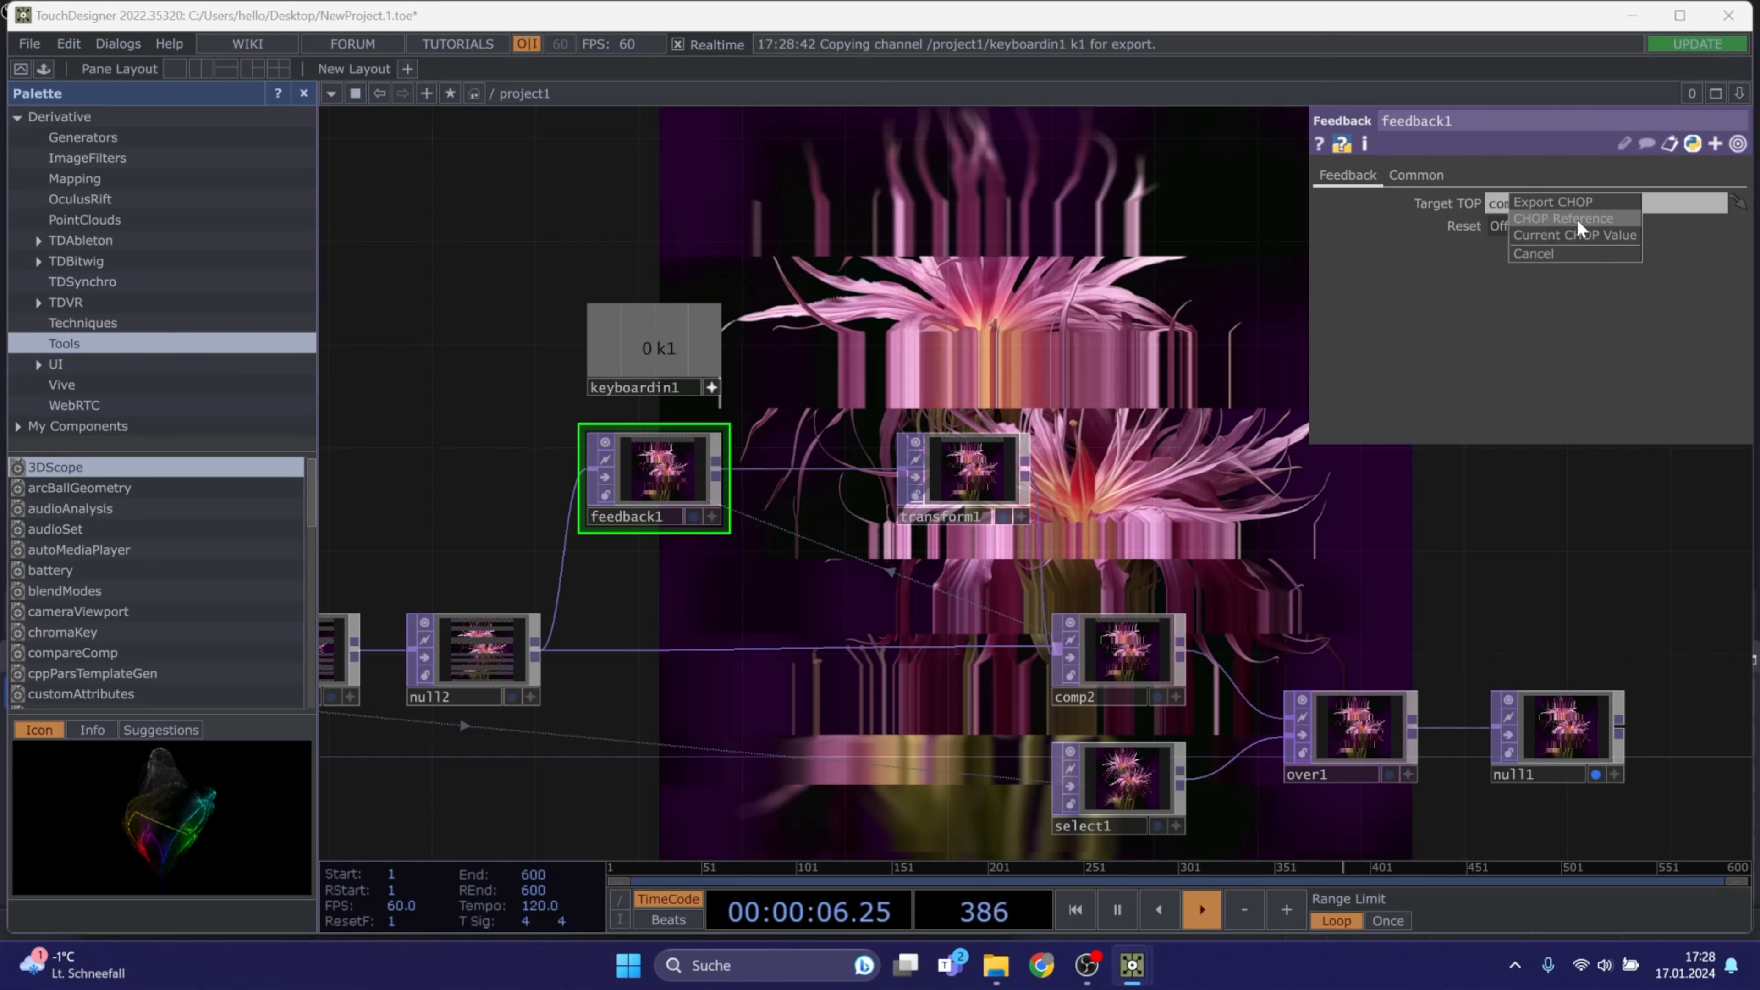
click(1576, 217)
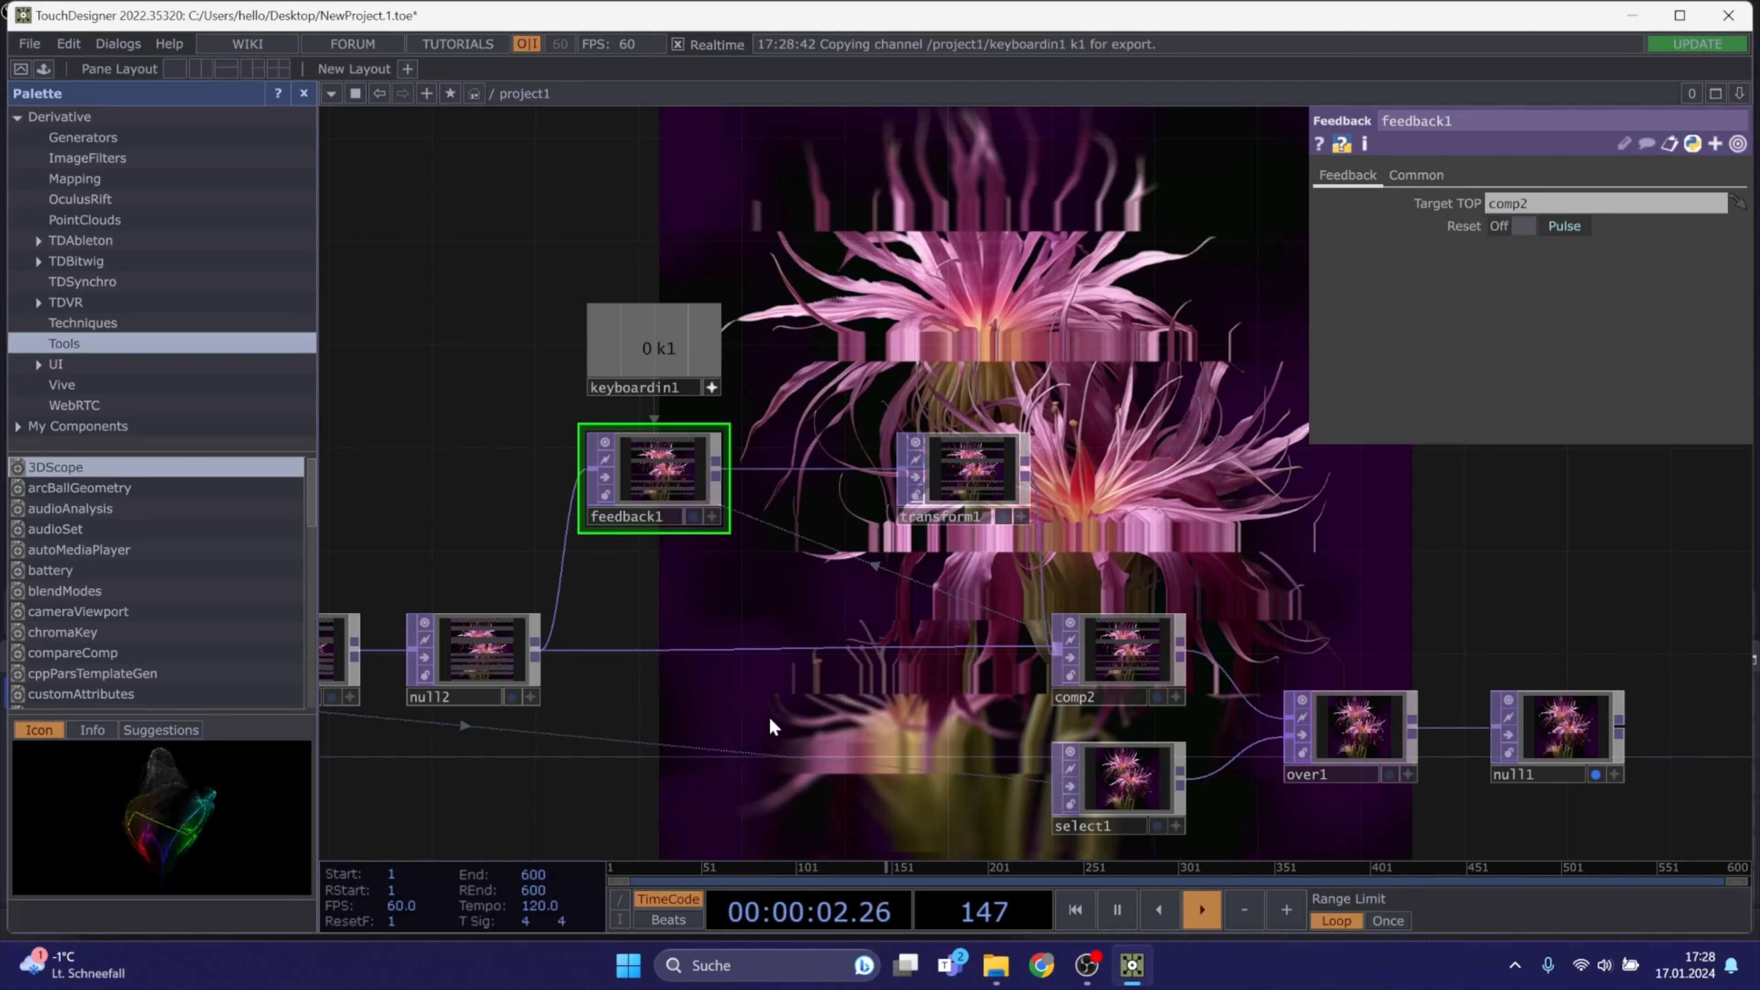
Try Seed values of 3265, 5648 and 1710 on the Noise TOP and settle on 6580
drag(762, 730, 1010, 641)
scroll(1010, 641, down, 3)
drag(937, 685, 954, 628)
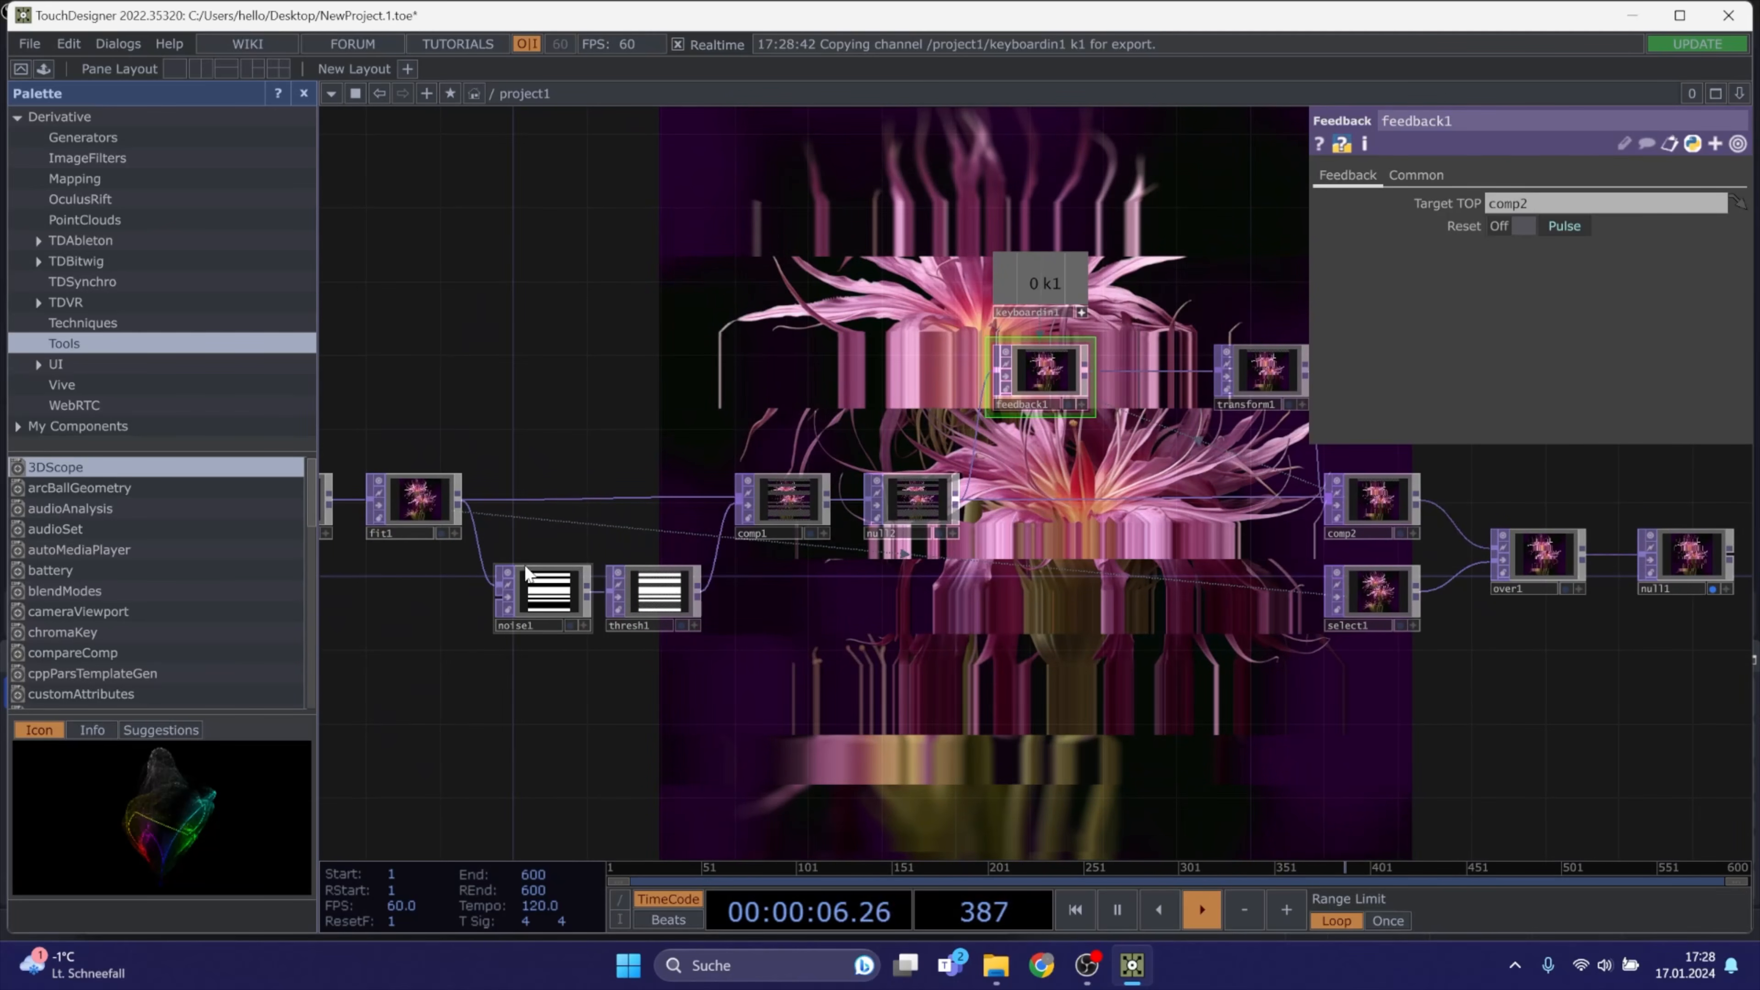
click(554, 598)
drag(613, 639, 825, 610)
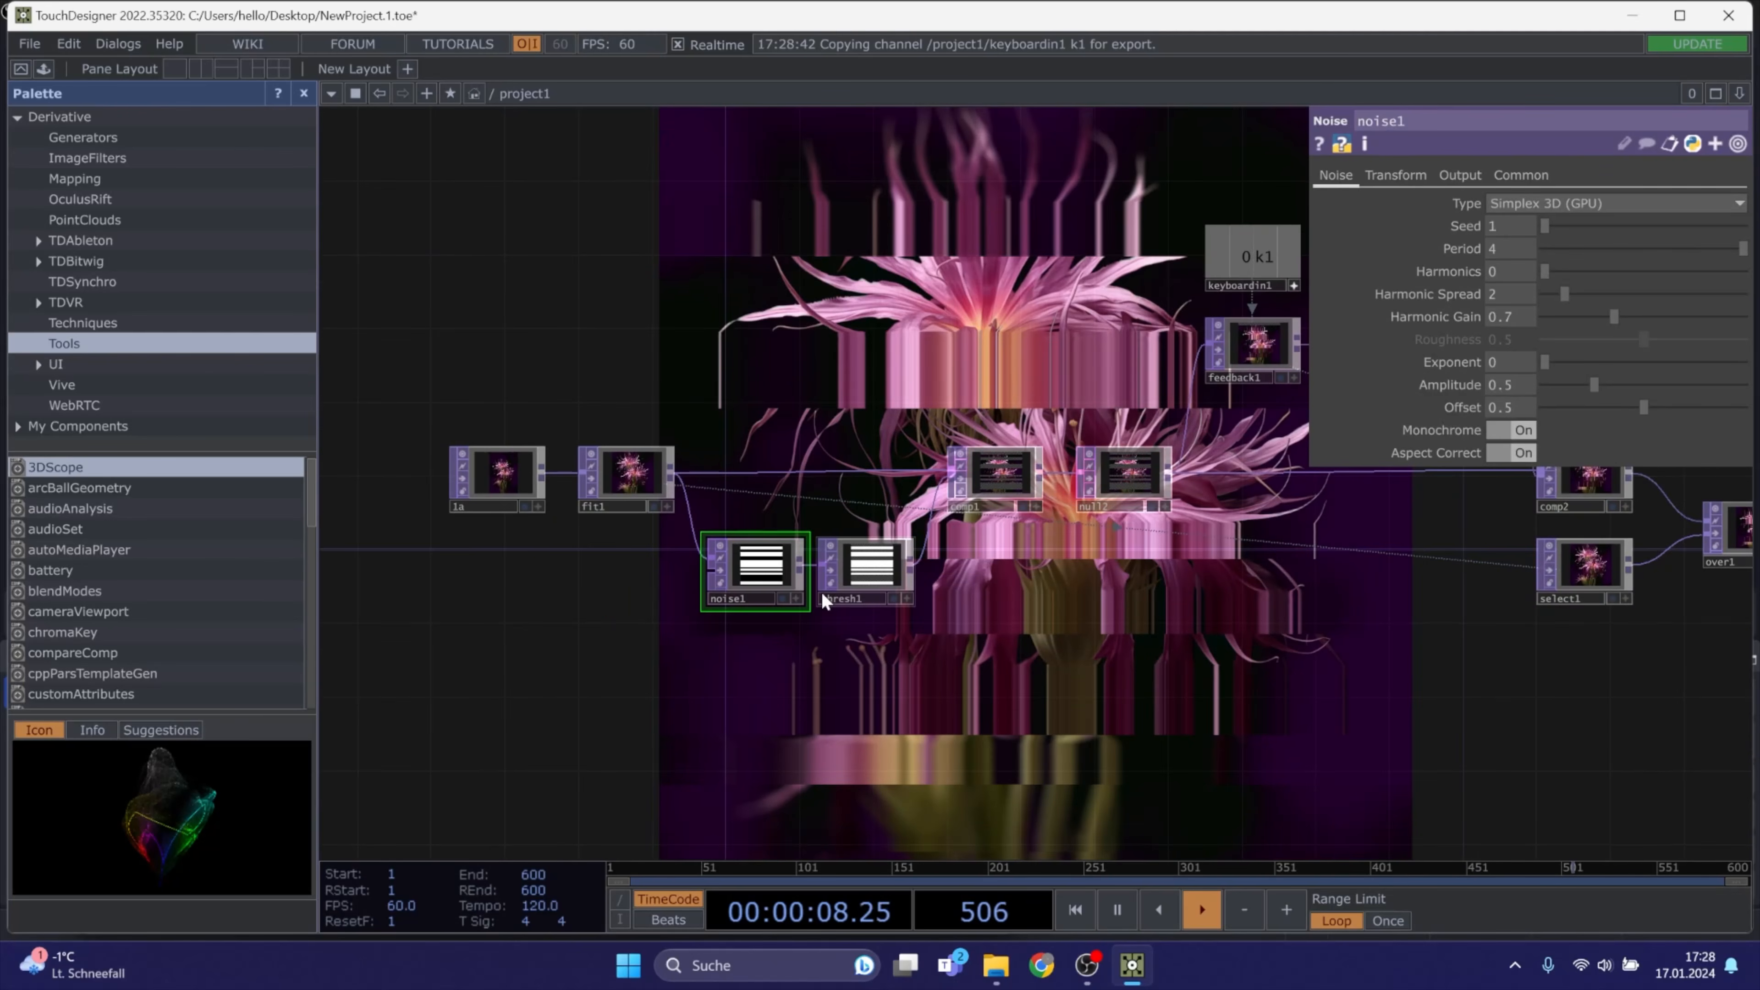
scroll(754, 558, up, 5)
scroll(836, 563, down, 4)
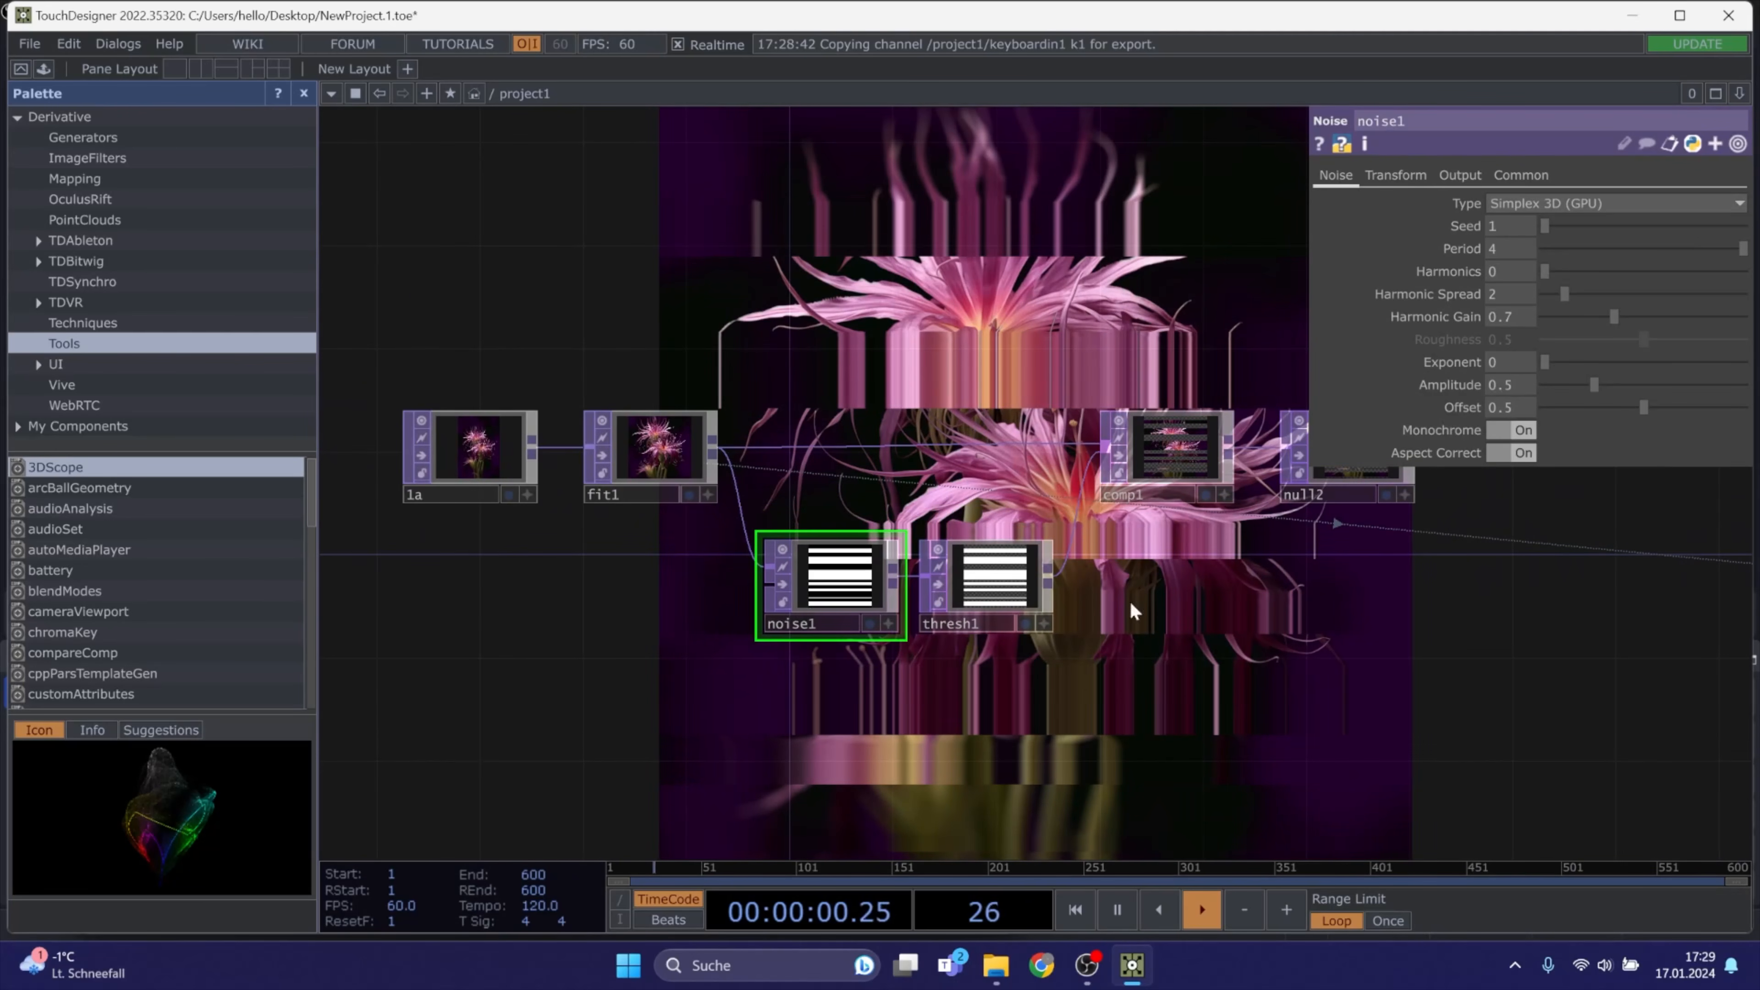
drag(1211, 557, 962, 397)
drag(1069, 493, 1032, 734)
click(1610, 226)
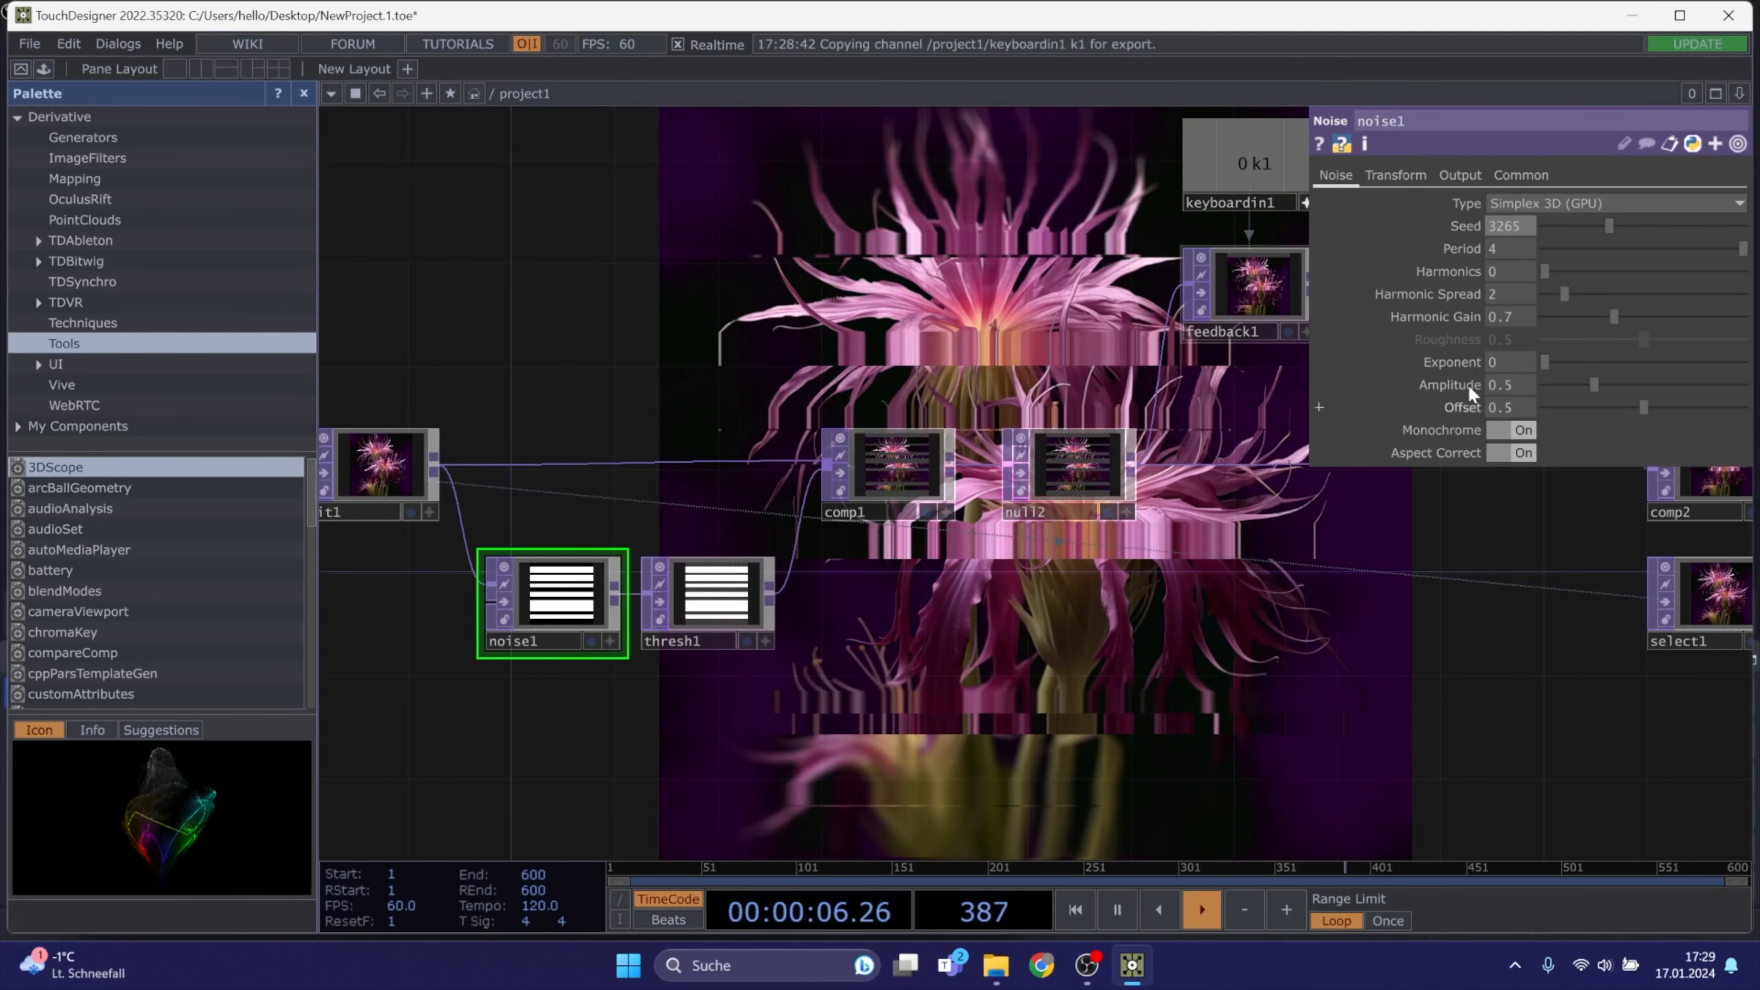
click(1657, 233)
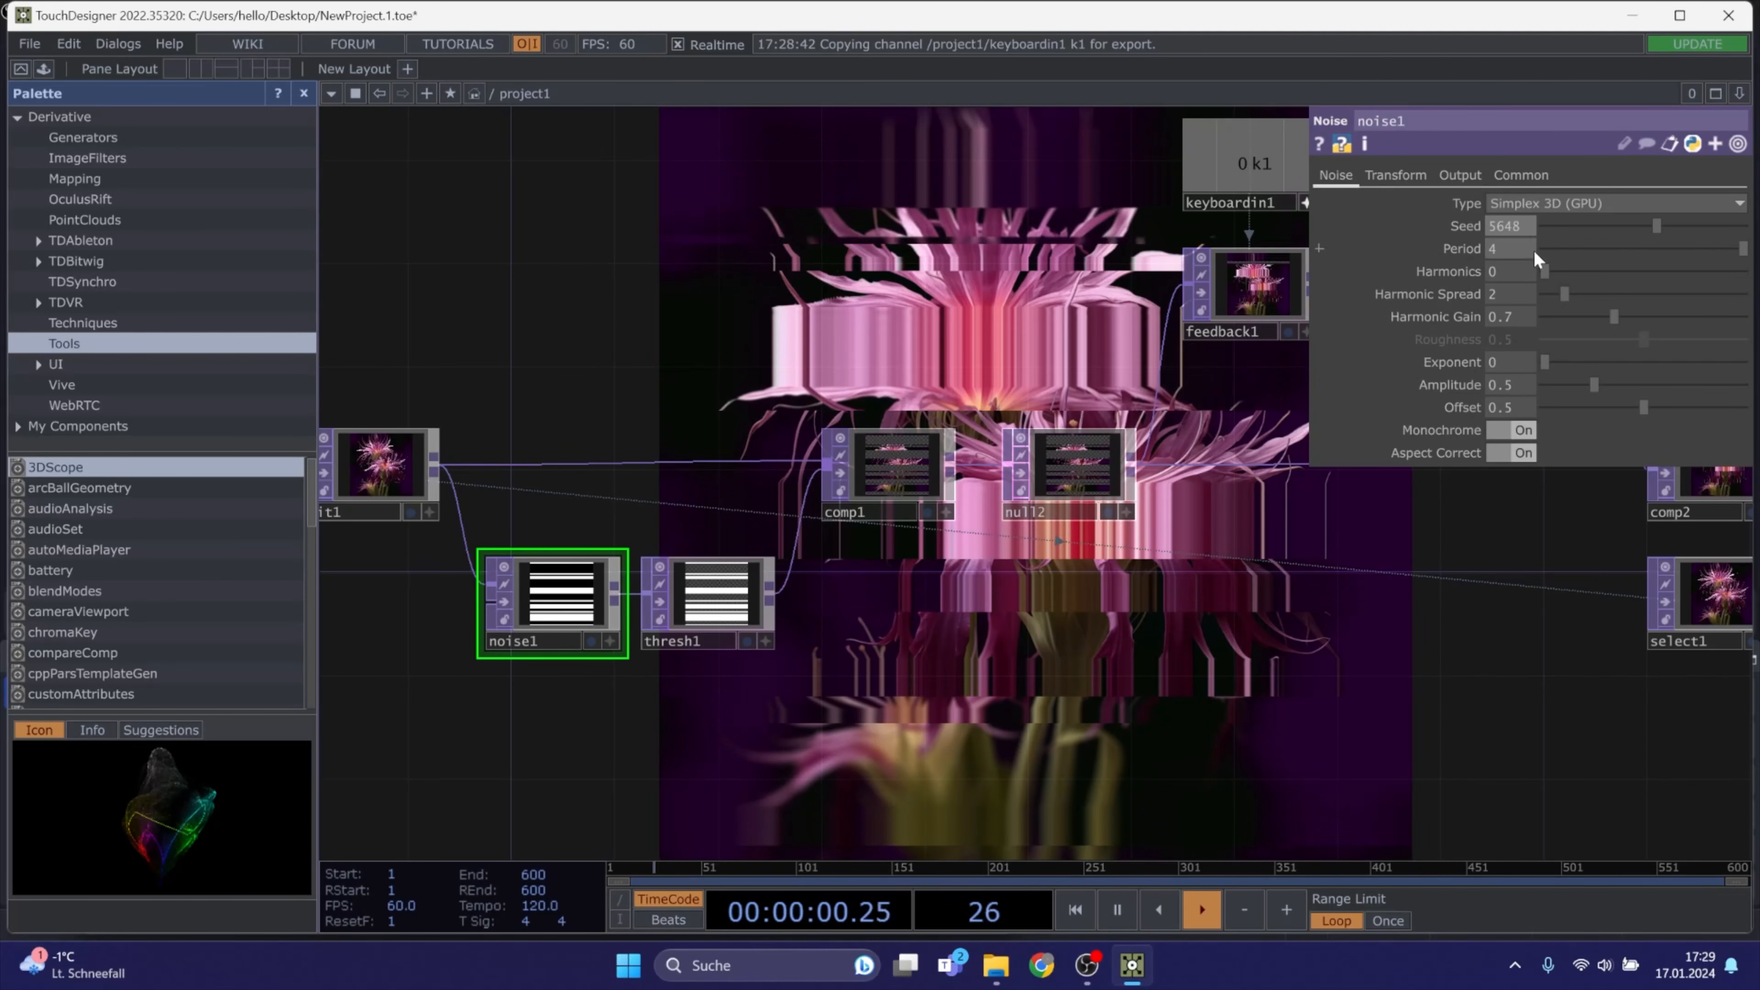
click(1579, 227)
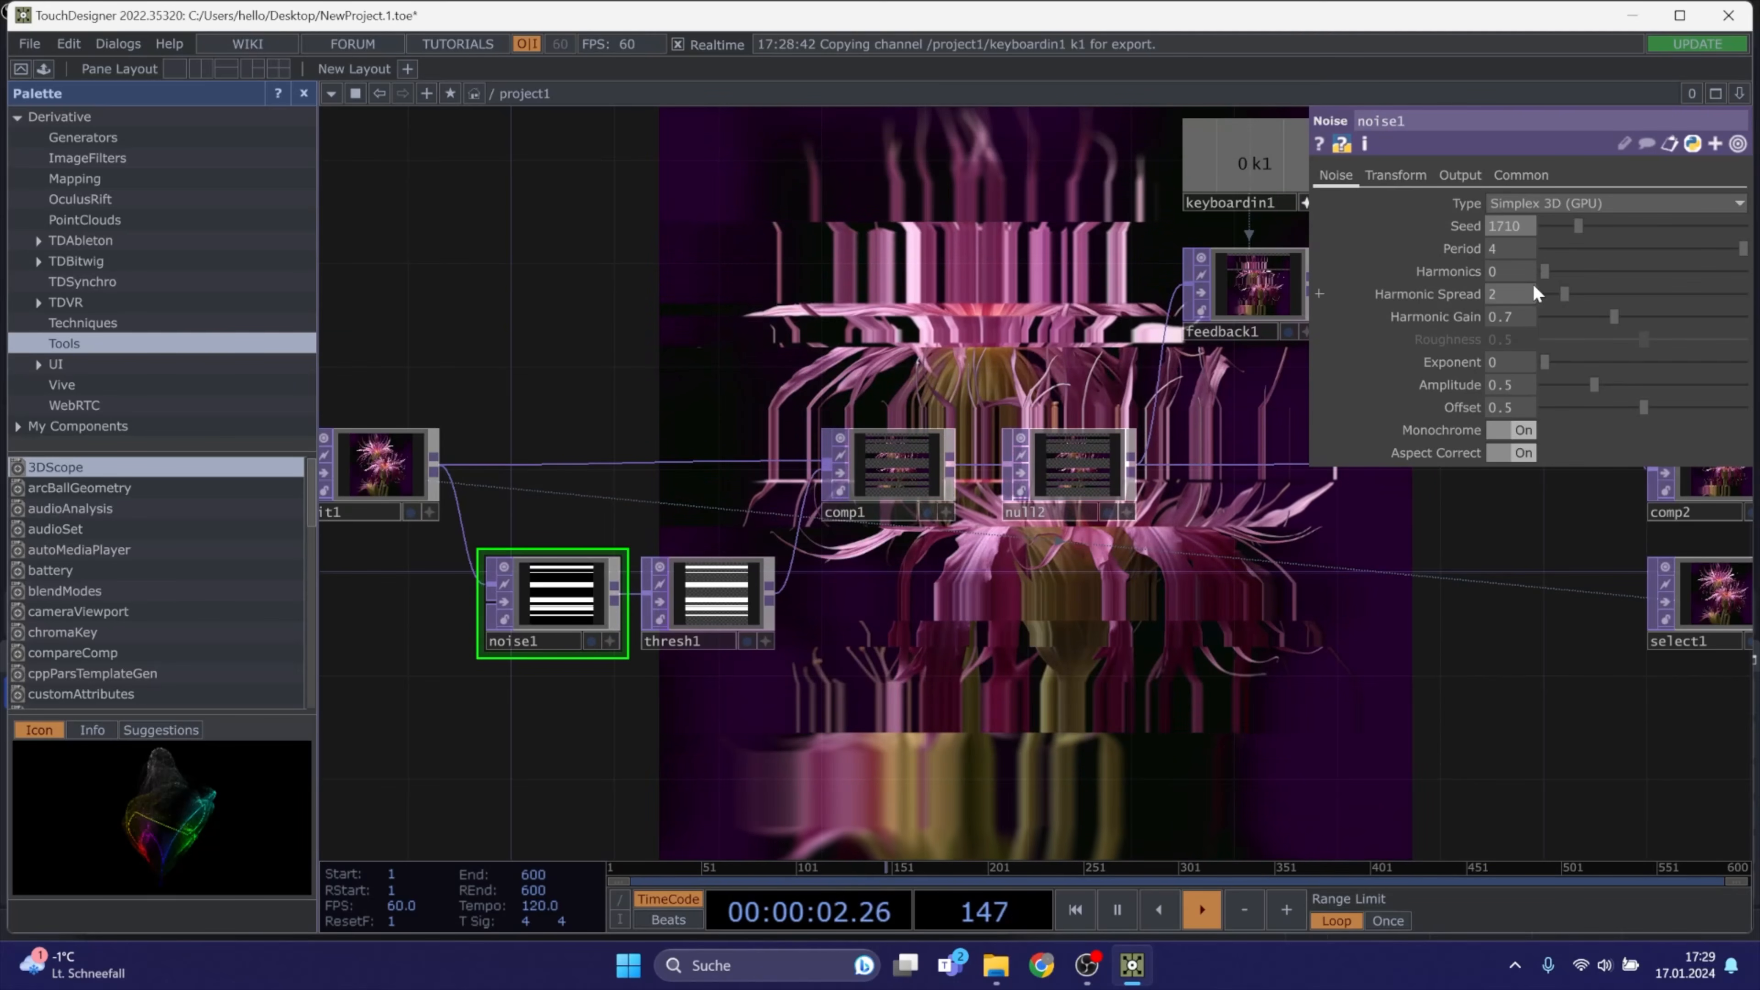
click(1676, 226)
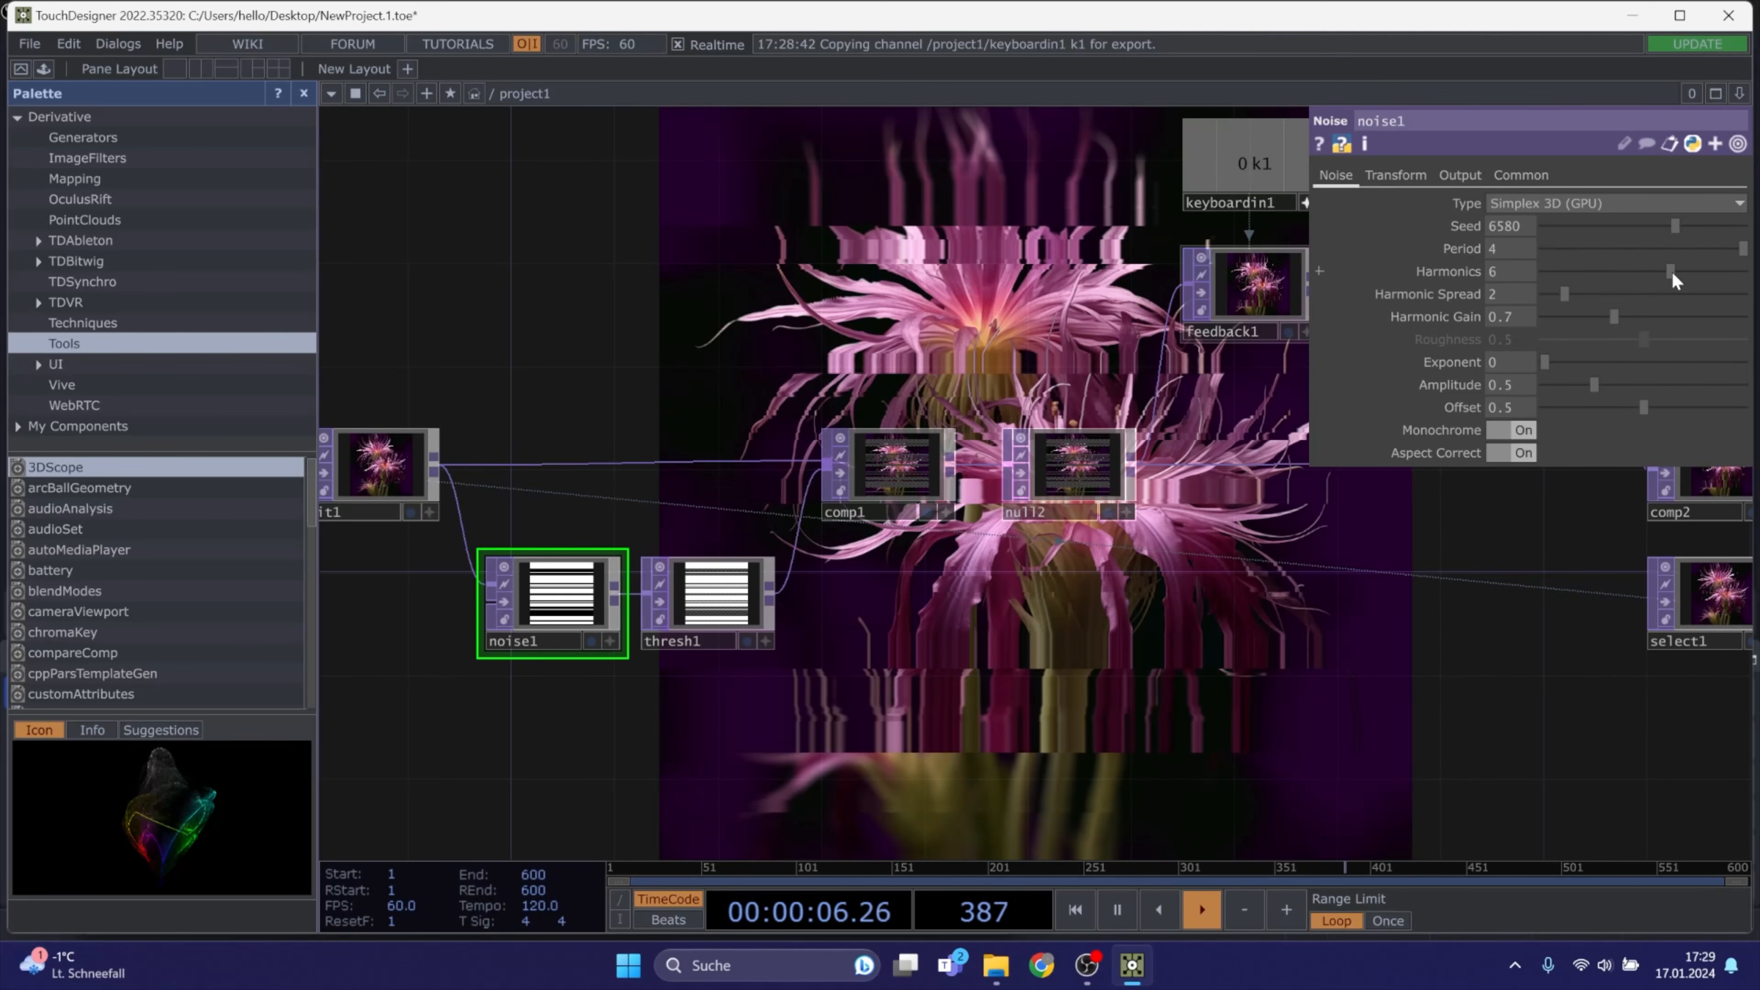
Set the Noise TOP's Harmonics to 6
click(1664, 271)
drag(1352, 621, 1445, 520)
scroll(688, 487, up, 5)
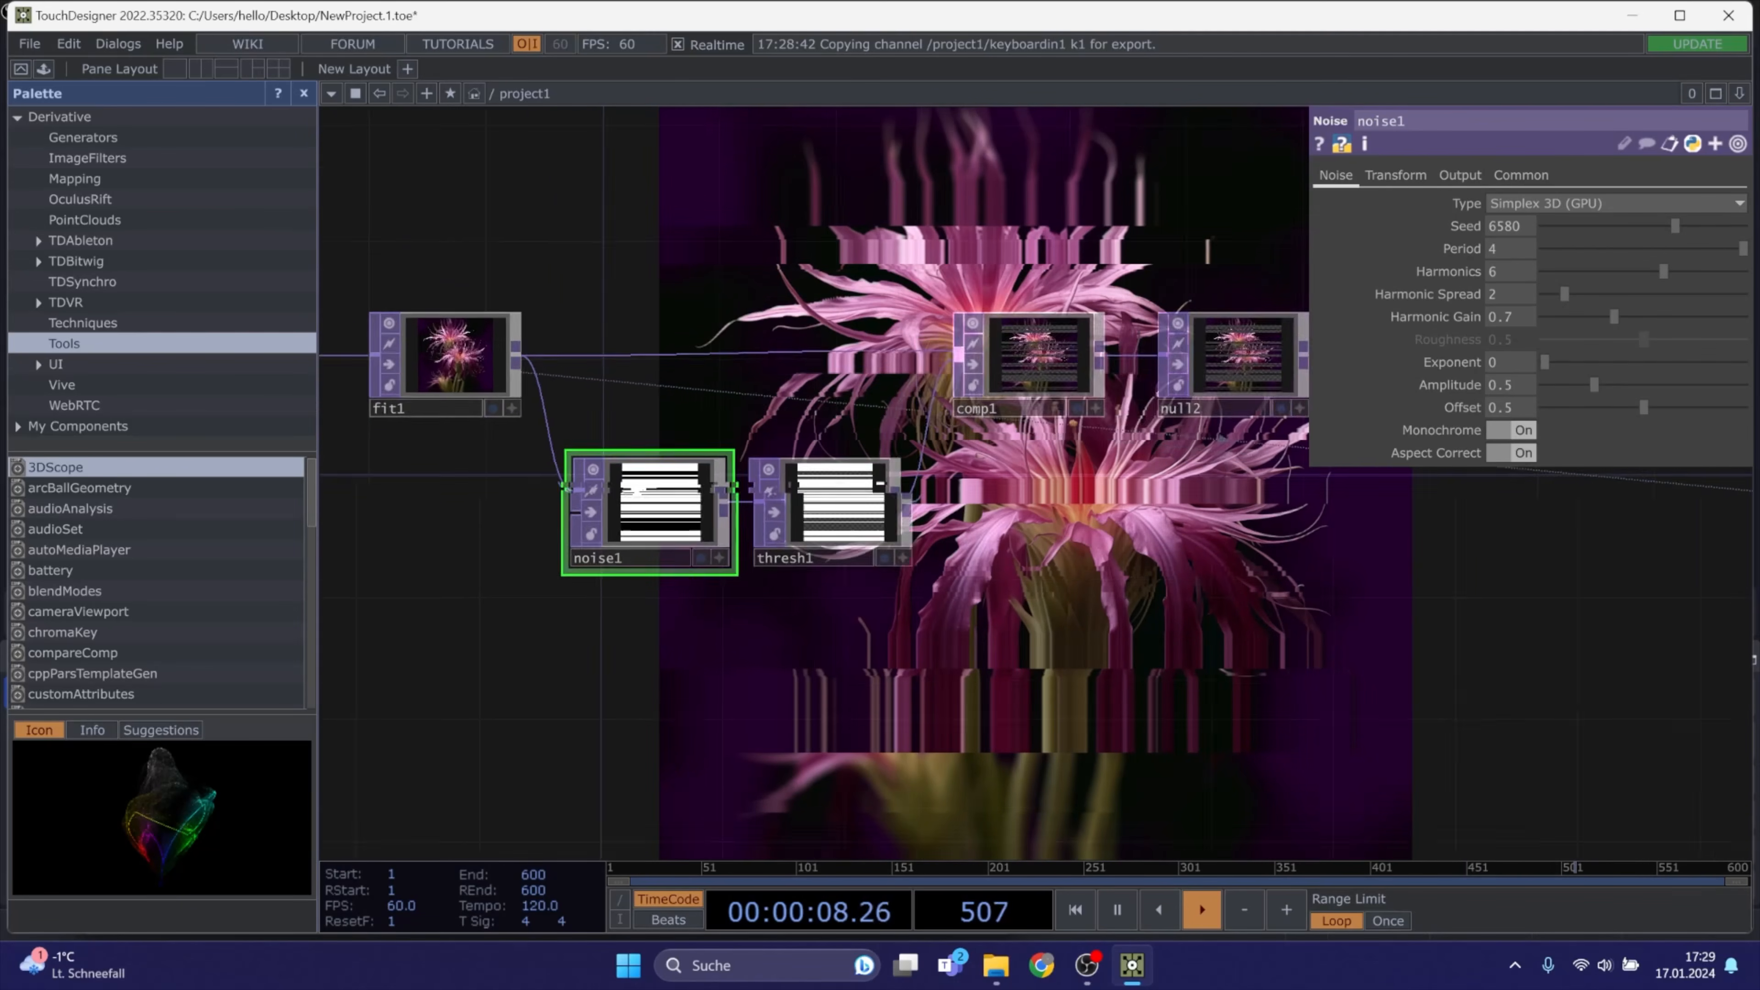
scroll(896, 629, down, 3)
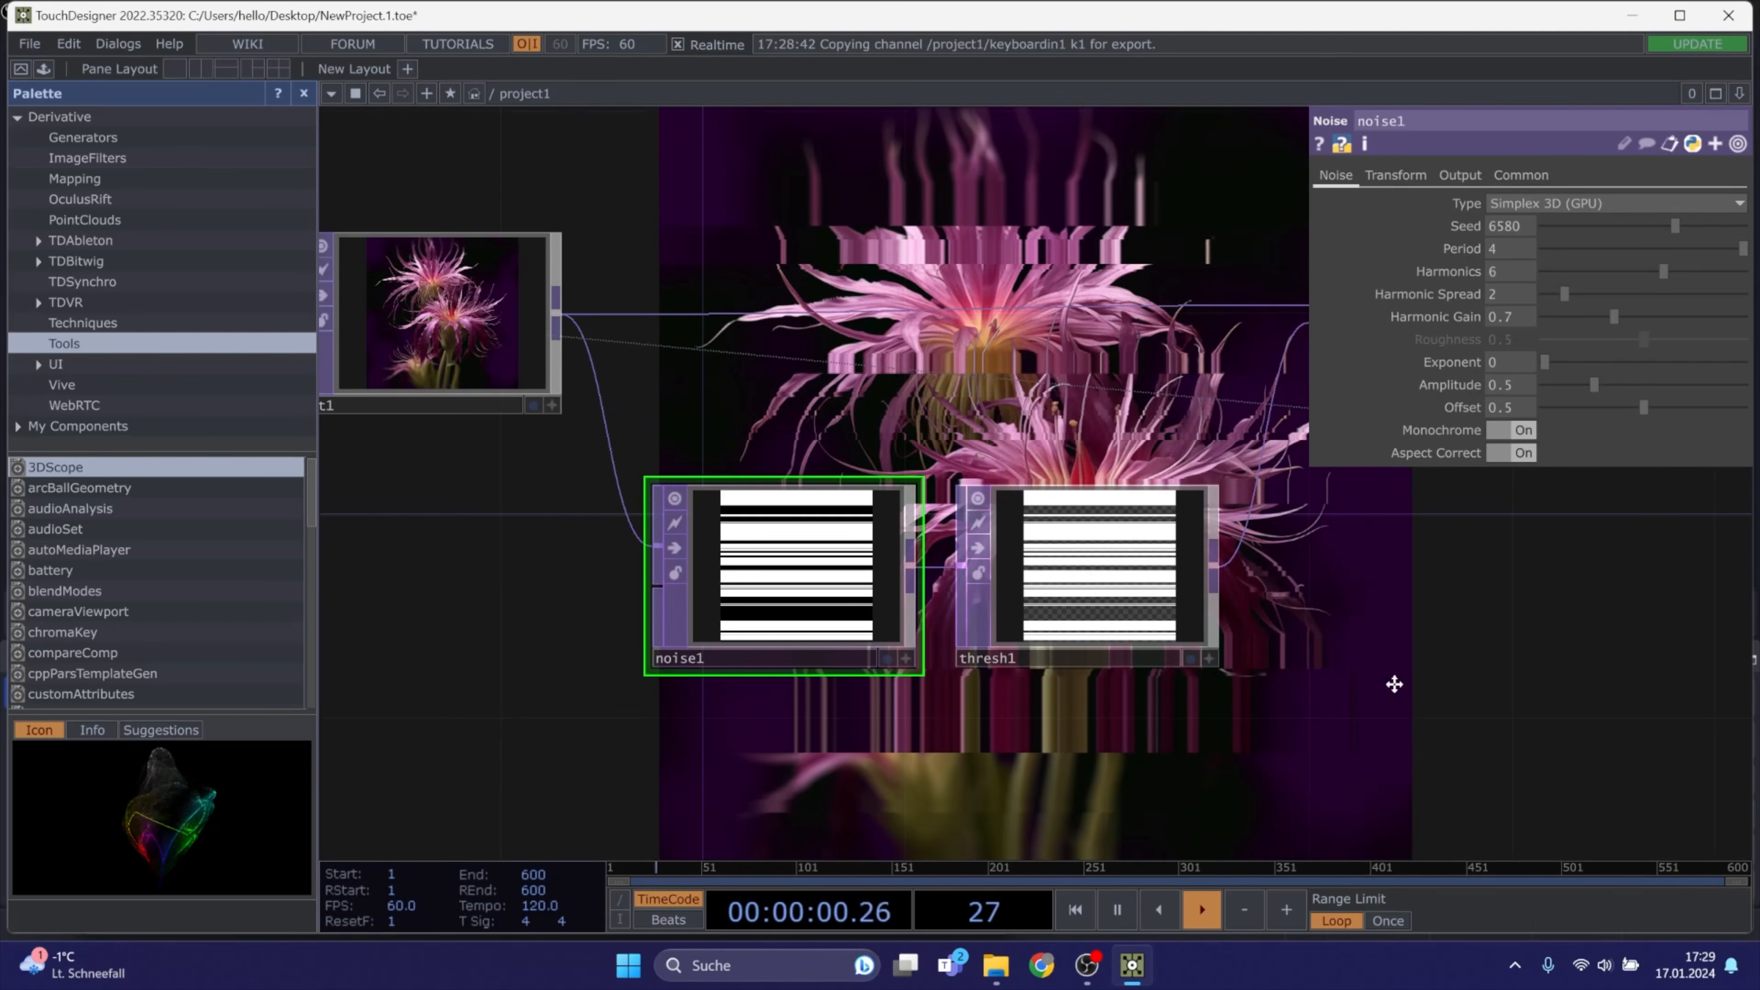
drag(1390, 684, 1068, 610)
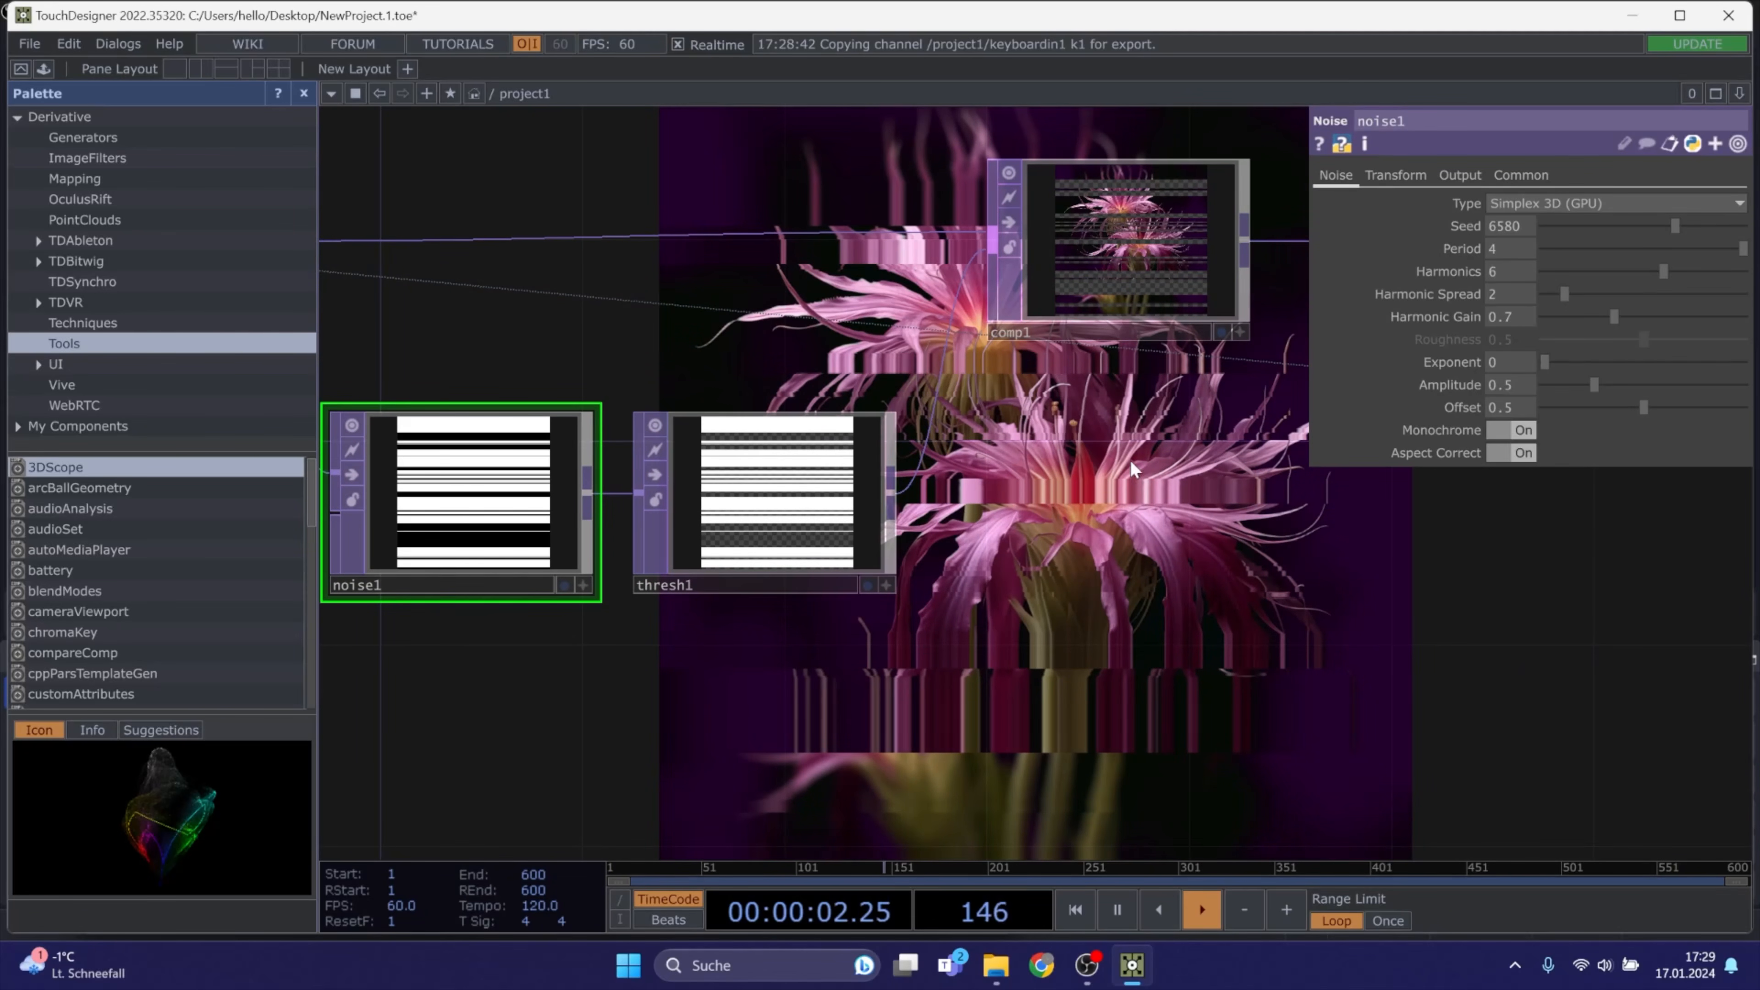
Set the Noise TOP's Harmonics to 0 and try a Period of 0.36 before restoring it to 4
drag(1663, 271, 1581, 247)
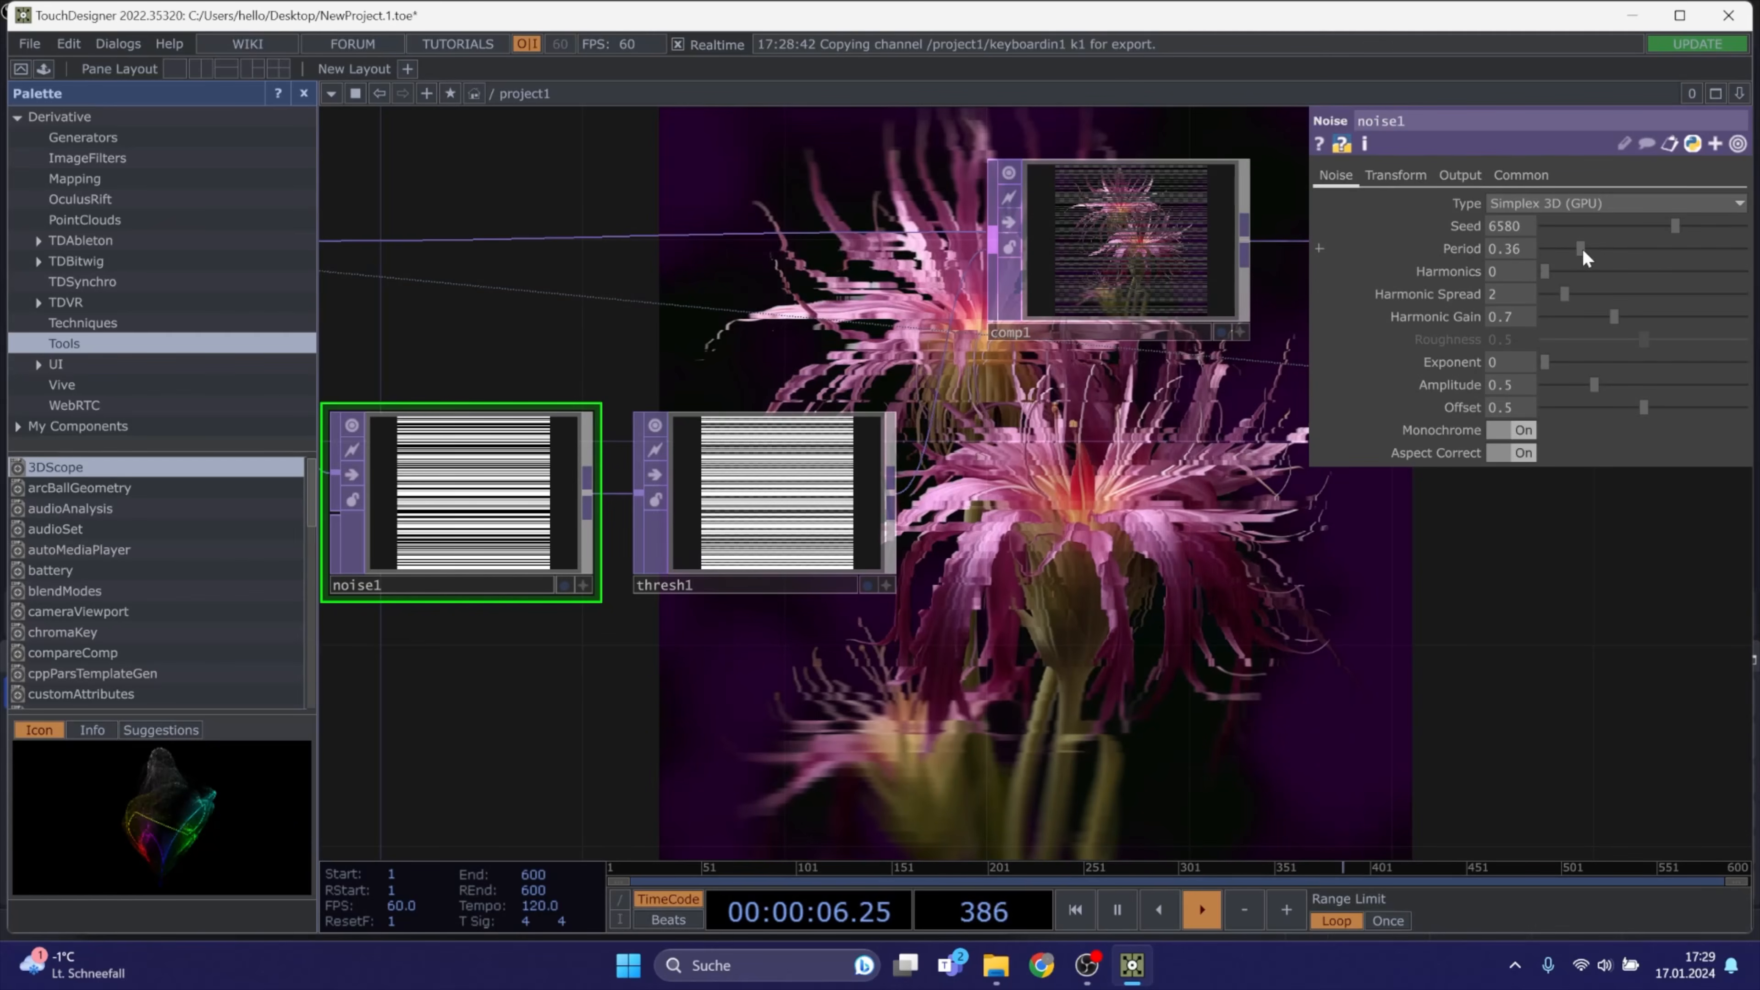
drag(901, 694, 891, 647)
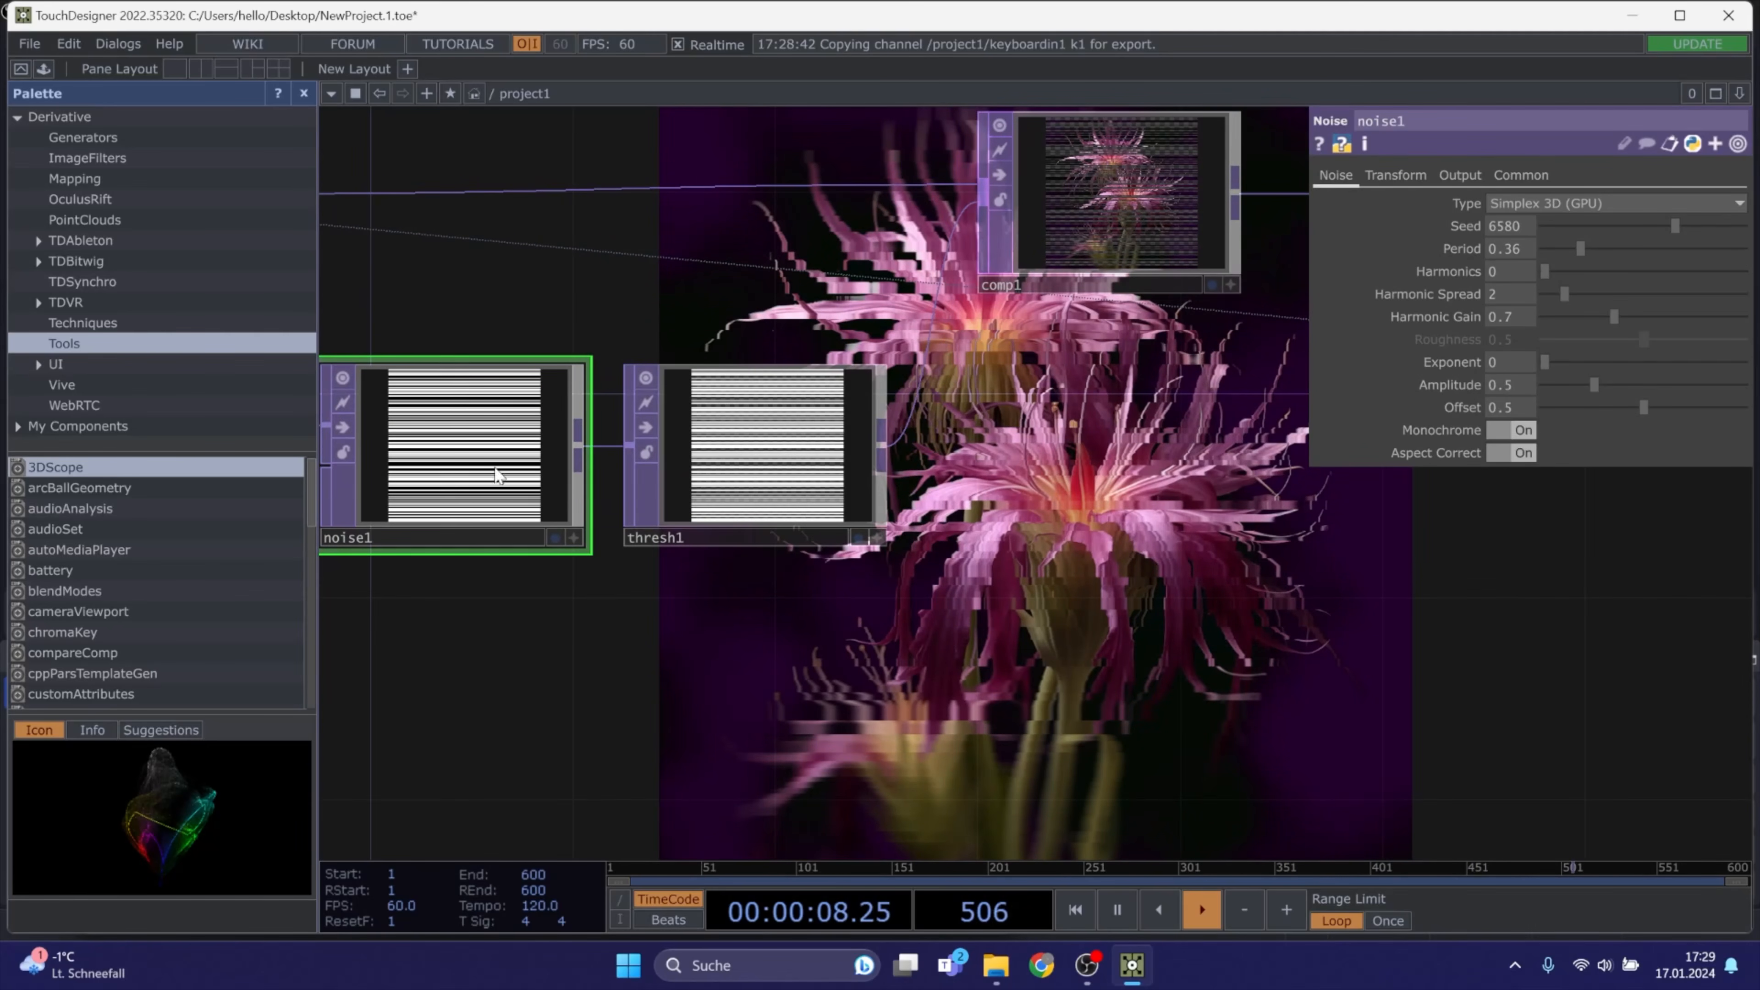
drag(648, 504, 577, 458)
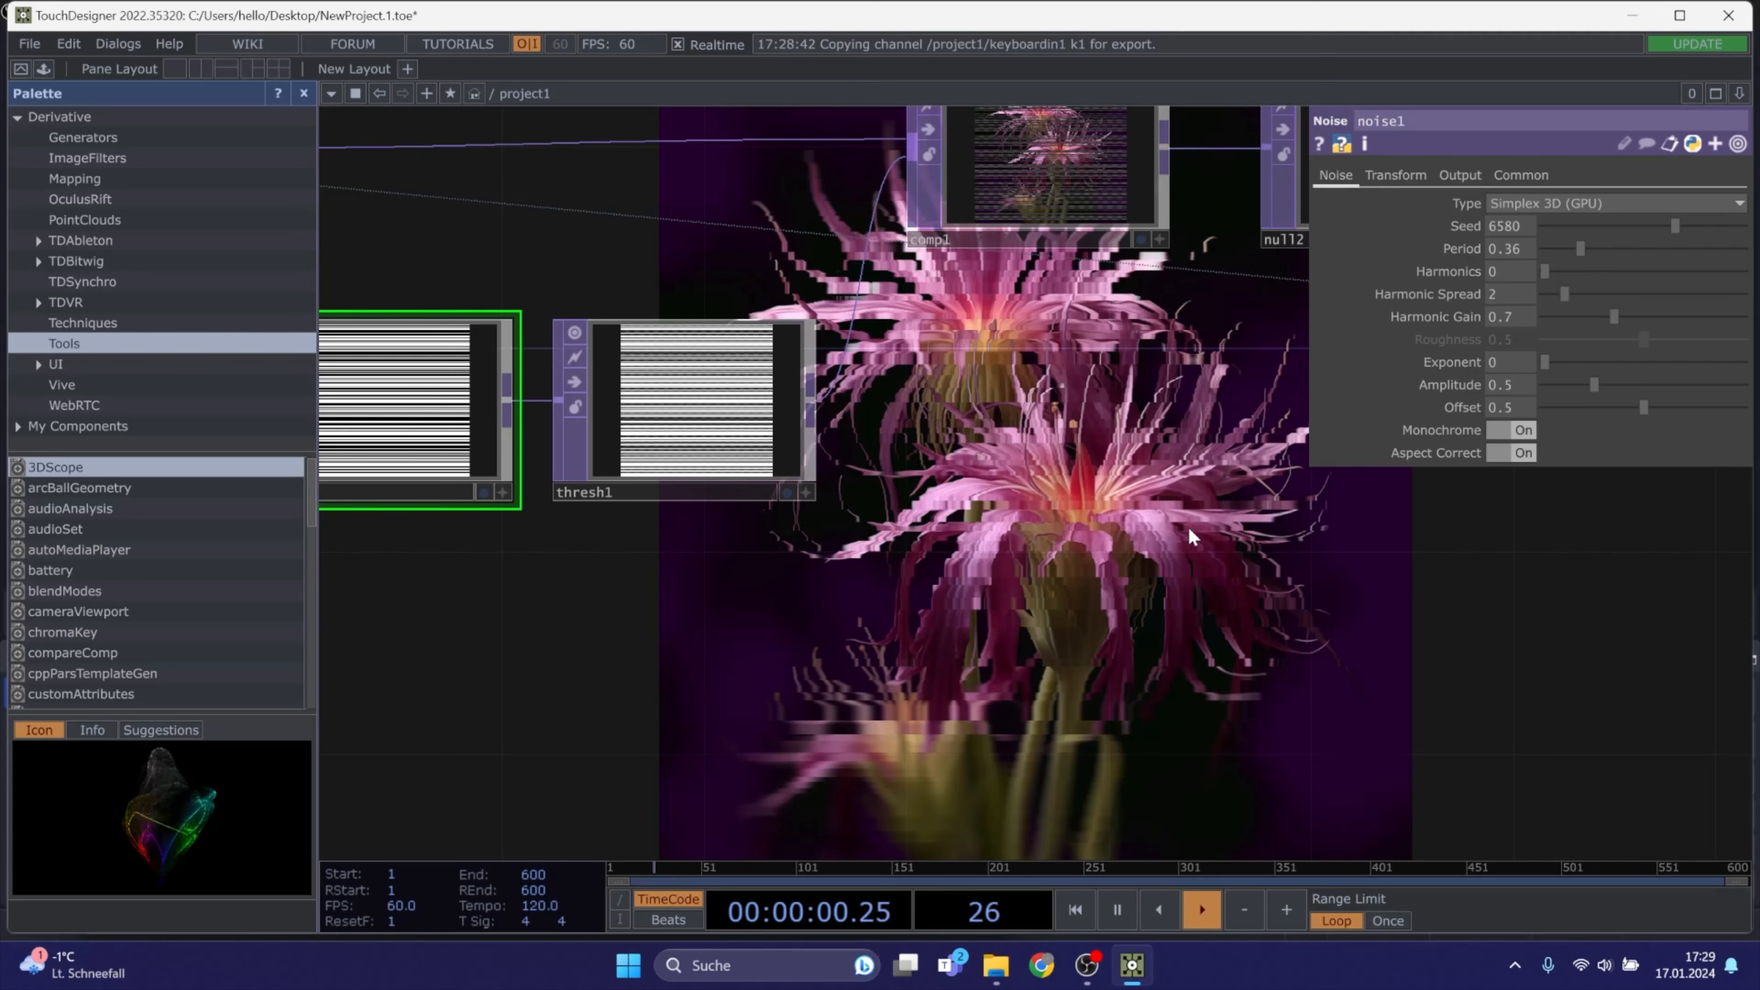
drag(1581, 249, 1747, 248)
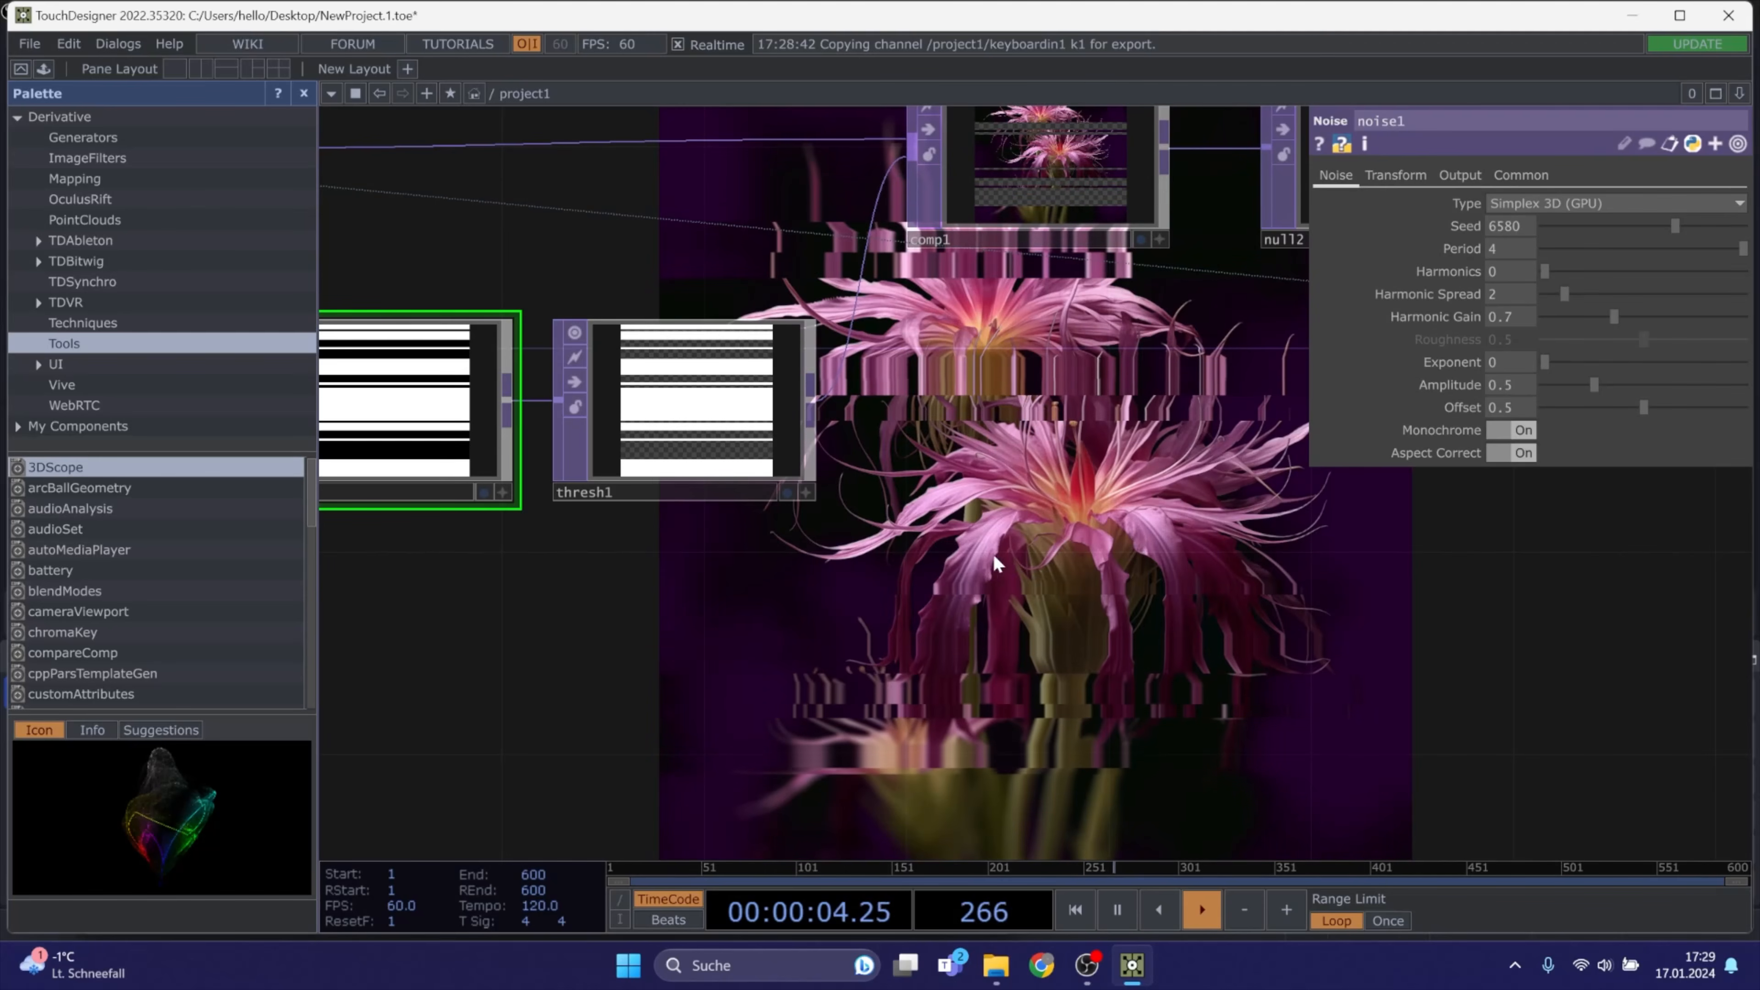
drag(786, 301, 973, 378)
drag(1170, 590, 881, 532)
scroll(1175, 502, down, 3)
scroll(1175, 502, down, 1)
drag(1171, 497, 1113, 554)
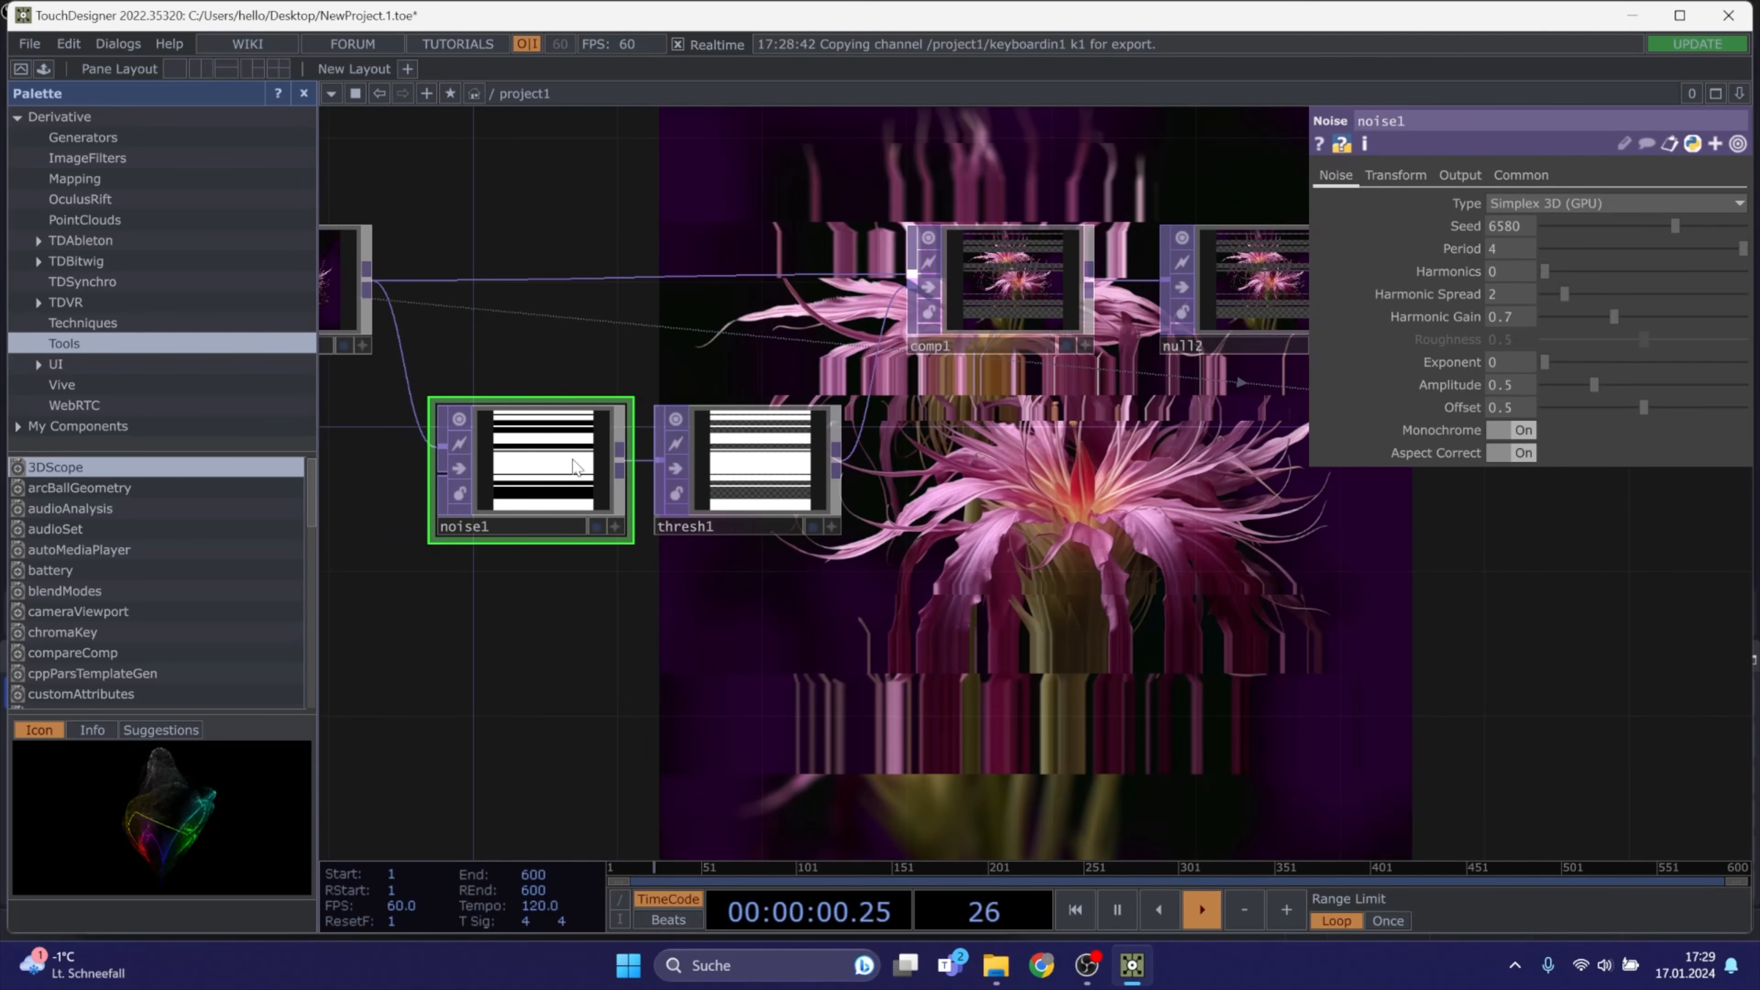
drag(905, 553, 680, 443)
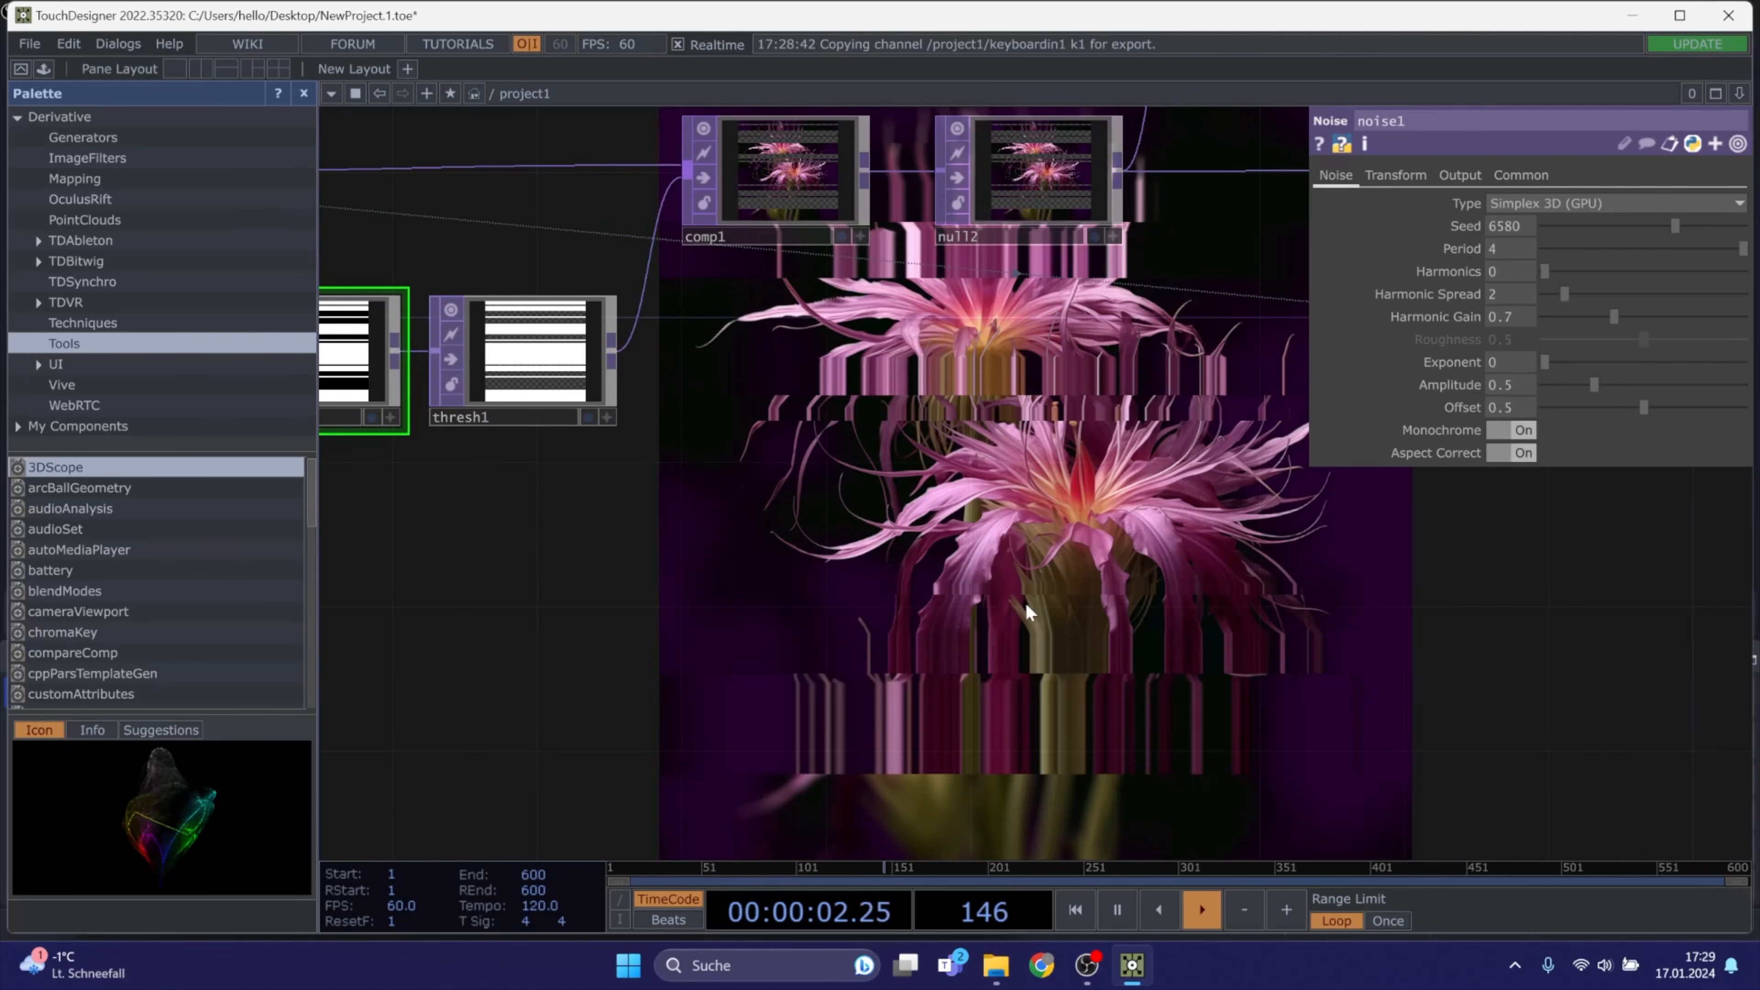
drag(975, 559, 1036, 482)
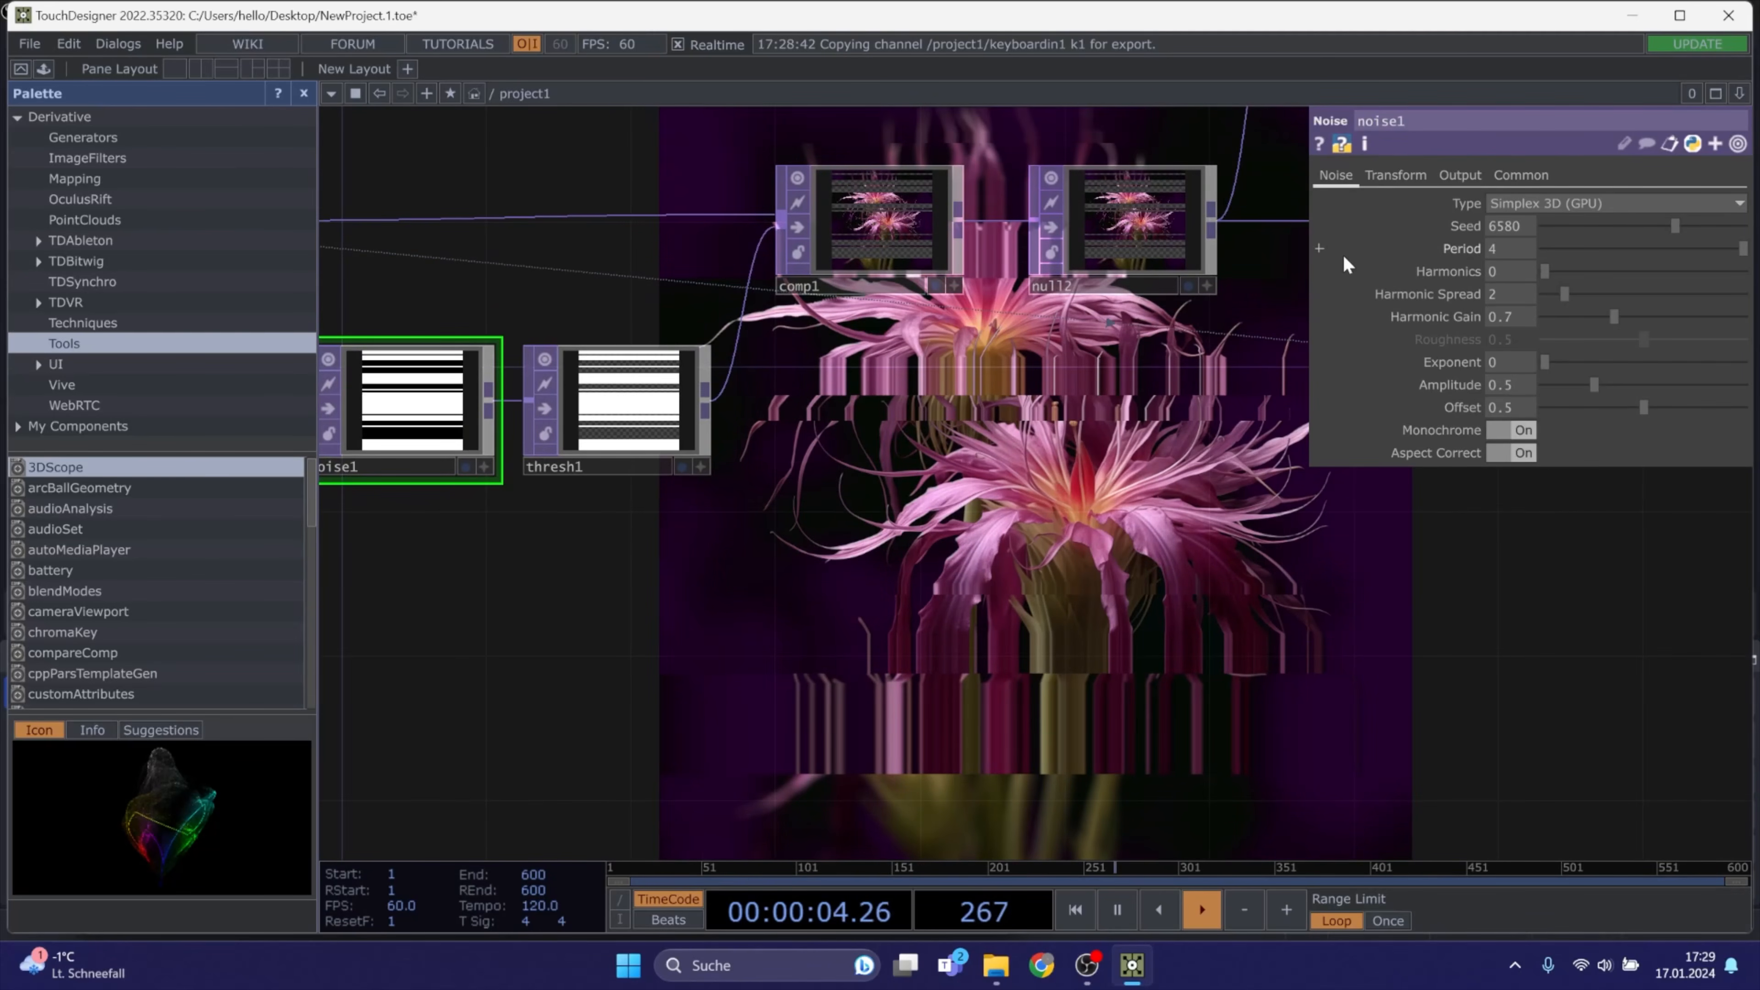
Animate the noise1 node by setting its Z Translate to the expression absTime.seconds*0.05
click(1394, 173)
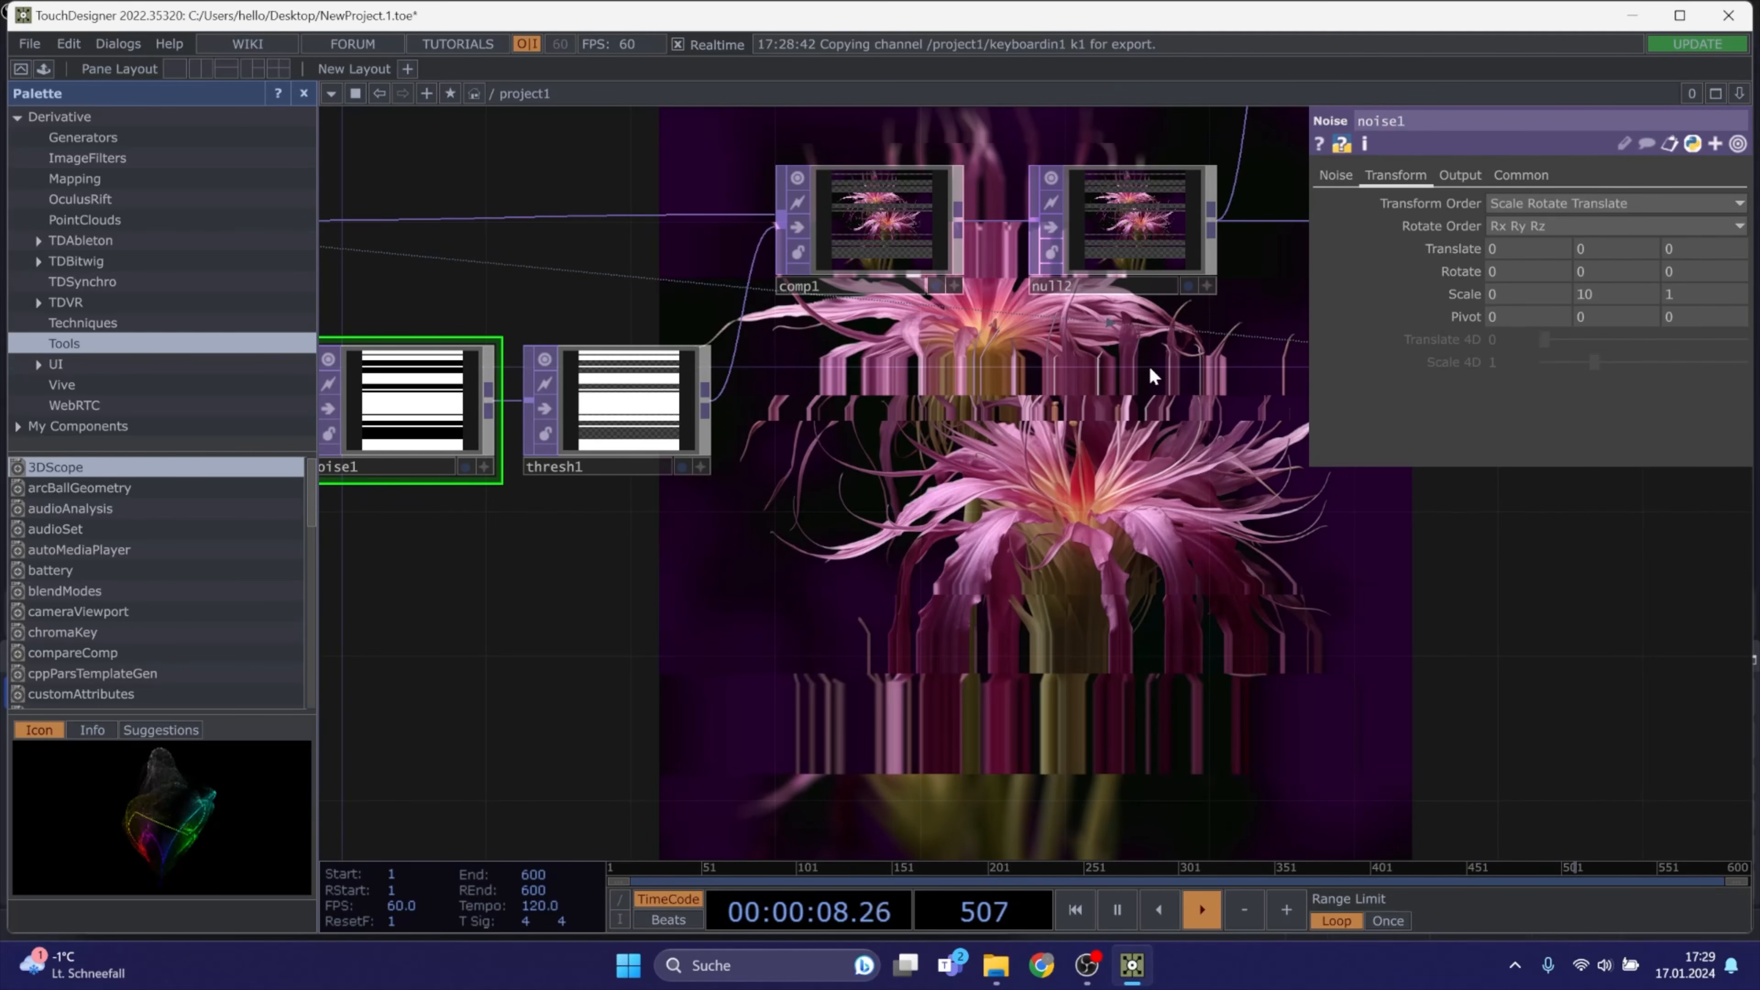
drag(866, 602, 1126, 580)
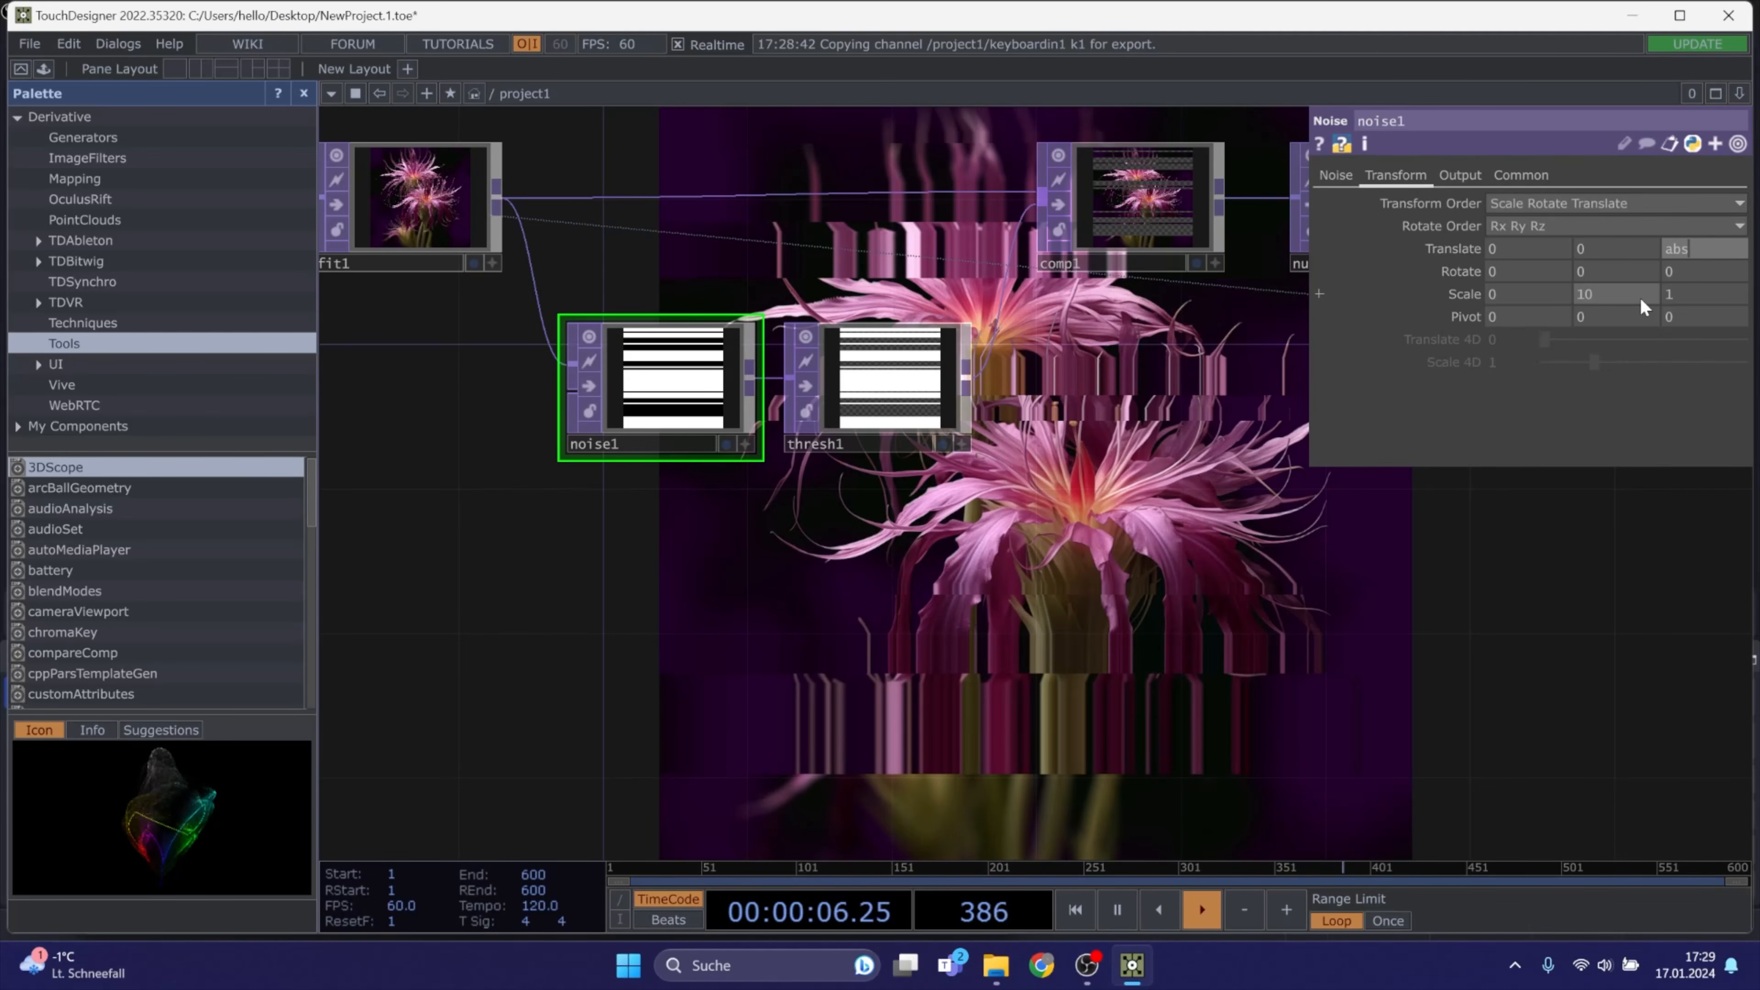
text(Time)
text(.seconds)
text(*0)
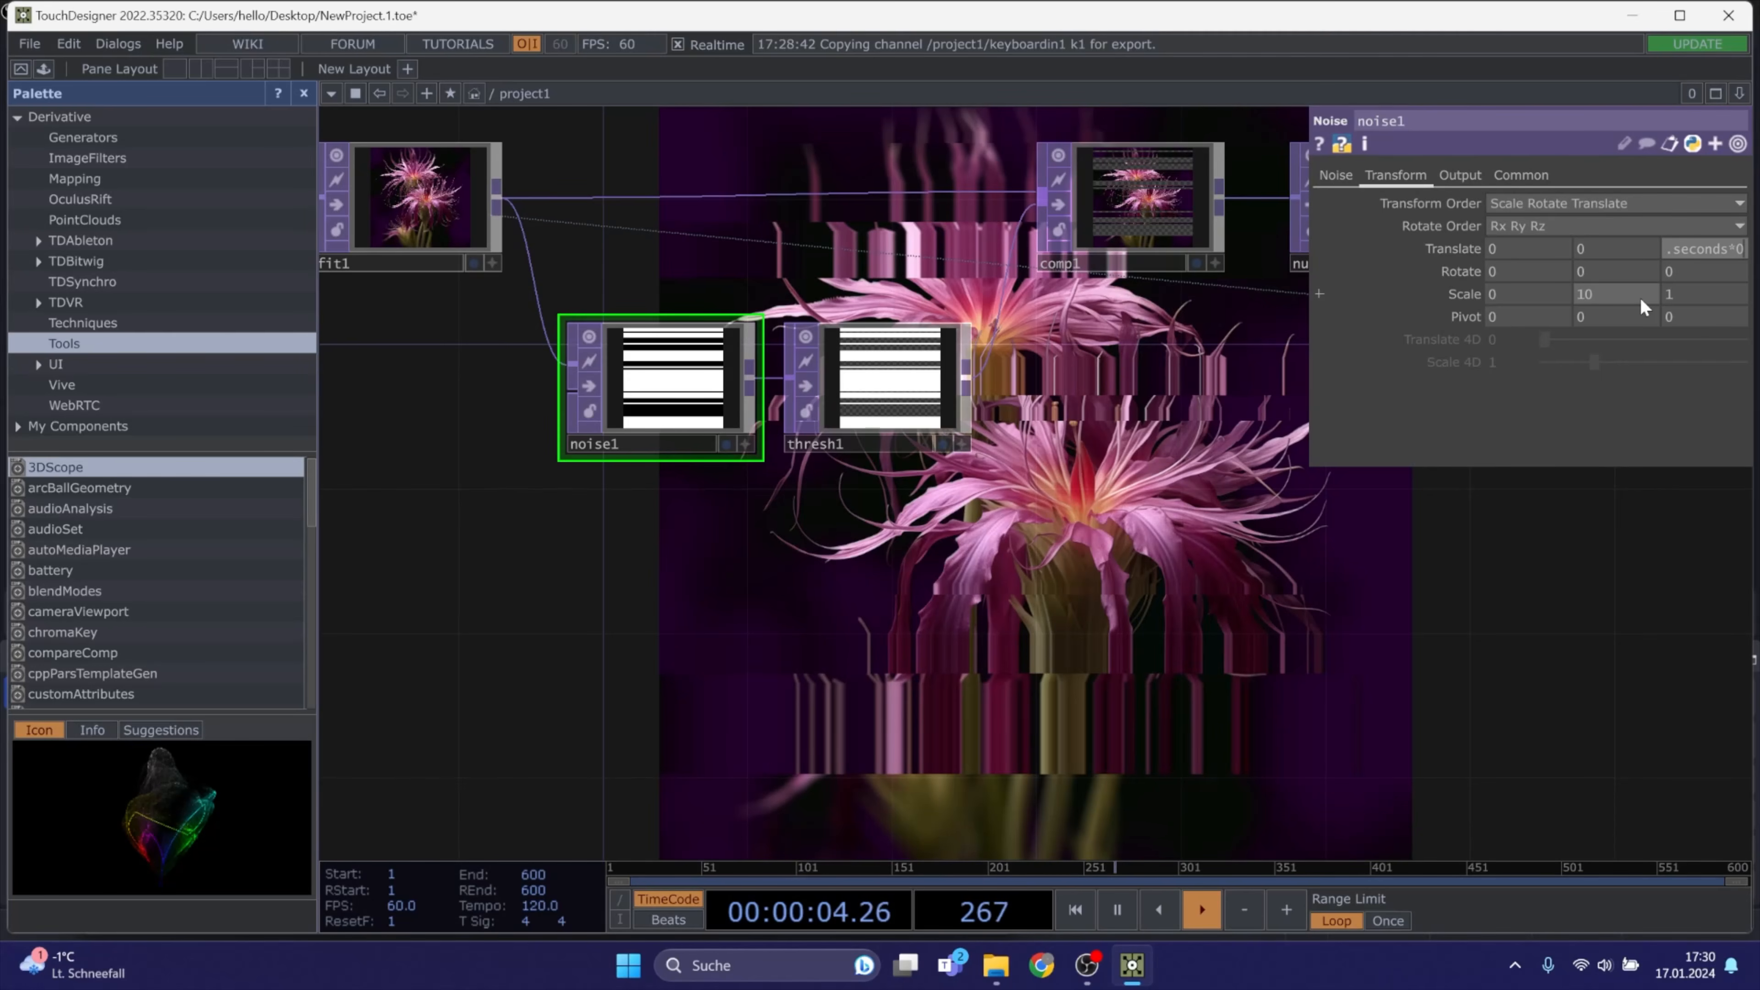
text(.05)
key(Return)
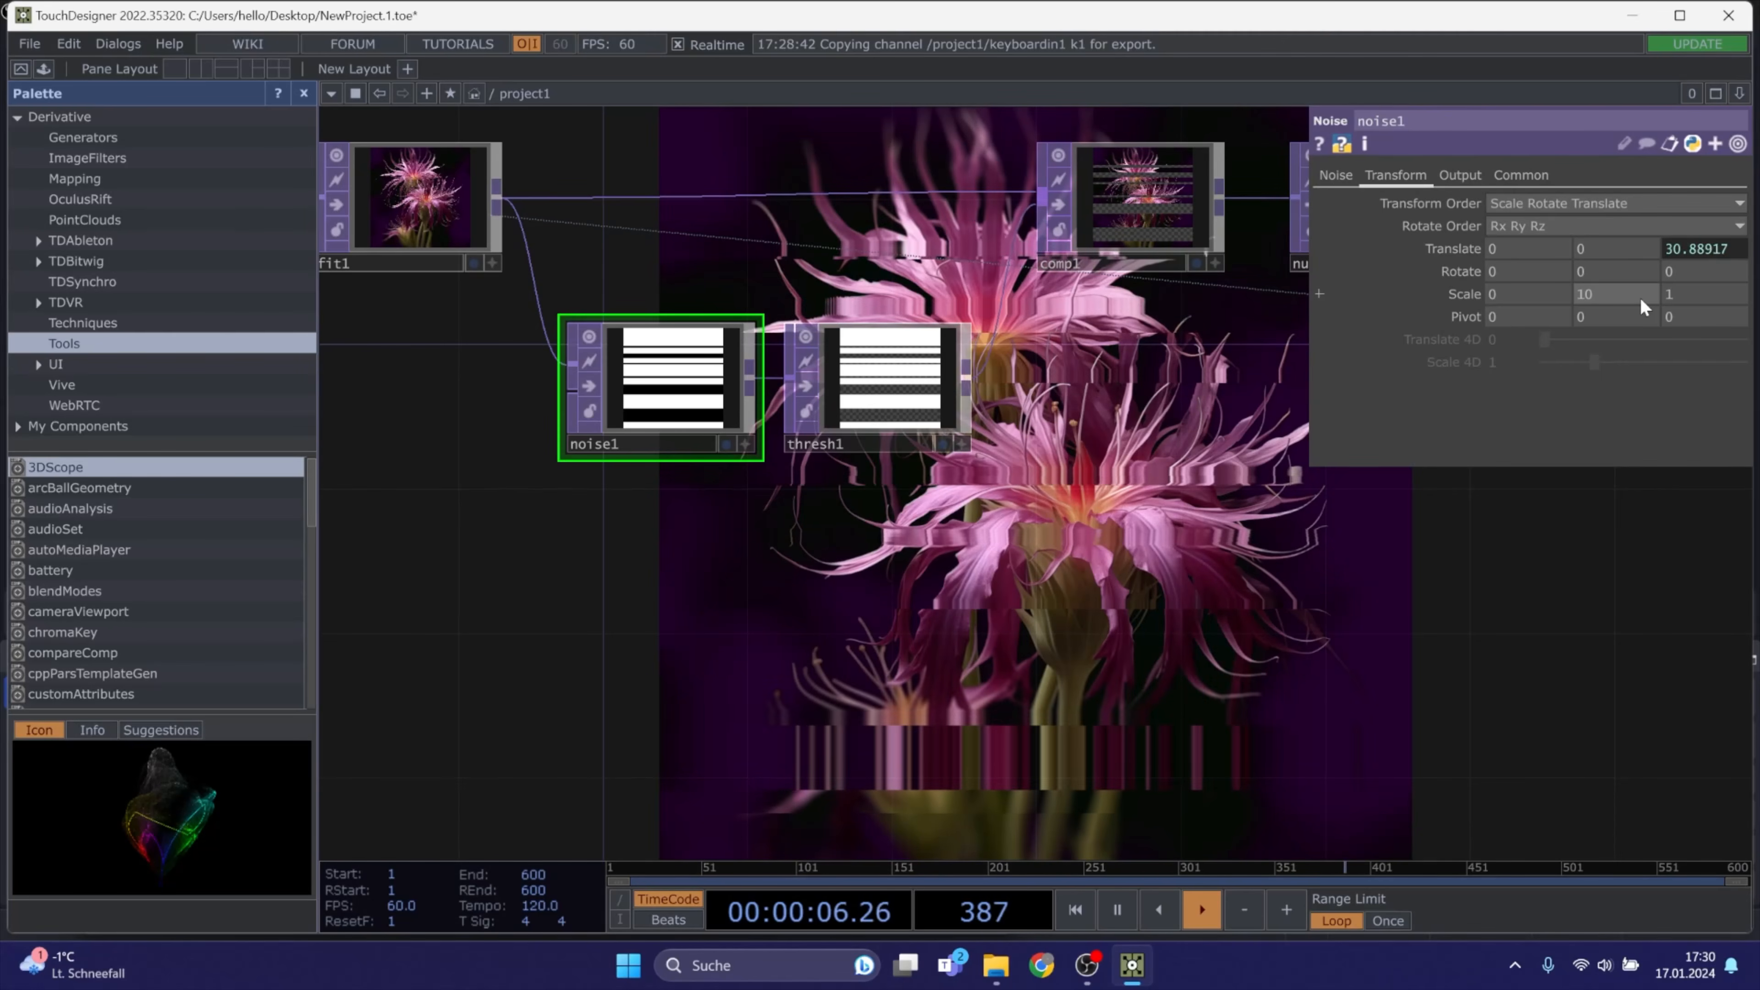
Duplicate the noise1 node directly below the original, keeping fit1 as its input
drag(1209, 558, 960, 352)
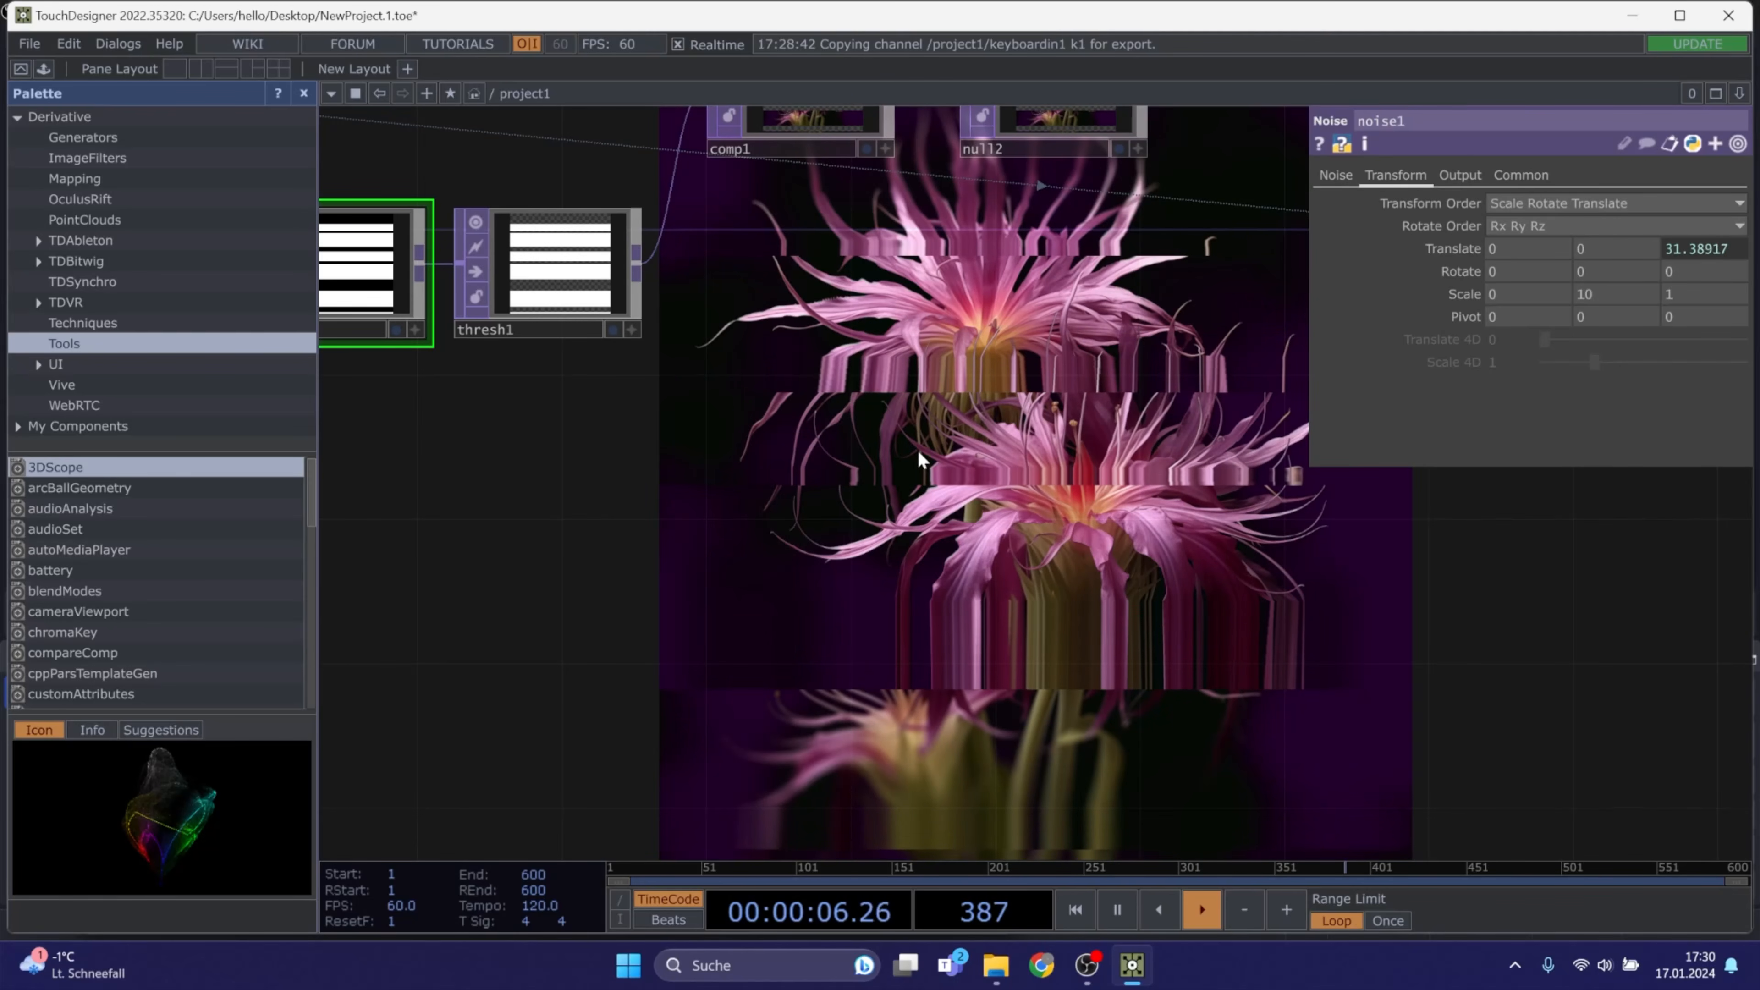
drag(932, 445, 1044, 570)
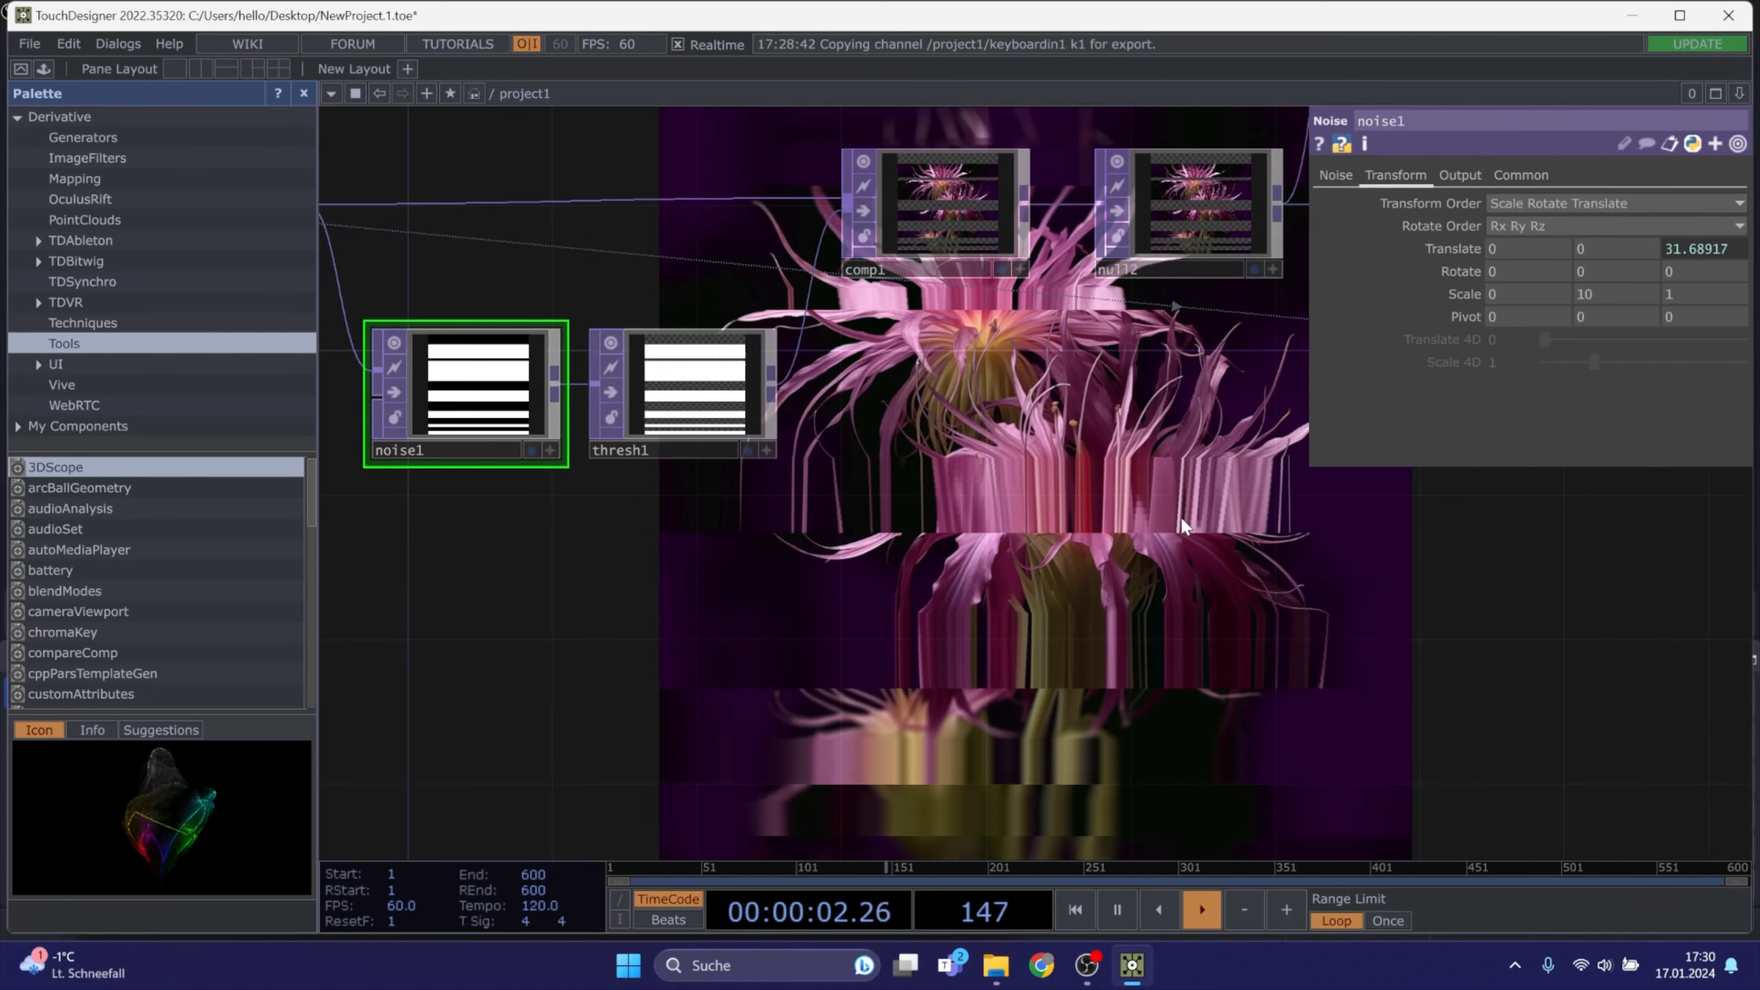
scroll(1206, 534, down, 2)
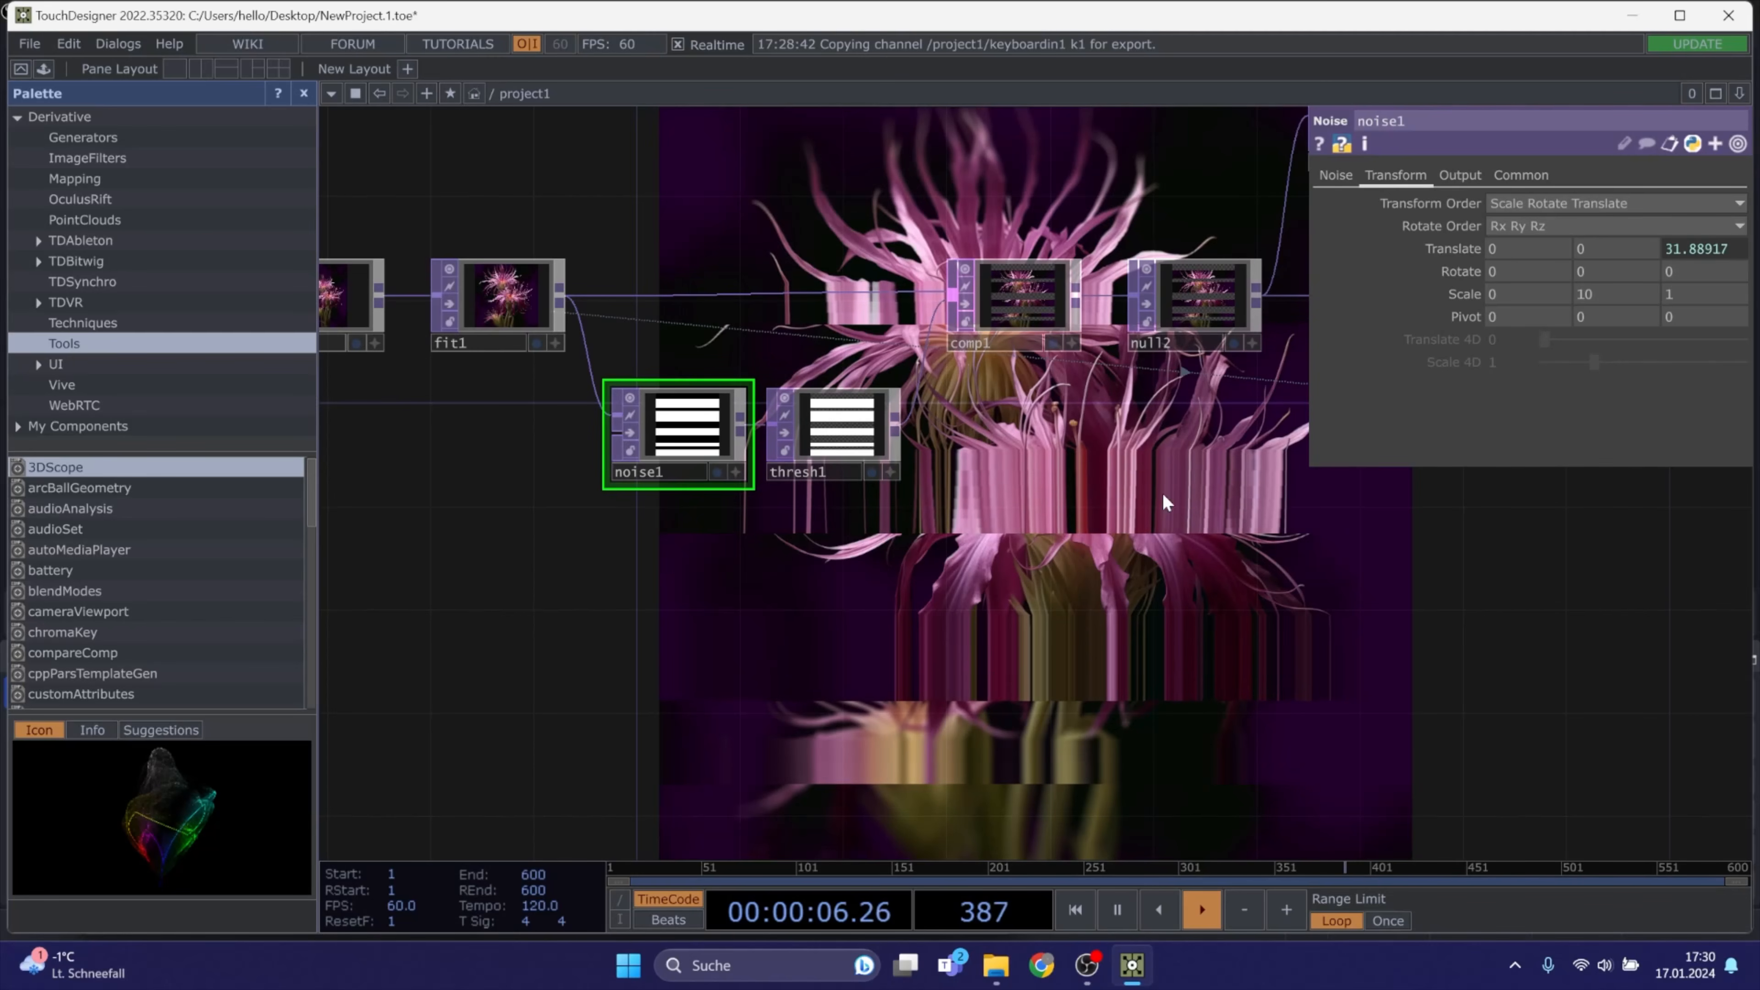
drag(1040, 648, 950, 614)
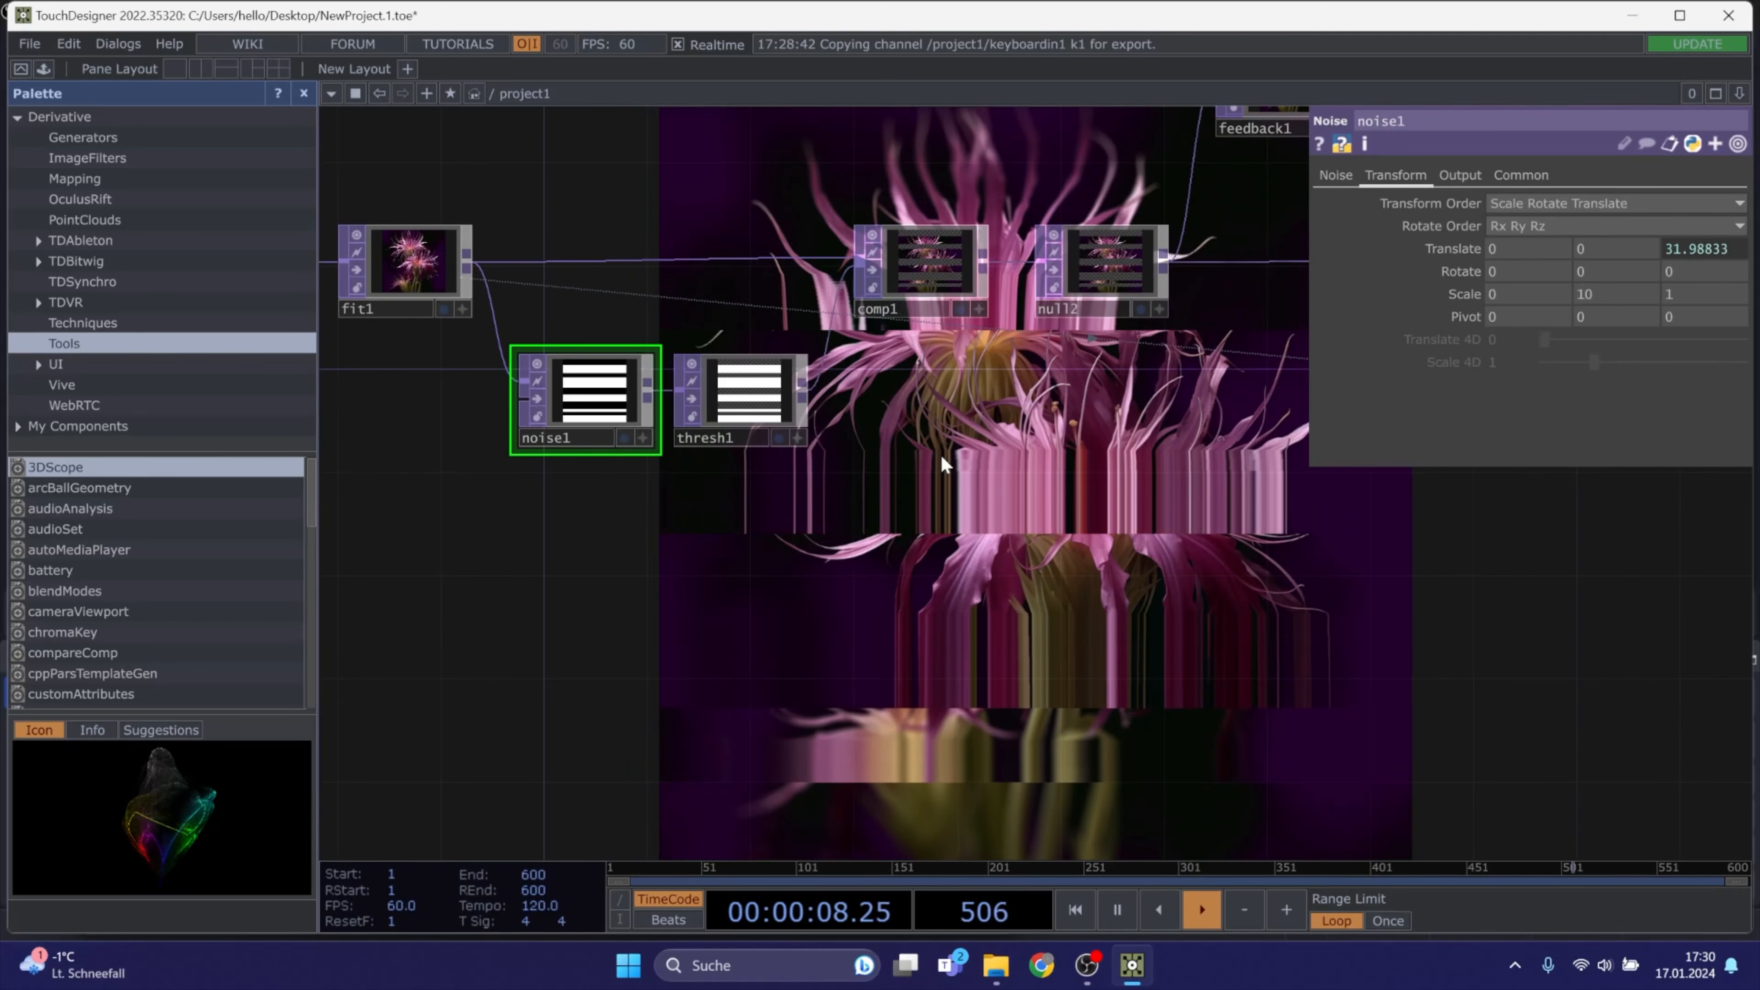
drag(978, 534, 818, 361)
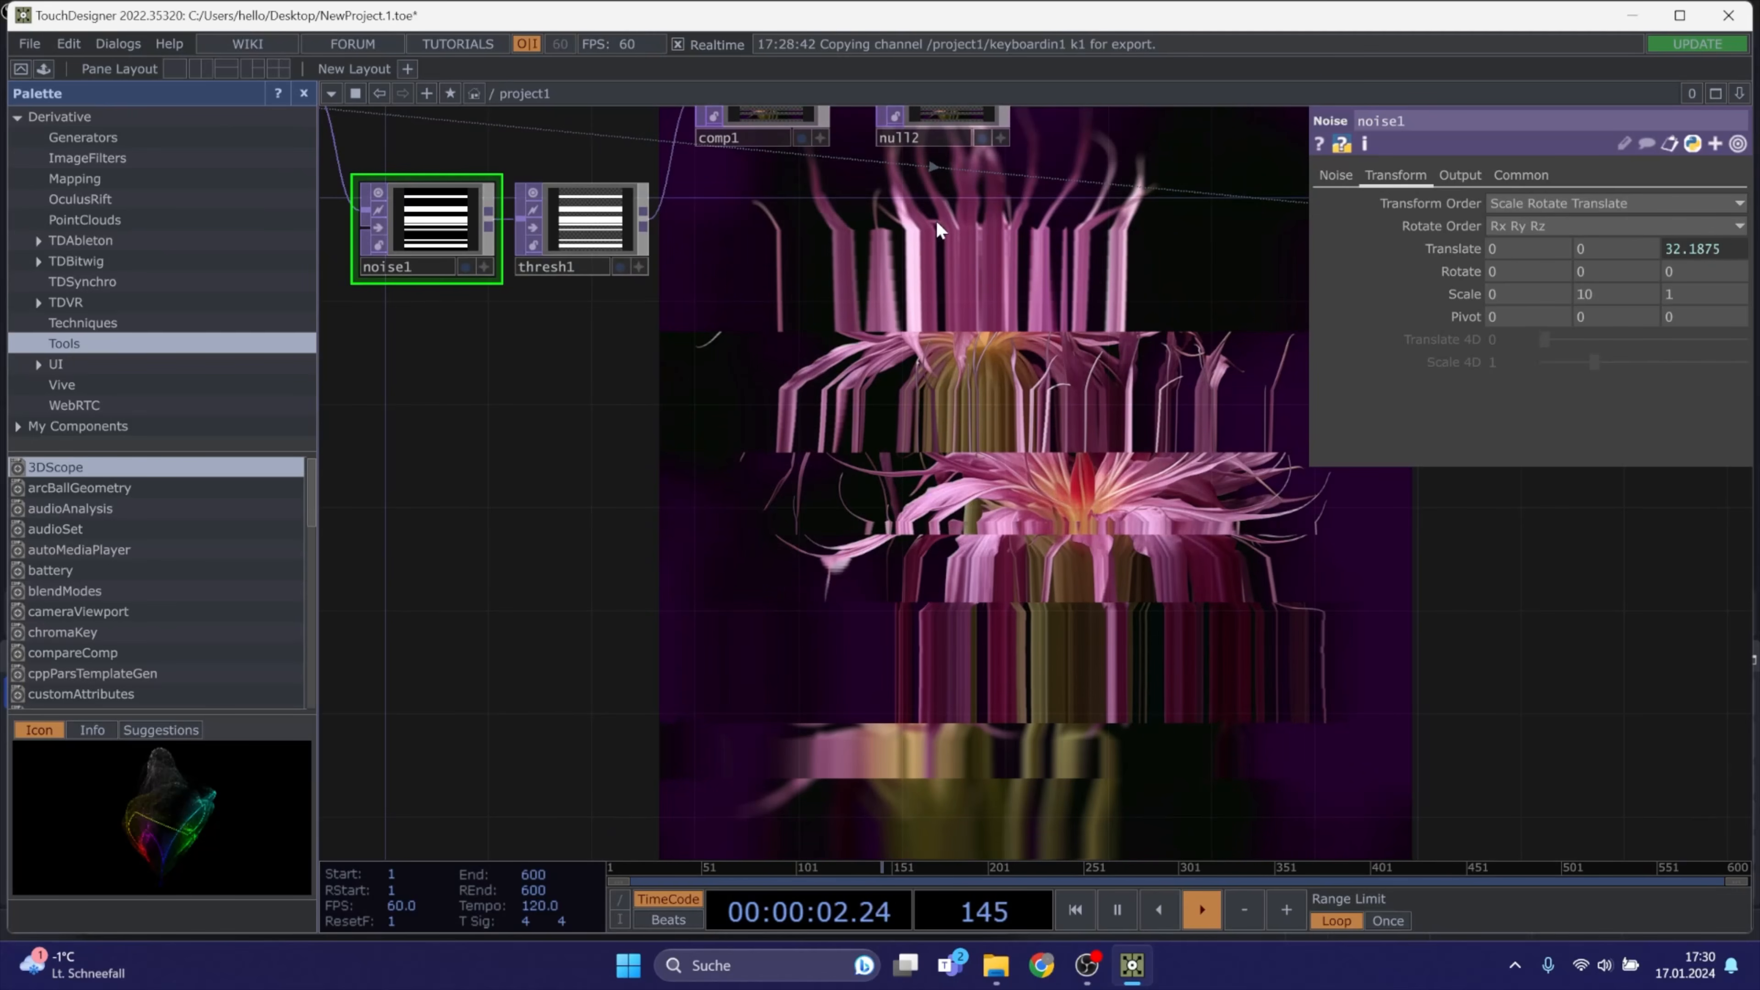
drag(821, 446, 1041, 609)
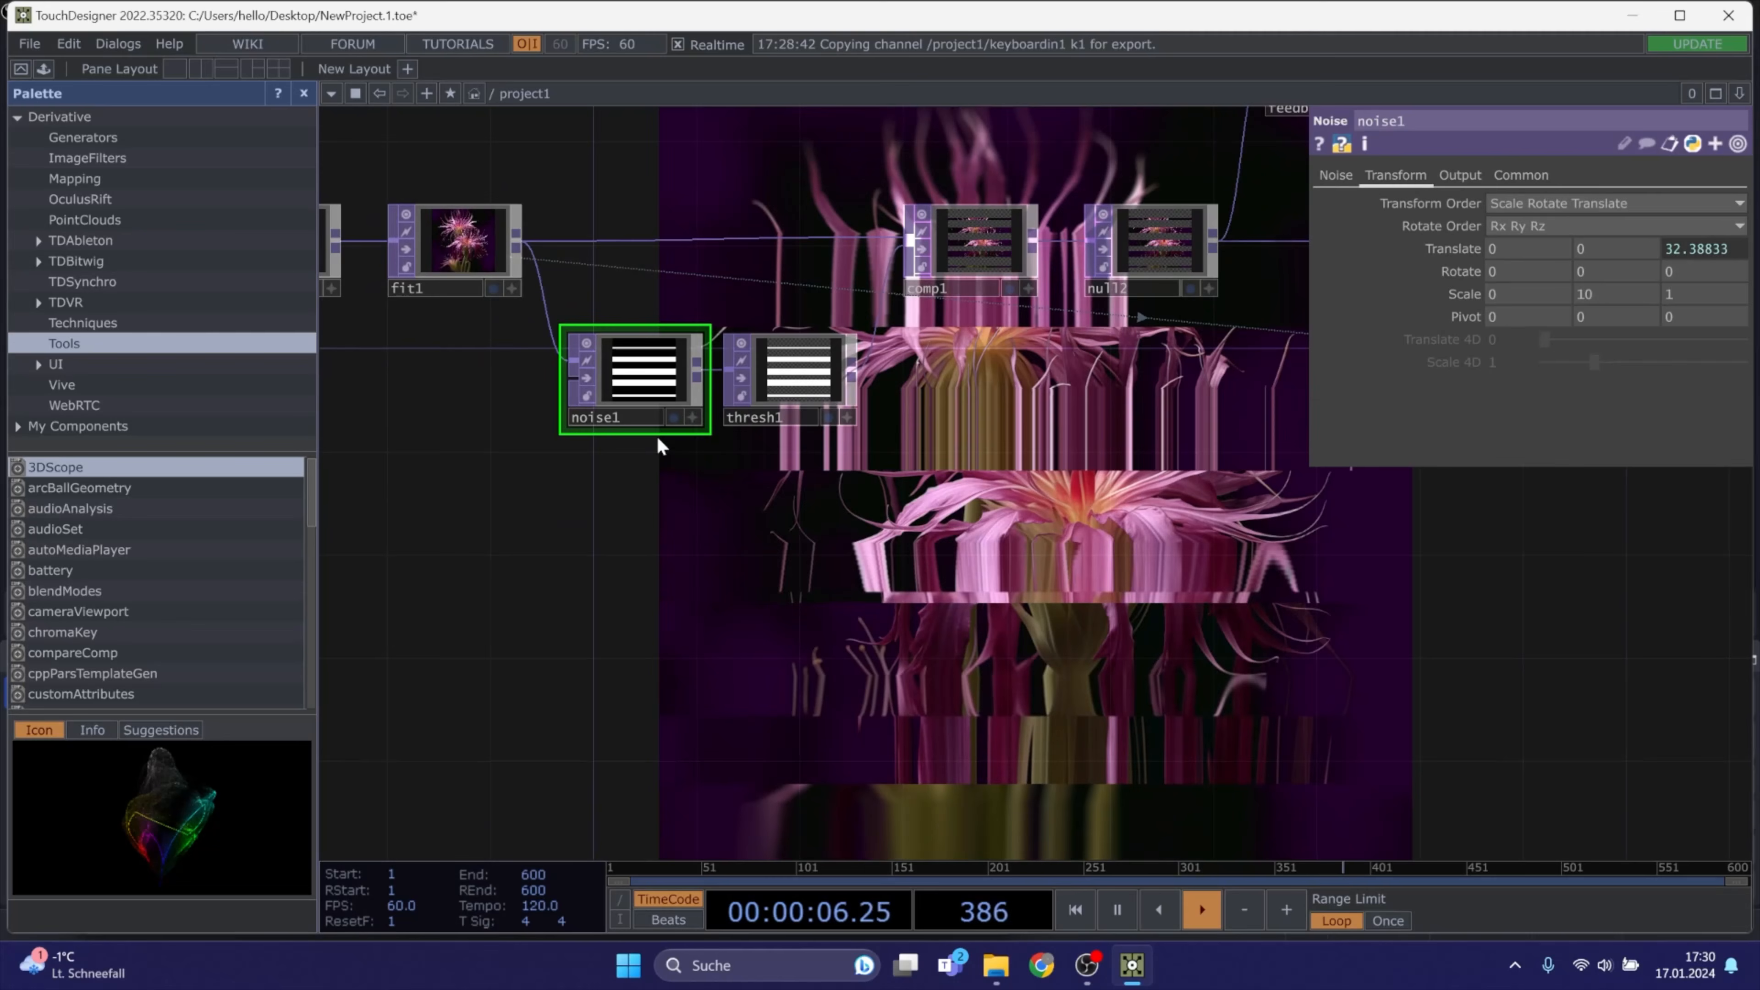
key(ctrl+v)
scroll(724, 553, up, 3)
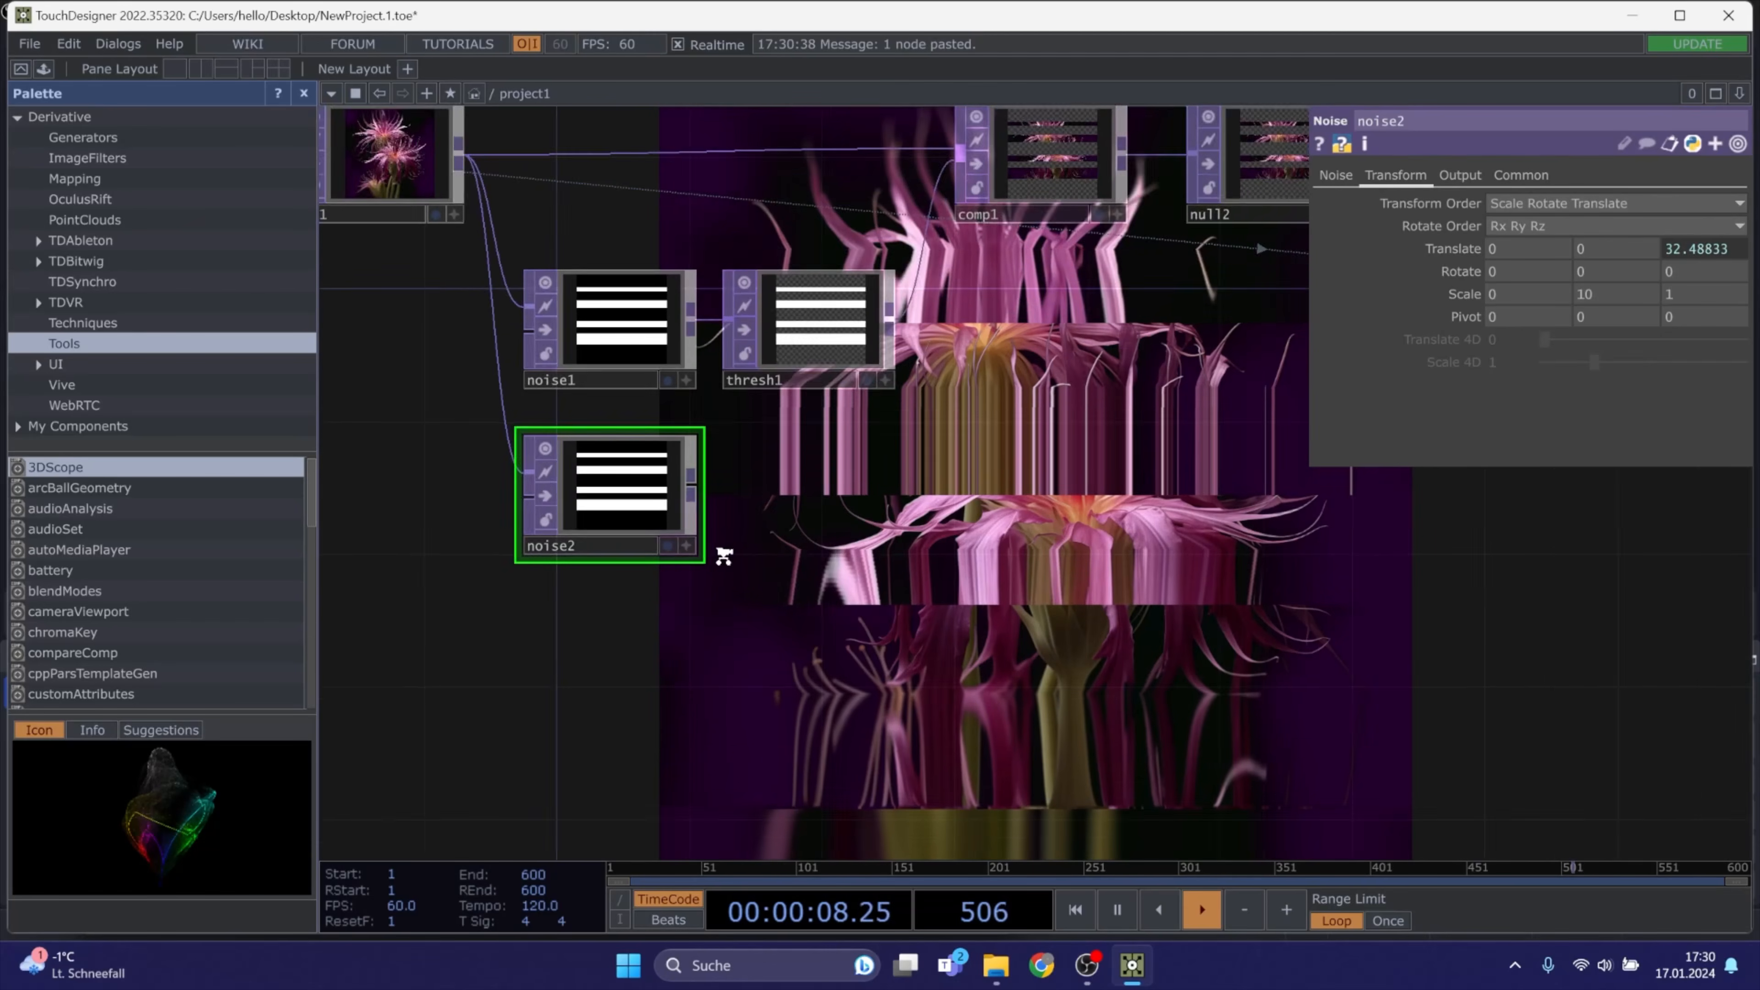
Move thresh1 beside the noise2 copy and feed it from noise2 instead of noise1
drag(735, 553, 826, 558)
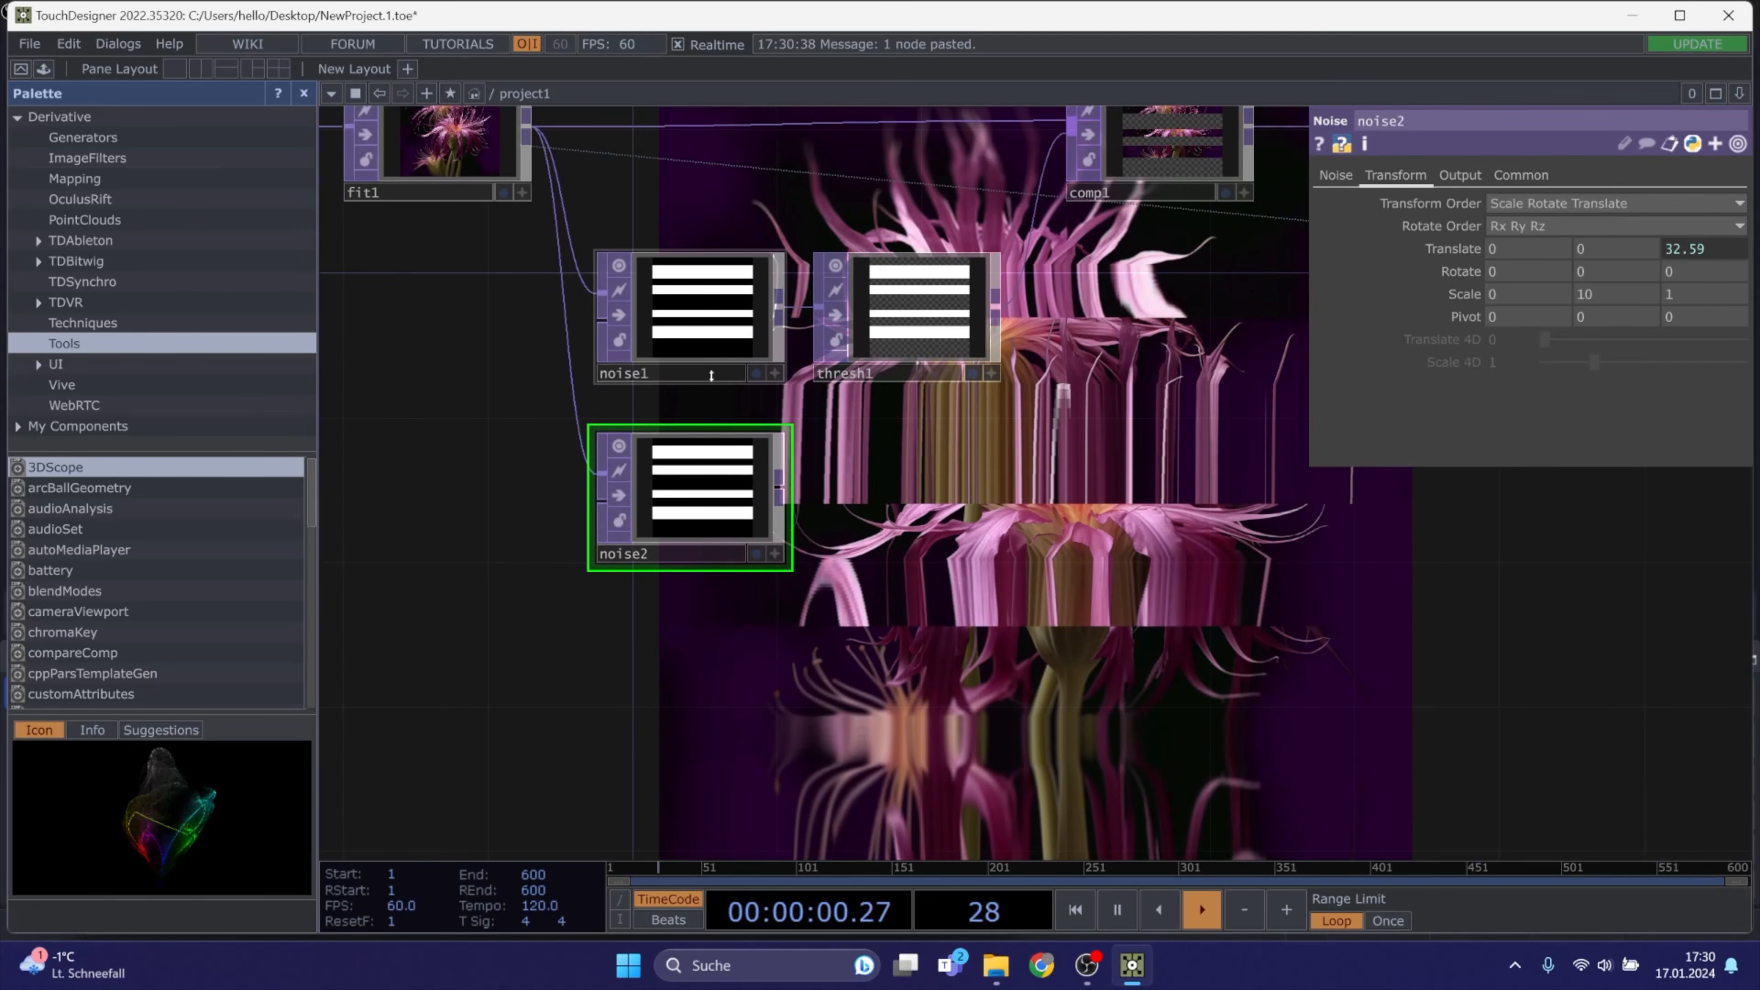
drag(701, 472, 700, 435)
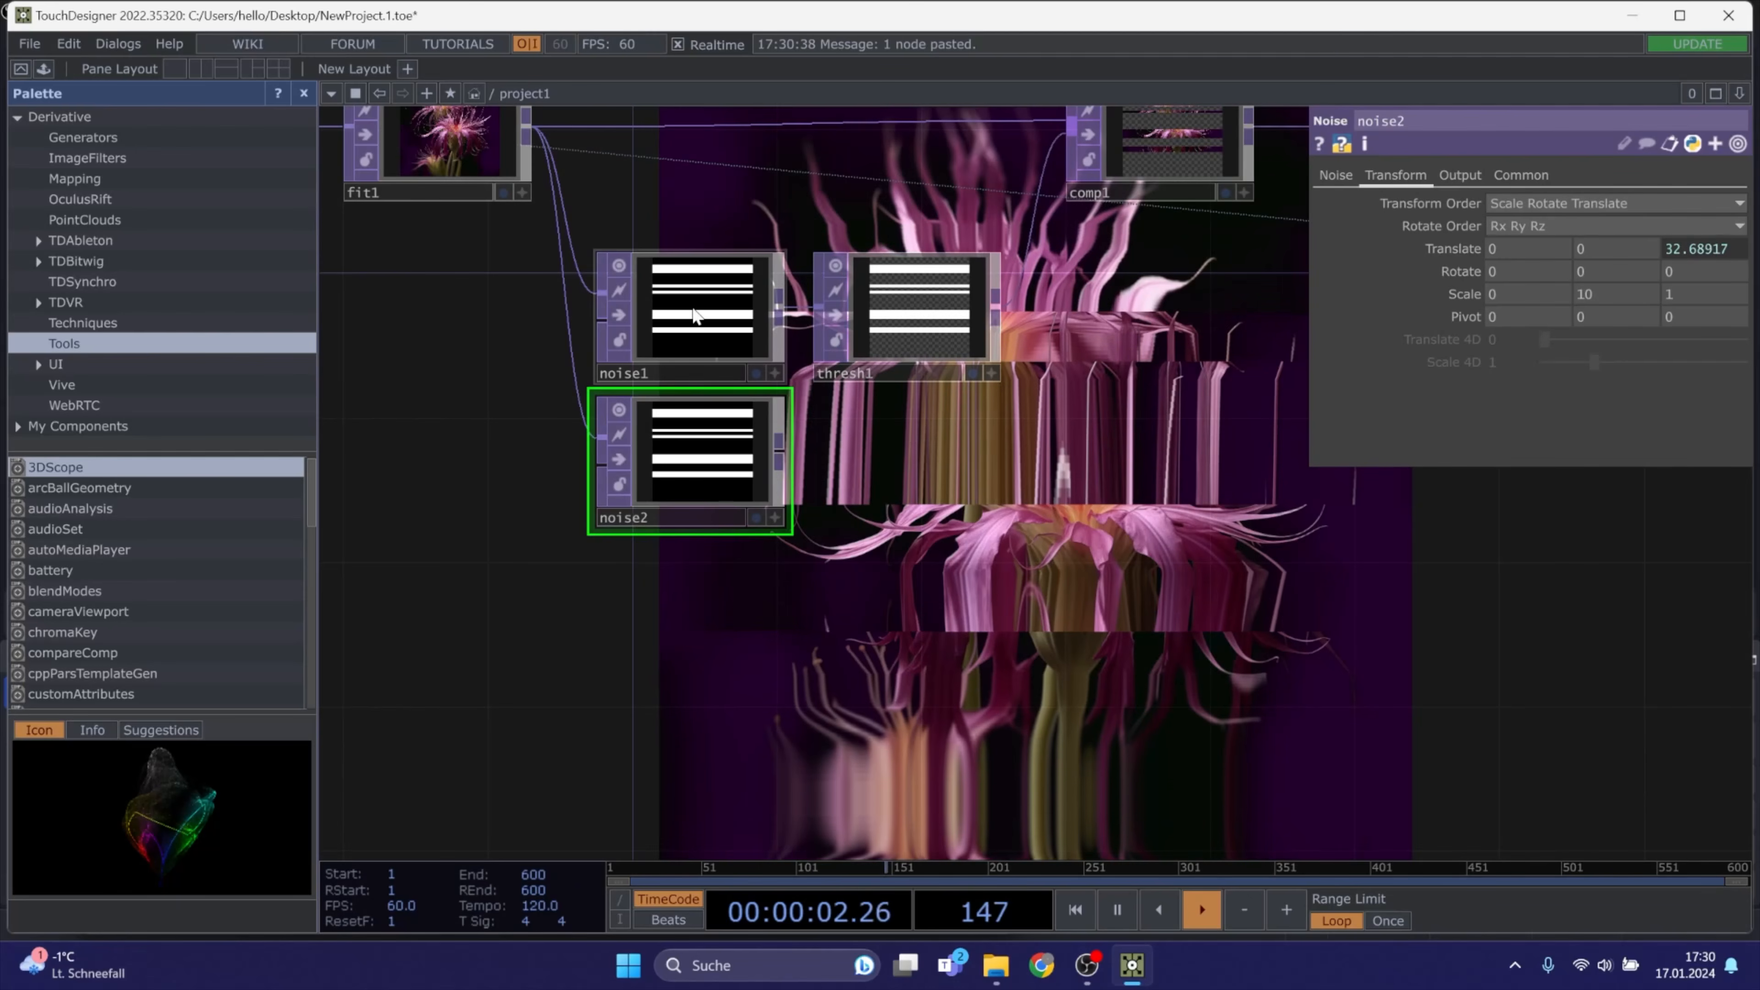
key(ctrl+z)
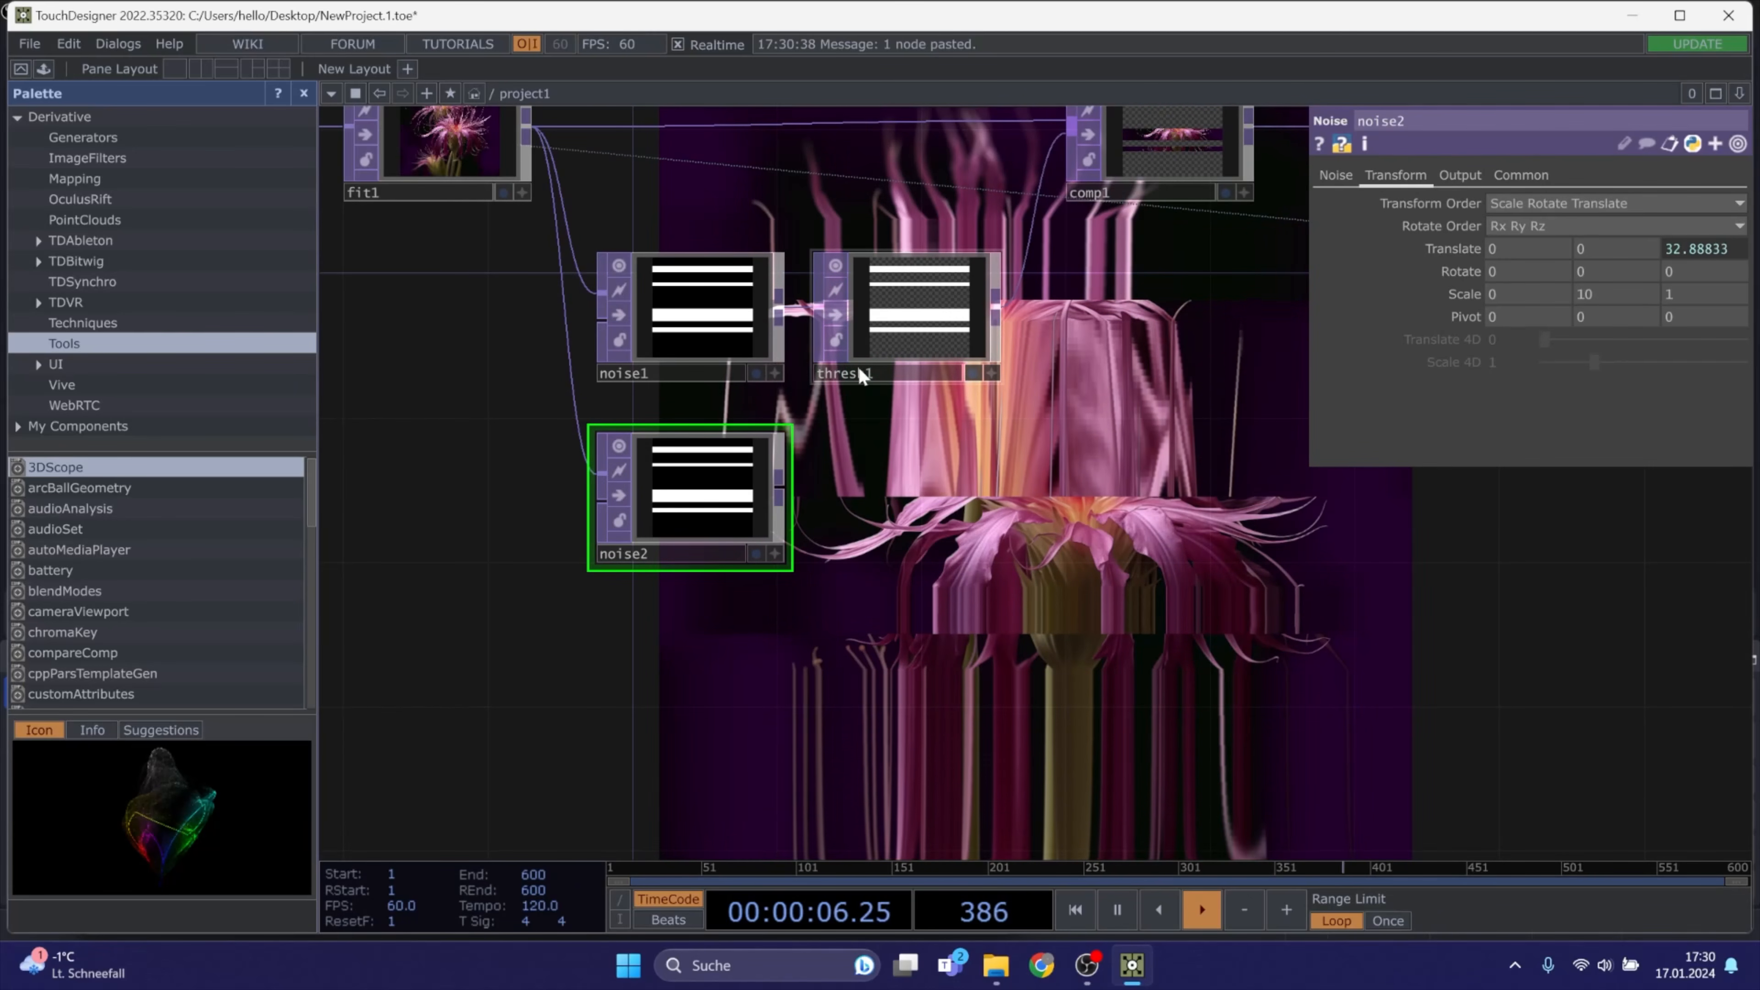
drag(911, 326, 947, 435)
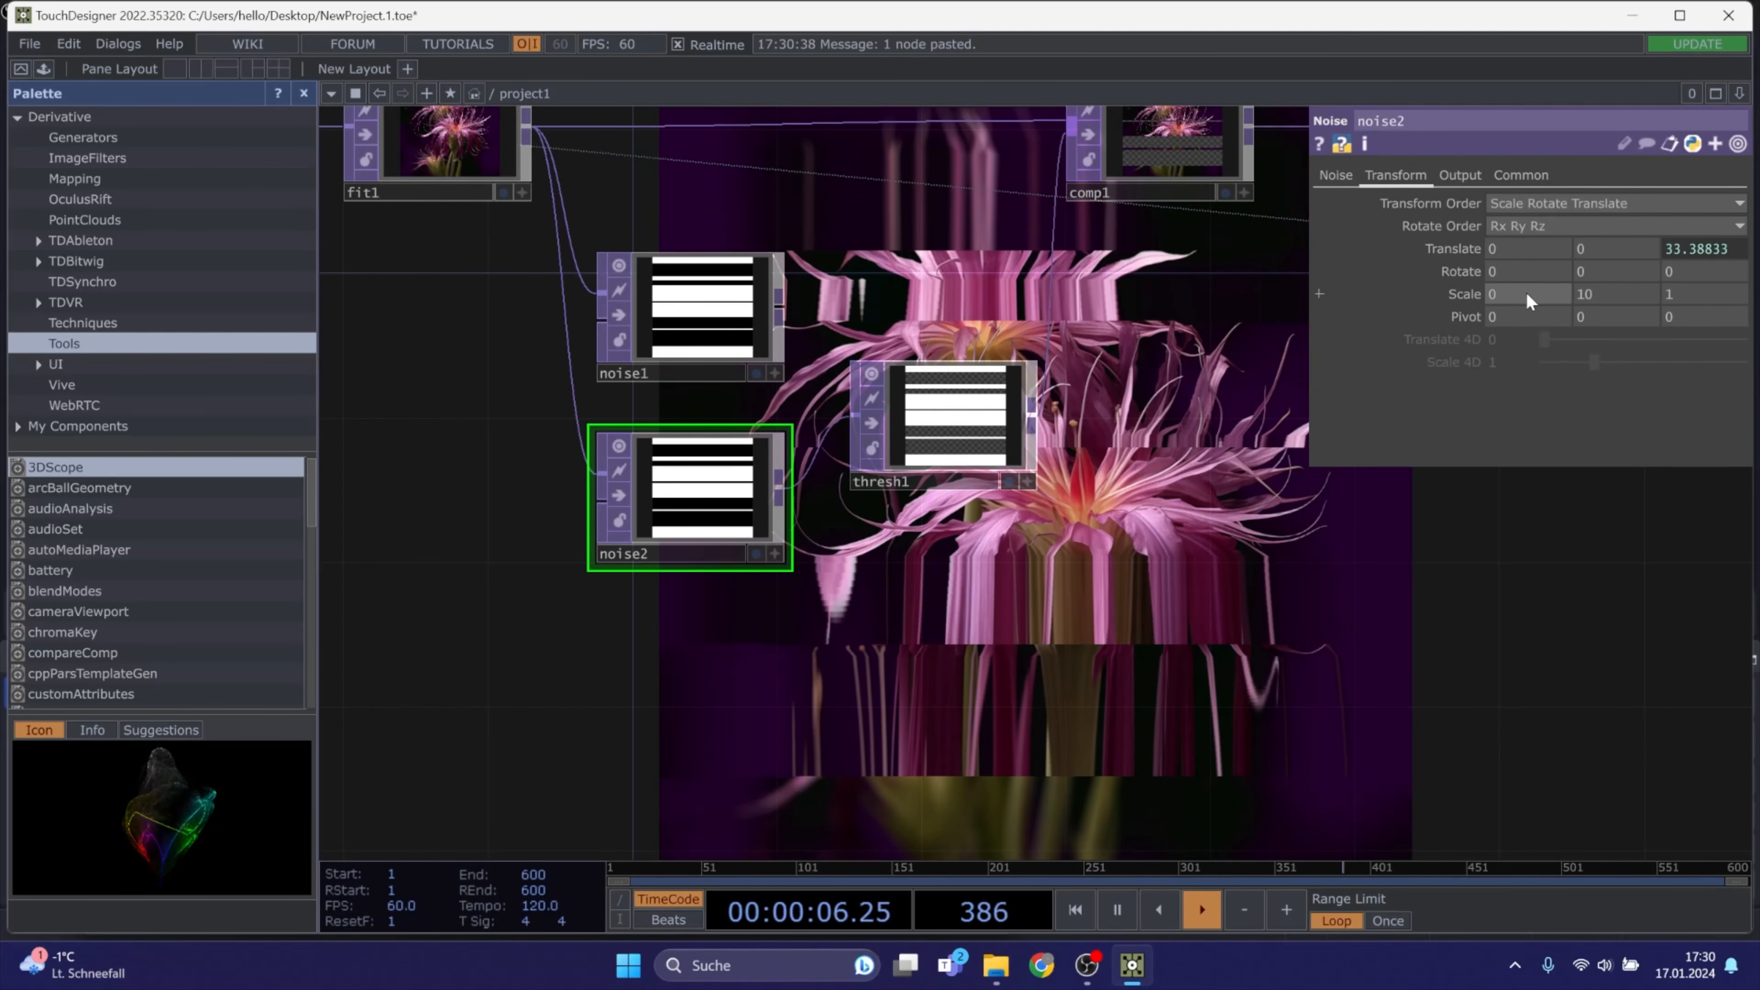
Set noise2's Scale to 10 in X and 0 in Y for vertical stripes
text(10)
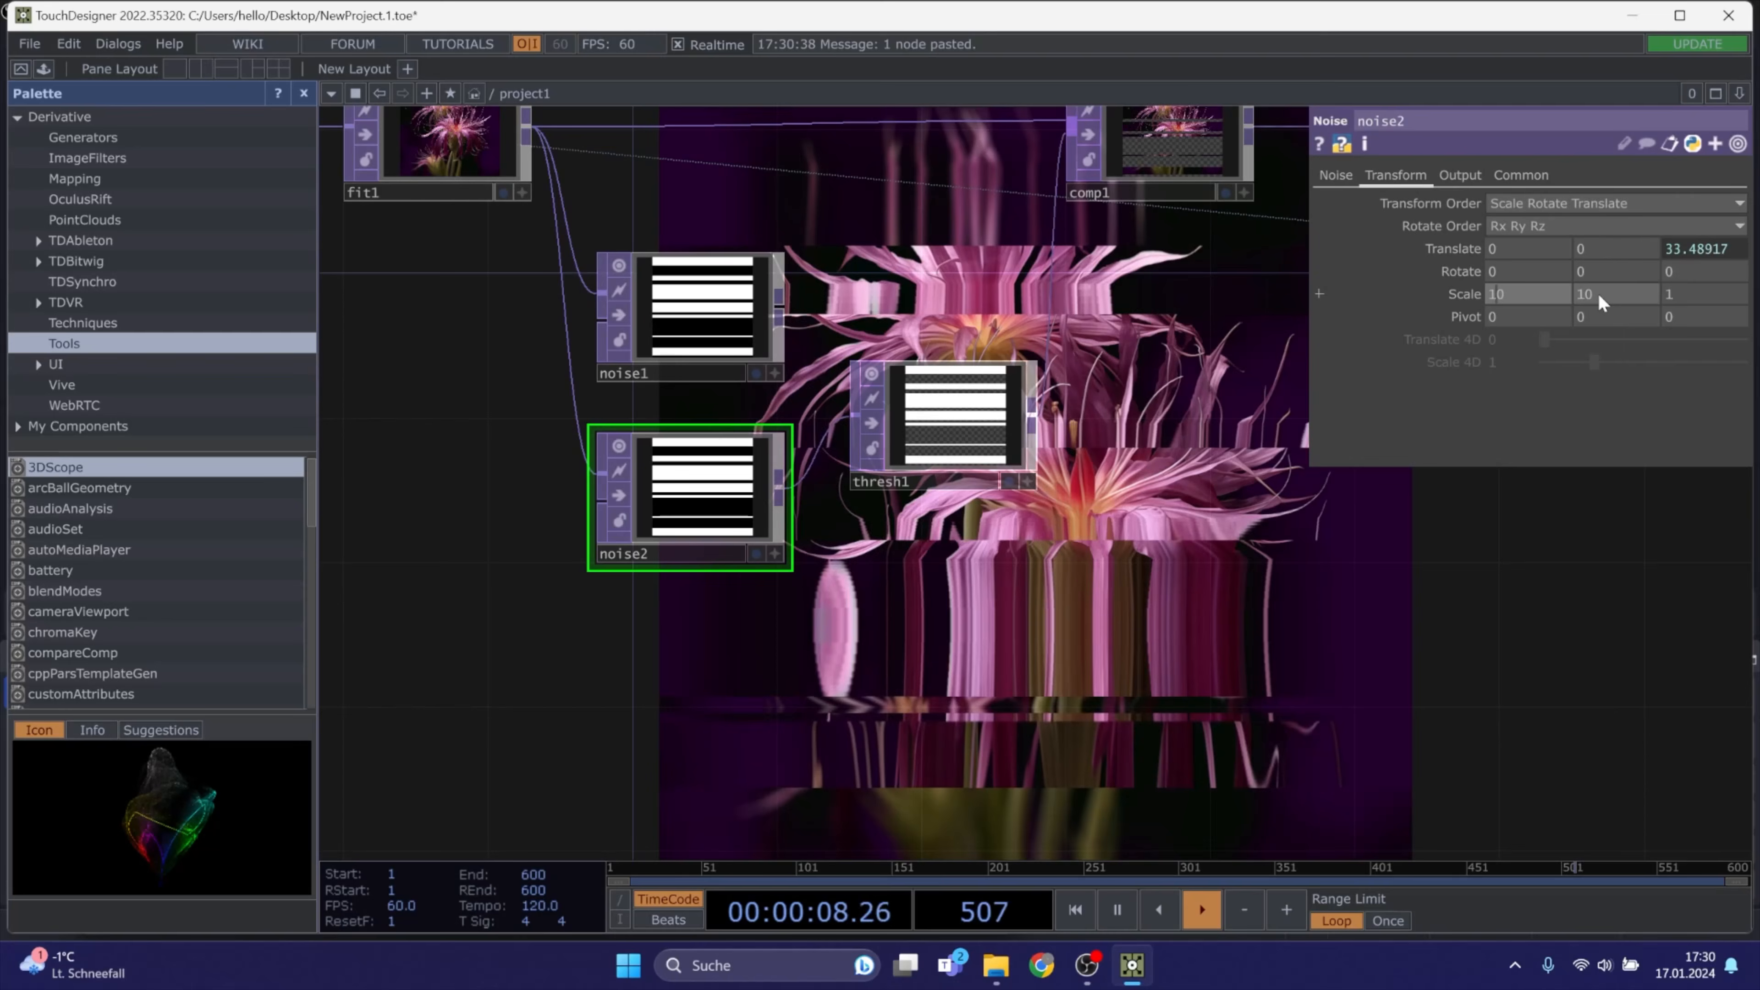
click(1598, 294)
text(0)
key(Return)
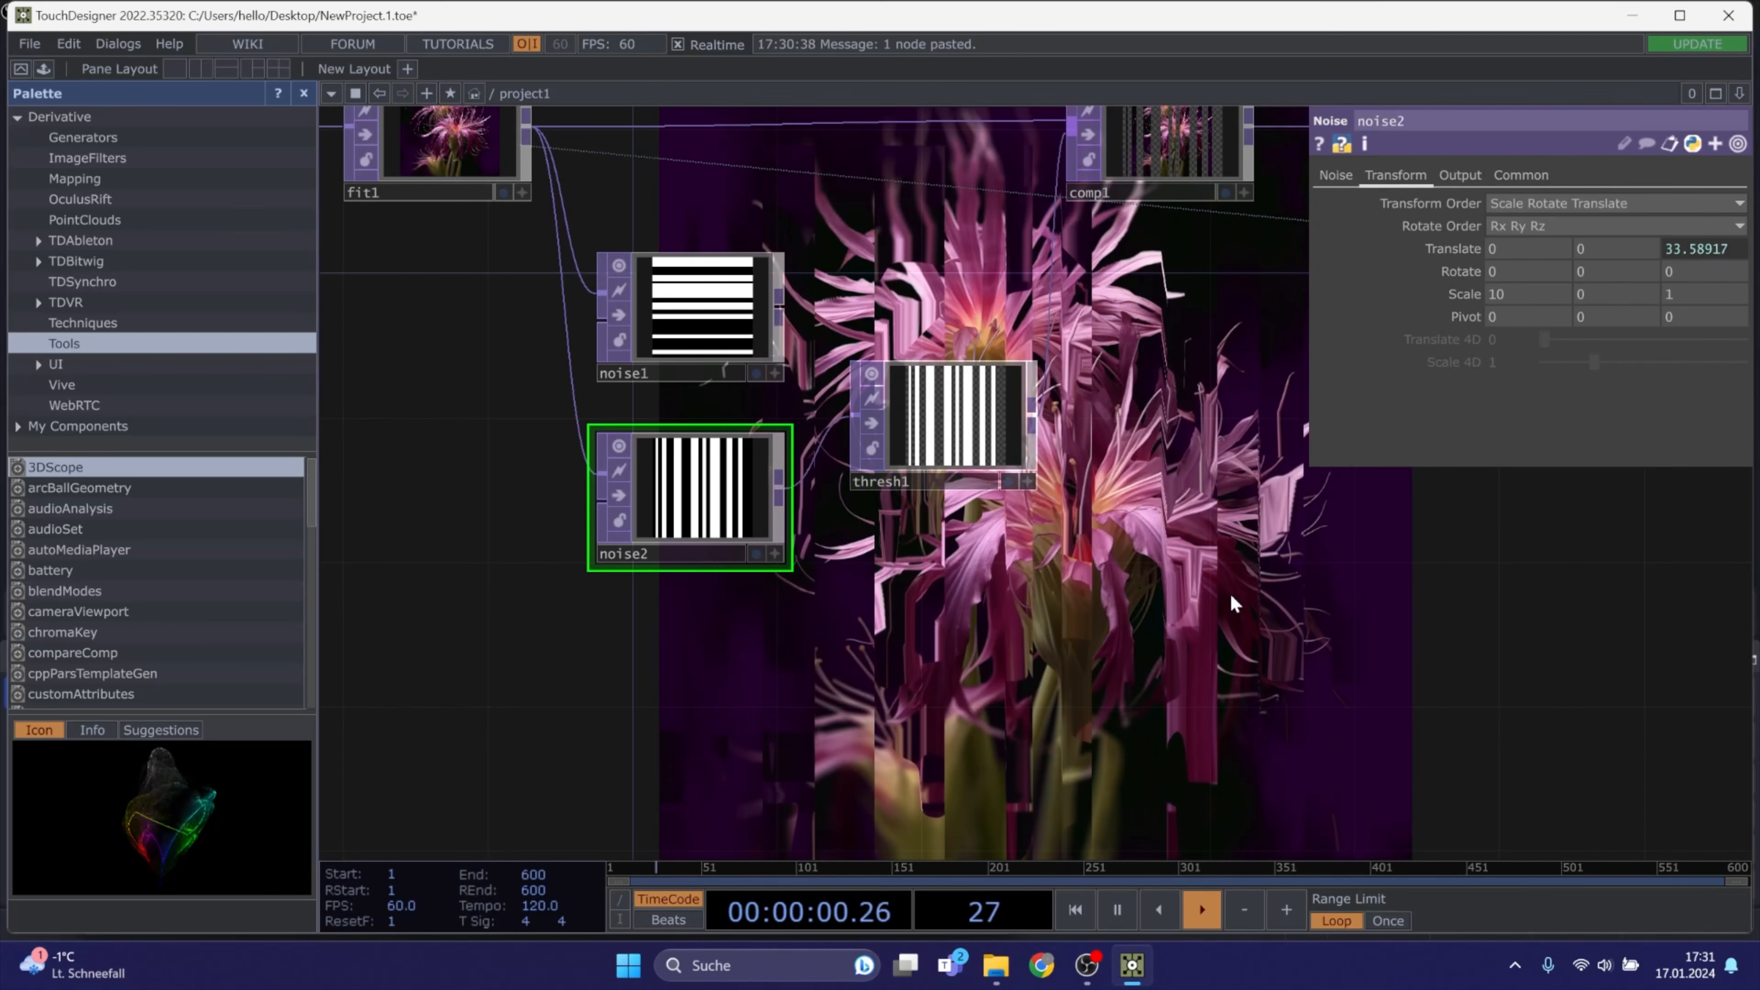
Examine the vertical stripe masks in noise2 and thresh1 and follow the network to the feedback loop
drag(1187, 575, 1102, 541)
scroll(615, 474, up, 1)
scroll(616, 473, up, 3)
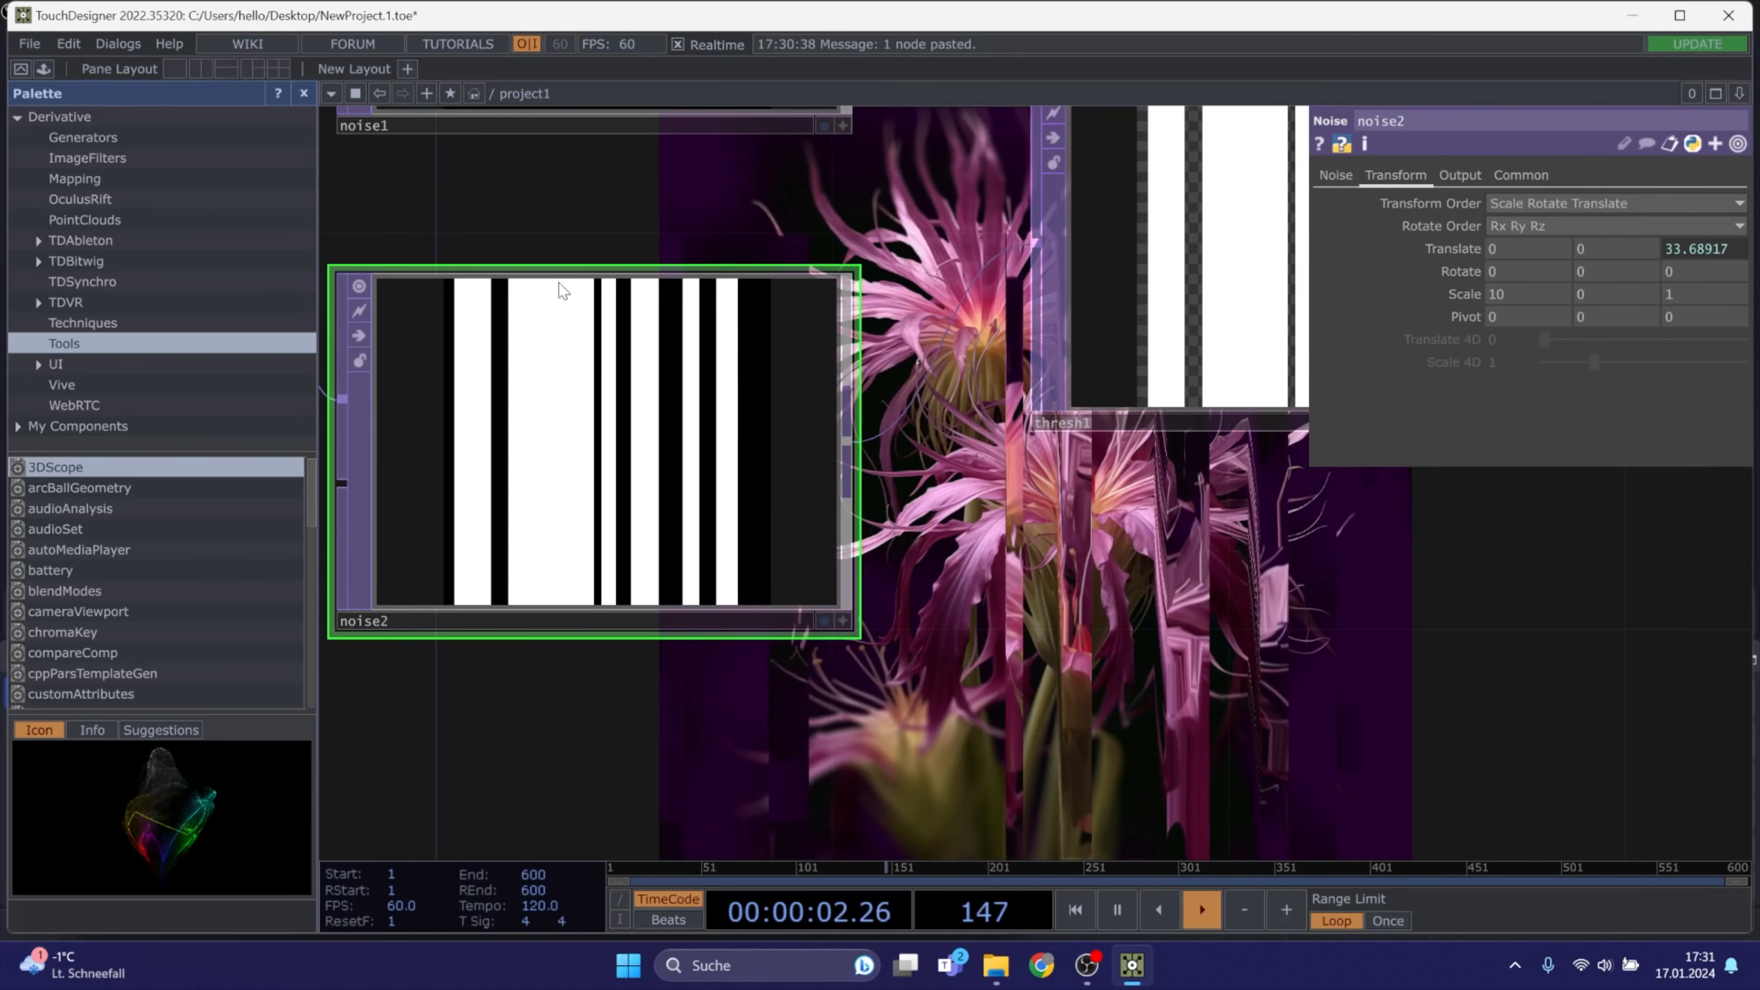
drag(1234, 546, 912, 541)
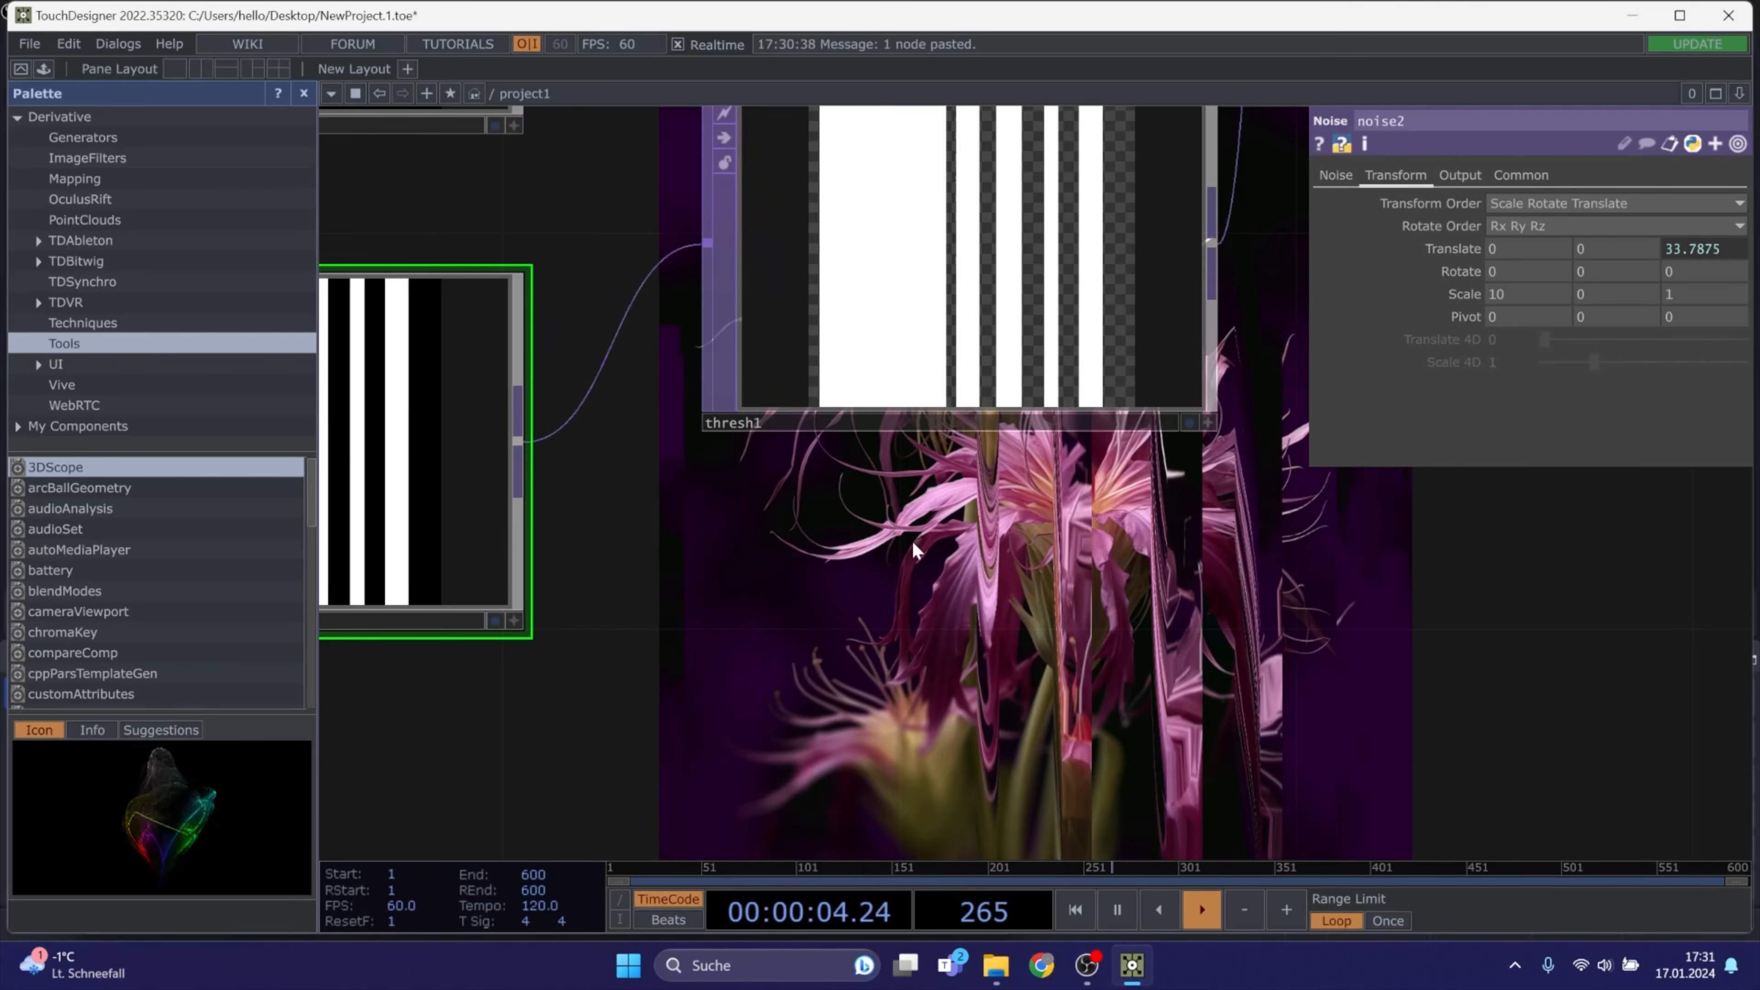
scroll(912, 540, down, 2)
drag(1164, 510, 715, 546)
scroll(1027, 498, down, 1)
scroll(915, 499, down, 1)
drag(1172, 426, 749, 545)
drag(943, 271, 865, 269)
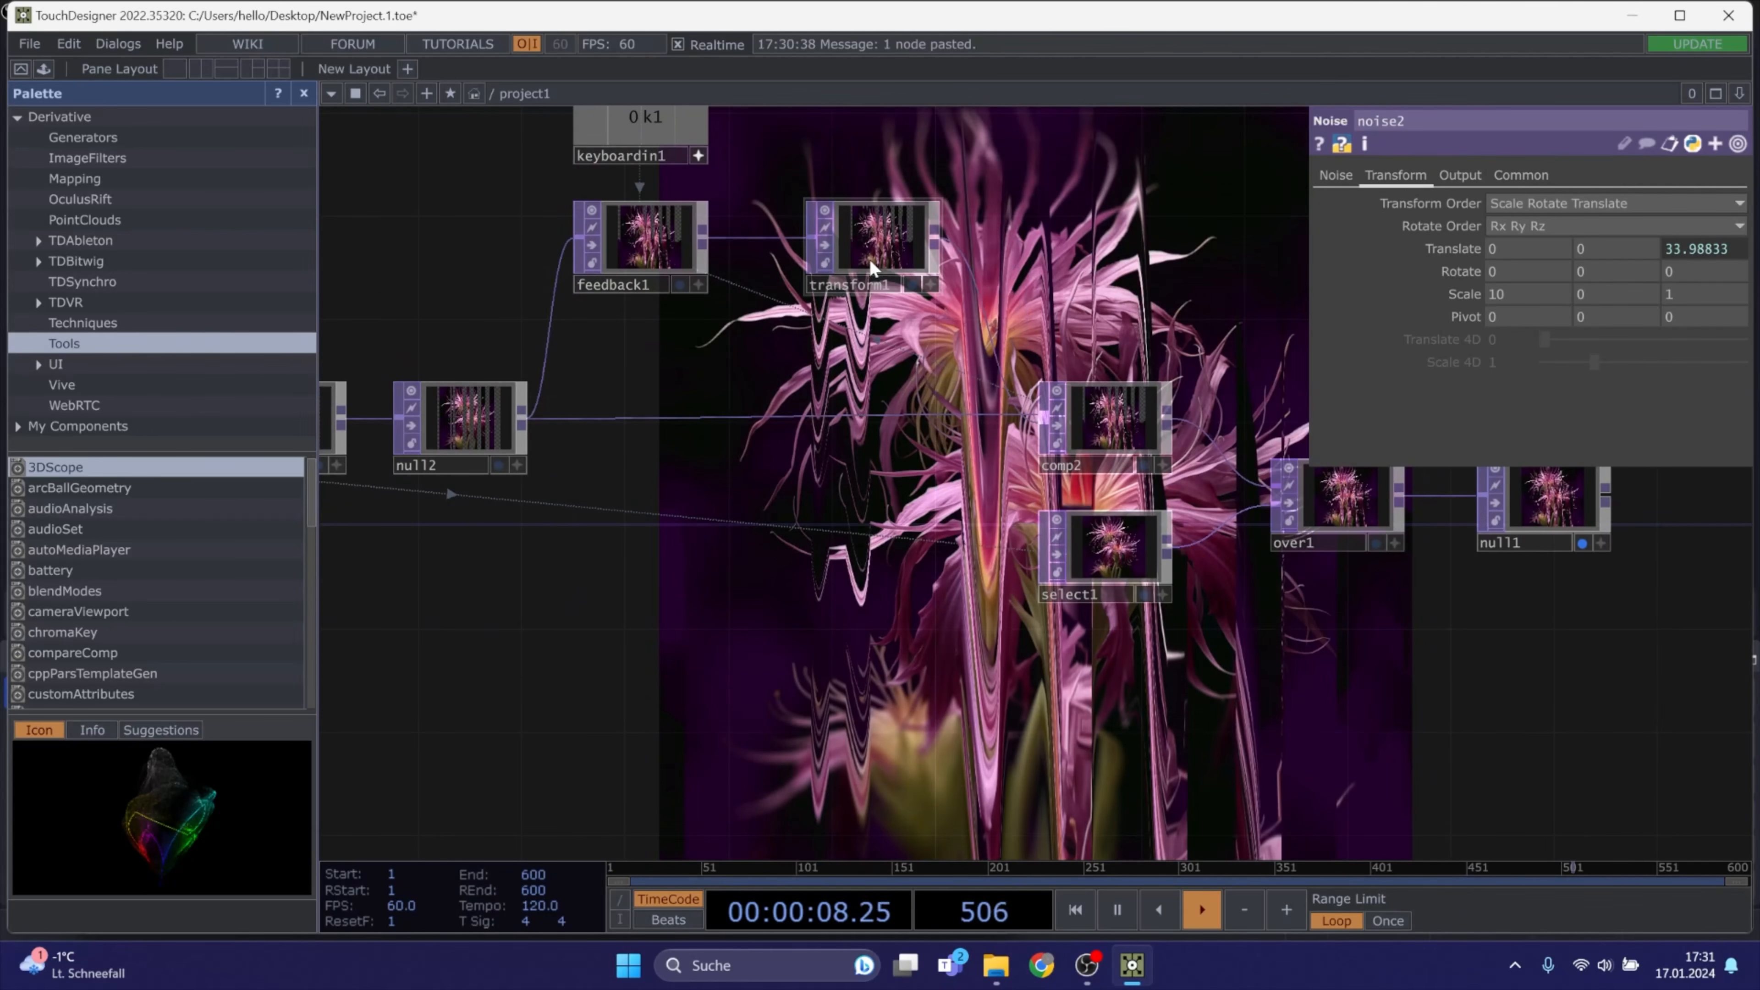
Select the transform1 node in the feedback loop and pause the timeline
click(872, 236)
middle_drag(886, 200, 887, 258)
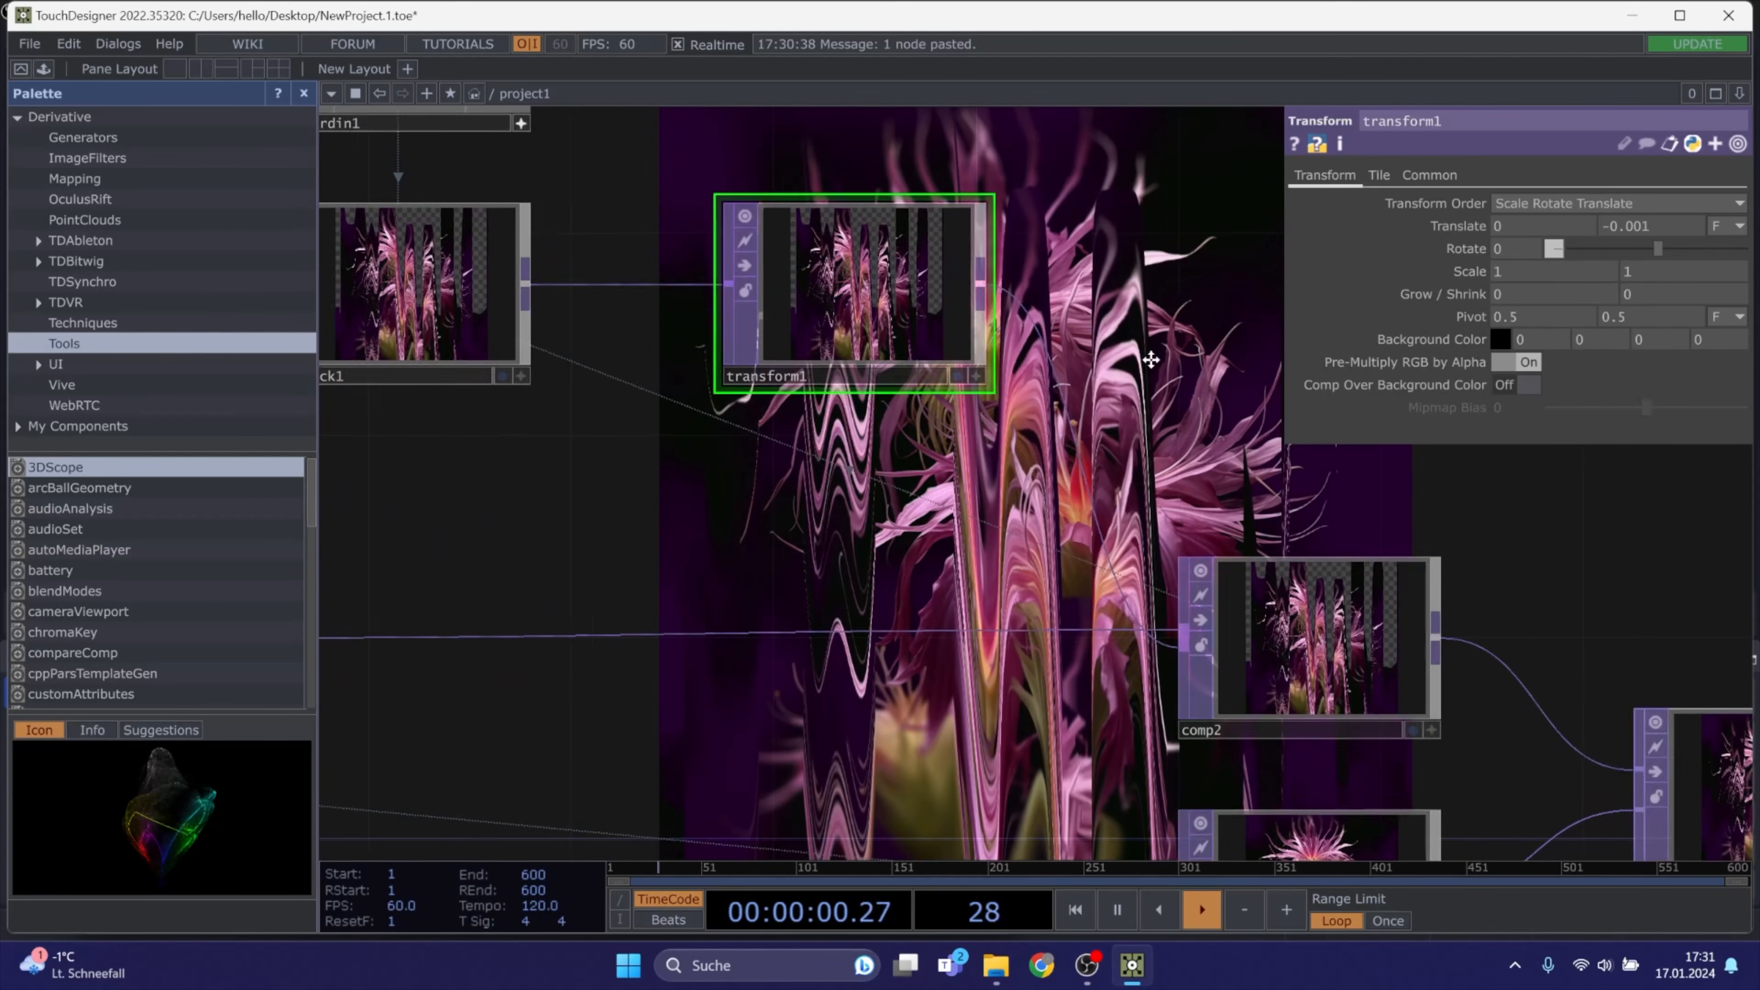
drag(1213, 291, 1026, 368)
scroll(1025, 368, down, 2)
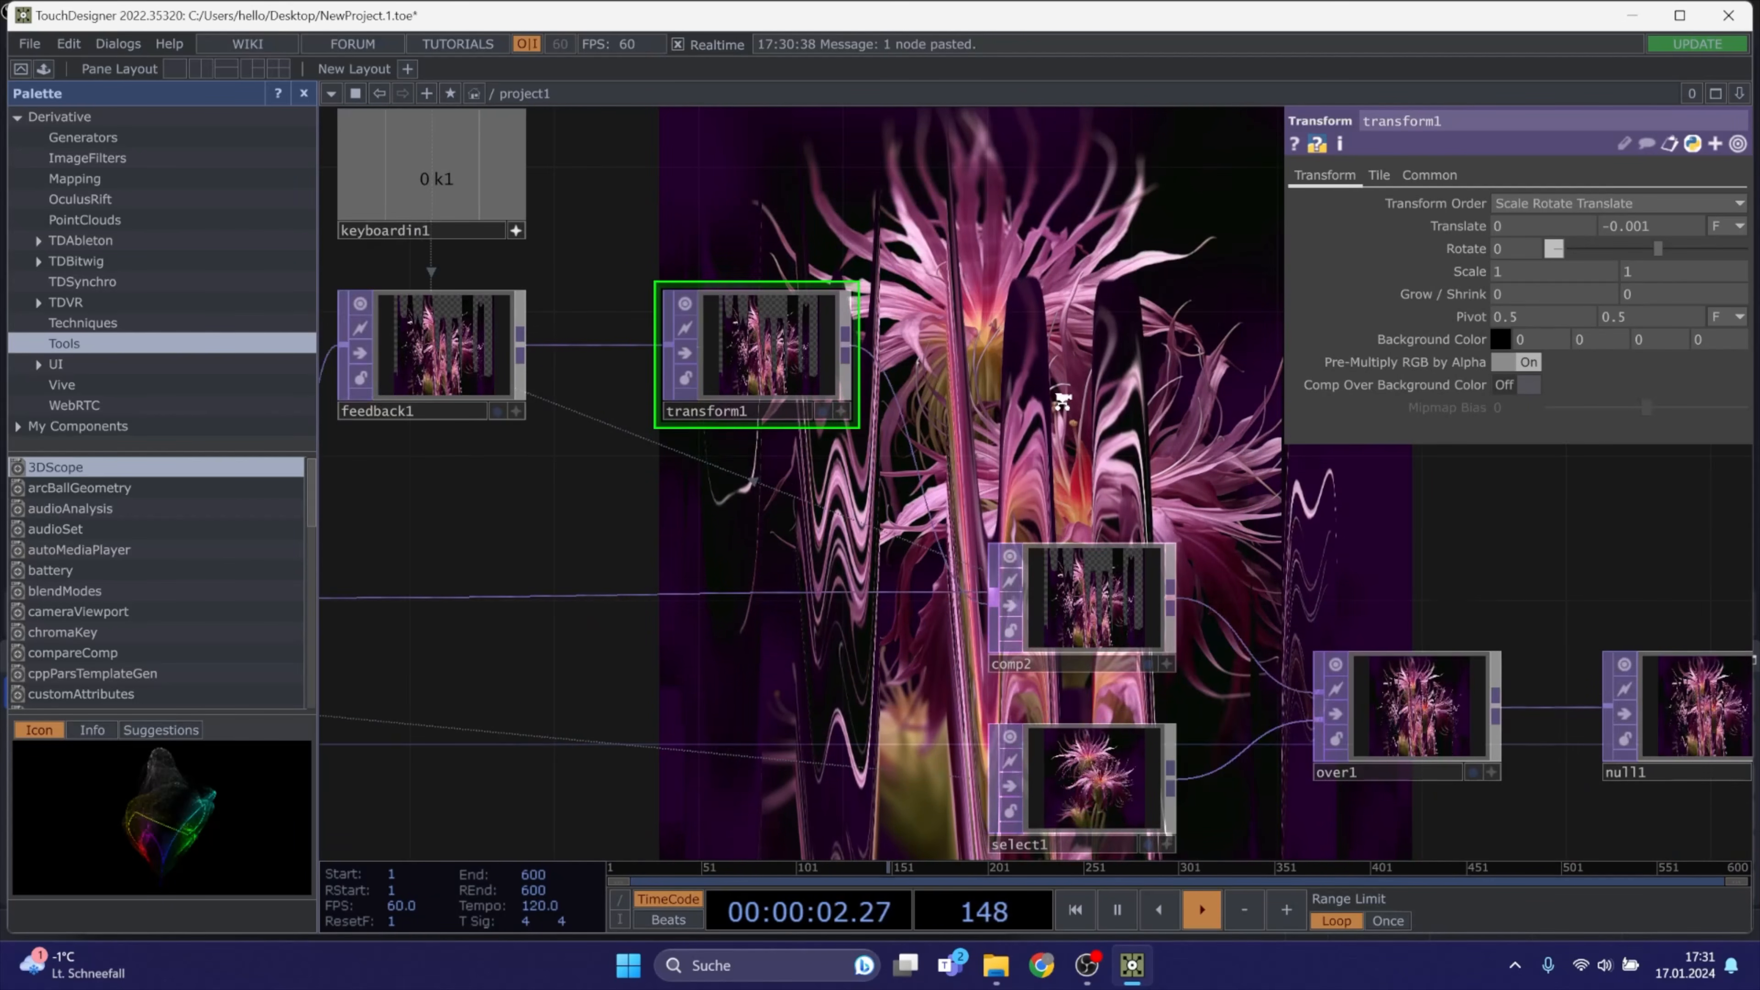
drag(780, 351, 877, 372)
key(space)
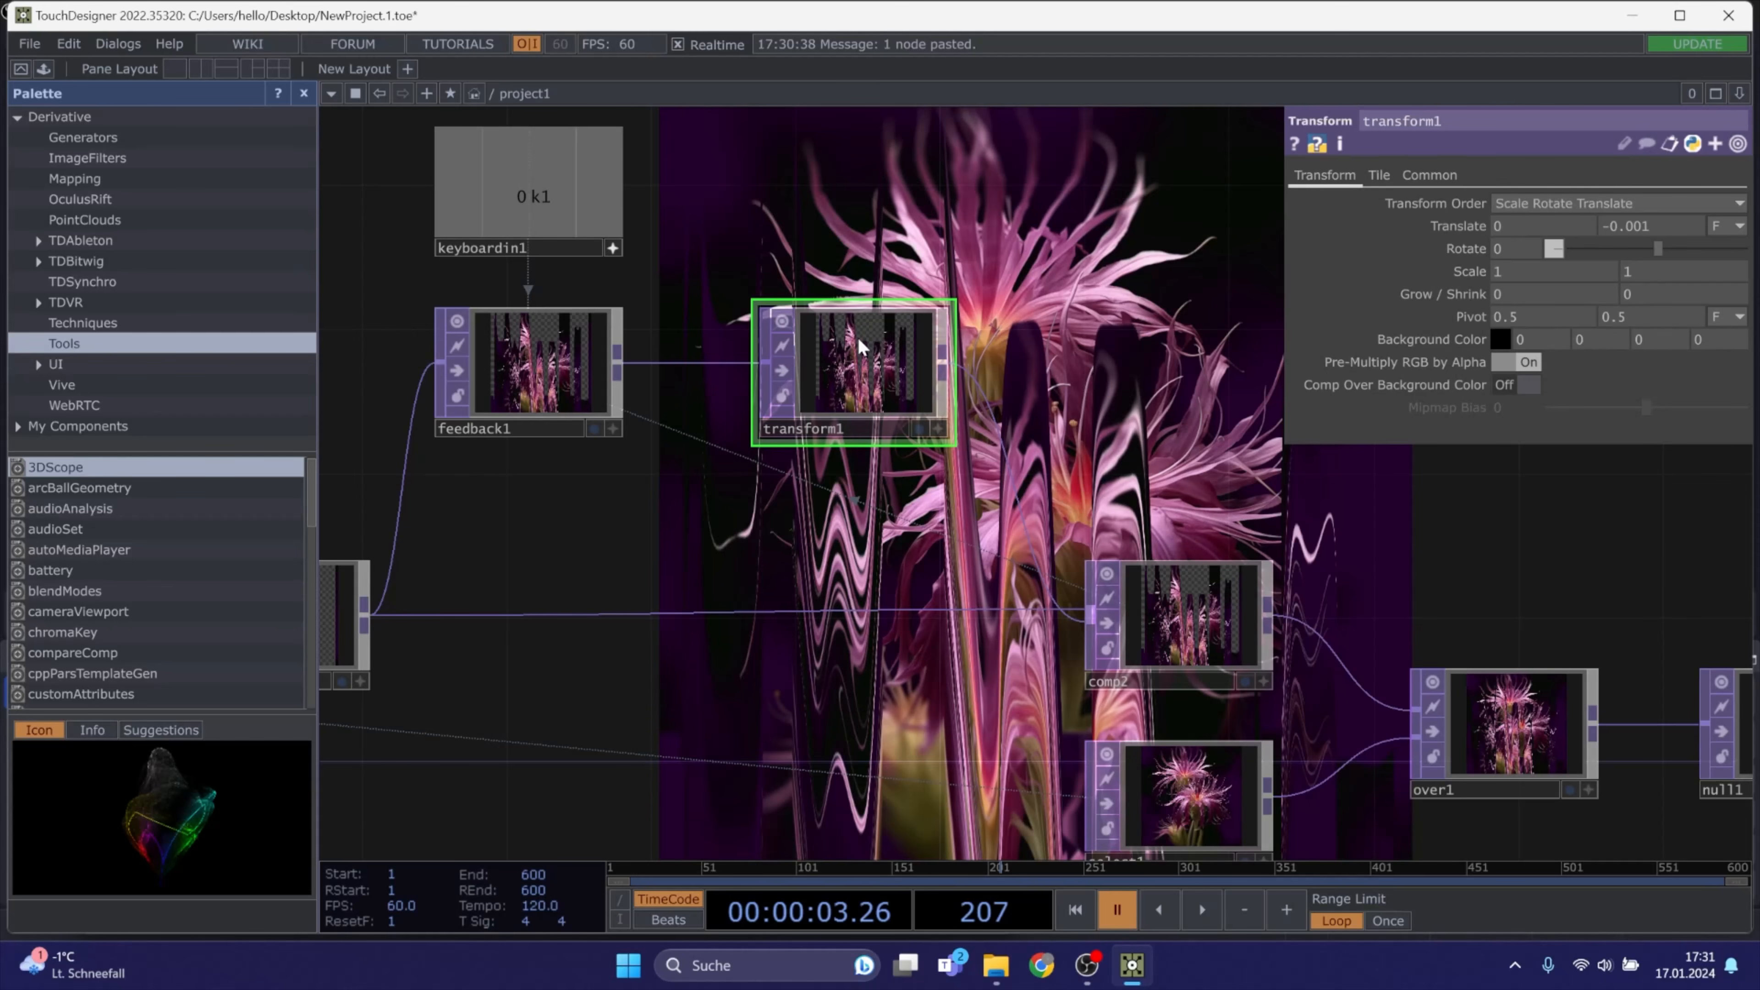
Duplicate transform1 below the original, still fed by feedback1, and bypass both the copy and the unused noise1 node
drag(859, 344, 860, 308)
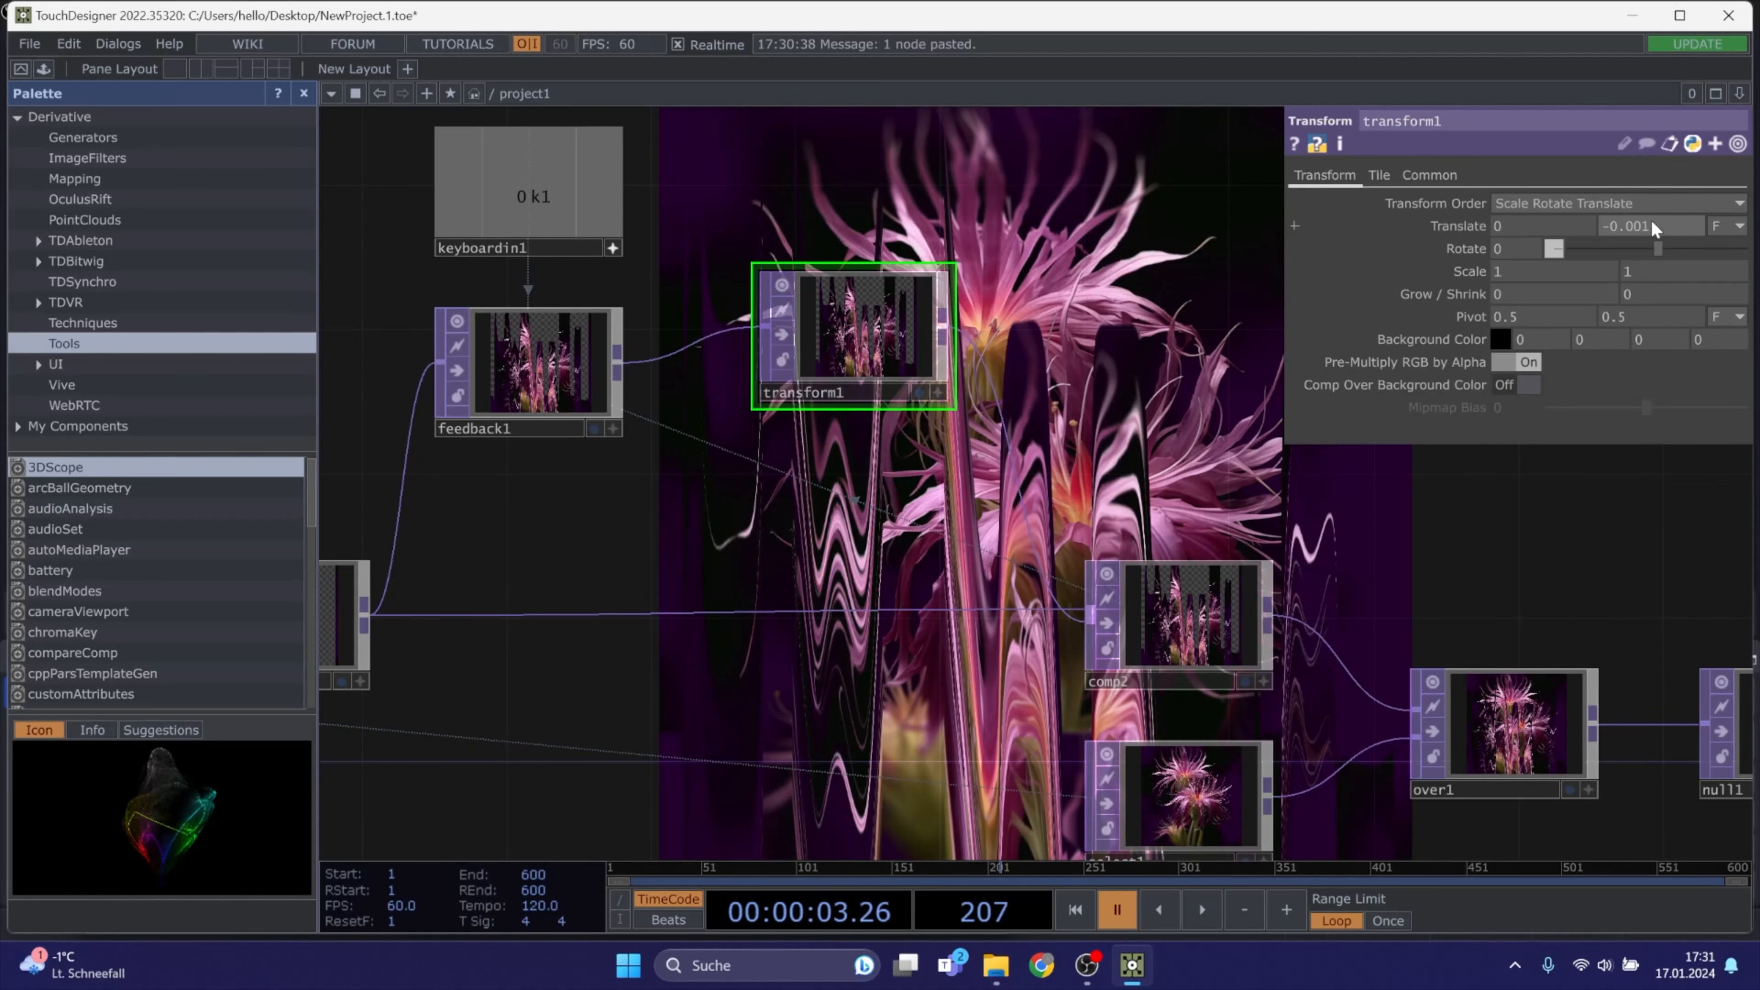
key(ctrl+v)
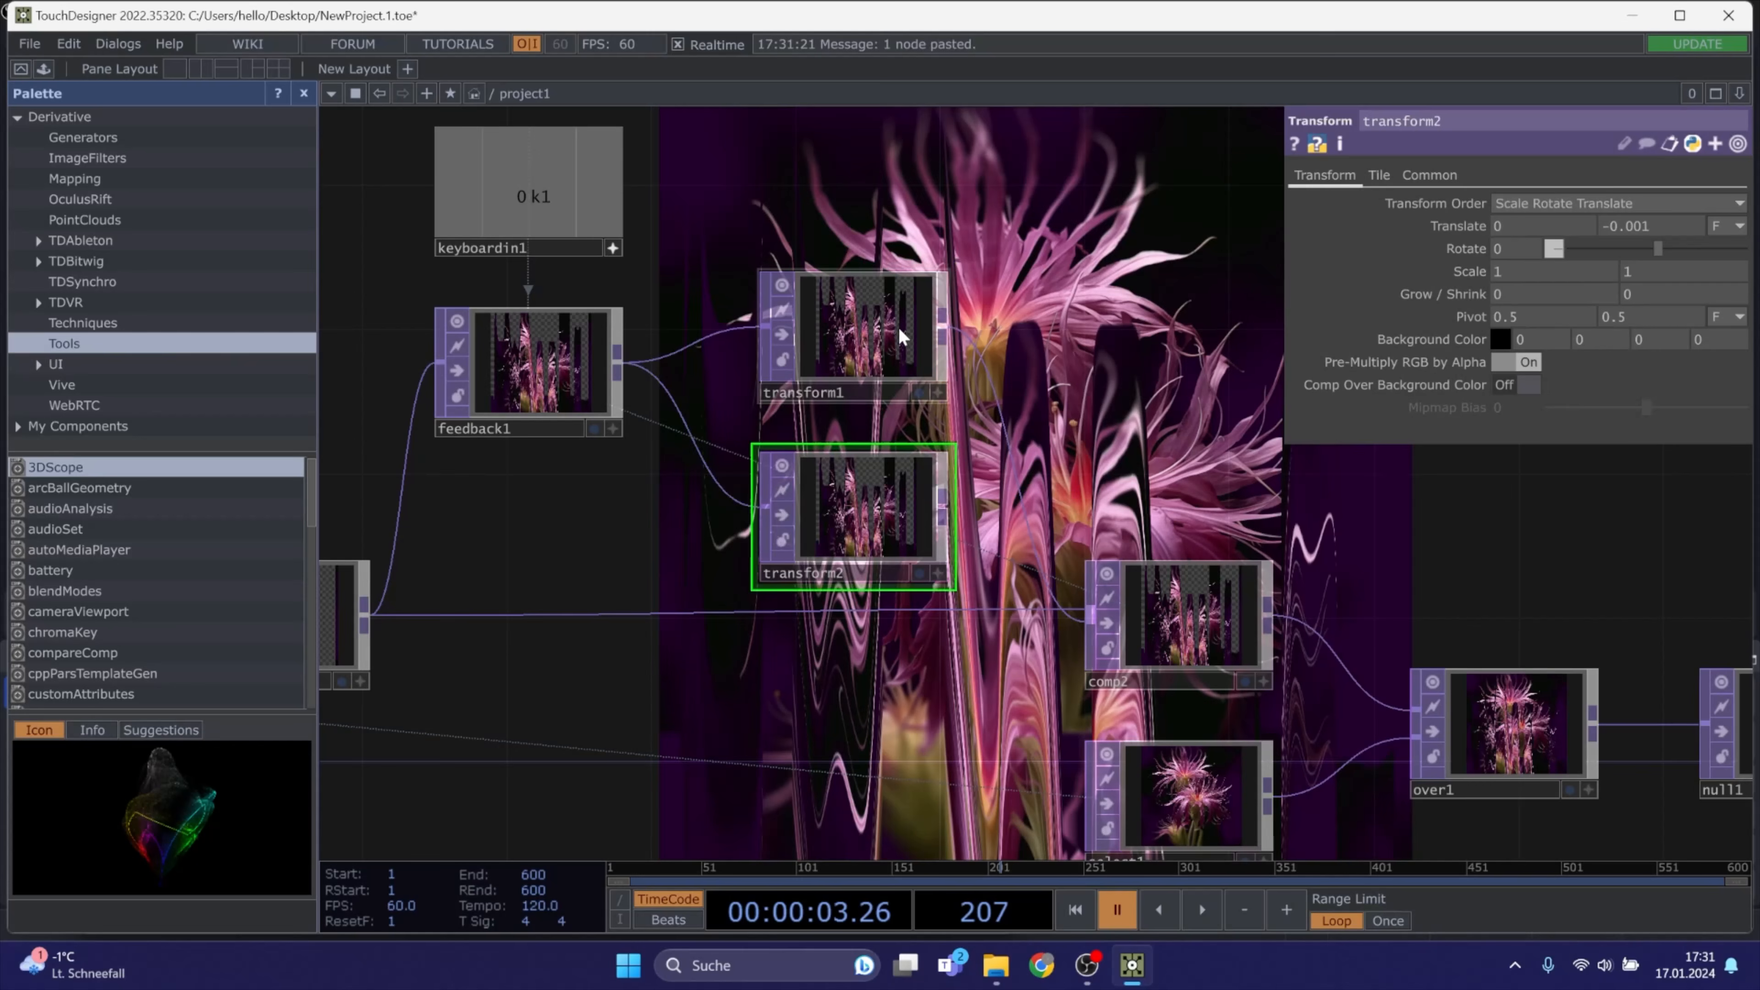
drag(887, 337, 881, 362)
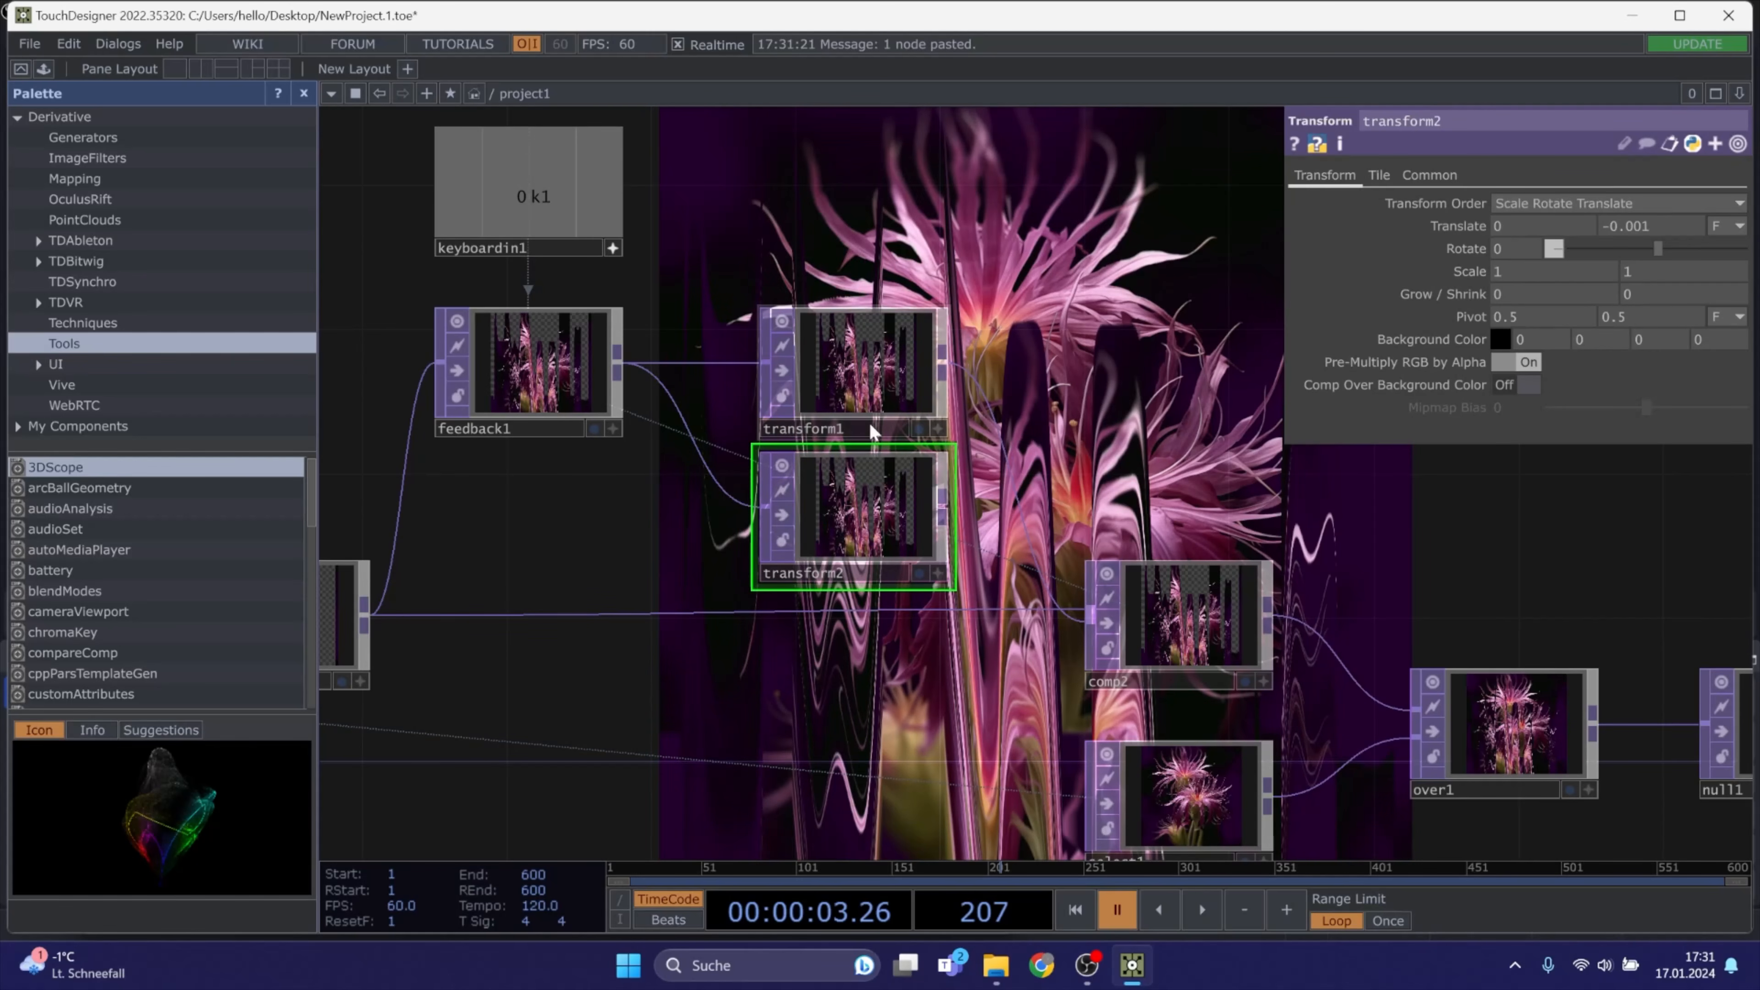
drag(873, 431, 872, 396)
key(h)
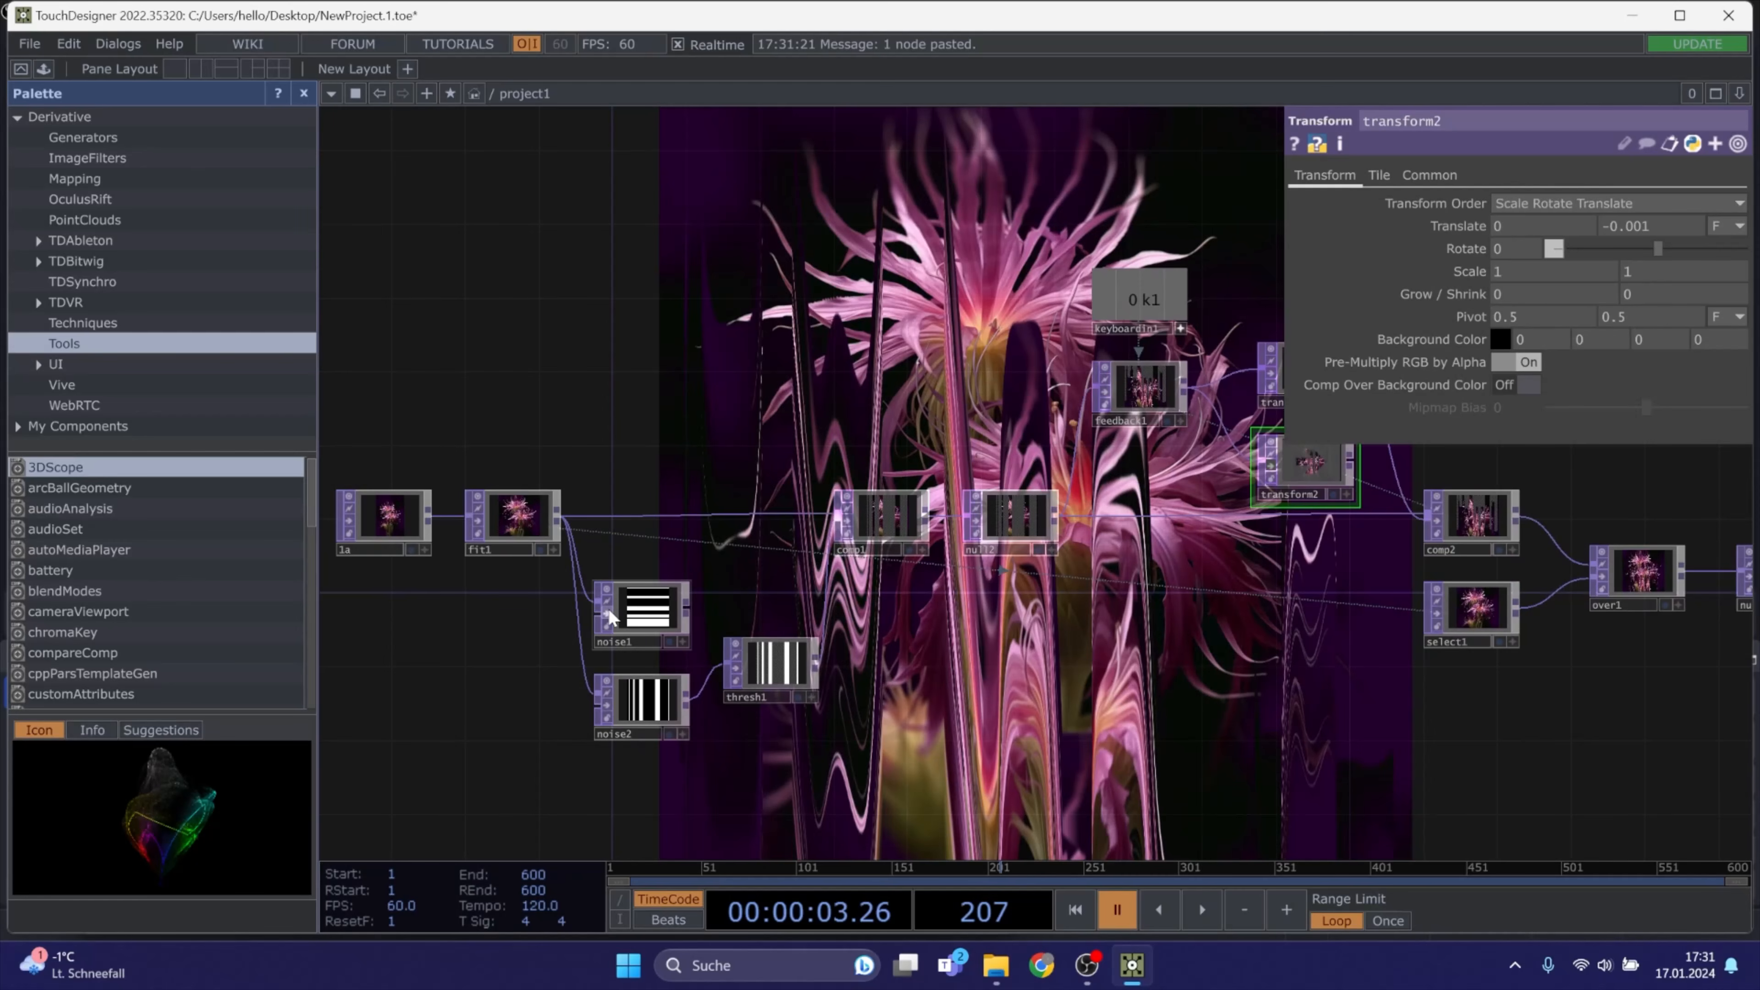
click(608, 612)
Set transform1's Translate to 0.001 in X and 0 in Y so the feedback smears horizontally
drag(989, 622, 760, 632)
scroll(1088, 346, up, 5)
click(1073, 420)
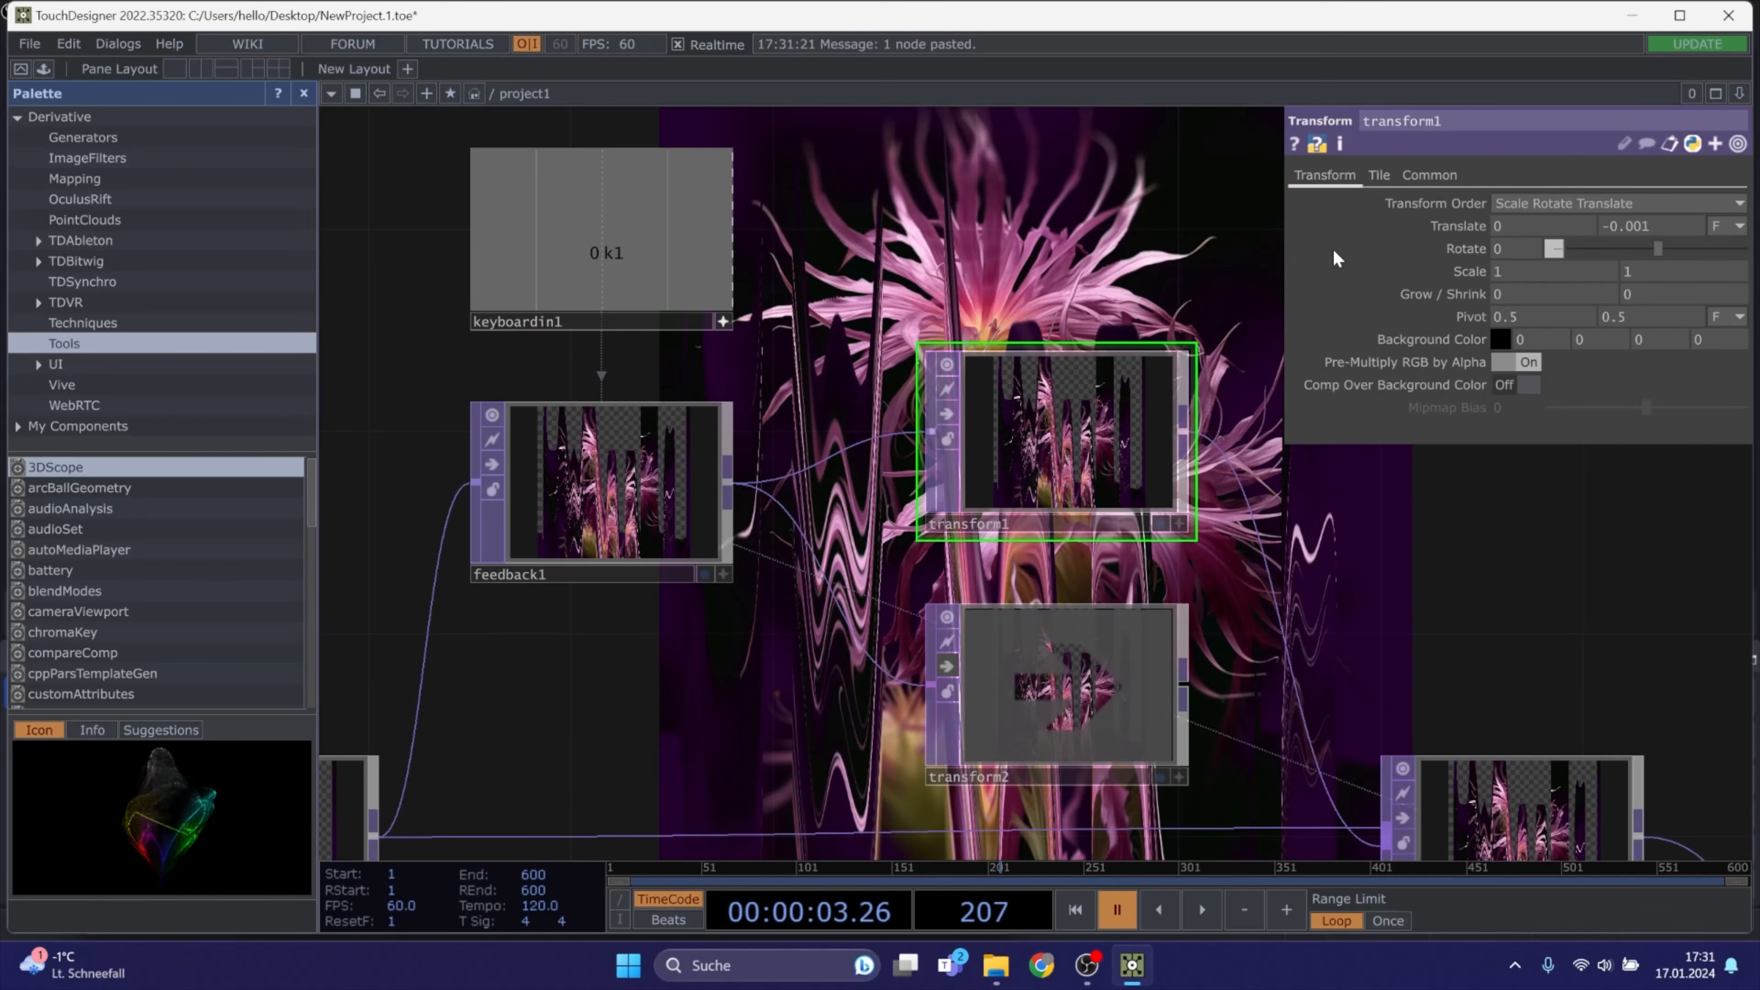
drag(1469, 562, 1182, 502)
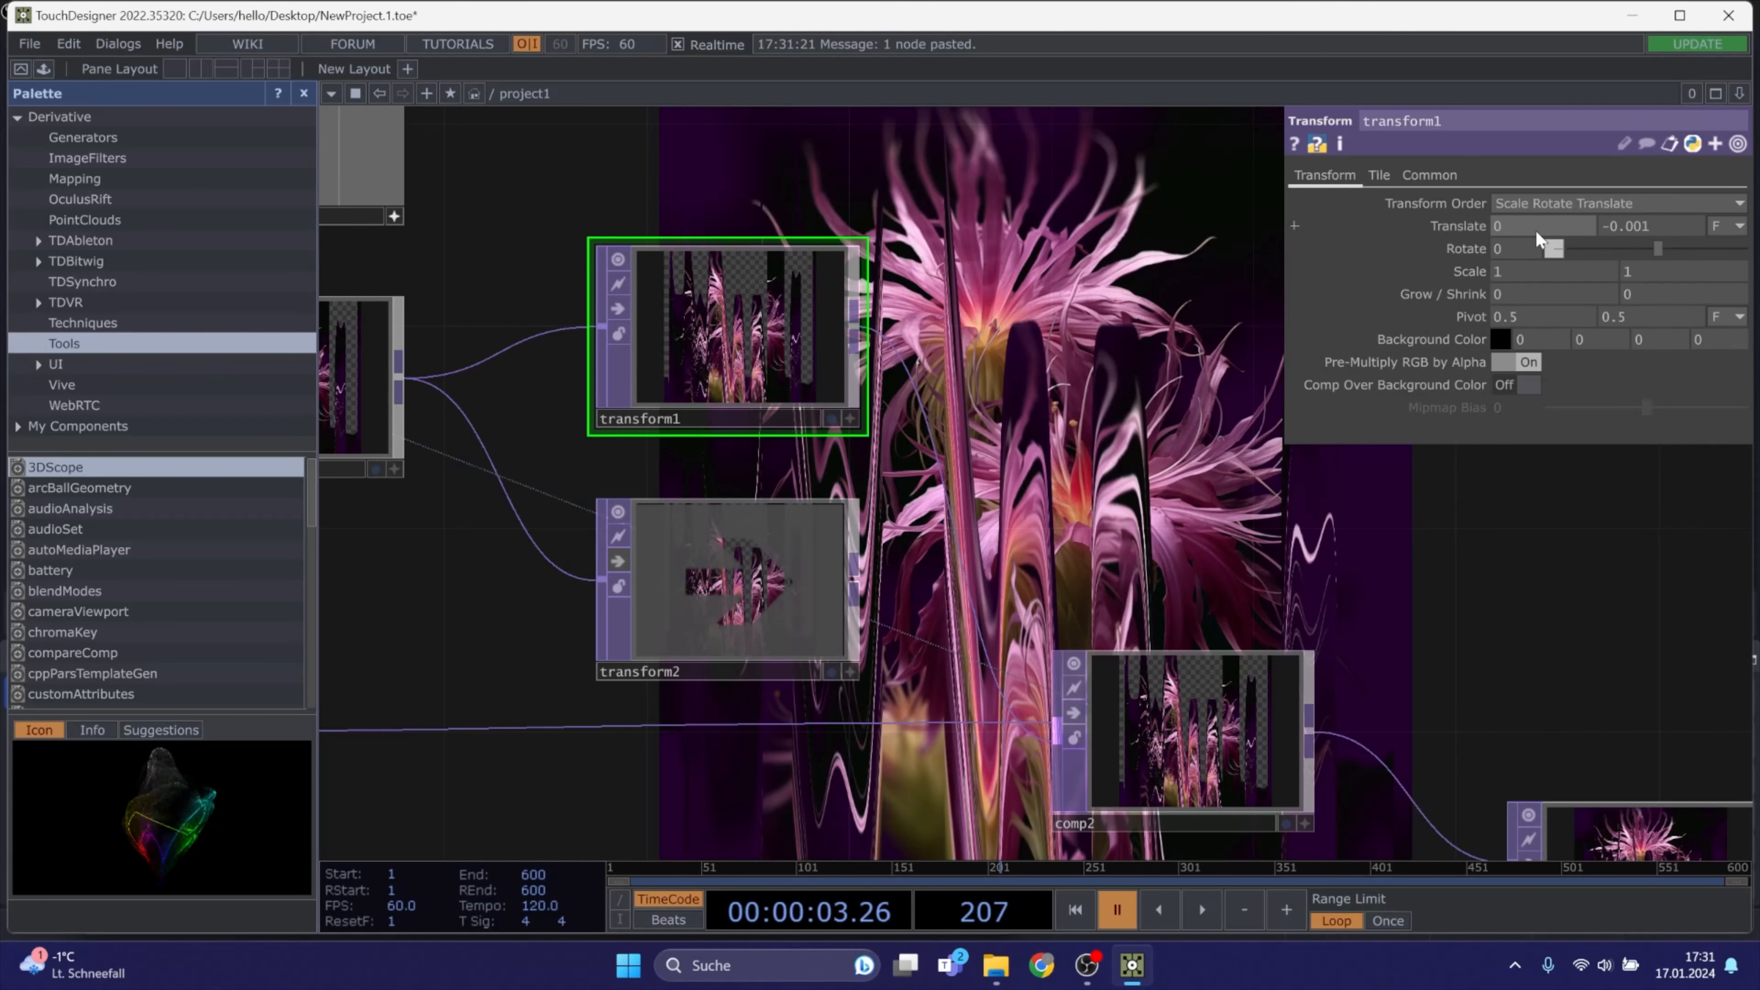
click(1654, 225)
text(0)
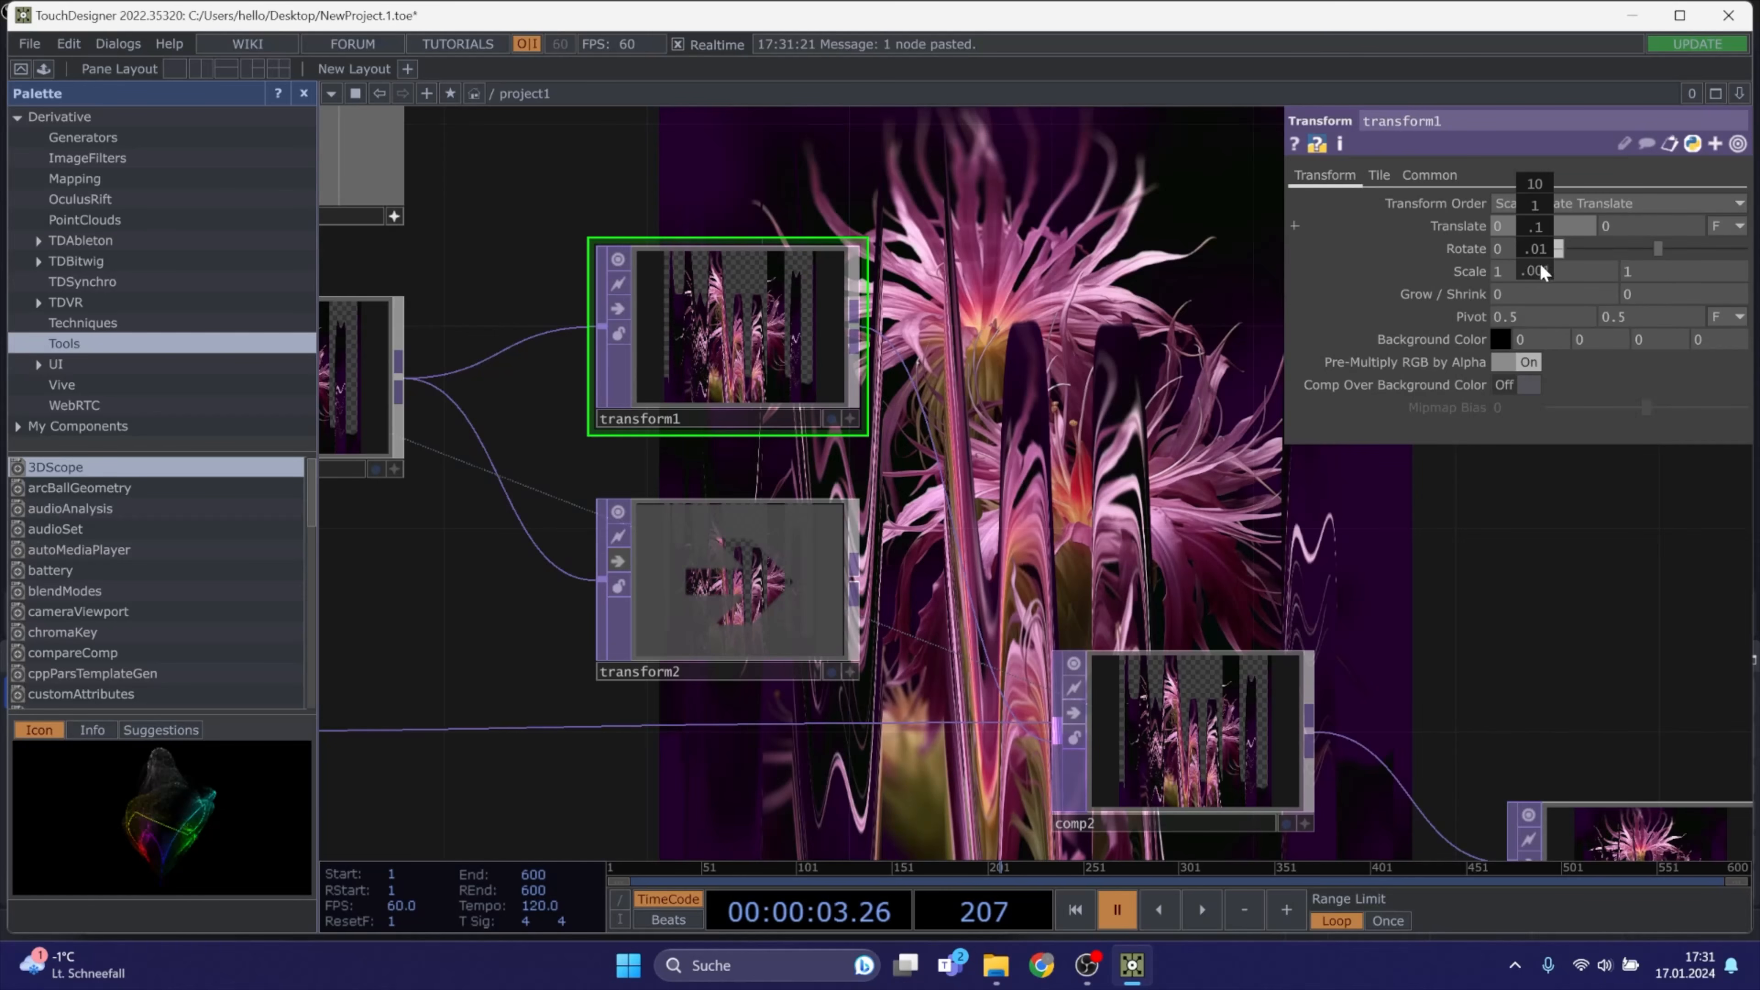
drag(1519, 268, 1520, 269)
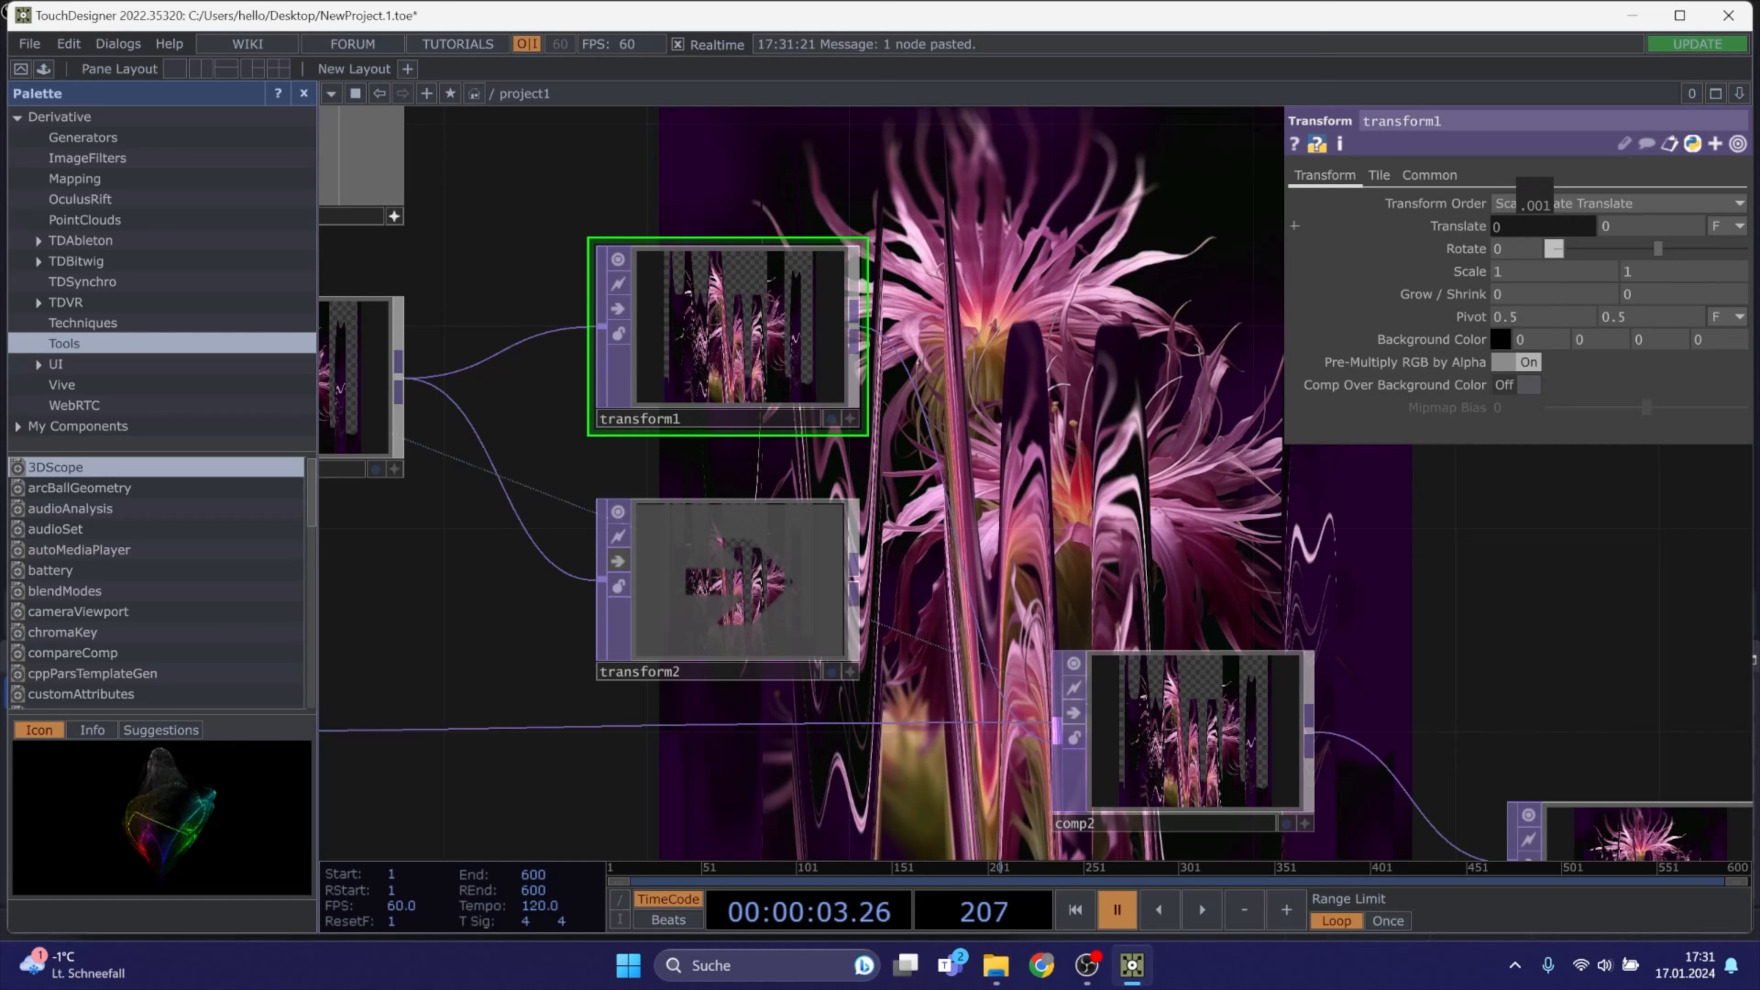
drag(1531, 201, 1537, 202)
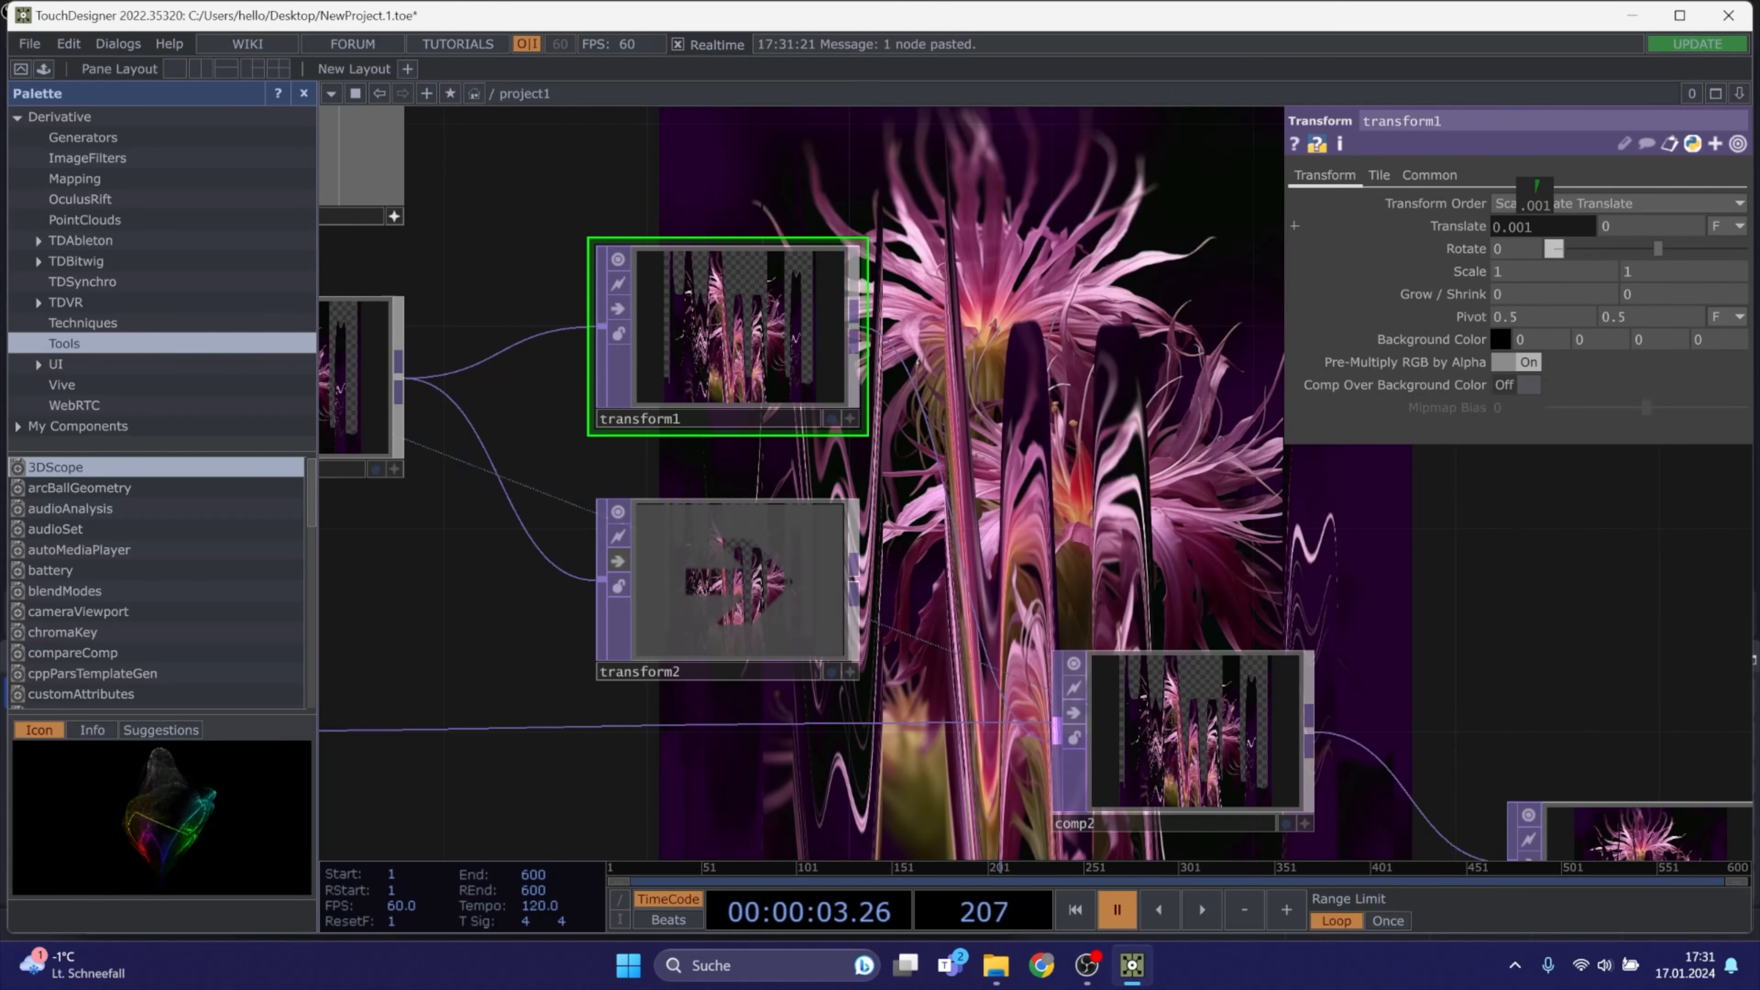
Resume timeline playback and view the horizontal smear alongside the feedback and composite nodes
key(space)
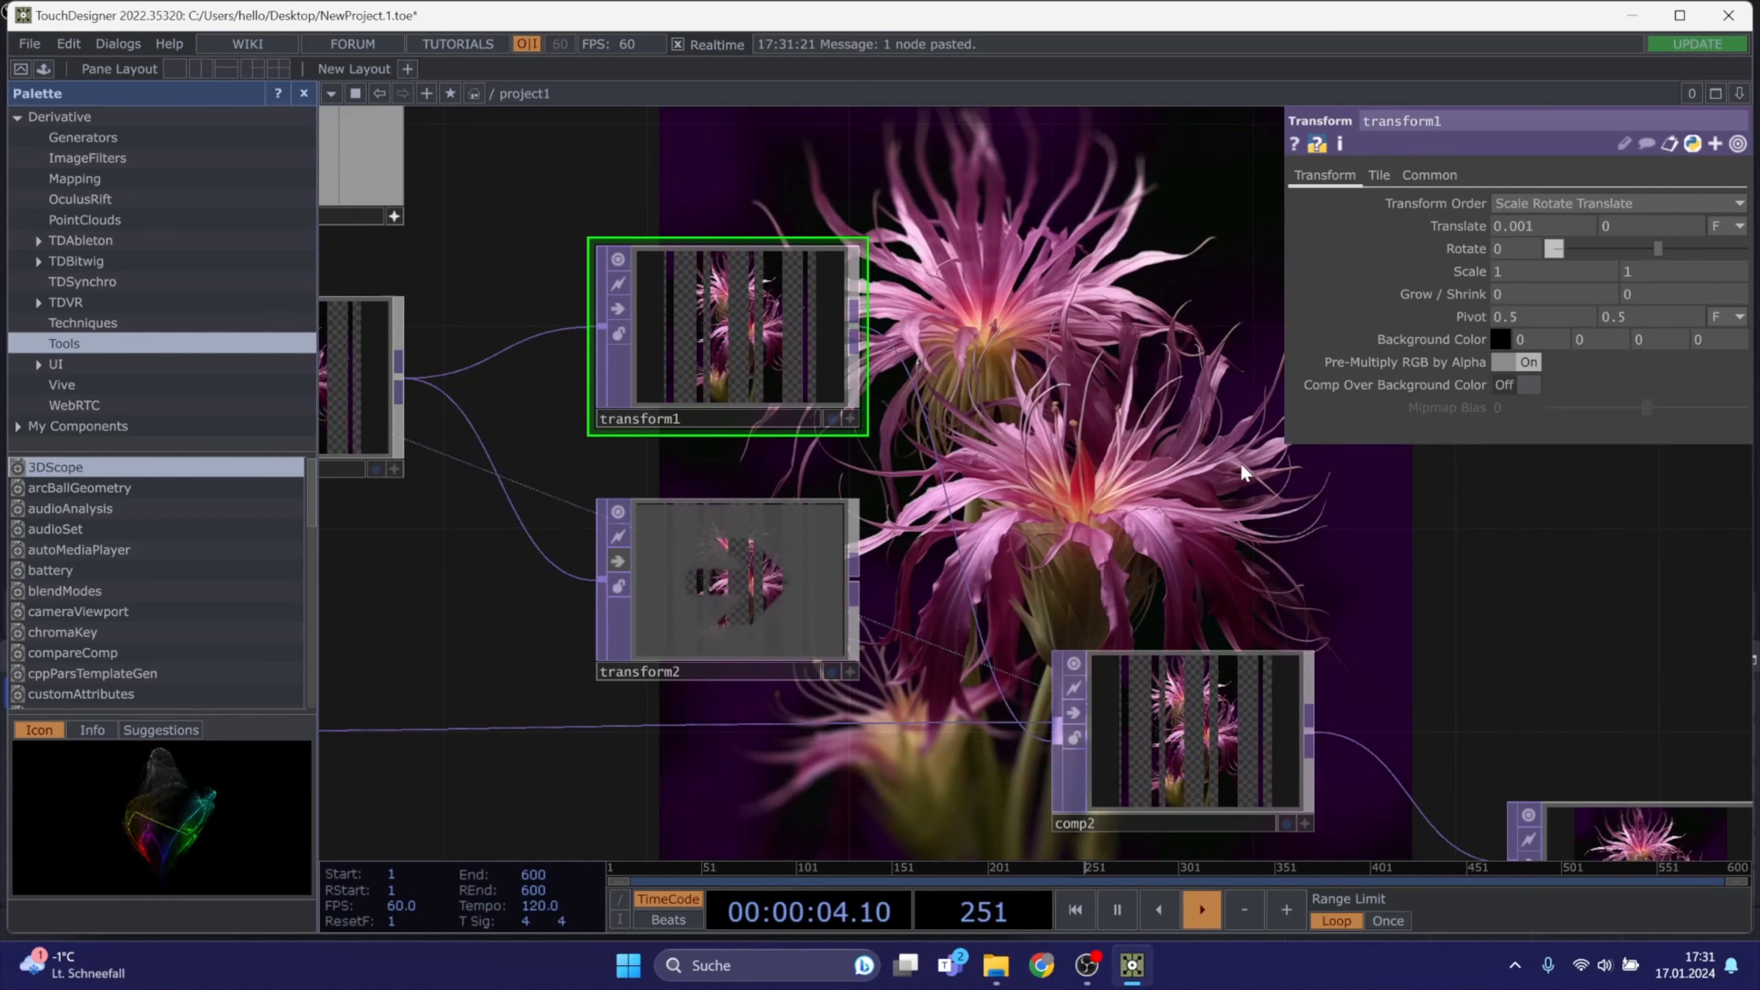
drag(1382, 432, 1152, 380)
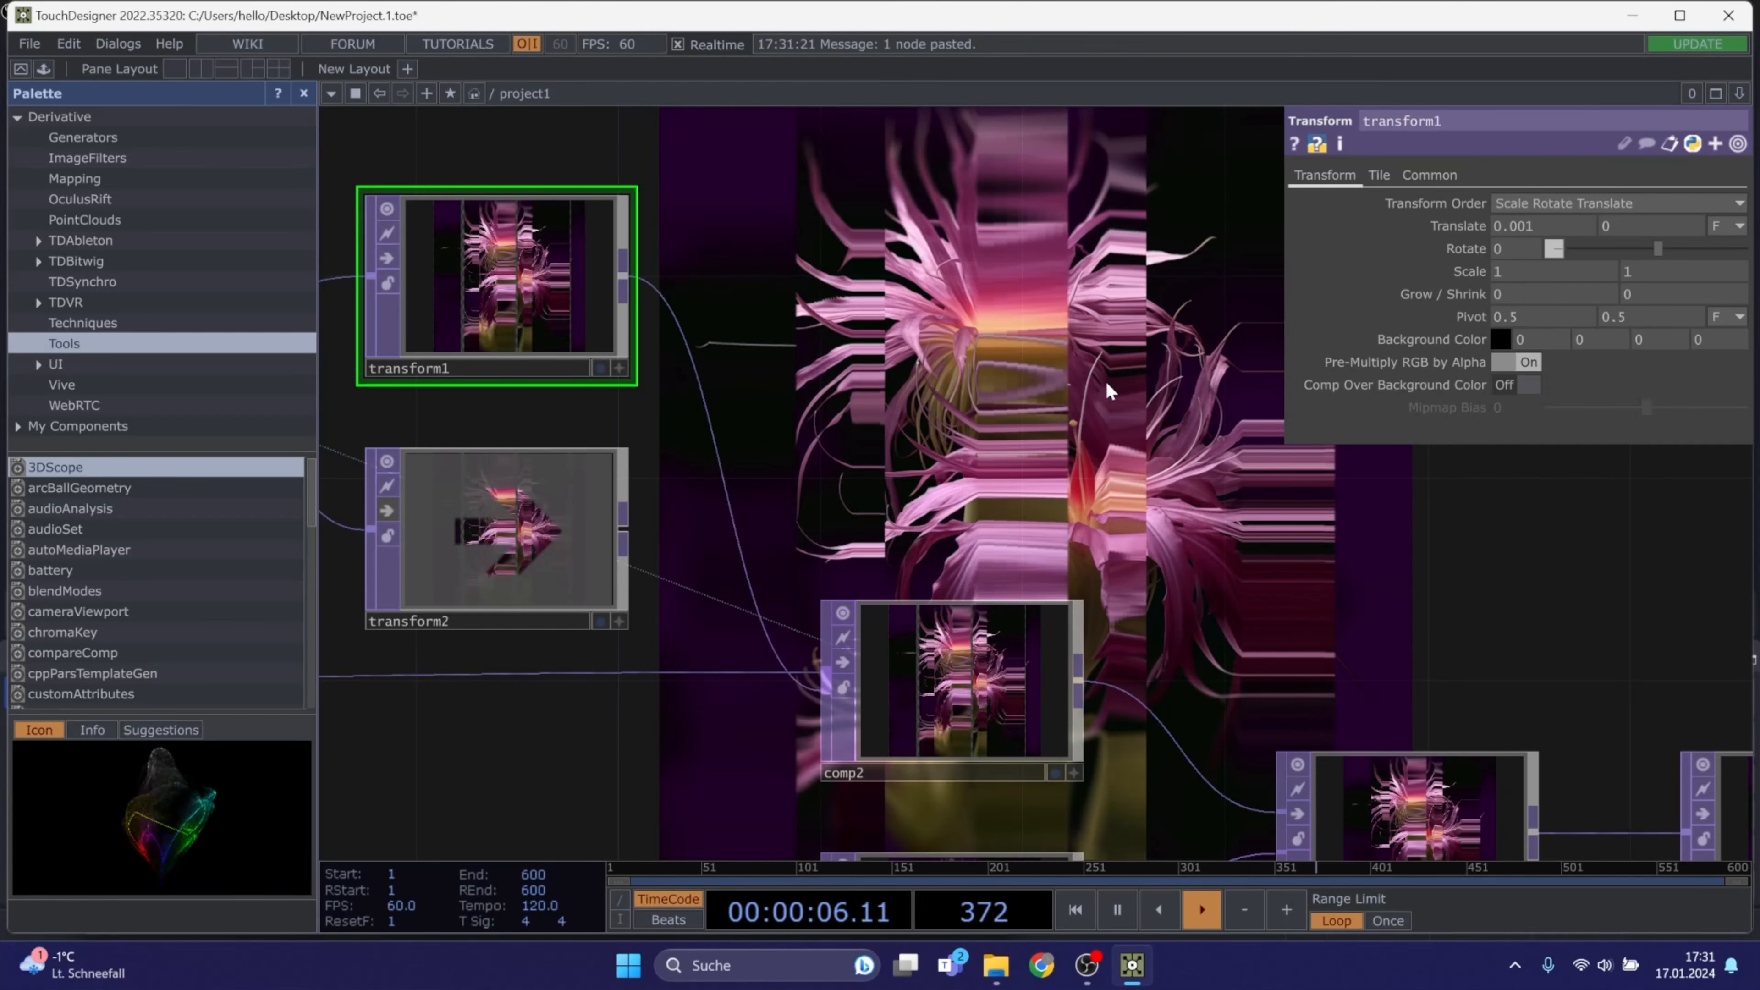
scroll(1019, 308, down, 3)
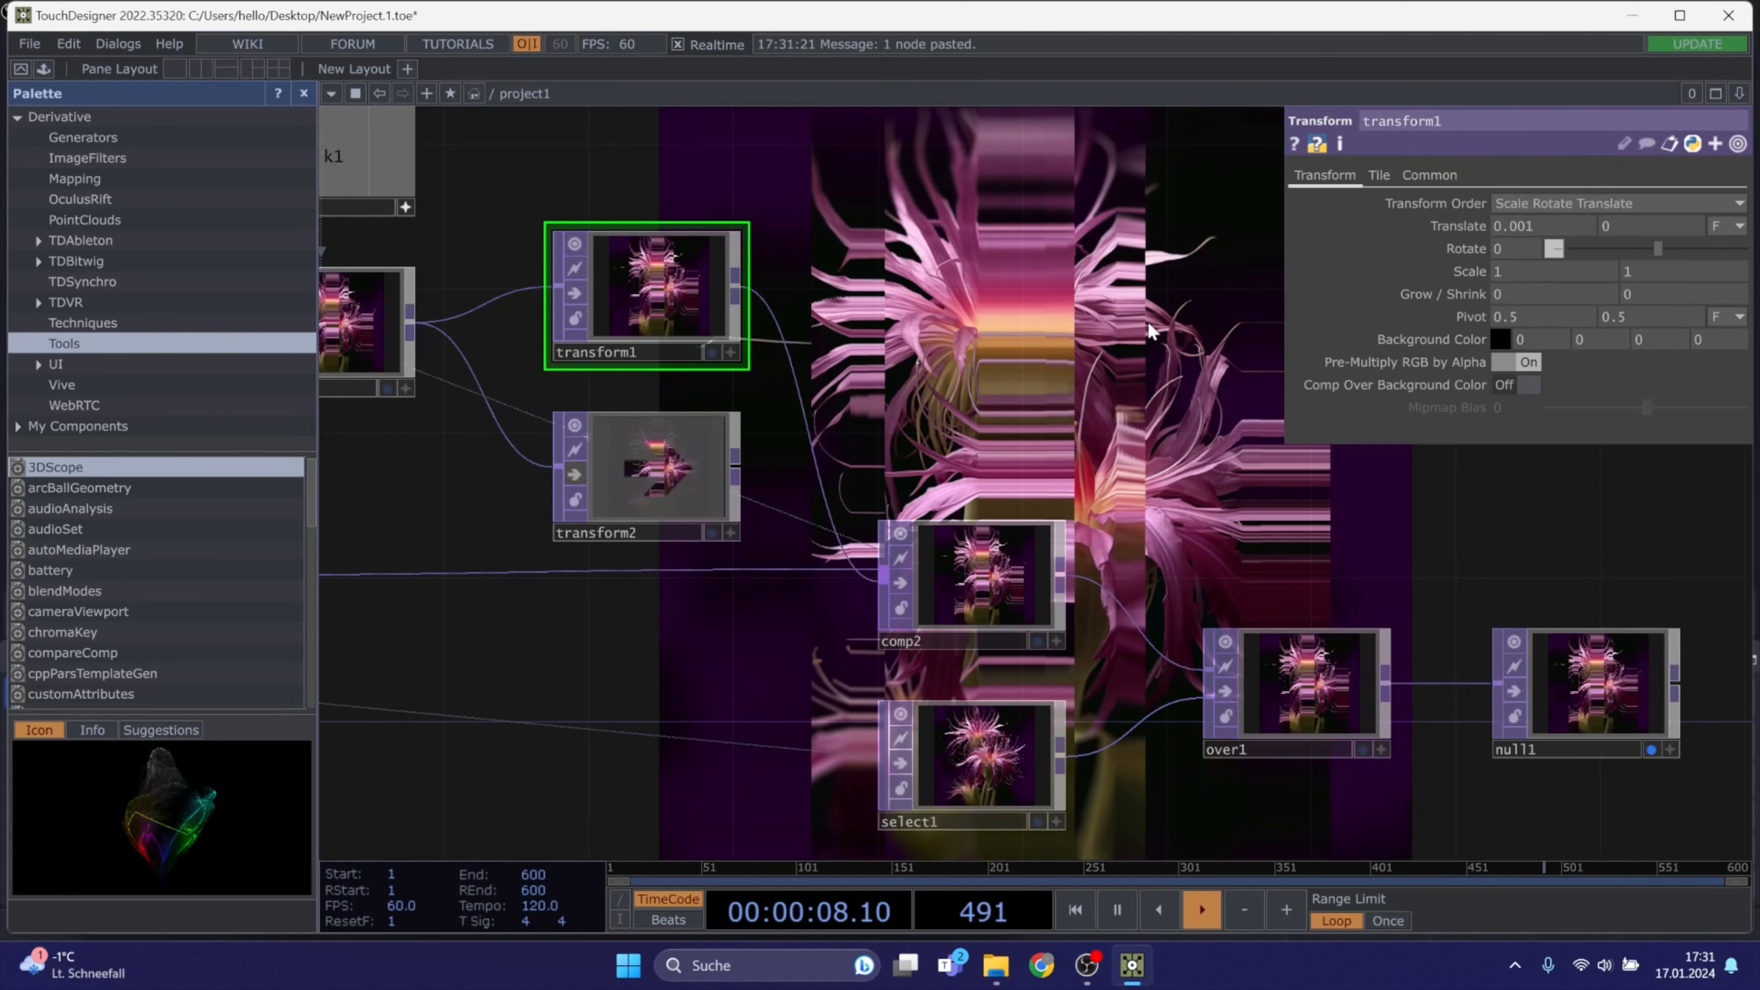
Set the noise2 mask's Harmonics to 3 for finer vertical stripes
drag(863, 616, 1151, 578)
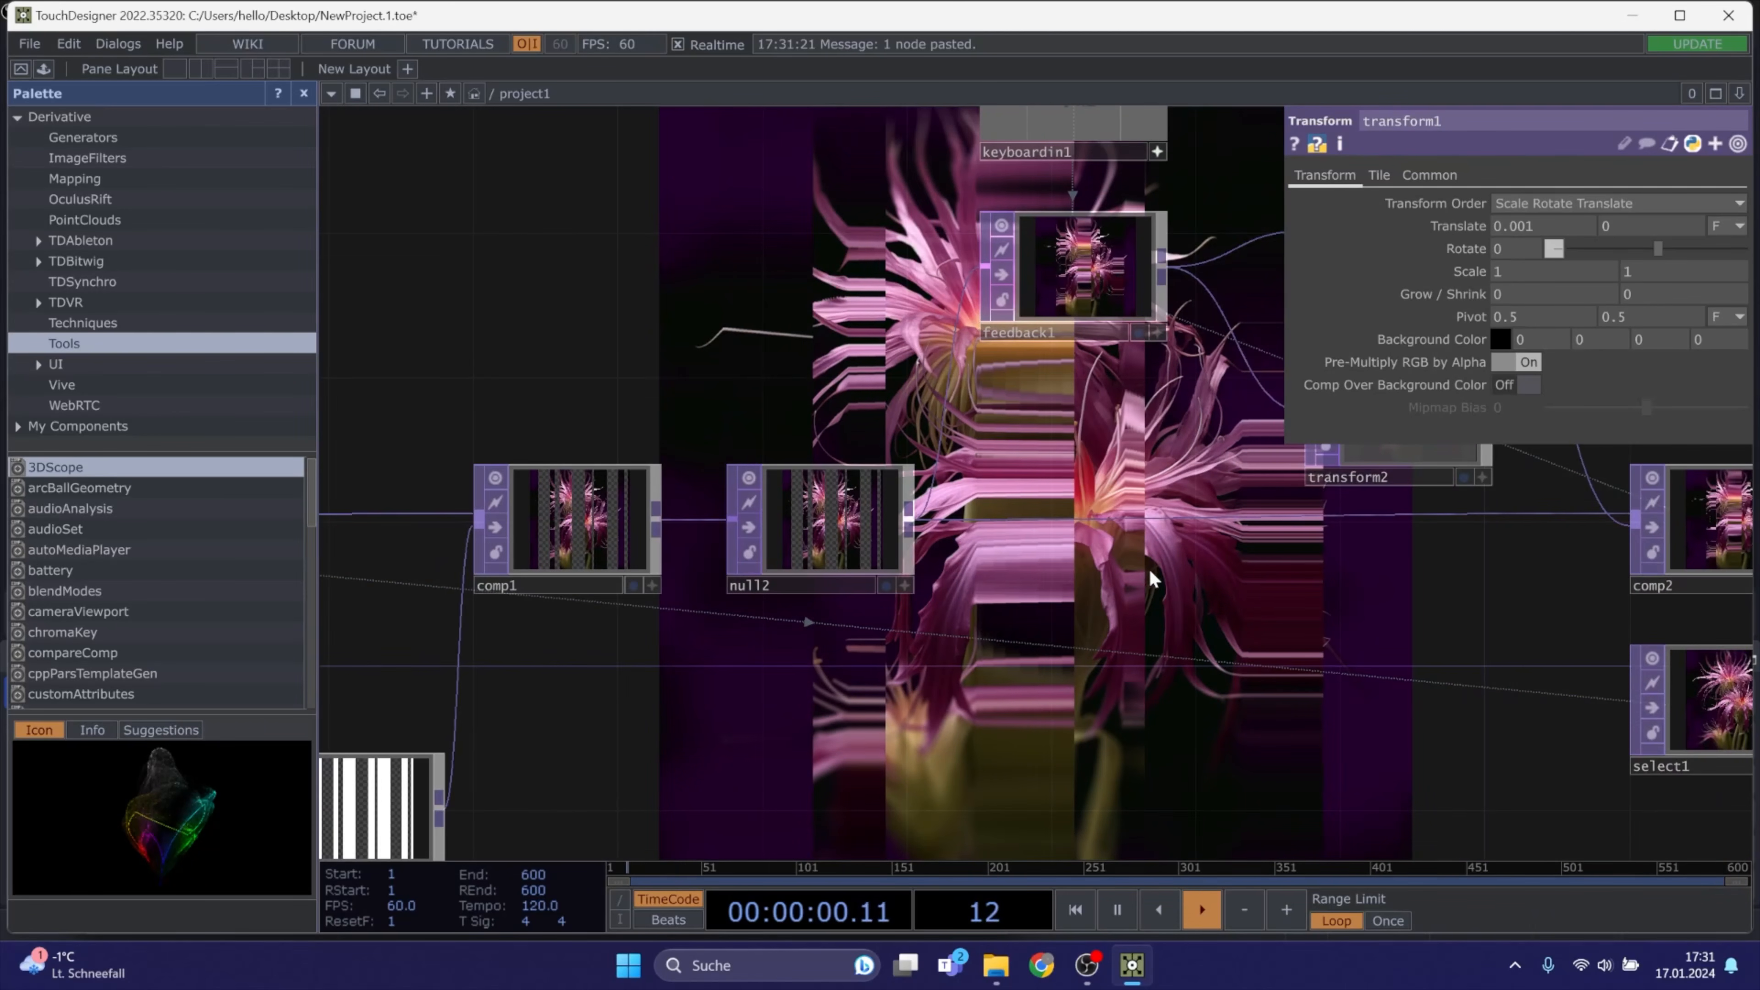
drag(1000, 631, 1301, 594)
drag(1026, 443, 1257, 543)
drag(641, 371, 842, 494)
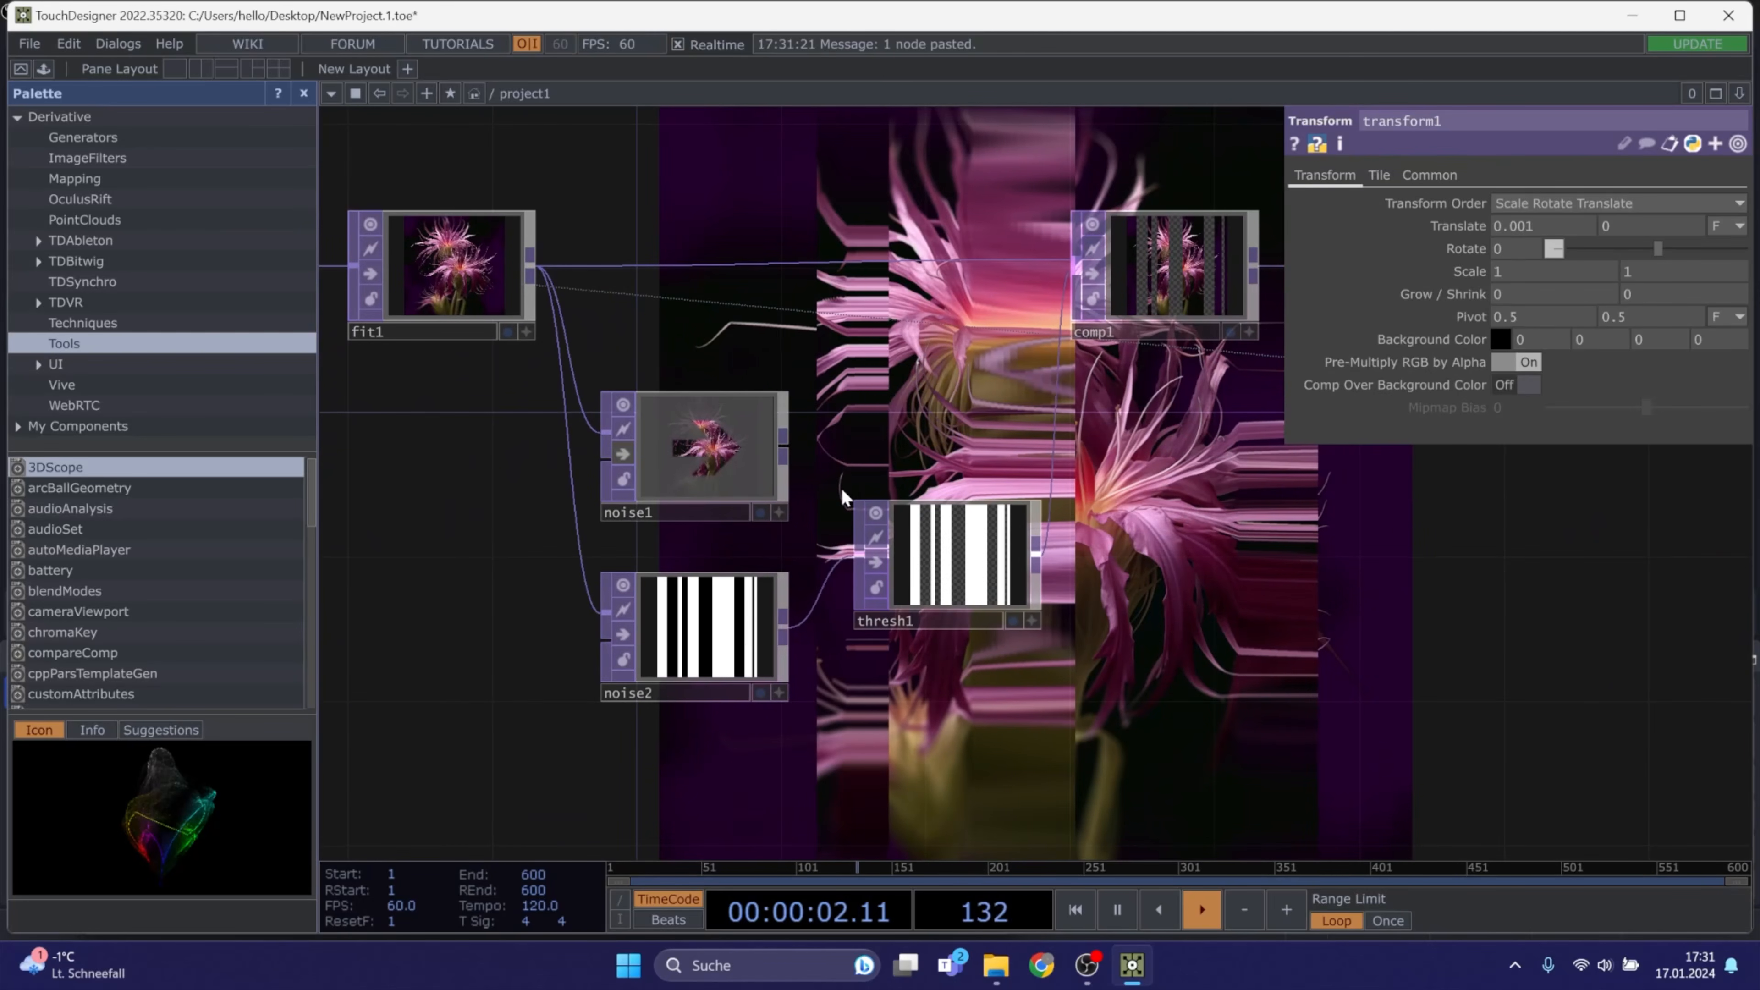
click(749, 634)
click(1336, 176)
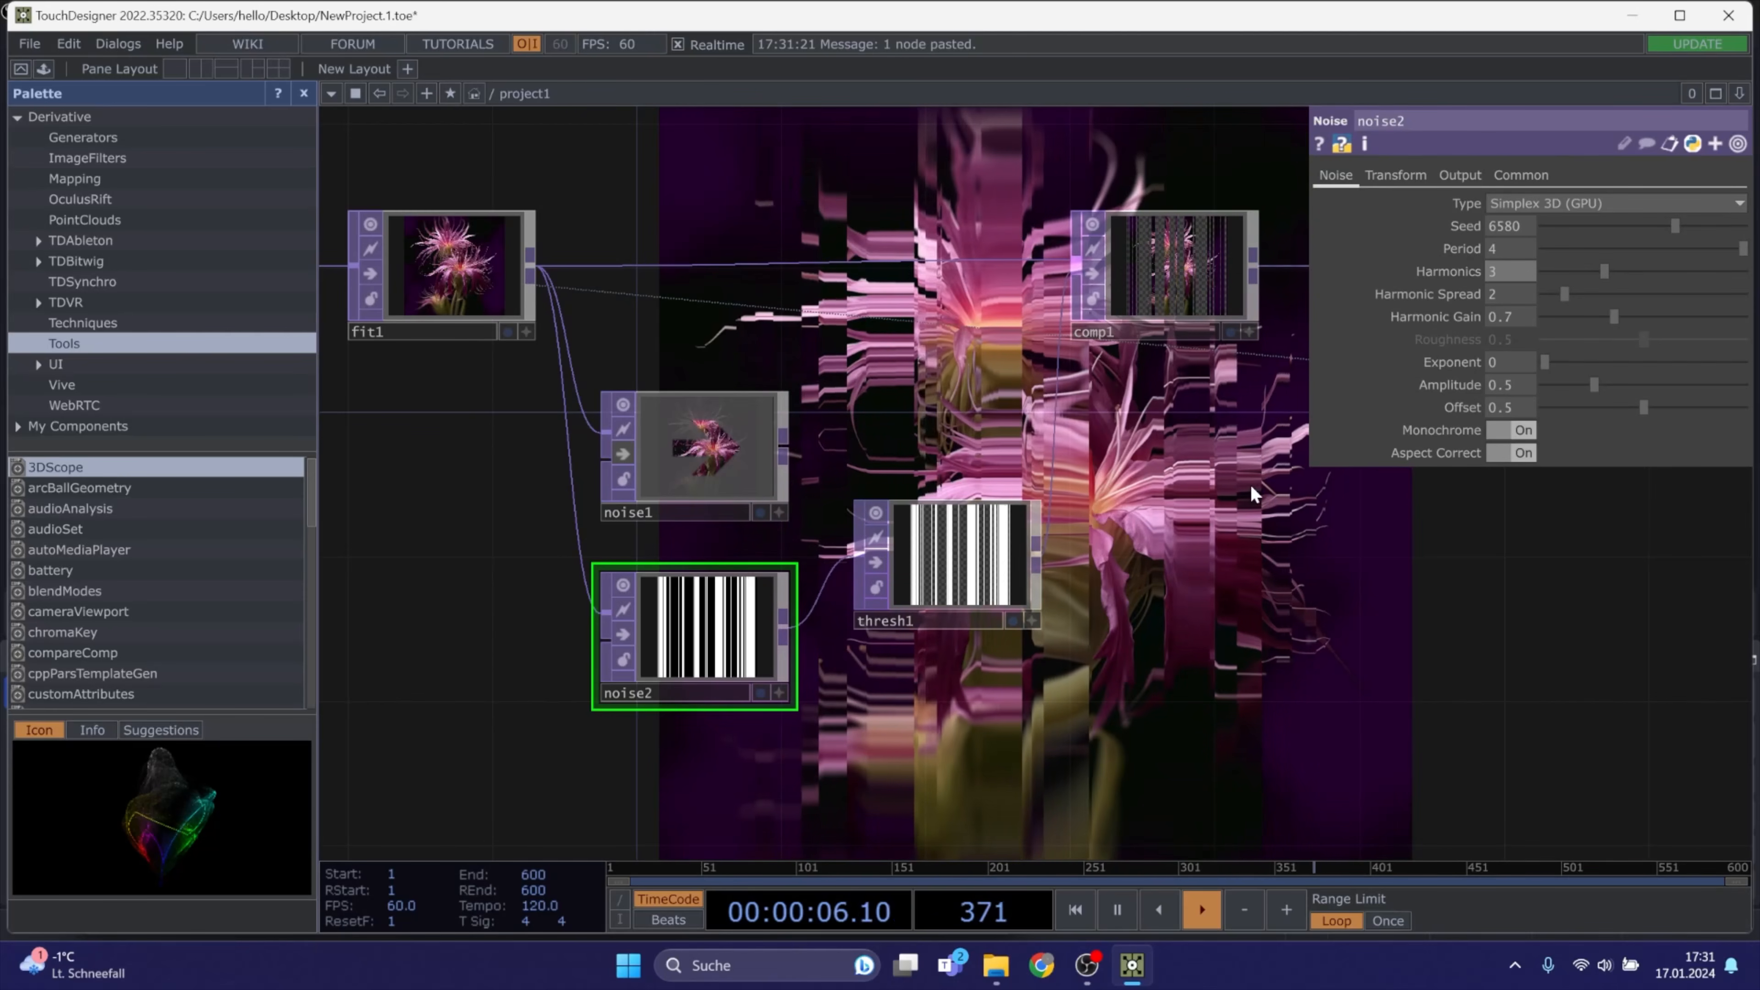
Move transform1 up and place a bypassed duplicate of it, fed by feedback1, in the gap above transform2
drag(1250, 529, 1016, 455)
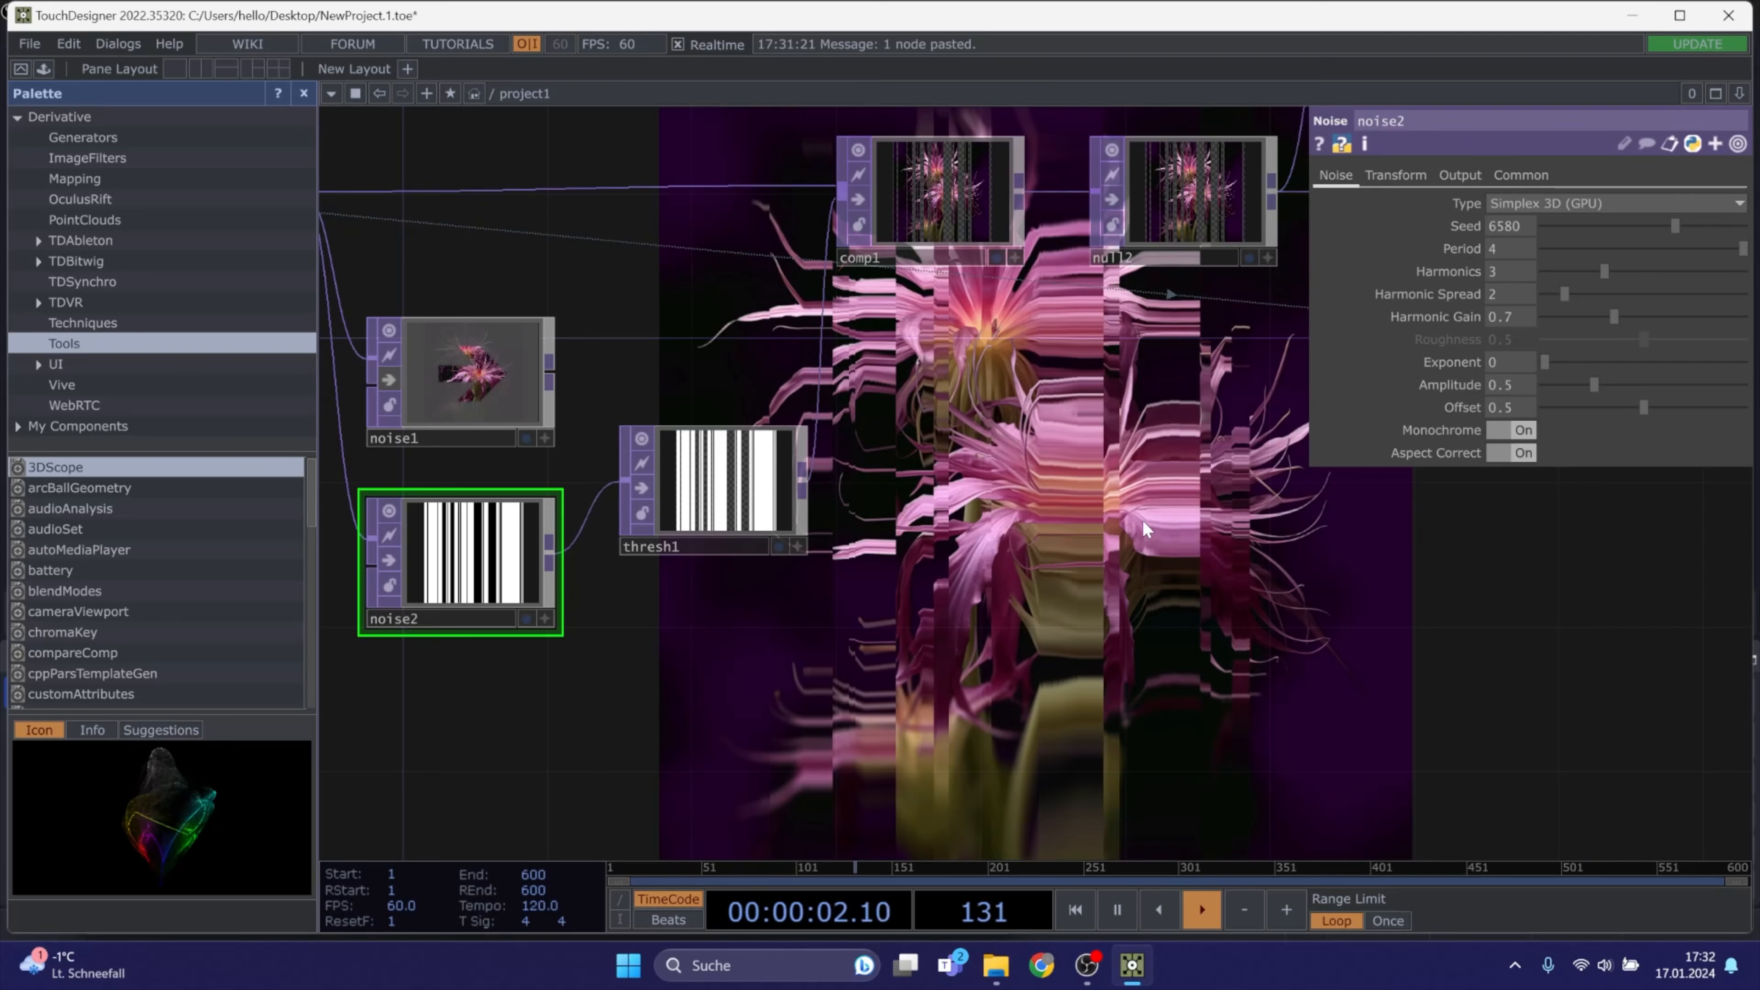
scroll(1109, 555, down, 3)
drag(1224, 561, 879, 530)
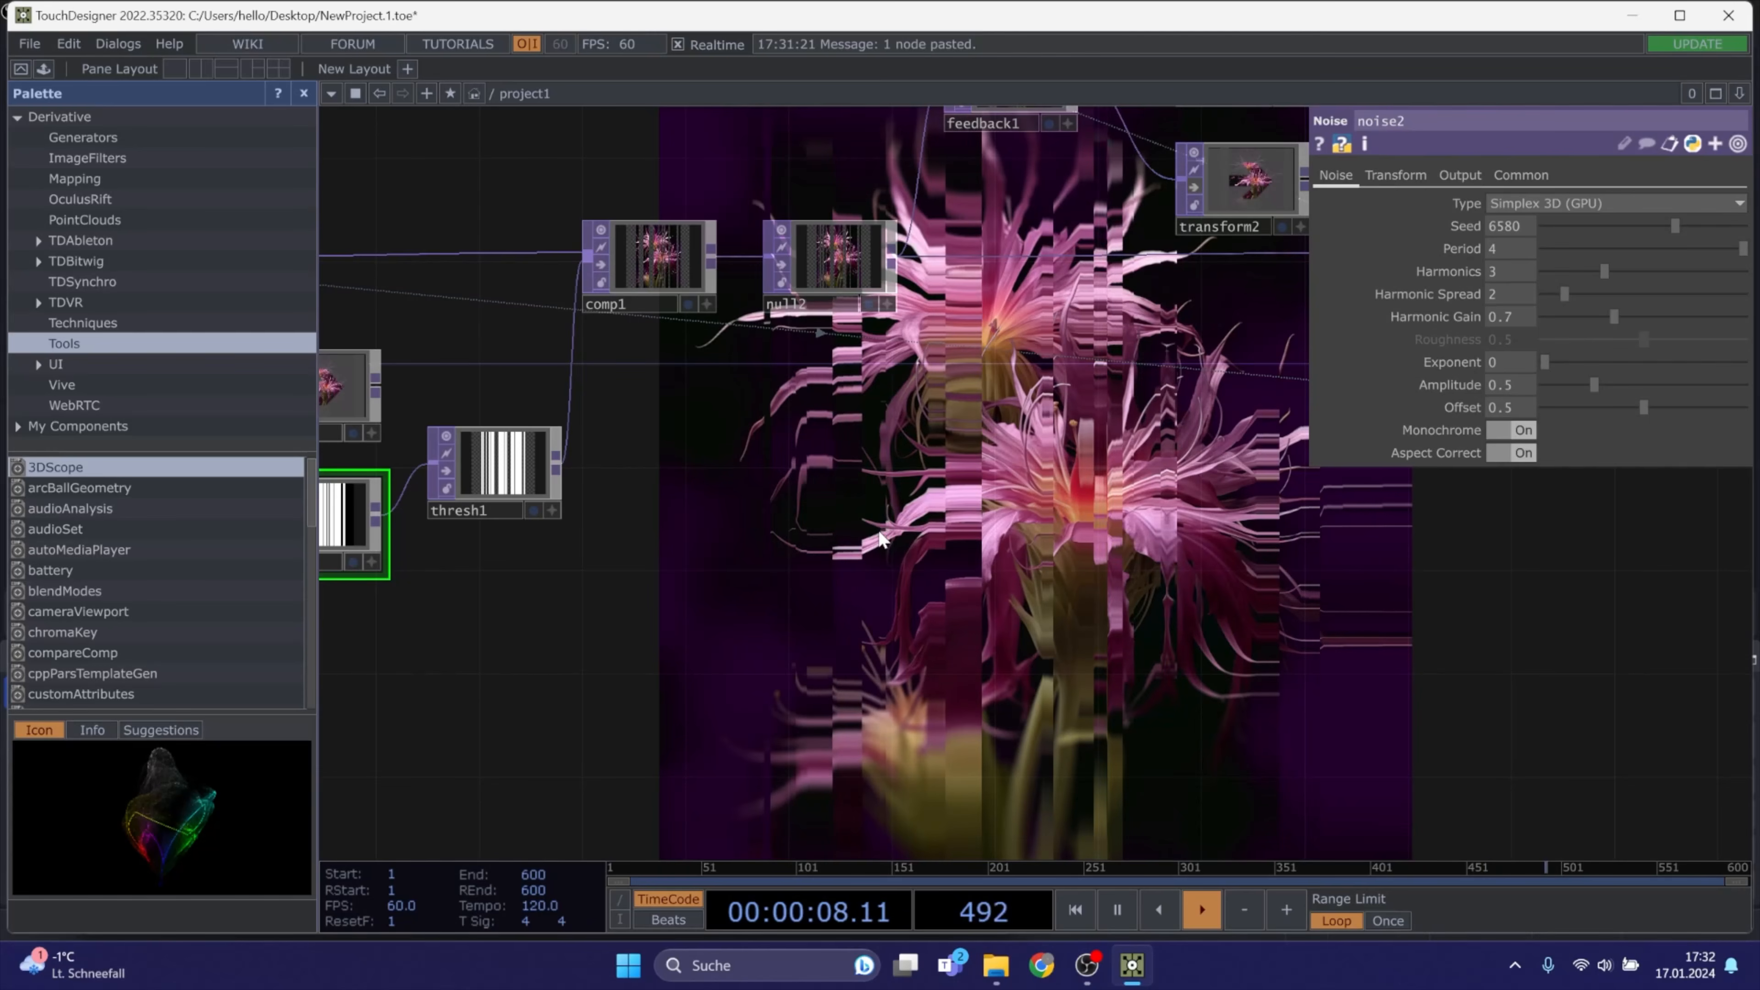
drag(1101, 387, 1008, 512)
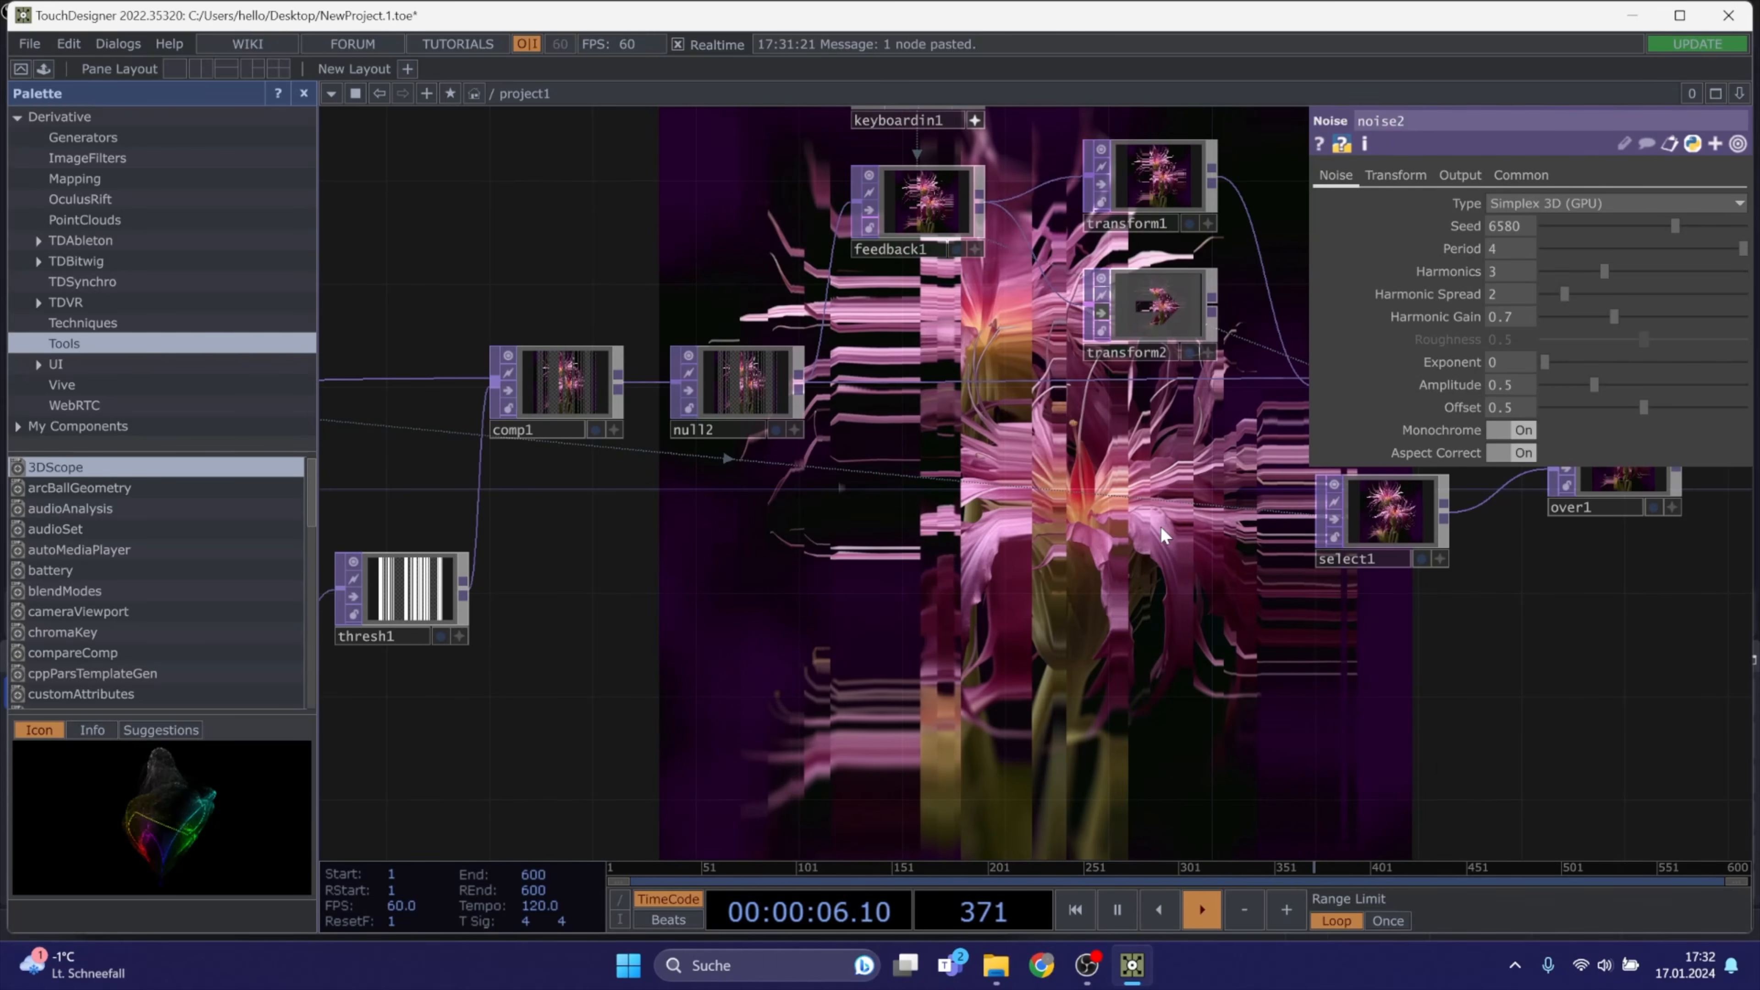
drag(959, 582, 683, 821)
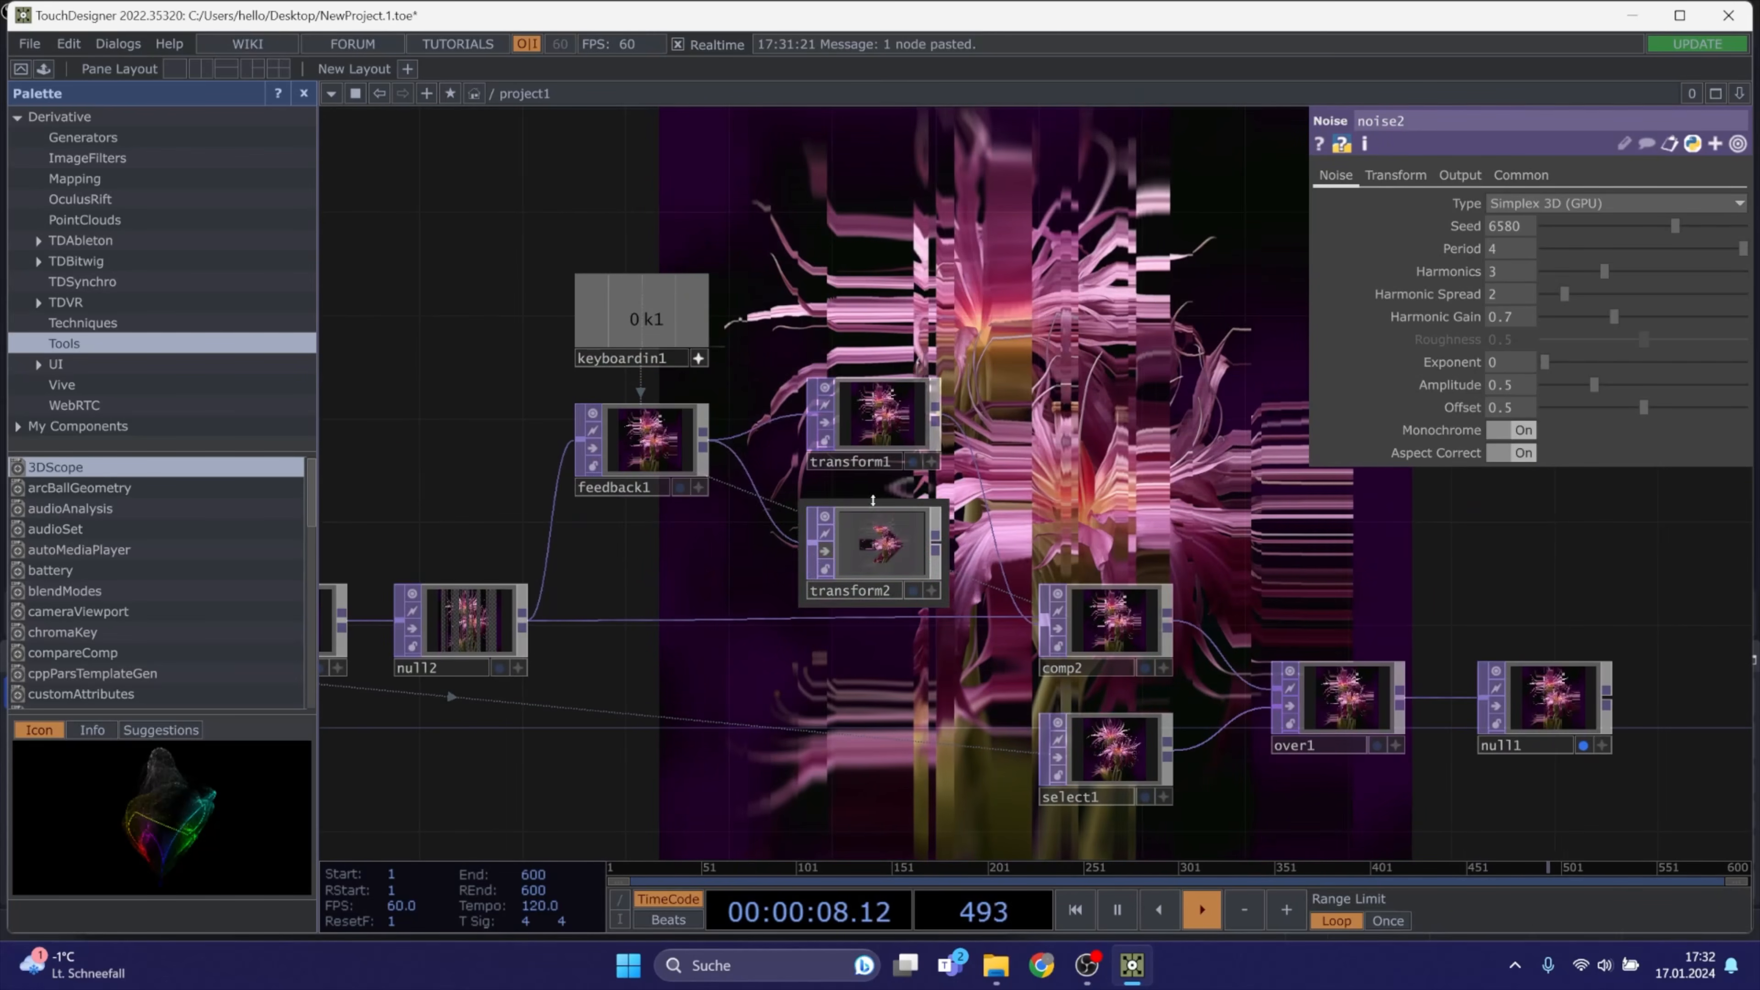
drag(866, 415, 865, 311)
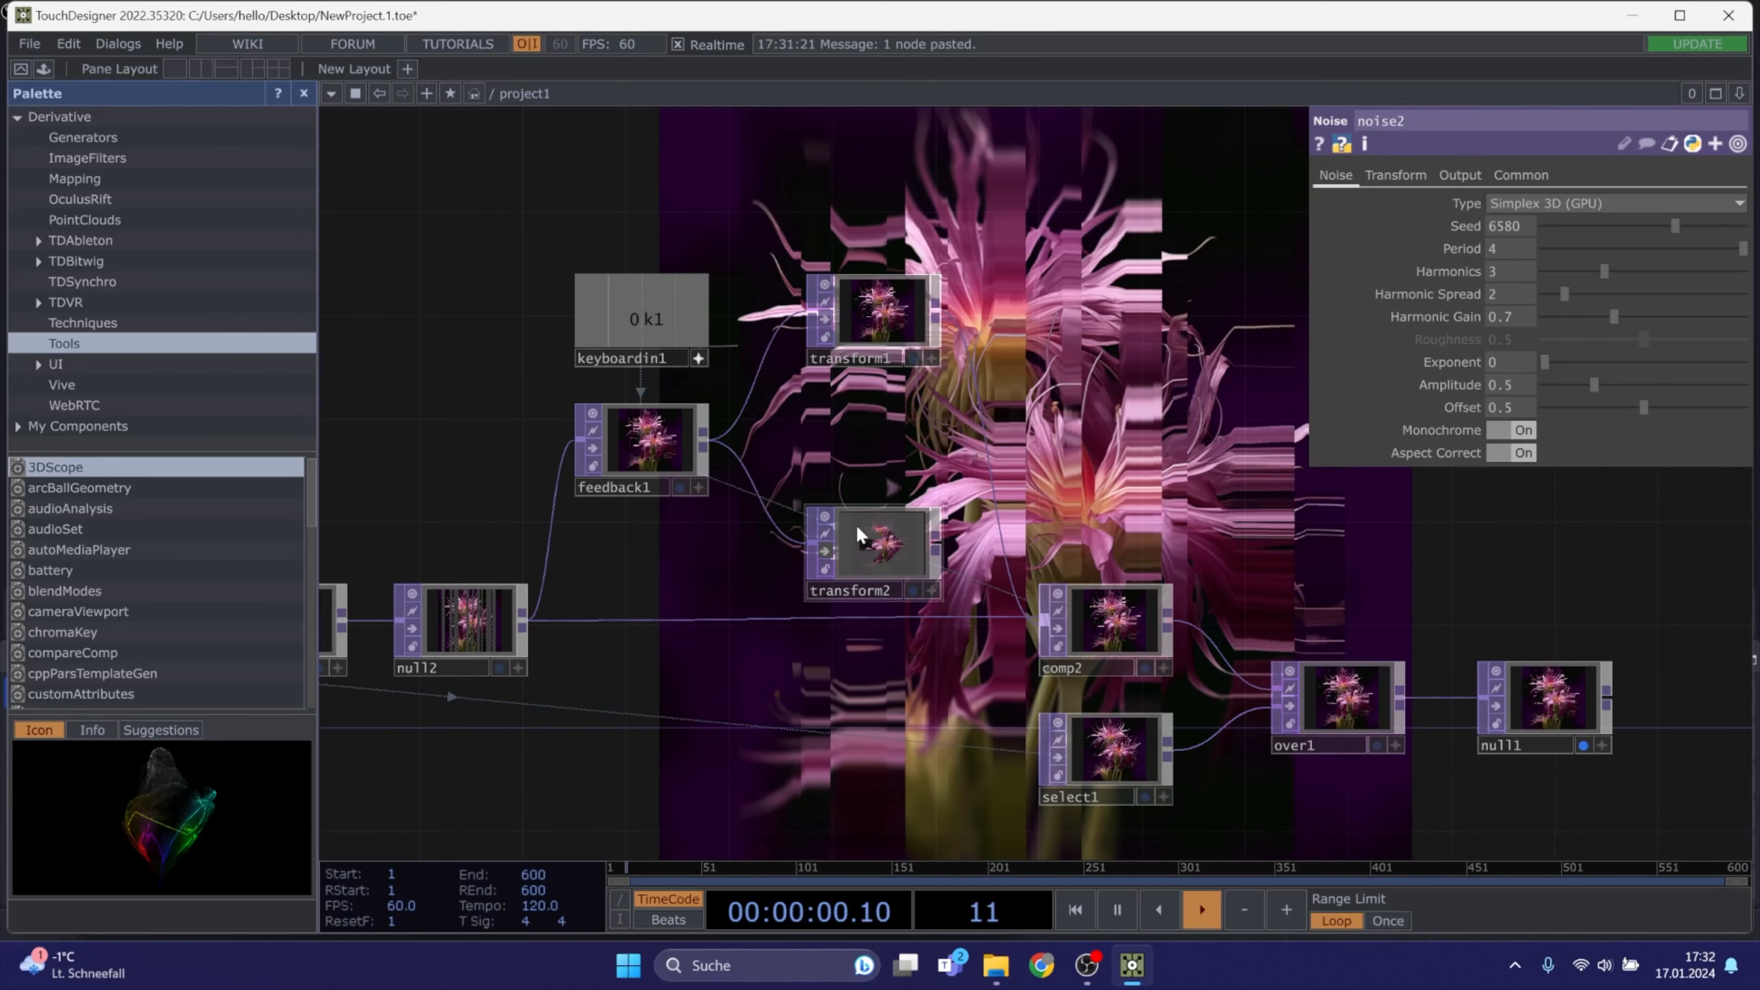
click(867, 323)
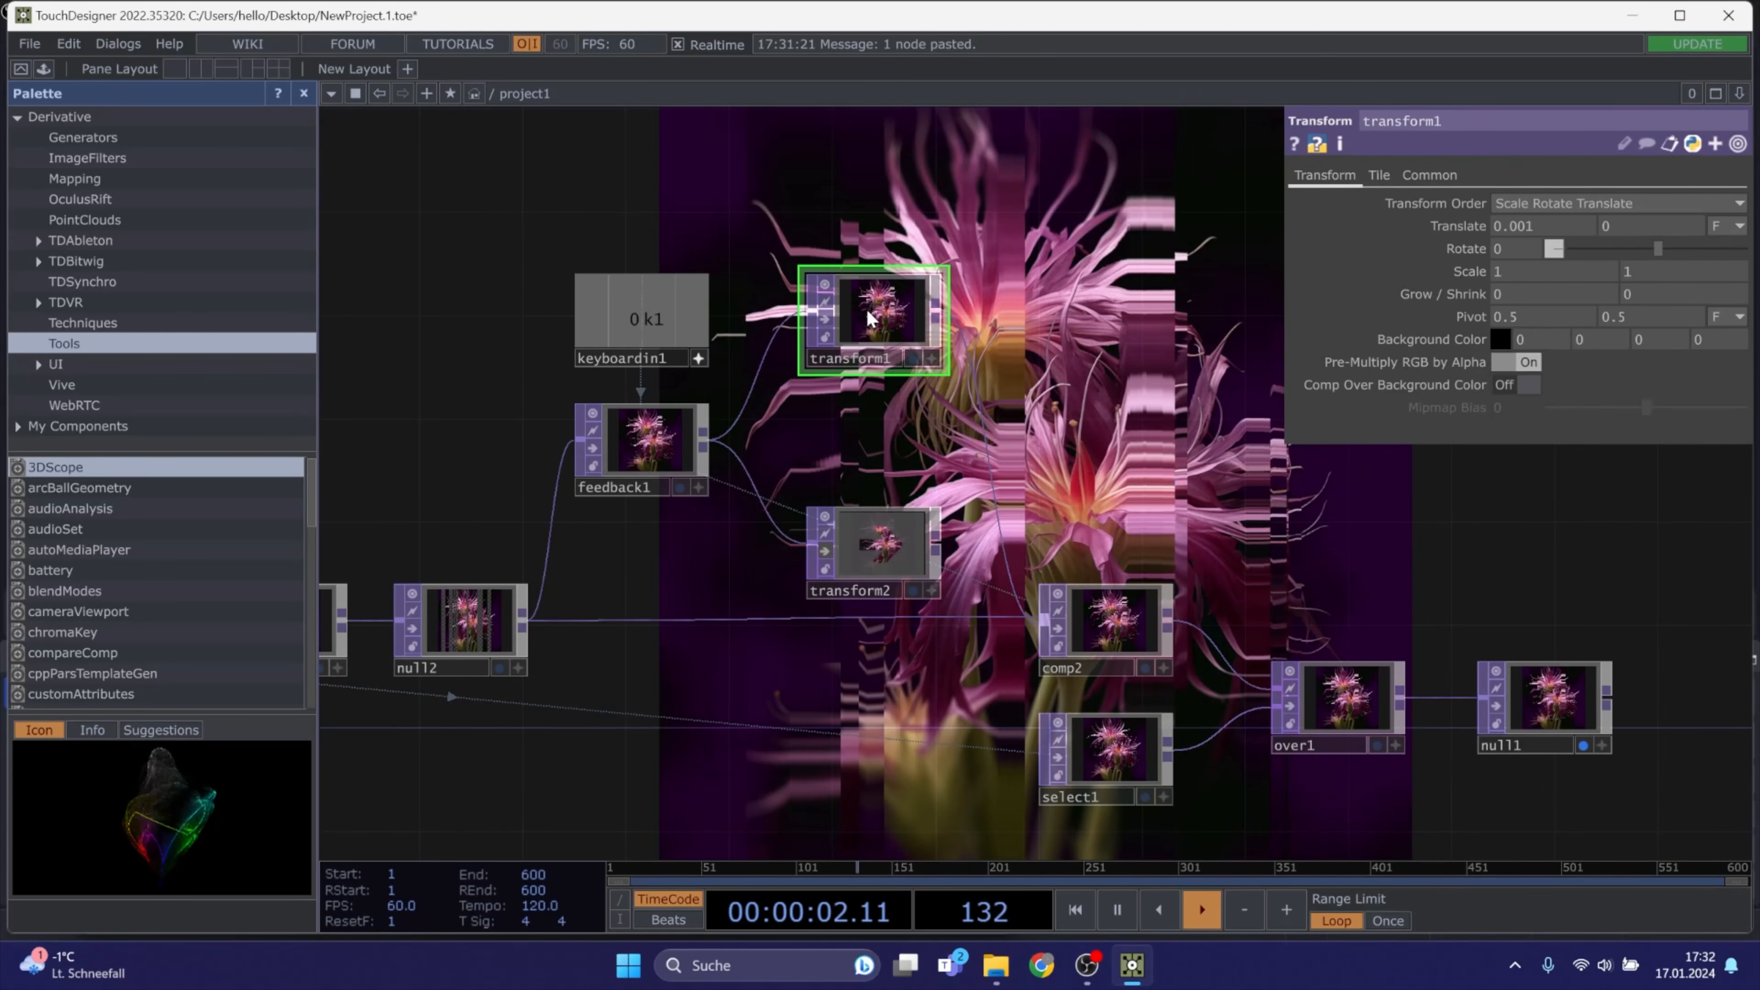
key(ctrl+v)
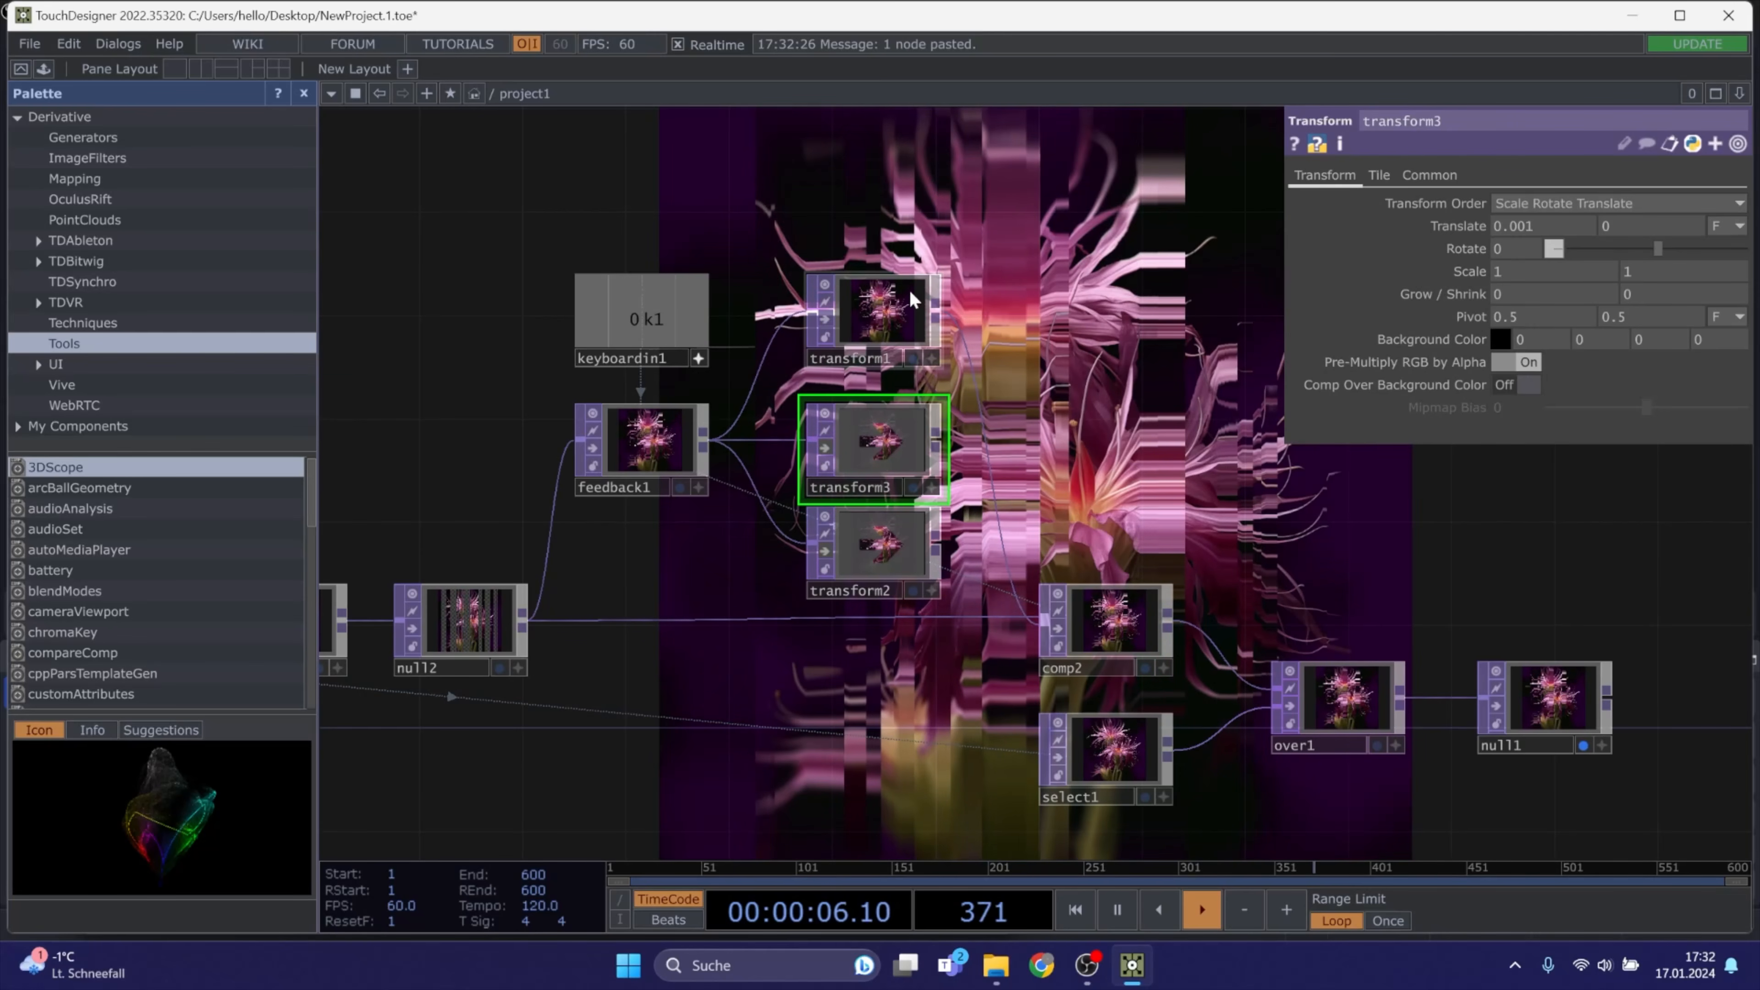
Try Rotate values of 0.25 and 0.1 on transform1, and settle on 0.15
drag(1013, 356, 880, 339)
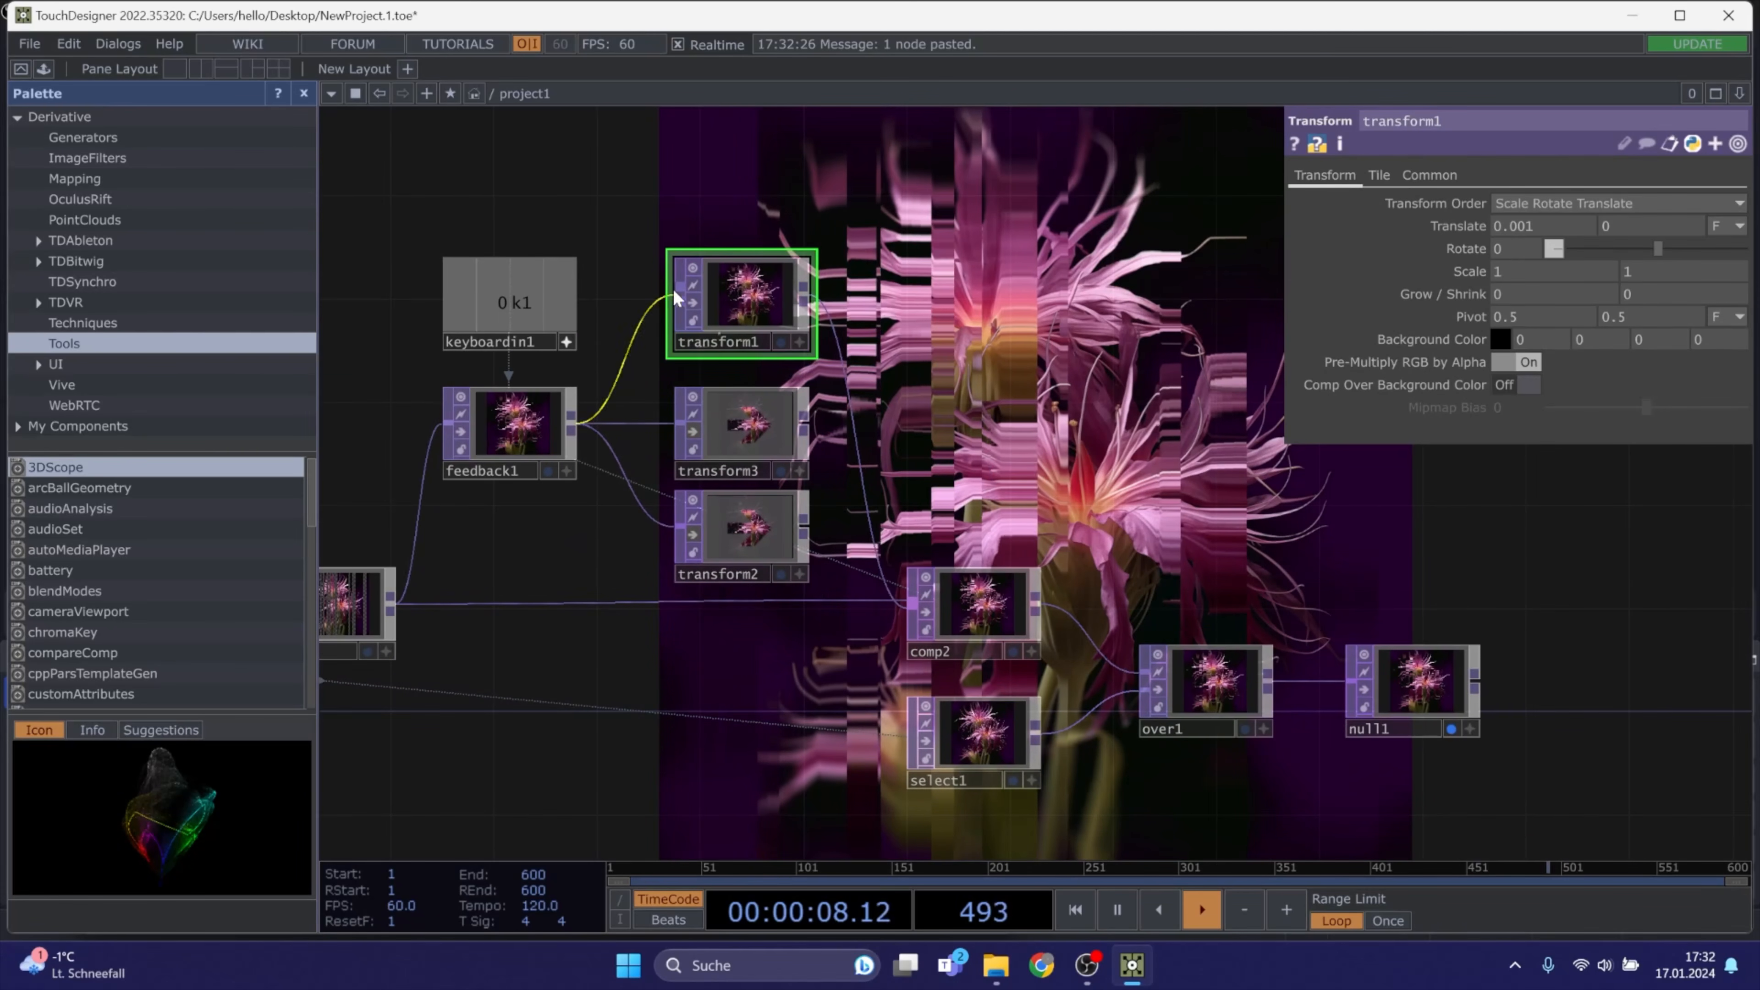
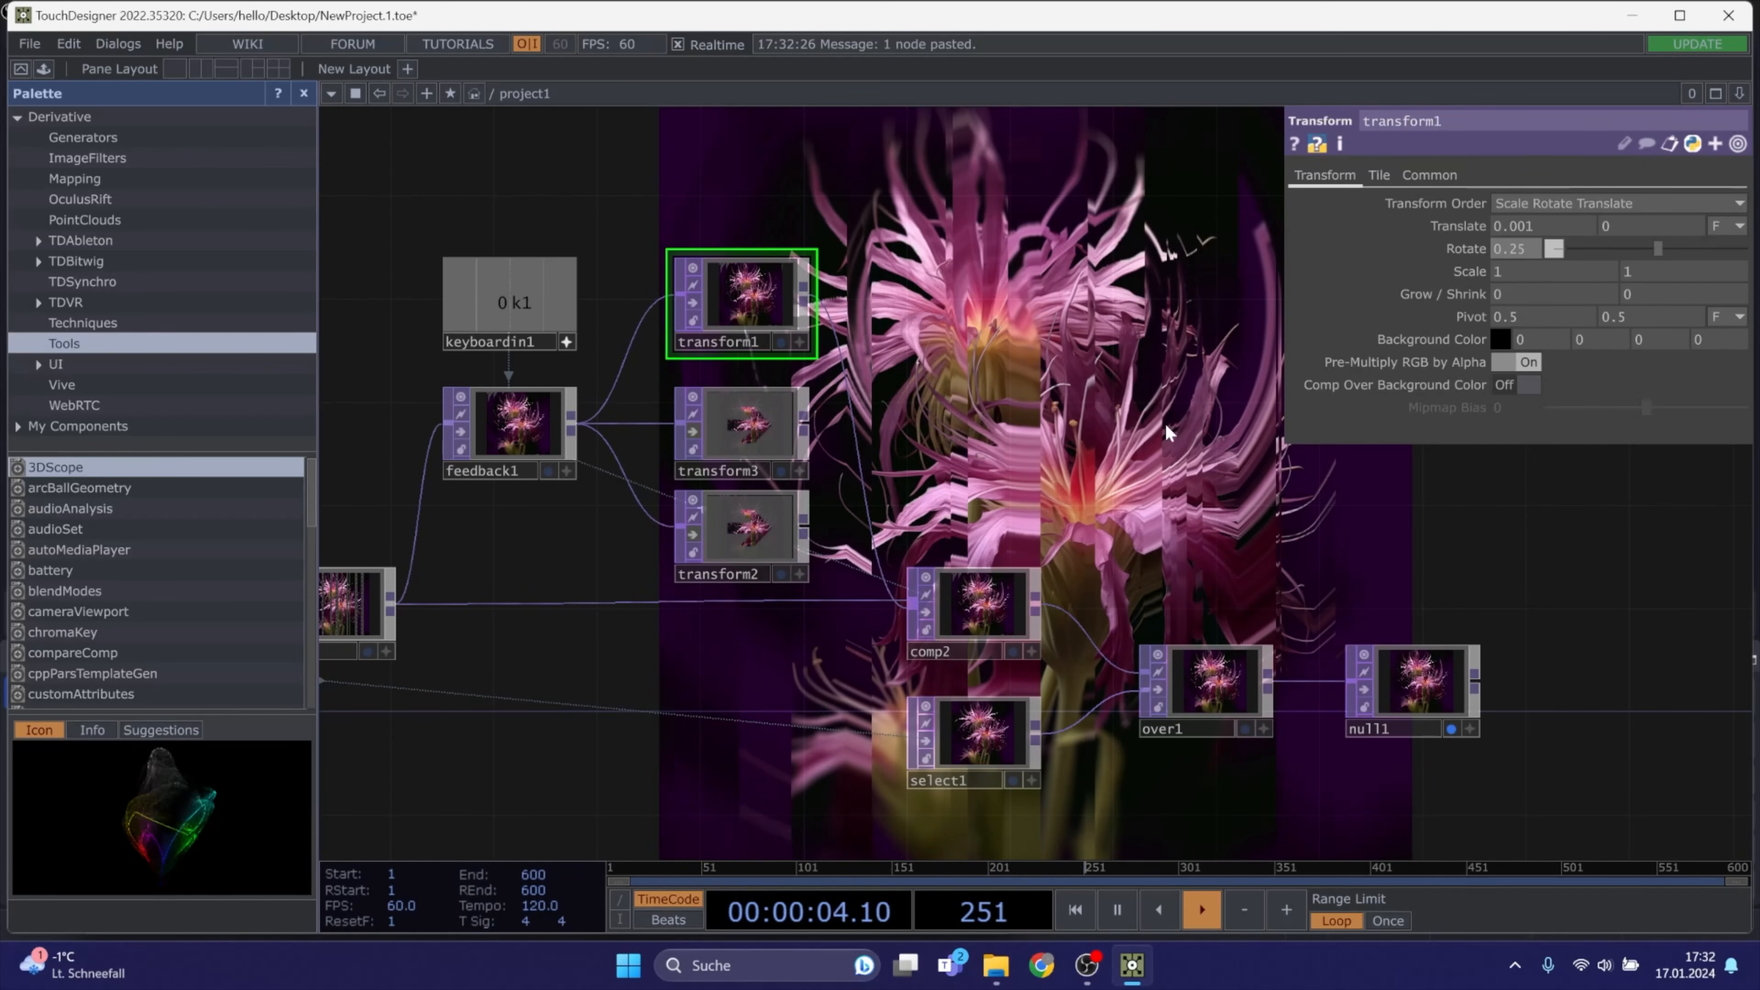
drag(1185, 521, 1055, 466)
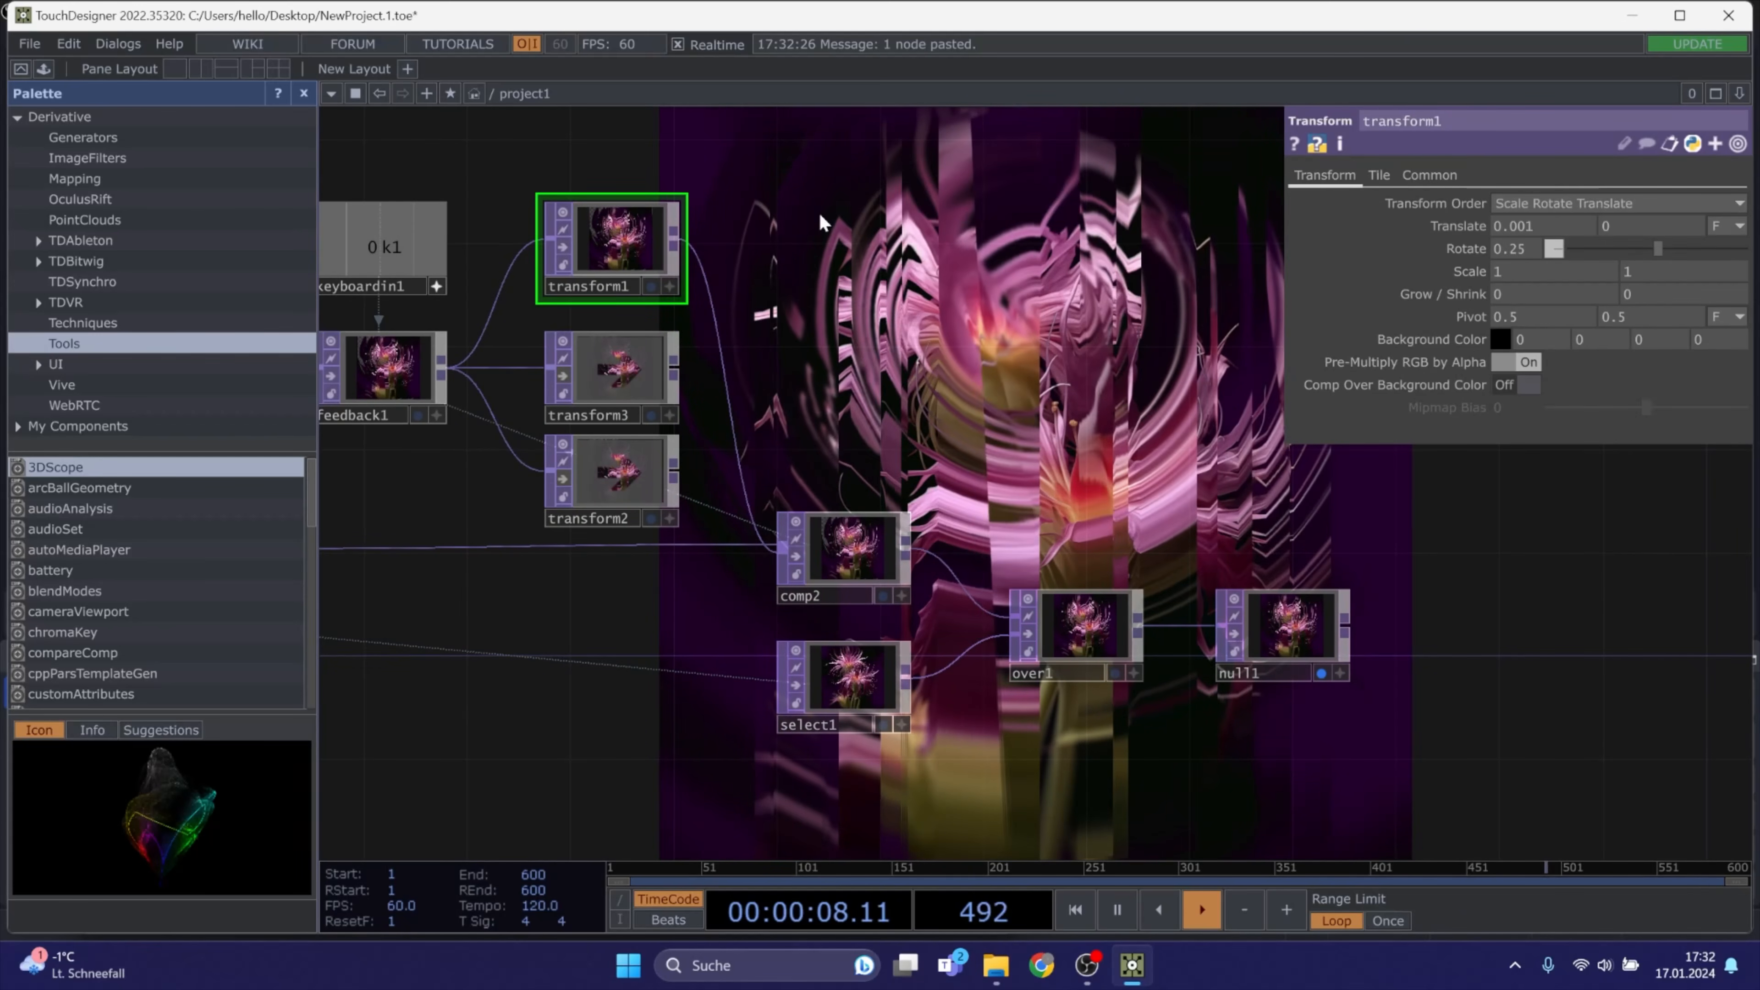
click(1515, 249)
text(0.1)
key(Return)
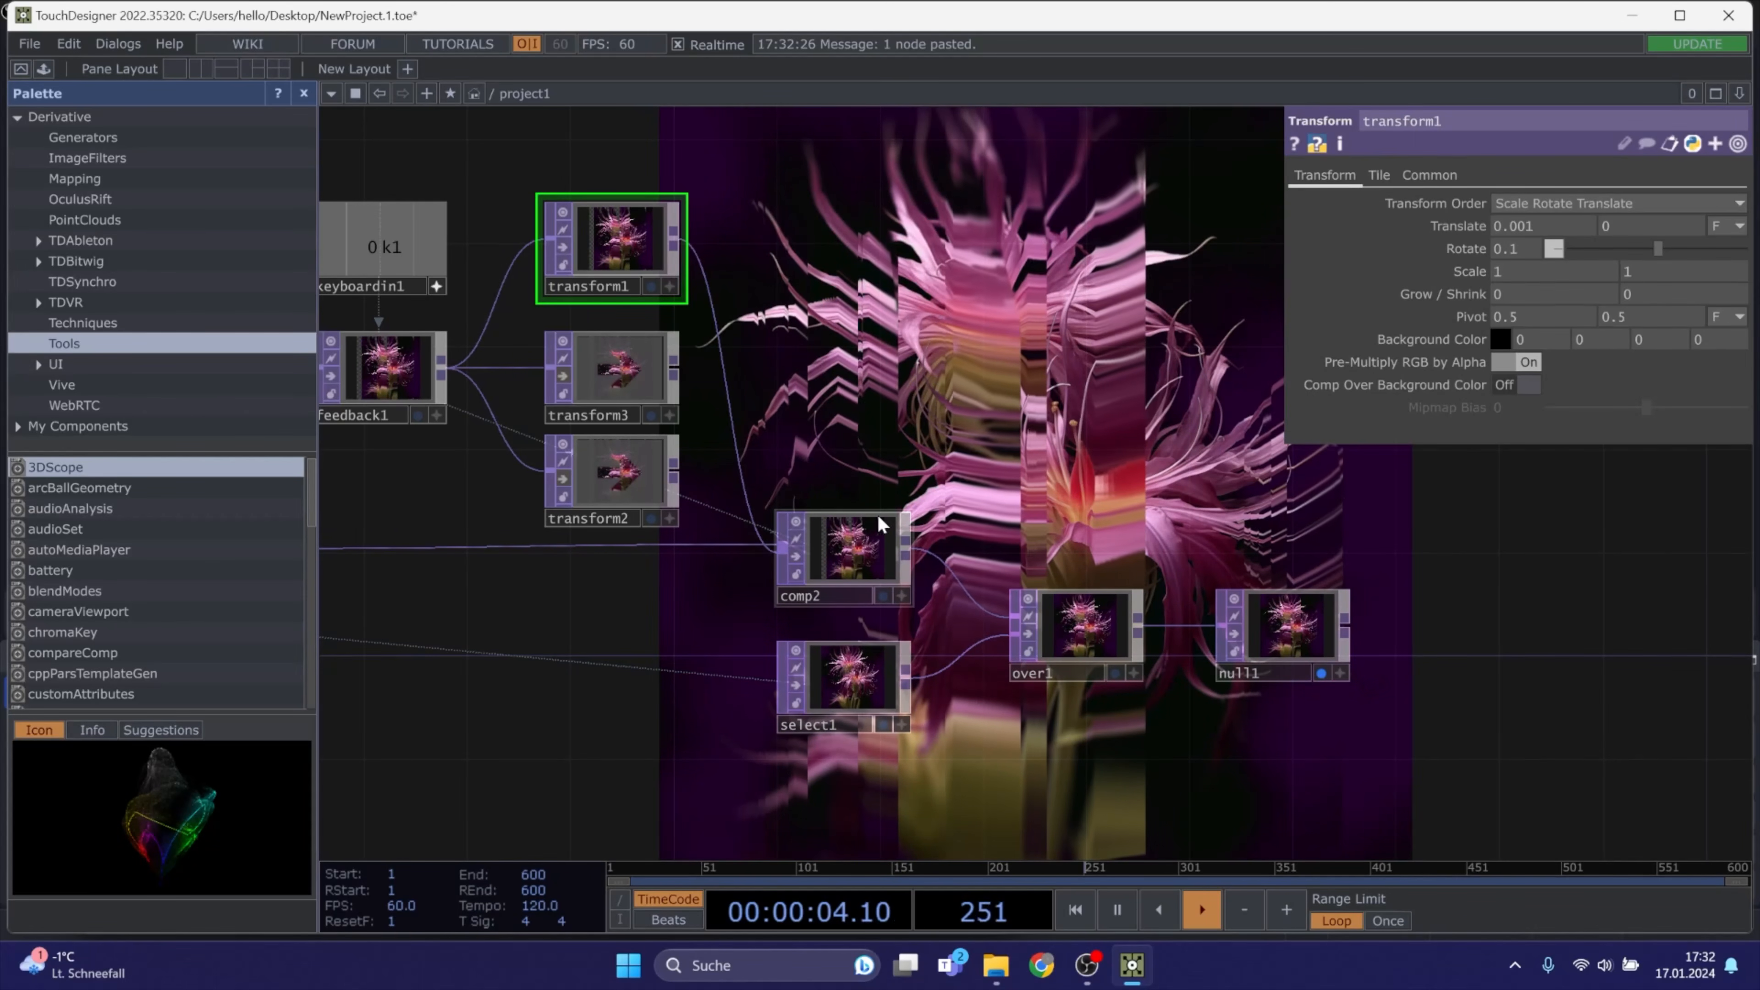
click(1525, 248)
text(0.15)
key(Return)
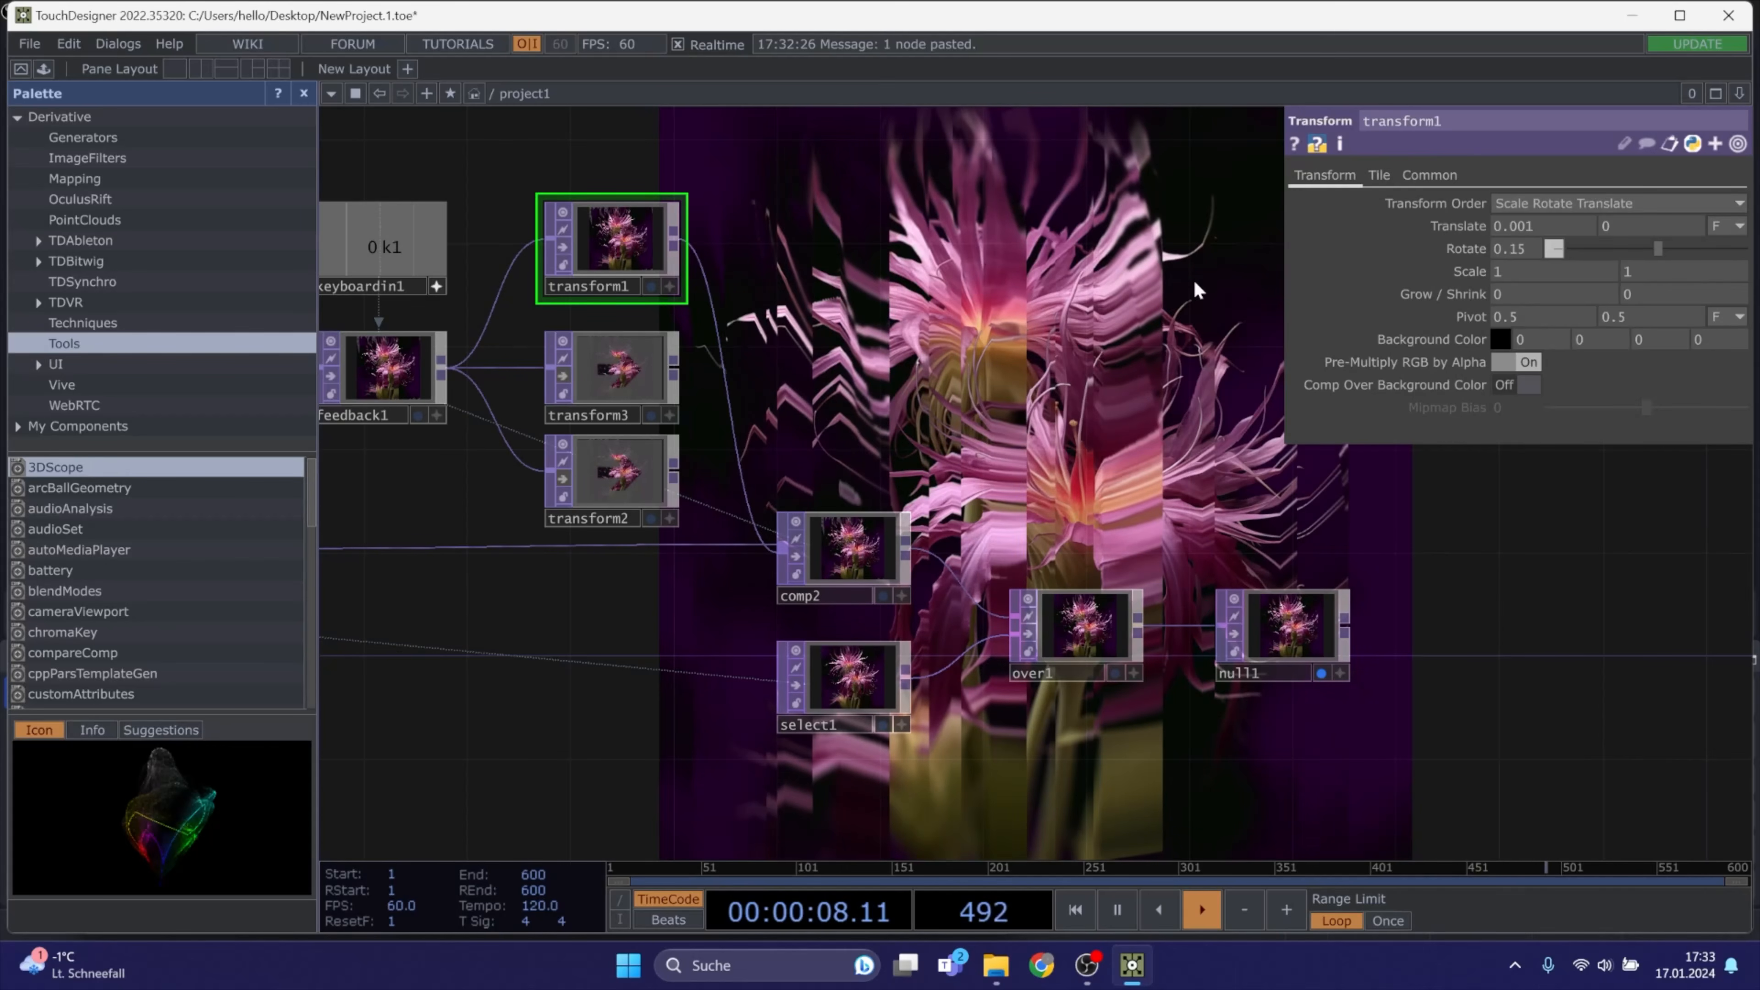
Set the noise2 mask's Period to 2
drag(193, 617, 778, 461)
click(499, 715)
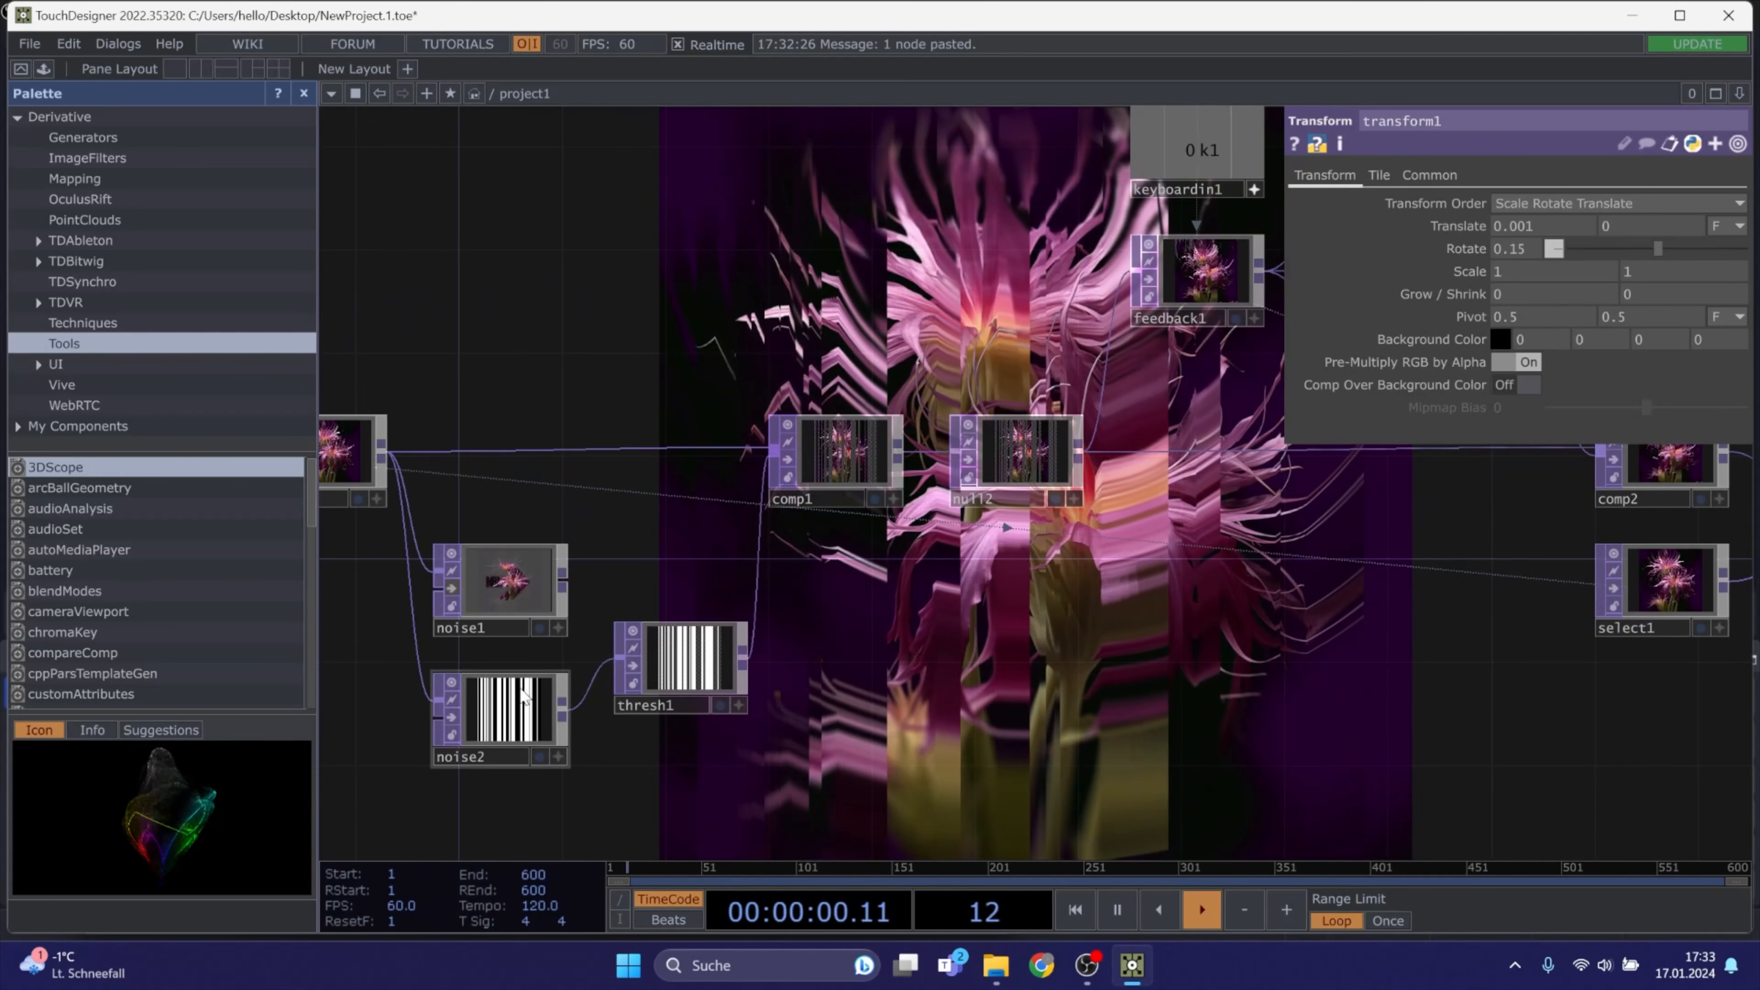
click(1503, 248)
text(2)
key(Return)
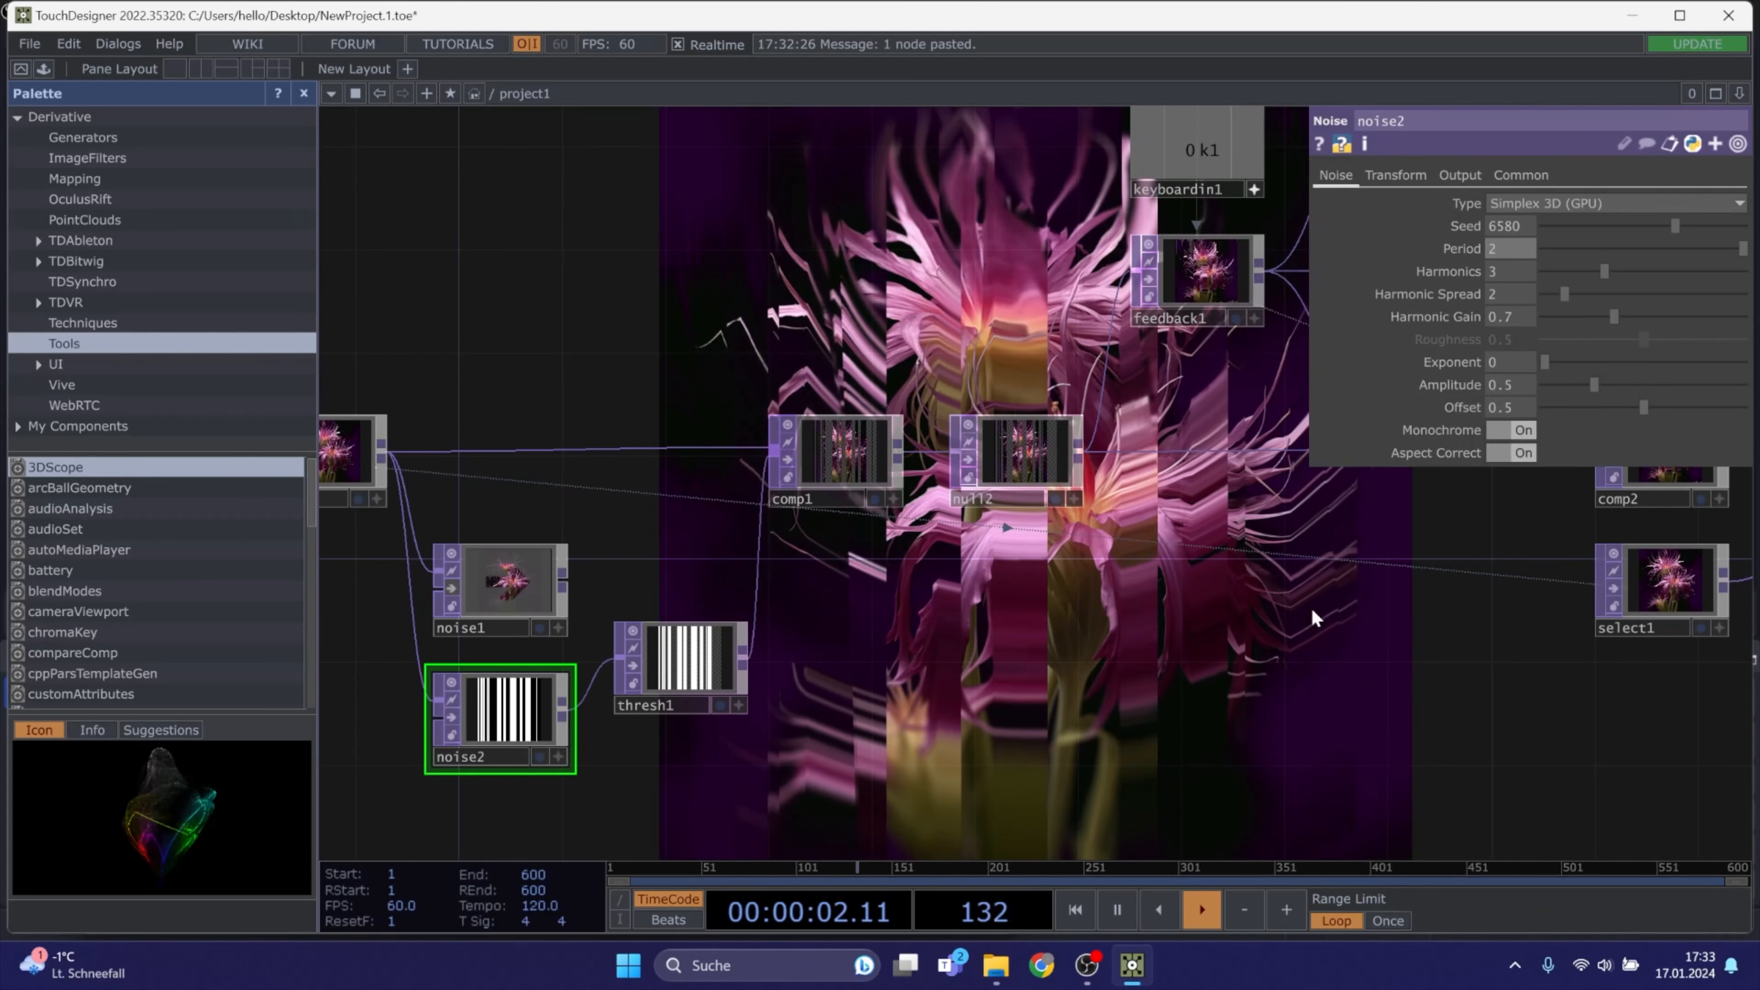
Set transform1's Translate X to 0.002 in the feedback loop
drag(1330, 682, 483, 345)
drag(1051, 622, 917, 632)
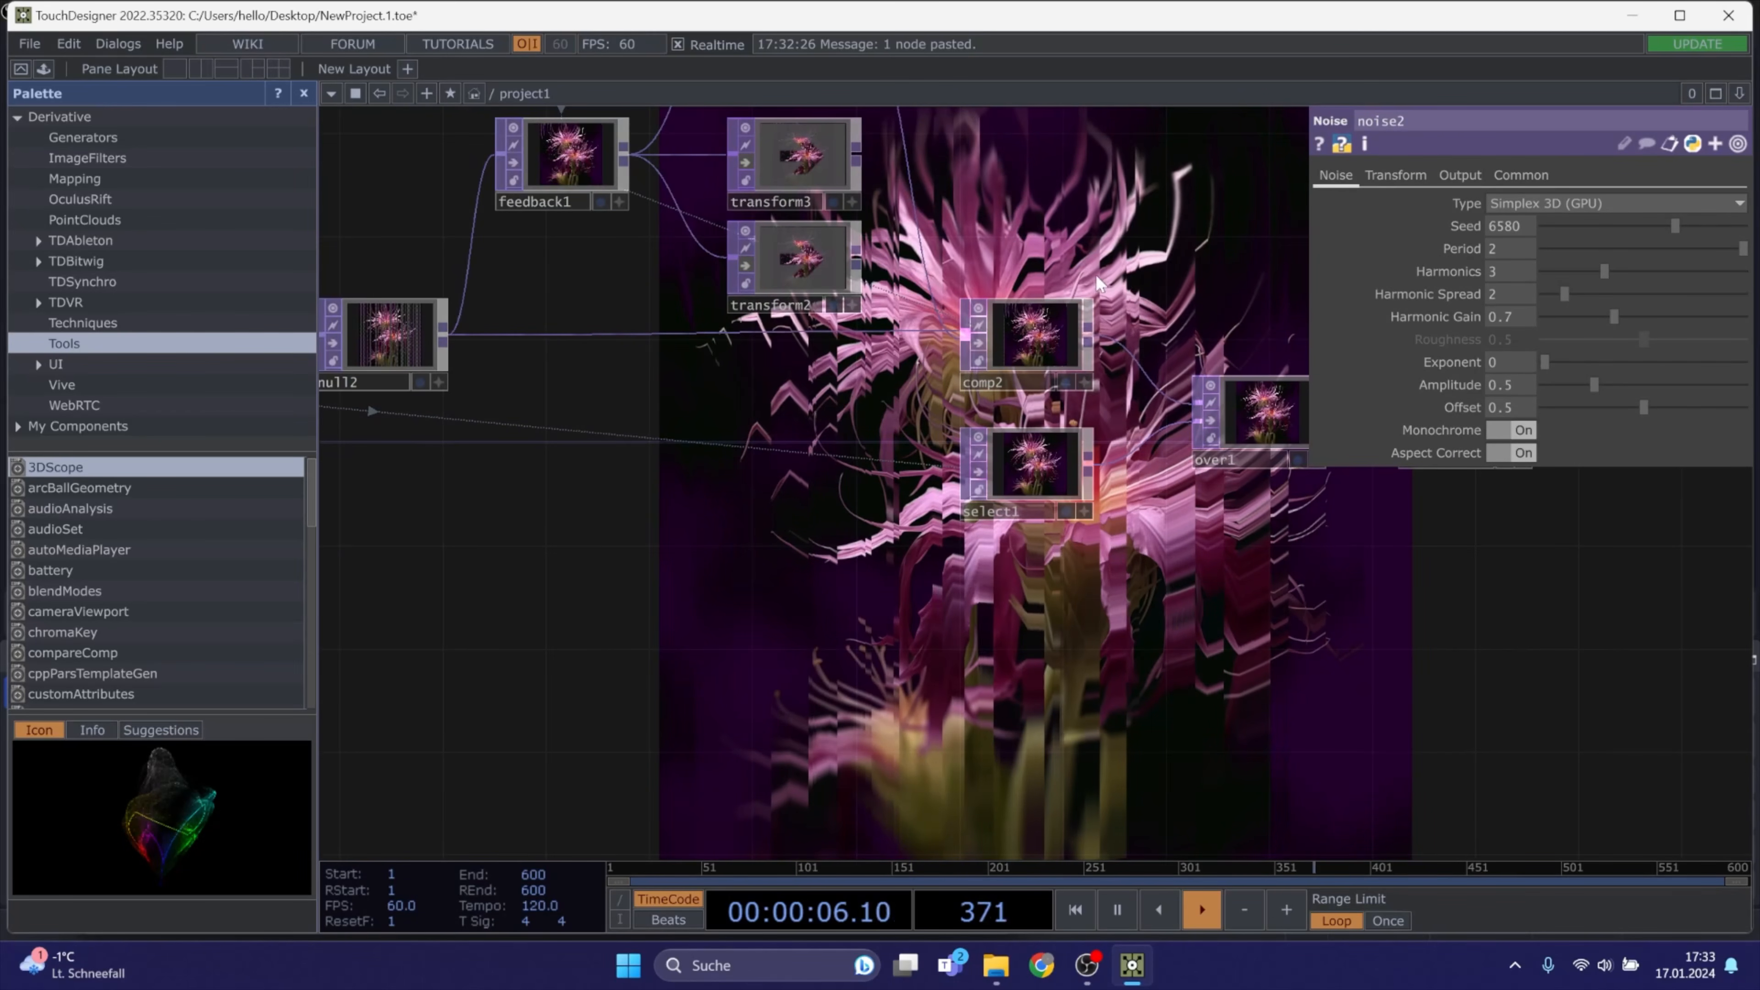
drag(1107, 288, 1074, 544)
click(763, 297)
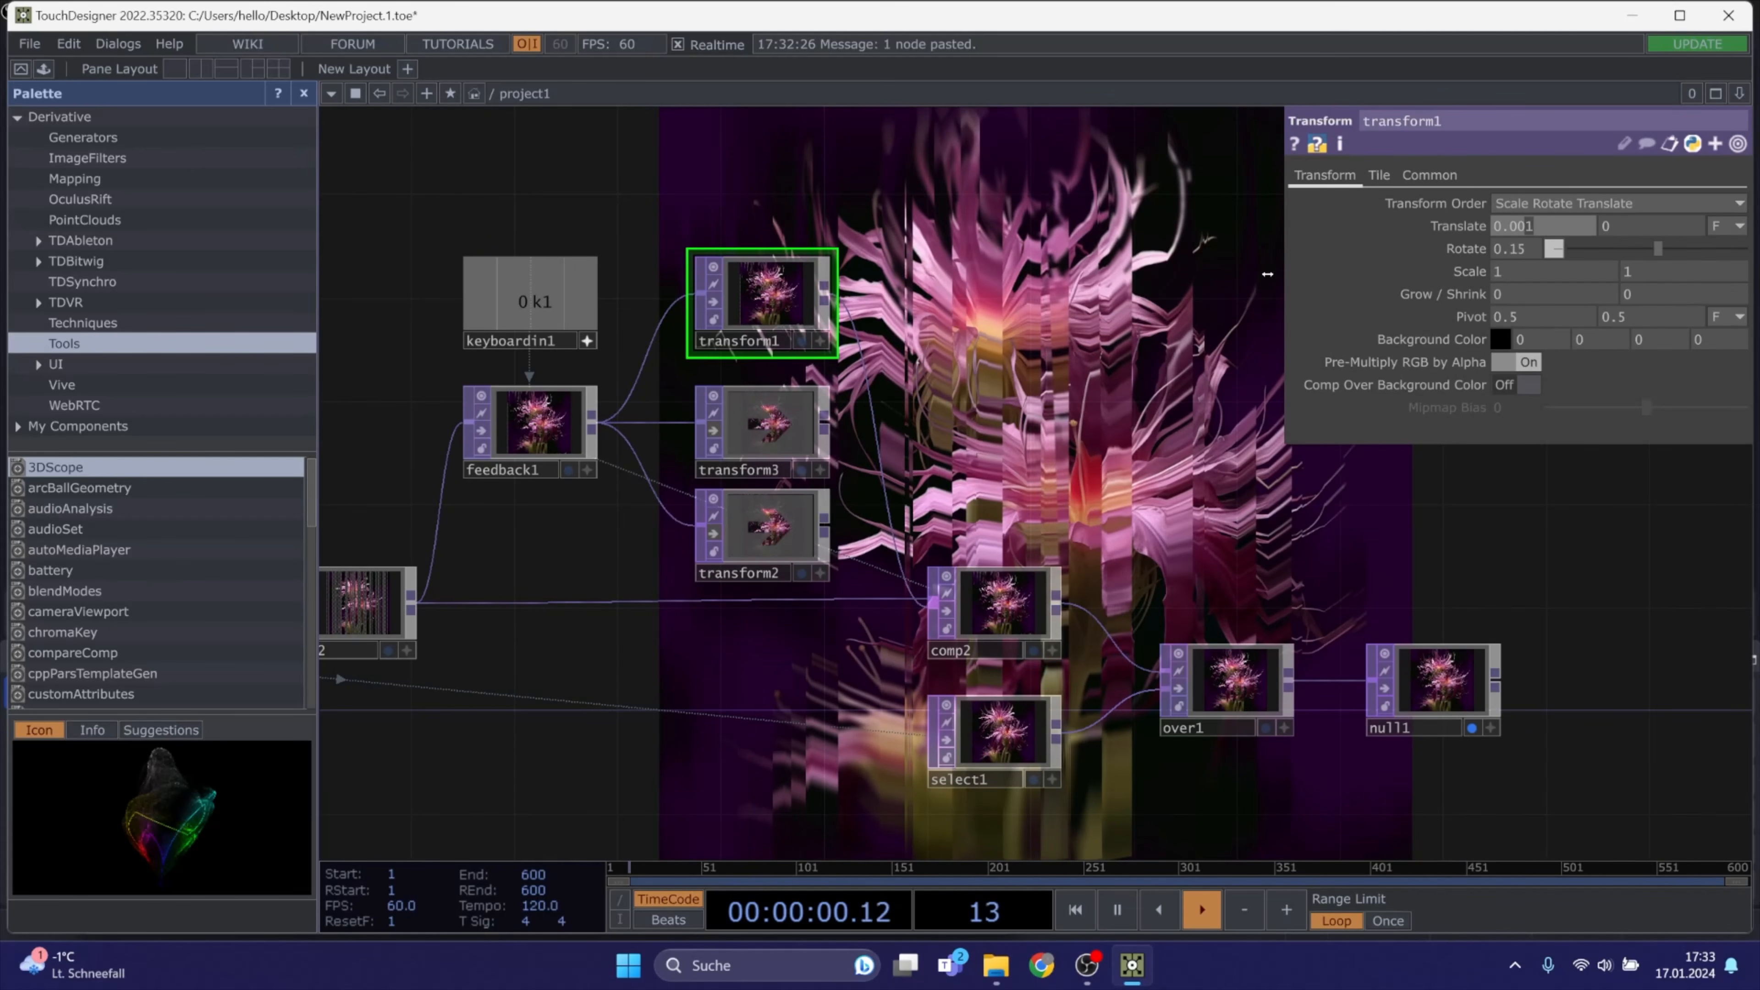
scroll(1151, 401, right, 3)
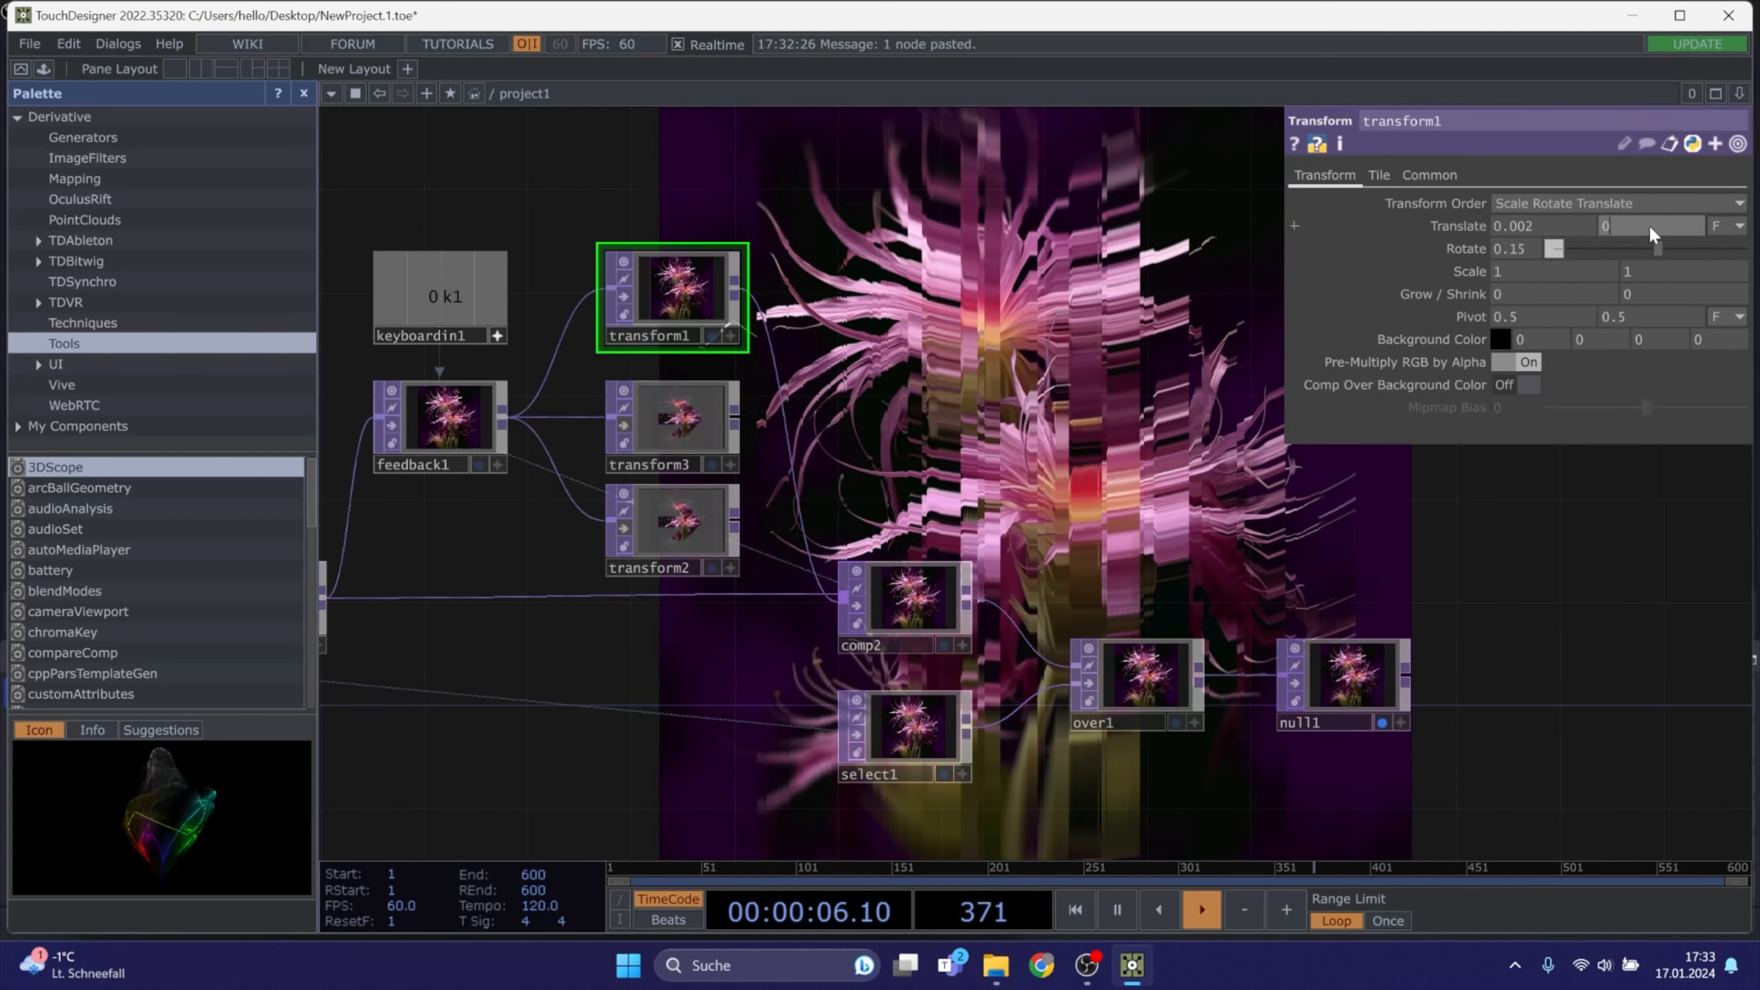
Try transform1 with Translate Y at -0.001, Rotate at 0.25 and both Scale values at 1.002
middle_drag(1653, 271, 1676, 275)
mouse_move(1656, 206)
middle_down()
mouse_move(1636, 205)
mouse_move(1650, 232)
middle_up()
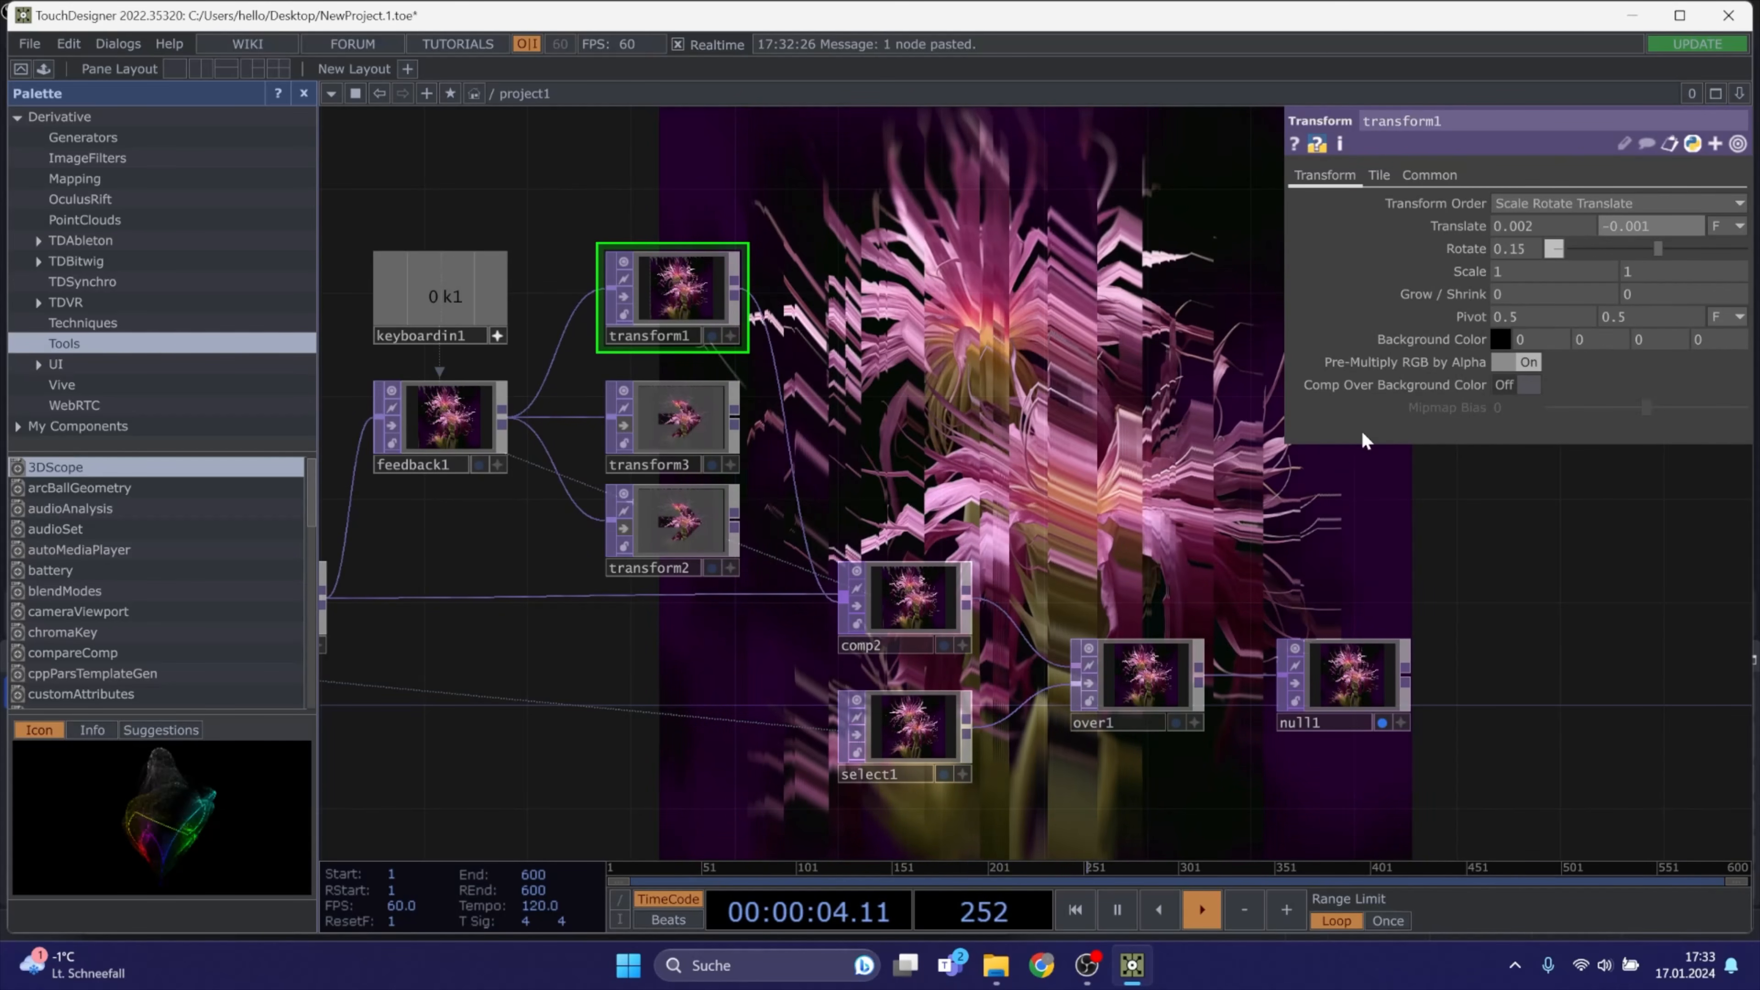
middle_drag(1517, 249, 1516, 249)
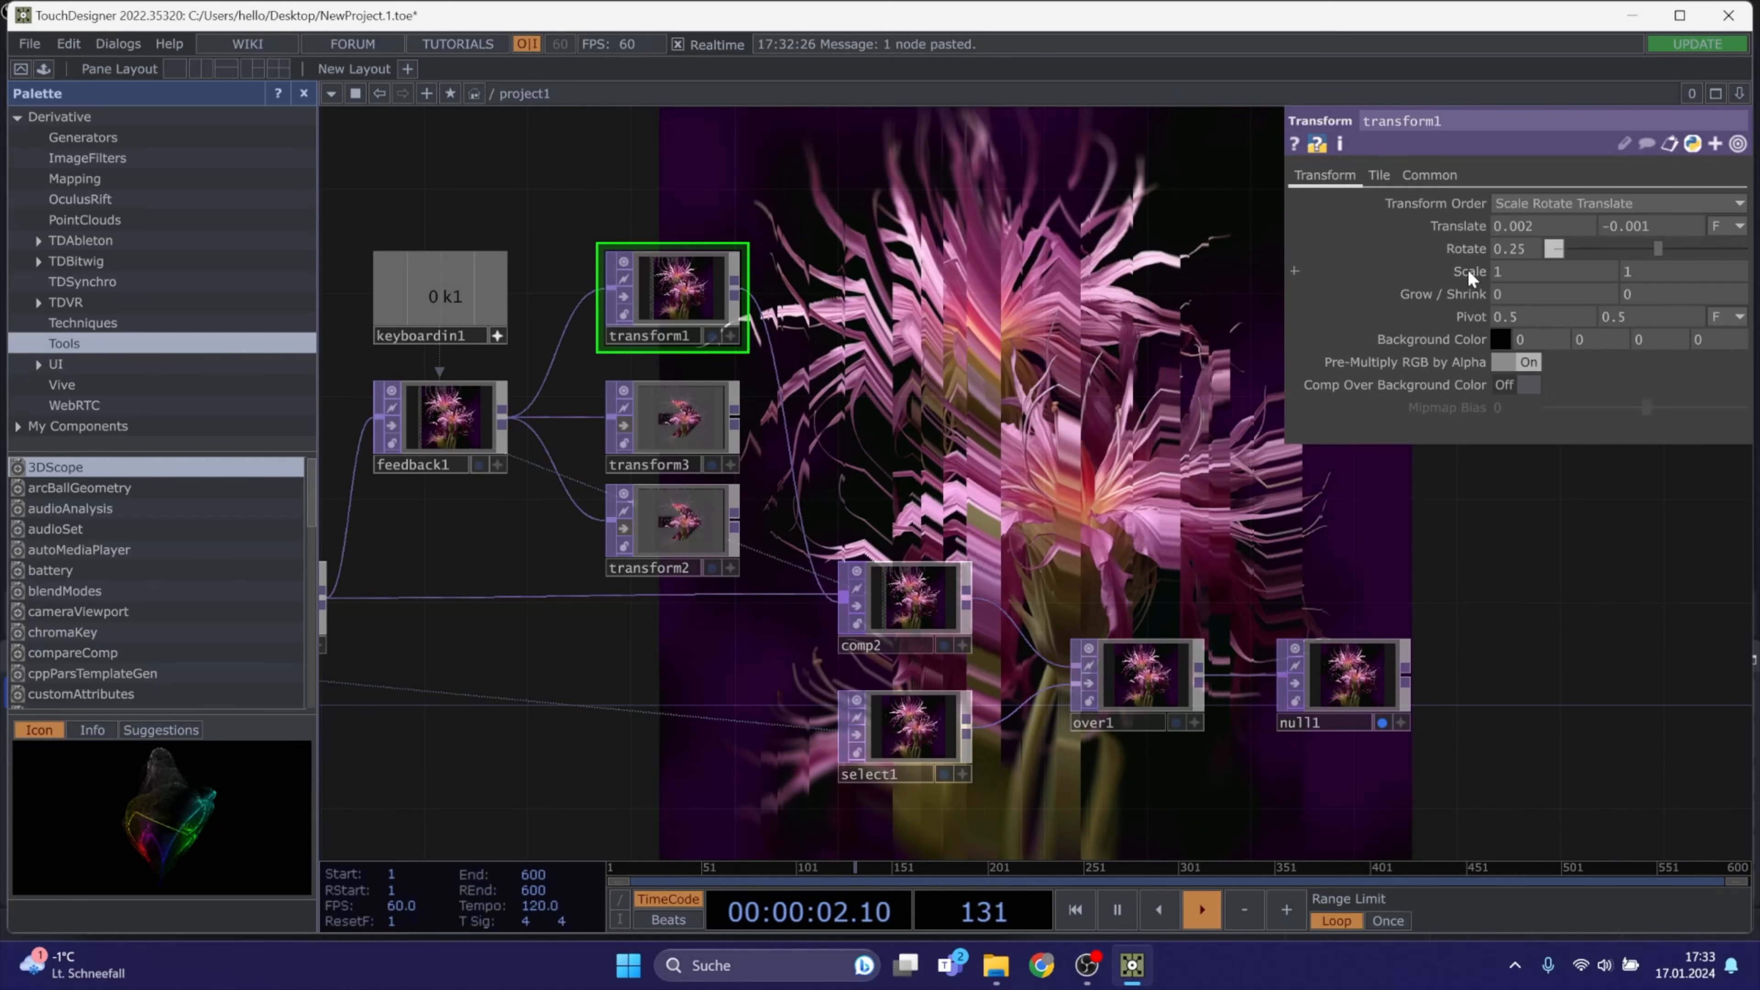
mouse_move(1468, 270)
middle_down()
mouse_move(1471, 232)
mouse_move(1499, 267)
middle_up()
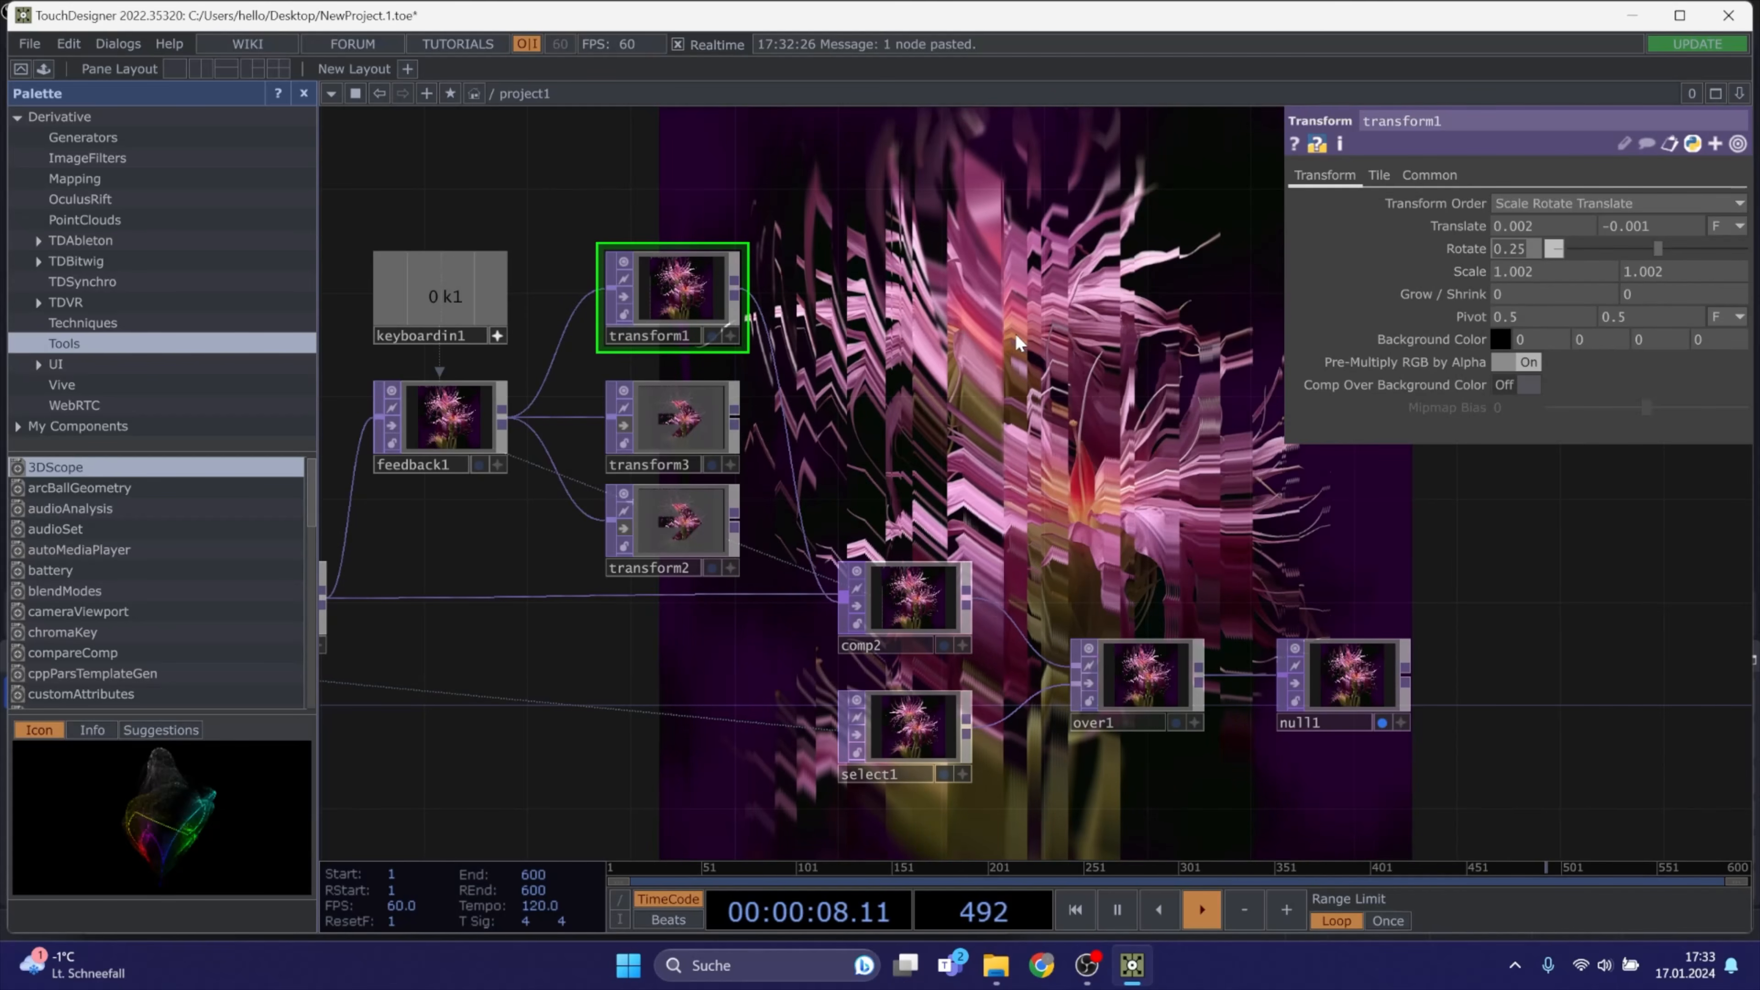
Reset transform1's Rotate and Translate Y to 0
drag(1528, 251, 1454, 258)
text(0)
key(Return)
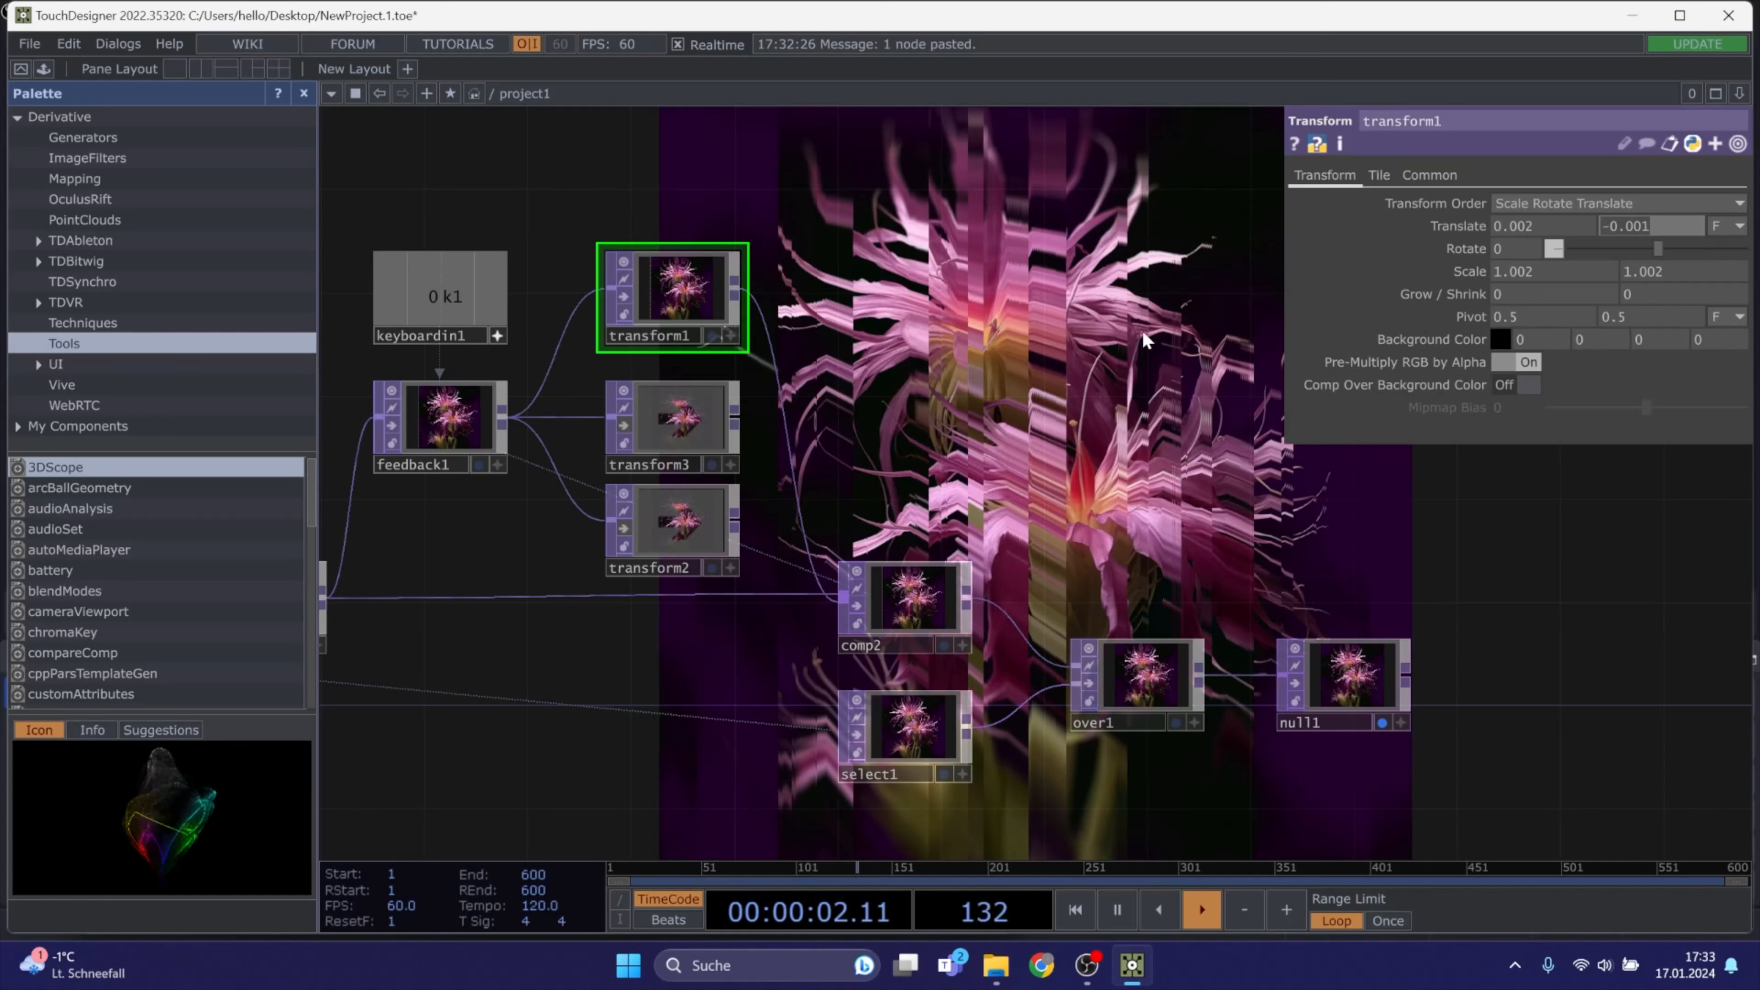
text(0)
key(Return)
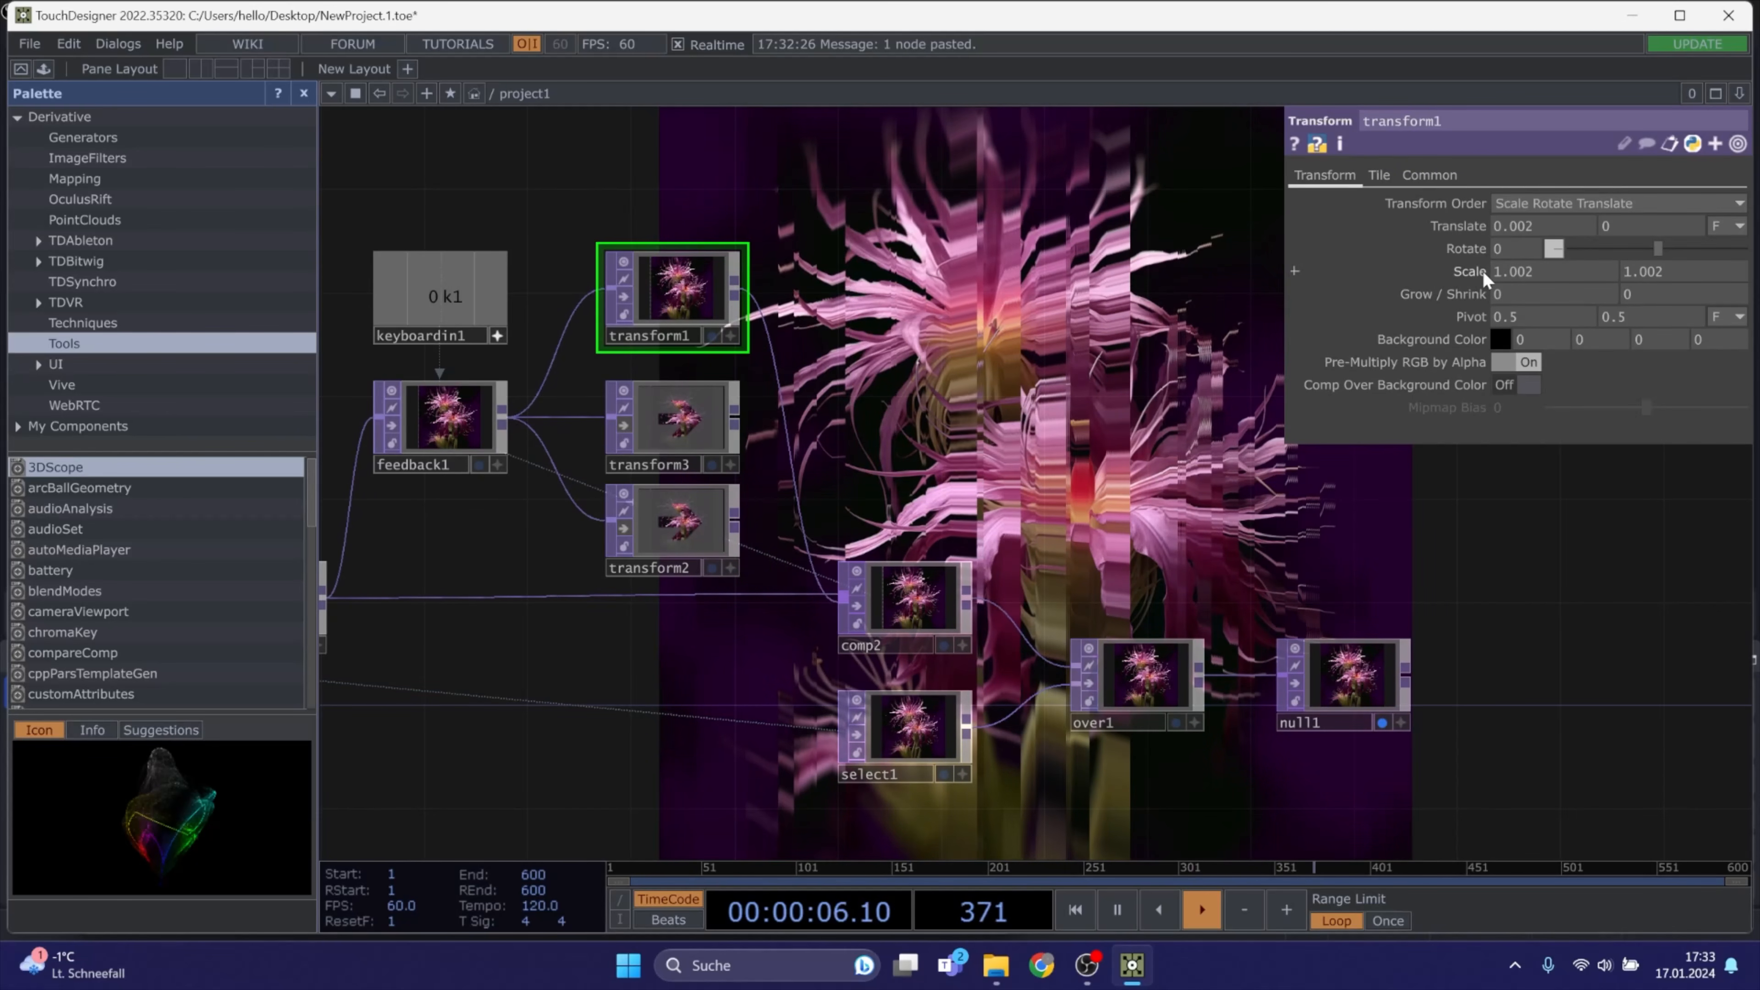
Try a uniform Scale of 1.027 on transform1, and reset both Scale values to 1
drag(1483, 272, 1580, 319)
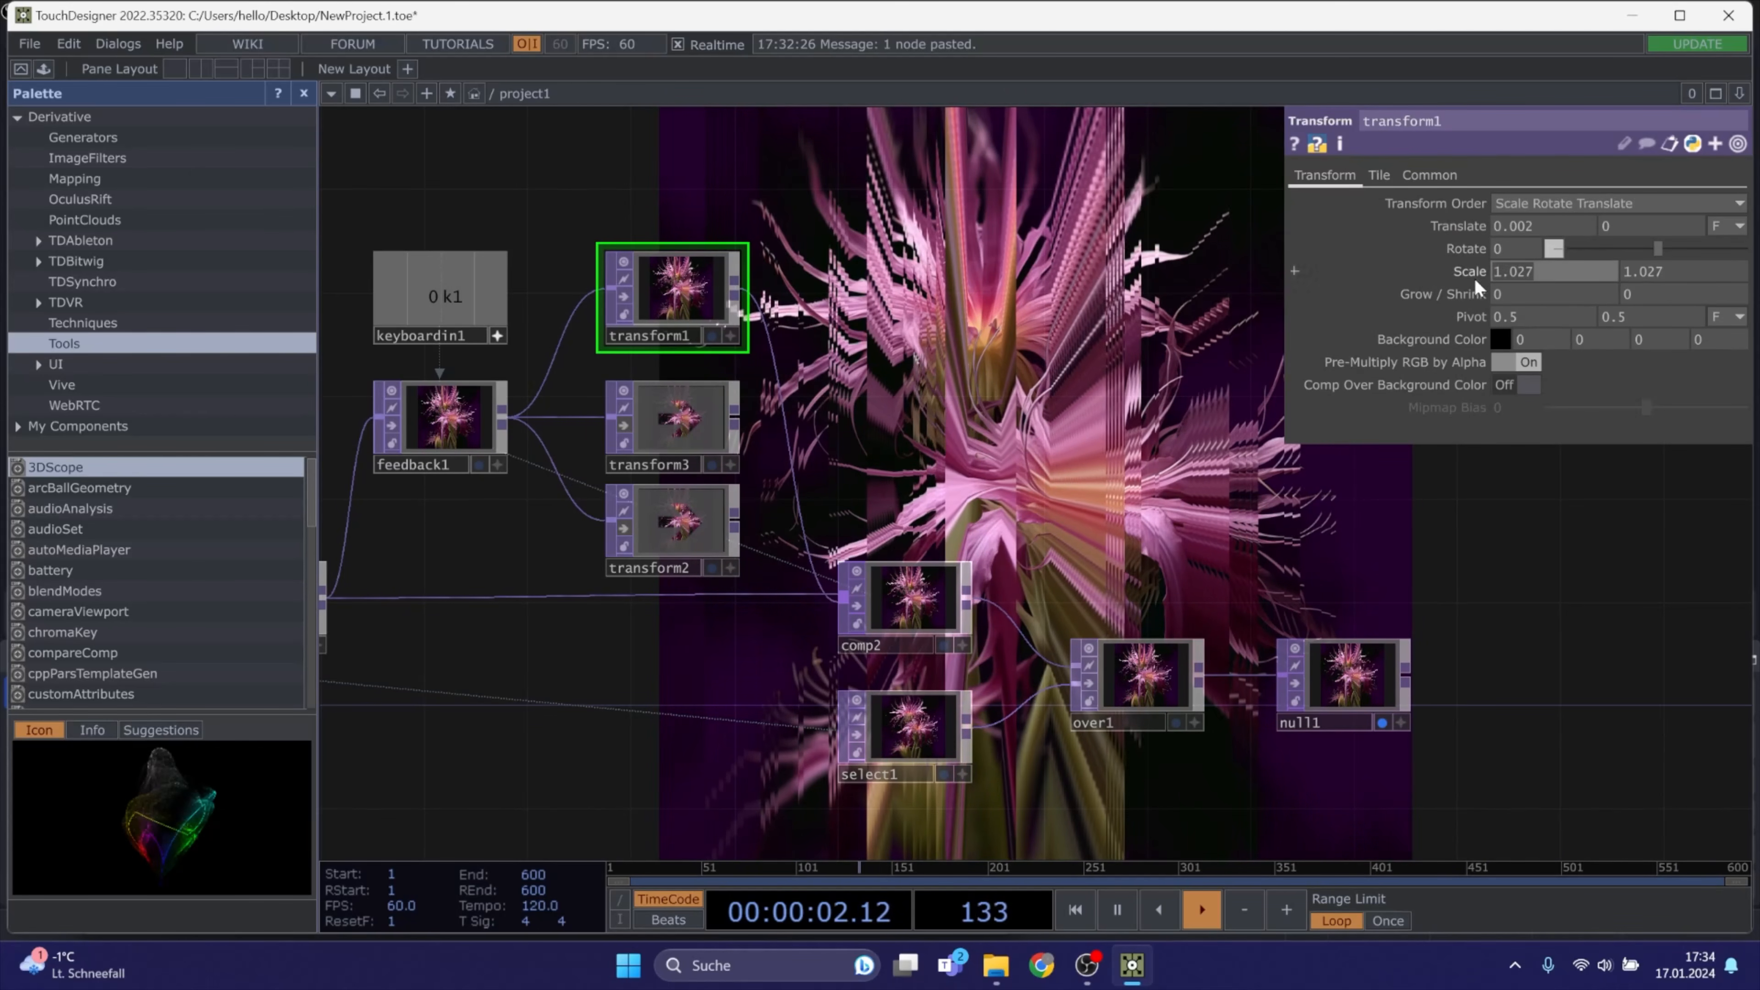
text(1)
drag(1685, 276, 1615, 275)
text(1)
click(1074, 332)
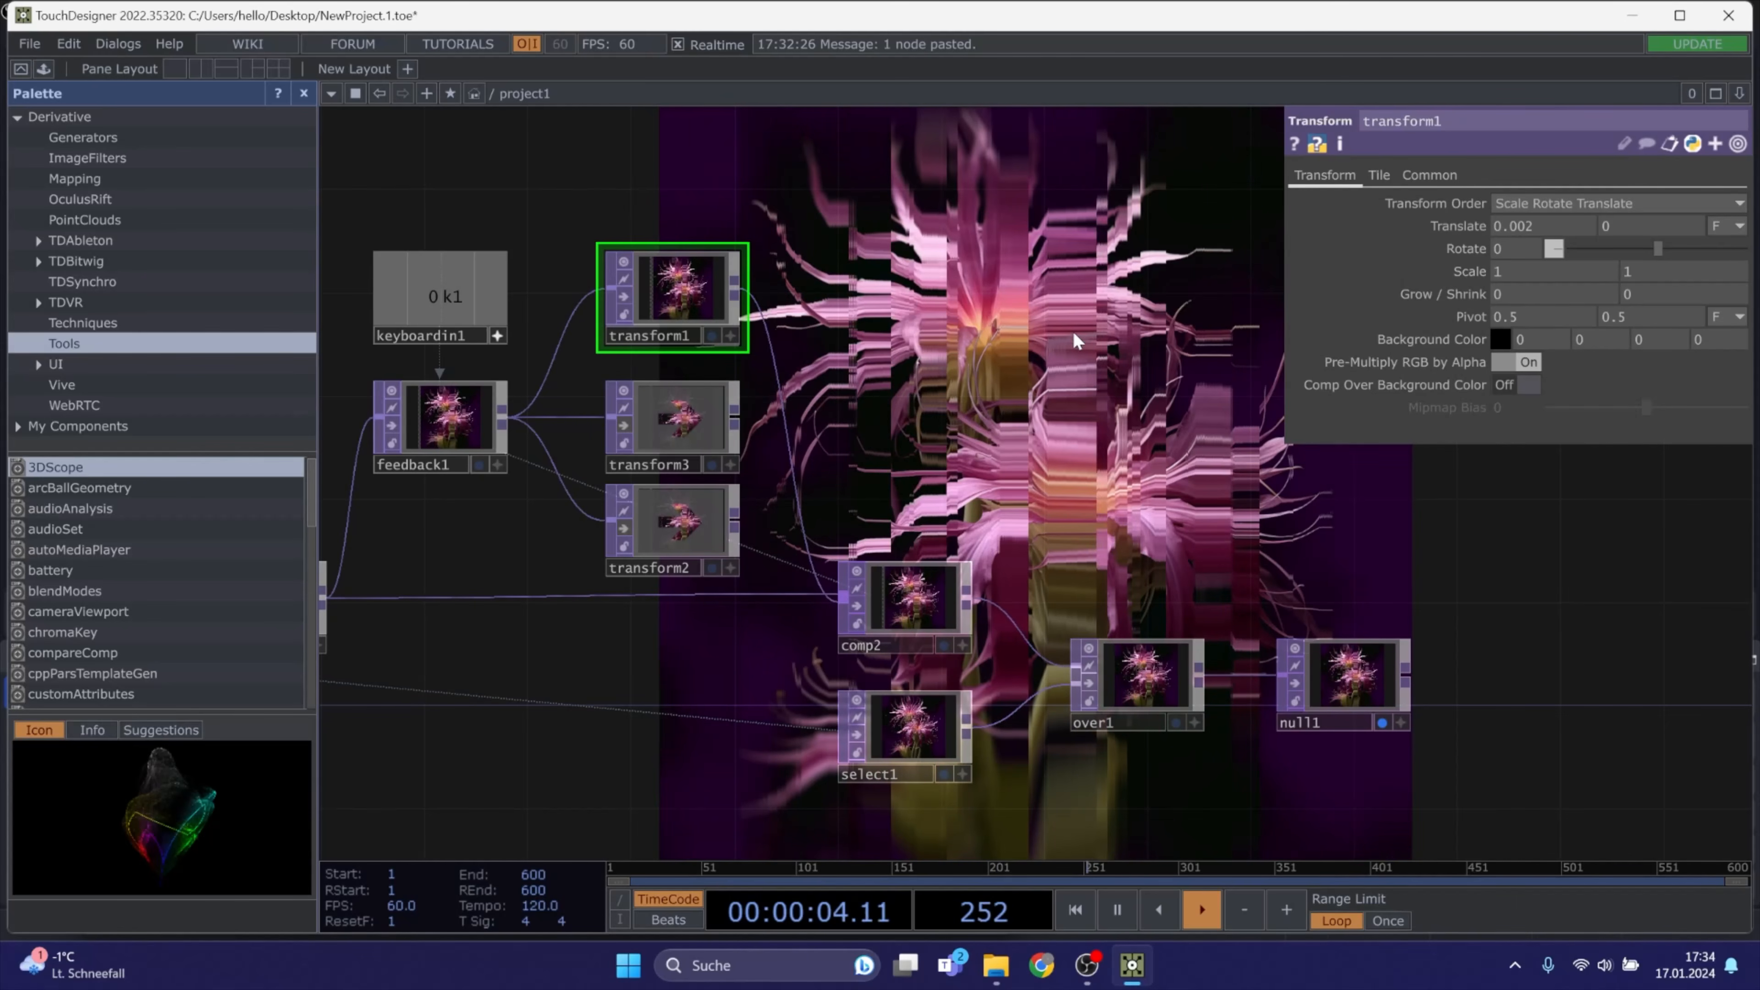
Pause the timeline and review the network from the striped mask through the feedback branch to the output
key(space)
drag(632, 722, 1238, 485)
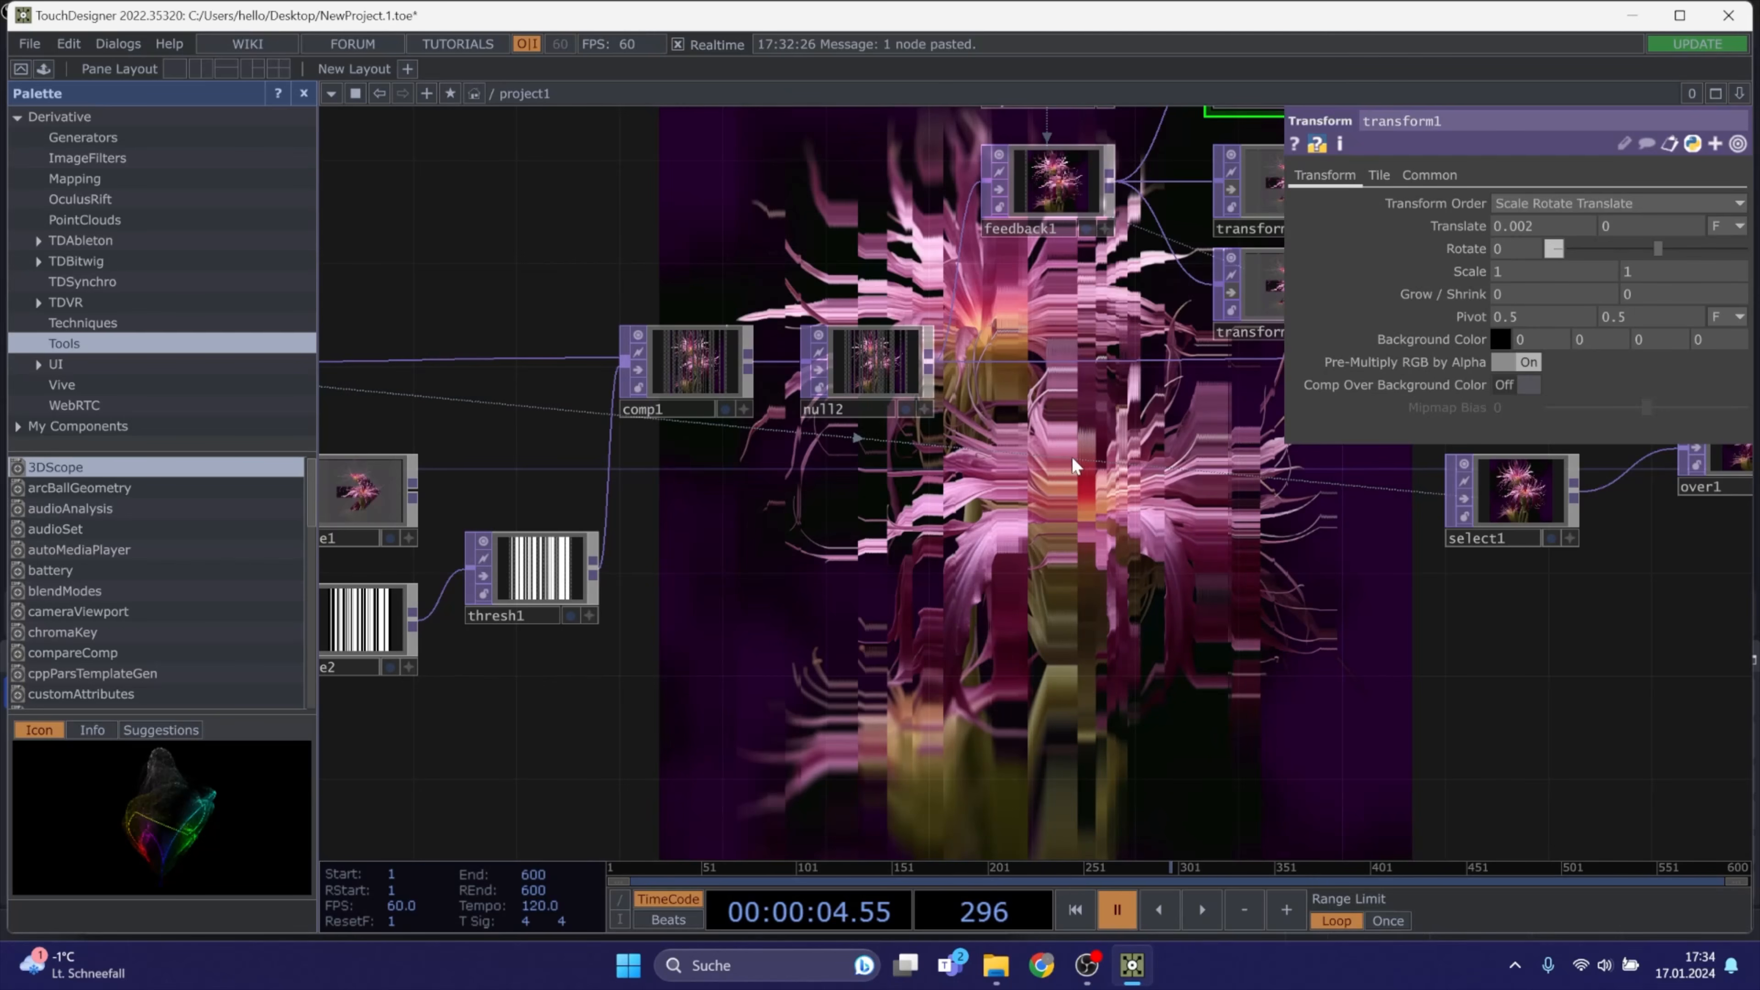
drag(1126, 526, 800, 594)
drag(1134, 236, 937, 401)
scroll(758, 296, up, 3)
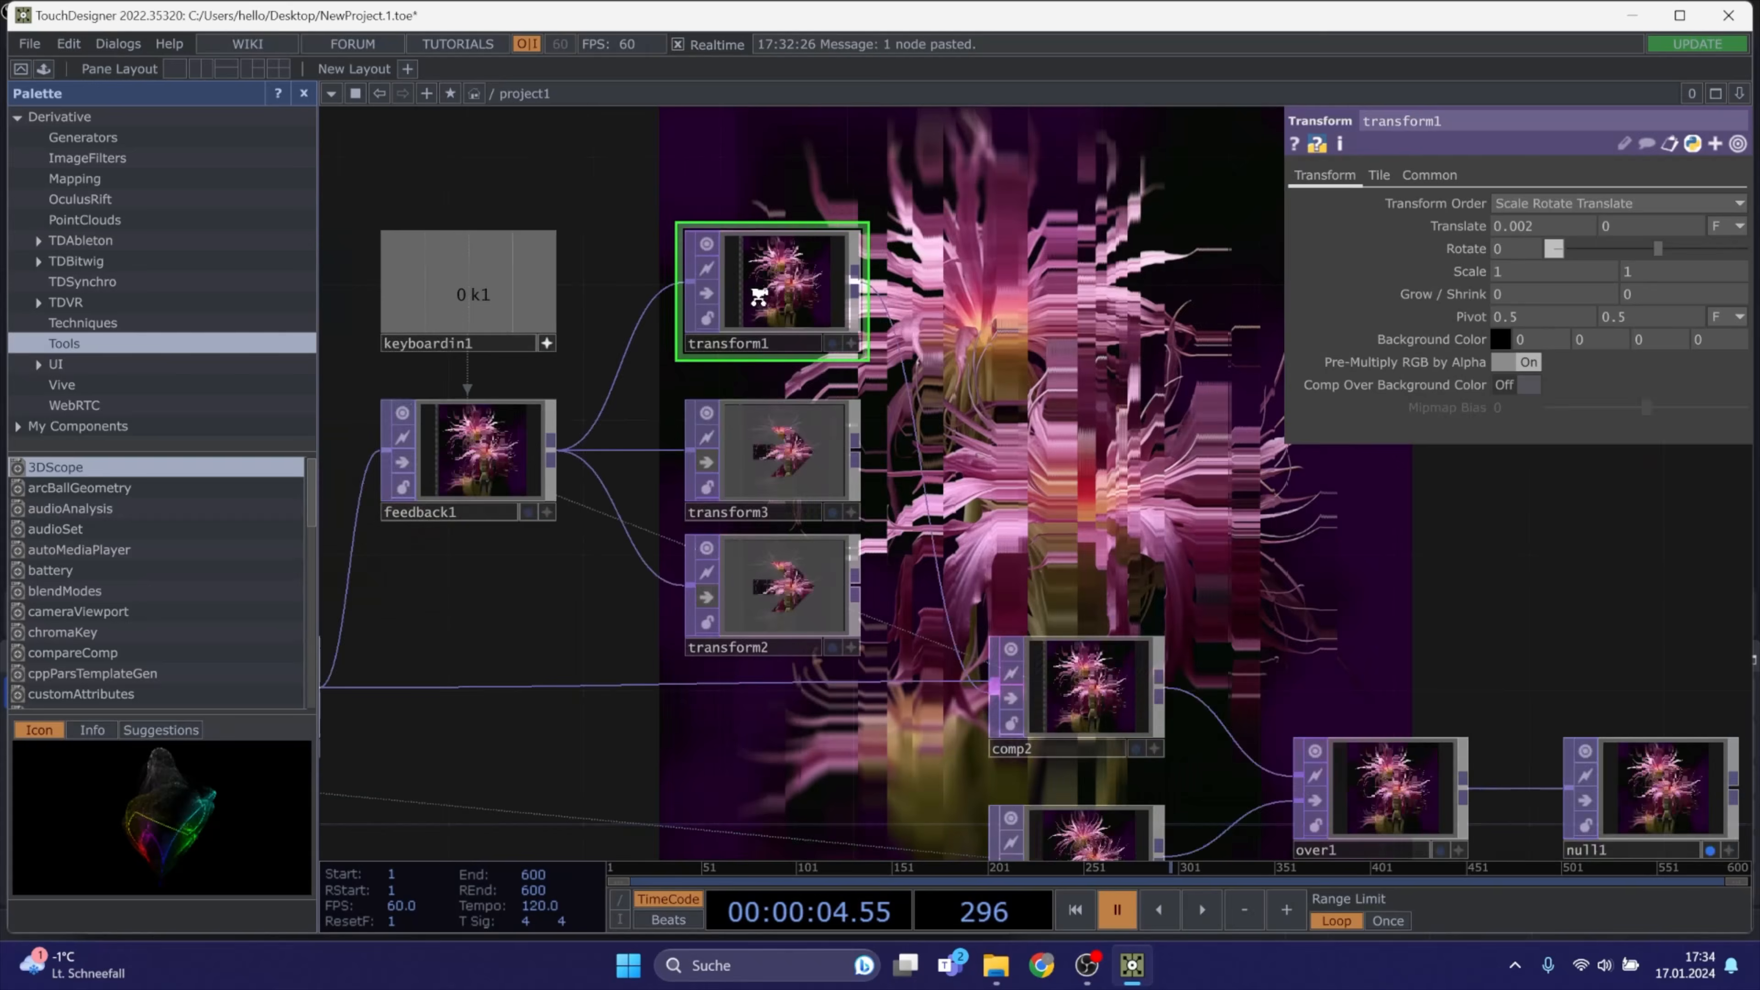
scroll(759, 296, up, 8)
scroll(791, 325, down, 8)
drag(1255, 773, 1116, 638)
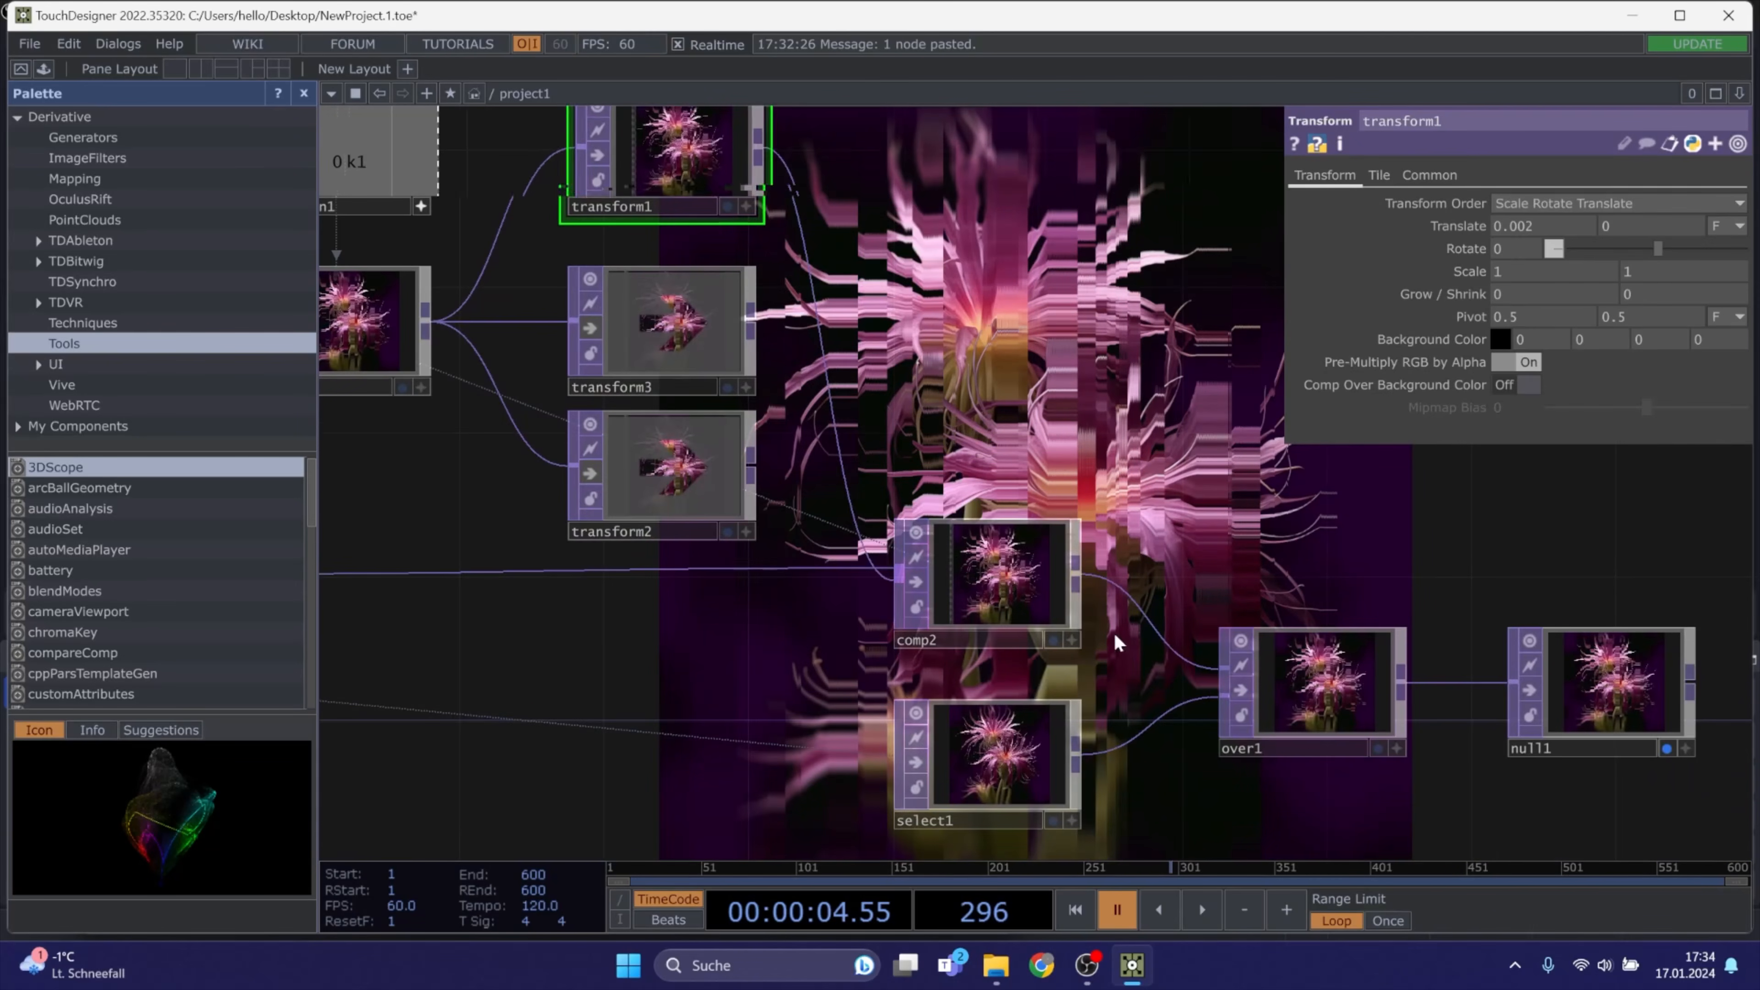
drag(1291, 815, 810, 495)
Move over1 up and select1 down, and wire select1's output directly into null1
drag(859, 326, 779, 251)
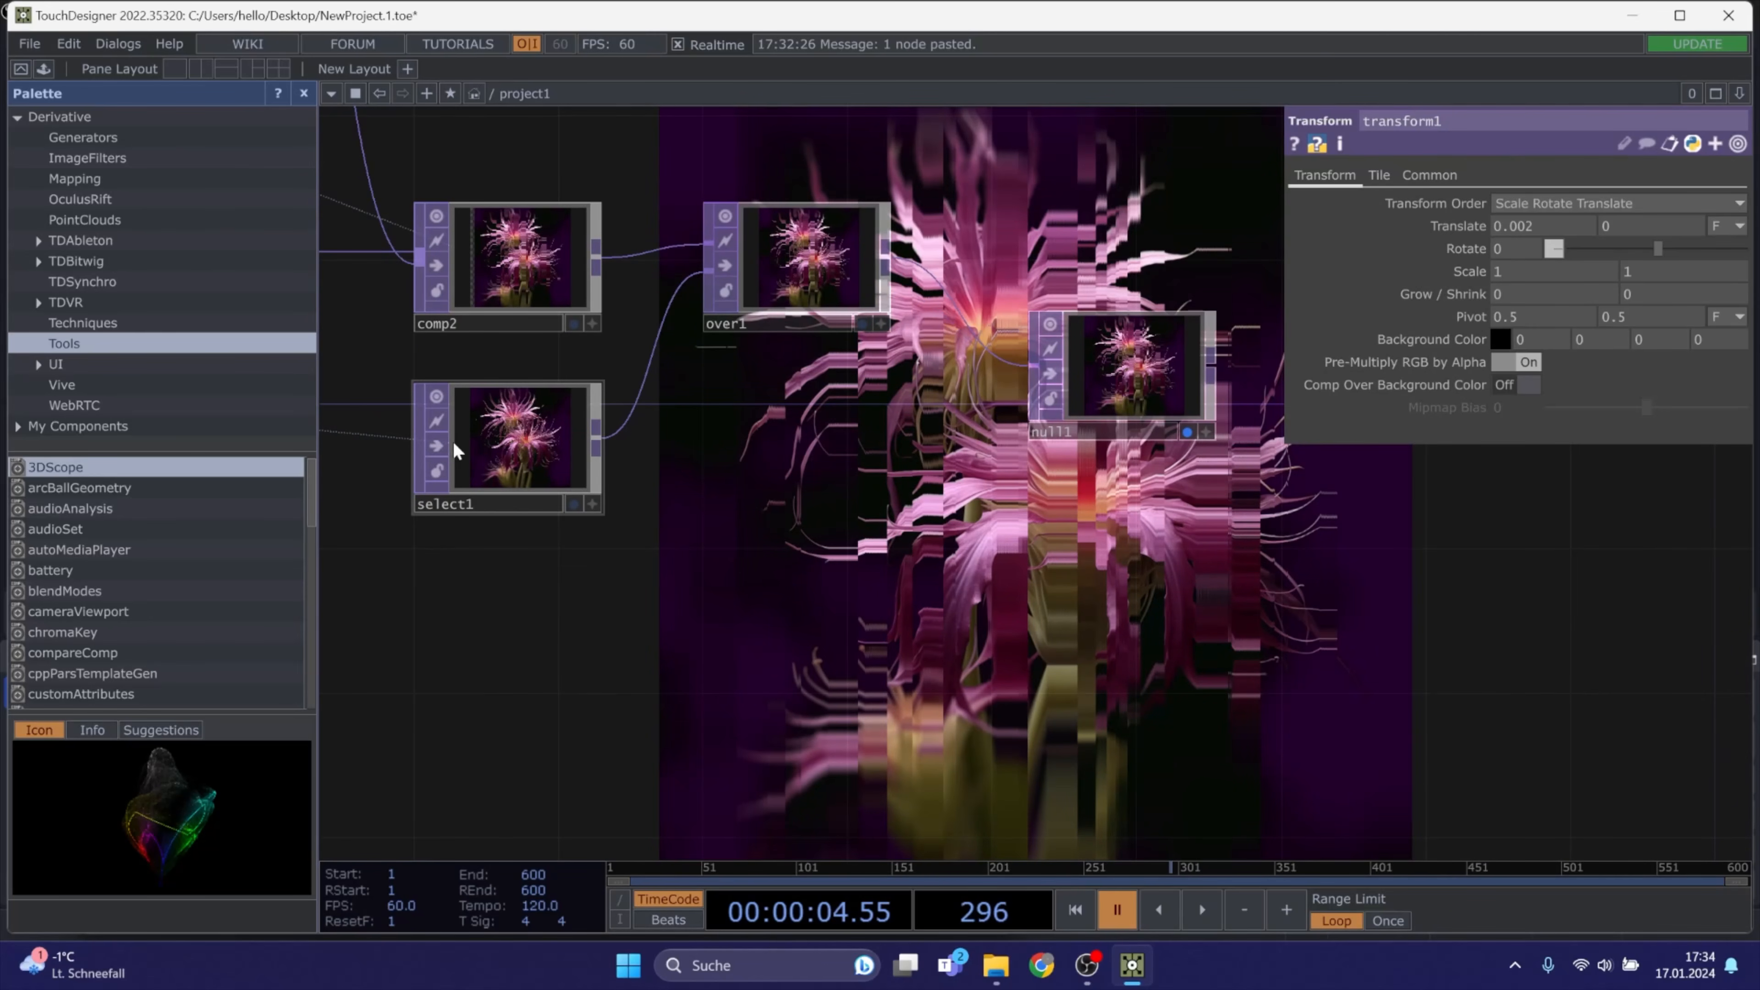
drag(456, 451, 456, 487)
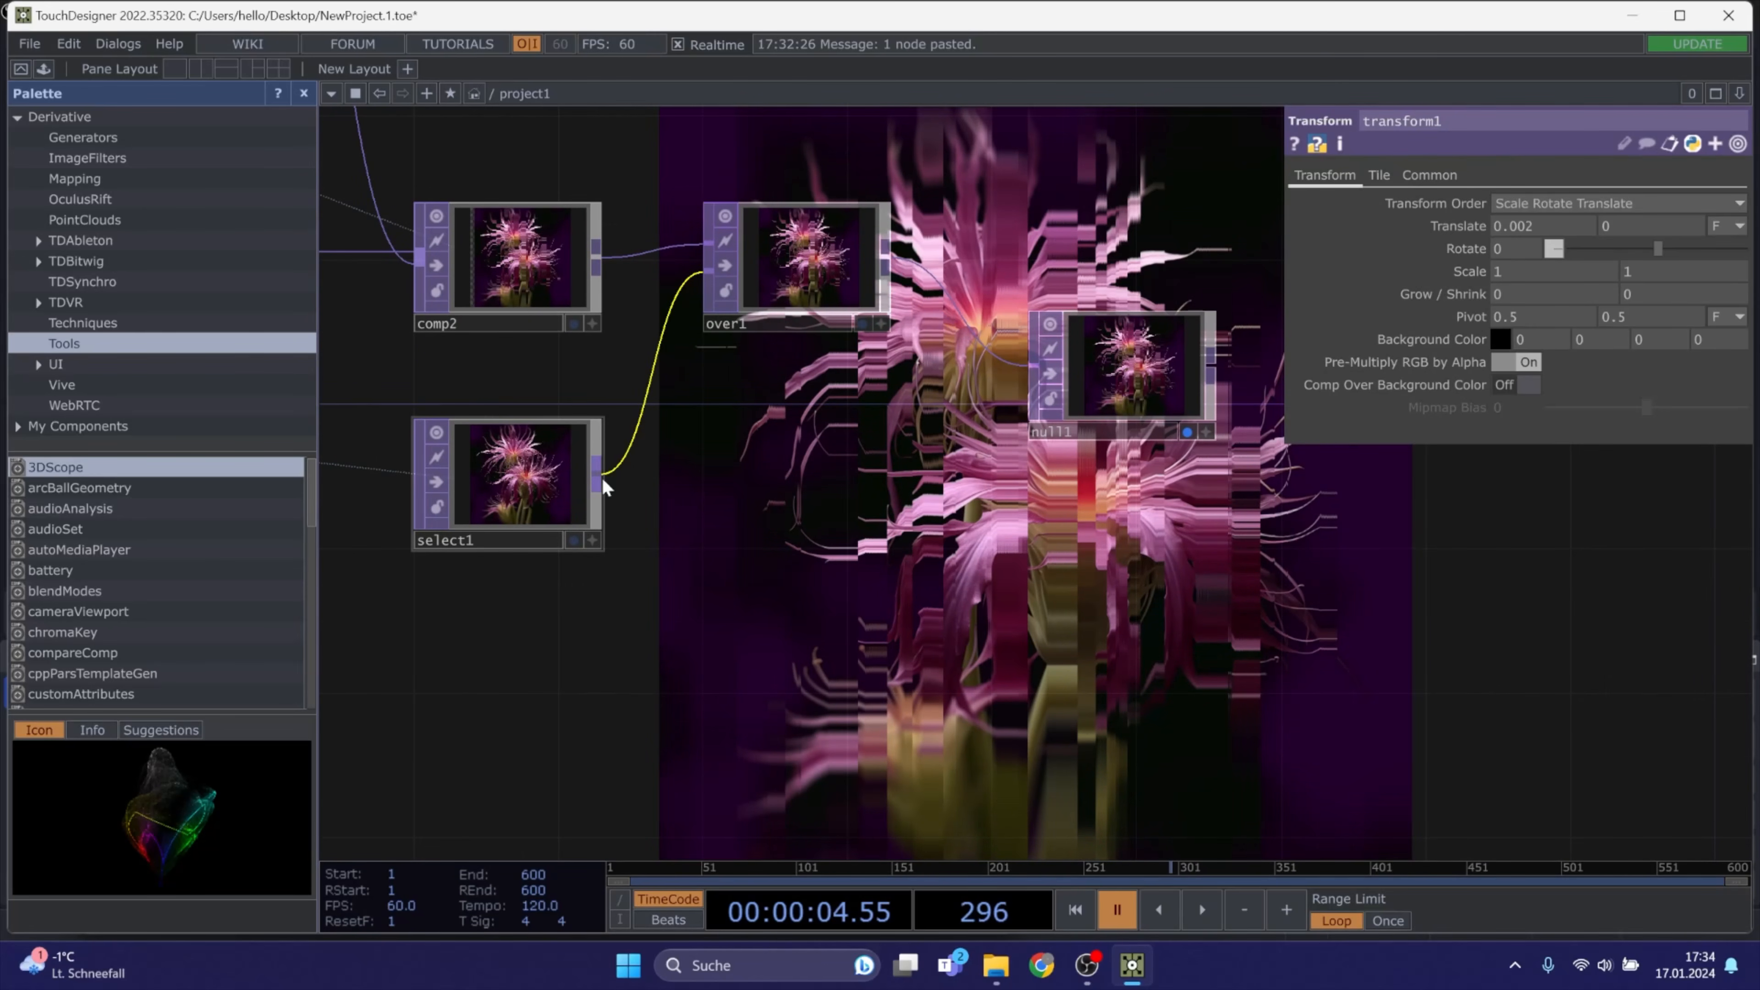
drag(997, 430, 1053, 397)
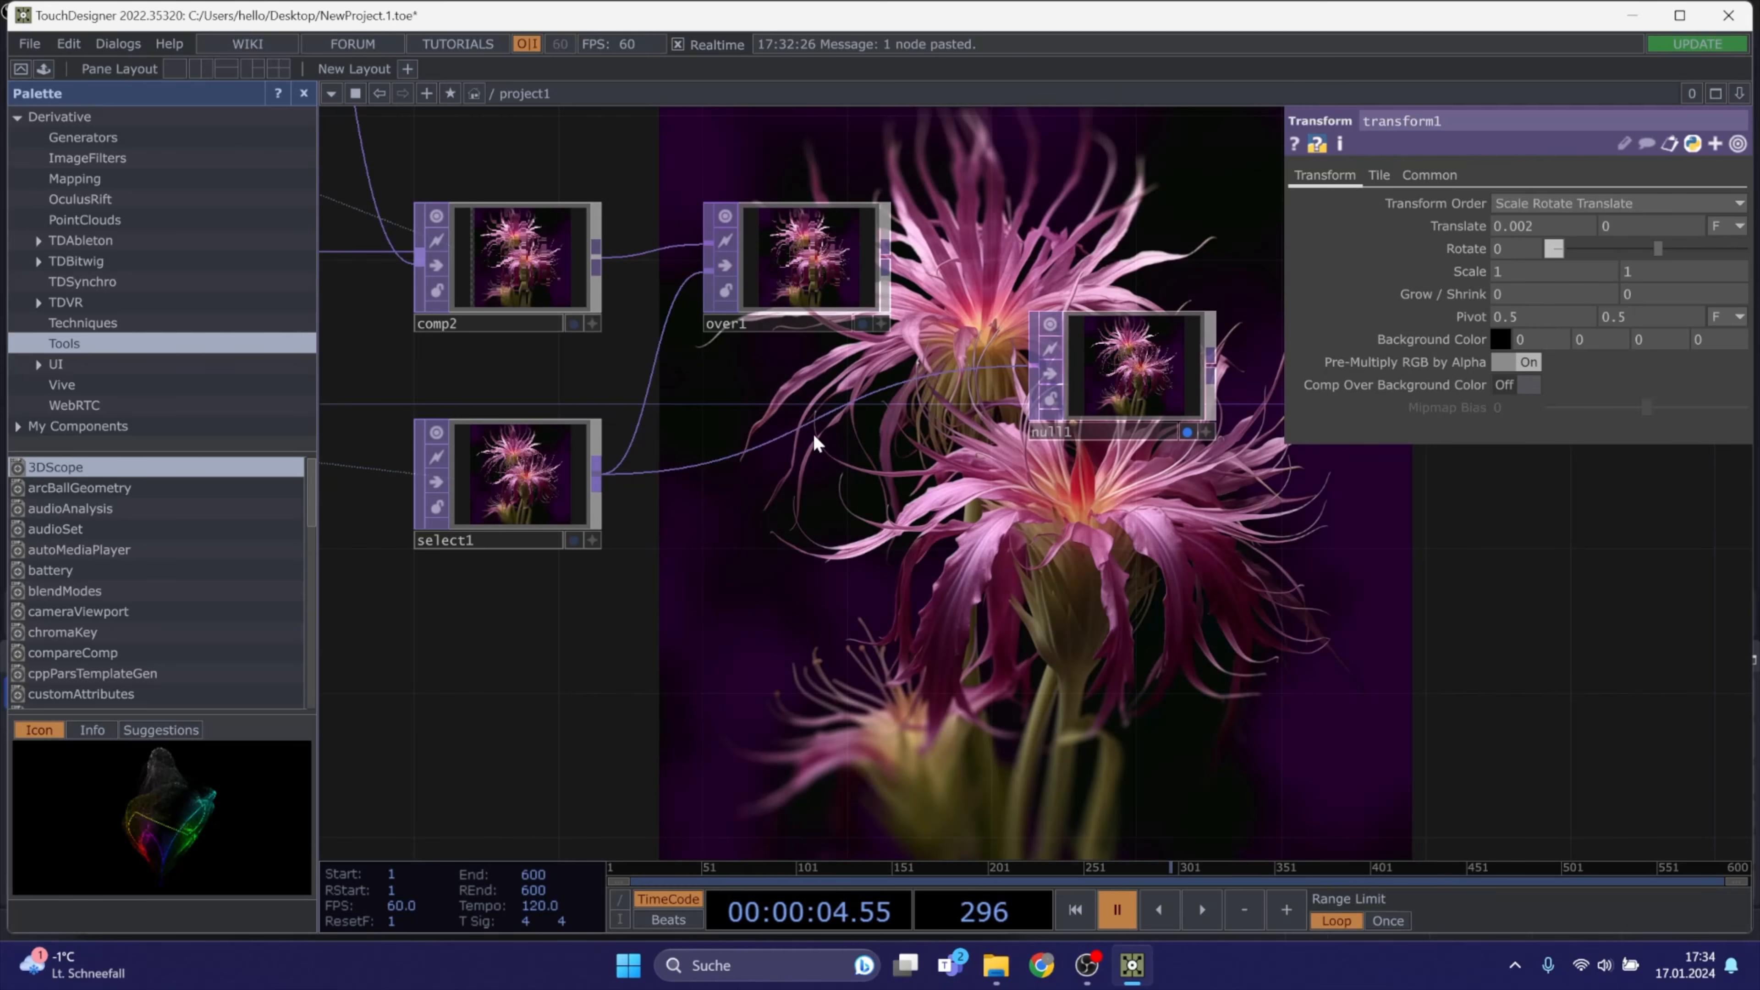
Insert a Displace TOP into the wire between select1 and null1
right_click(801, 425)
click(835, 407)
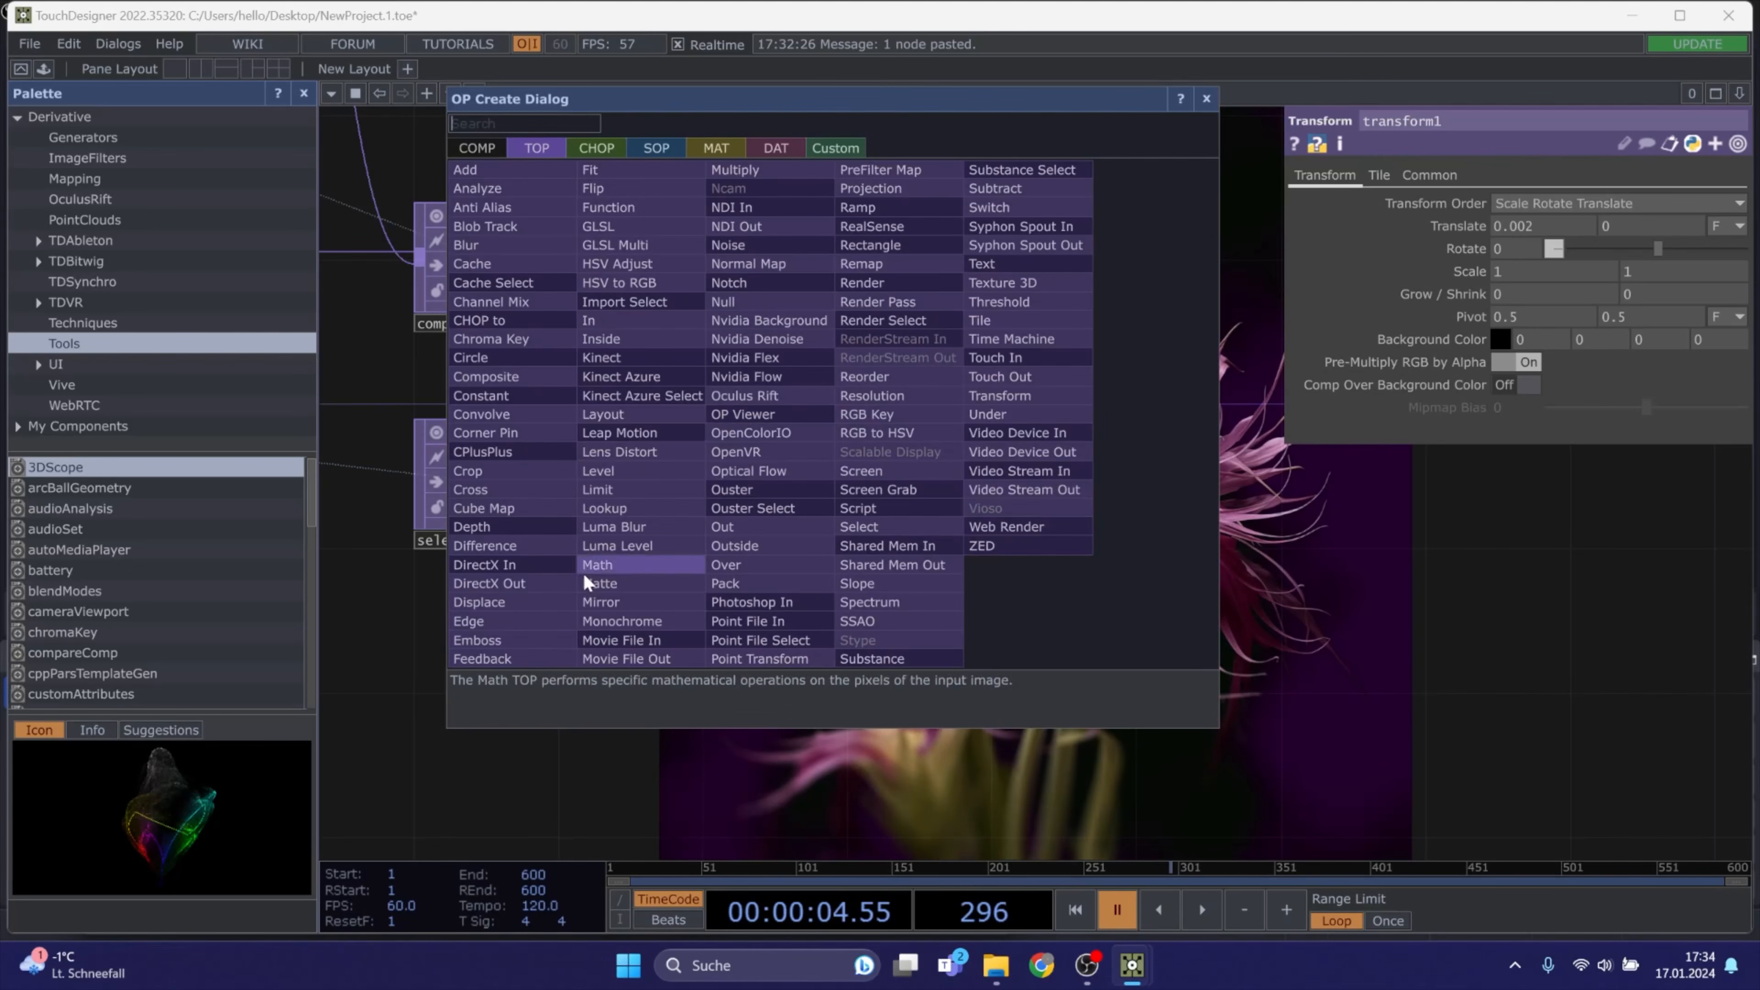
click(501, 607)
click(840, 484)
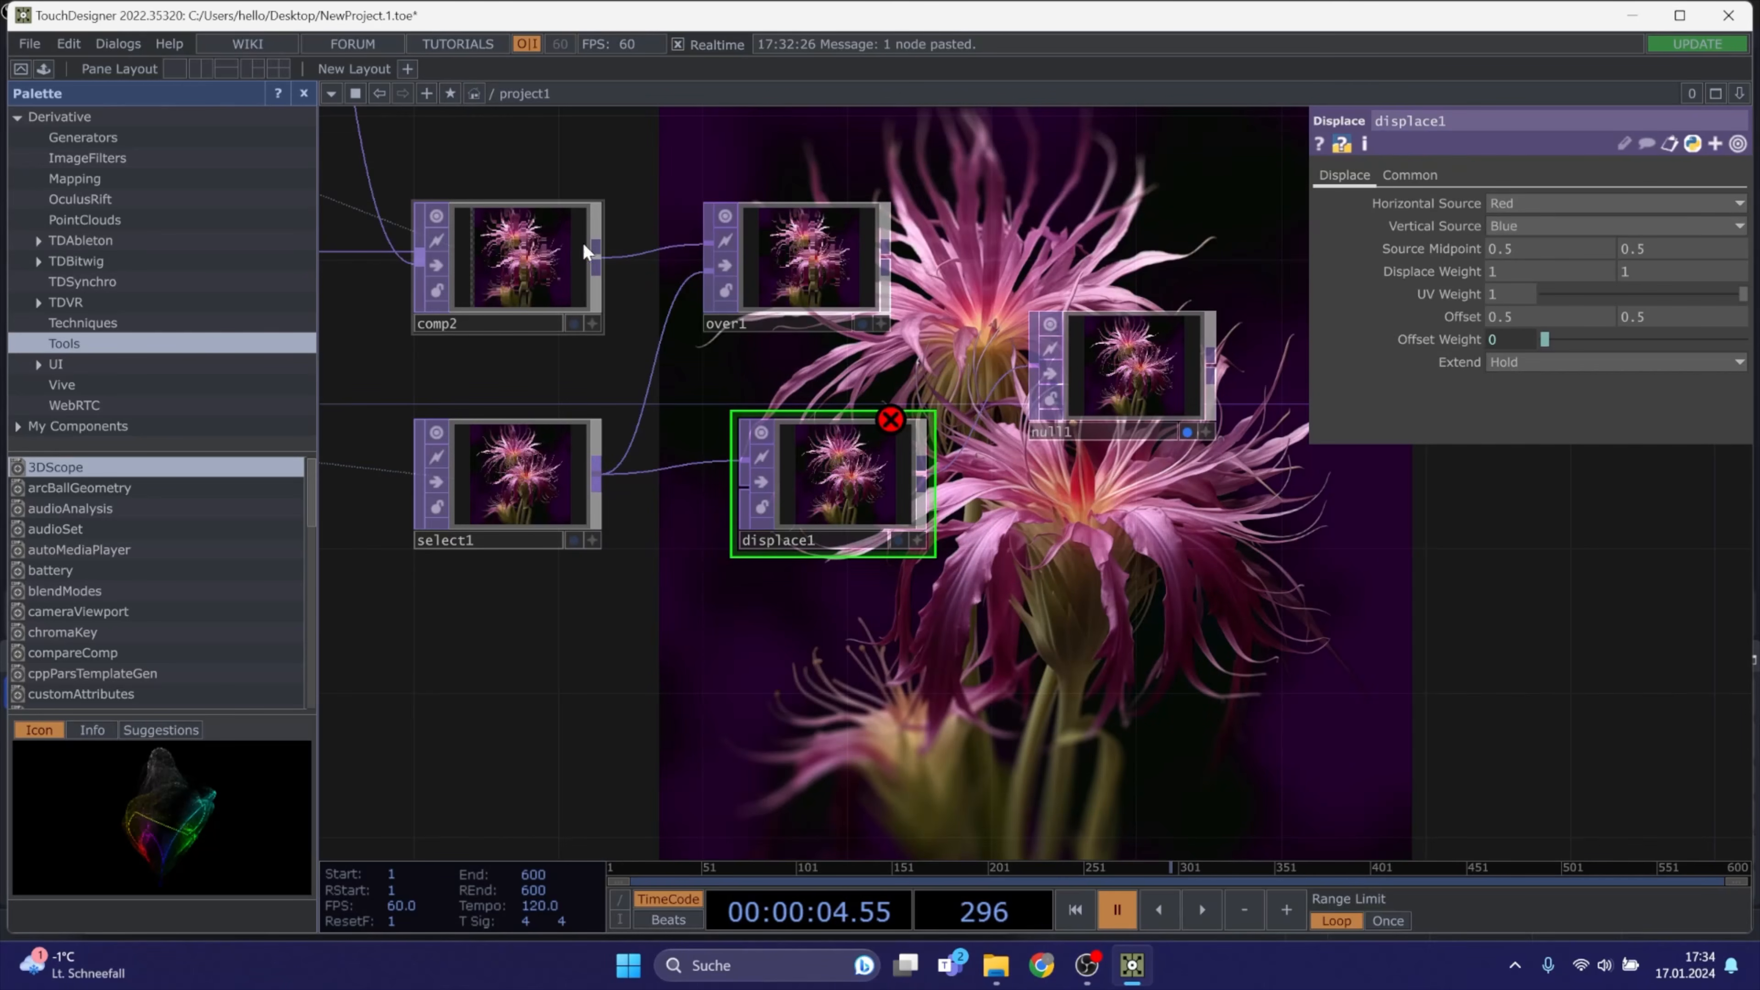
Wire comp2 into displace1's second input and set both of displace1's Displace Weight values to 0.1
click(581, 258)
click(742, 488)
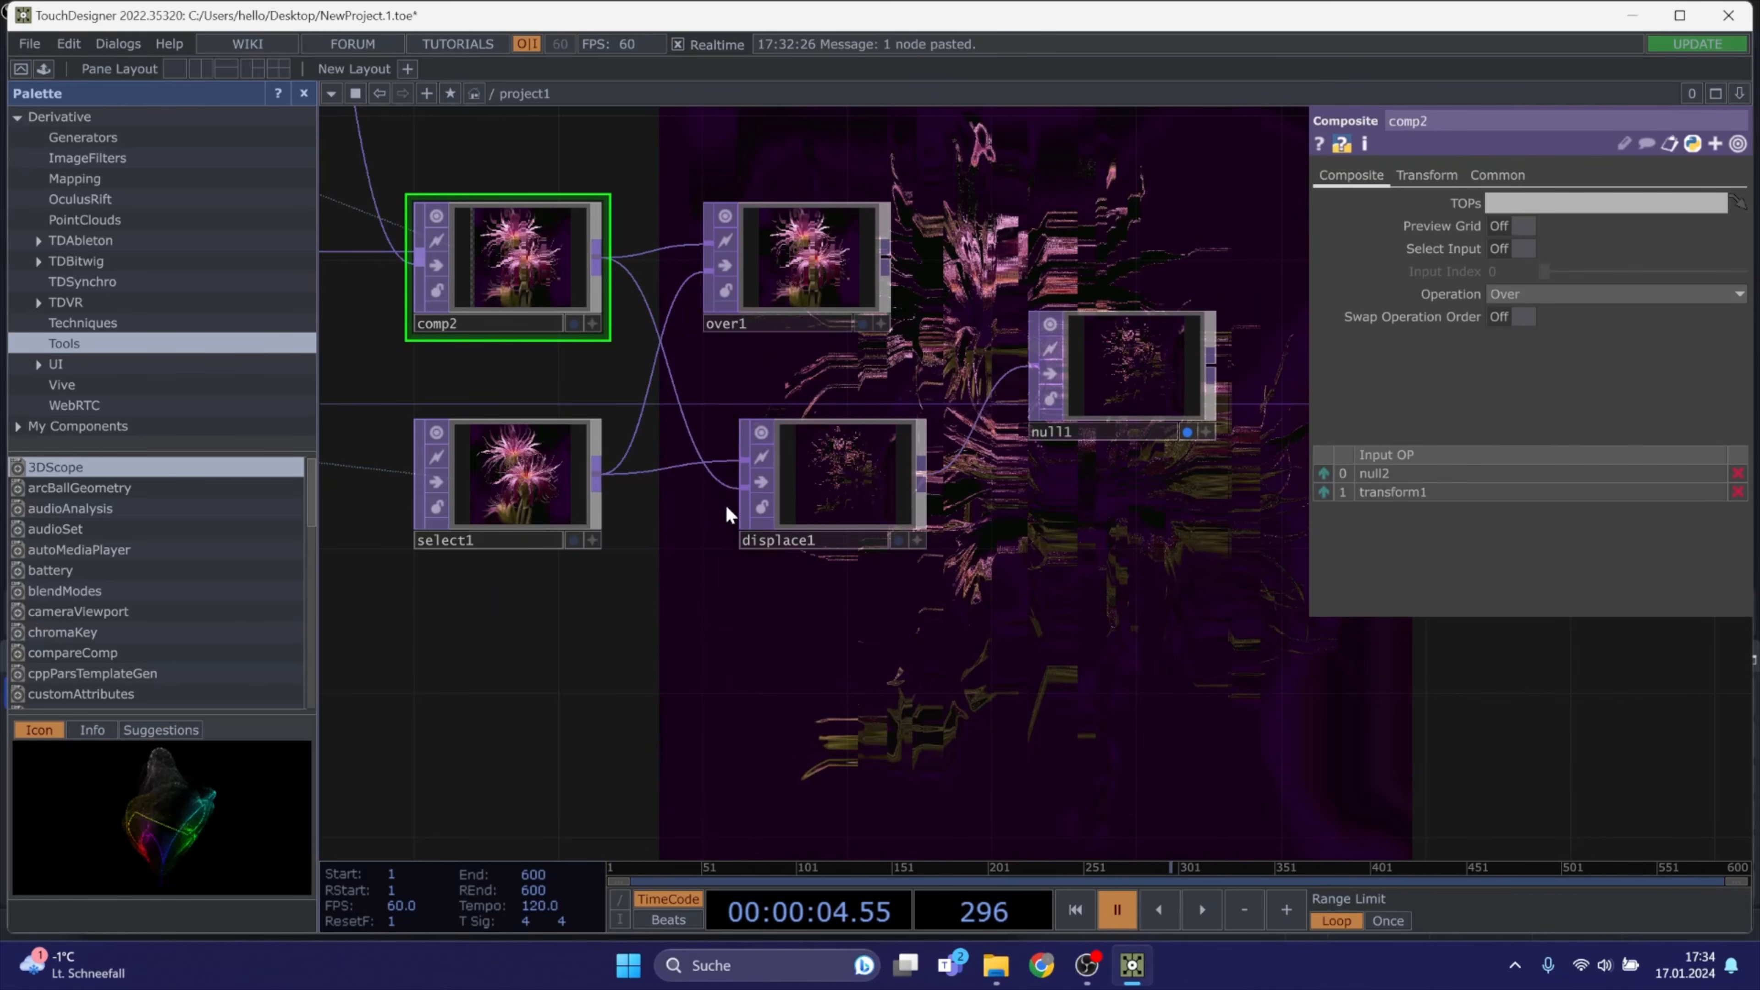
click(900, 464)
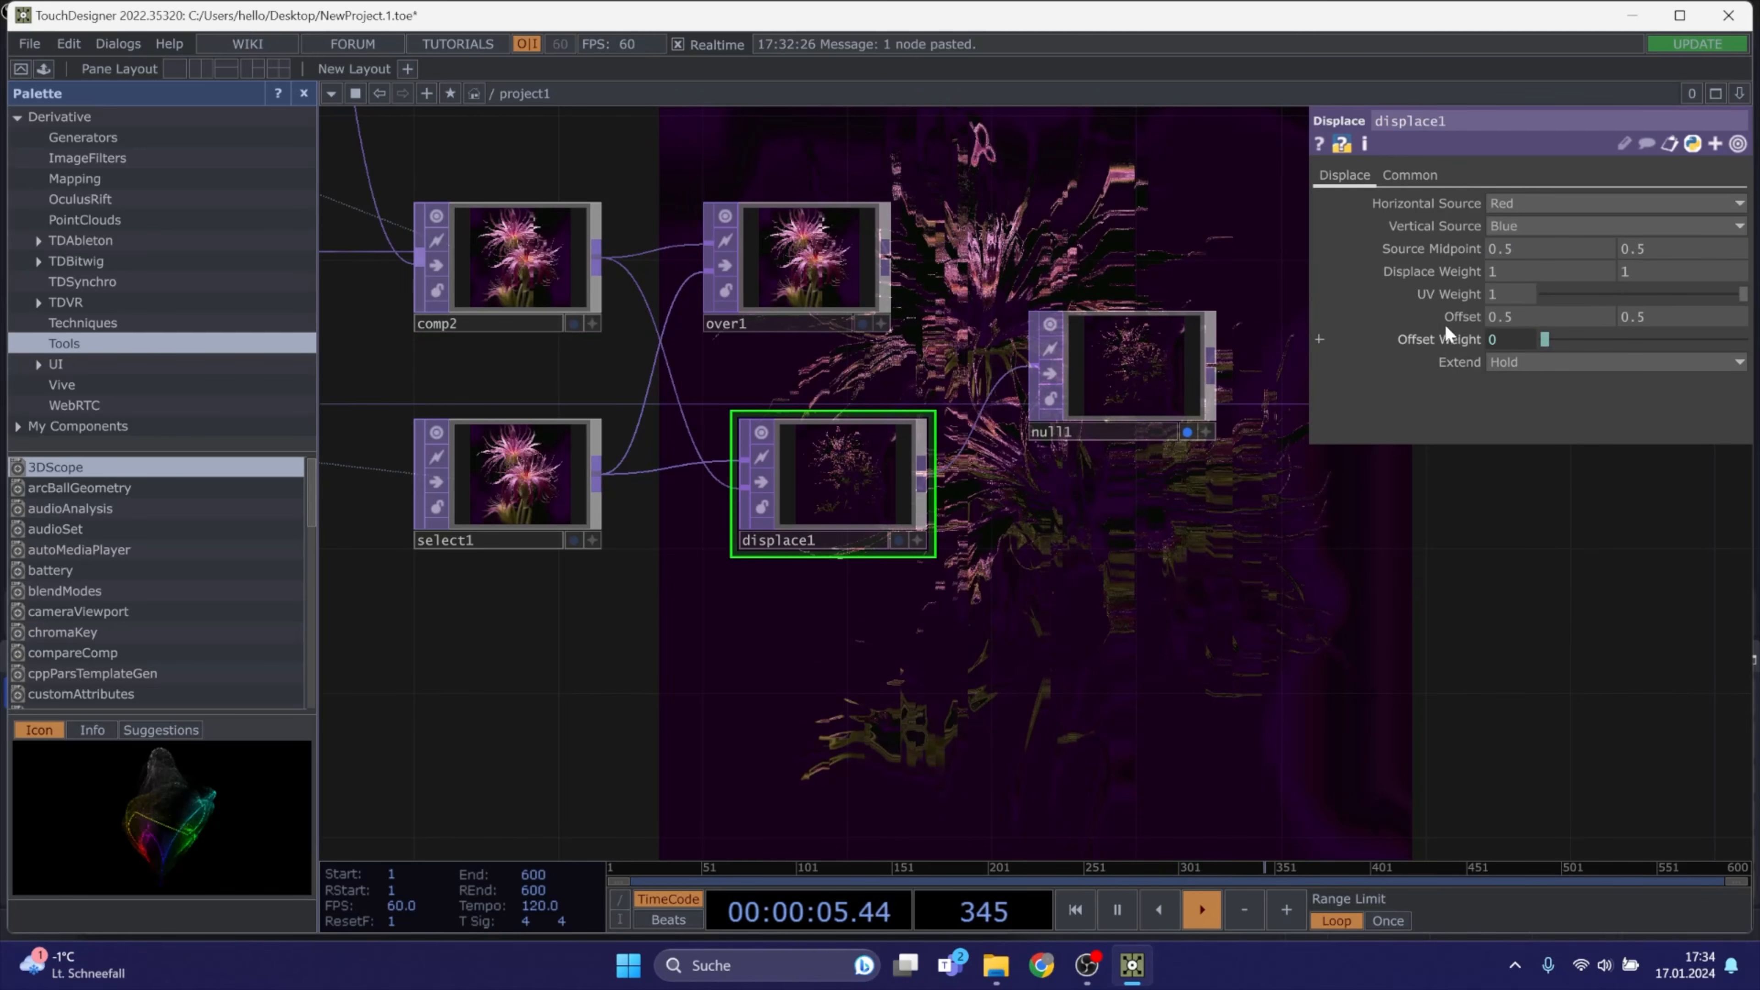
mouse_move(1447, 270)
mouse_down()
mouse_move(1414, 241)
mouse_move(1443, 243)
mouse_up()
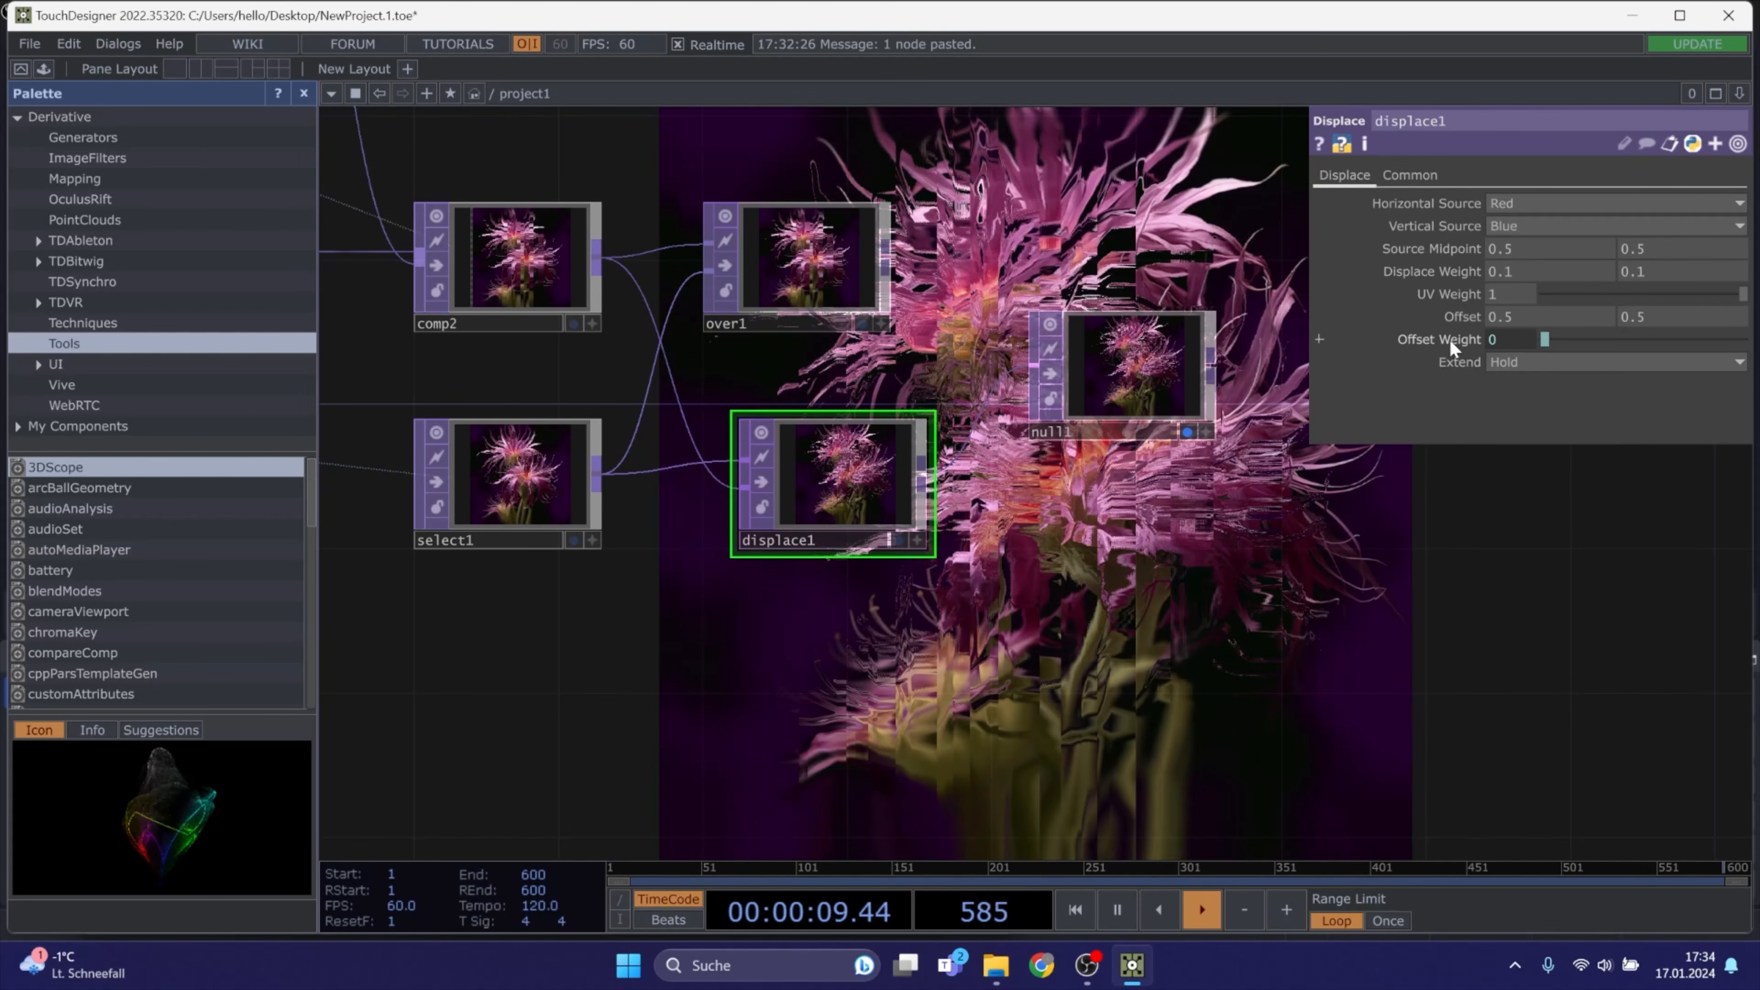
Set displace1's Extend mode to Mirror and its Offset Weight to 0.1
drag(1311, 595, 1198, 246)
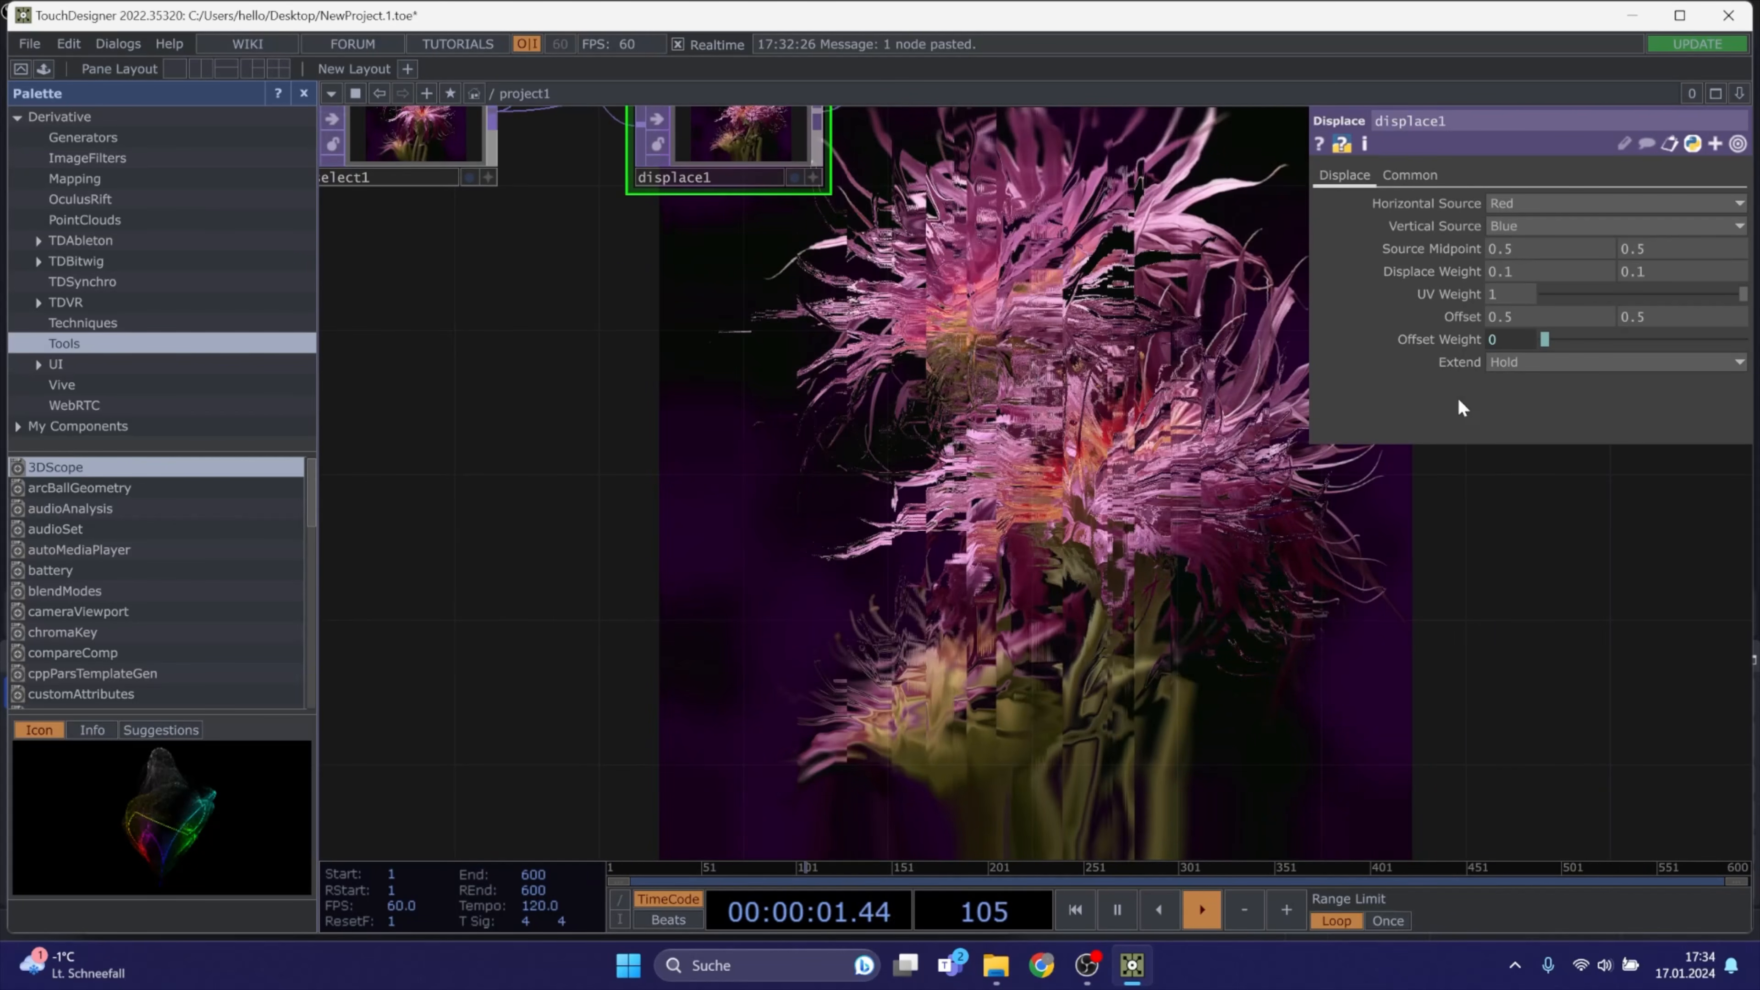
click(1517, 361)
click(1495, 442)
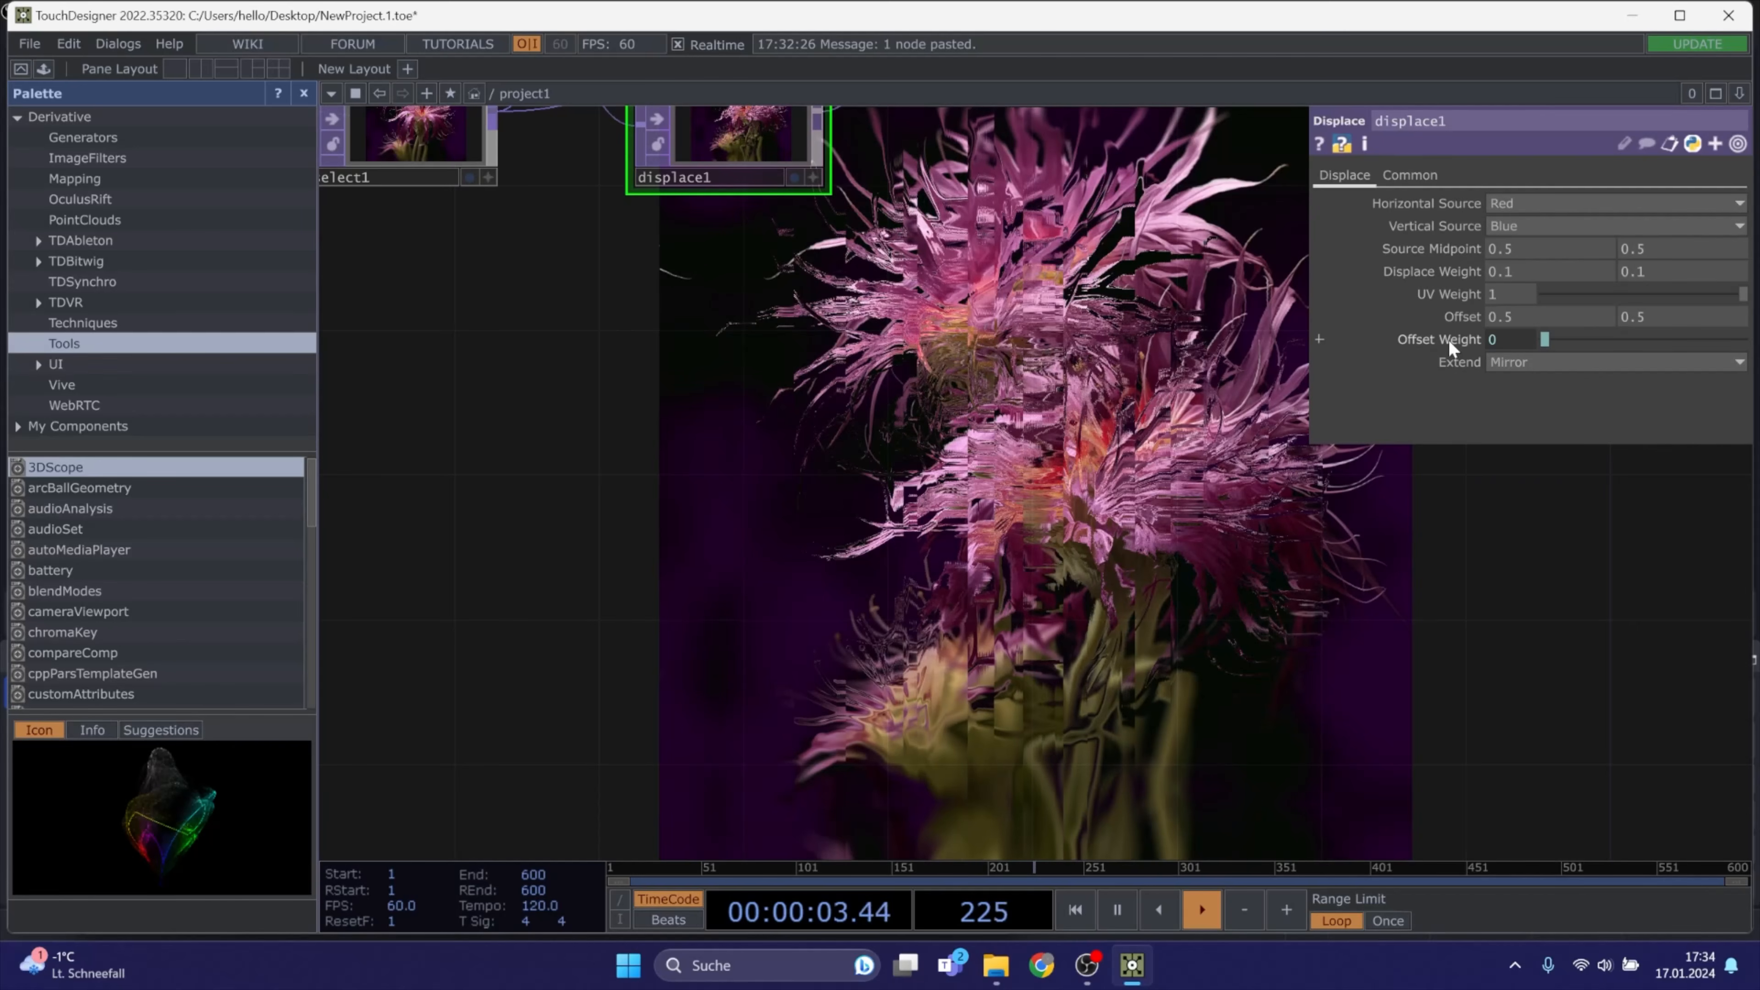
mouse_move(1443, 332)
middle_down()
mouse_move(1490, 319)
mouse_move(1445, 298)
middle_up()
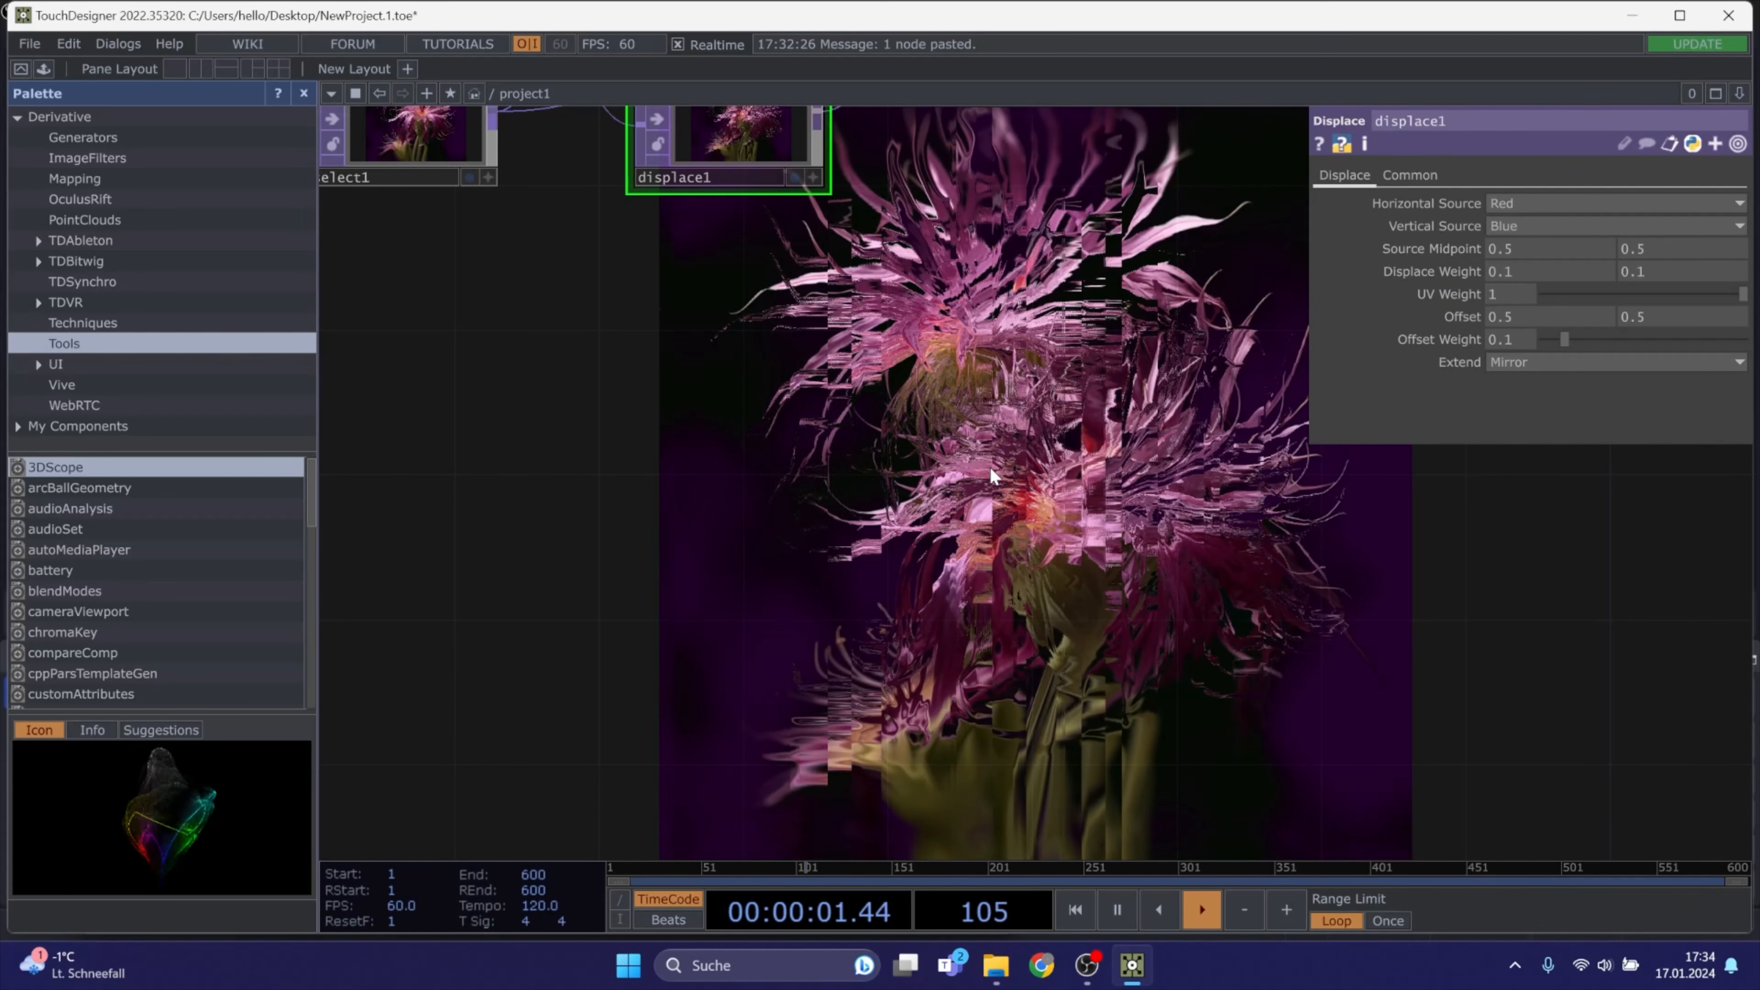
Import 3.png from the img-tut folder as a new Movie File In and wire it into fit1
key(space)
drag(995, 380, 1099, 541)
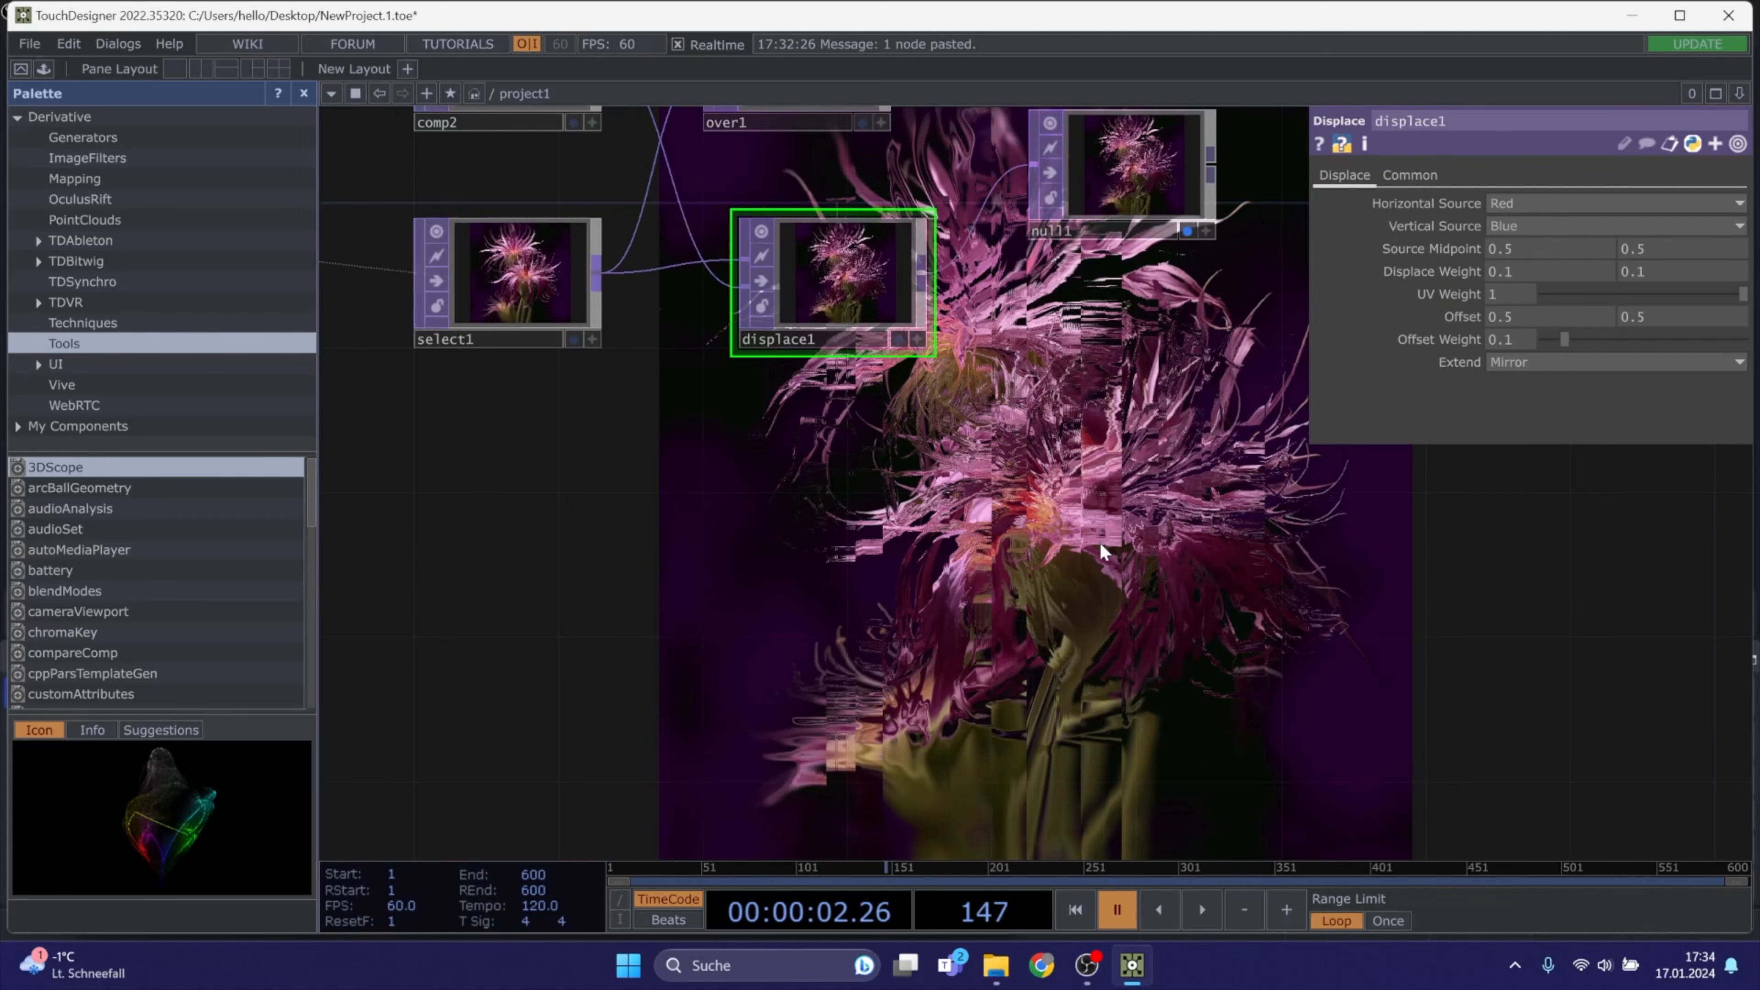
scroll(1099, 541, down, 3)
drag(873, 579, 1369, 725)
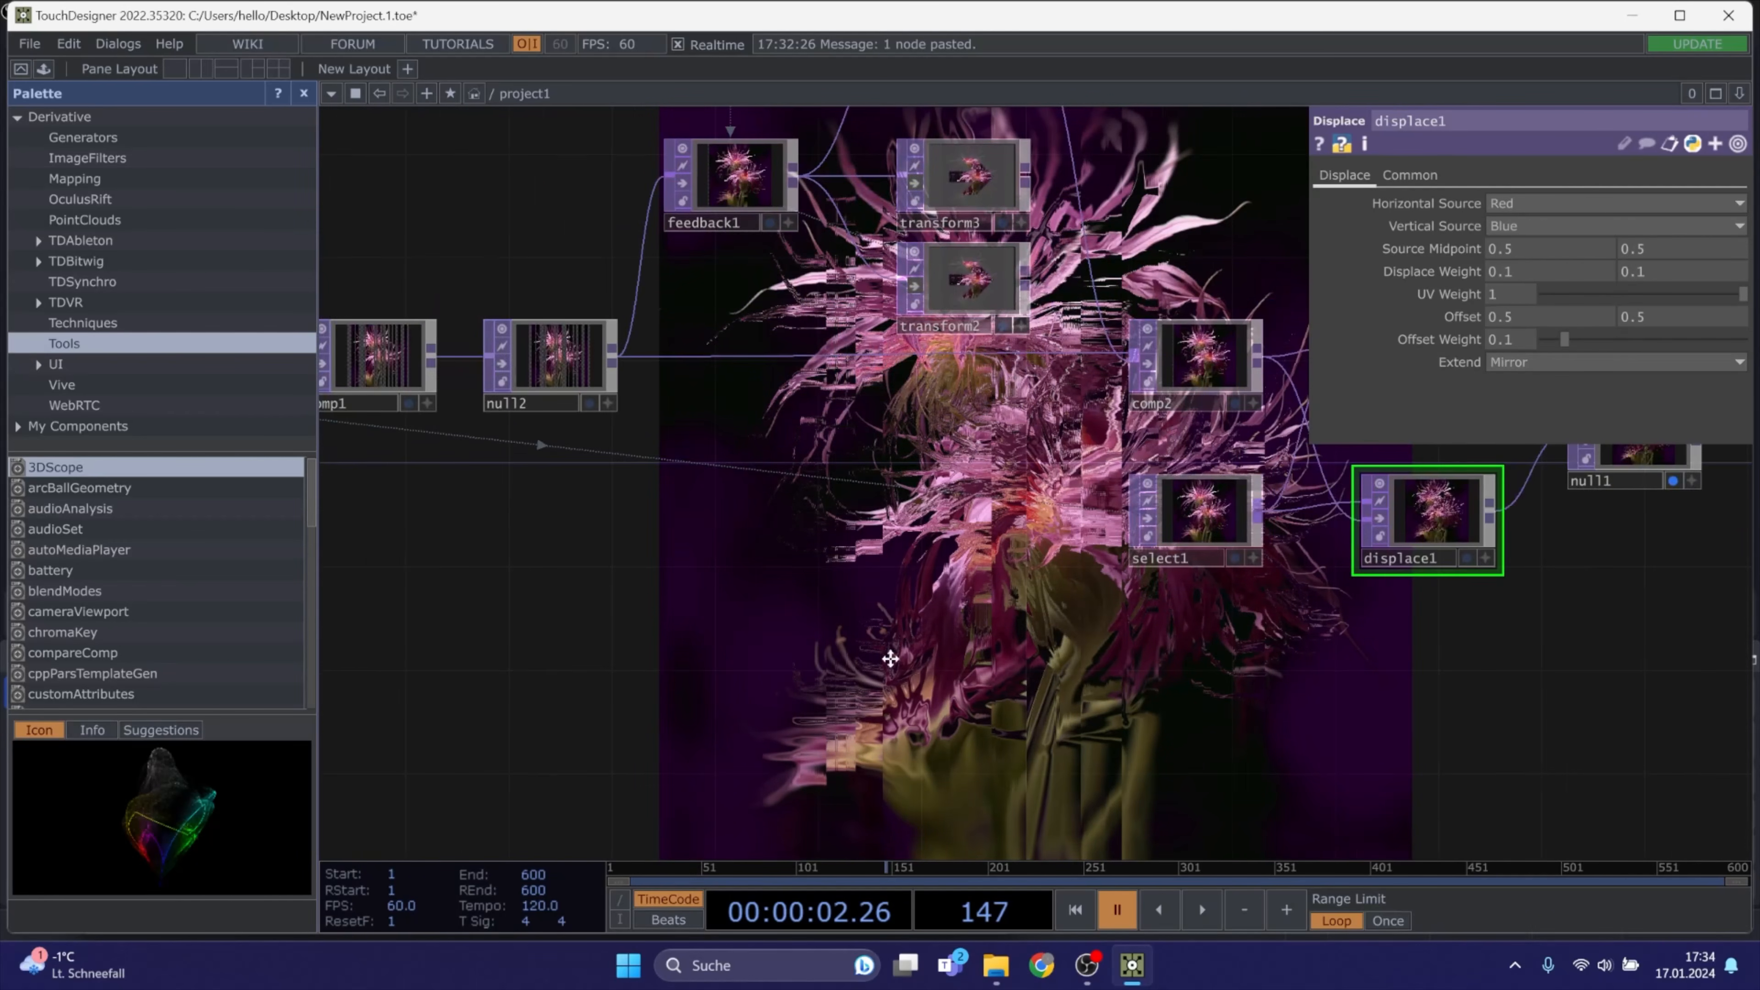
drag(892, 660, 1320, 659)
drag(942, 625, 1322, 613)
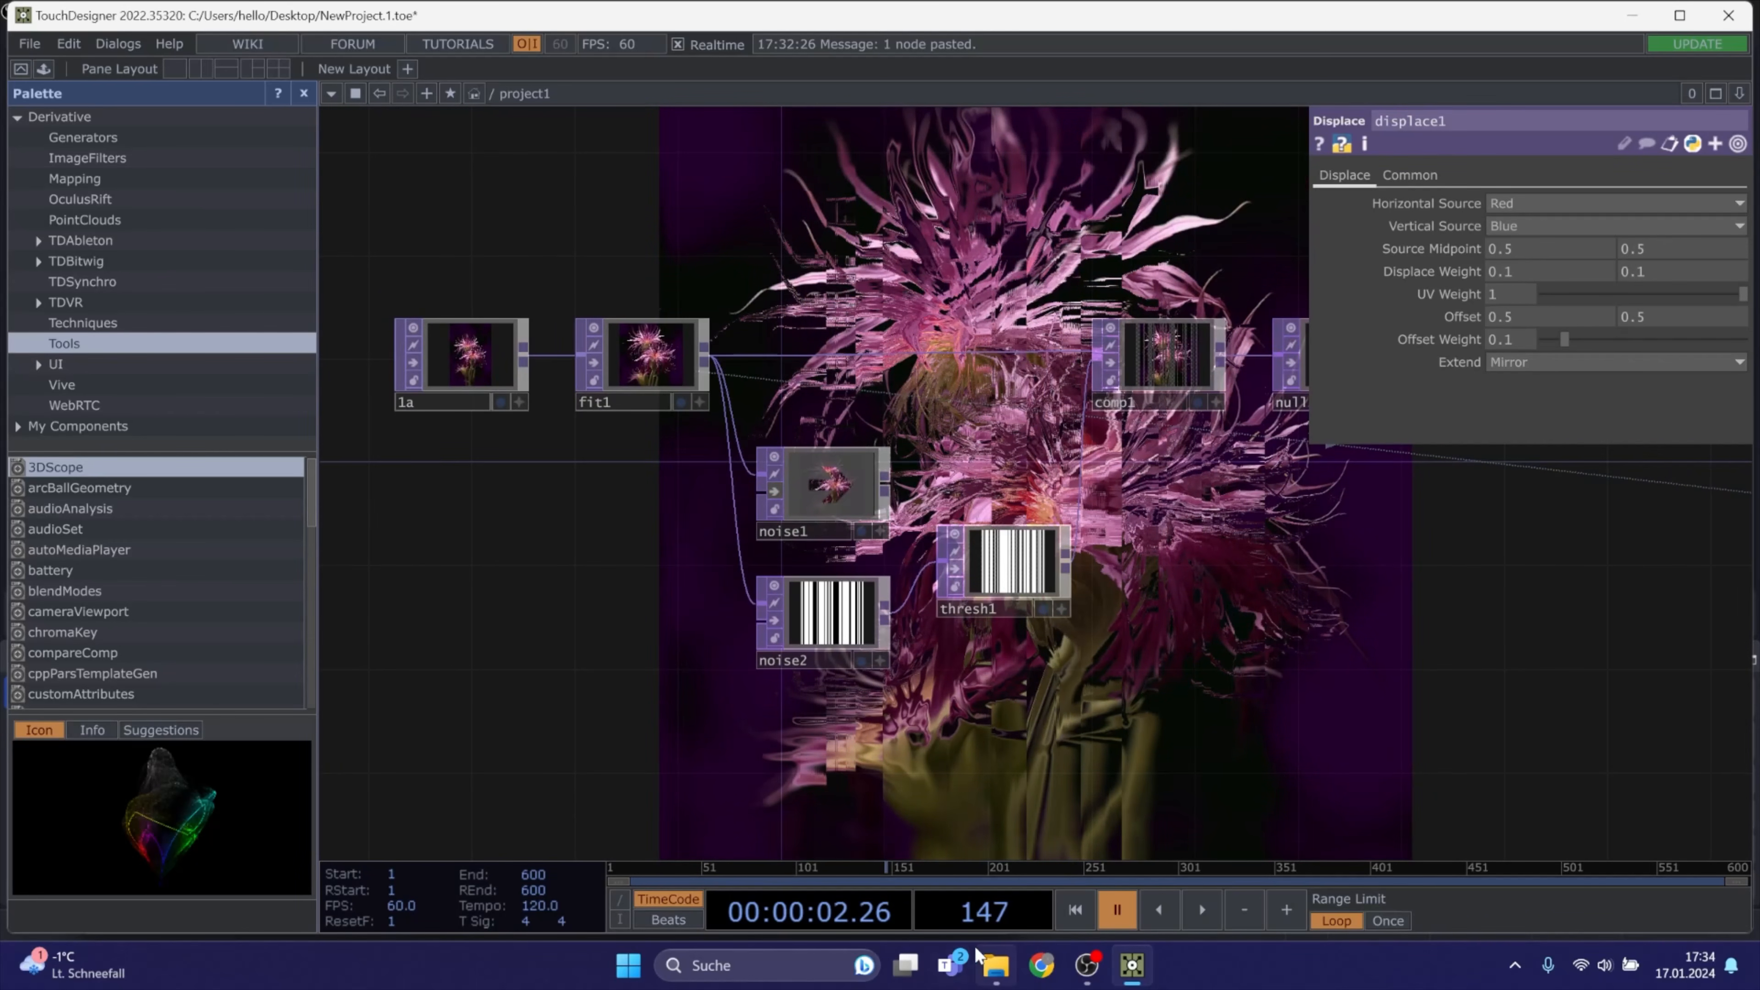
click(992, 964)
drag(439, 375, 580, 352)
Wire transform2 into comp2 in place of transform1
drag(1635, 673, 1197, 303)
drag(724, 548, 1045, 692)
drag(818, 149, 816, 247)
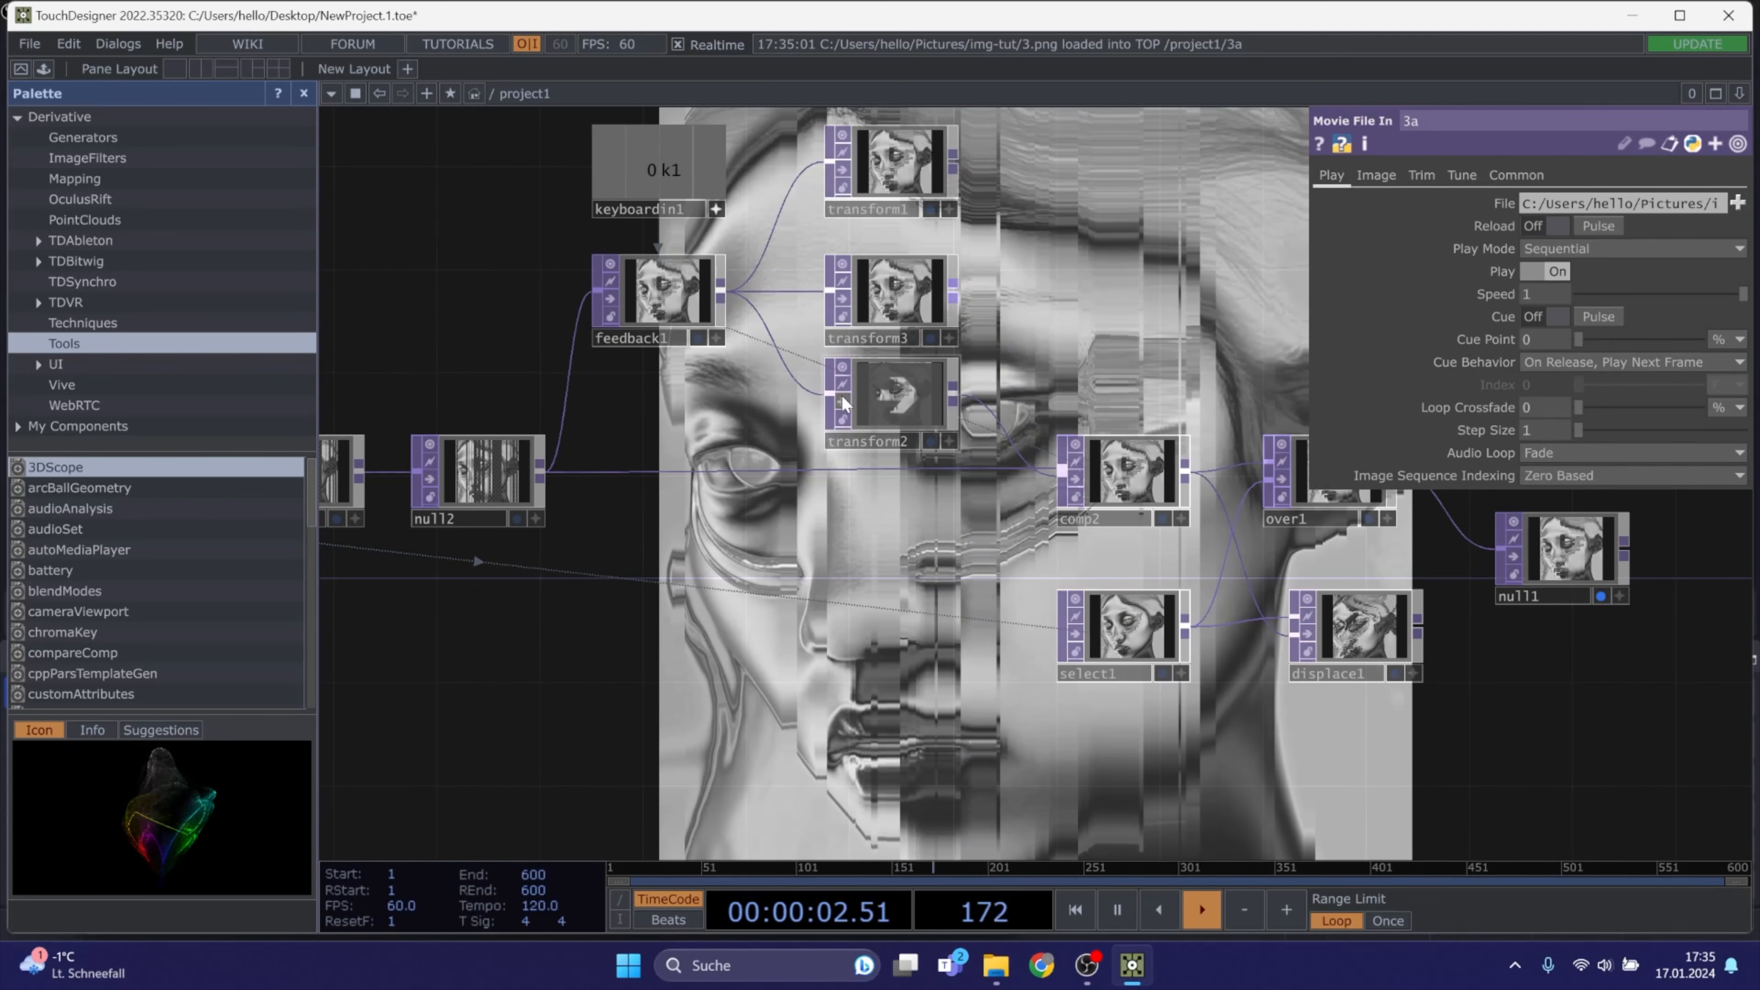
Feed thresh1 from noise1 instead of noise2, and move noise2 further below noise1
drag(432, 699, 852, 606)
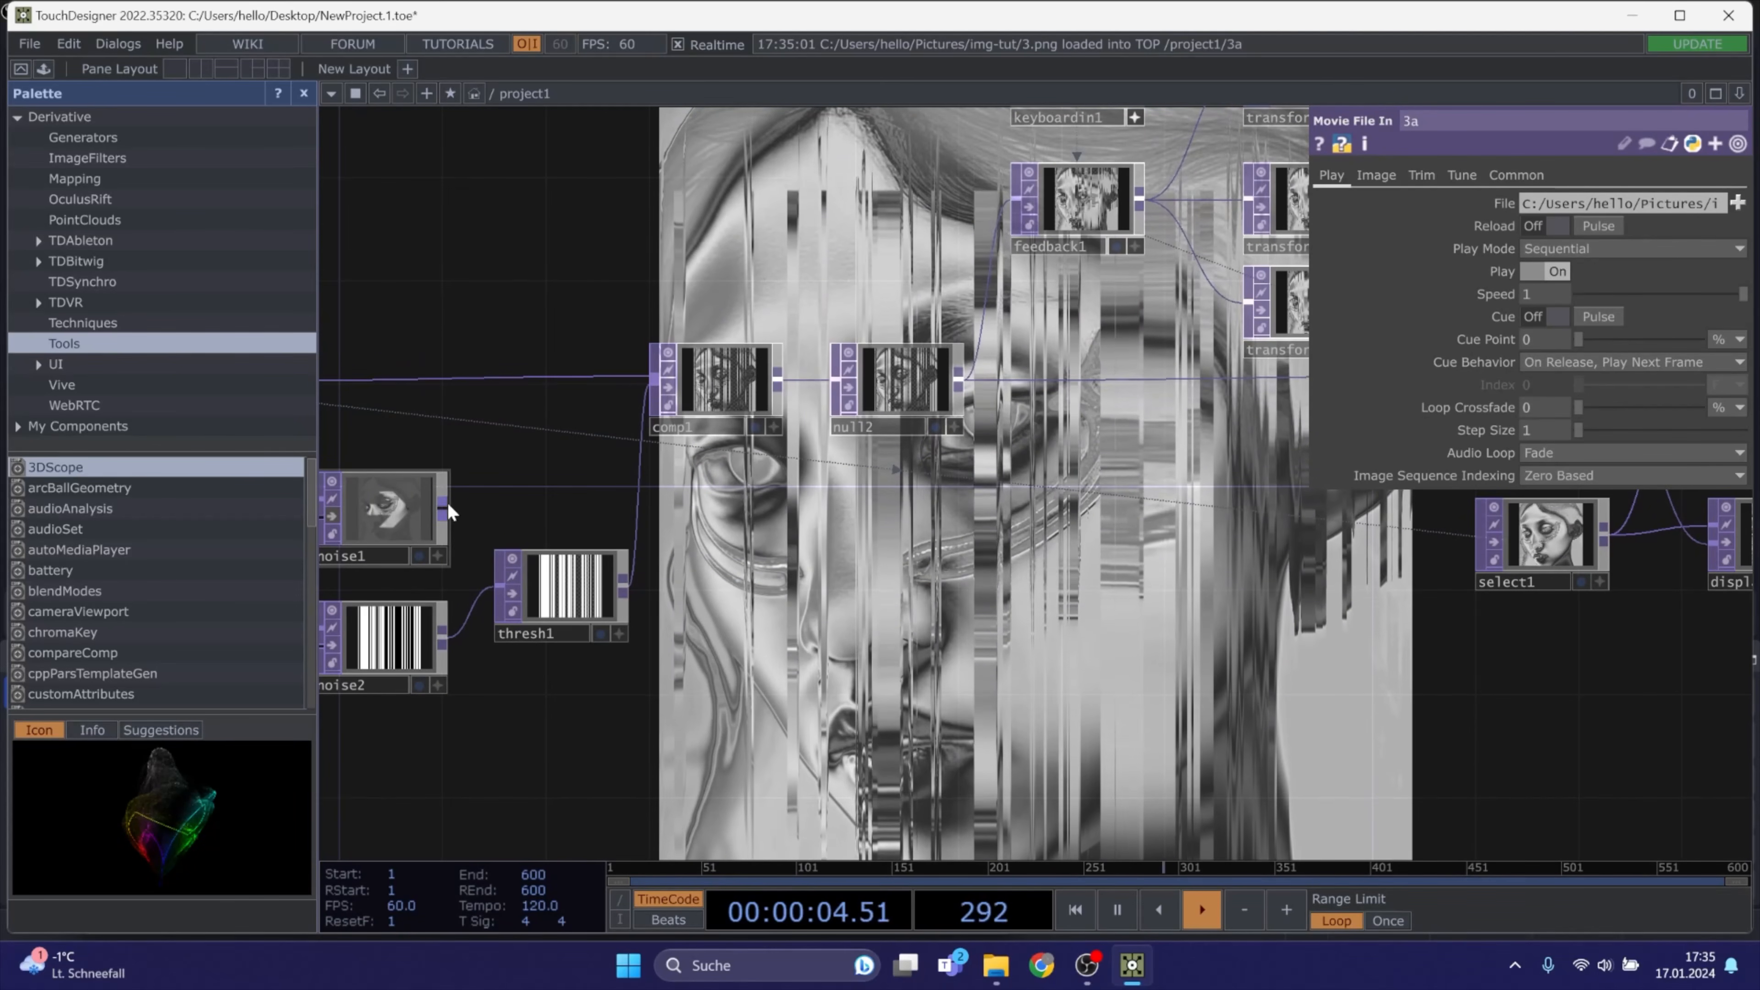
drag(496, 589, 333, 507)
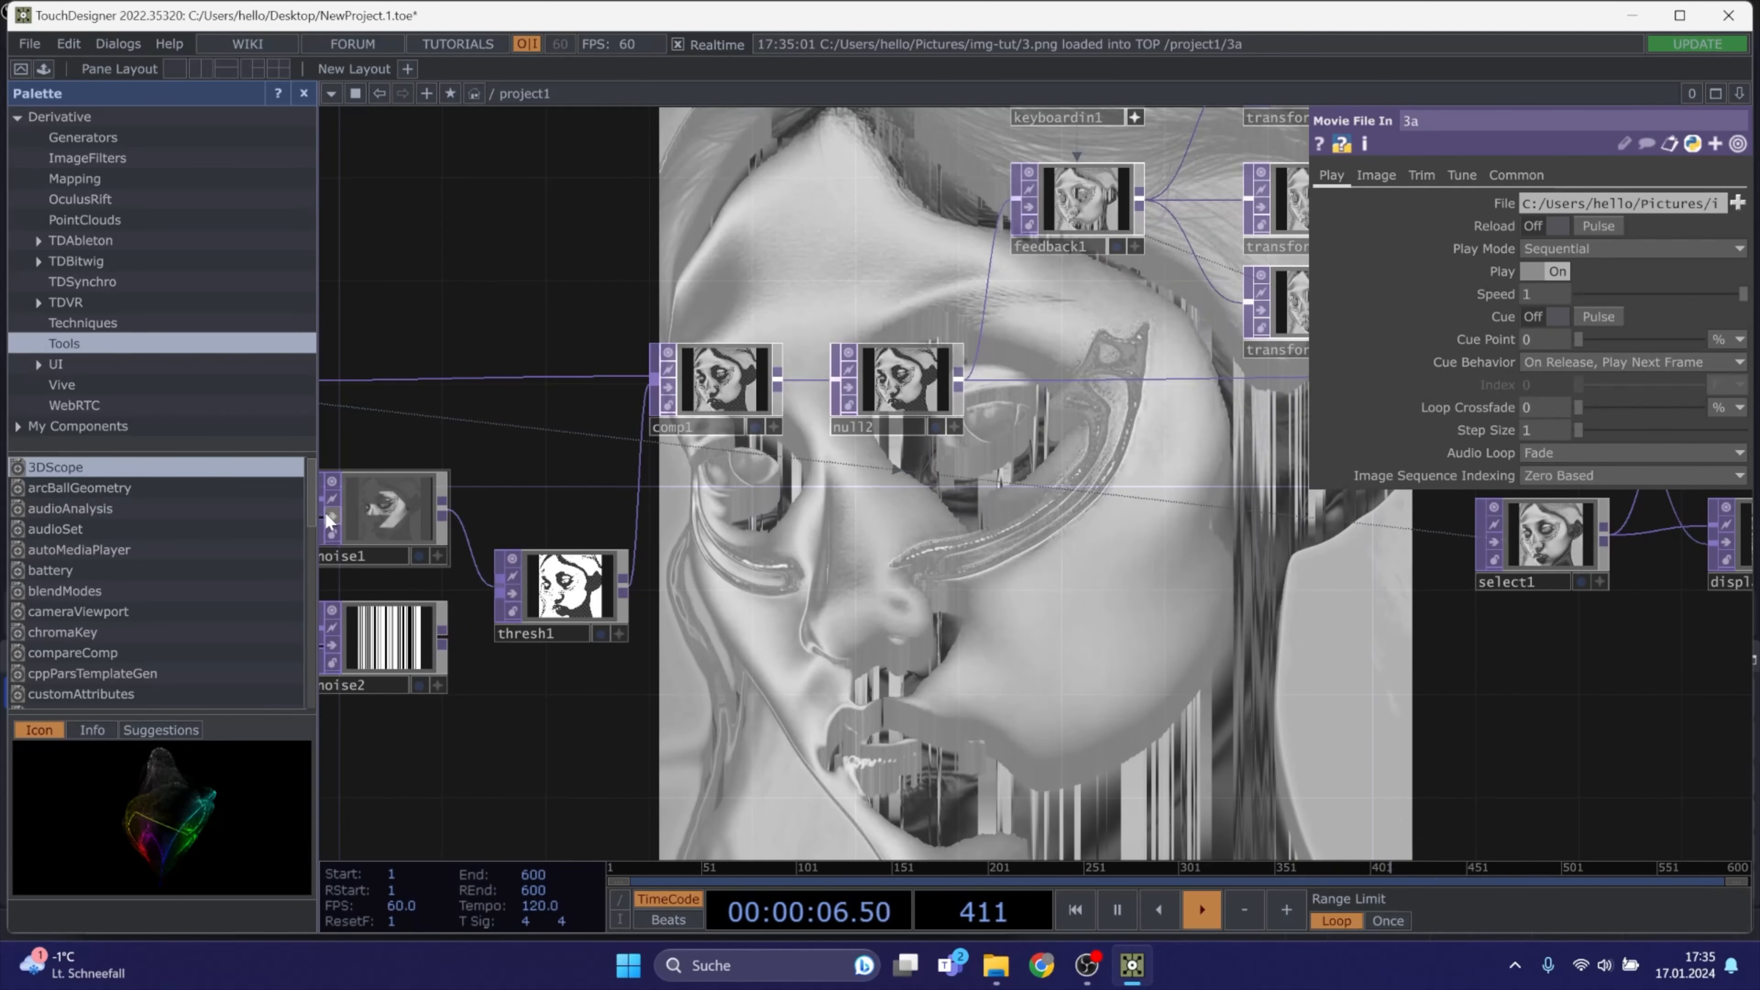
drag(744, 641, 979, 579)
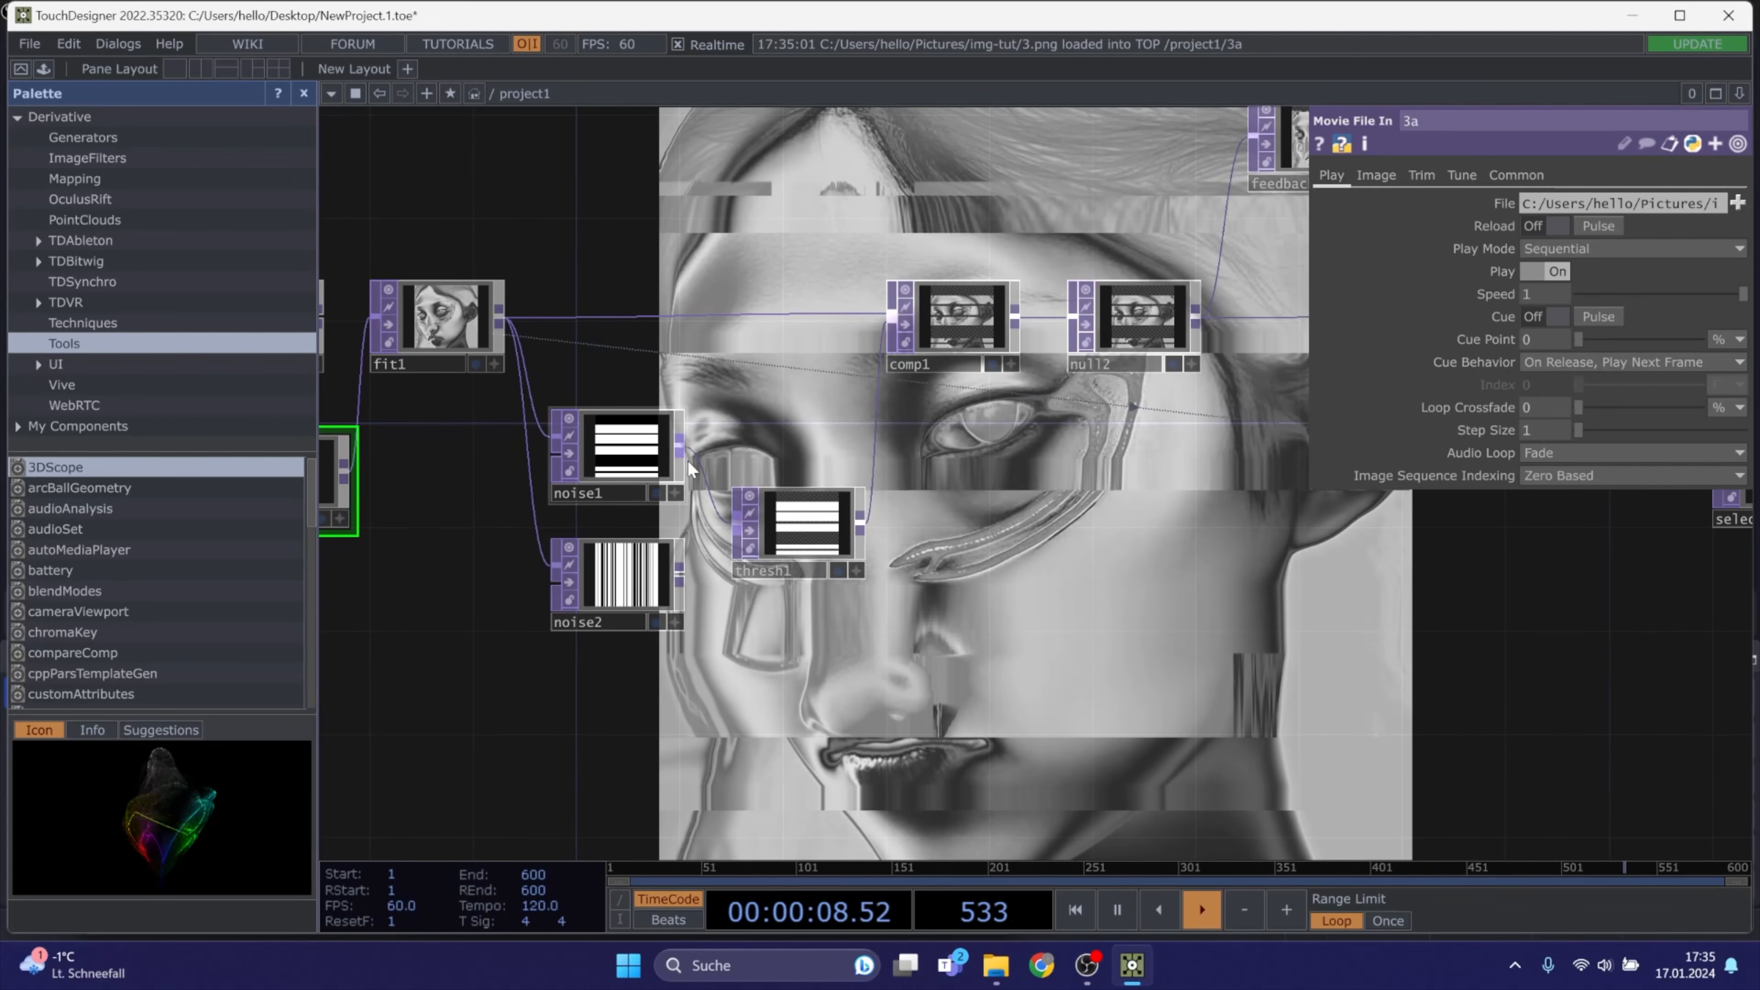
drag(620, 576, 620, 680)
Set noise1's horizontal Scale to 0.1 in its transform settings
click(626, 449)
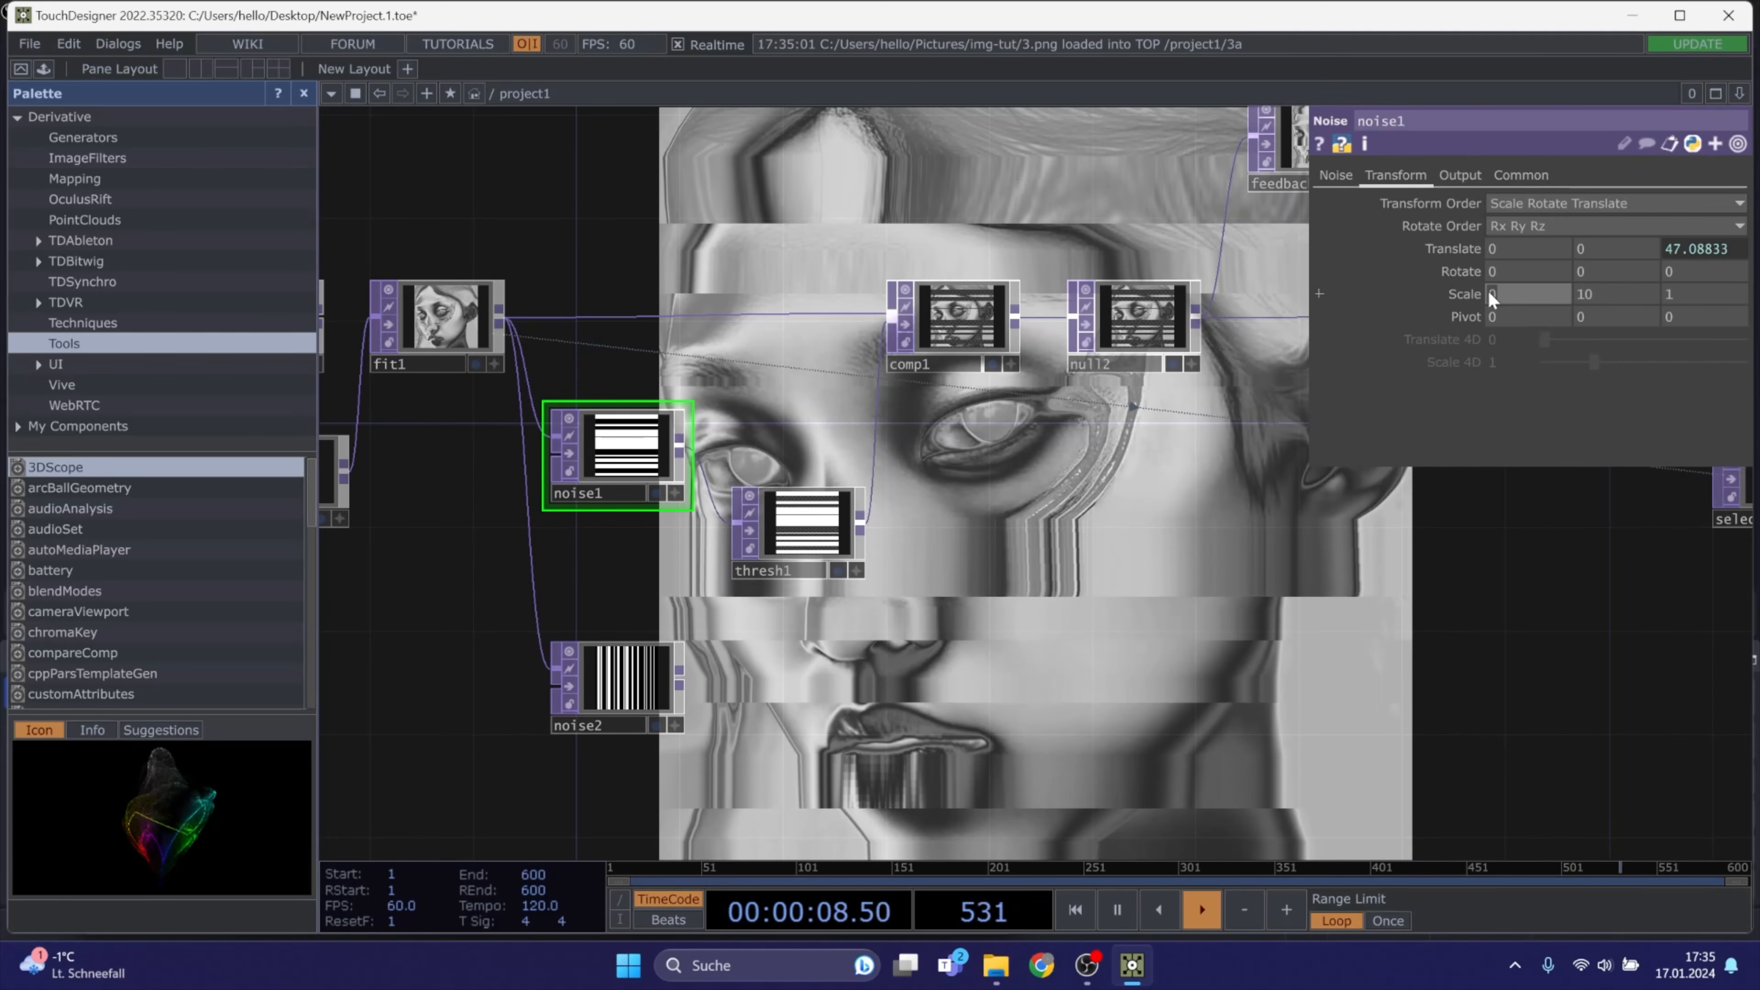
scroll(589, 451, up, 3)
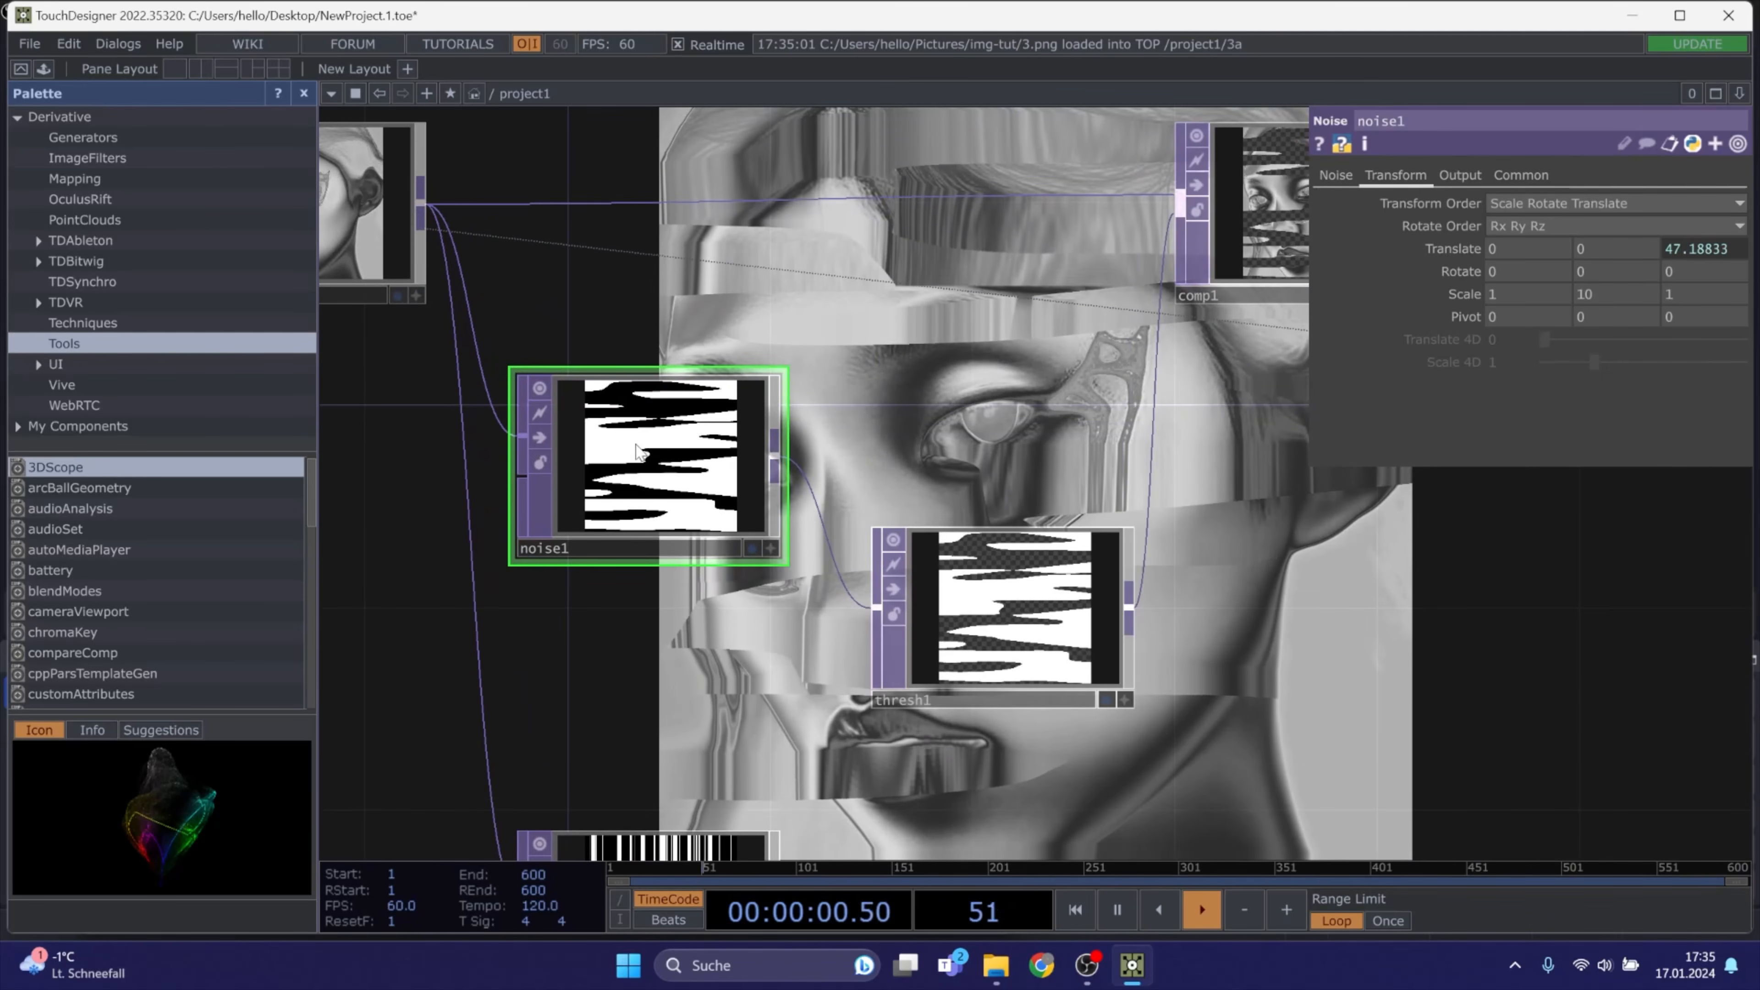
scroll(622, 439, up, 2)
middle_drag(1516, 298, 1502, 267)
Set noise1's Exponent to 0.7 and its Harmonics to 10
drag(1362, 543, 958, 391)
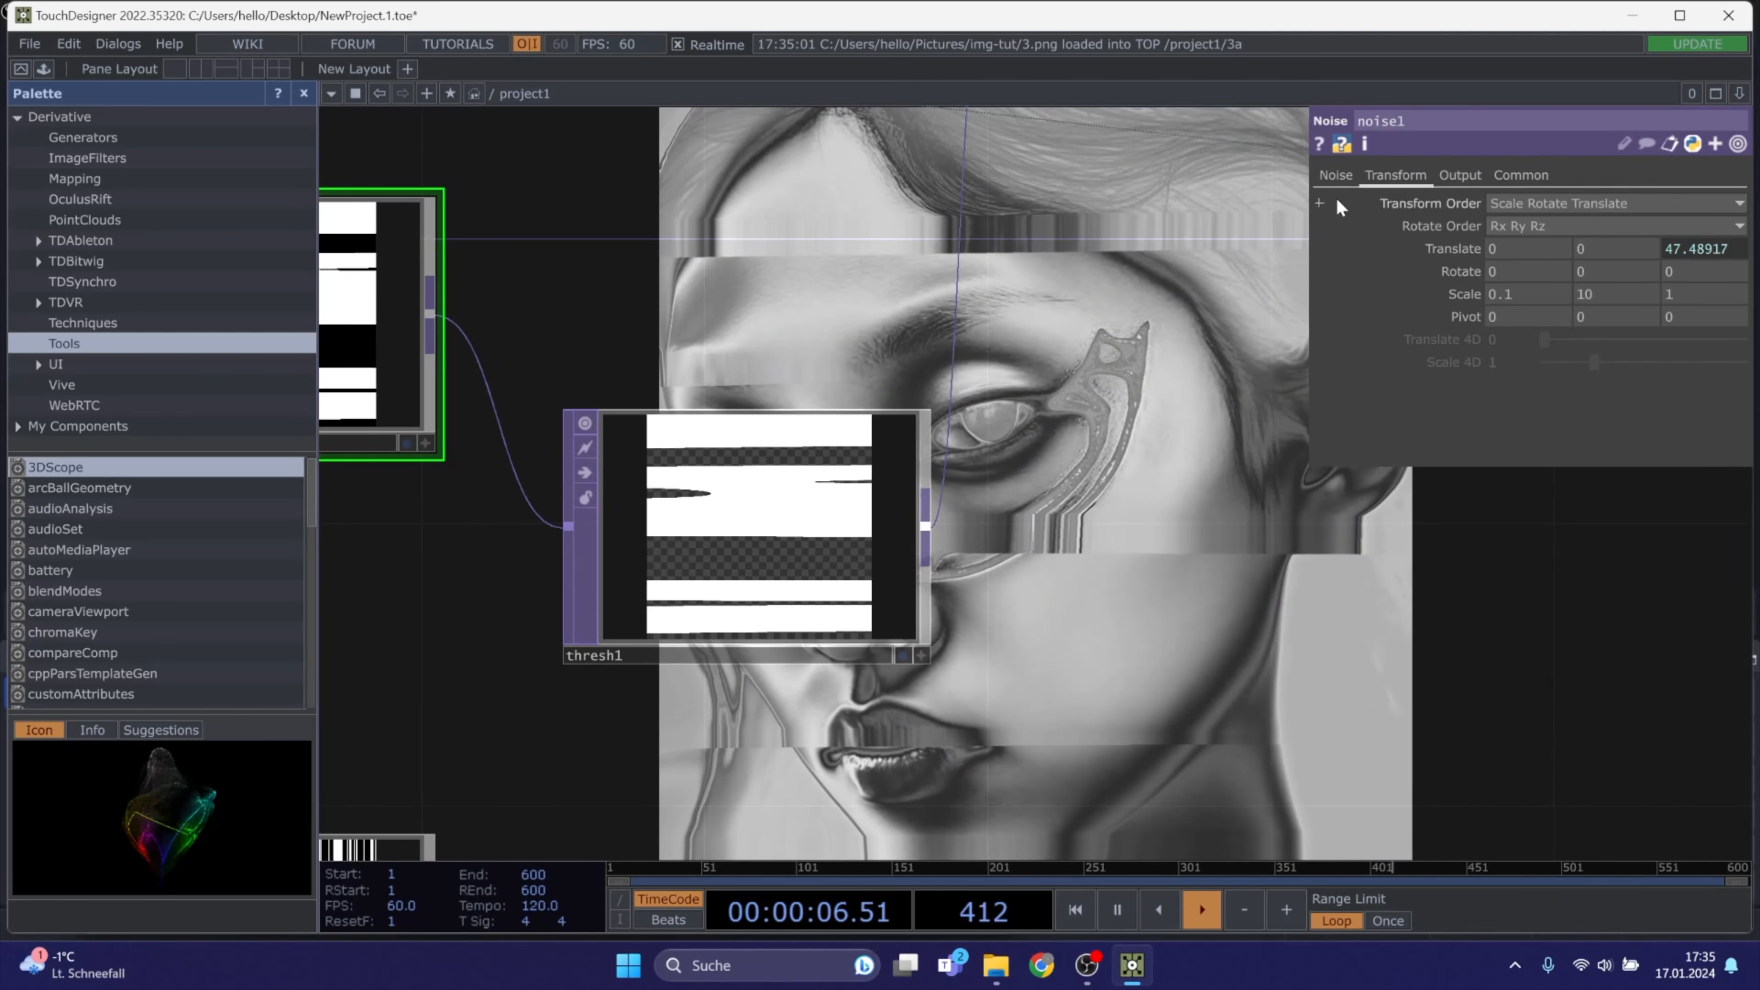
click(1335, 175)
drag(1555, 365, 1580, 364)
drag(1380, 629, 1595, 703)
drag(1284, 617, 964, 498)
scroll(1106, 554, down, 3)
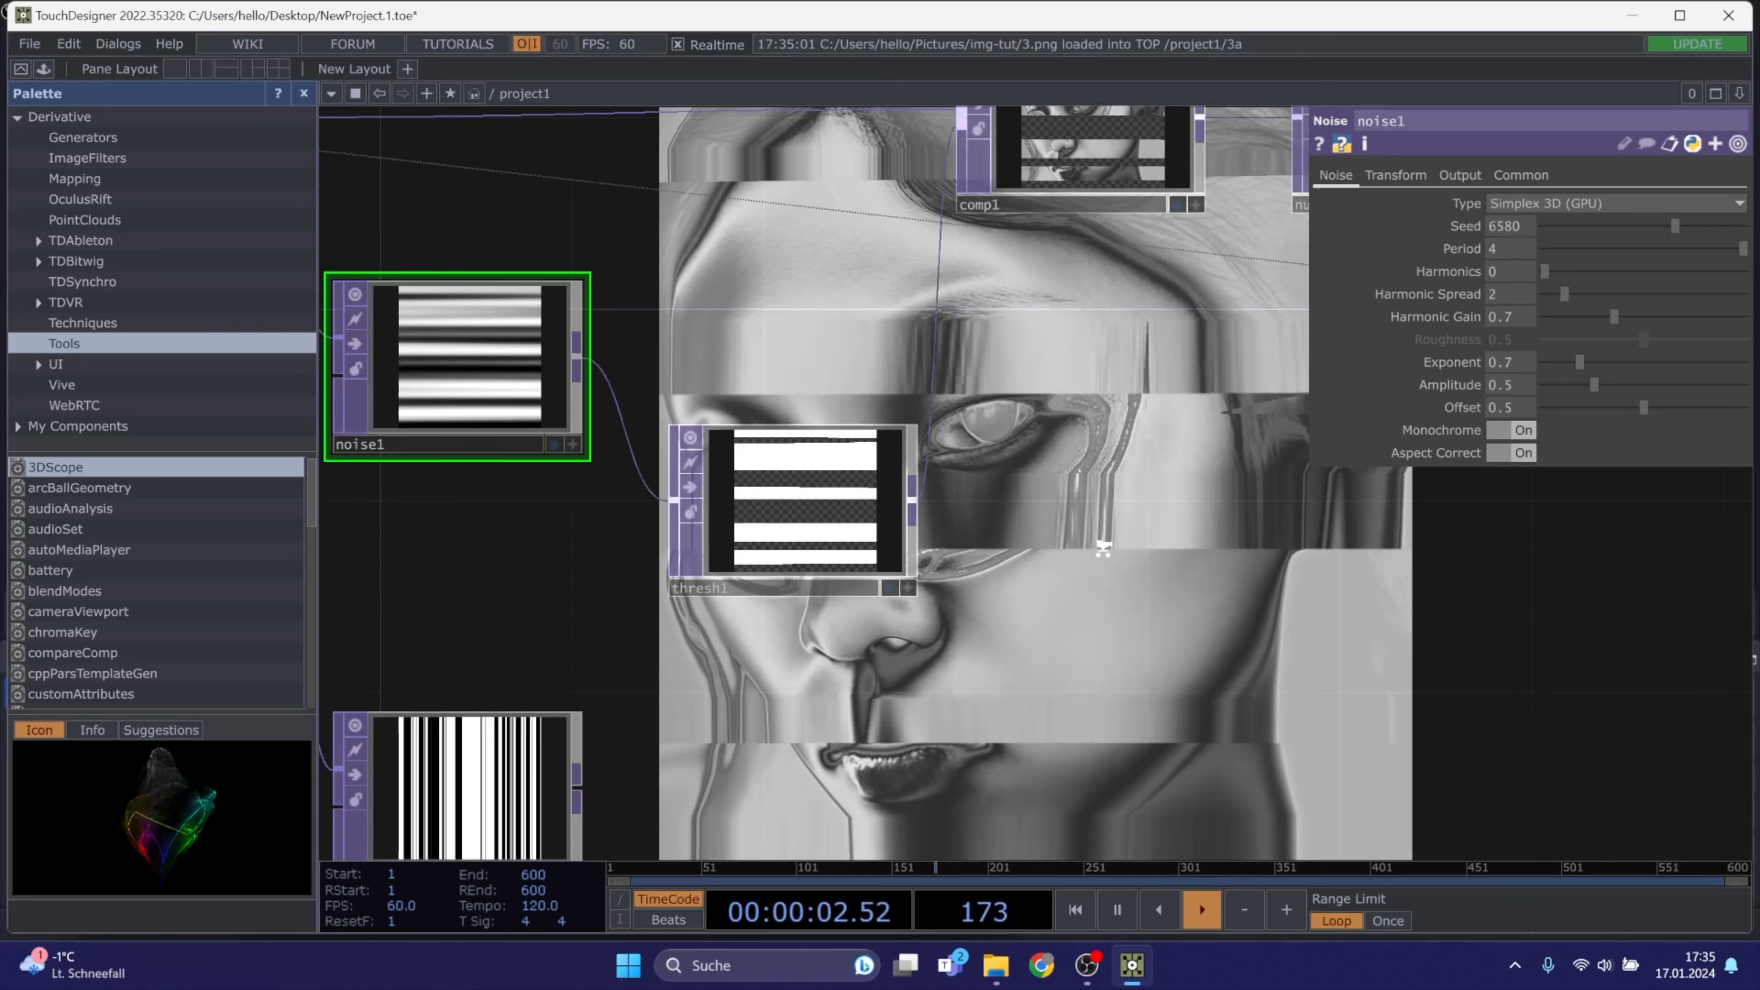
drag(1091, 518, 895, 540)
drag(1545, 271, 1745, 306)
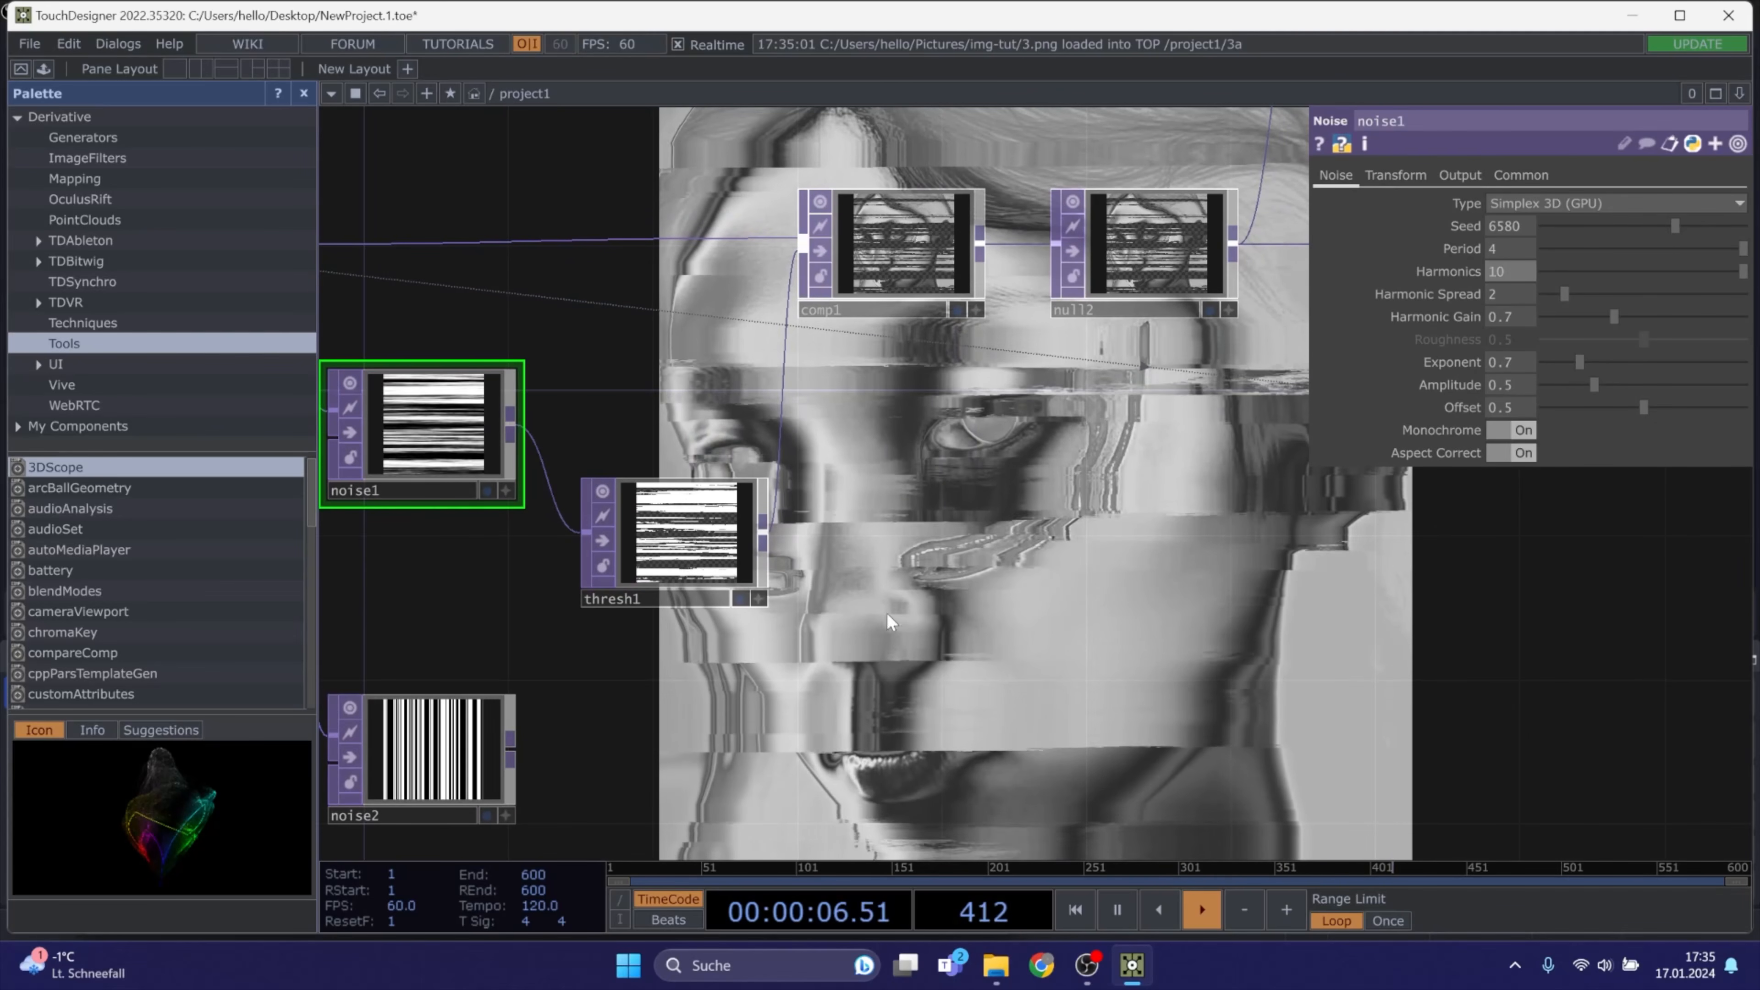
Pause the timeline, raise noise1's Exponent to 1.1, and resume playback
key(space)
drag(816, 442, 941, 433)
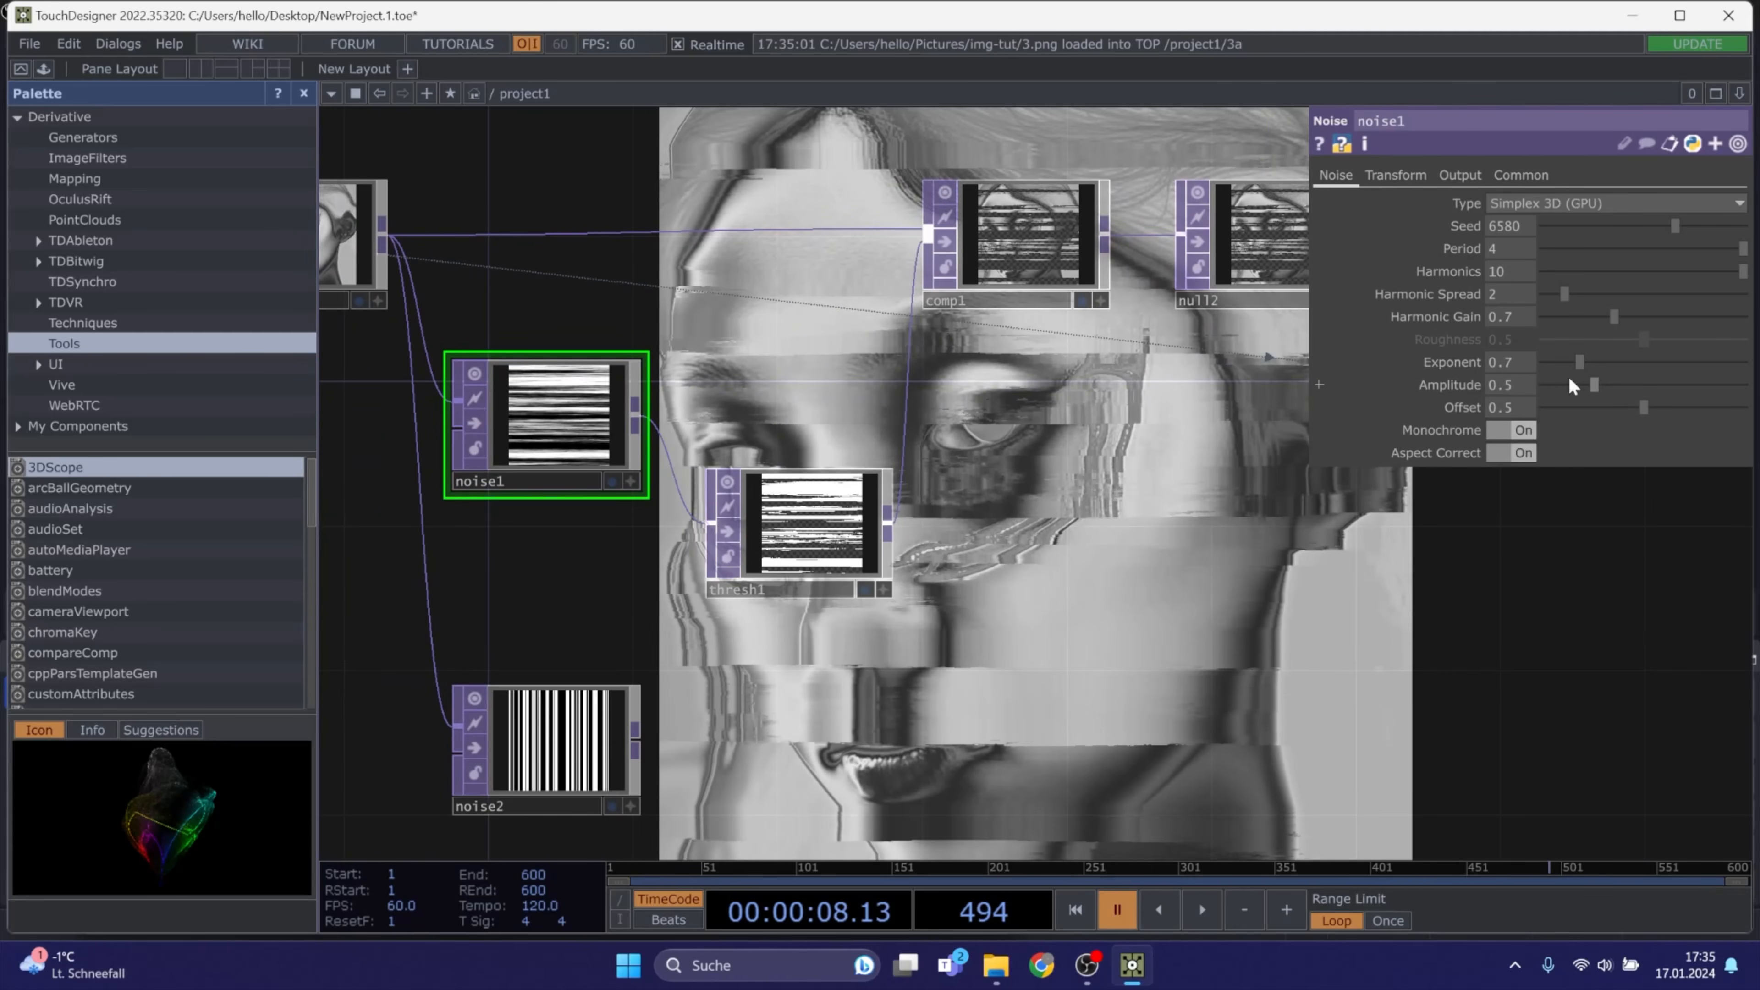
drag(1579, 363, 1598, 362)
key(space)
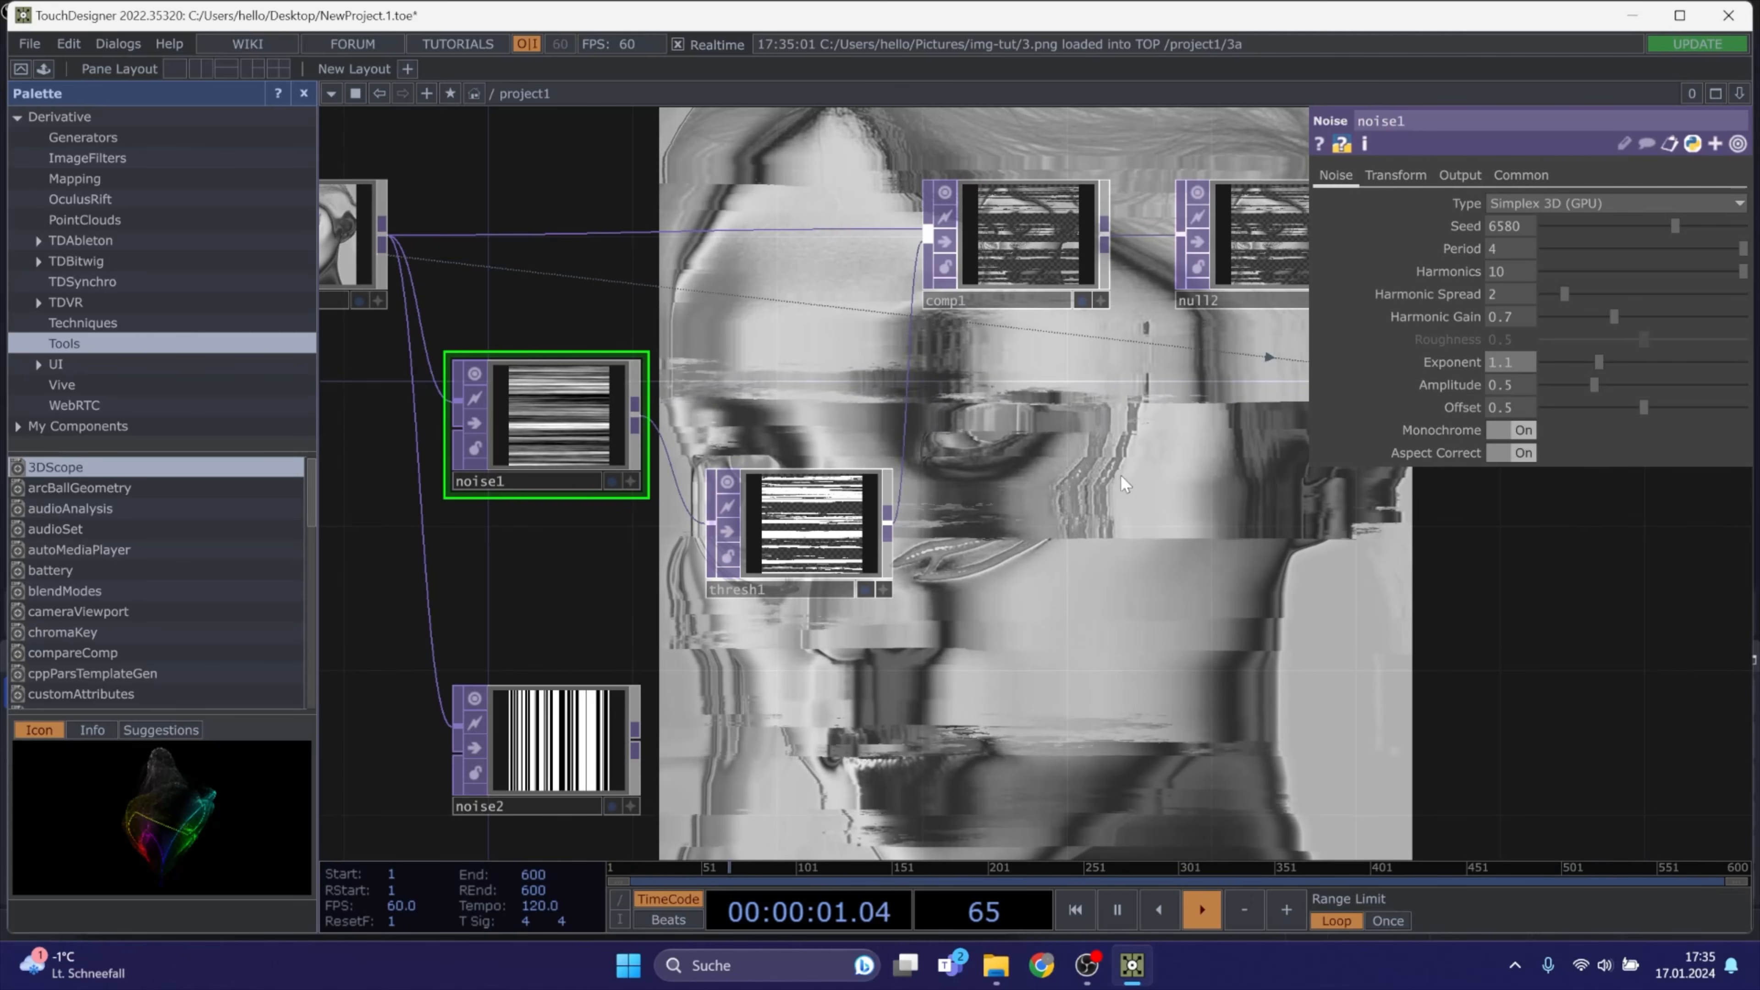
Reconnect the flower image source 1a to fit1 in place of the portrait source 3a
drag(1124, 483, 990, 423)
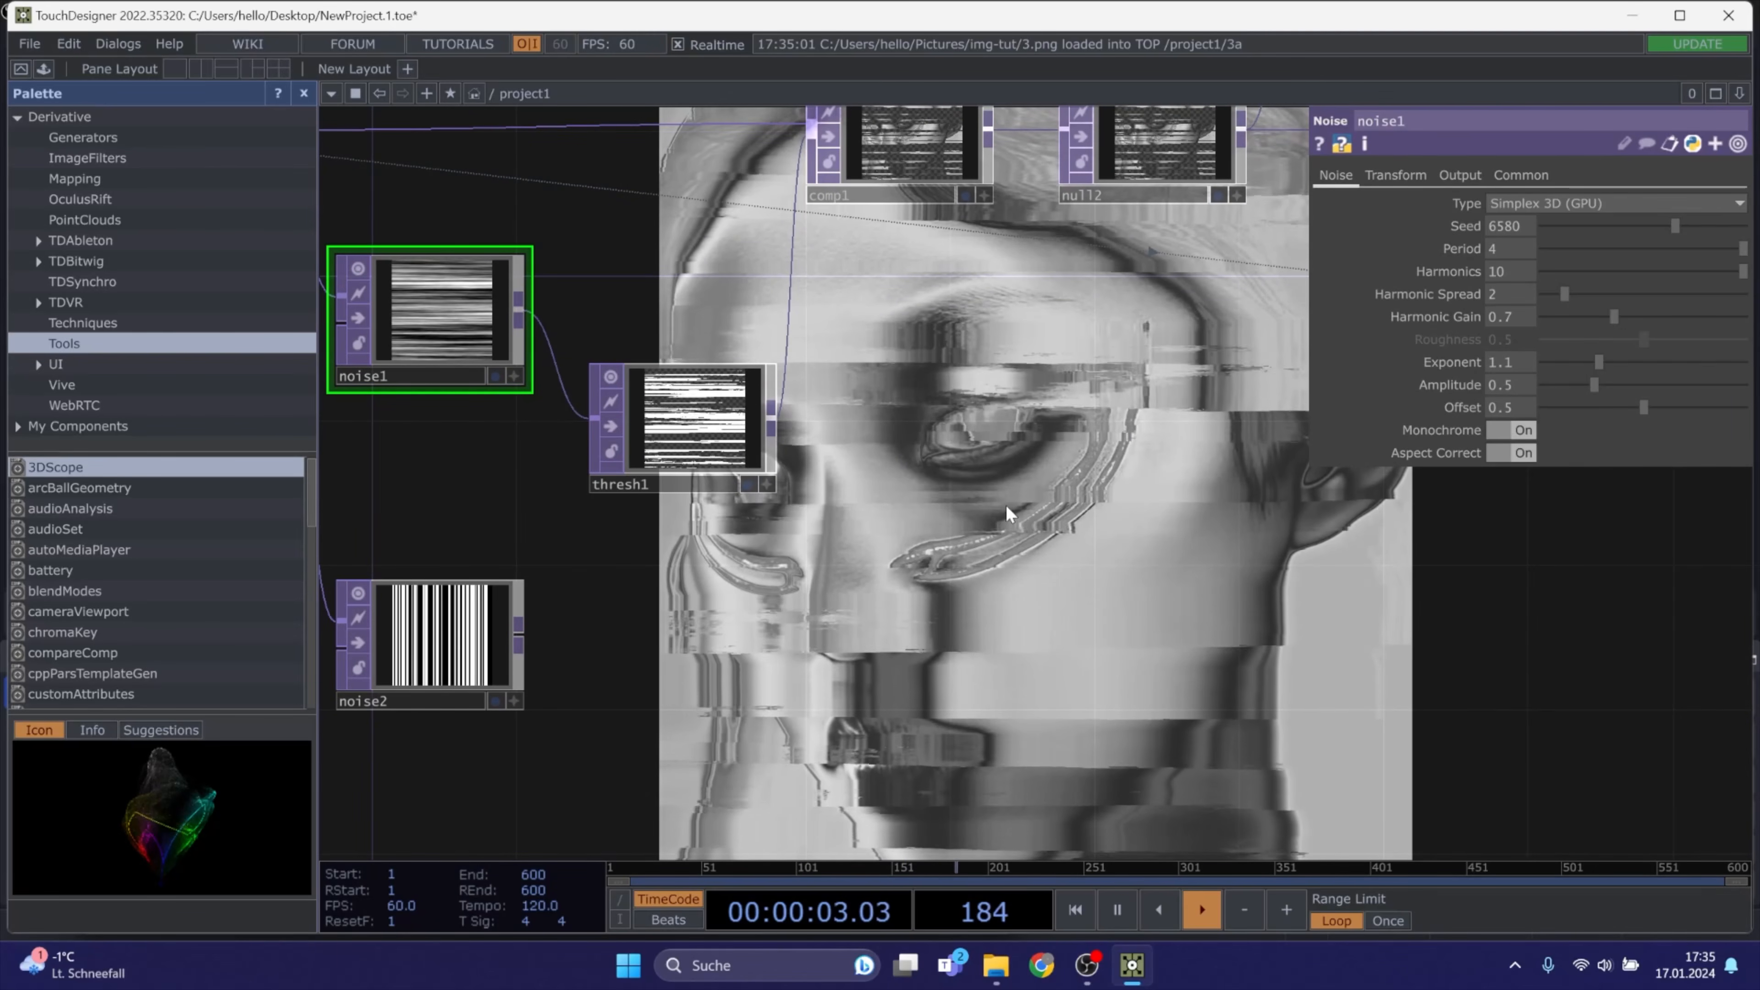
drag(1172, 500, 1228, 635)
scroll(901, 483, down, 4)
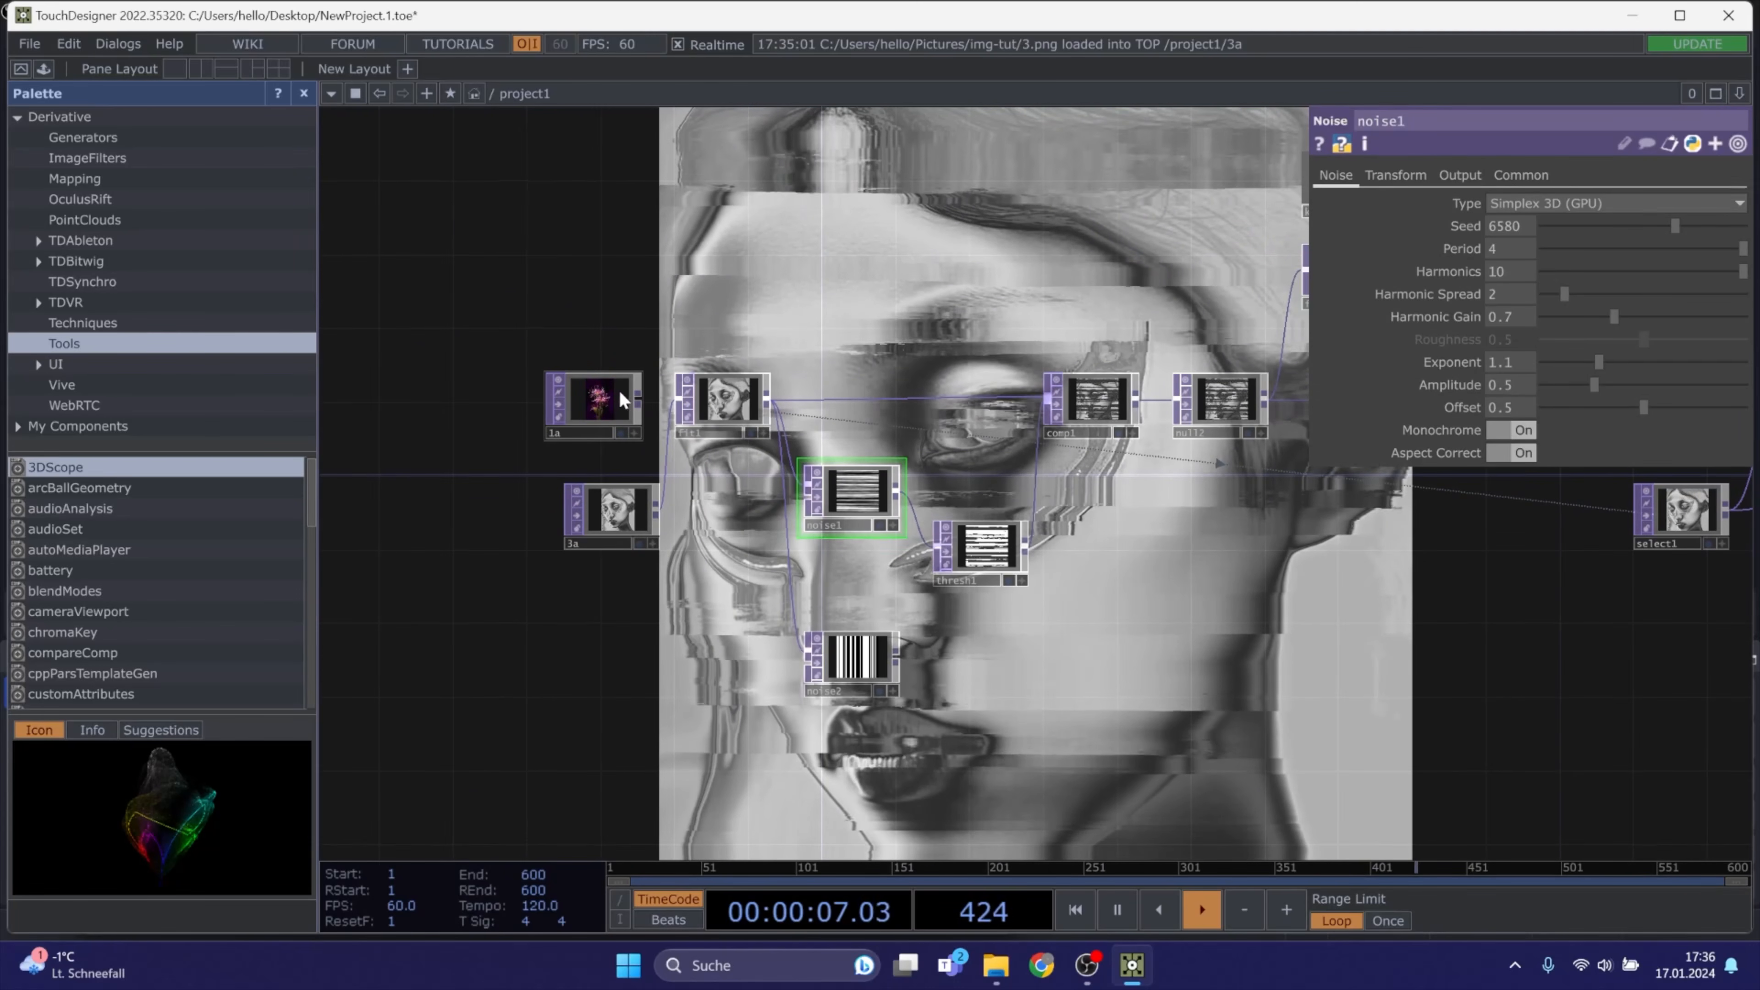
drag(637, 397, 680, 398)
drag(1161, 619, 511, 526)
drag(994, 582, 651, 587)
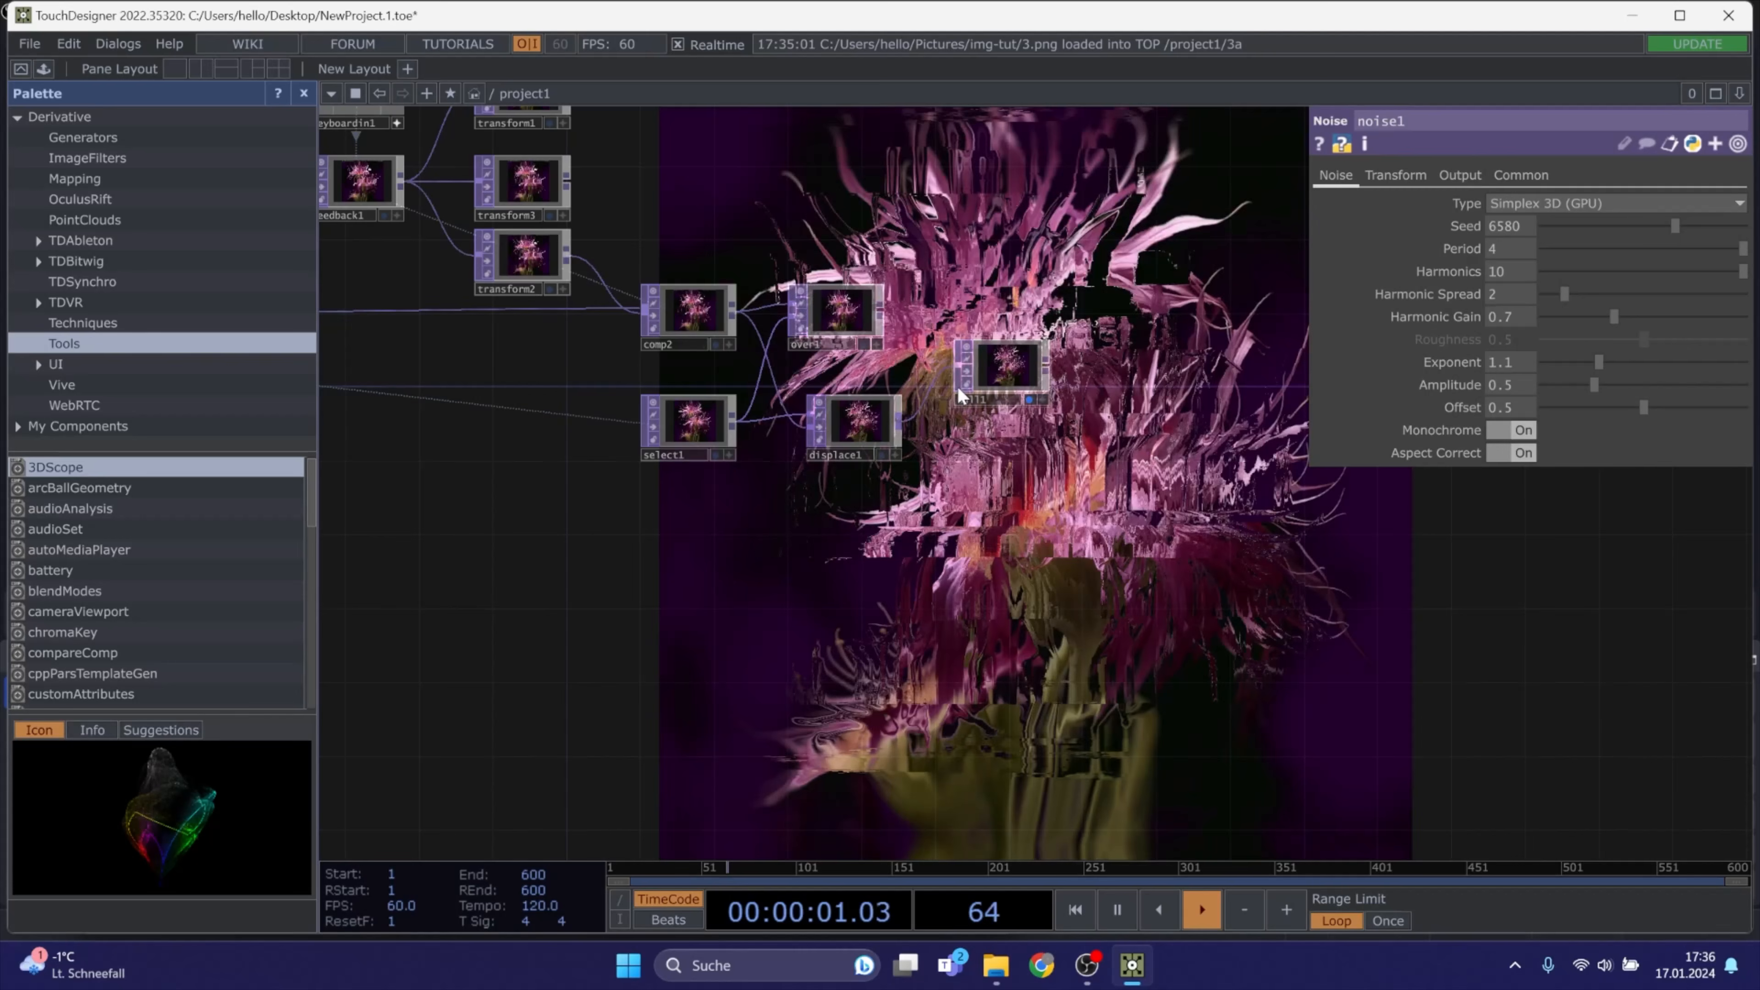